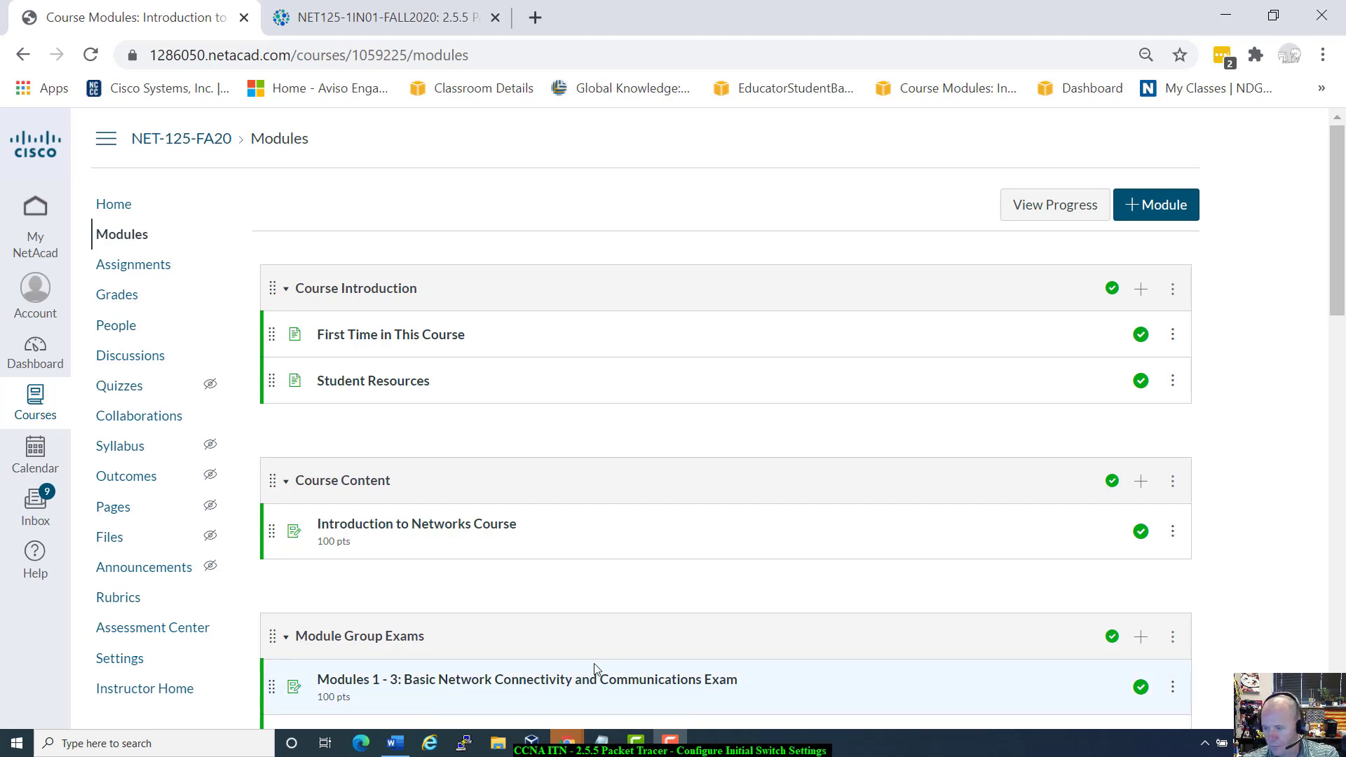
Step: Open the Introduction to Networks Course assignment from Course Content on the Modules page
scroll(431, 610, down, 2)
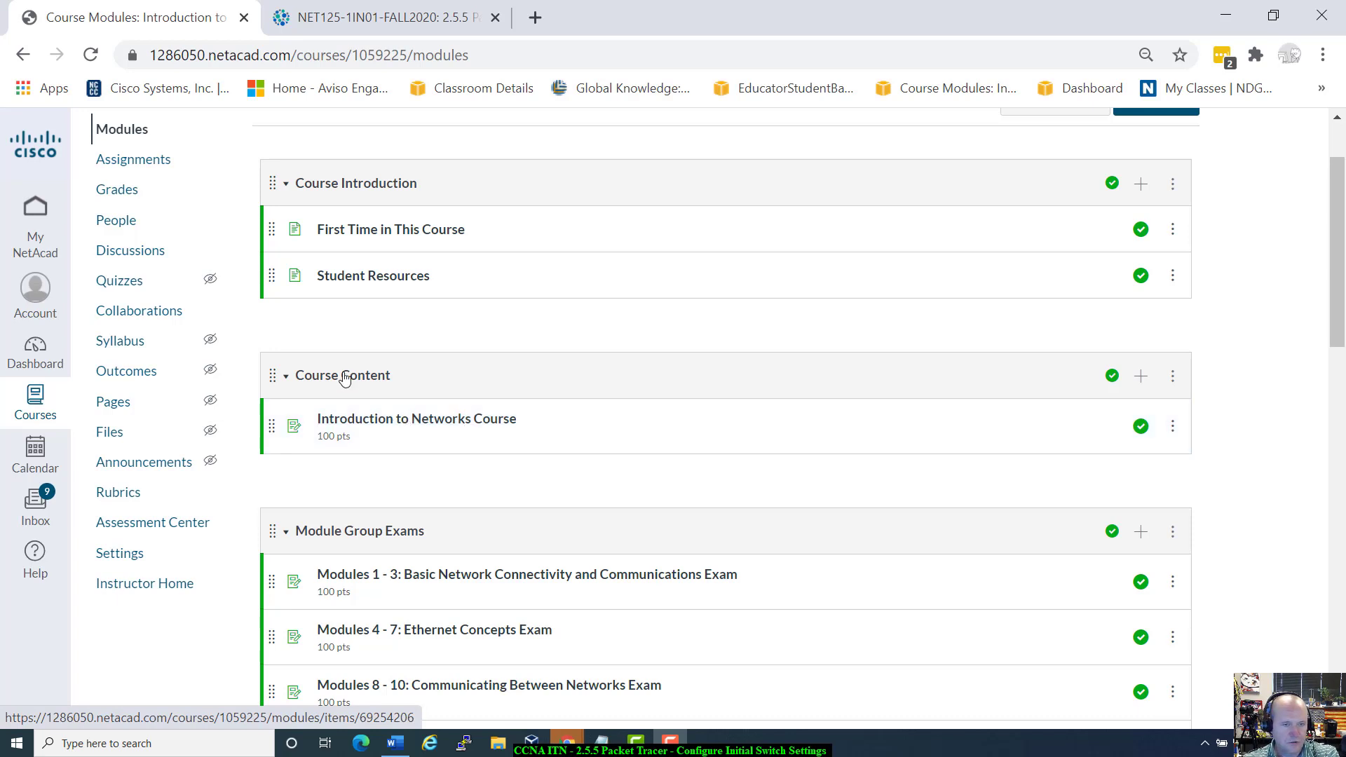
scroll(209, 303, up, 2)
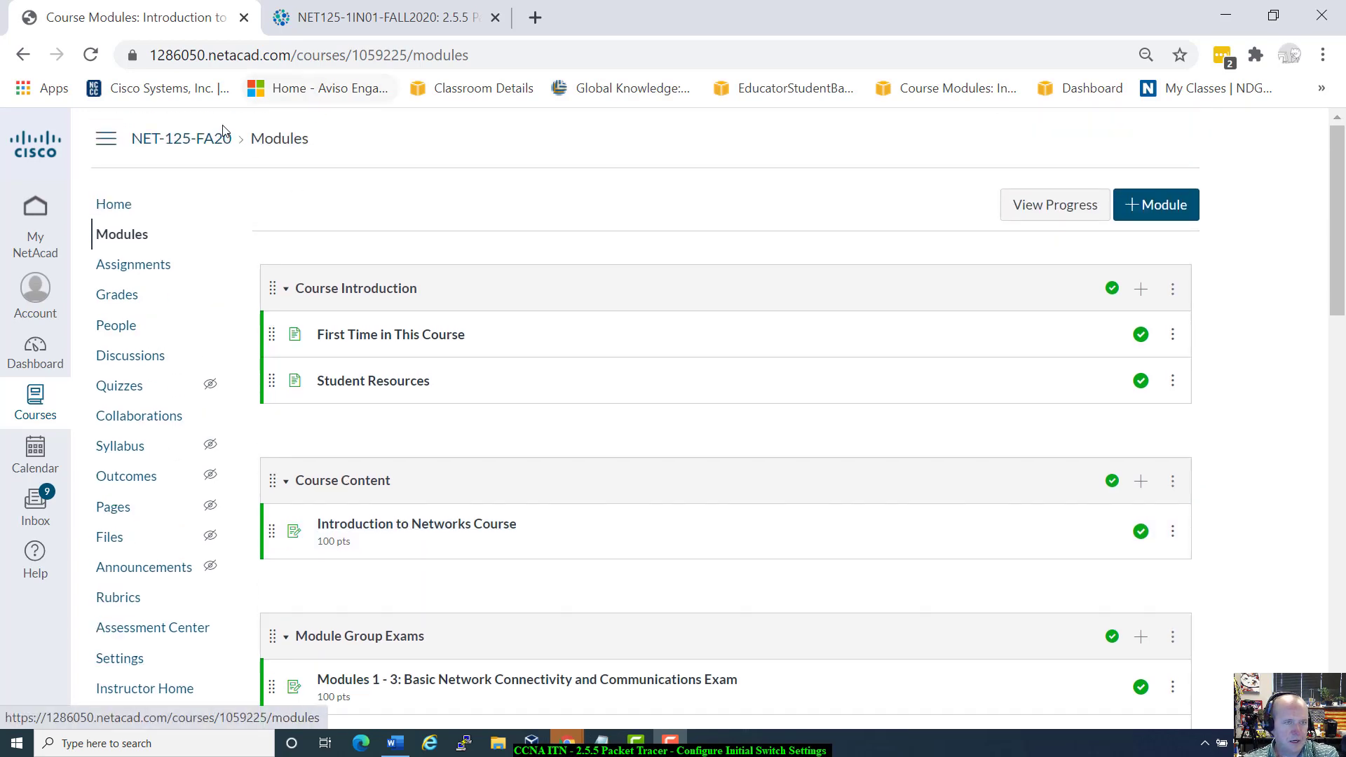
scroll(221, 174, down, 2)
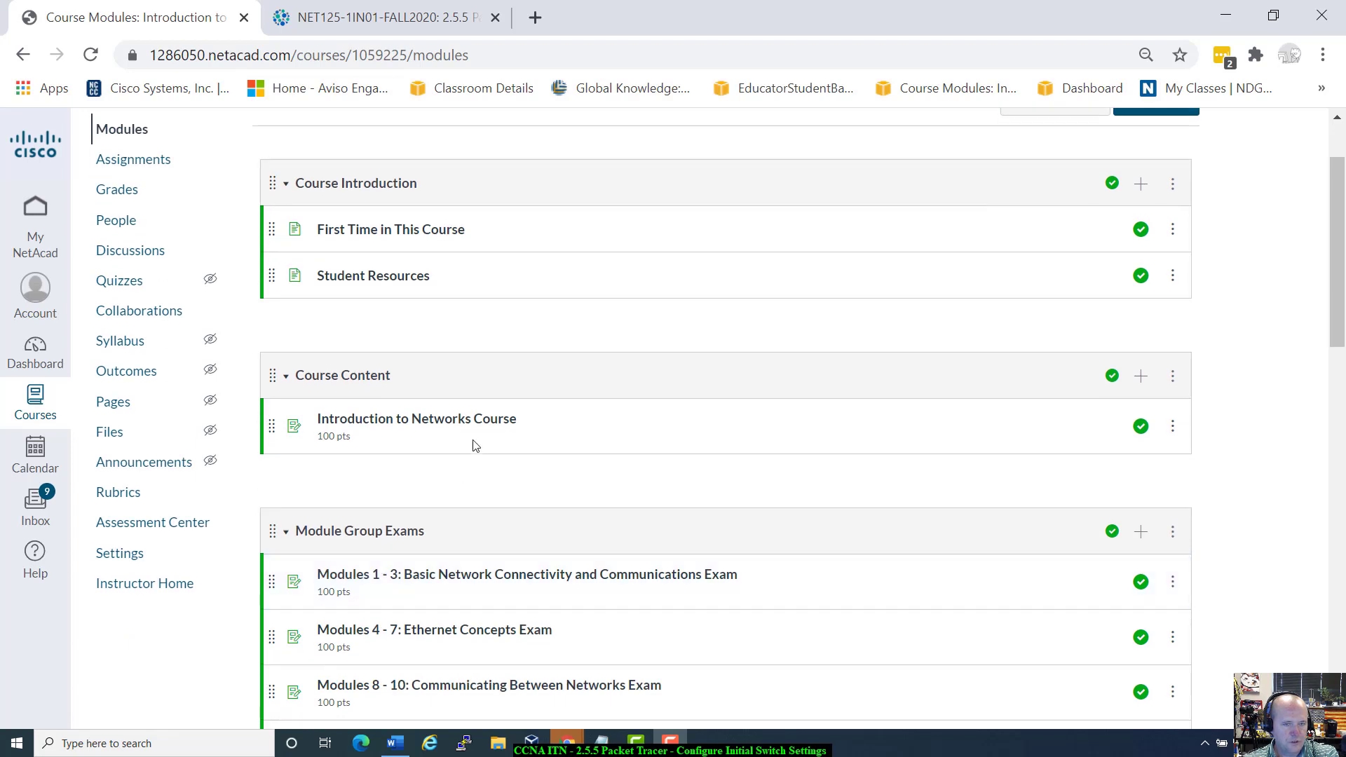
click(411, 429)
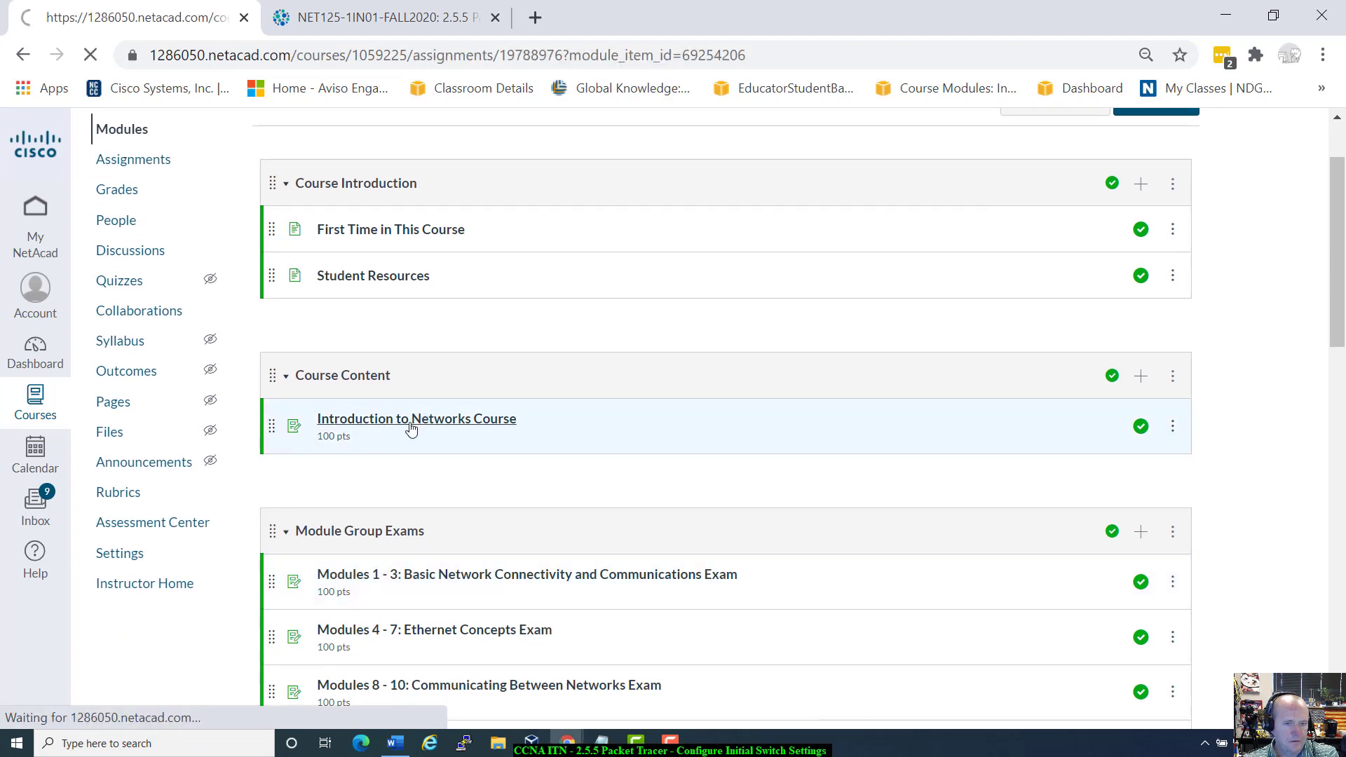
Step: Load the Introduction to Networks course content in a new tab
click(321, 536)
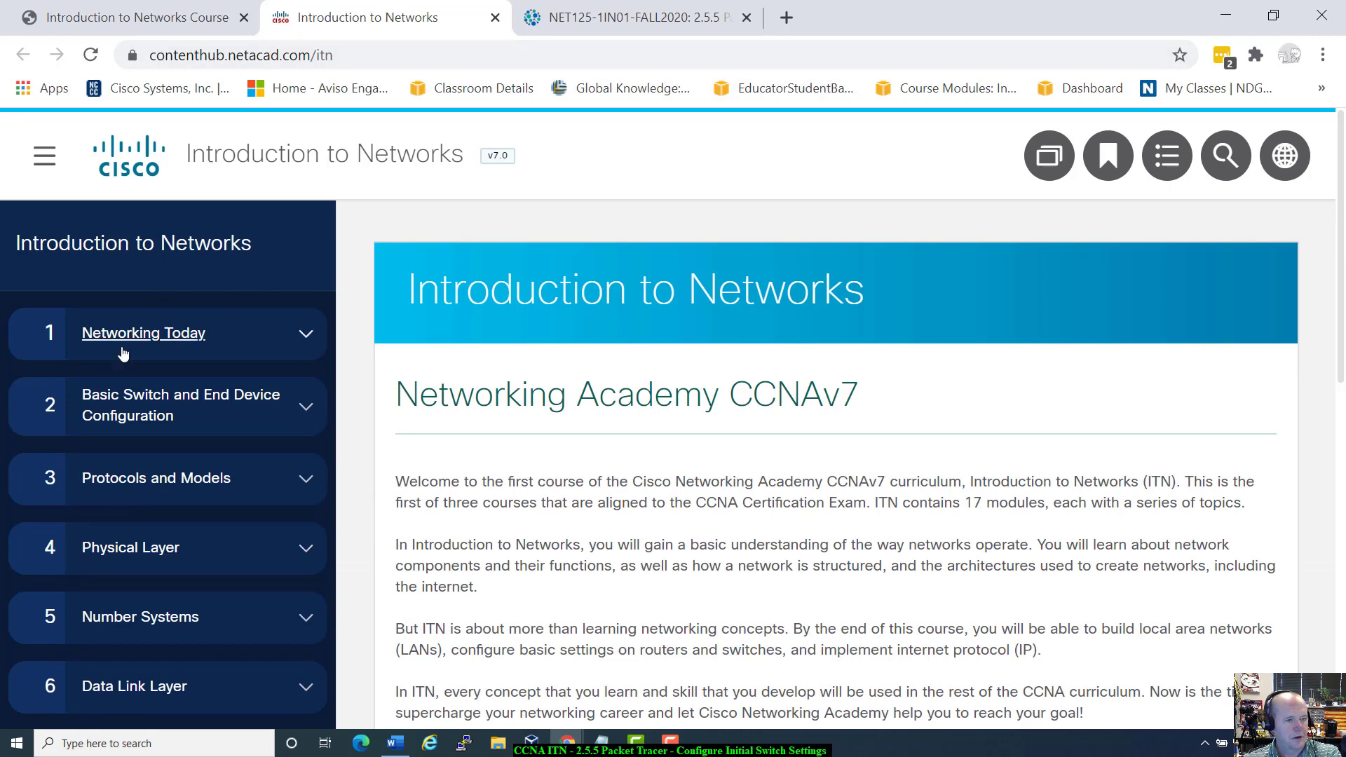
scroll(98, 638, down, 3)
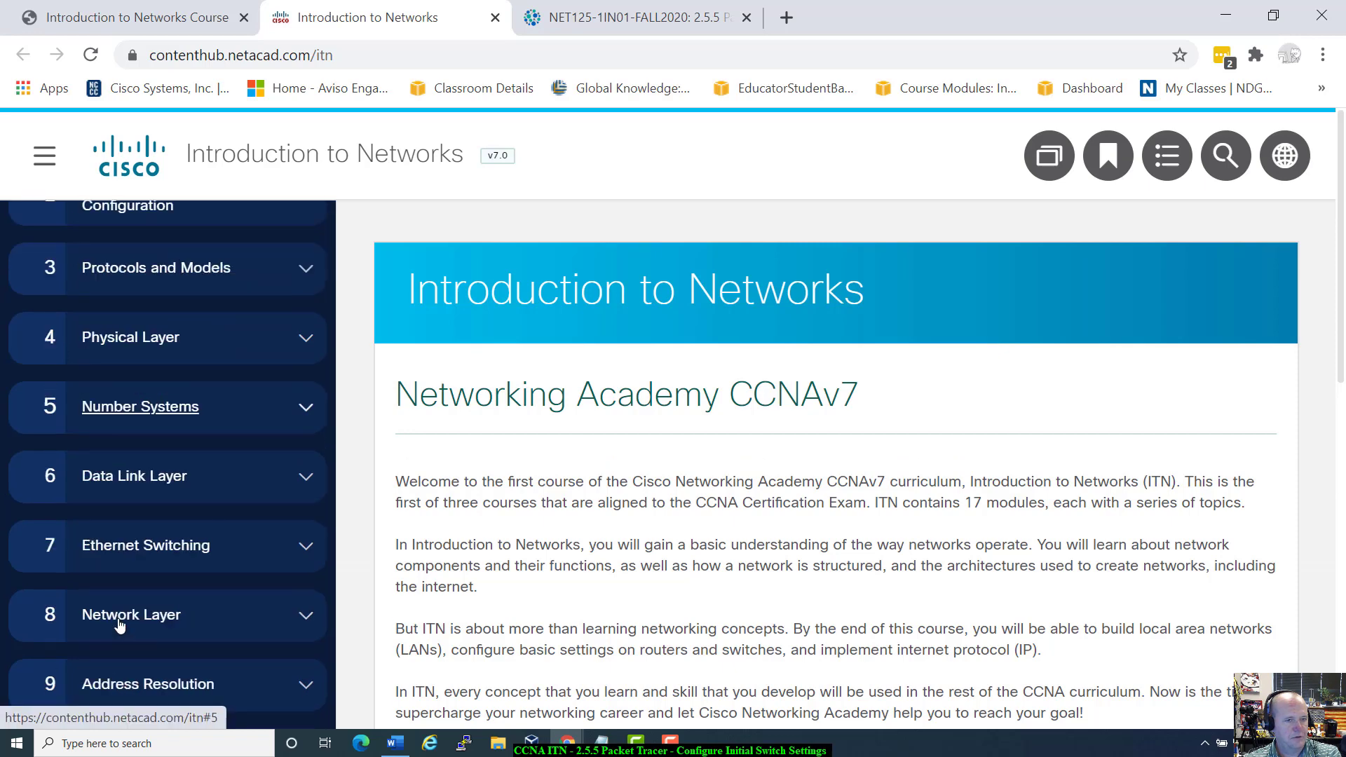
scroll(119, 624, up, 2)
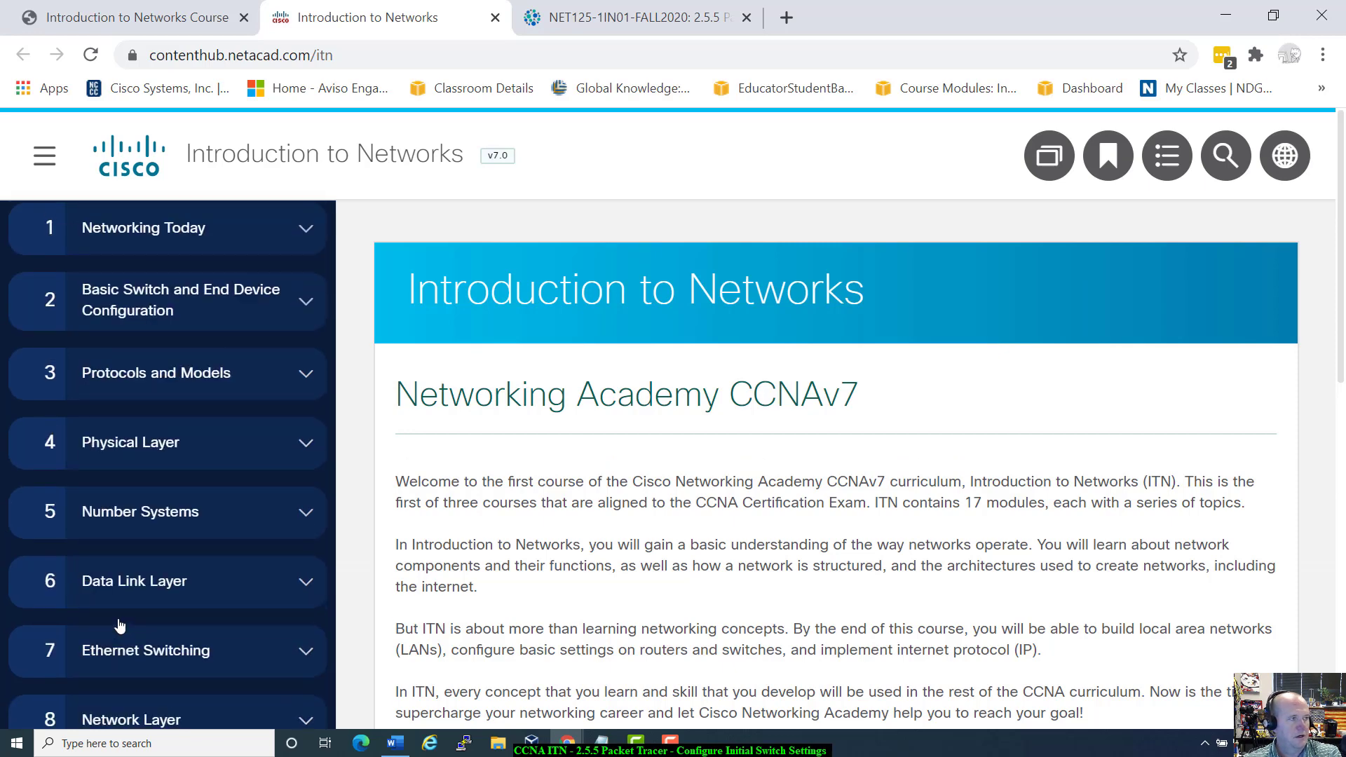
scroll(119, 623, up, 2)
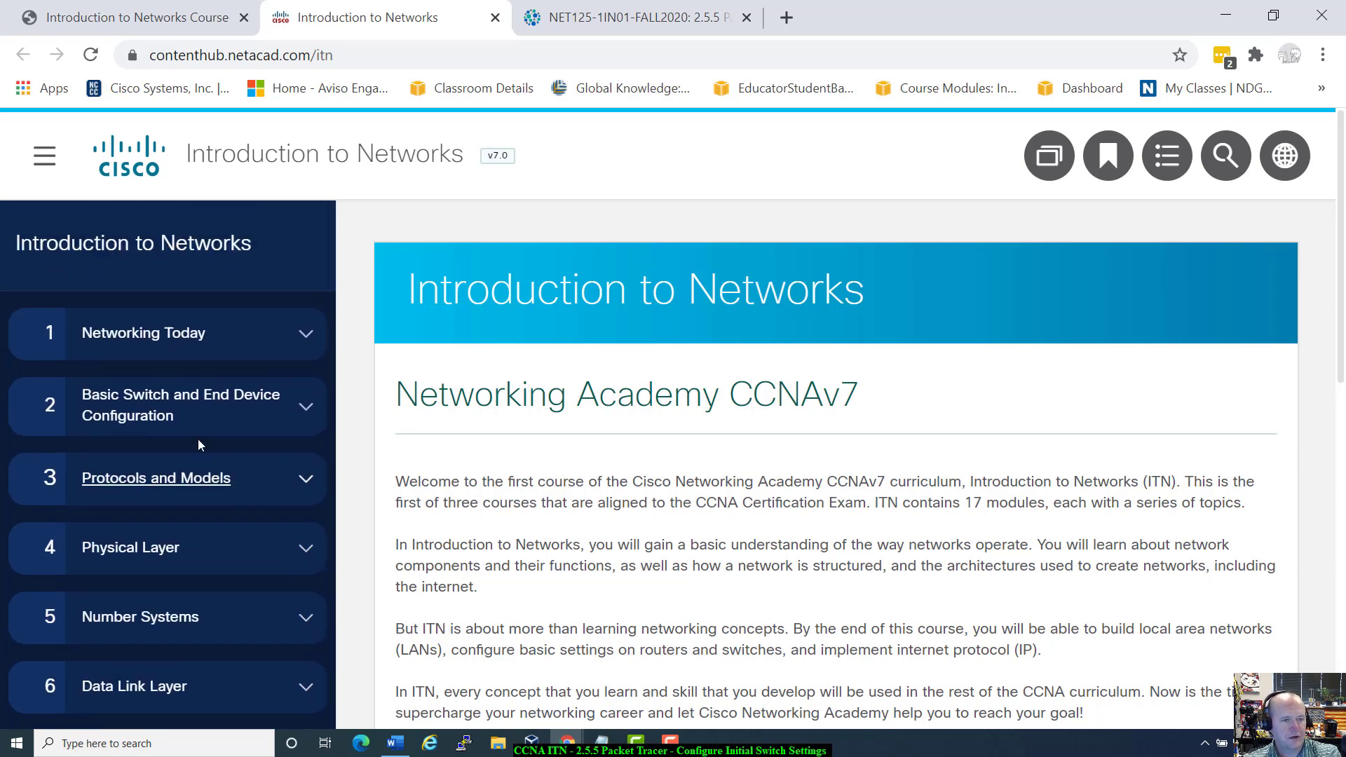
Step: Expand module 2 and section 2.5, then open and read 2.5.5 Packet Tracer - Configure Initial Switch Settings
click(302, 420)
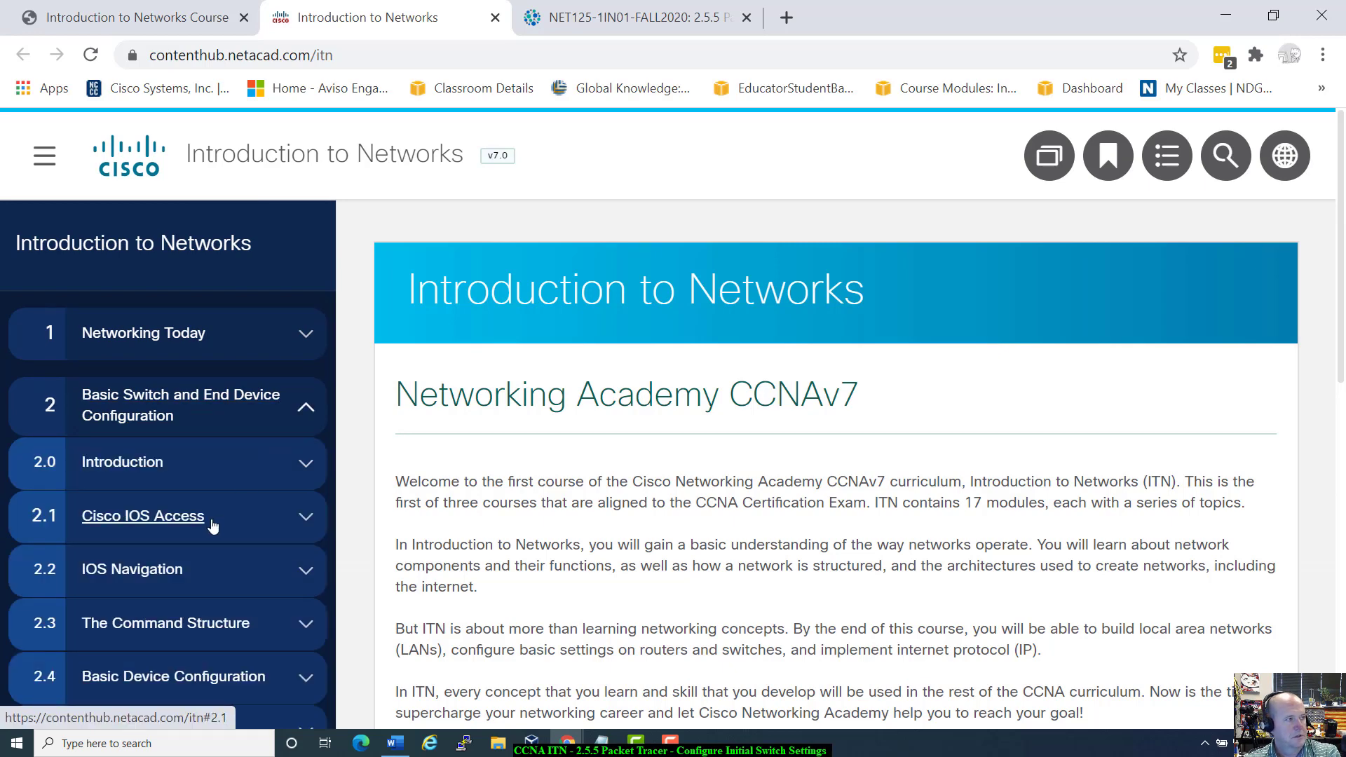
scroll(212, 526, down, 3)
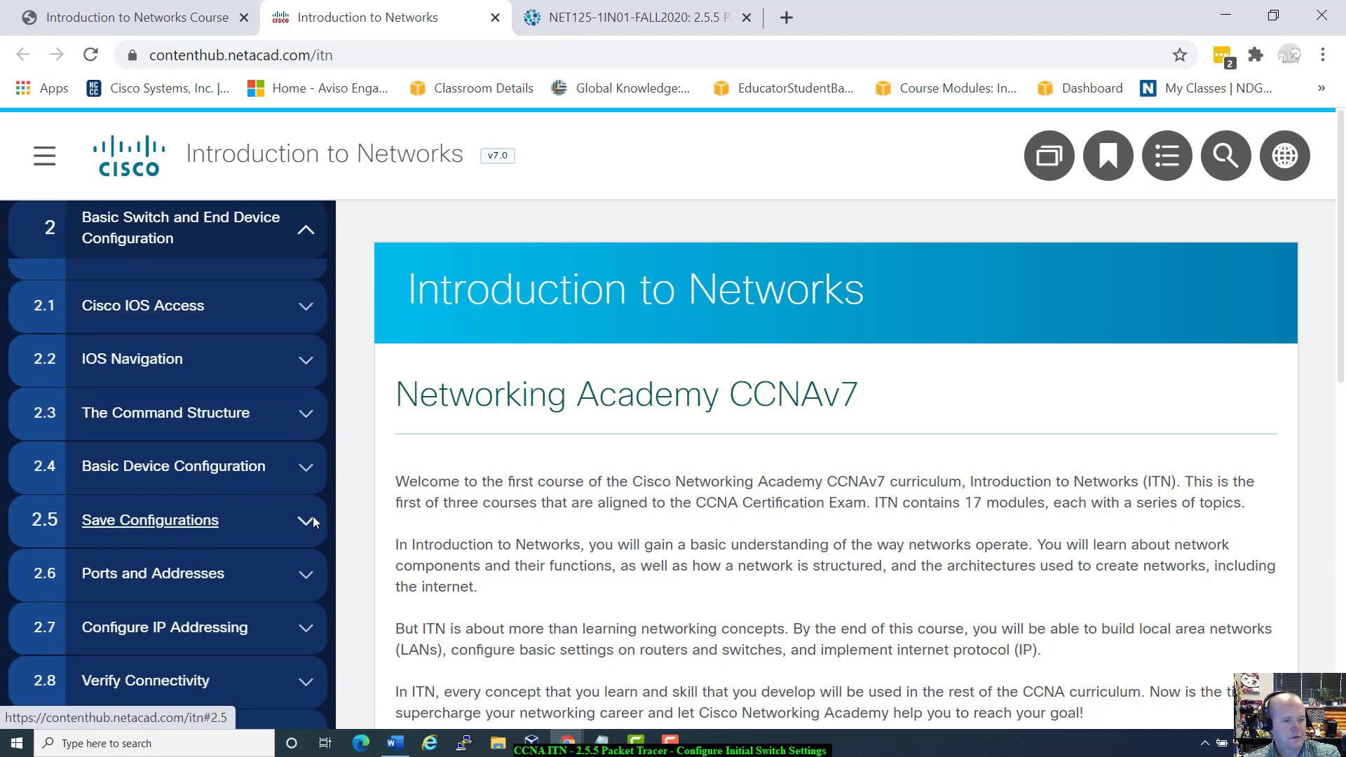
click(306, 521)
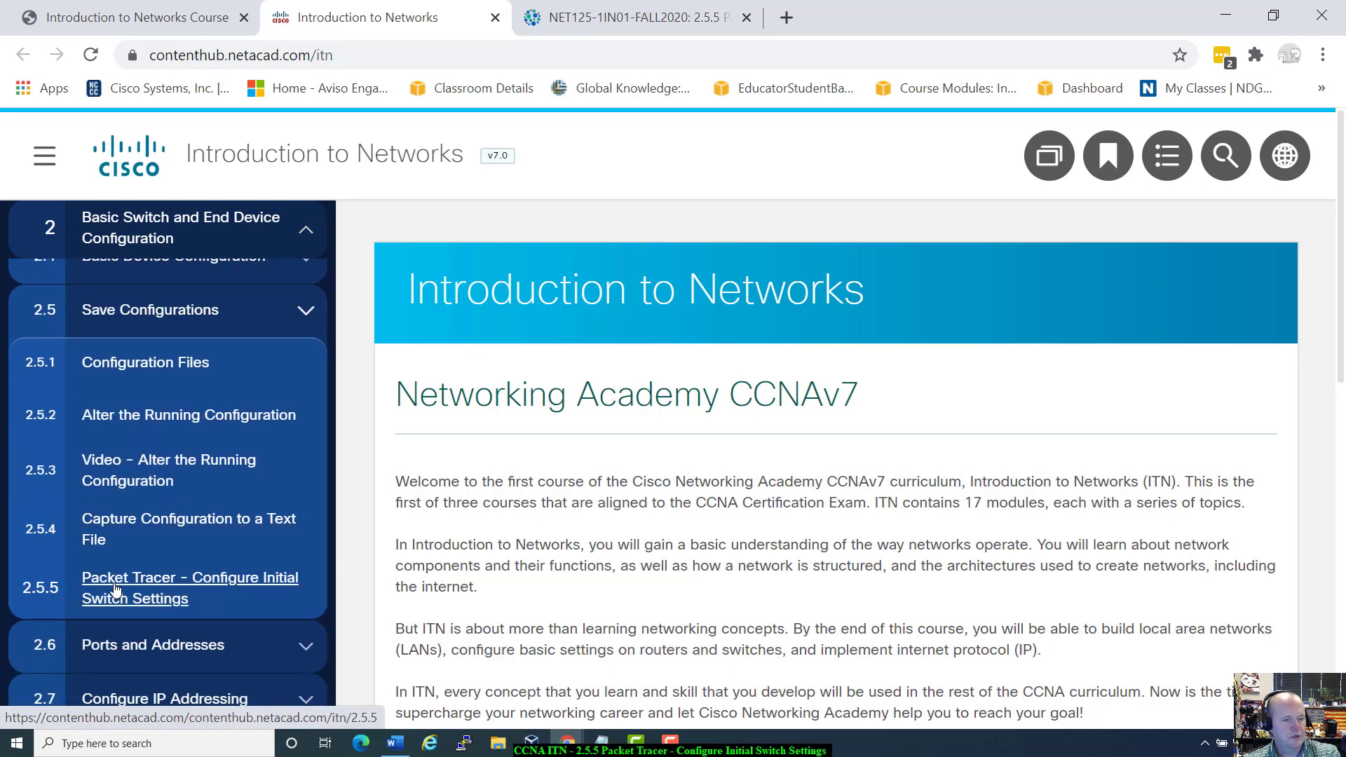
click(142, 583)
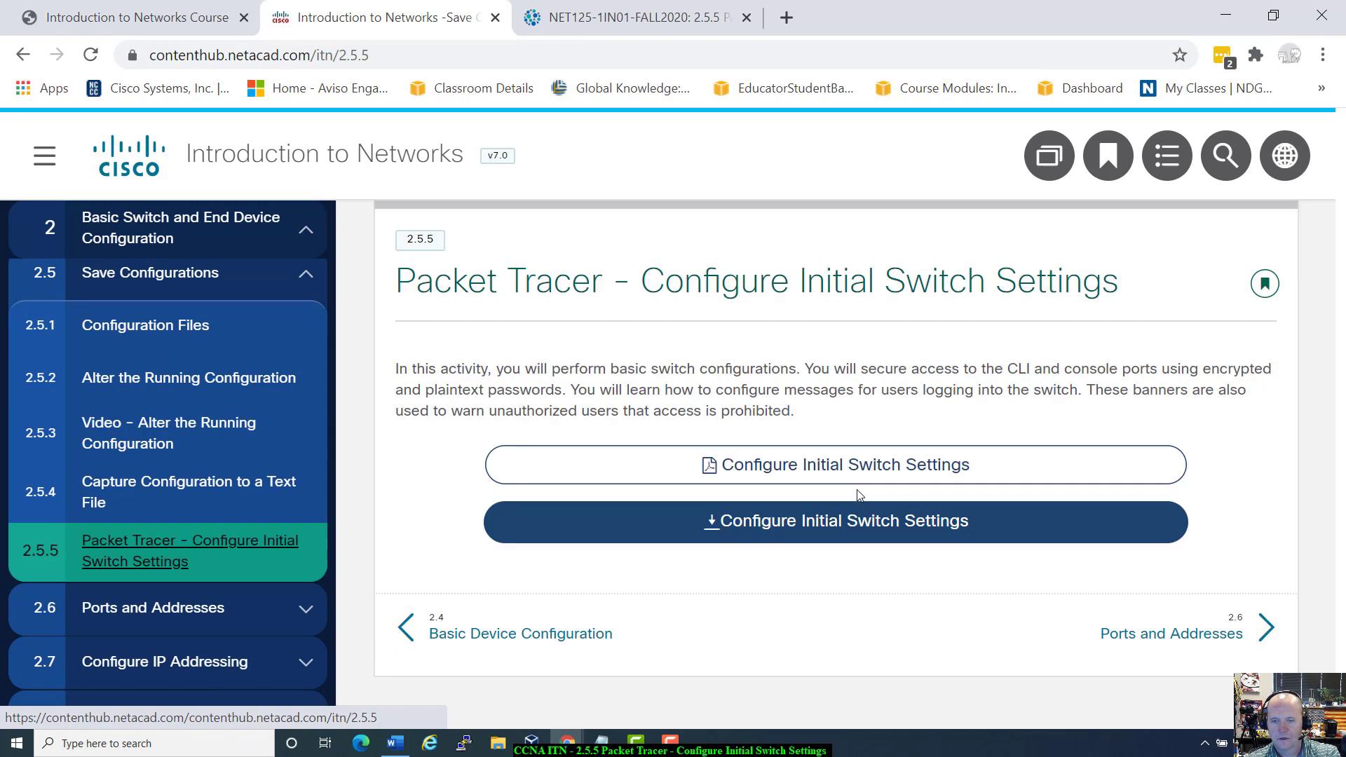
scroll(860, 495, up, 3)
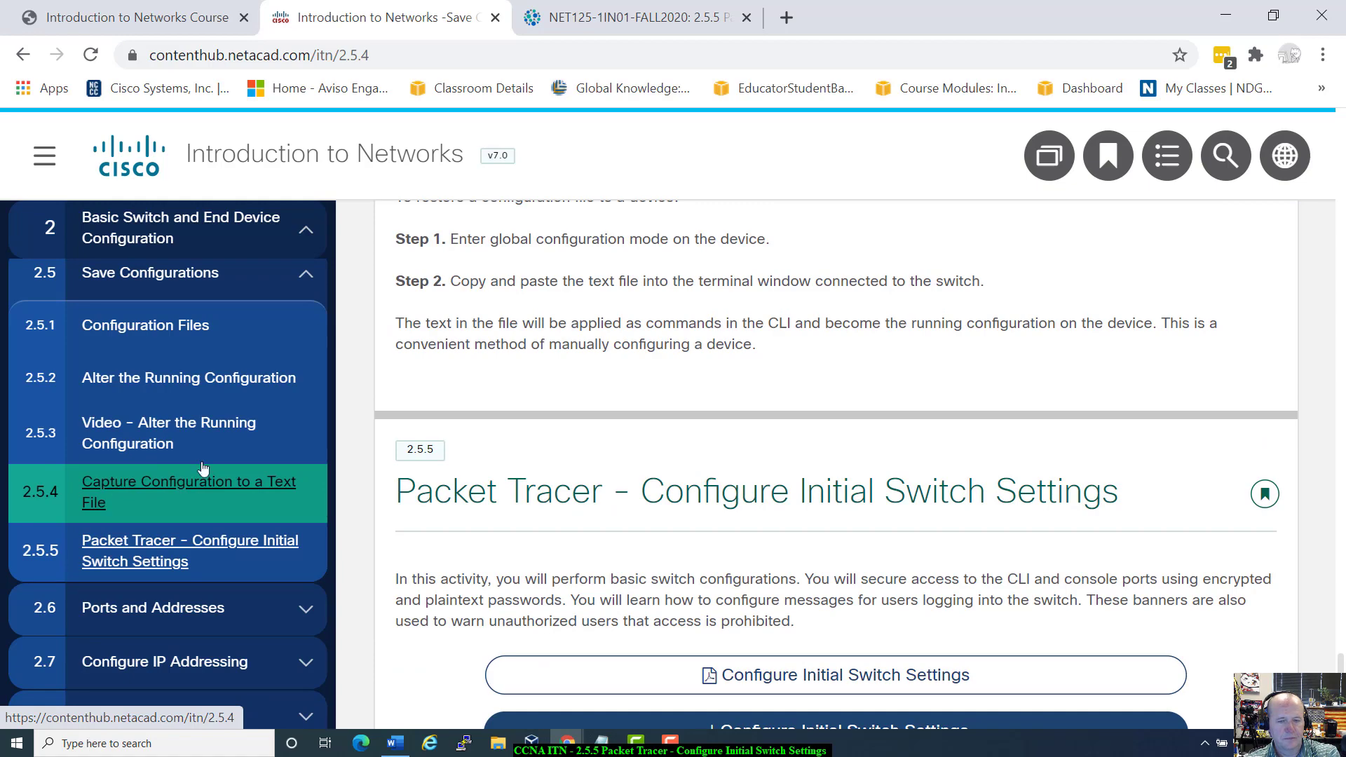
scroll(874, 549, up, 20)
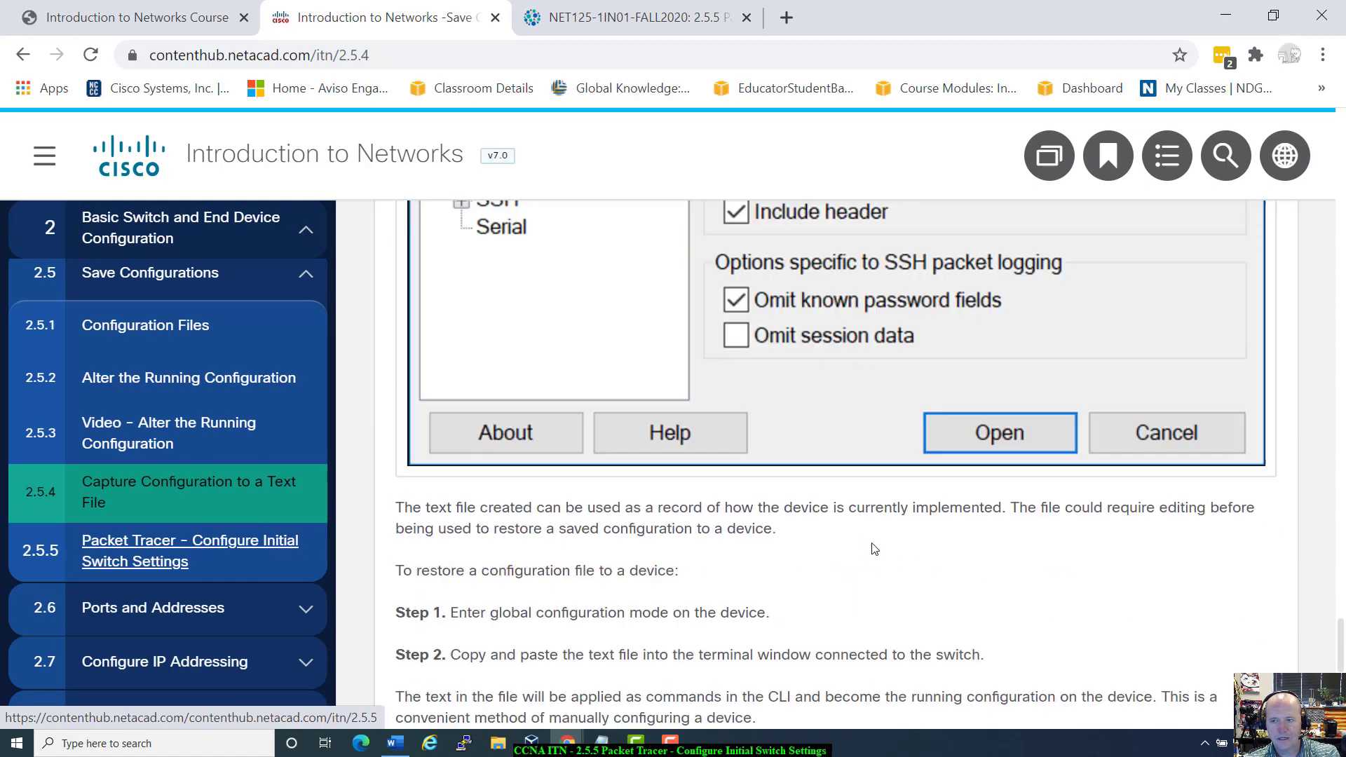
scroll(874, 549, up, 15)
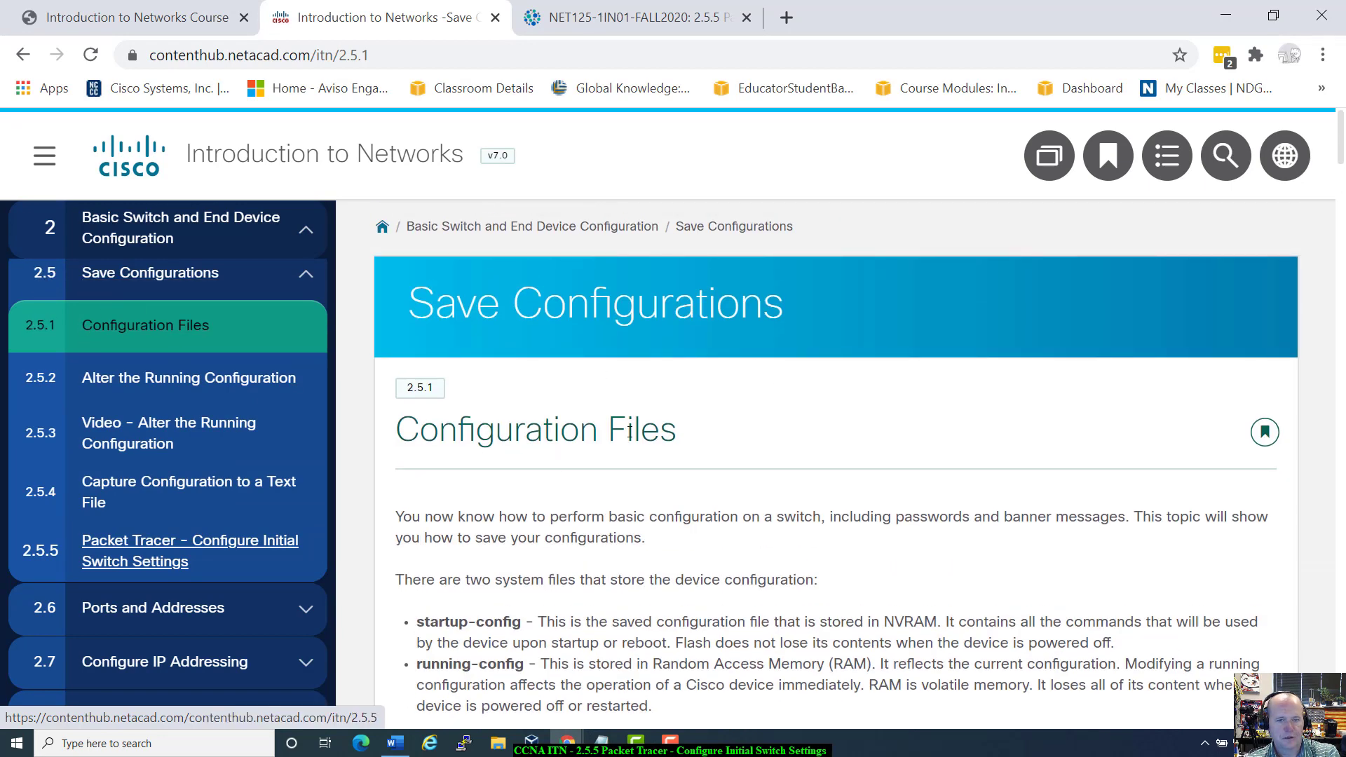
scroll(736, 465, down, 2)
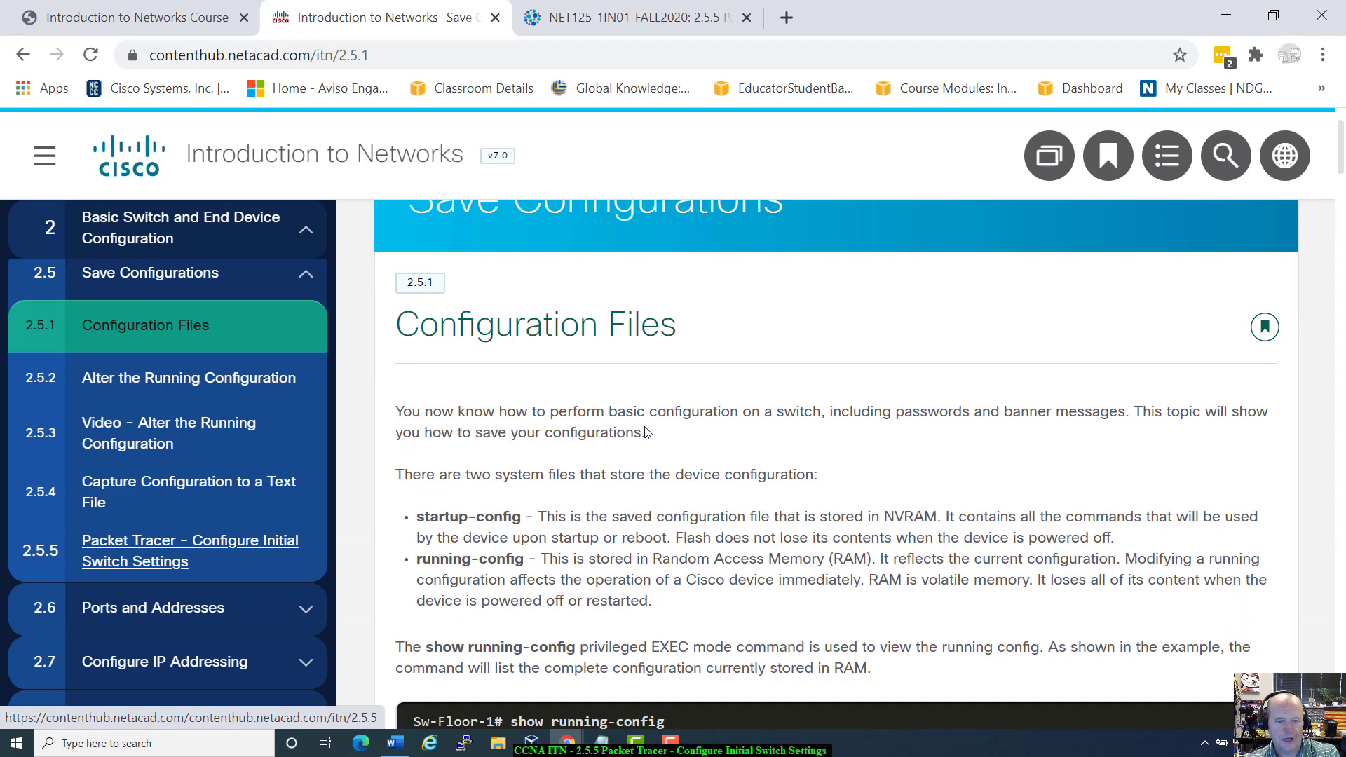
scroll(645, 429, down, 7)
scroll(645, 429, up, 4)
scroll(561, 513, down, 2)
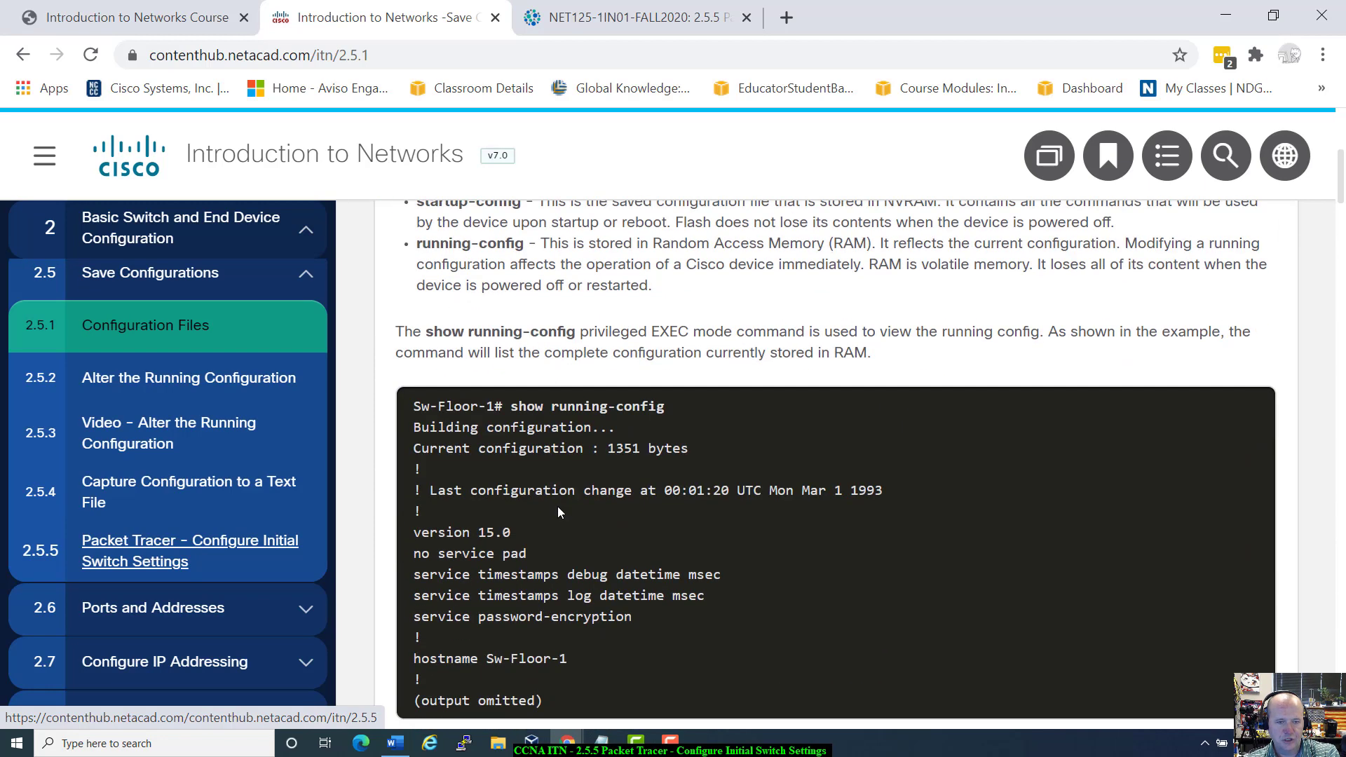
scroll(560, 513, down, 2)
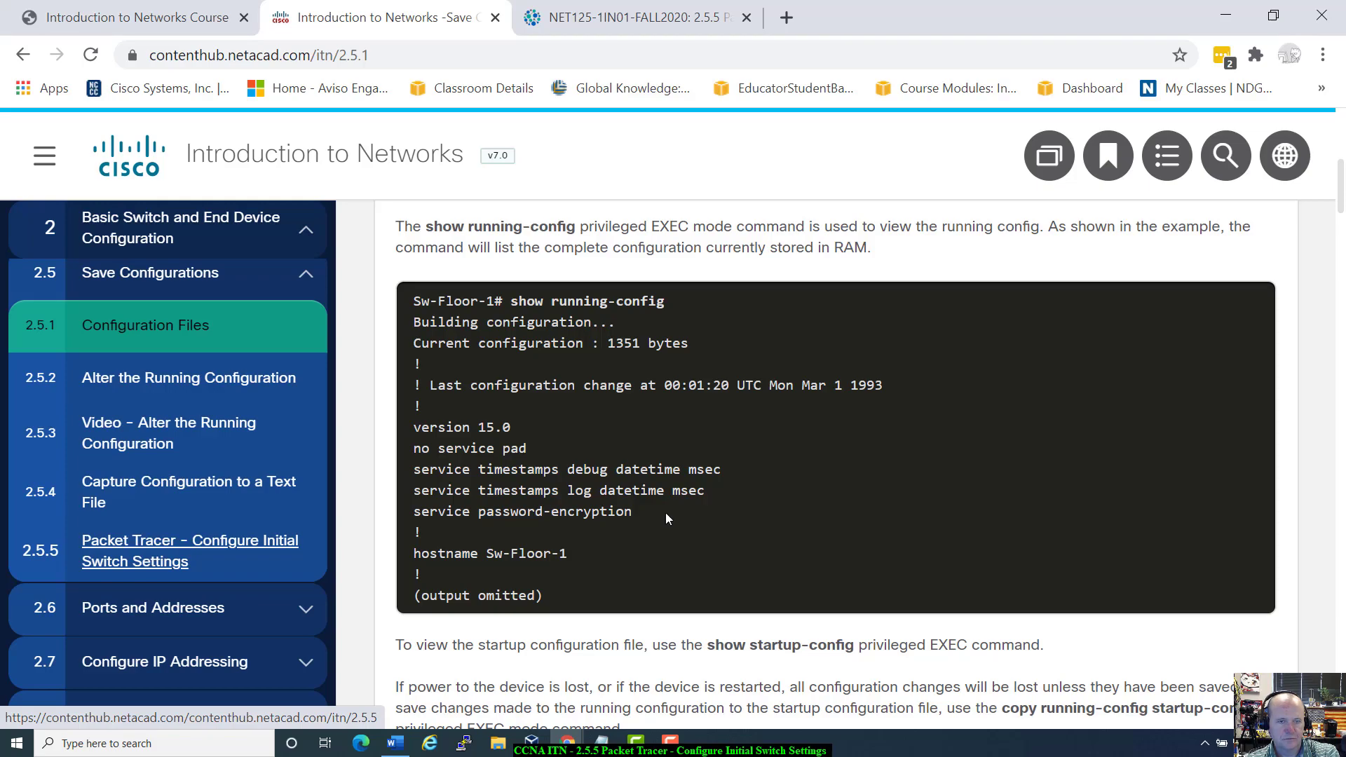
scroll(666, 512, down, 6)
scroll(666, 519, down, 20)
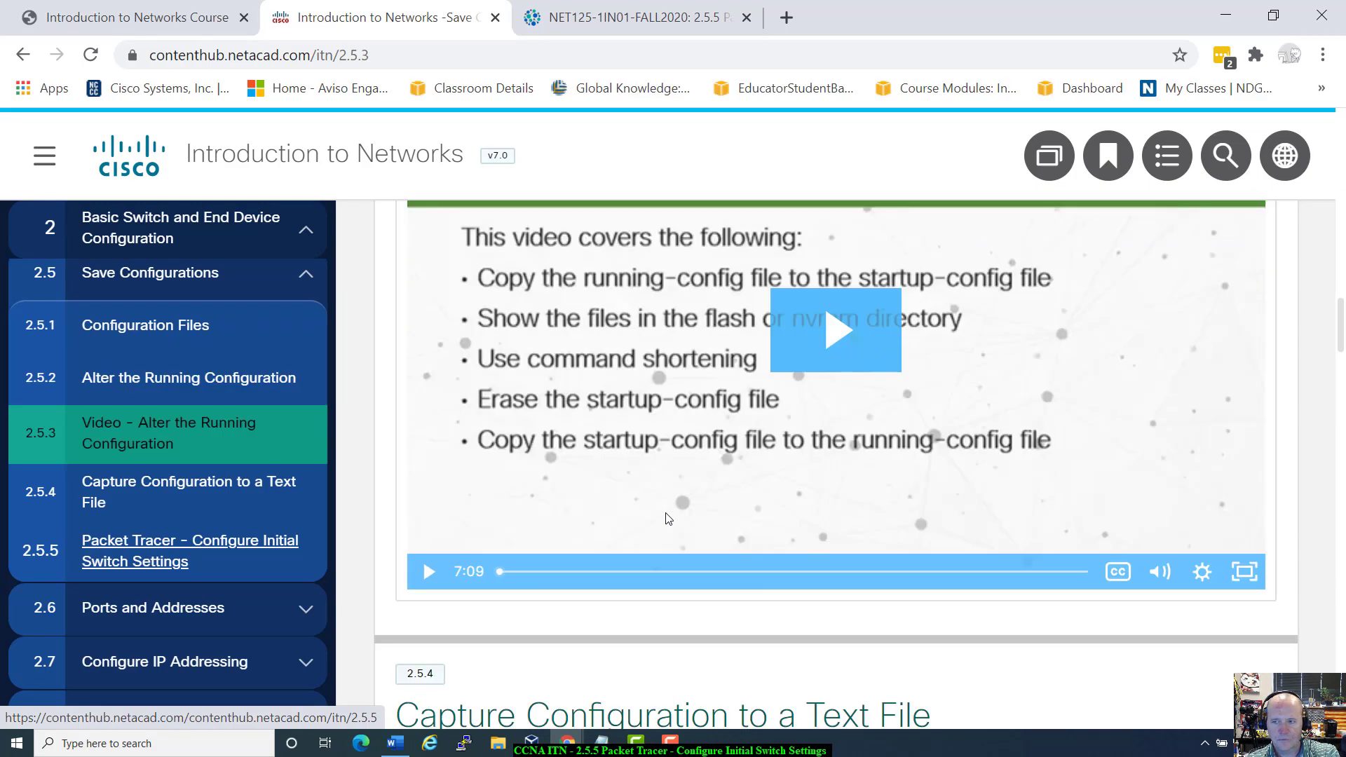
scroll(666, 518, down, 4)
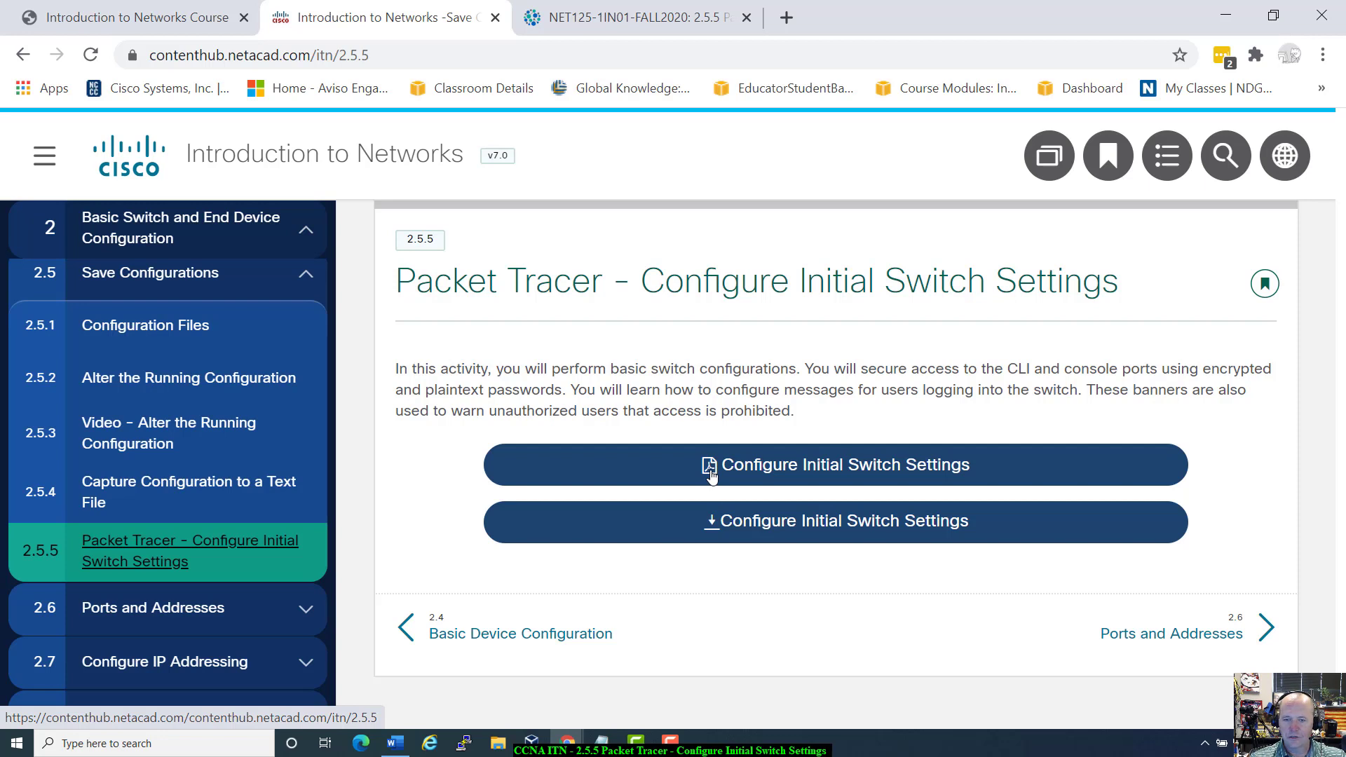
Step: Open the PDF instructions, download the 2.5.5 configure-initial-switch-settings .pka file, and launch it
click(788, 470)
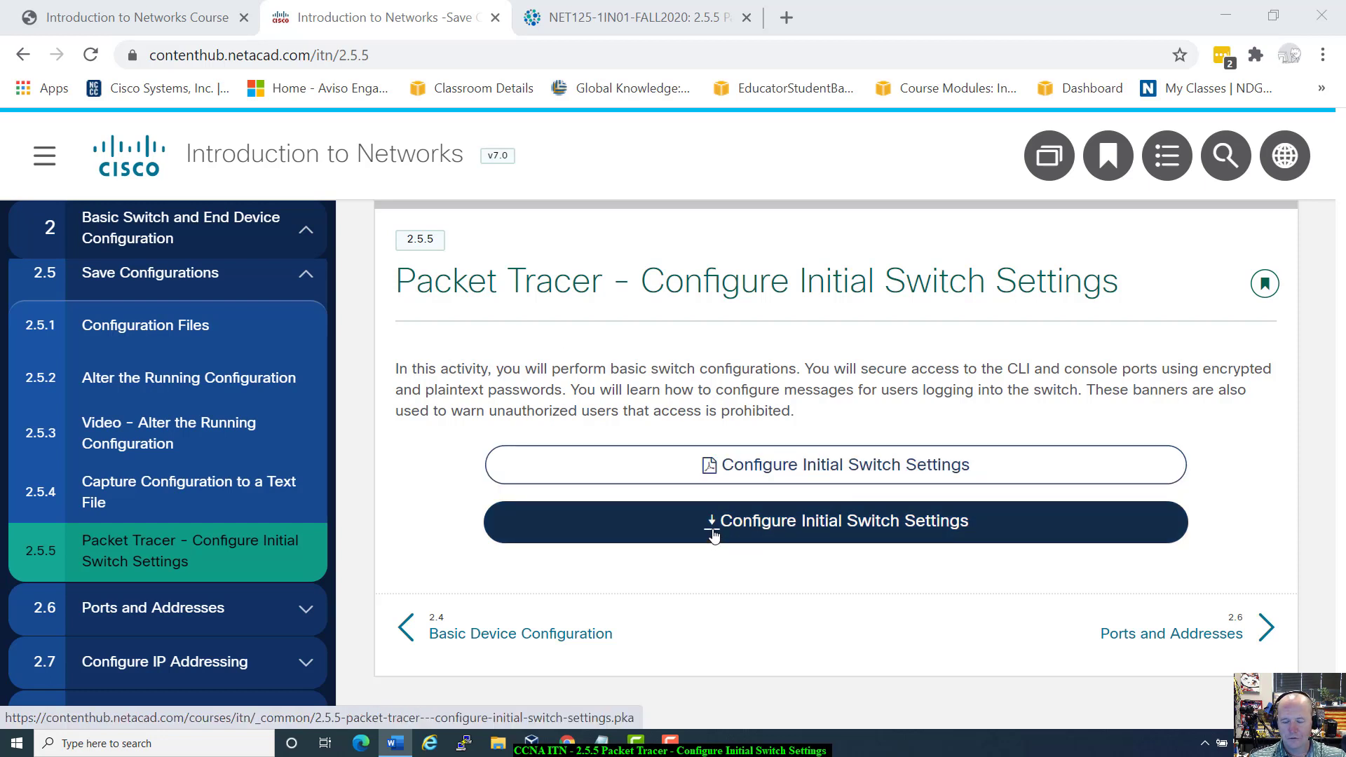
click(745, 527)
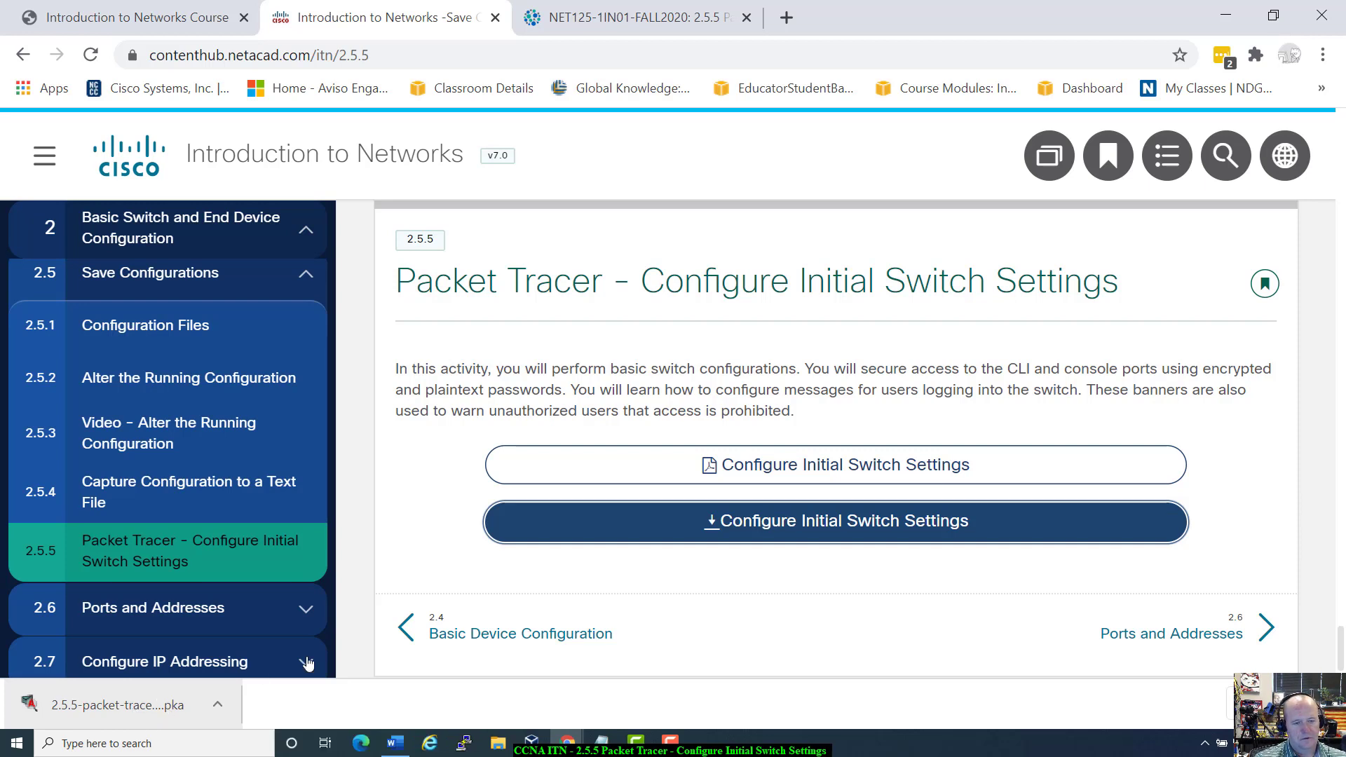
click(176, 699)
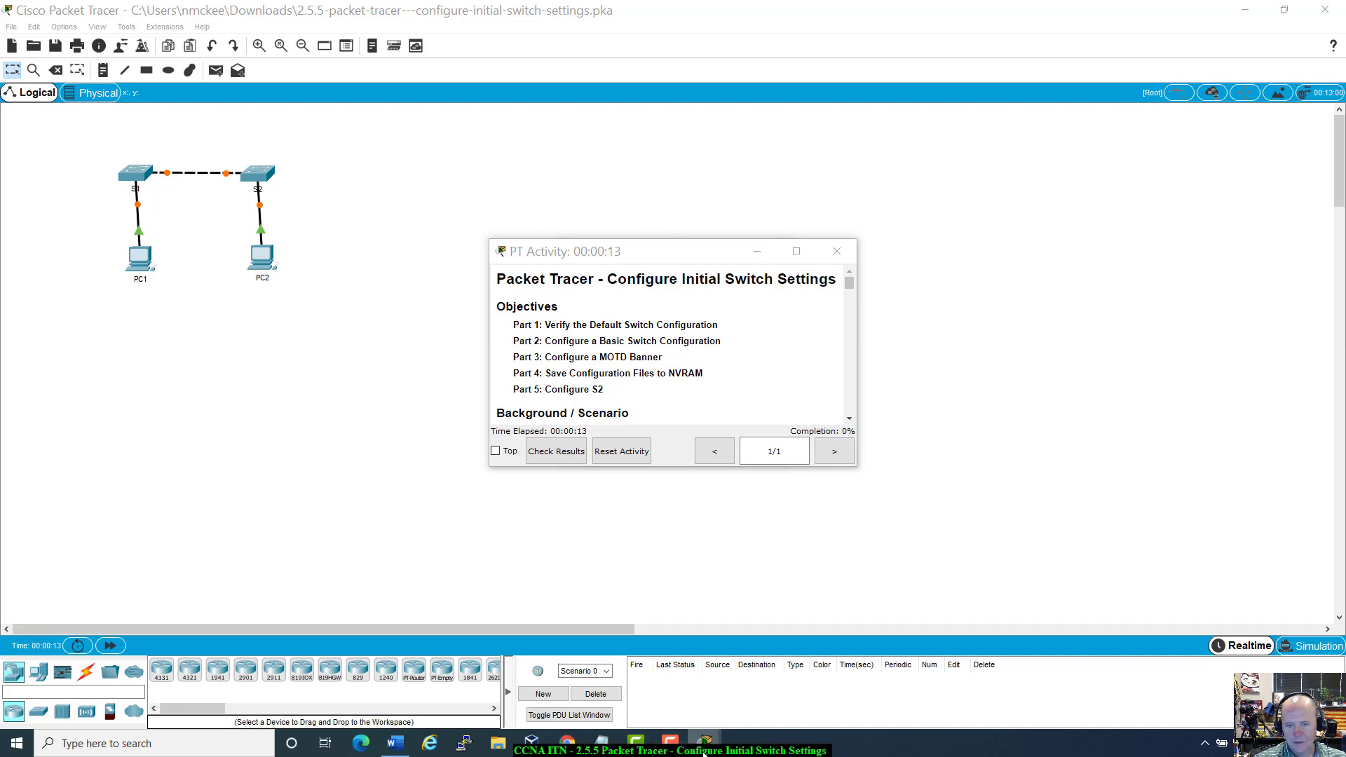
Step: Replace the Guest profile name with the student's name and accept resetting the activity
mouse_move(704, 752)
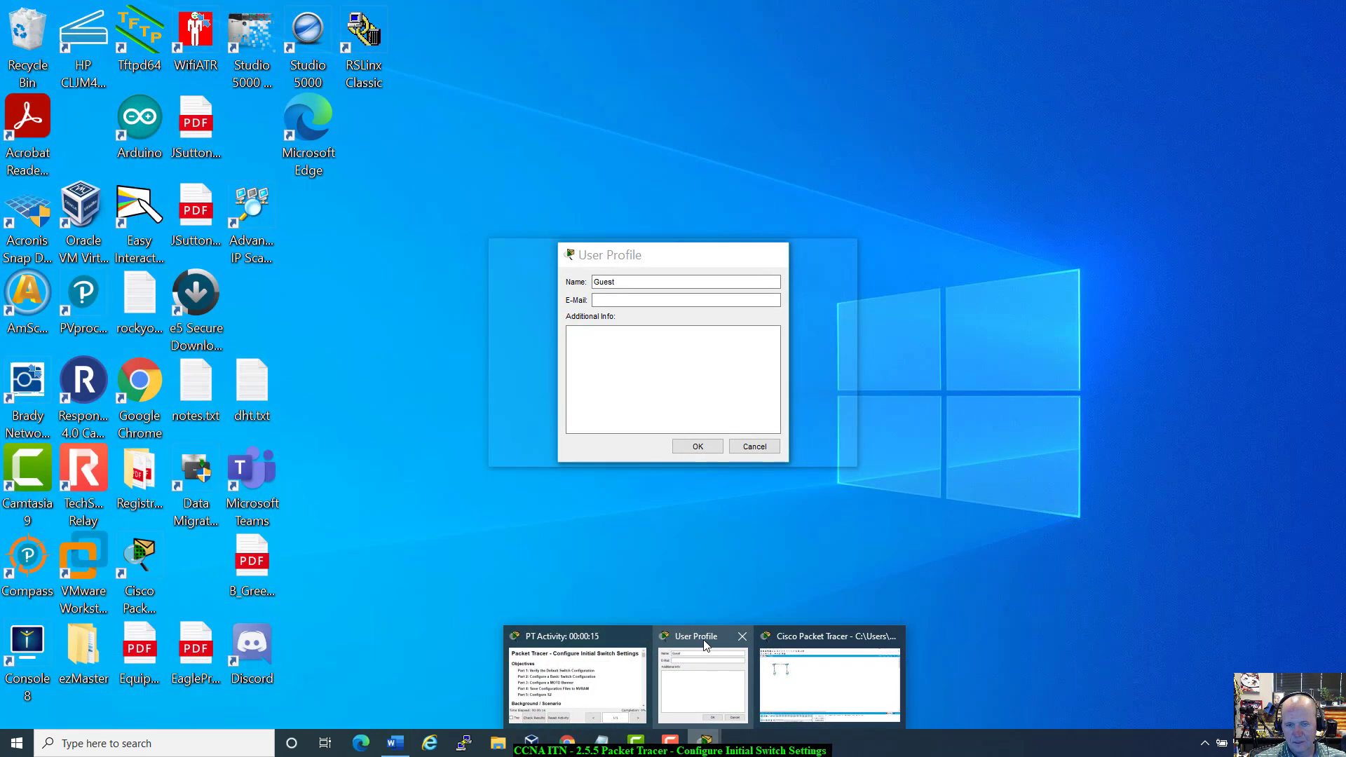
click(704, 644)
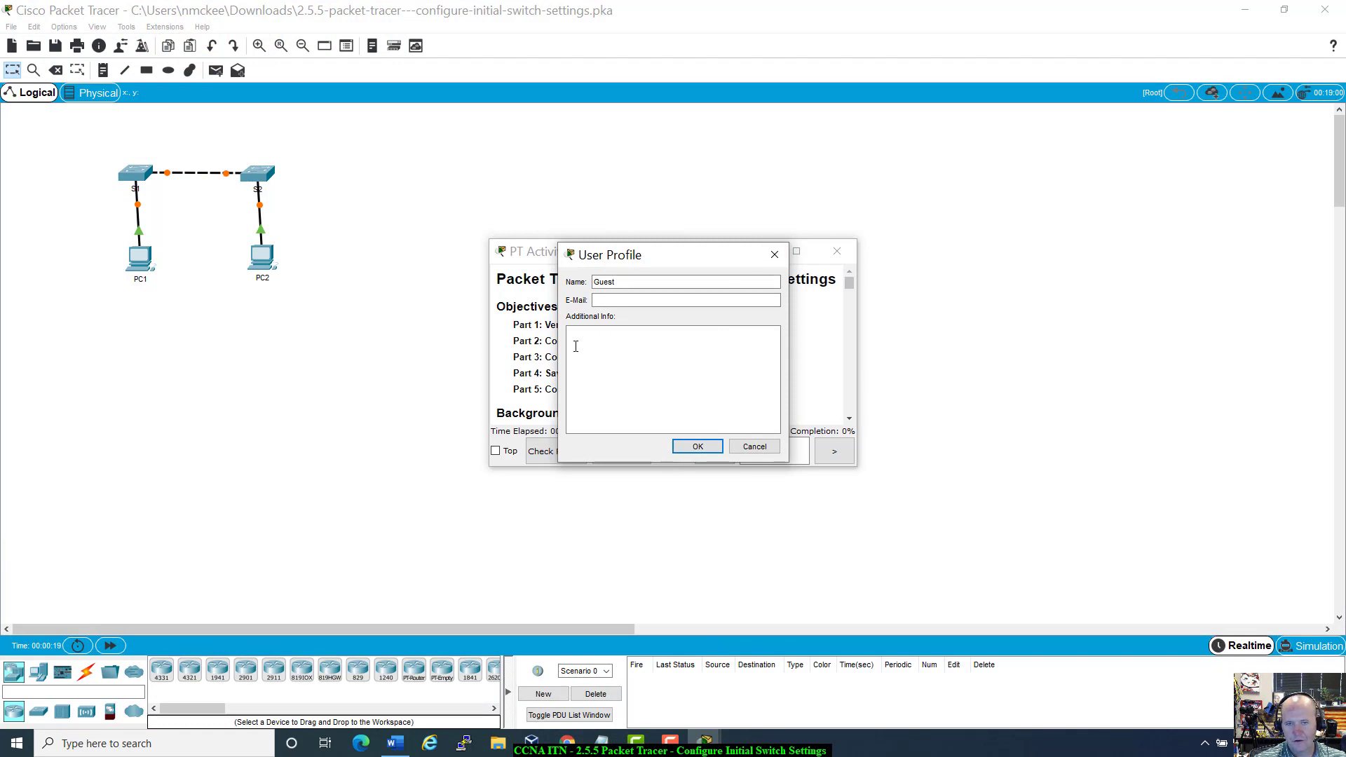
drag(695, 263, 709, 235)
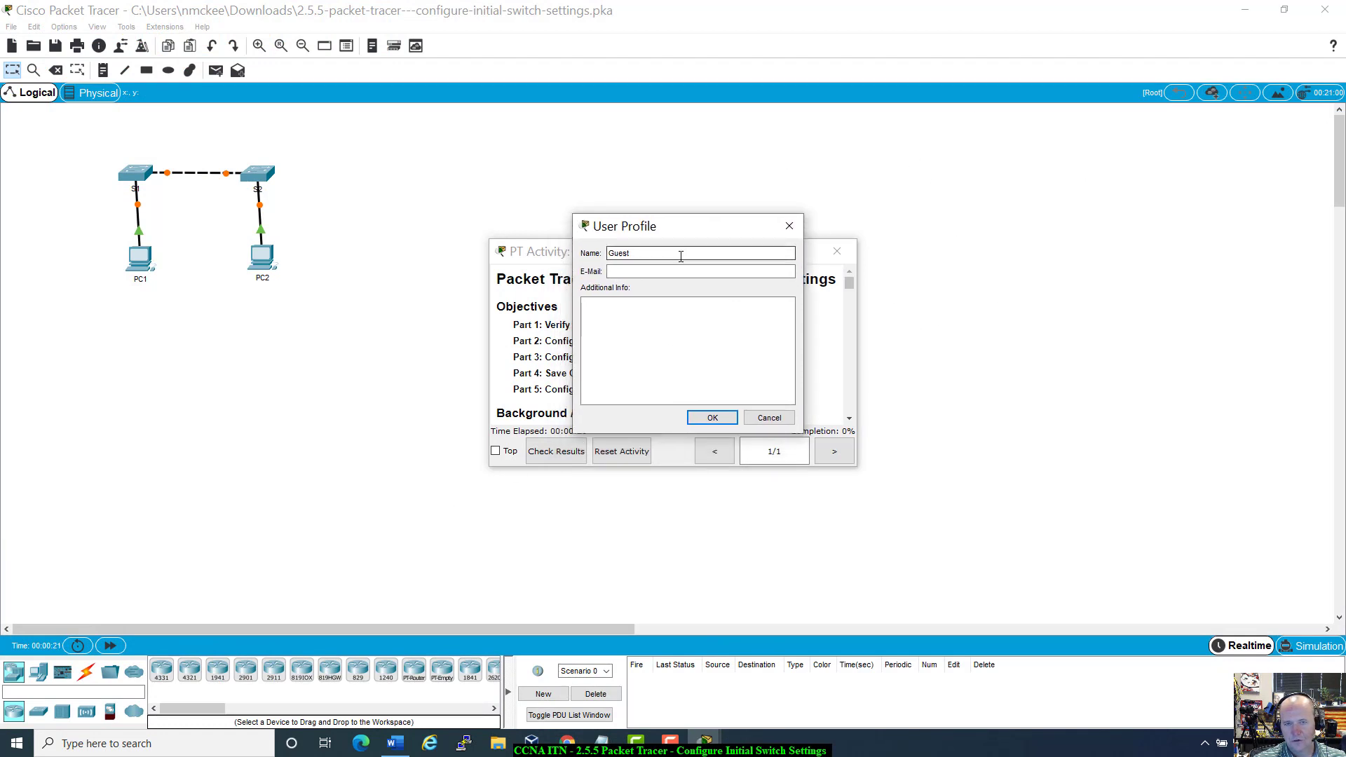
double_click(681, 257)
text(Mr. Mckee)
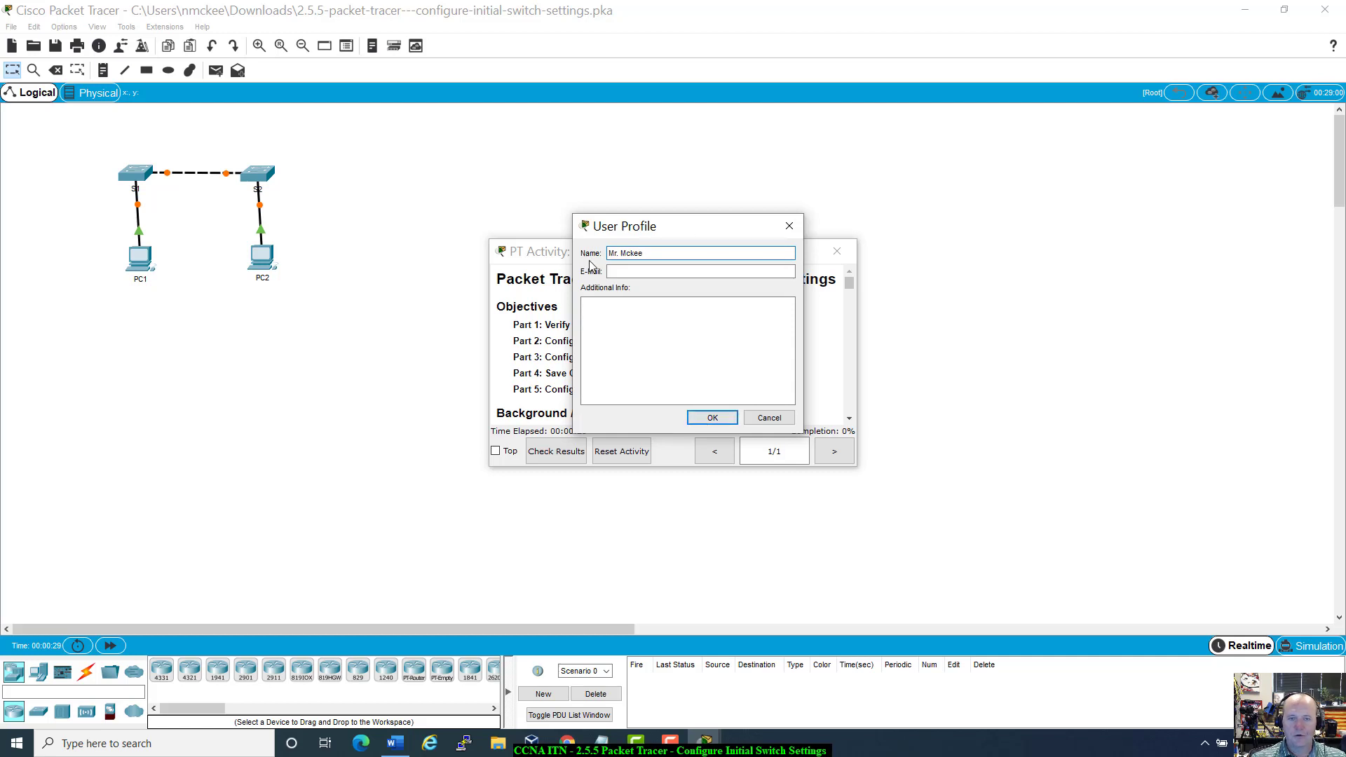
click(712, 418)
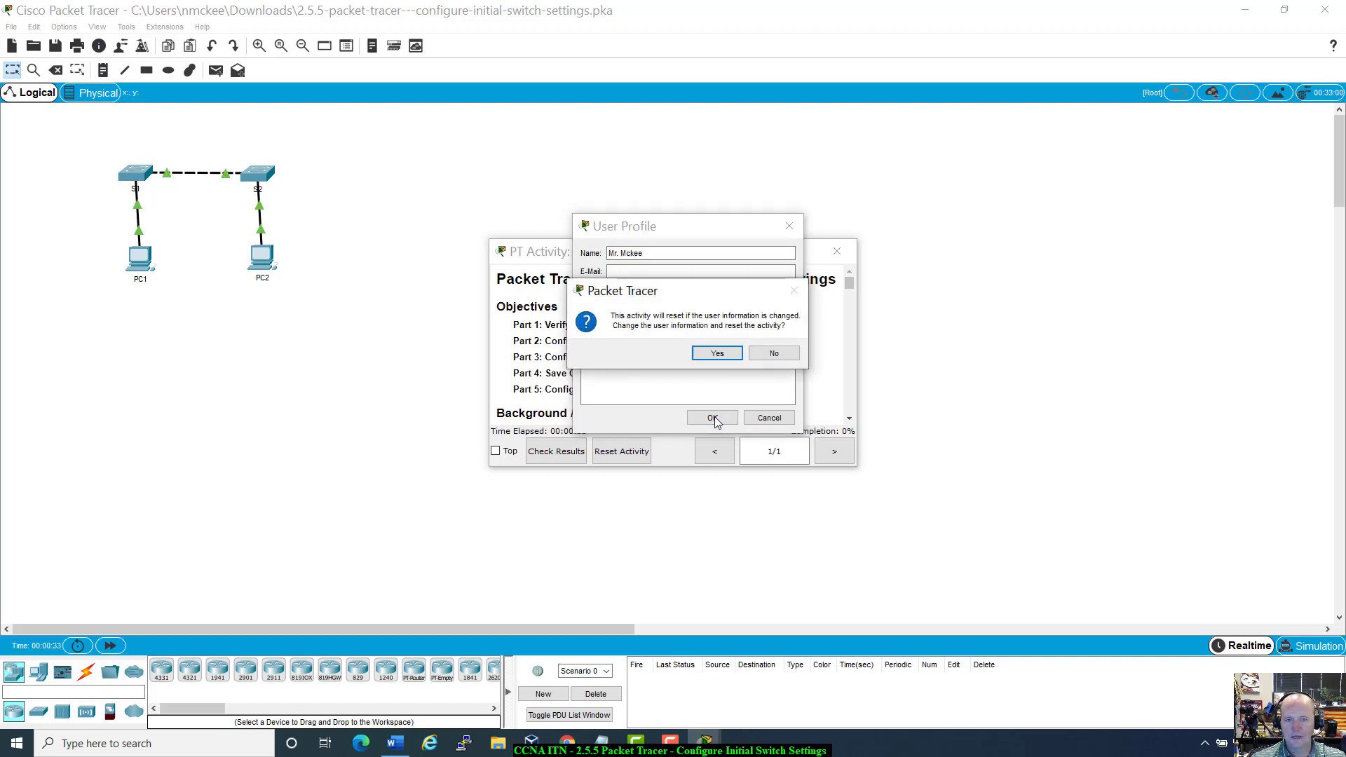
click(701, 357)
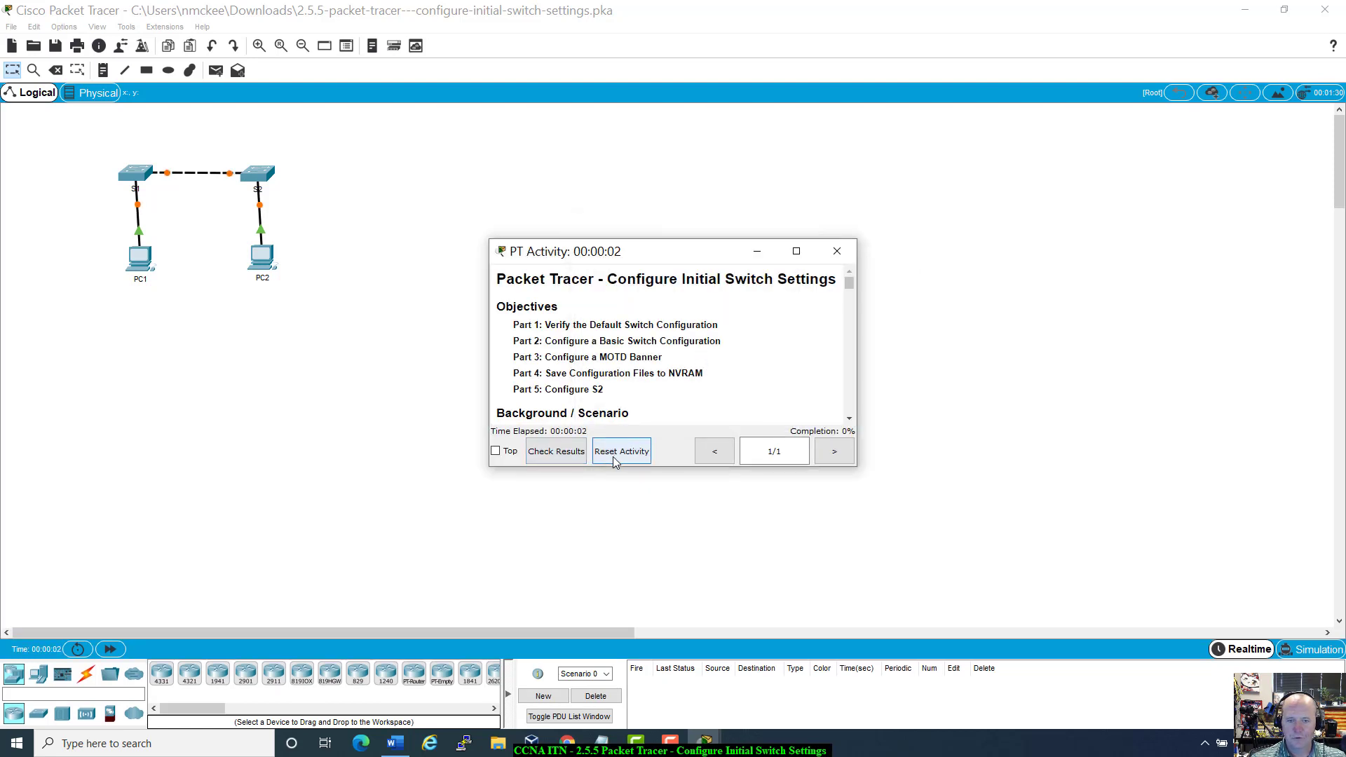
click(572, 461)
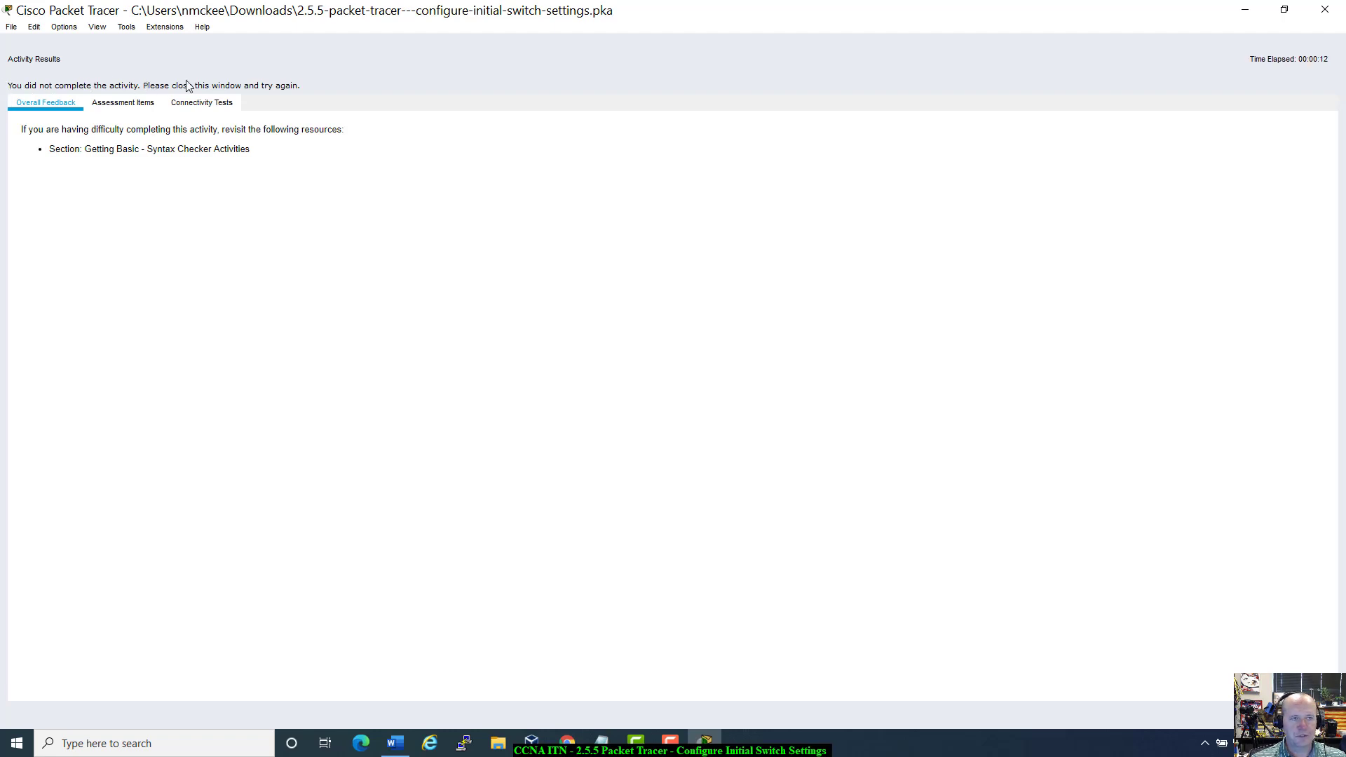
click(144, 103)
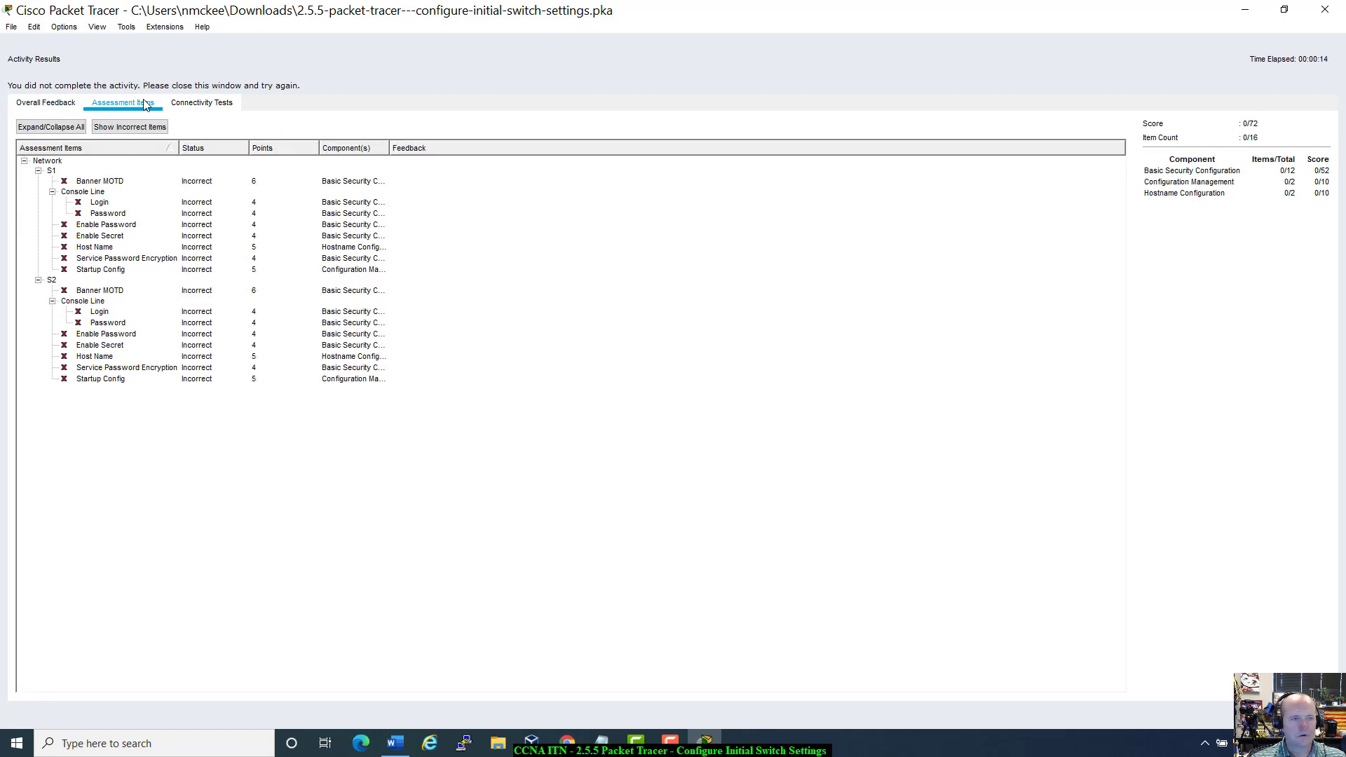
click(199, 104)
click(123, 105)
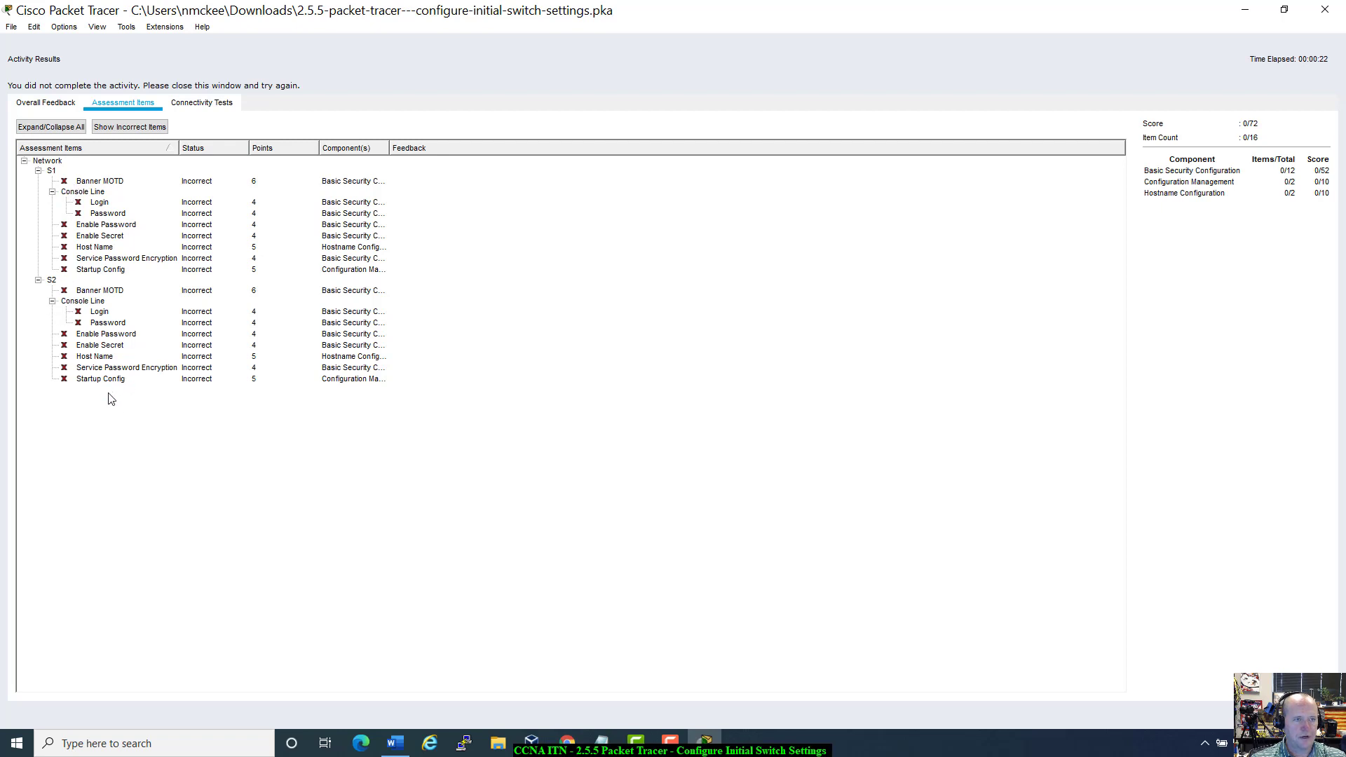
click(82, 103)
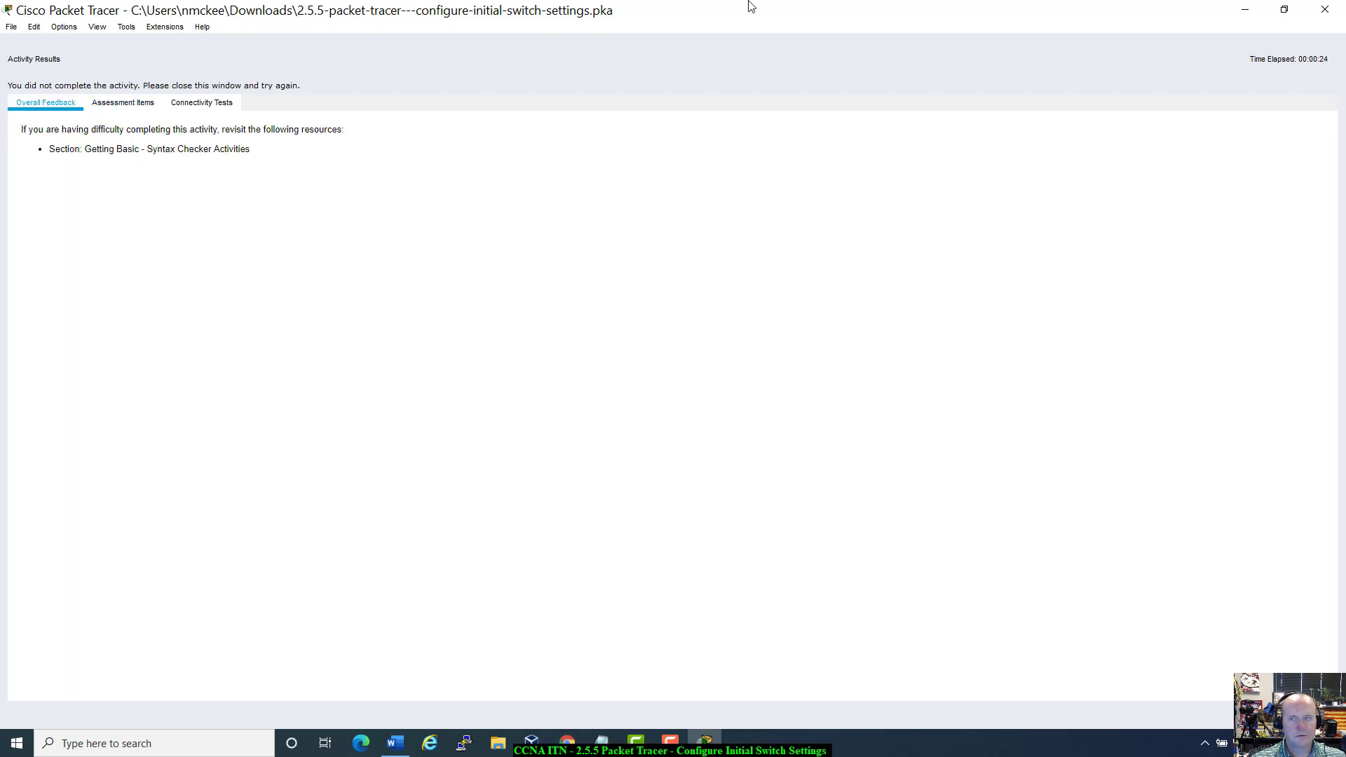
double_click(799, 14)
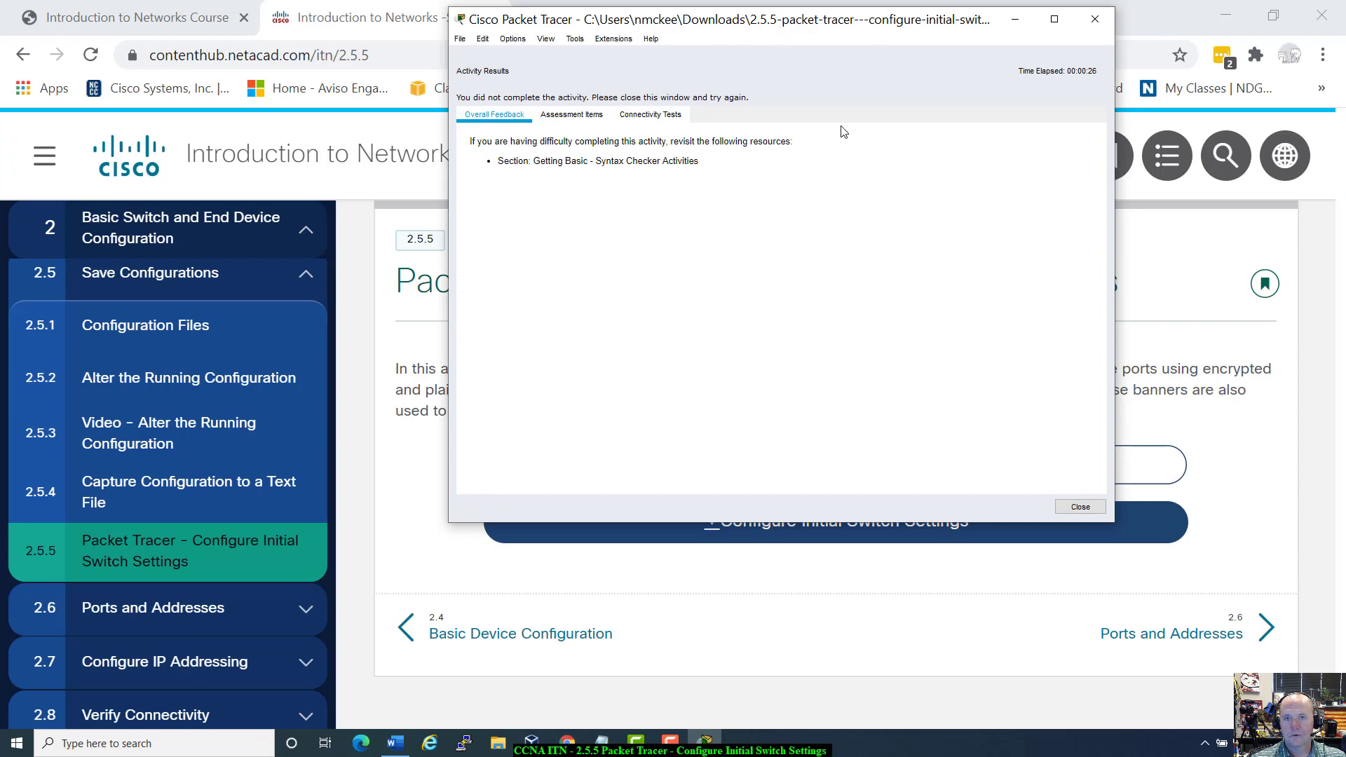
double_click(833, 28)
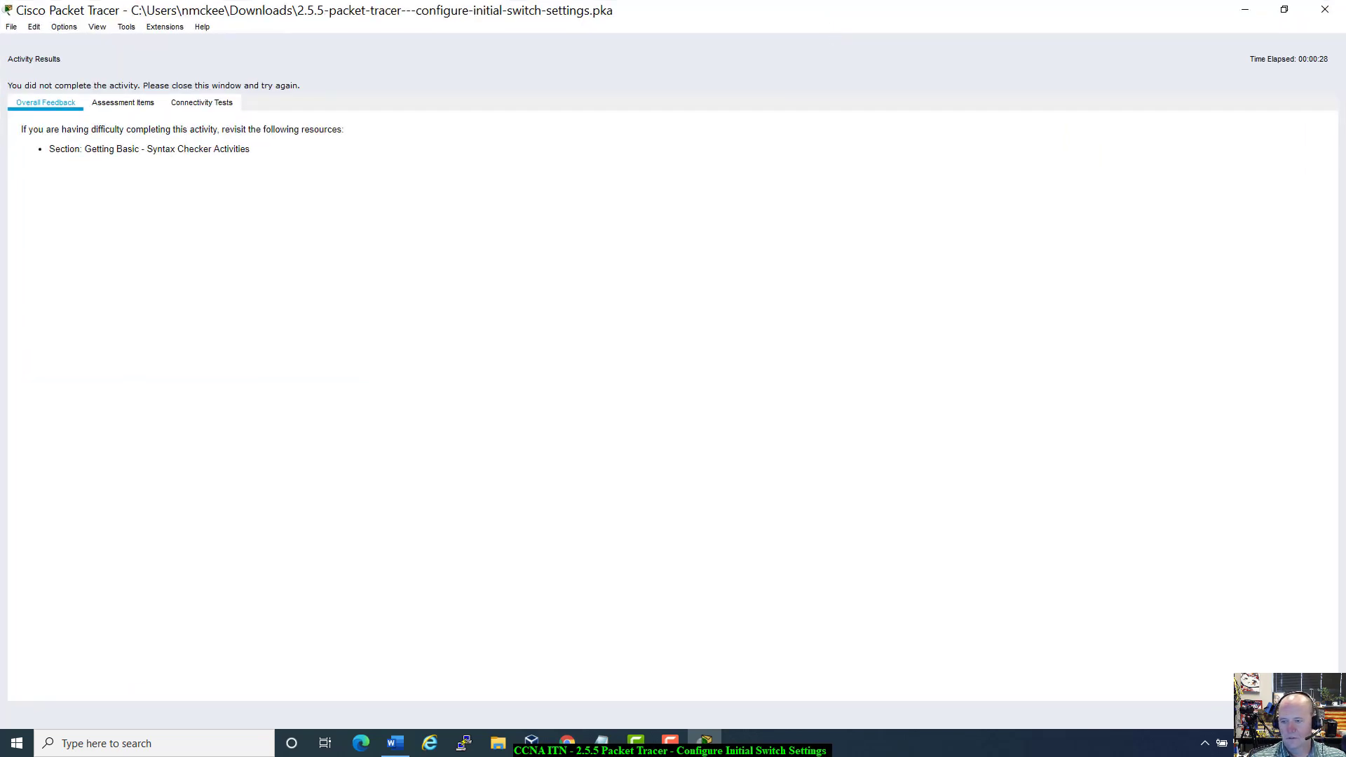
click(1301, 715)
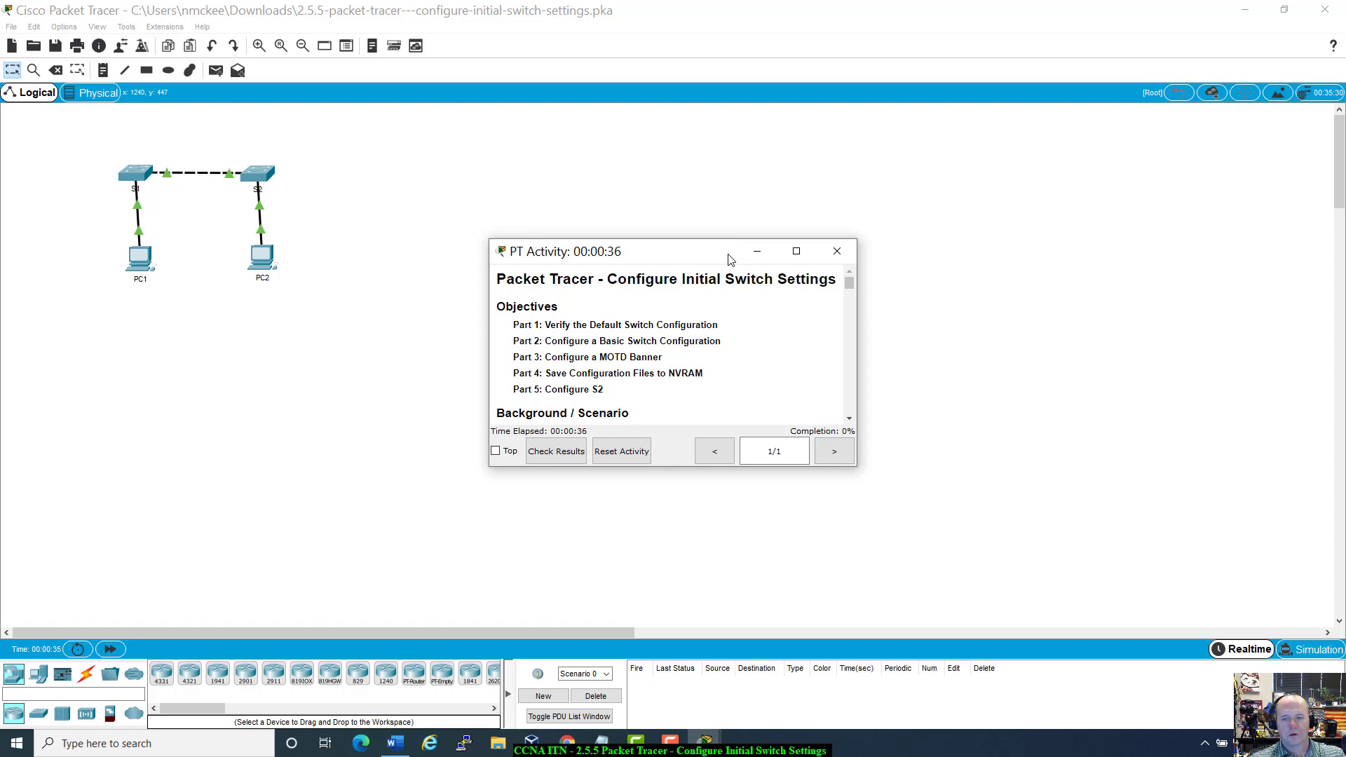
Step: Drag the PT Activity instructions window down, below the two switches and two PCs
drag(729, 260, 741, 377)
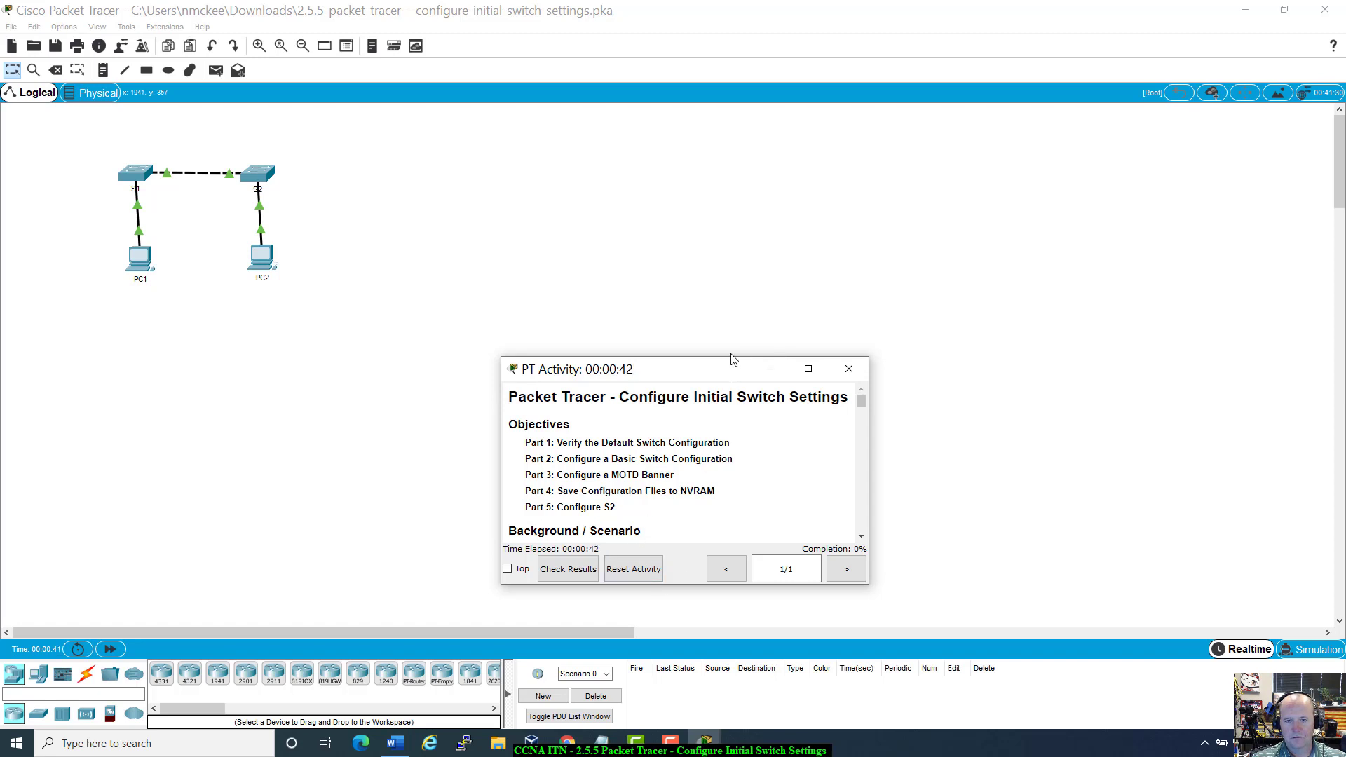
drag(707, 375, 705, 365)
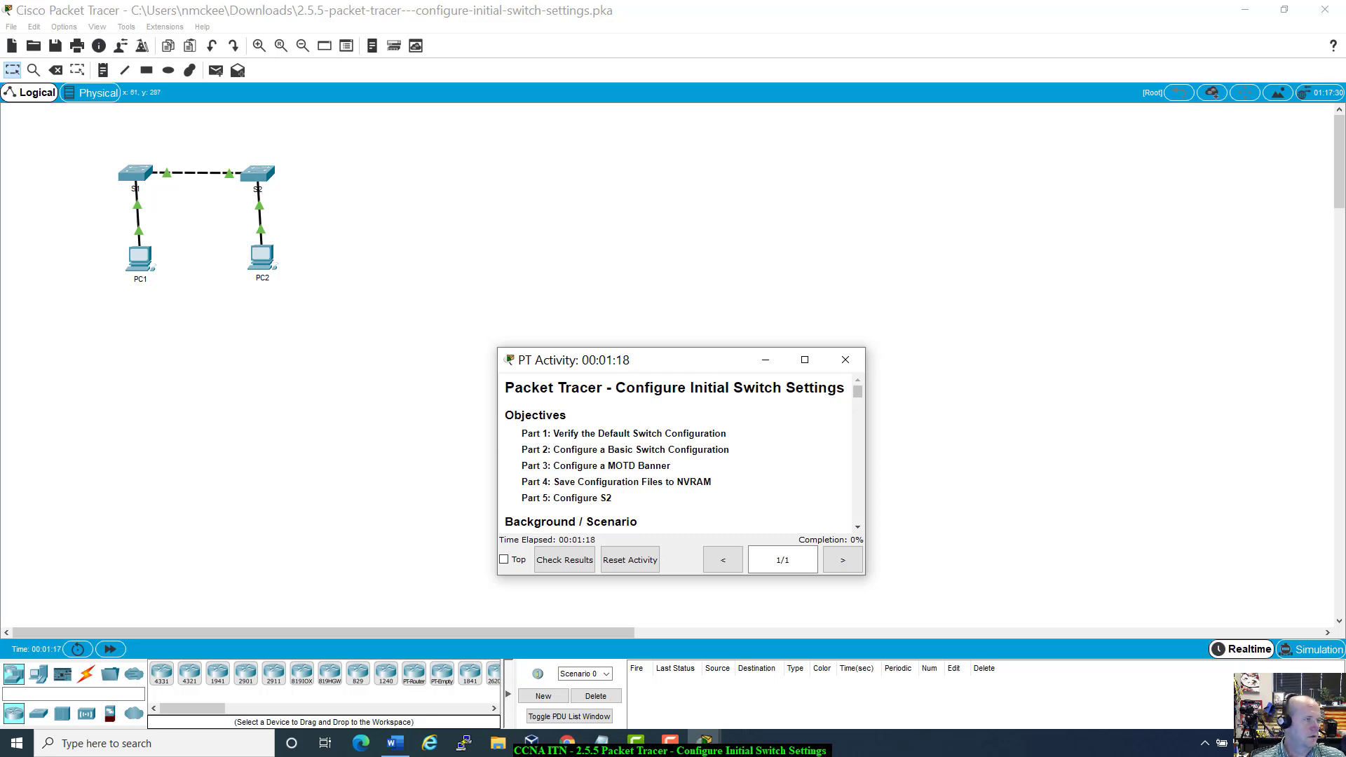
drag(0, 88, 723, 95)
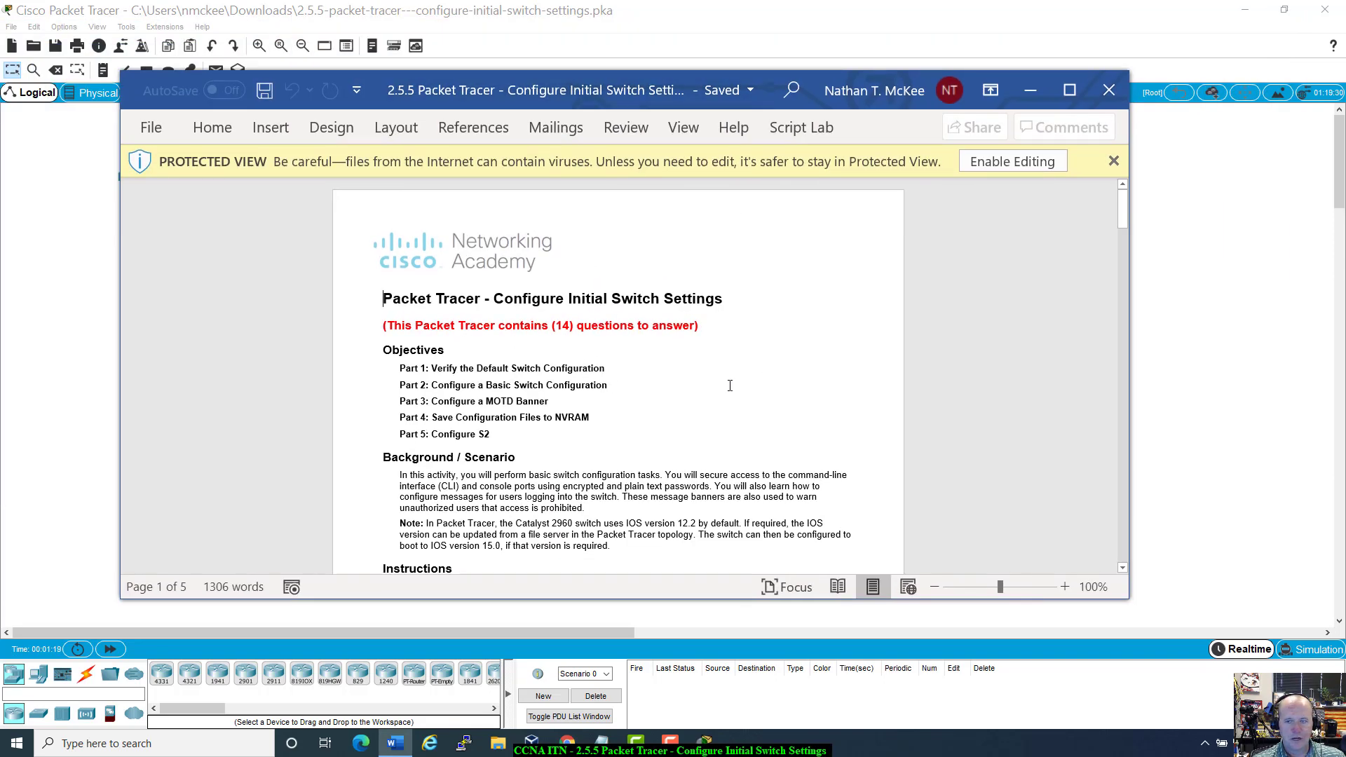
scroll(730, 386, down, 10)
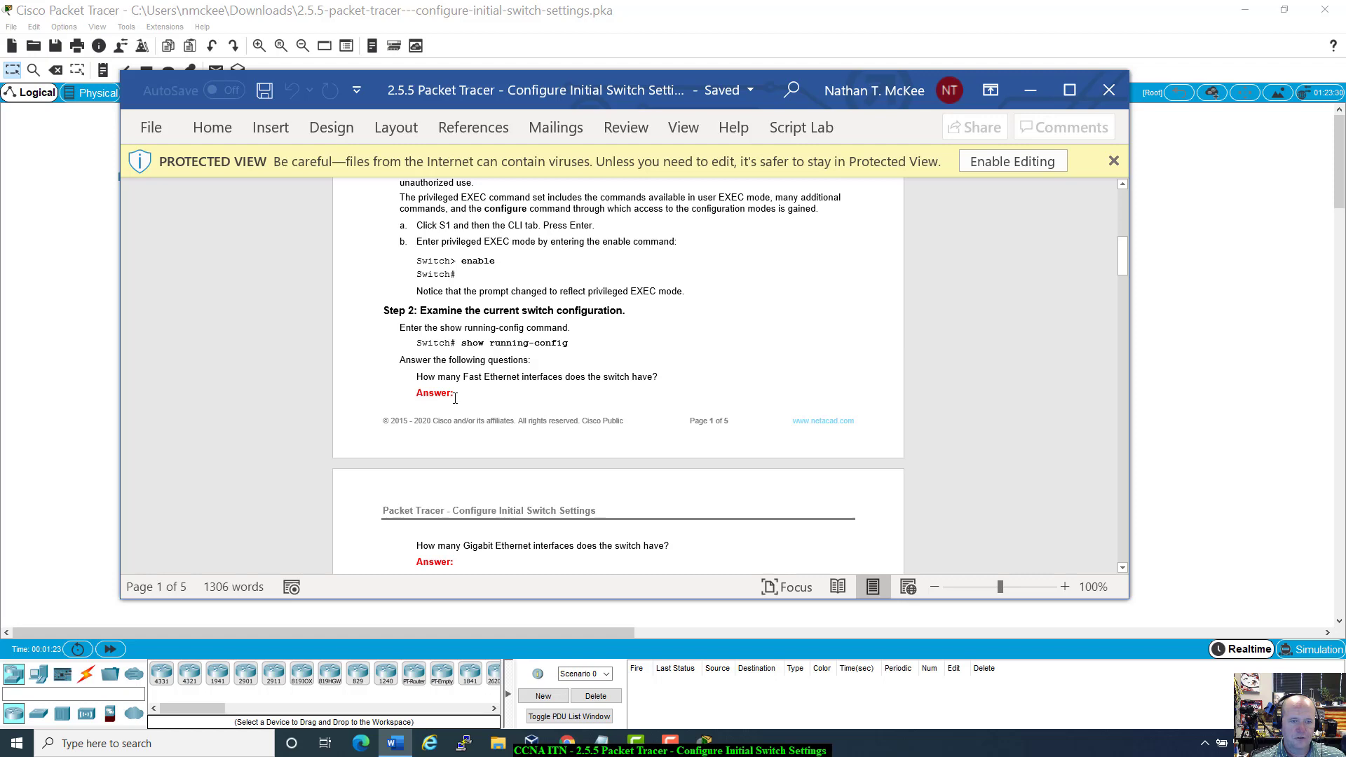
scroll(452, 401, down, 2)
scroll(455, 398, up, 4)
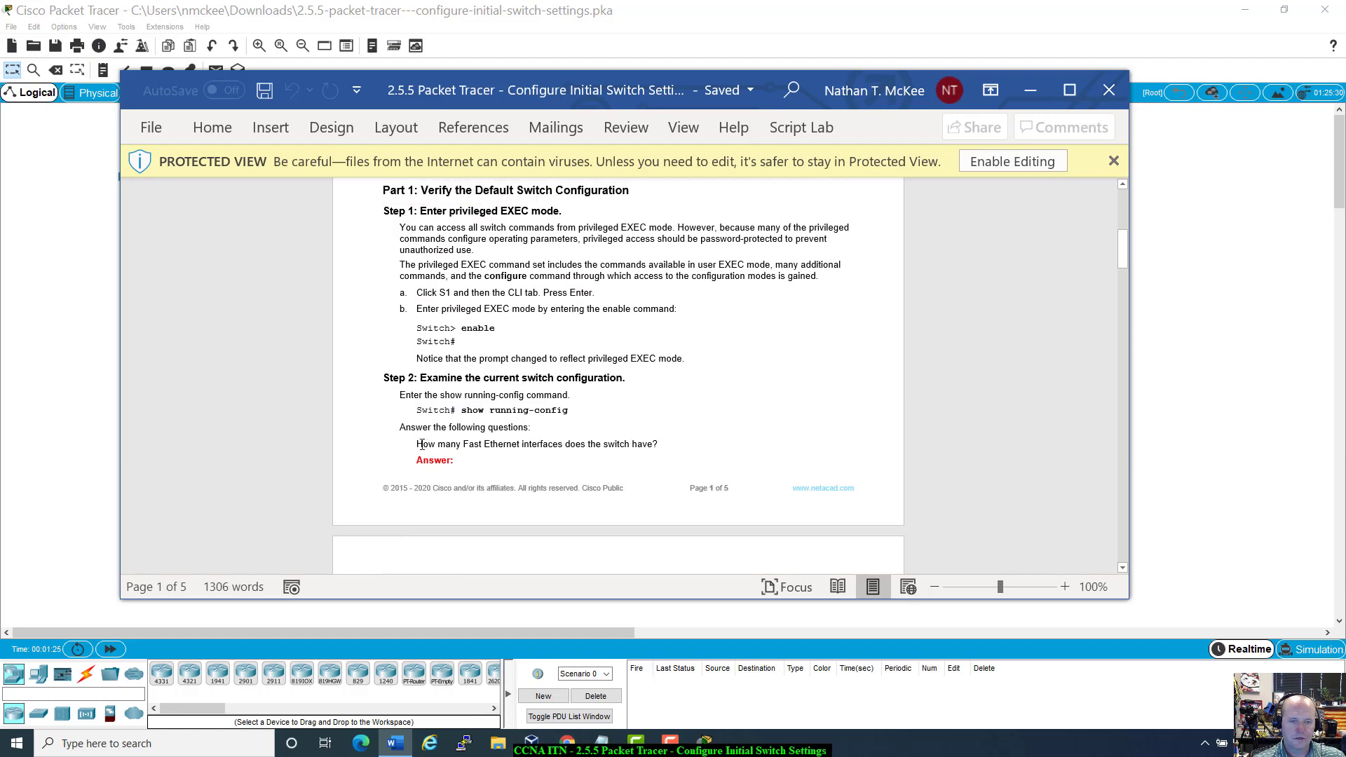
drag(421, 444, 679, 456)
click(679, 452)
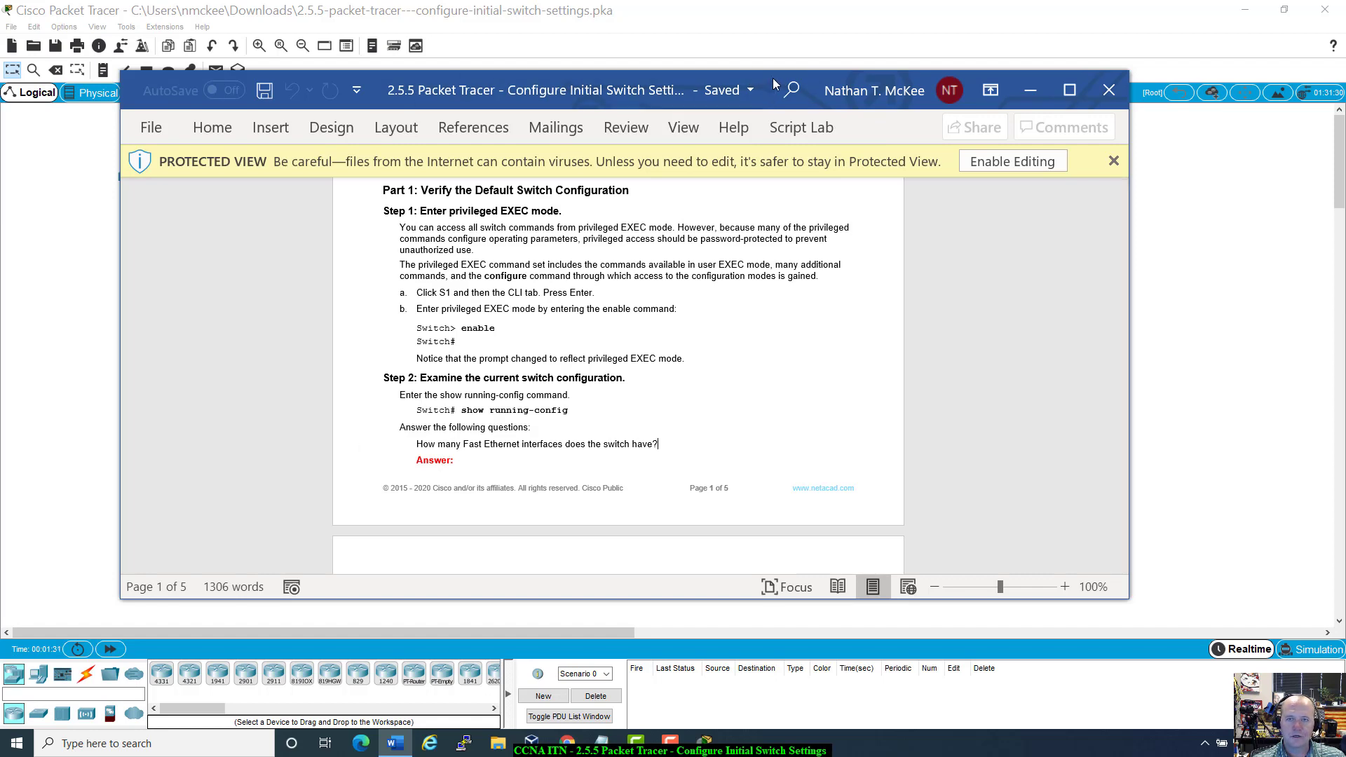
drag(773, 78, 985, 245)
click(968, 202)
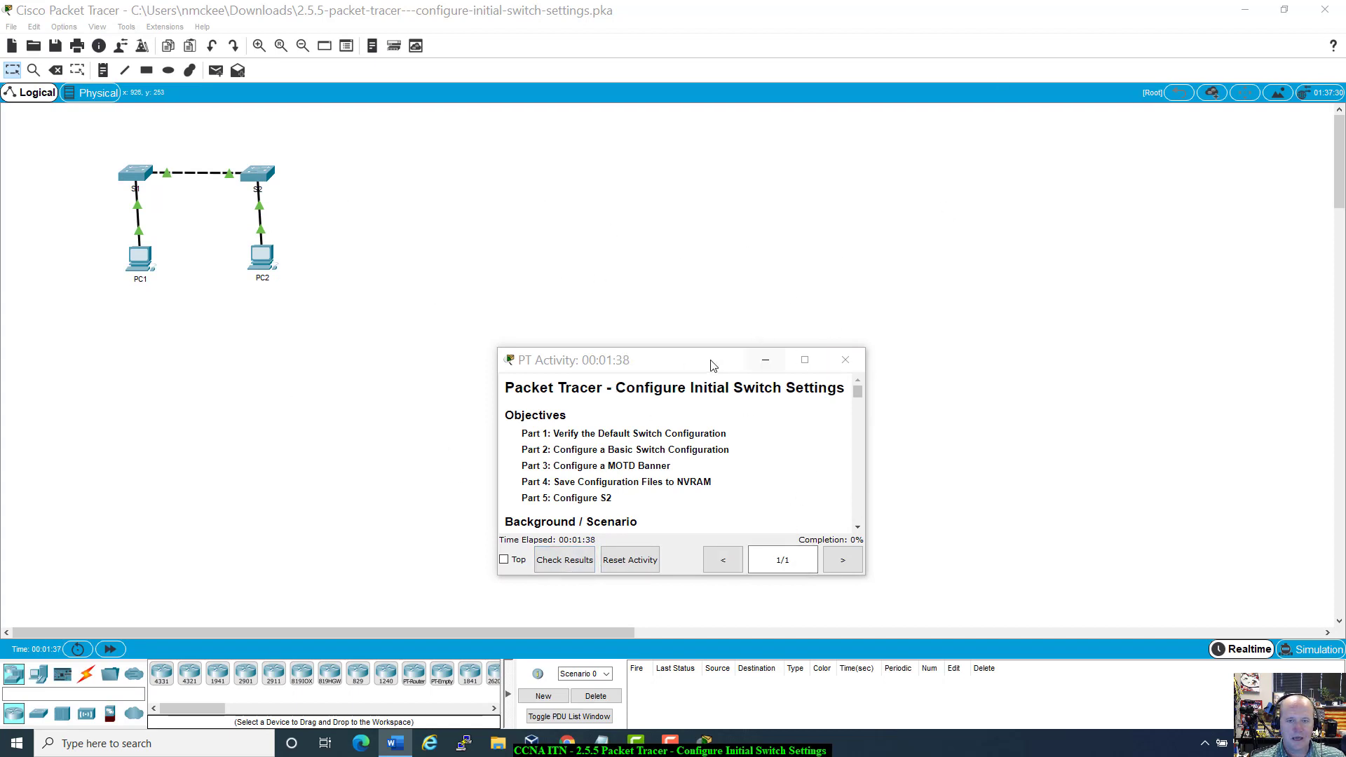
Step: Run Check Results and view the Assessment Items, showing a 0/72 score with every item incorrect
drag(680, 376, 692, 301)
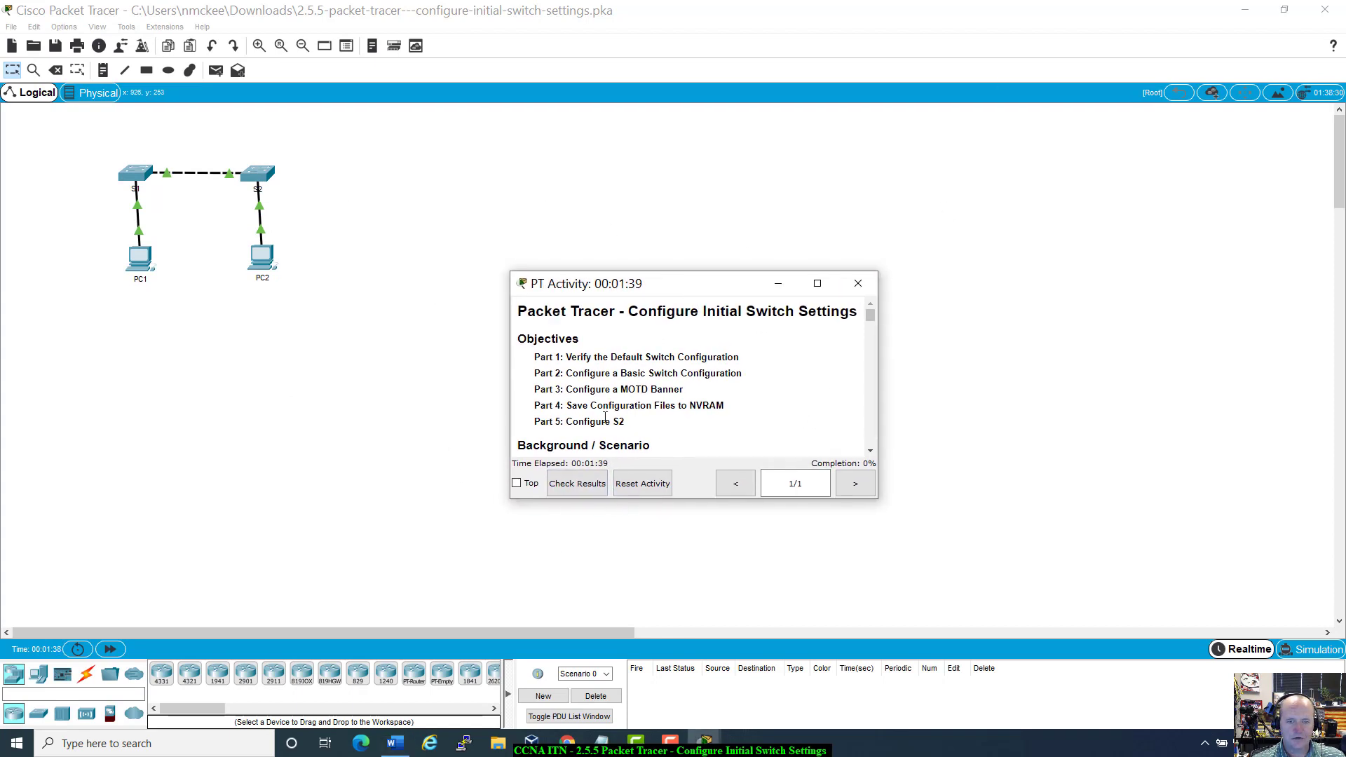
click(580, 485)
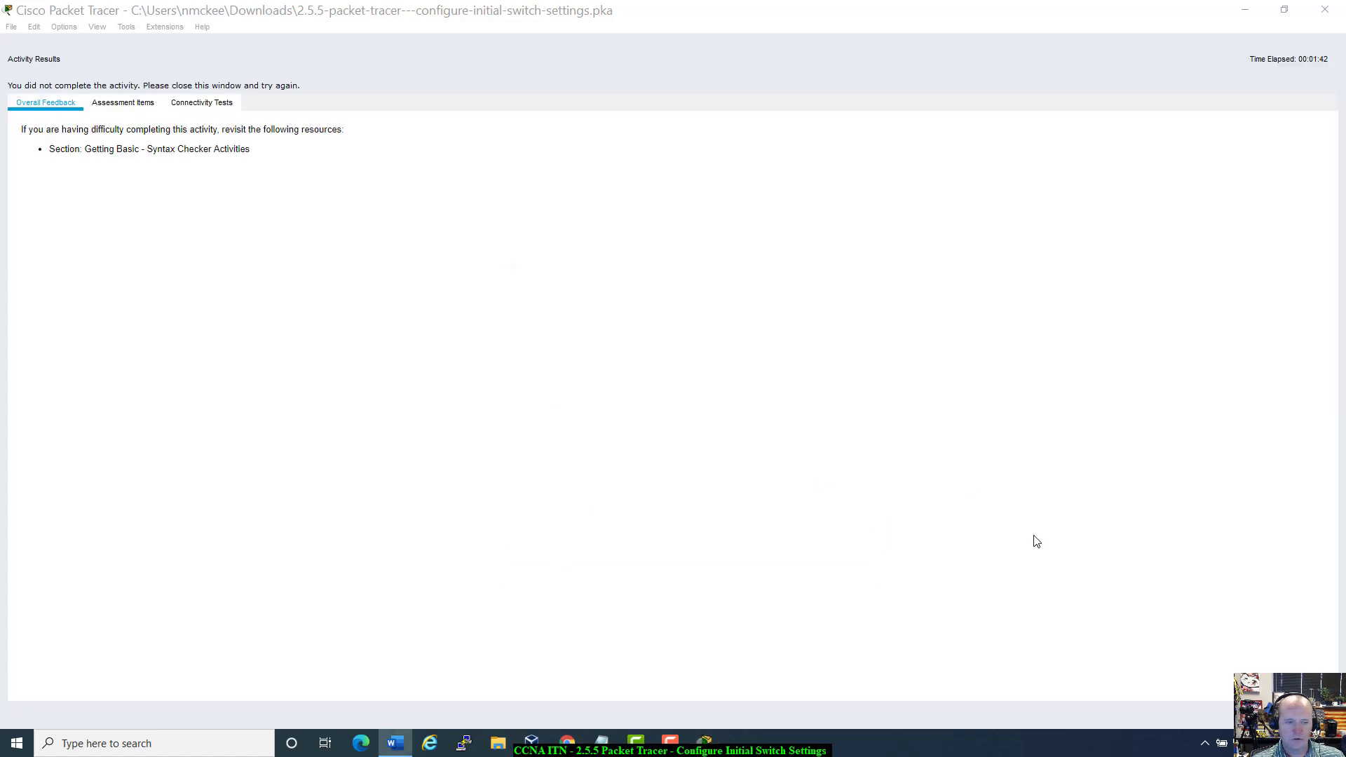
click(103, 105)
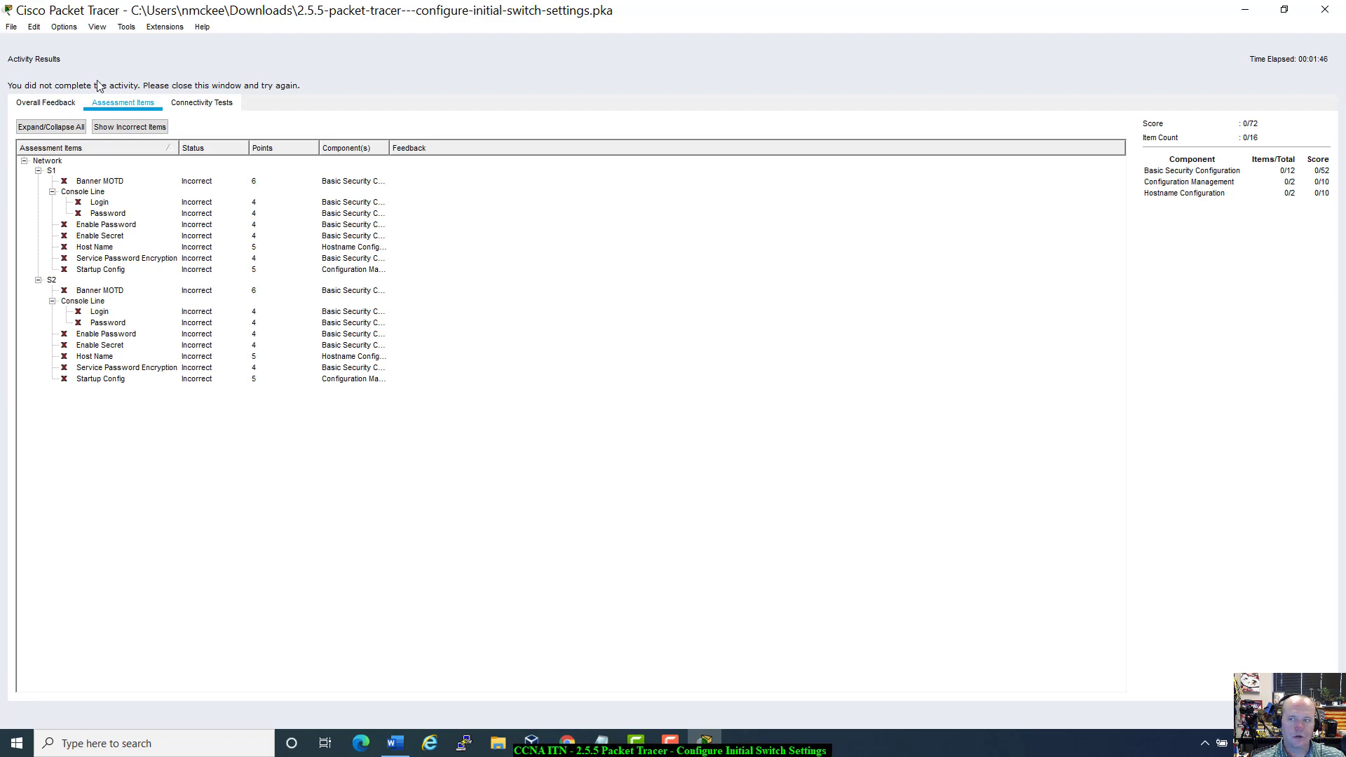
drag(1122, 14, 1101, 106)
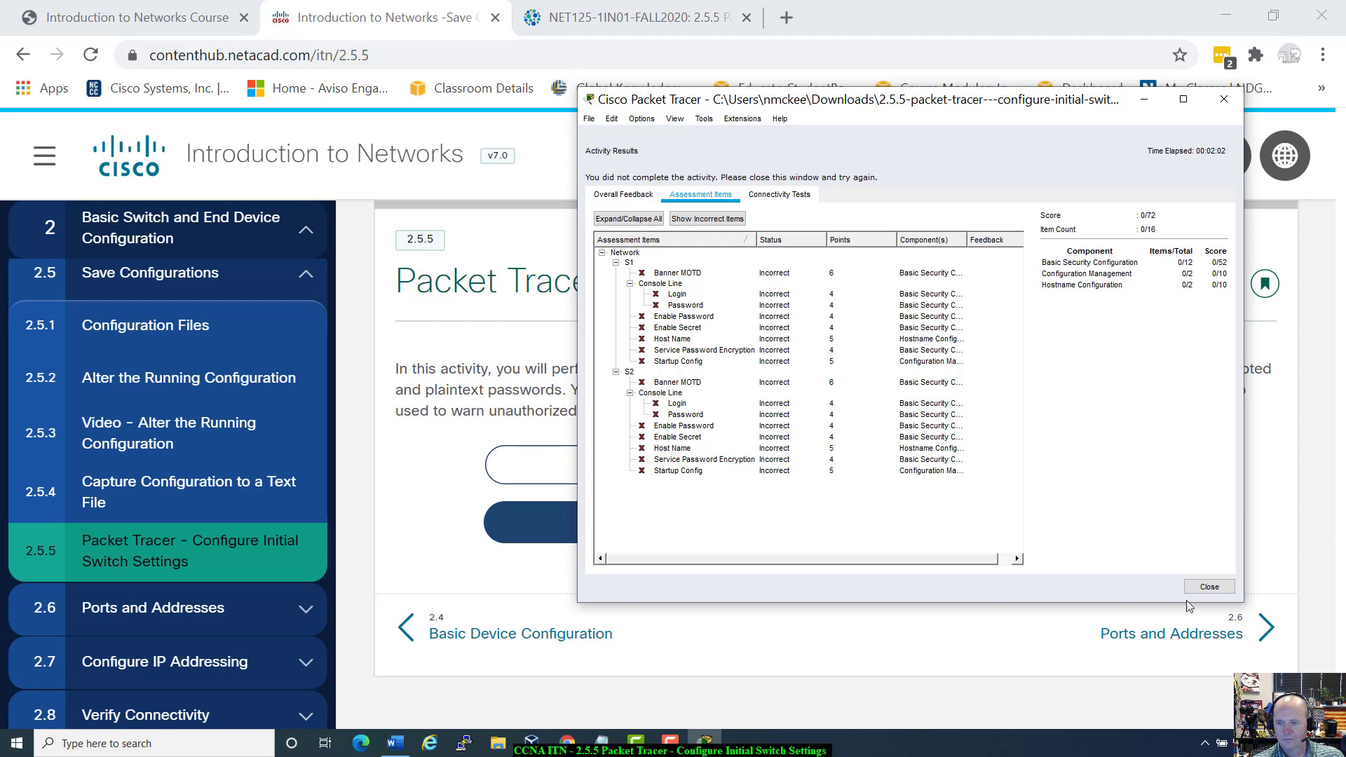
Step: Close the activity results, minimize the PT Activity window, and hide the browser
click(1209, 586)
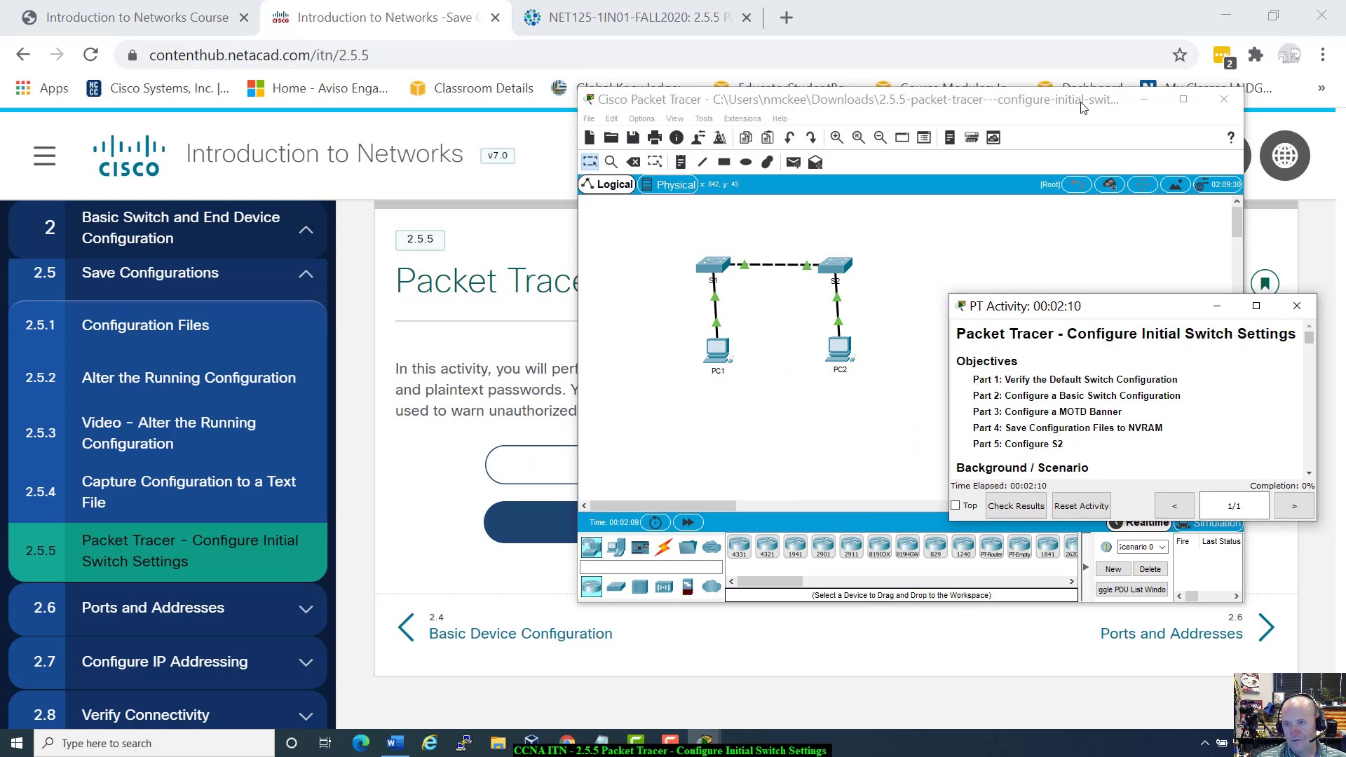
drag(1083, 106, 895, 339)
click(1218, 311)
drag(1111, 15, 954, 124)
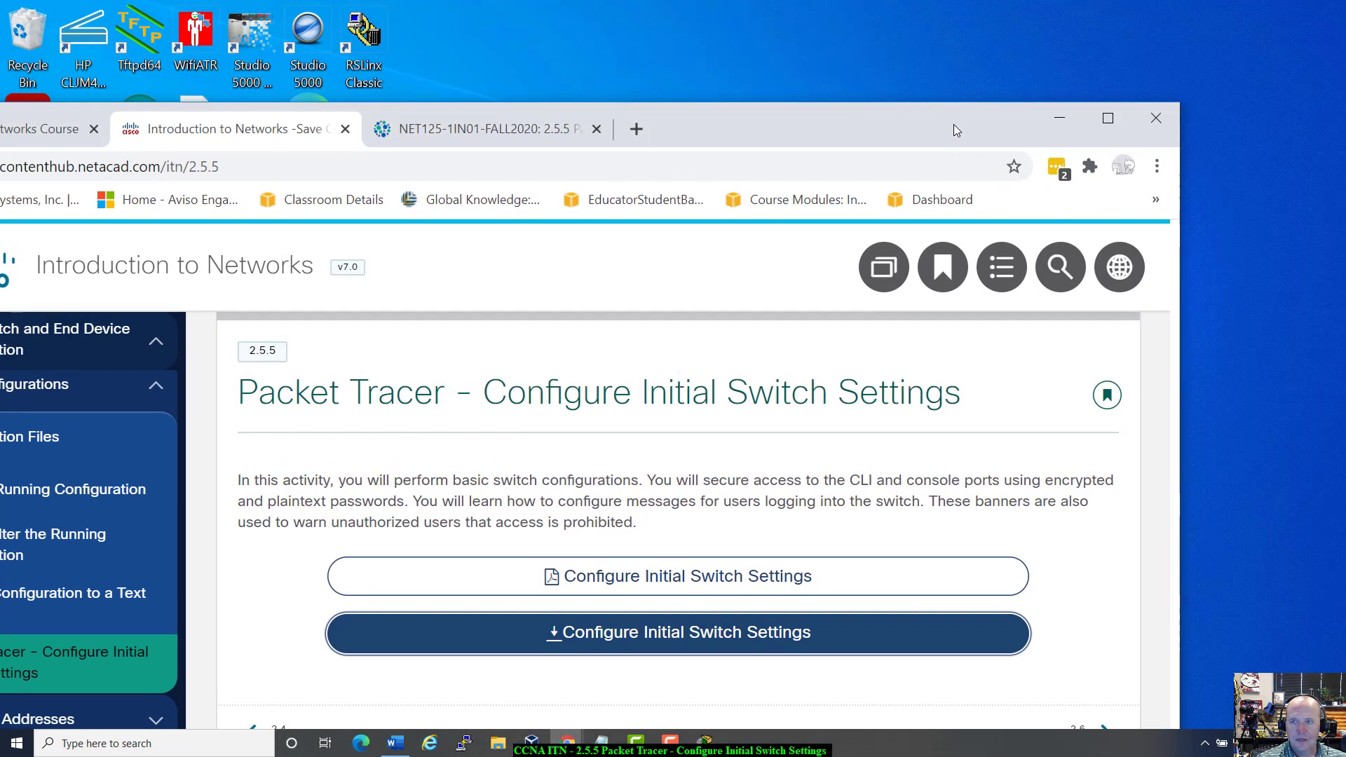
click(1059, 119)
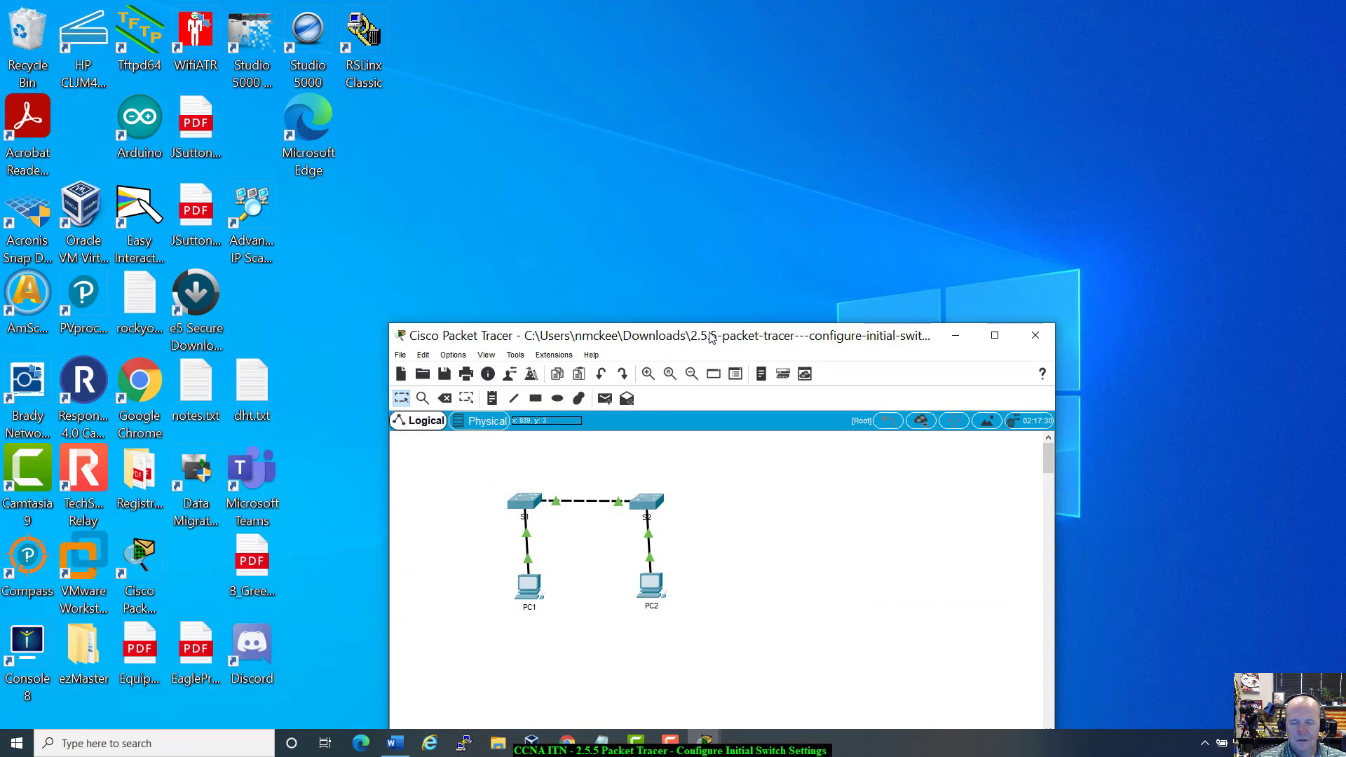
Step: Snap Packet Tracer to the right with the Word lab document, editing enabled, on the left
drag(723, 329, 1343, 80)
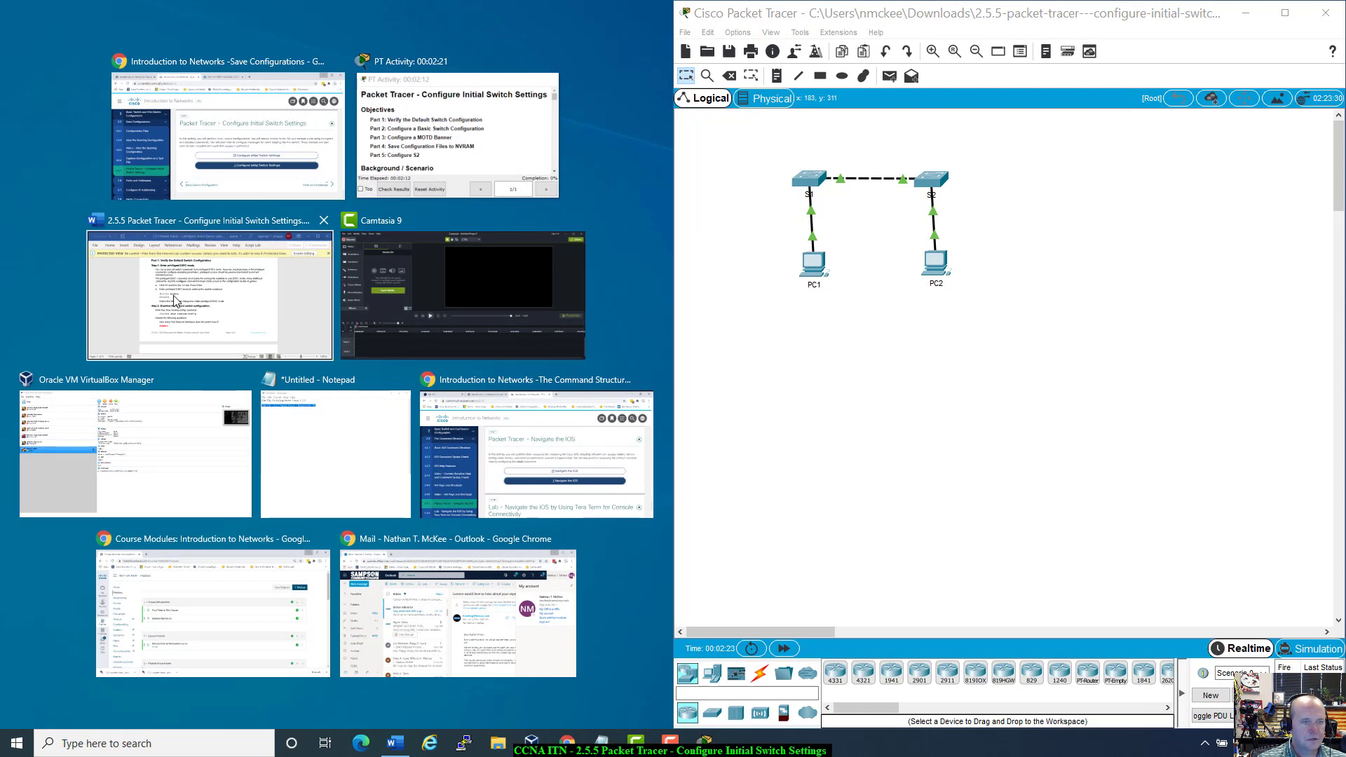
click(203, 280)
click(554, 95)
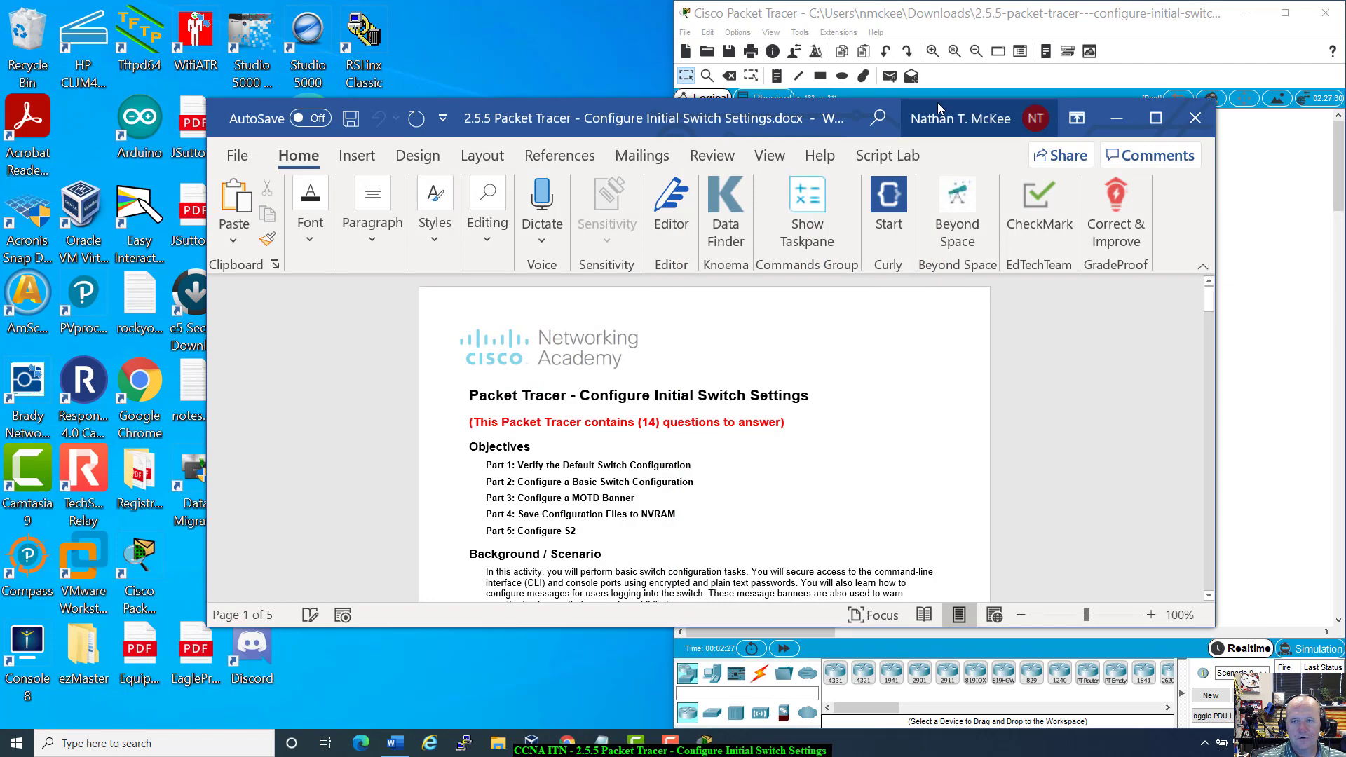
drag(937, 102, 1, 179)
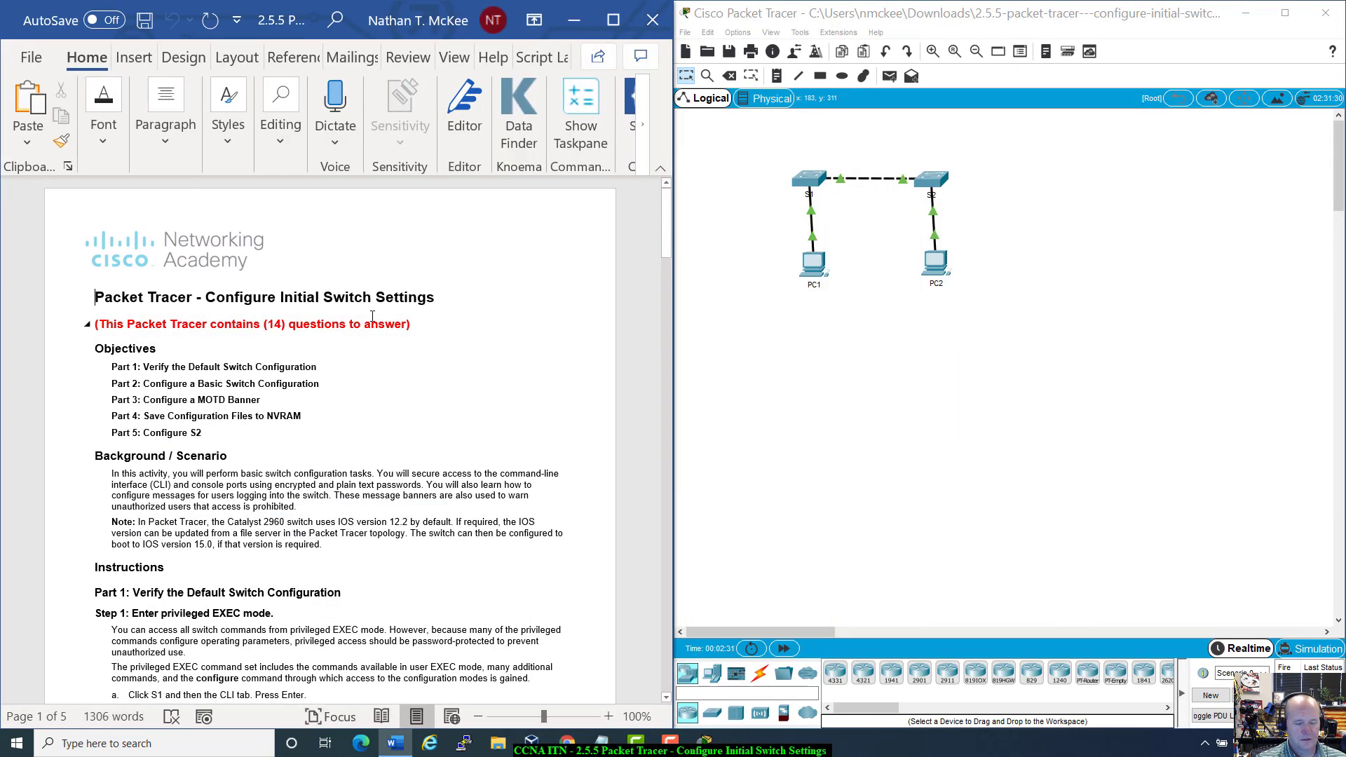
Step: Zoom the Word lab handout to 120% and return to the top of the document
ctrl+scroll(488, 421, up, 2)
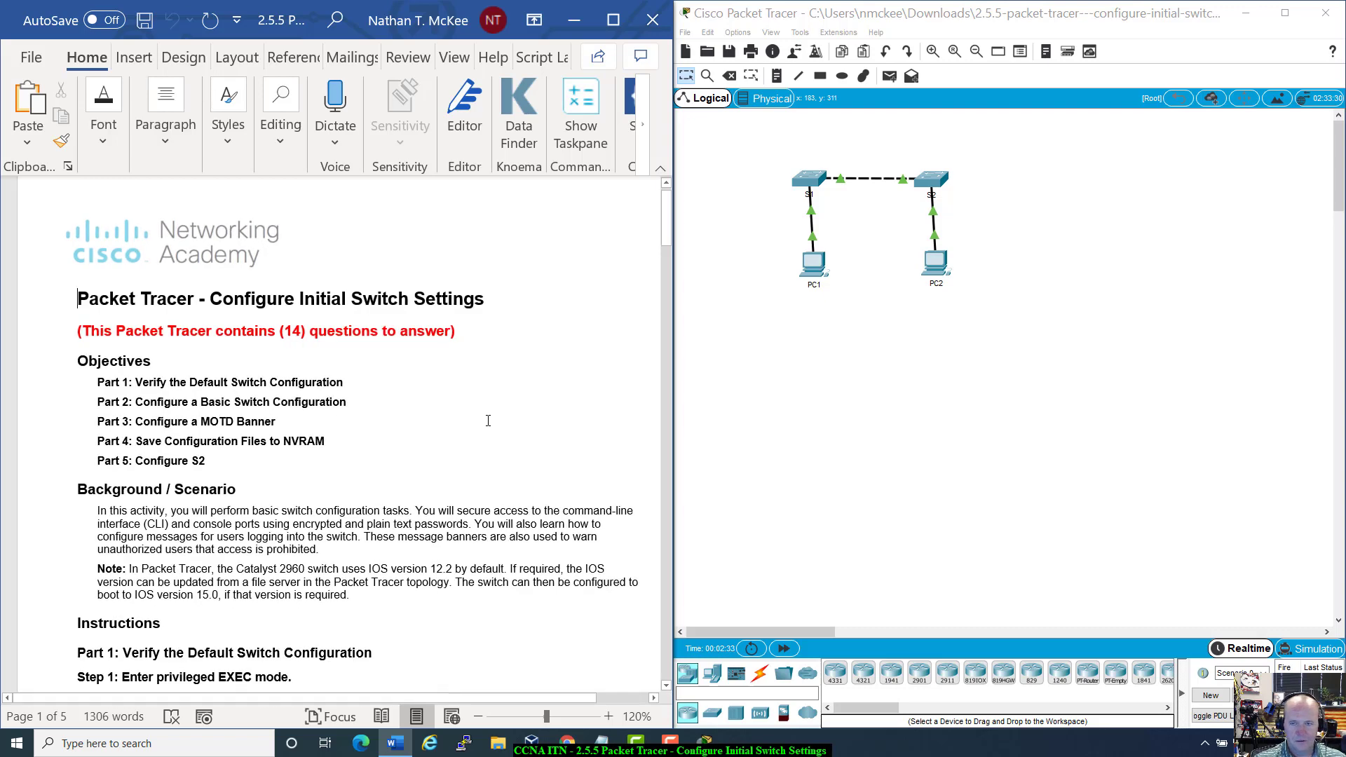
scroll(488, 421, down, 1)
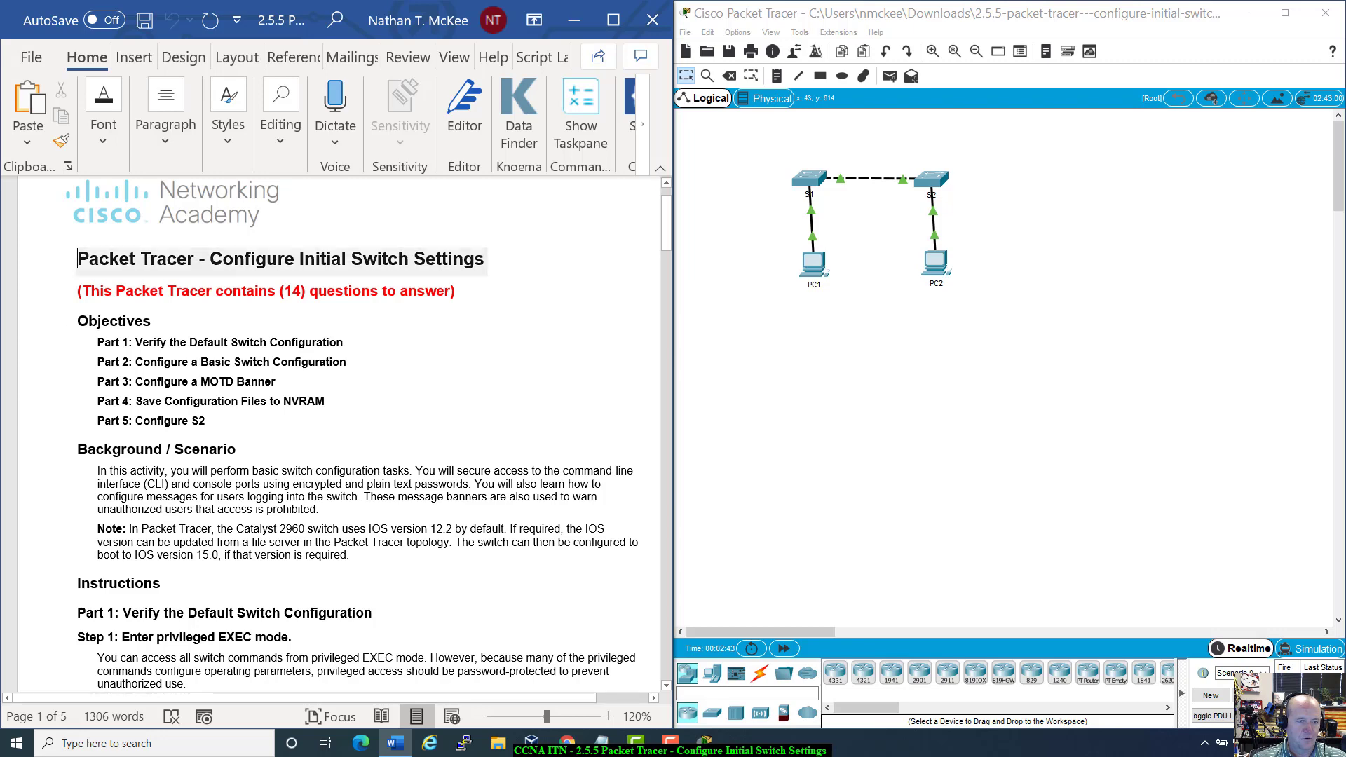
scroll(141, 542, down, 2)
scroll(141, 542, up, 3)
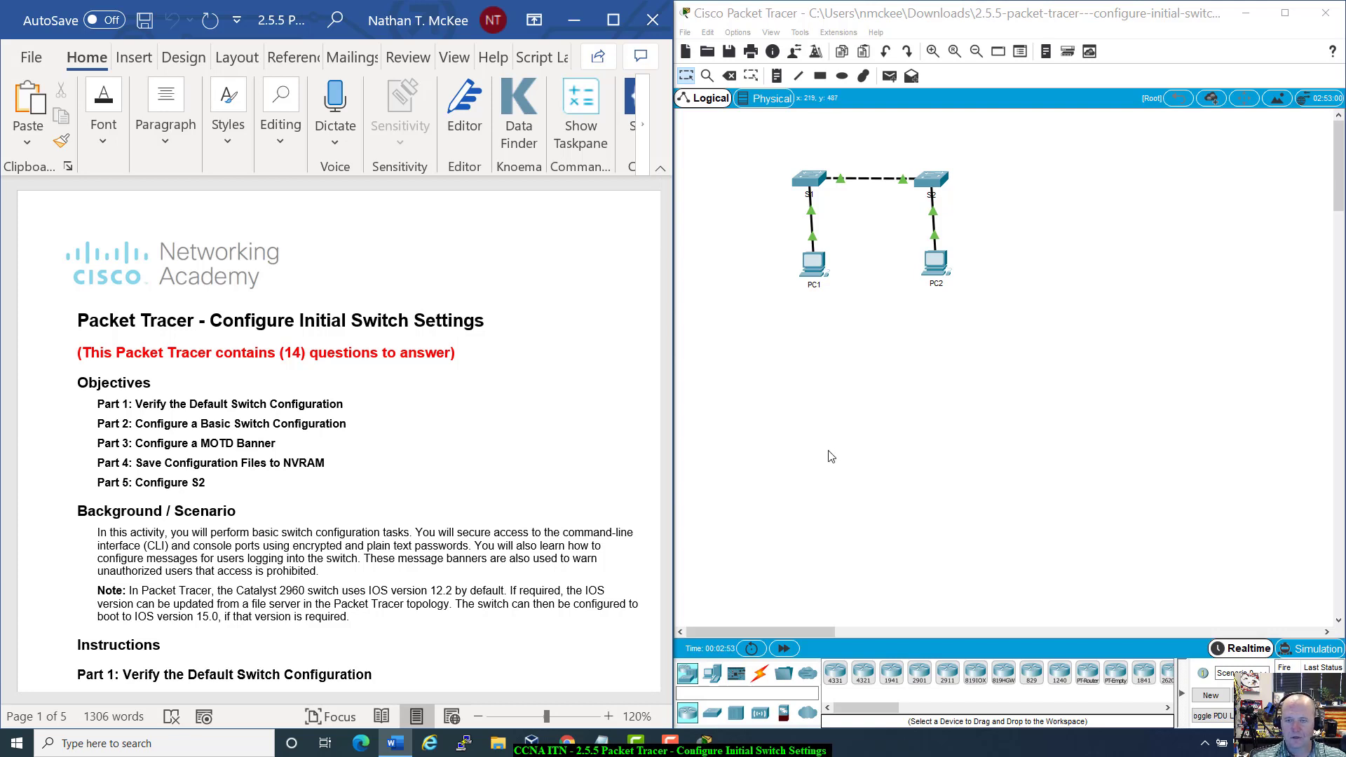
Step: Zoom in on the two-switch, two-PC topology several steps
click(933, 53)
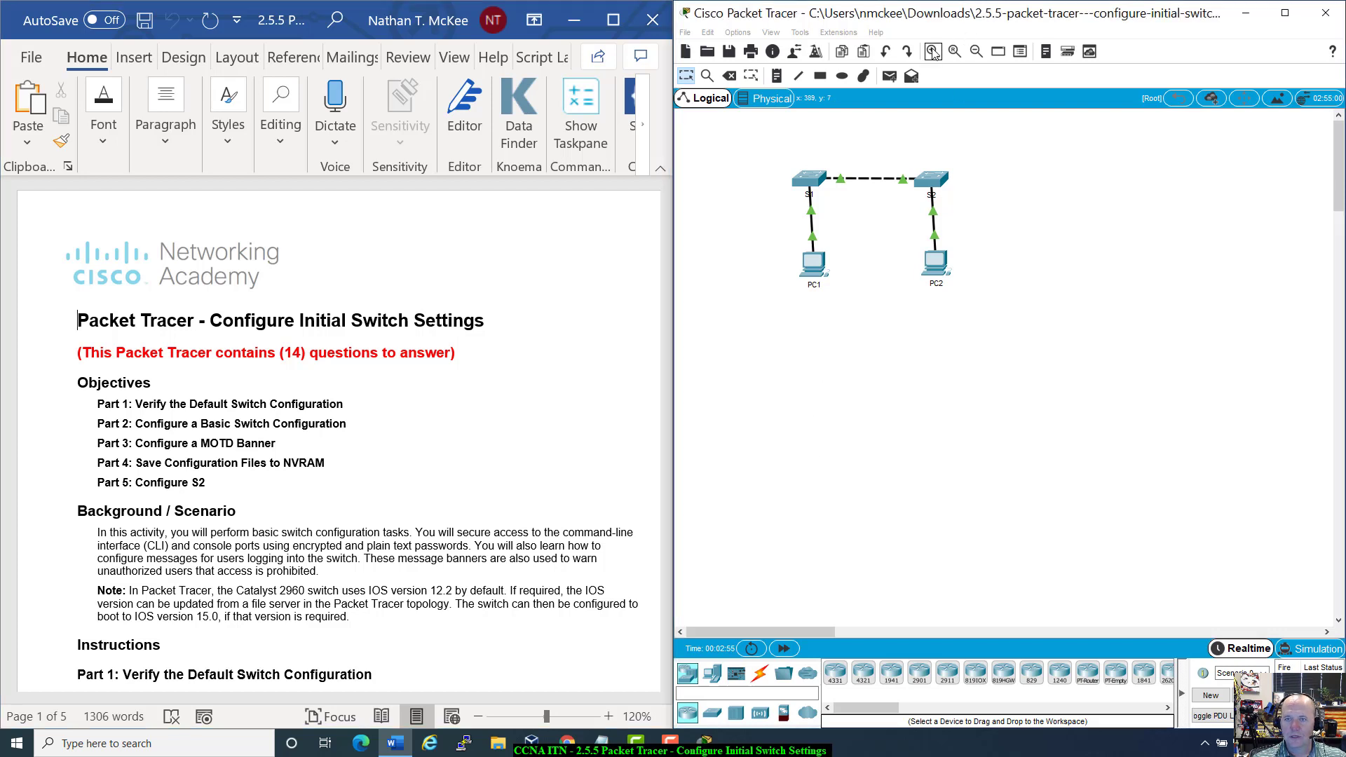
click(933, 52)
click(933, 52)
scroll(947, 217, up, 1)
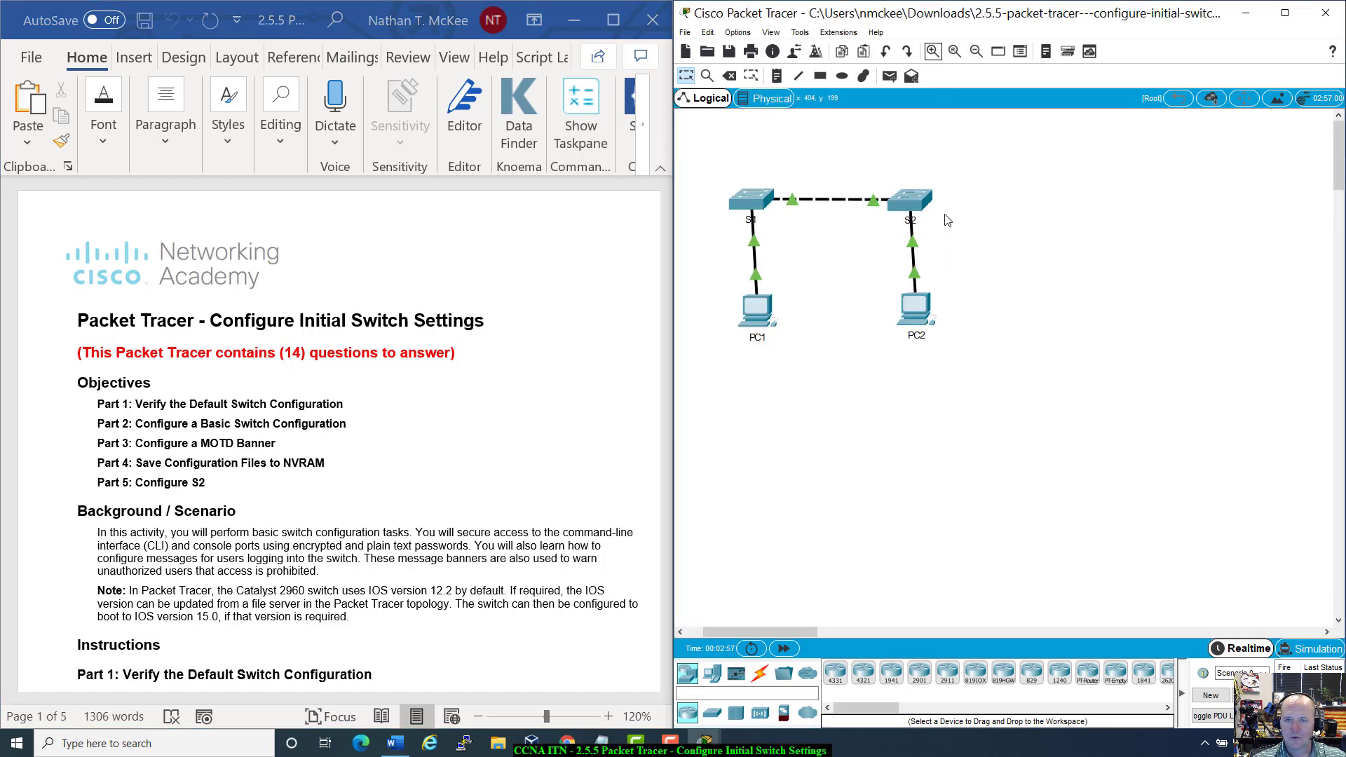
click(933, 53)
scroll(768, 396, up, 1)
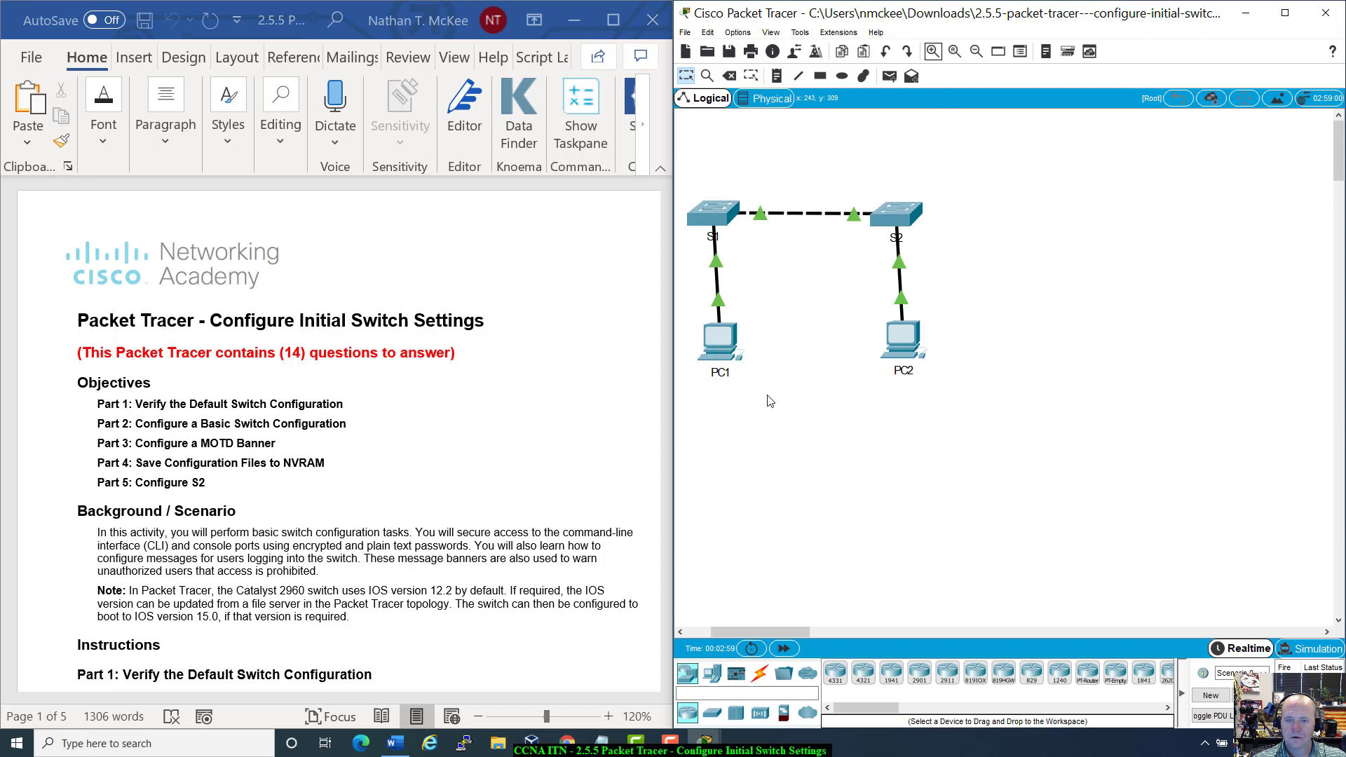
drag(775, 632, 719, 639)
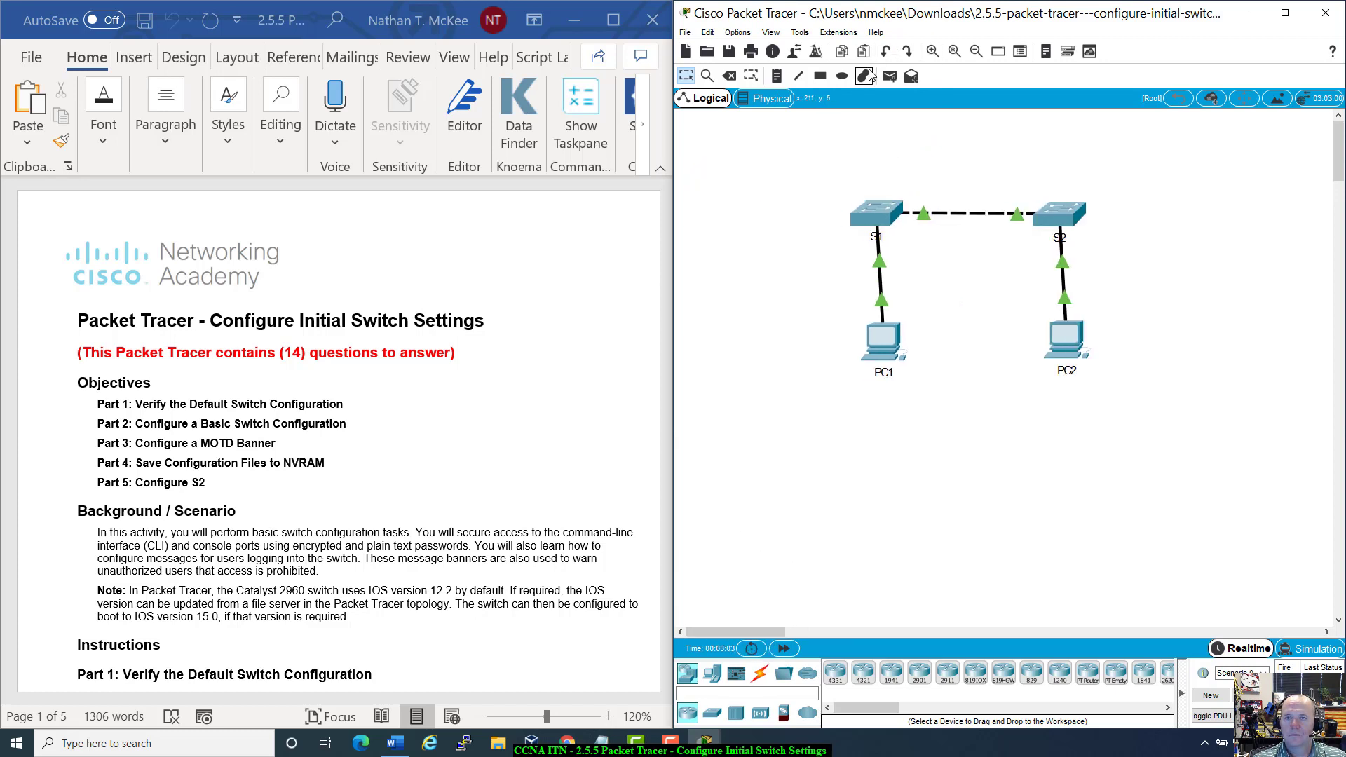
click(933, 52)
click(933, 53)
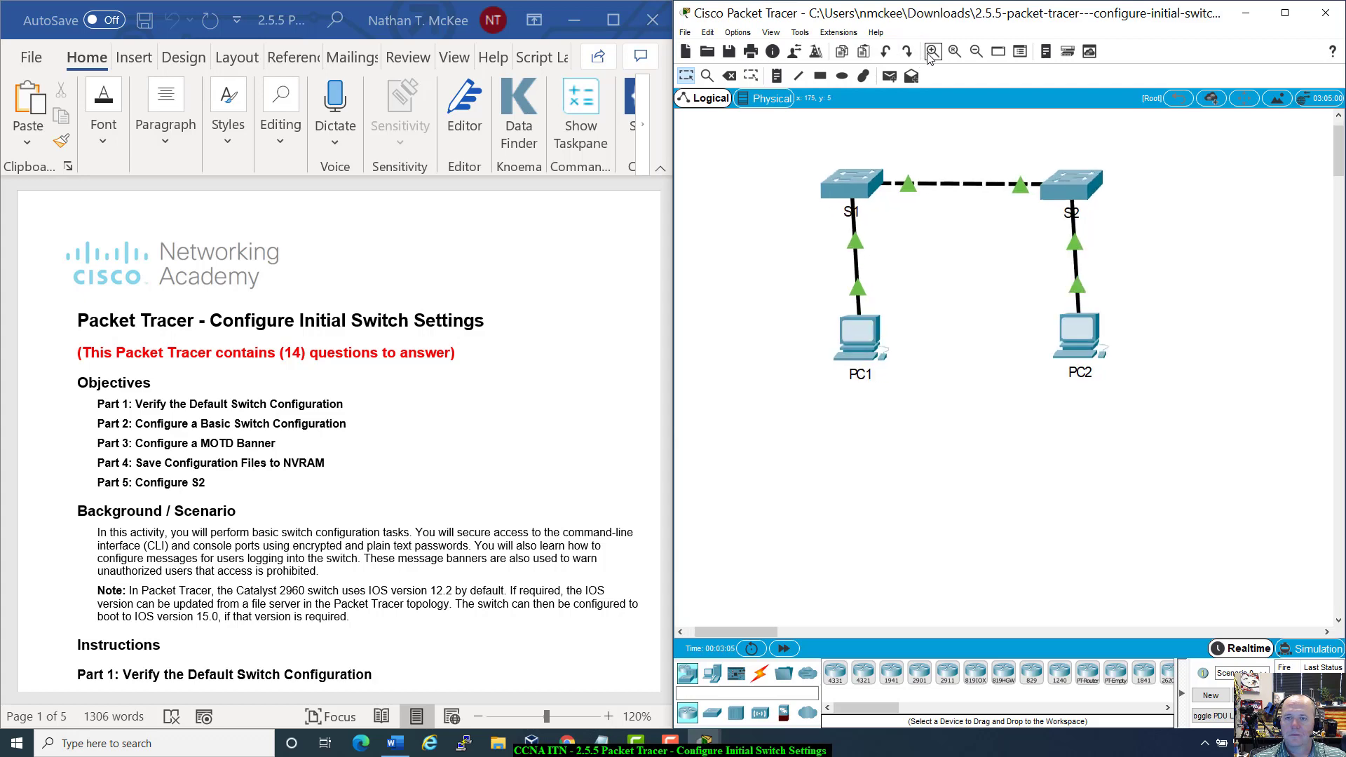
scroll(924, 178, up, 1)
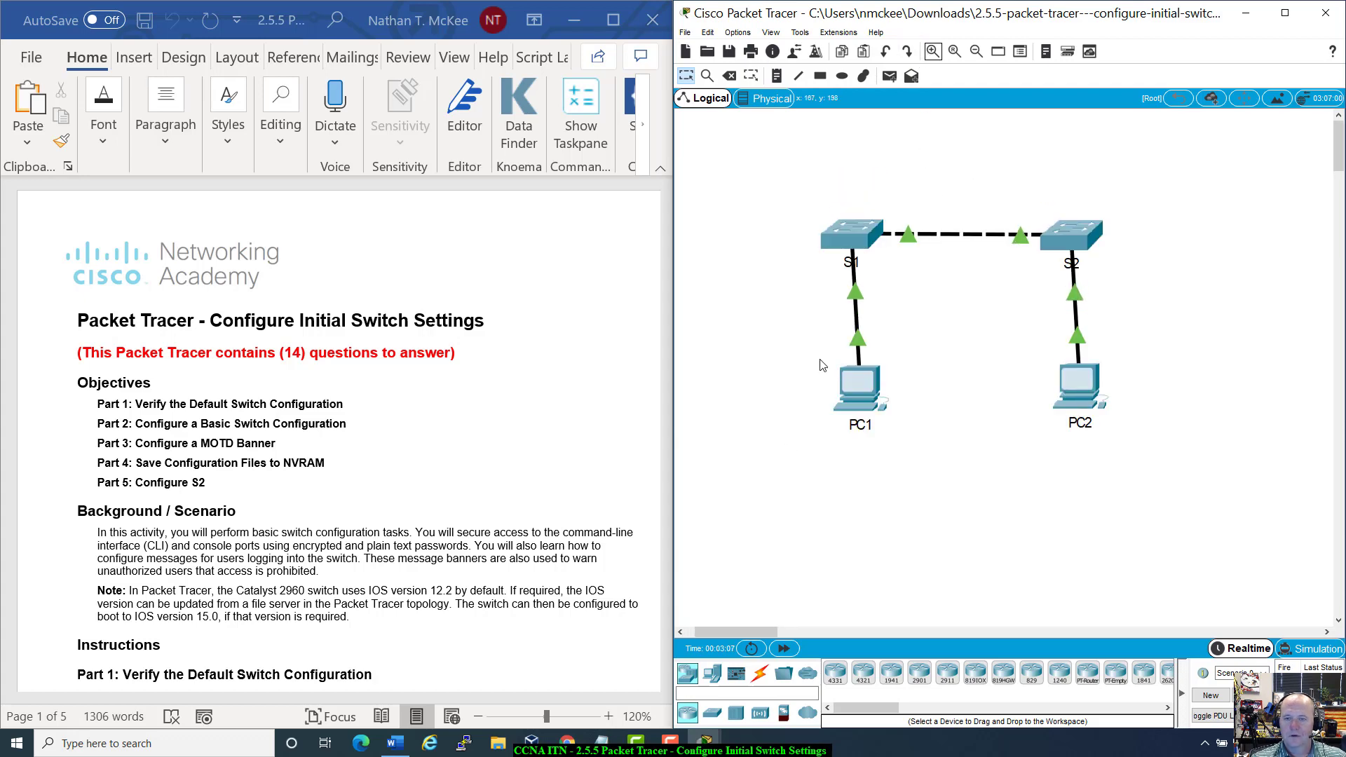
Step: Check PC1's Terminal and Command Prompt, close PC1, and bring the Word handout forward
click(859, 386)
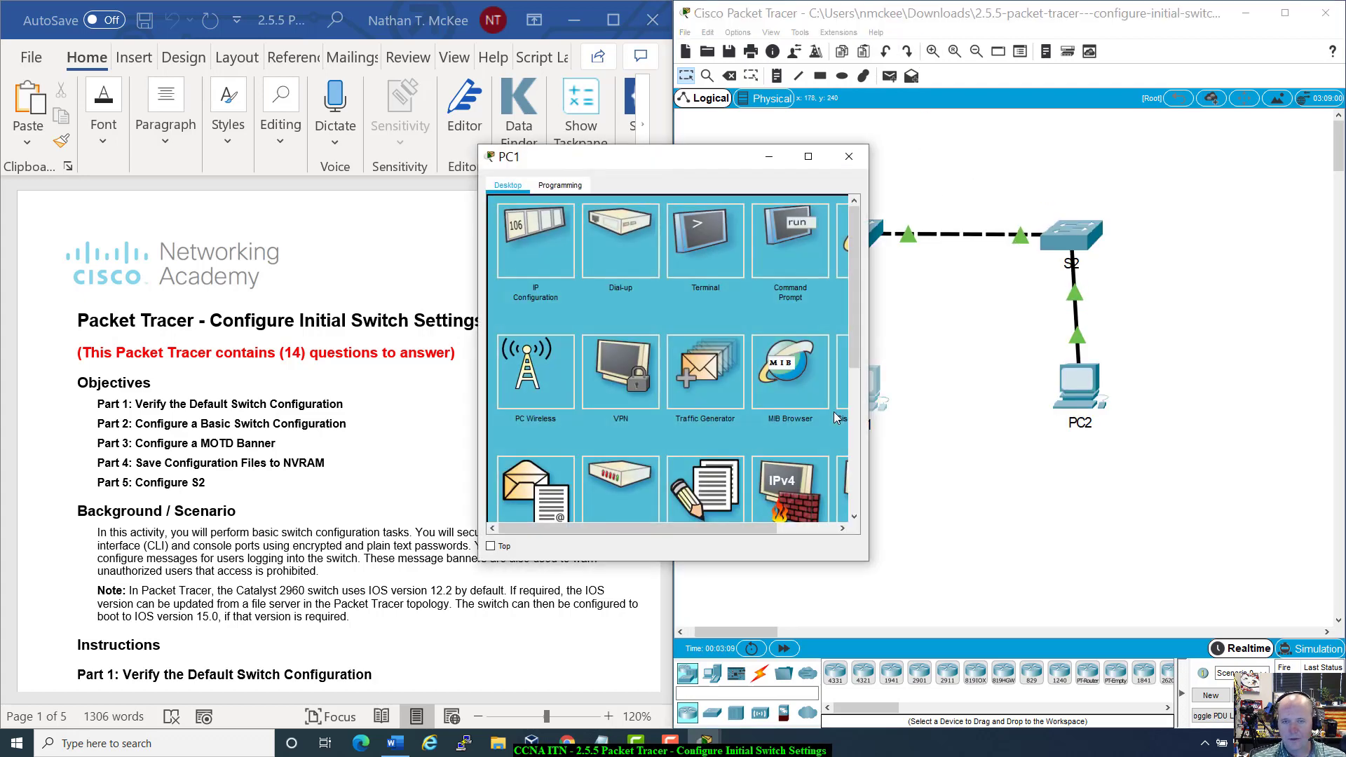
drag(811, 138, 1091, 199)
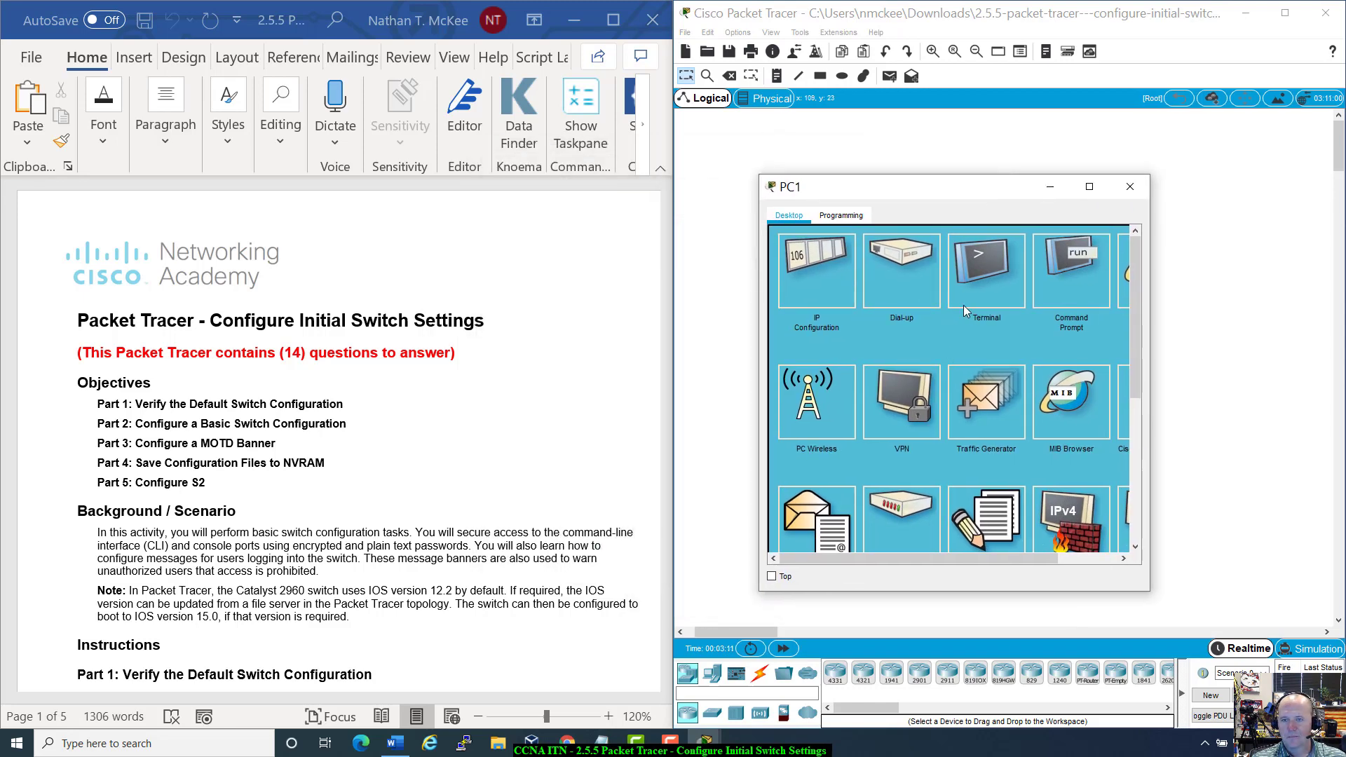
click(988, 266)
click(1119, 241)
click(1085, 254)
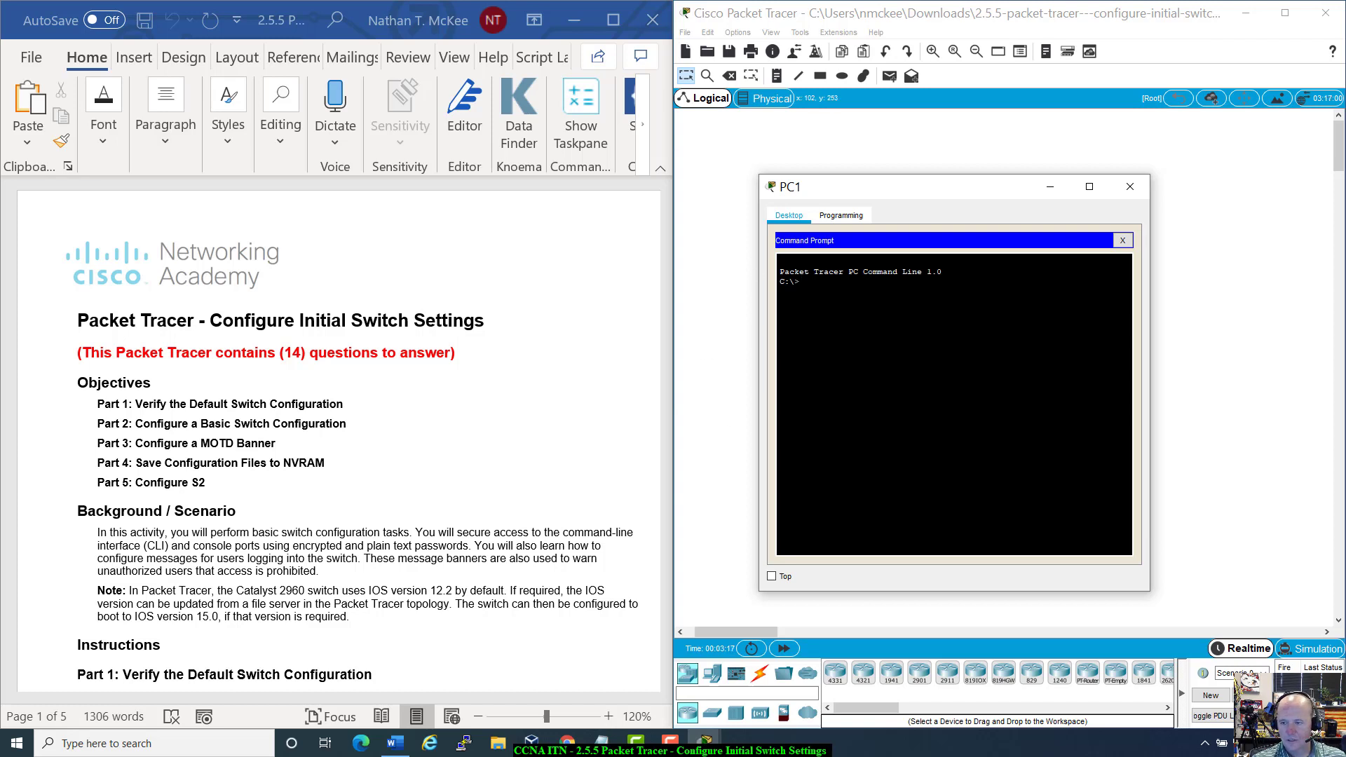
click(1130, 187)
click(279, 556)
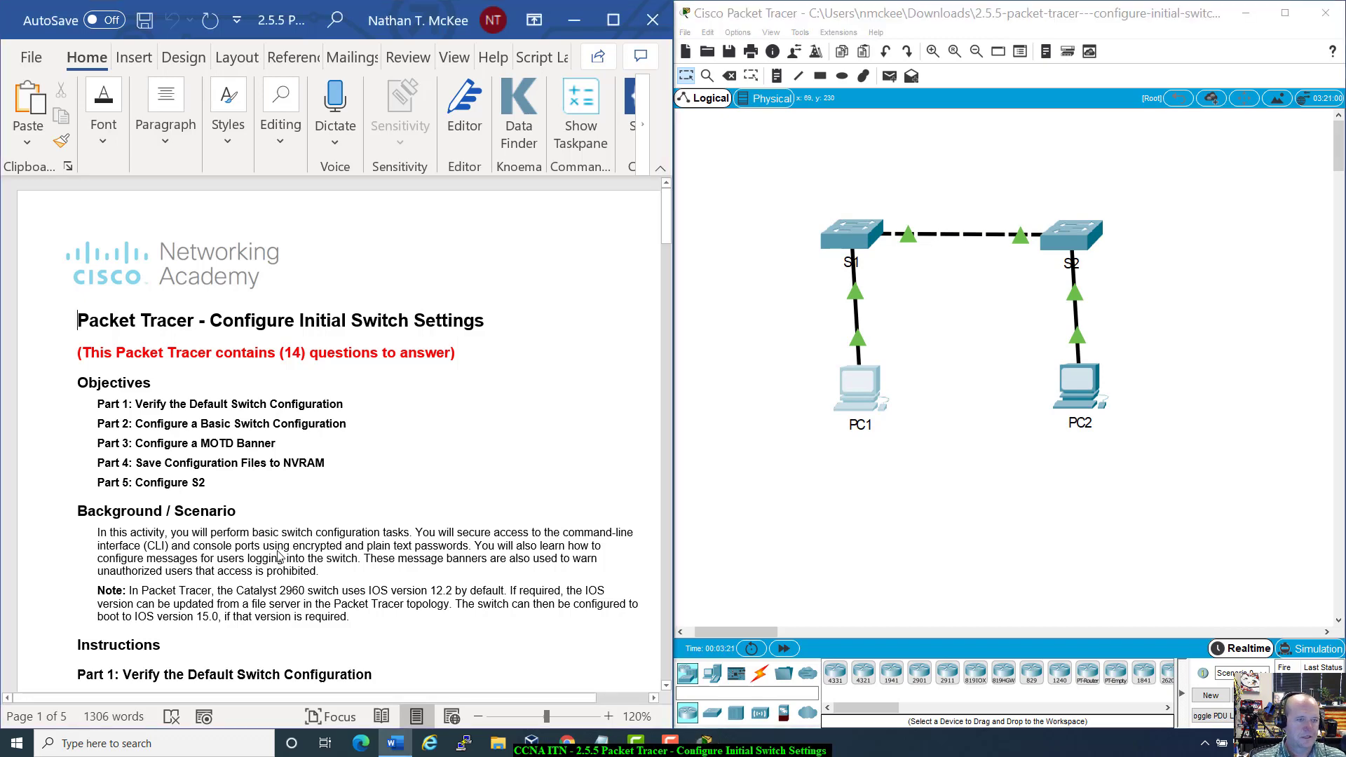
scroll(278, 556, down, 3)
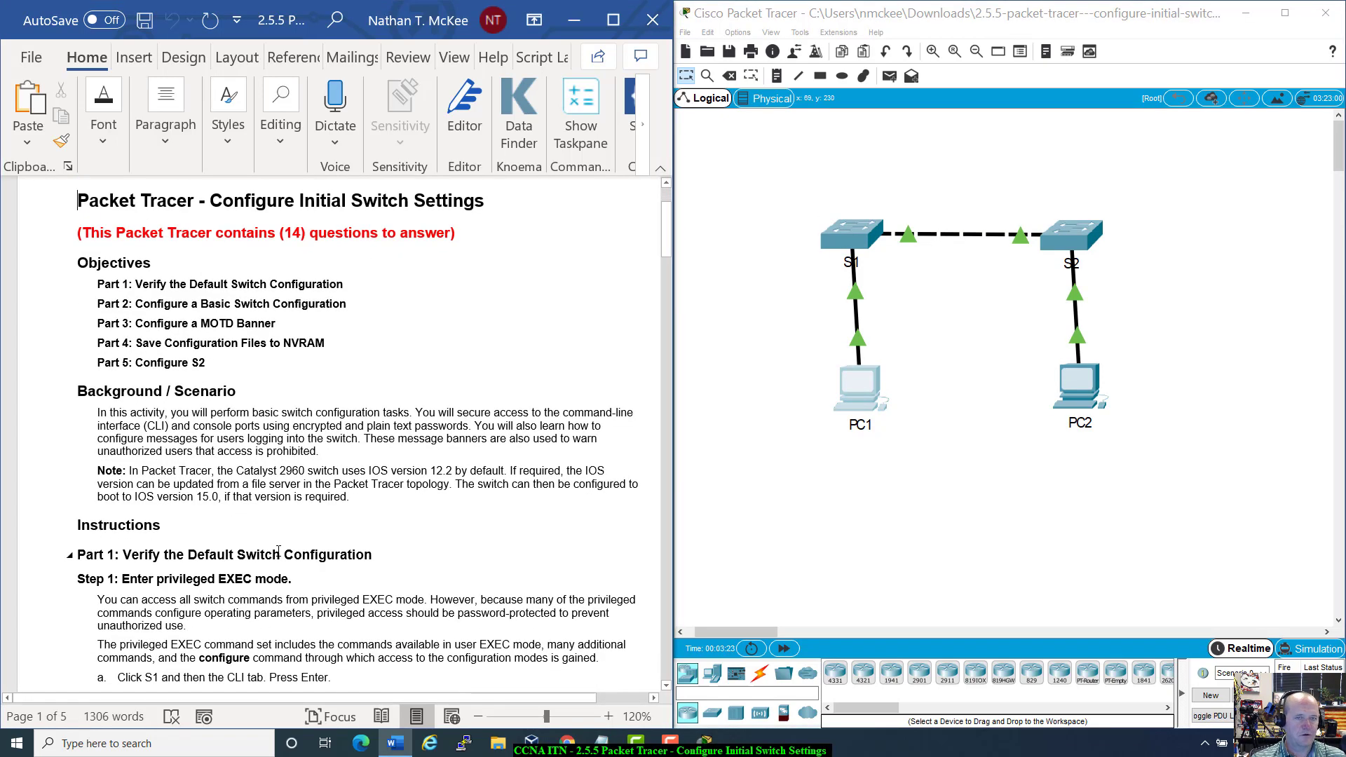
click(922, 472)
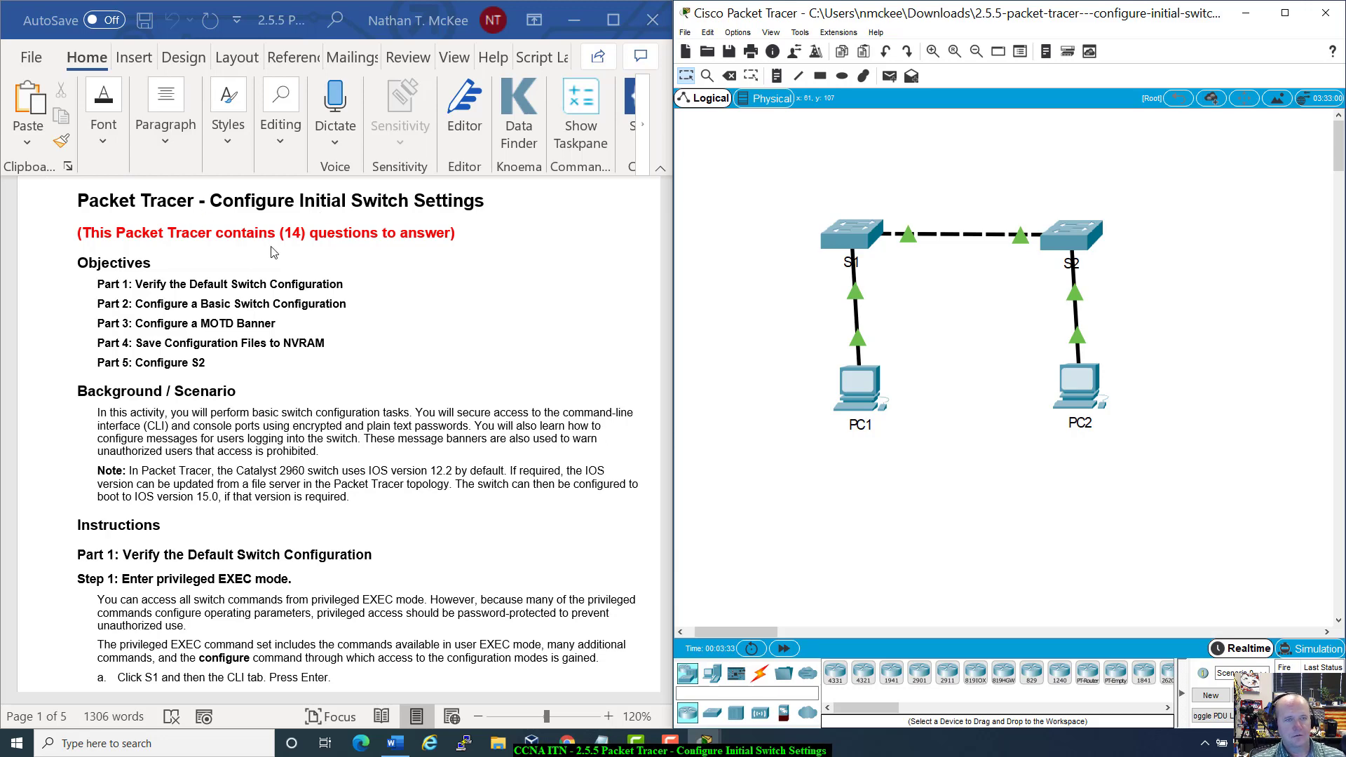
scroll(330, 371, down, 10)
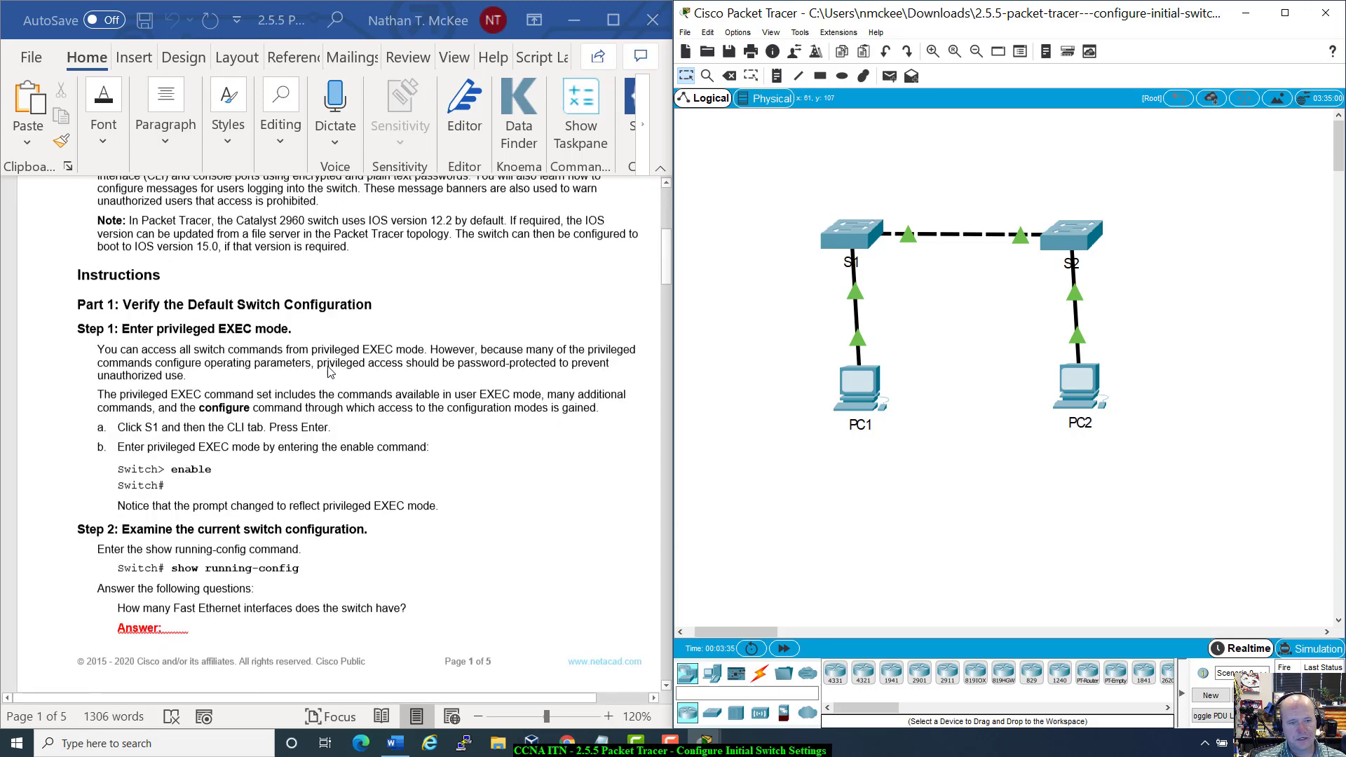
scroll(331, 371, down, 20)
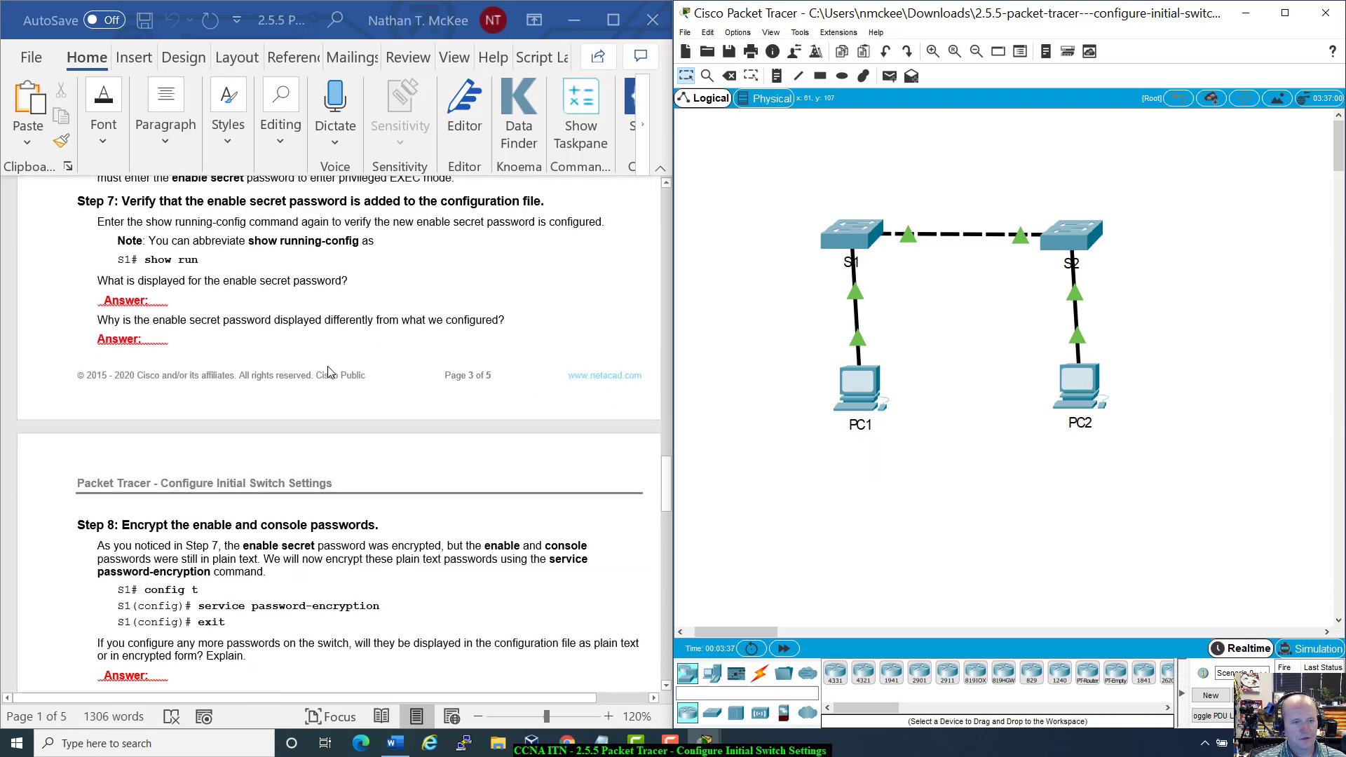
scroll(331, 372, down, 20)
scroll(331, 369, up, 7)
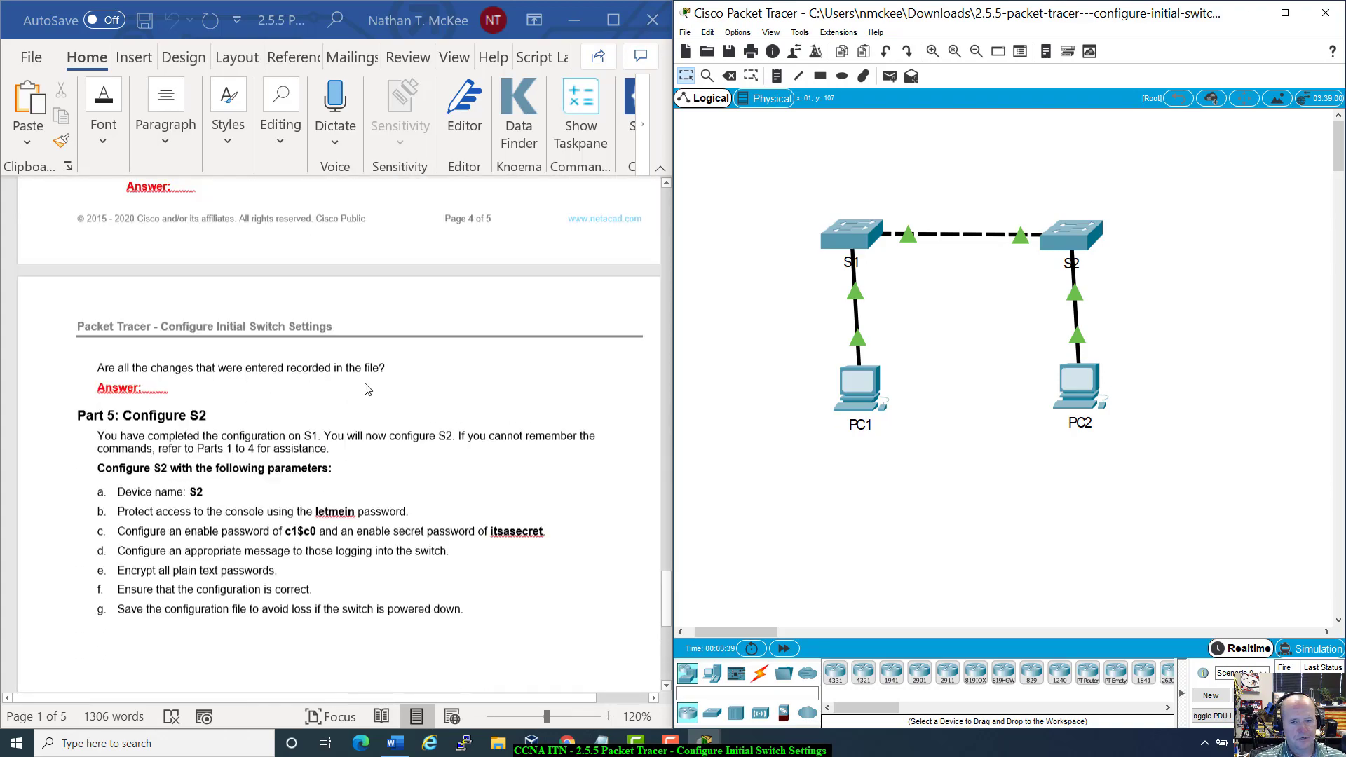
drag(669, 580, 726, 184)
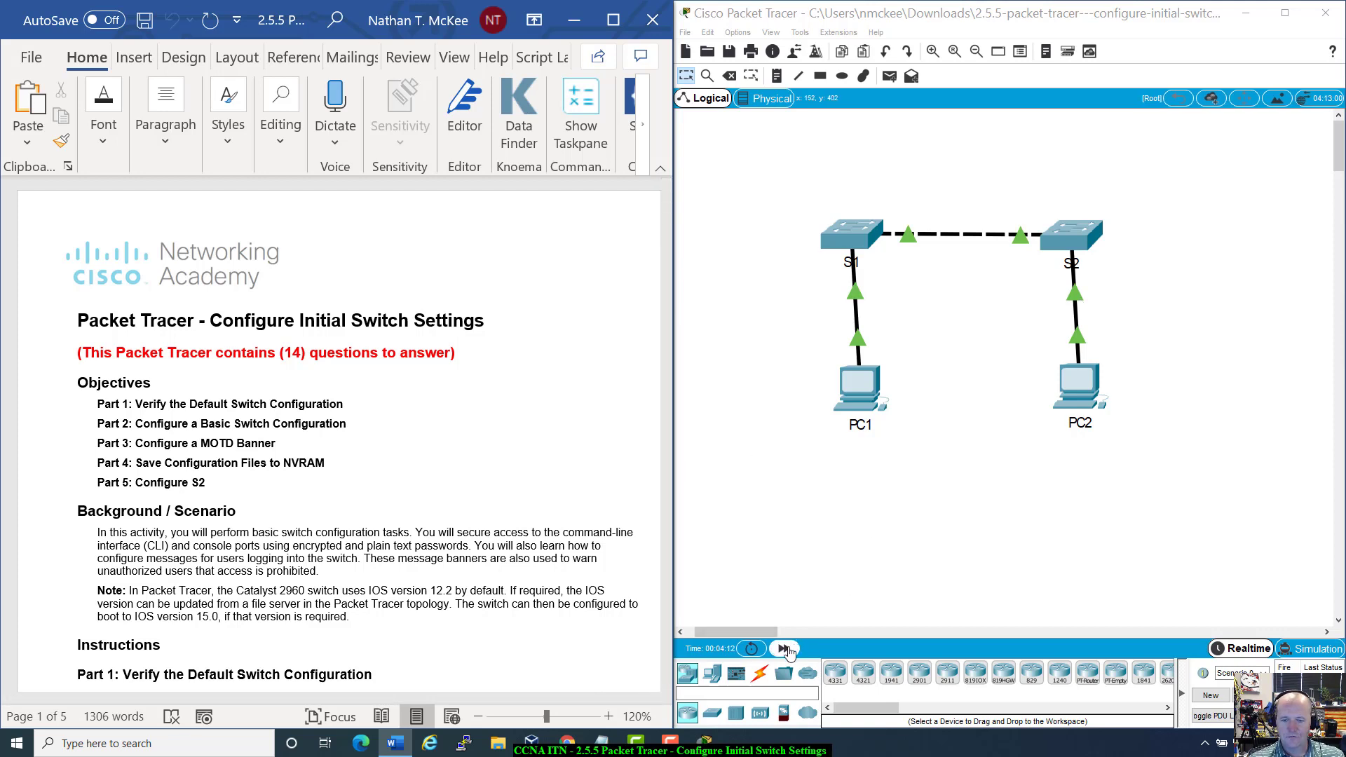
Step: Fast-forward the simulation clock twice and power-cycle all devices, confirming the network reset
click(785, 649)
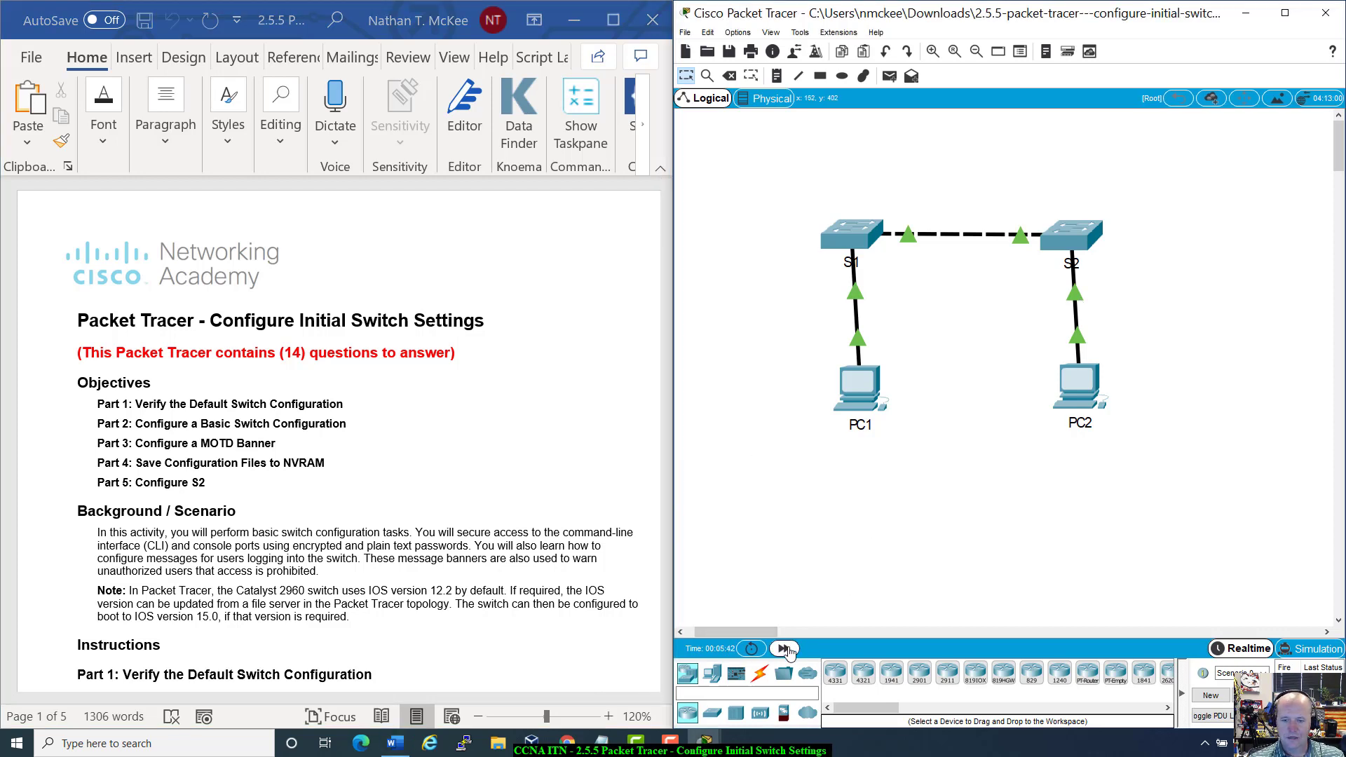
click(785, 648)
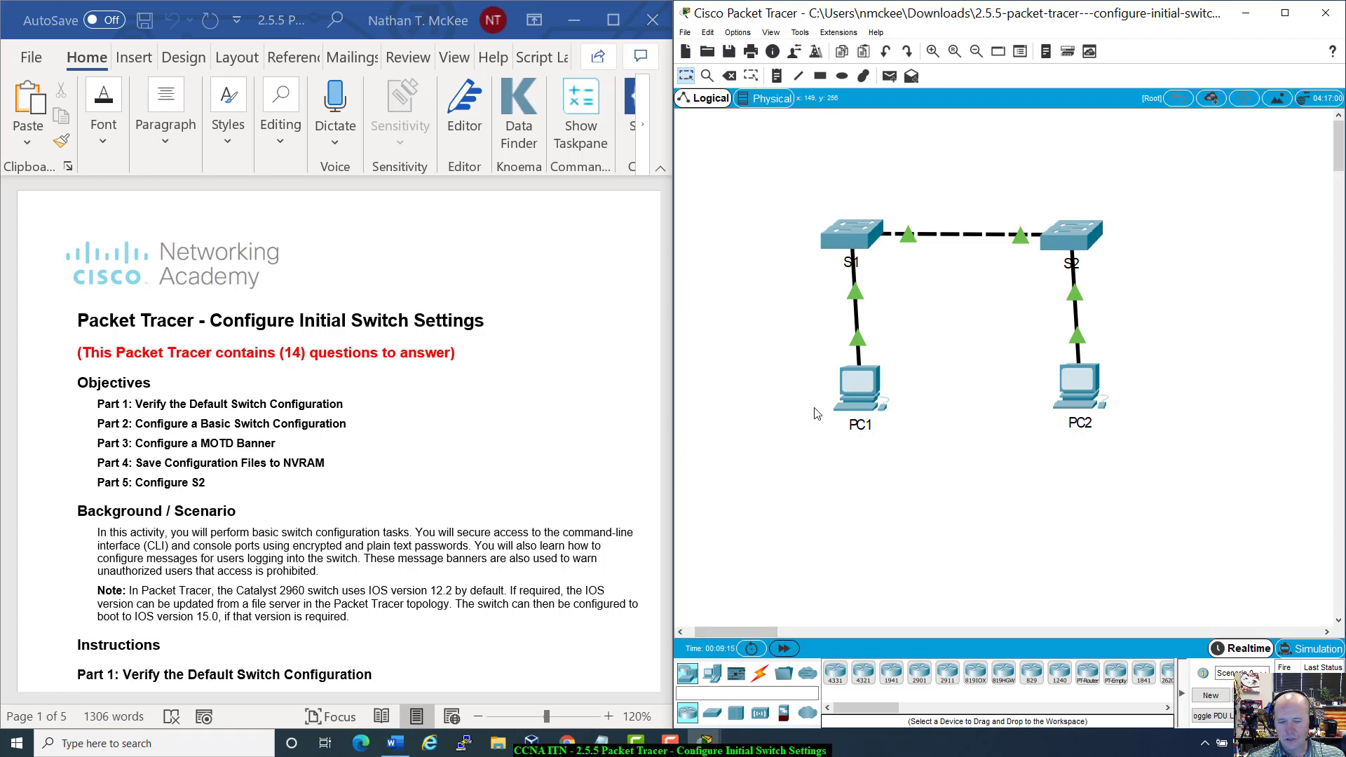
click(752, 651)
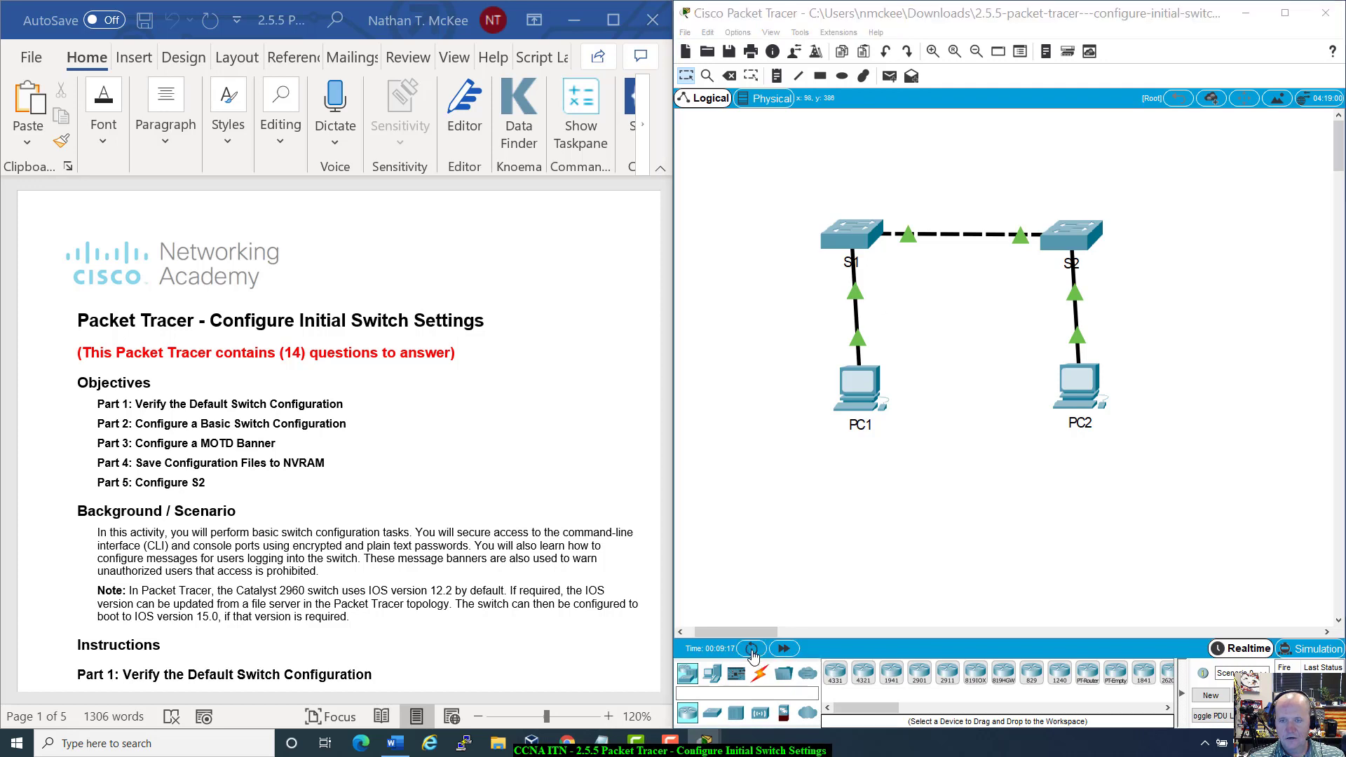
click(1042, 396)
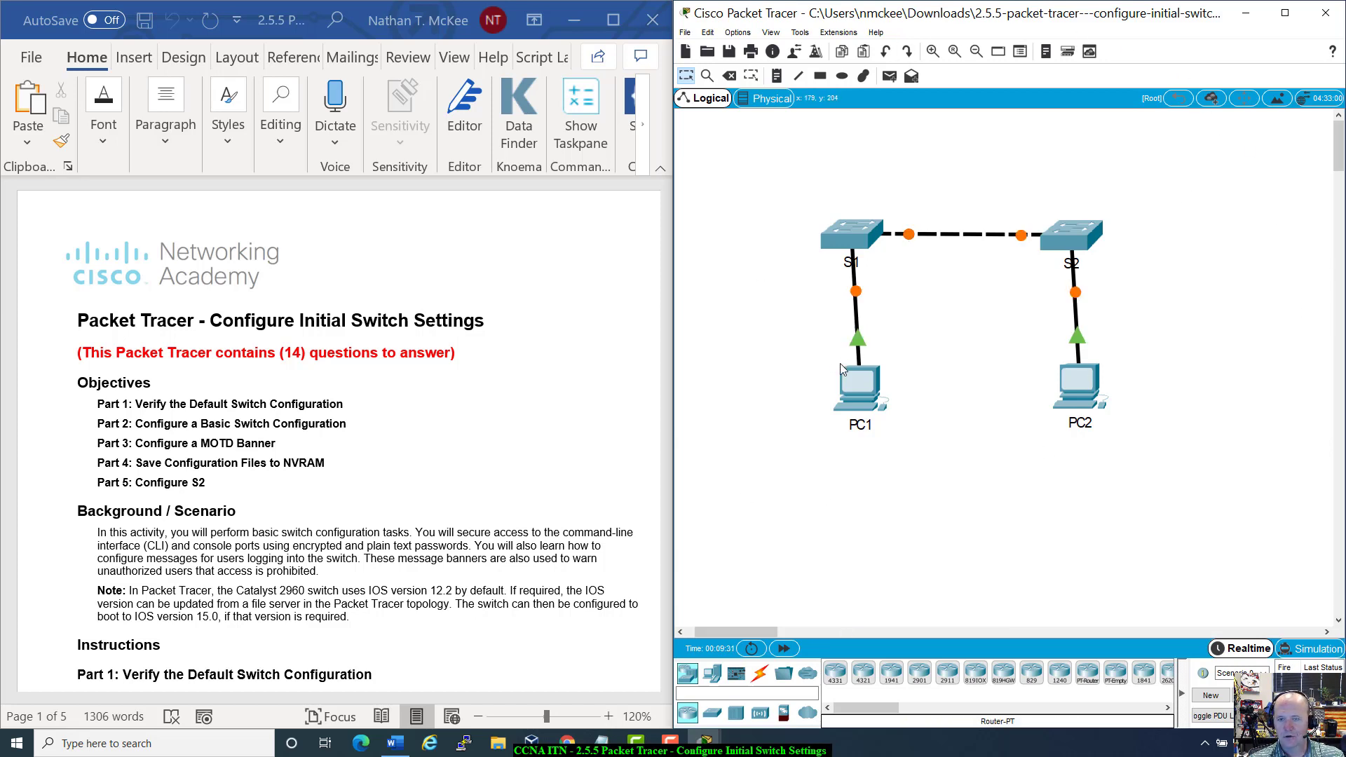
mouse_move(873, 393)
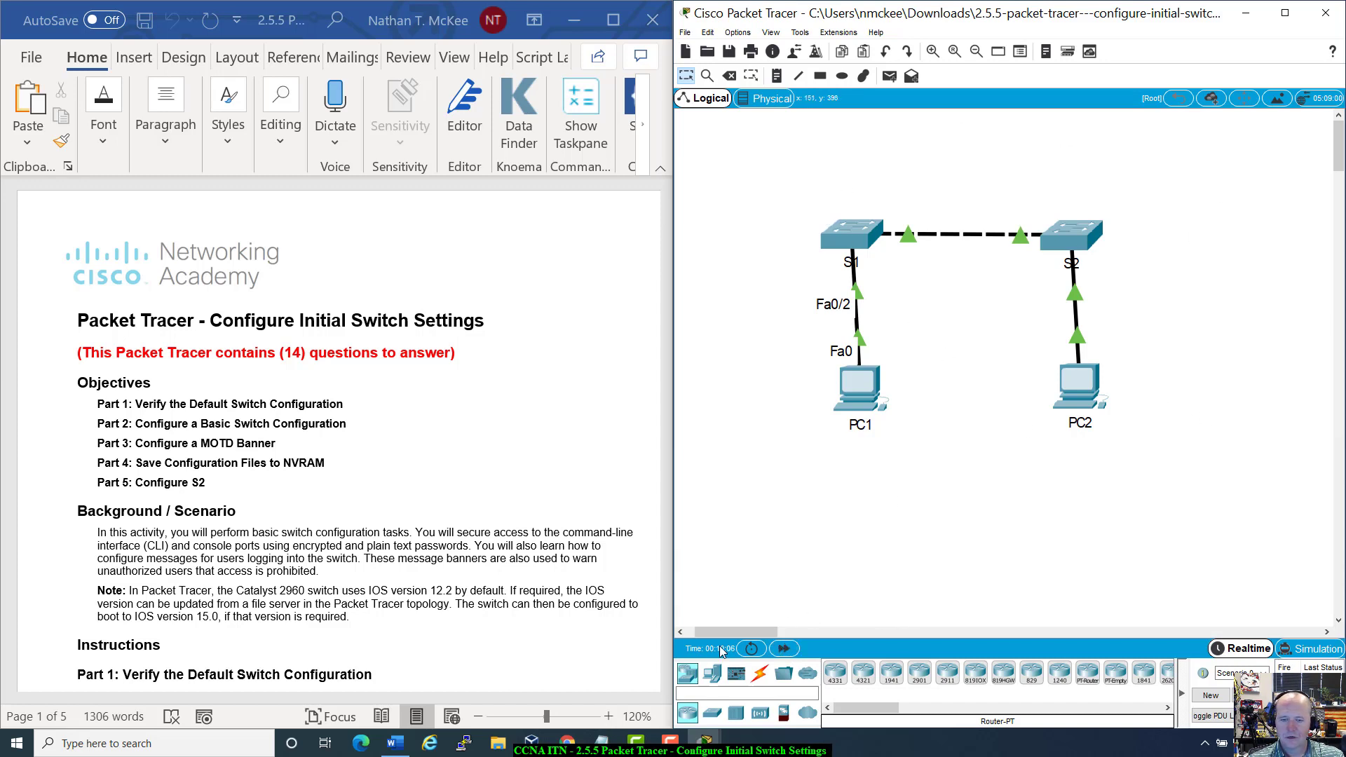
Step: Power-cycle all devices, confirm the reset, and fast-forward time so every link comes back up
click(753, 651)
key(Return)
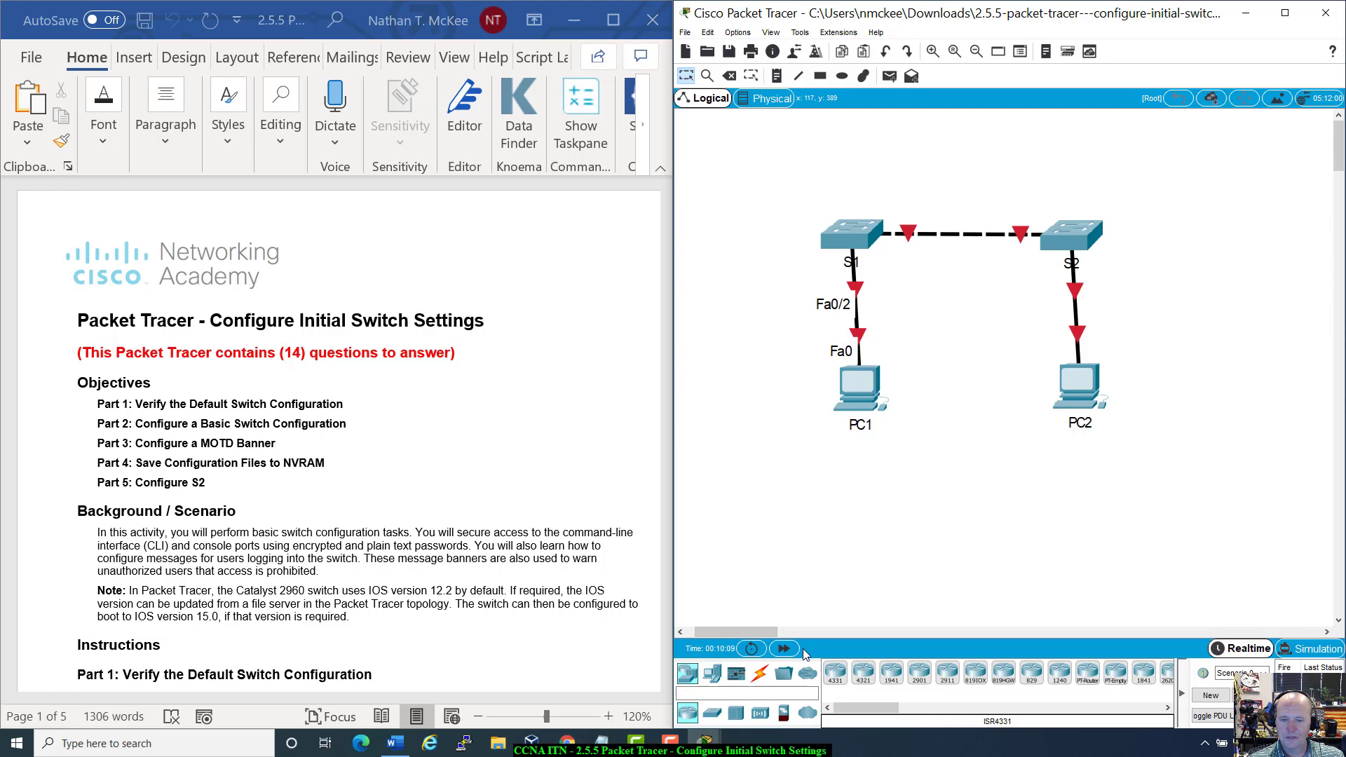
click(784, 648)
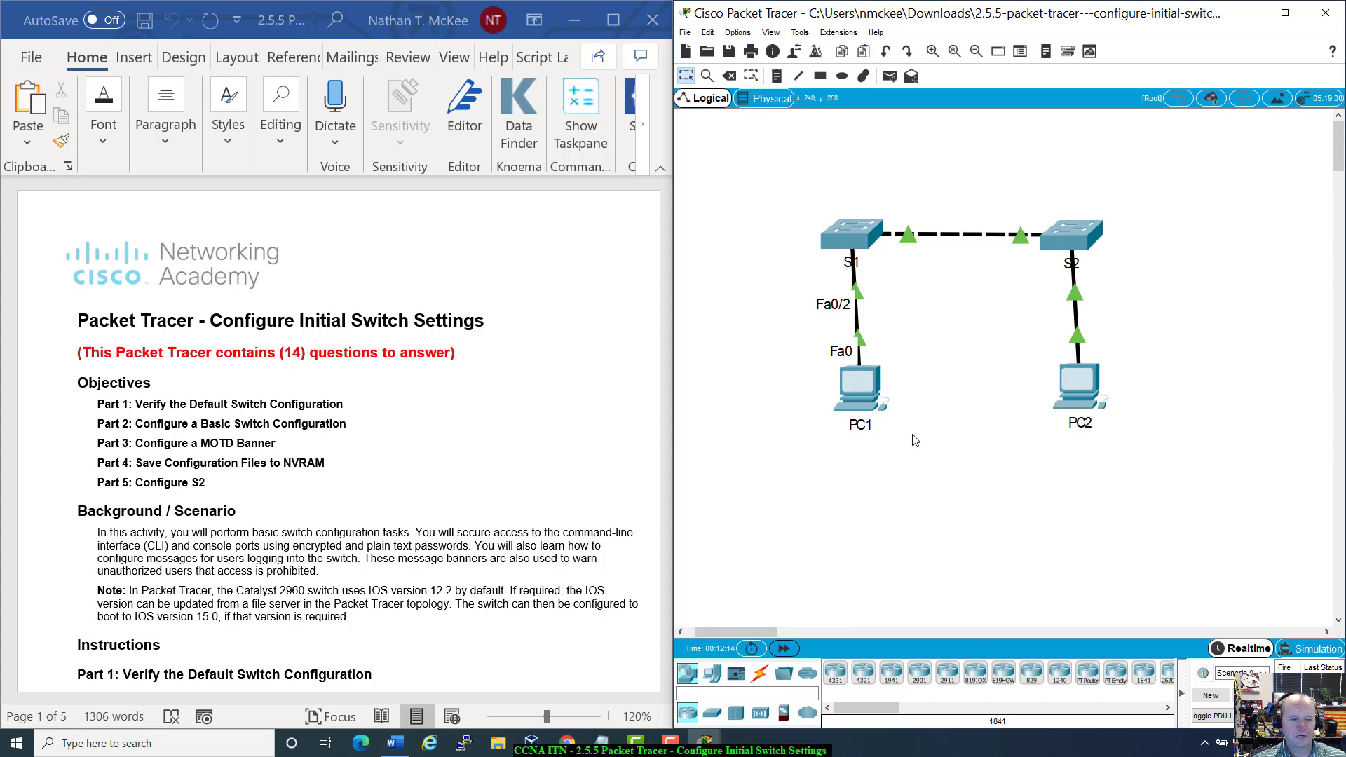
scroll(488, 474, down, 4)
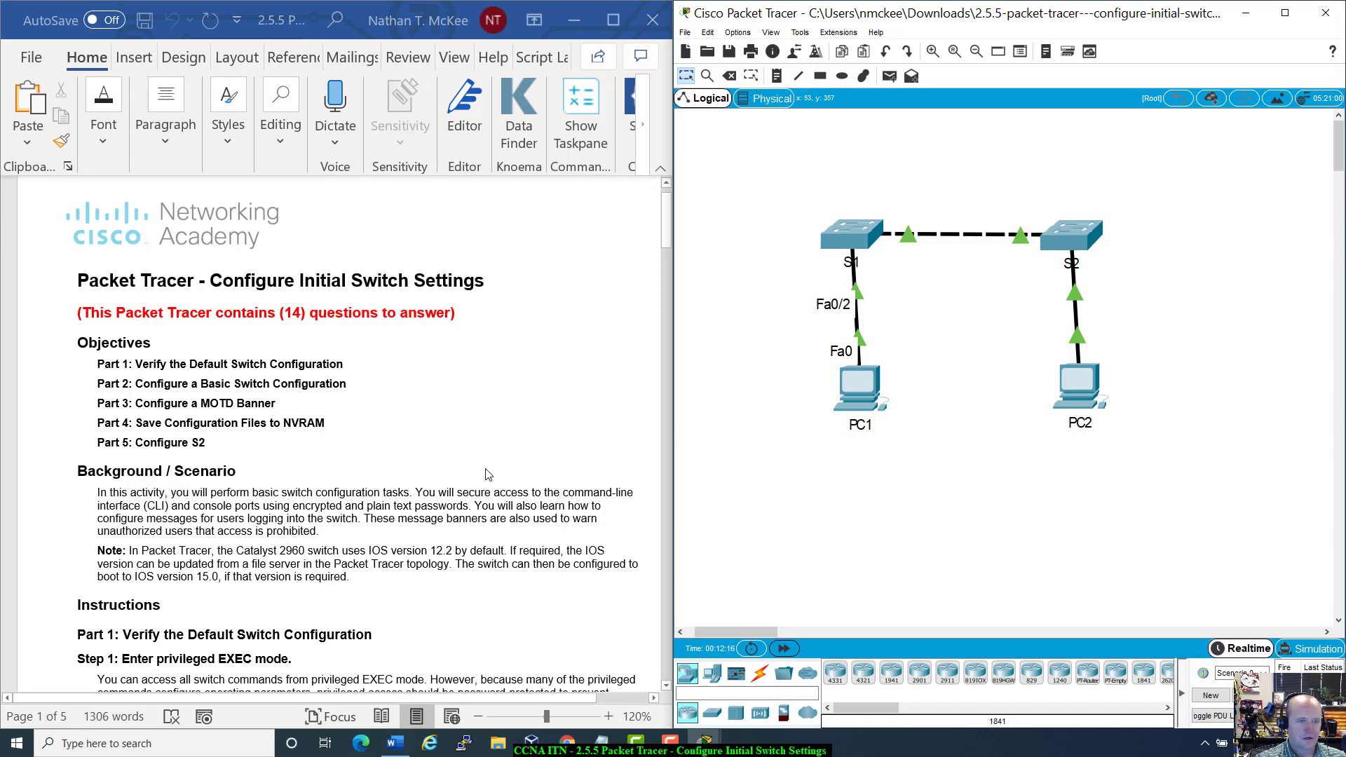
scroll(487, 475, up, 1)
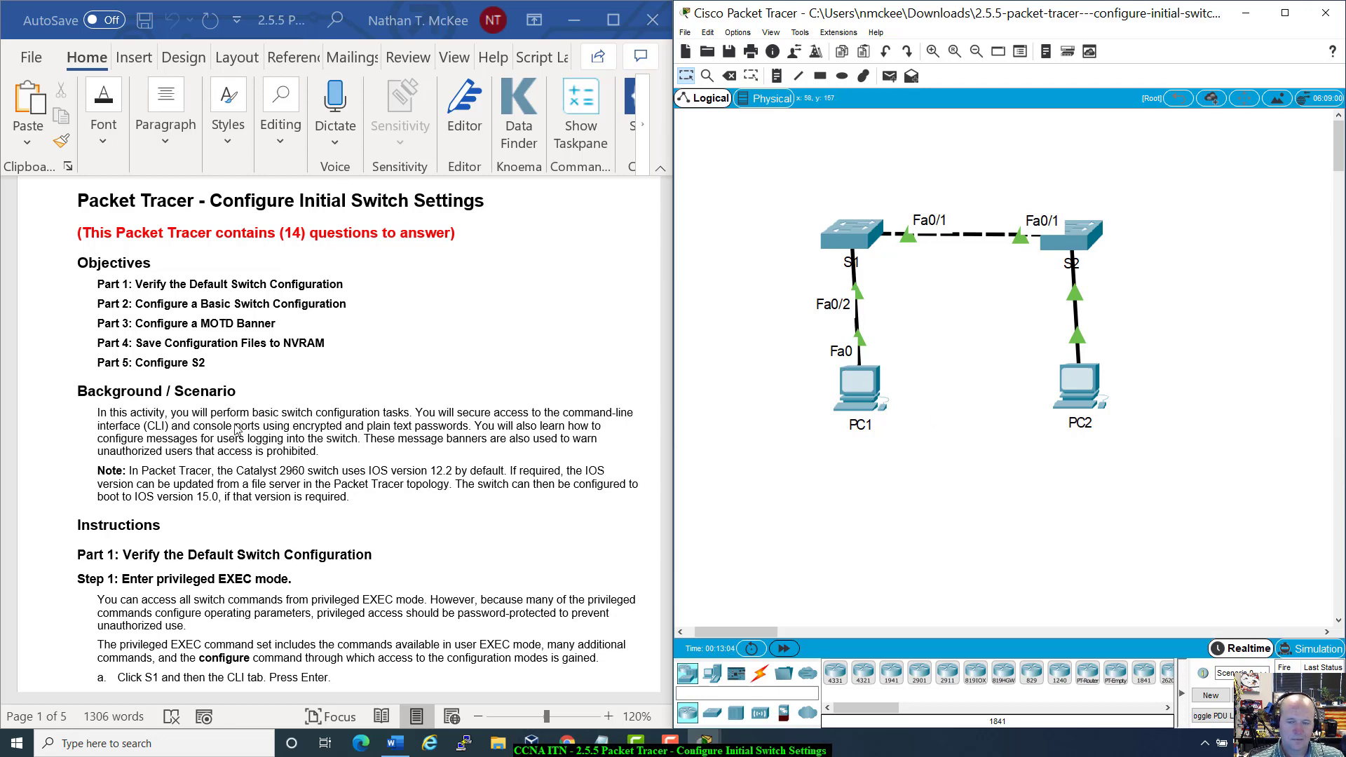
Step: Read Part 1 Step 1 on verifying the default switch configuration, then open switch S1's device window
scroll(236, 429, down, 1)
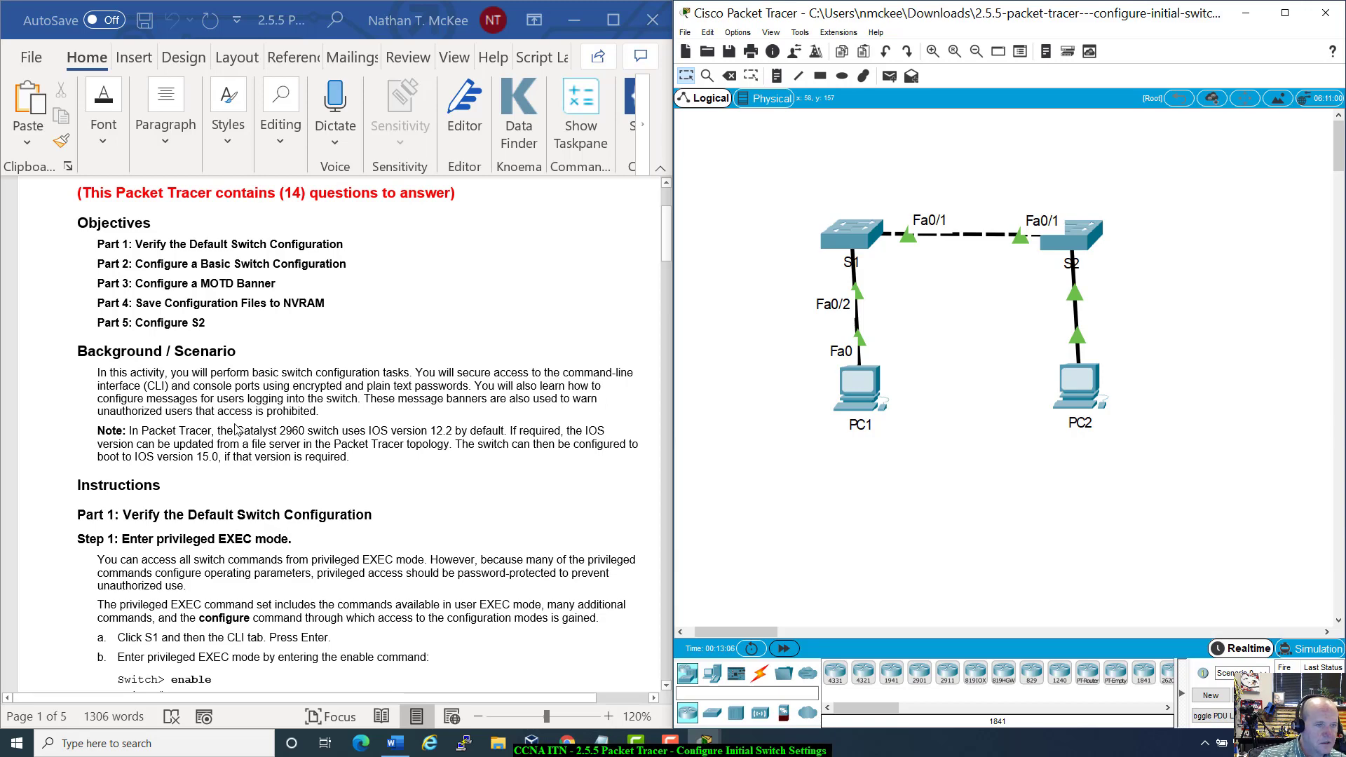
scroll(236, 429, down, 2)
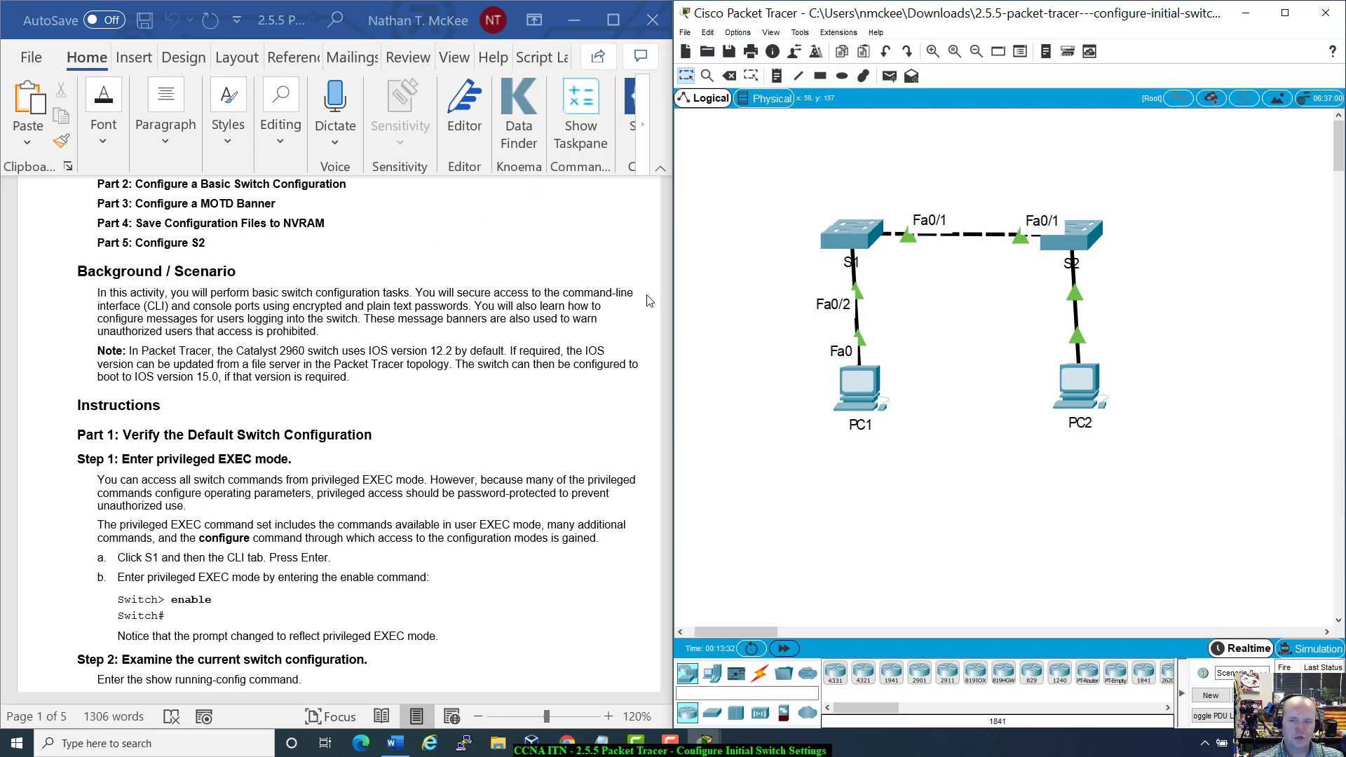
mouse_move(852, 232)
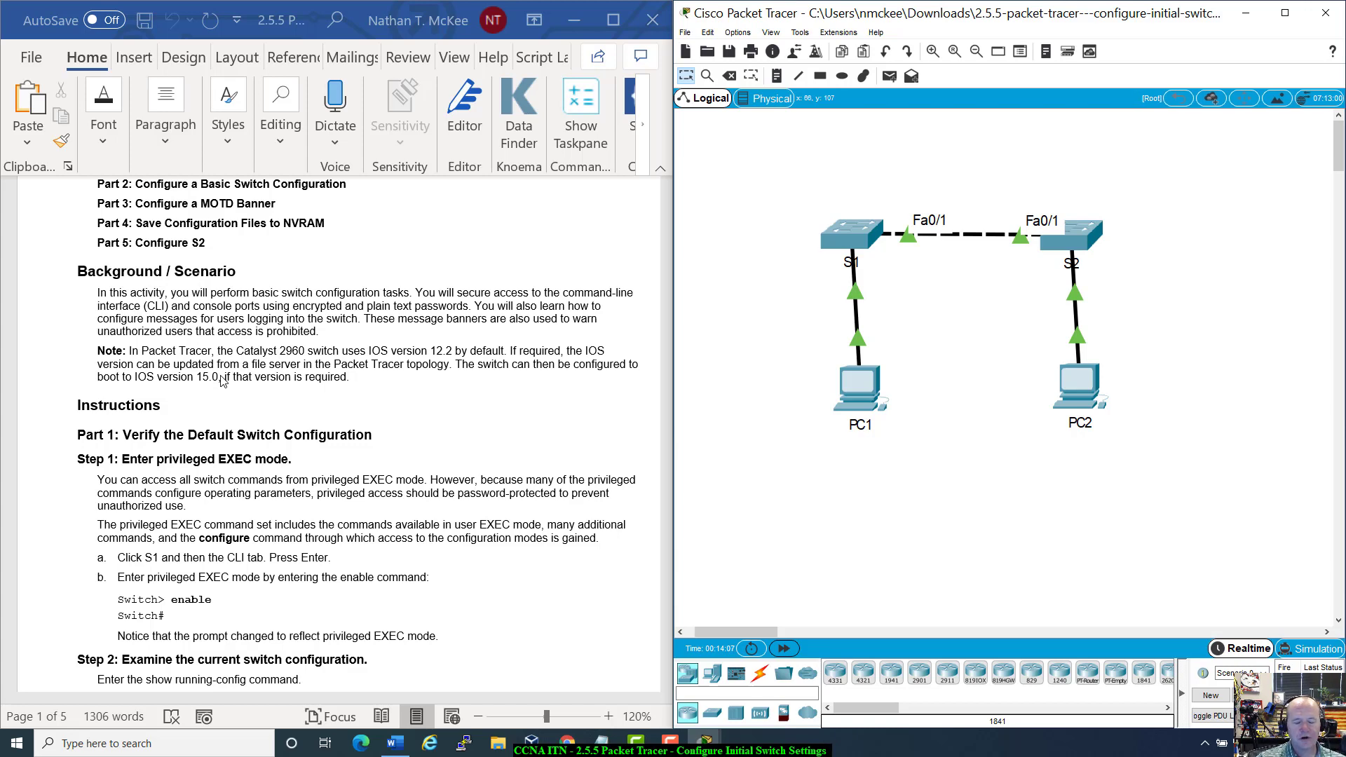
scroll(231, 345, down, 2)
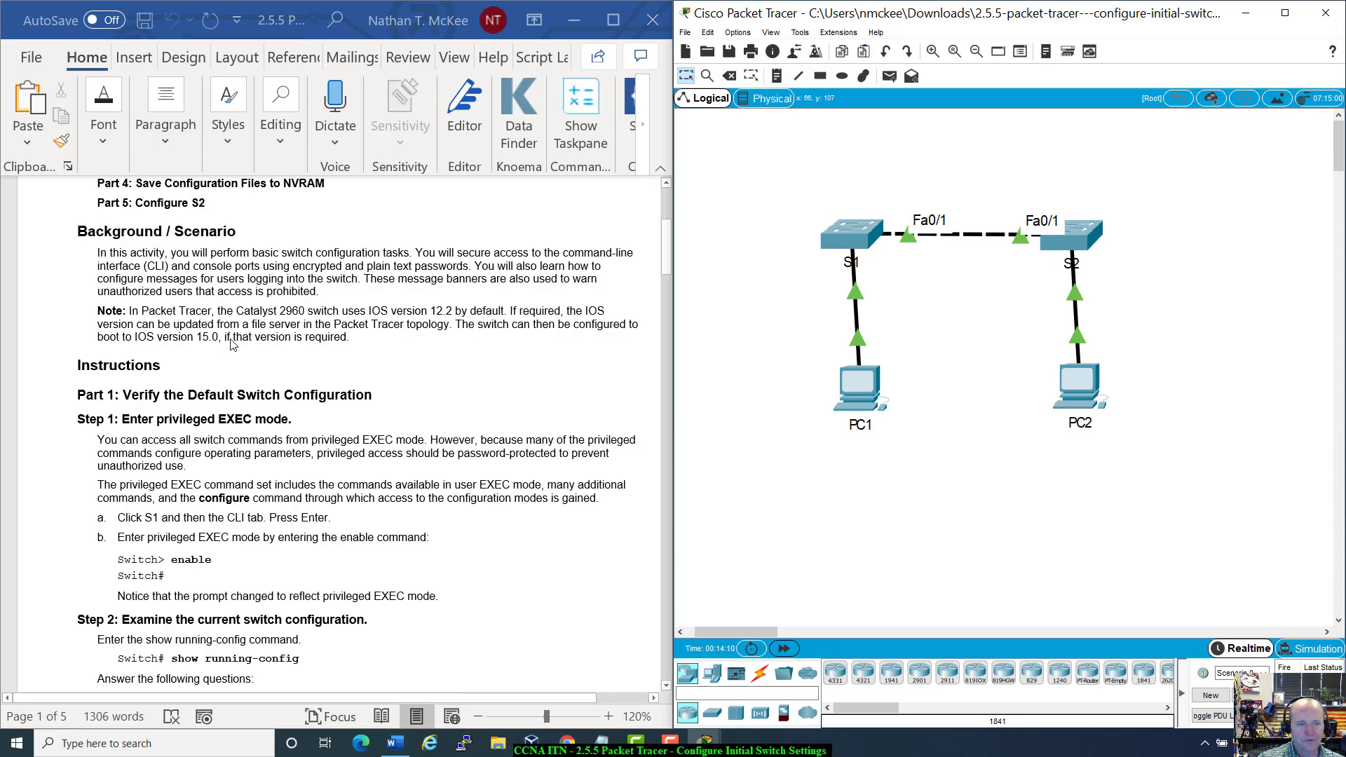
scroll(232, 345, down, 2)
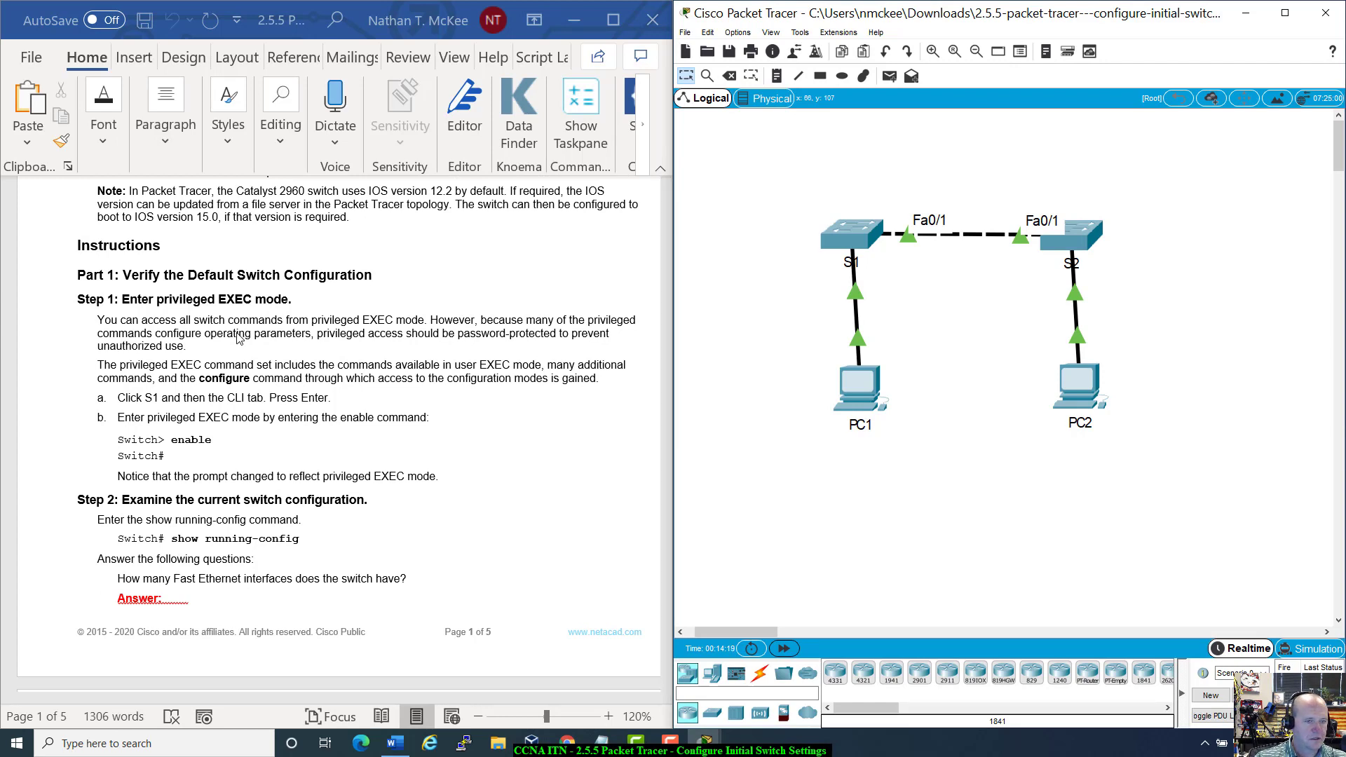
scroll(246, 418, up, 1)
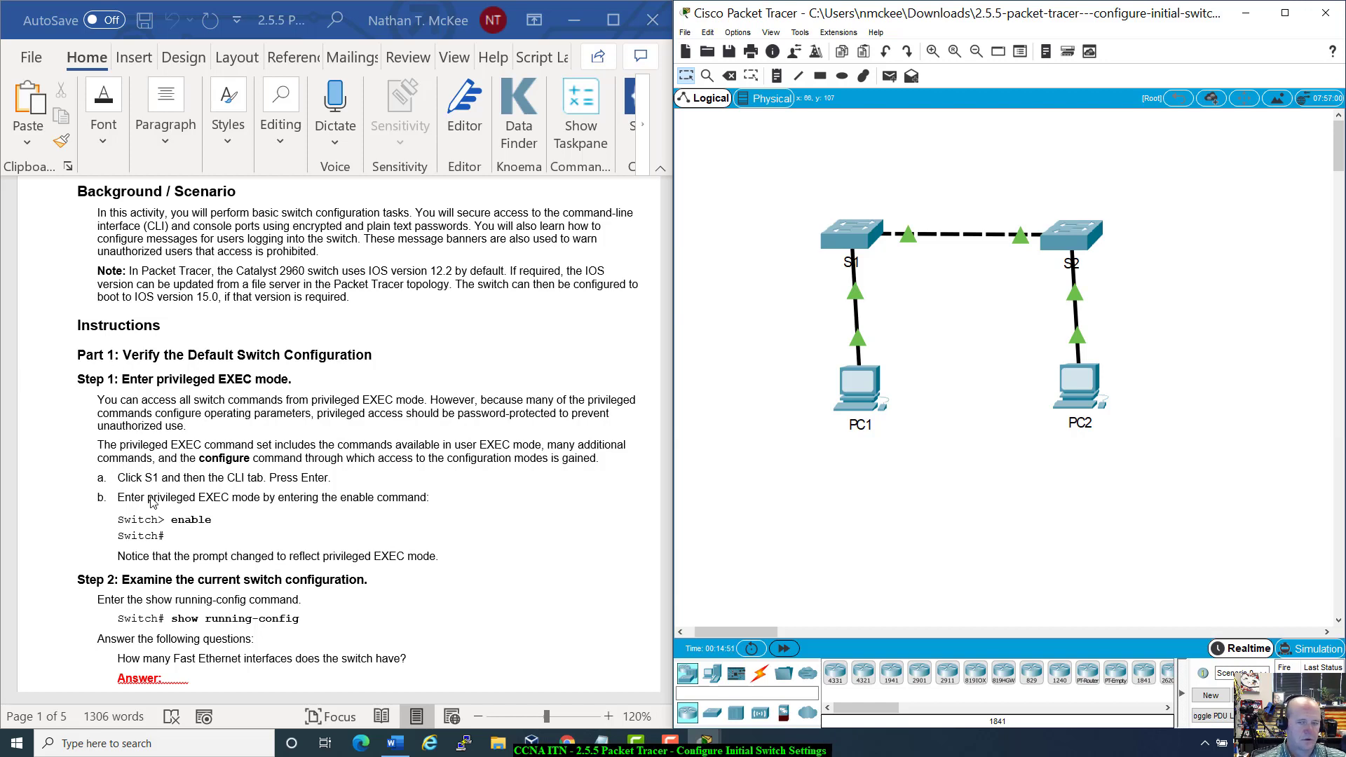
click(847, 240)
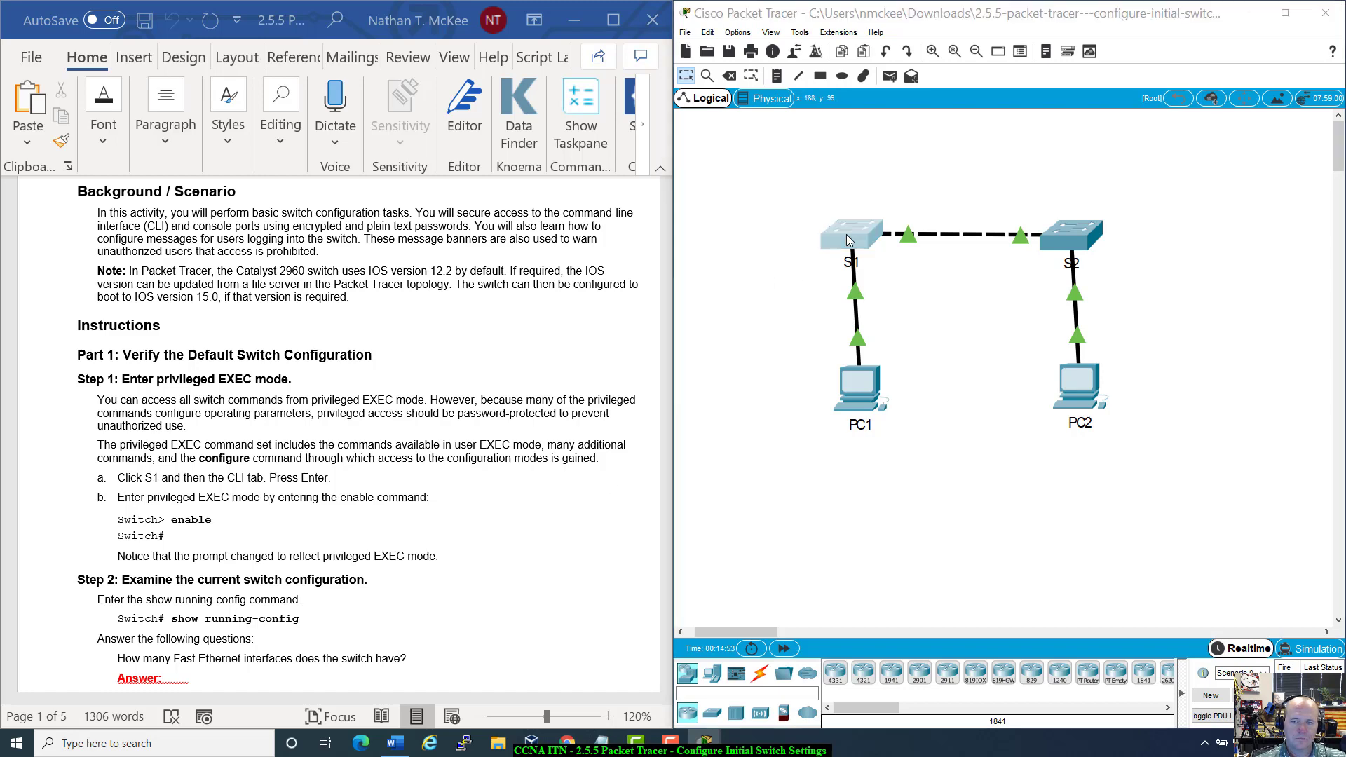
Step: Move S1's CLI window up the workspace and mark the switch model and software version in the boot output
drag(827, 424, 915, 159)
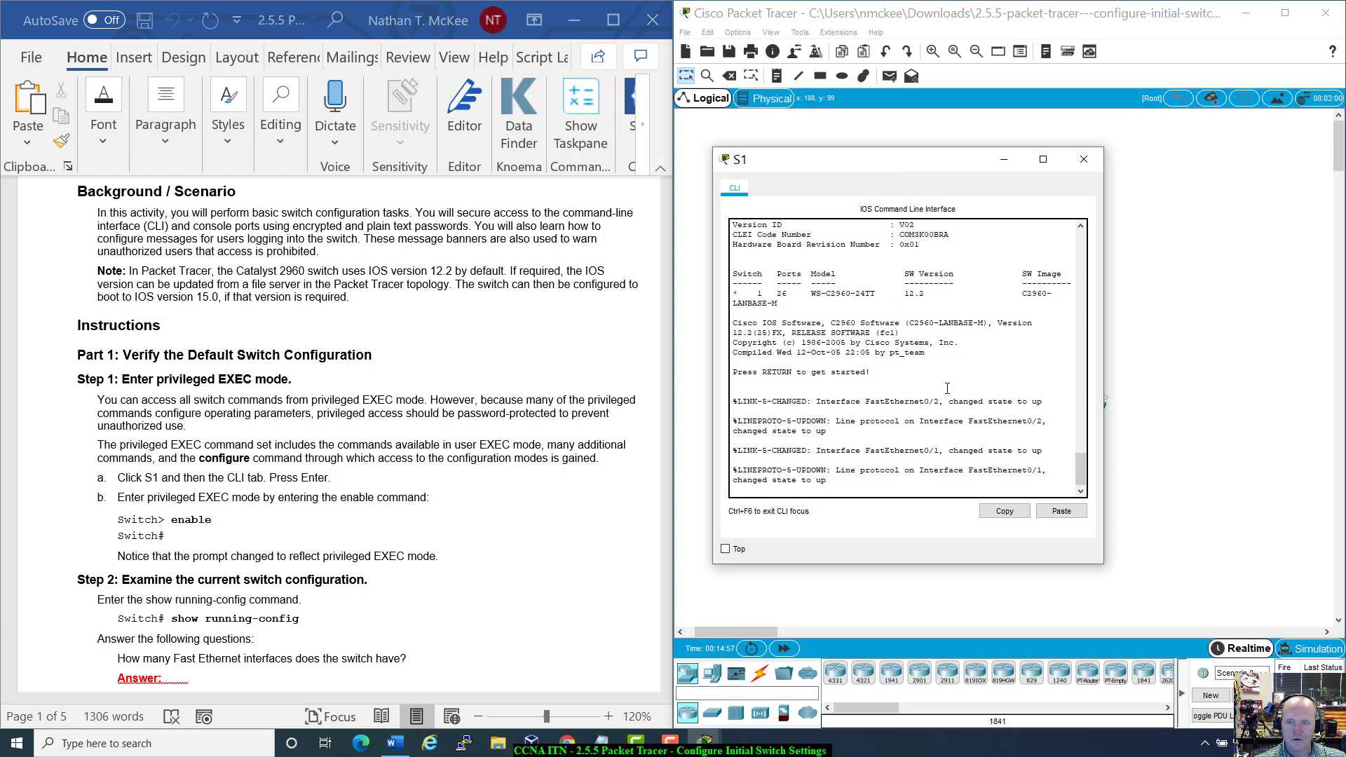
scroll(955, 400, up, 10)
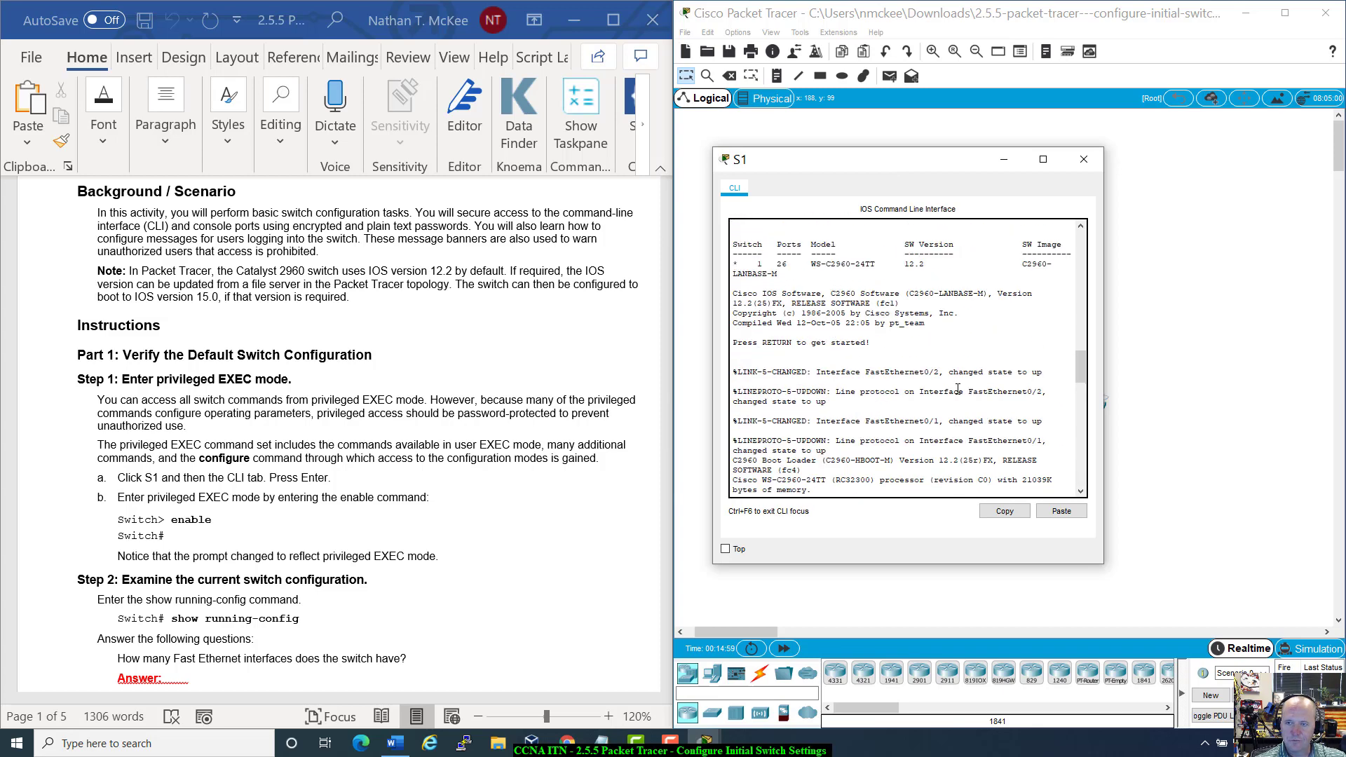
scroll(958, 389, up, 10)
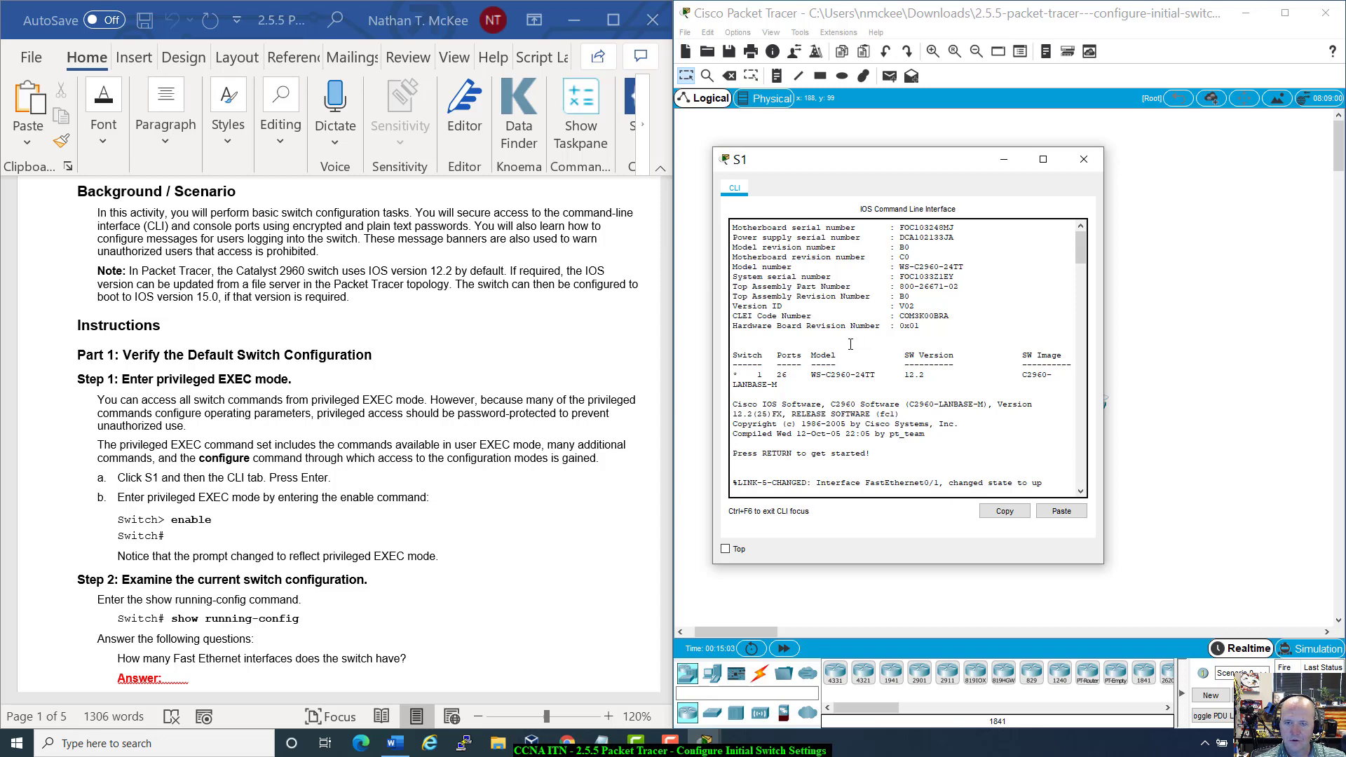
drag(751, 374, 1047, 375)
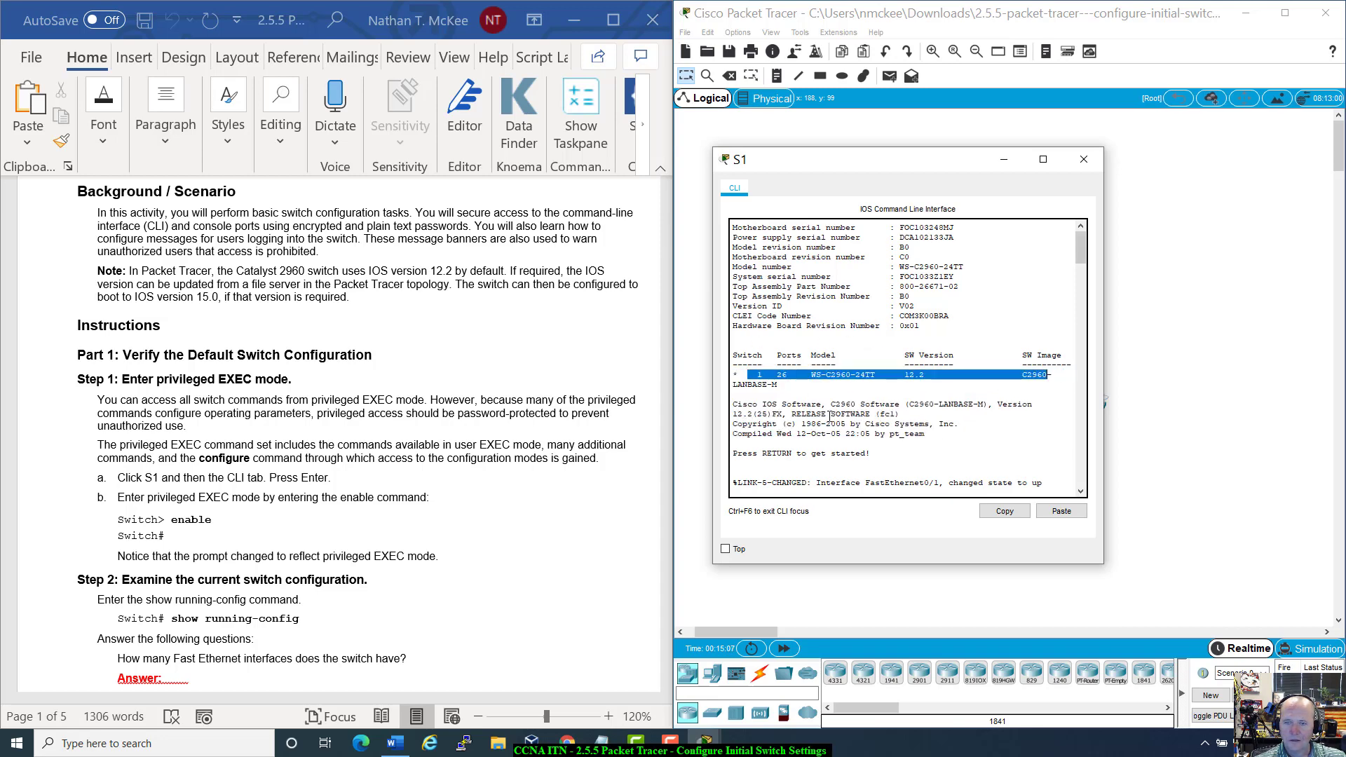
click(827, 378)
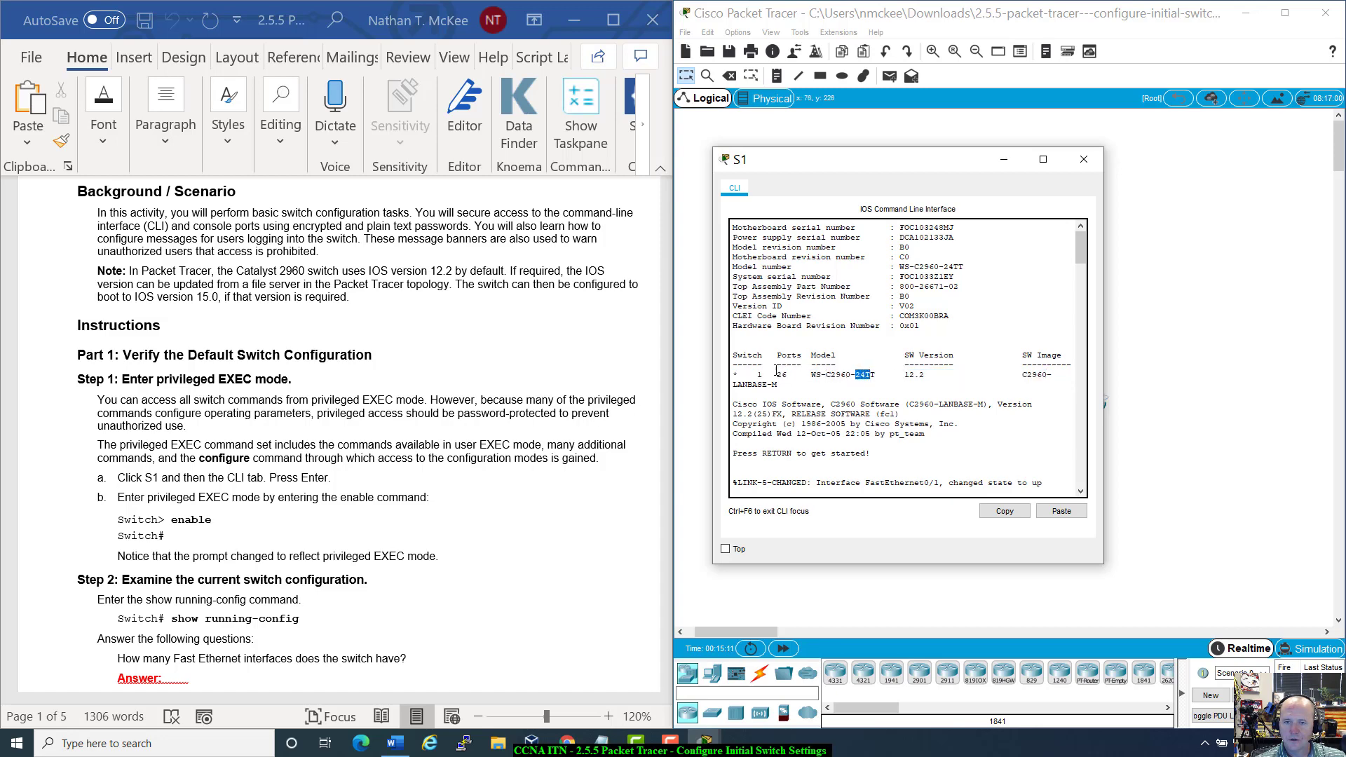
drag(908, 373, 936, 385)
click(901, 388)
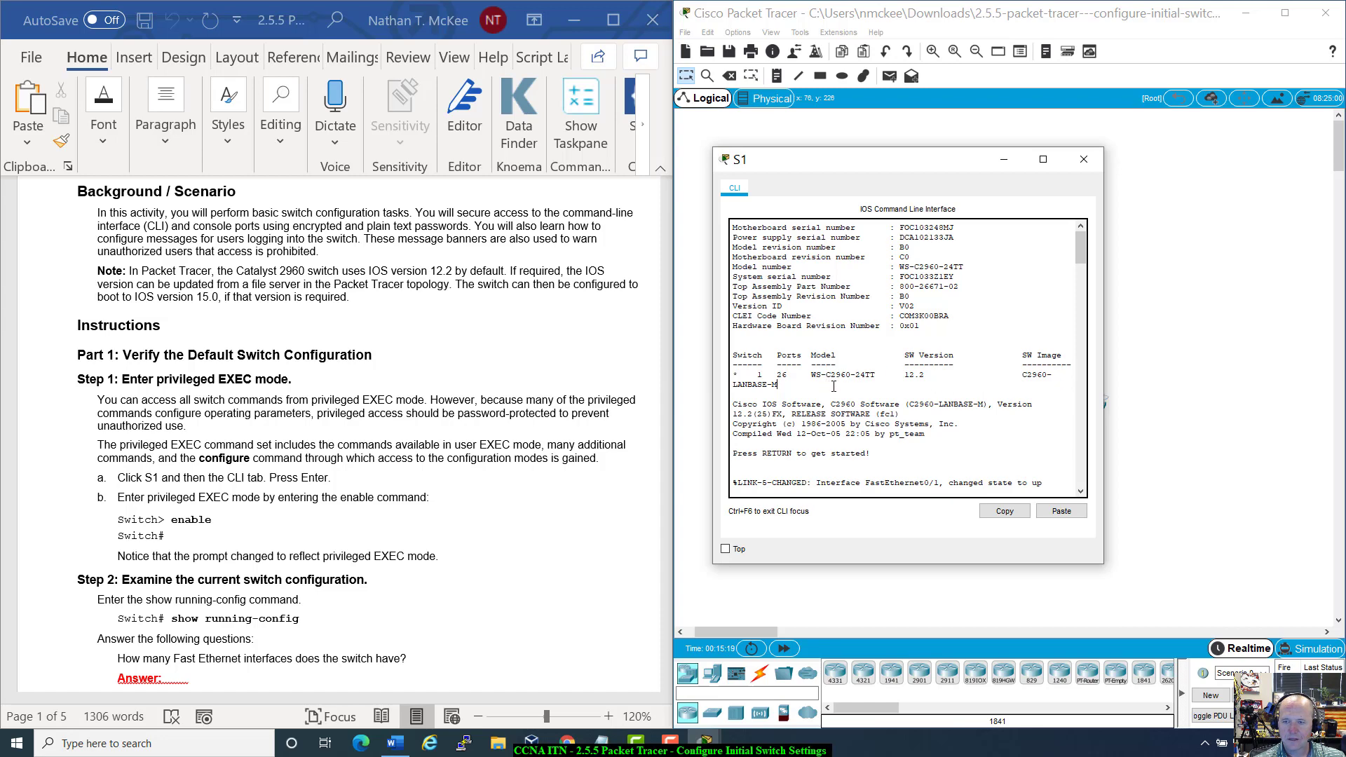
Step: Scroll through S1's boot output down to the FastEthernet0/1 and 0/2 up messages
scroll(834, 386, down, 6)
scroll(834, 386, down, 3)
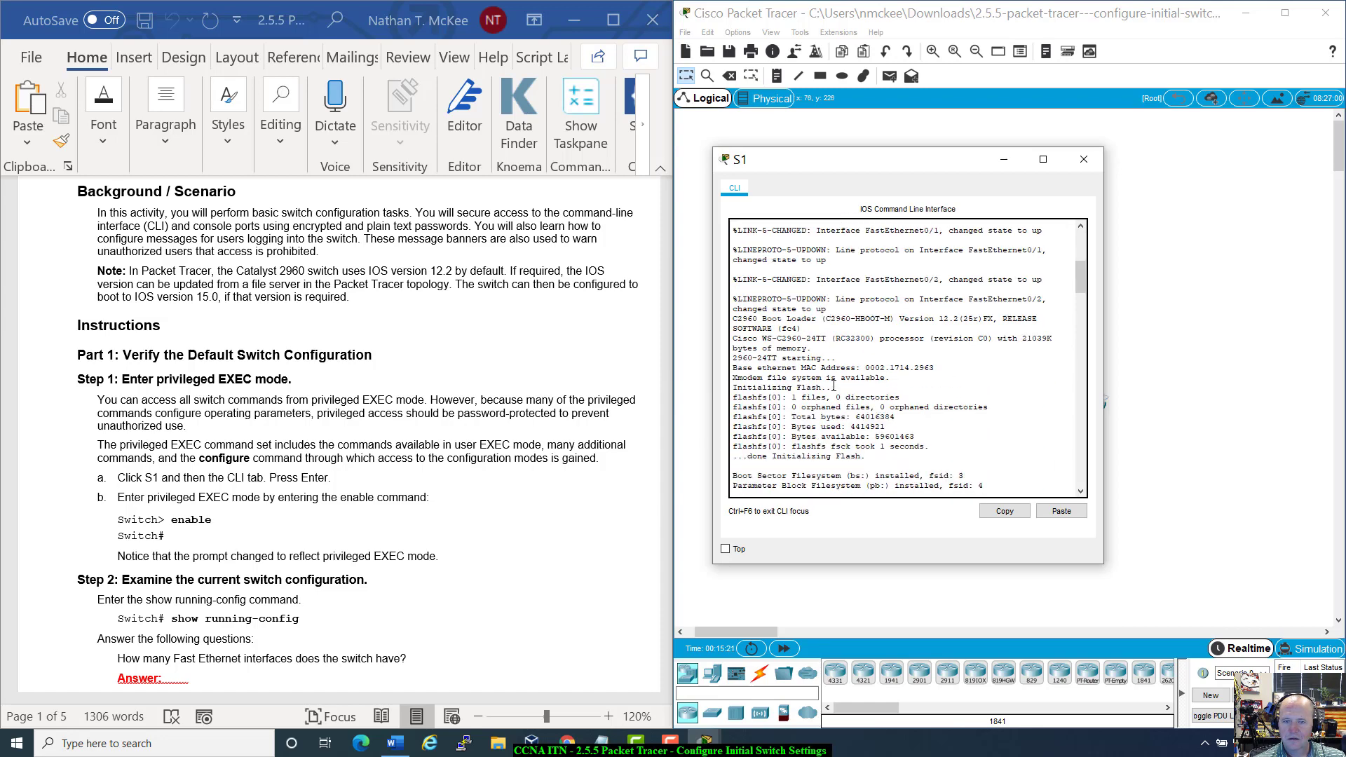
scroll(833, 372, down, 1)
scroll(833, 372, down, 4)
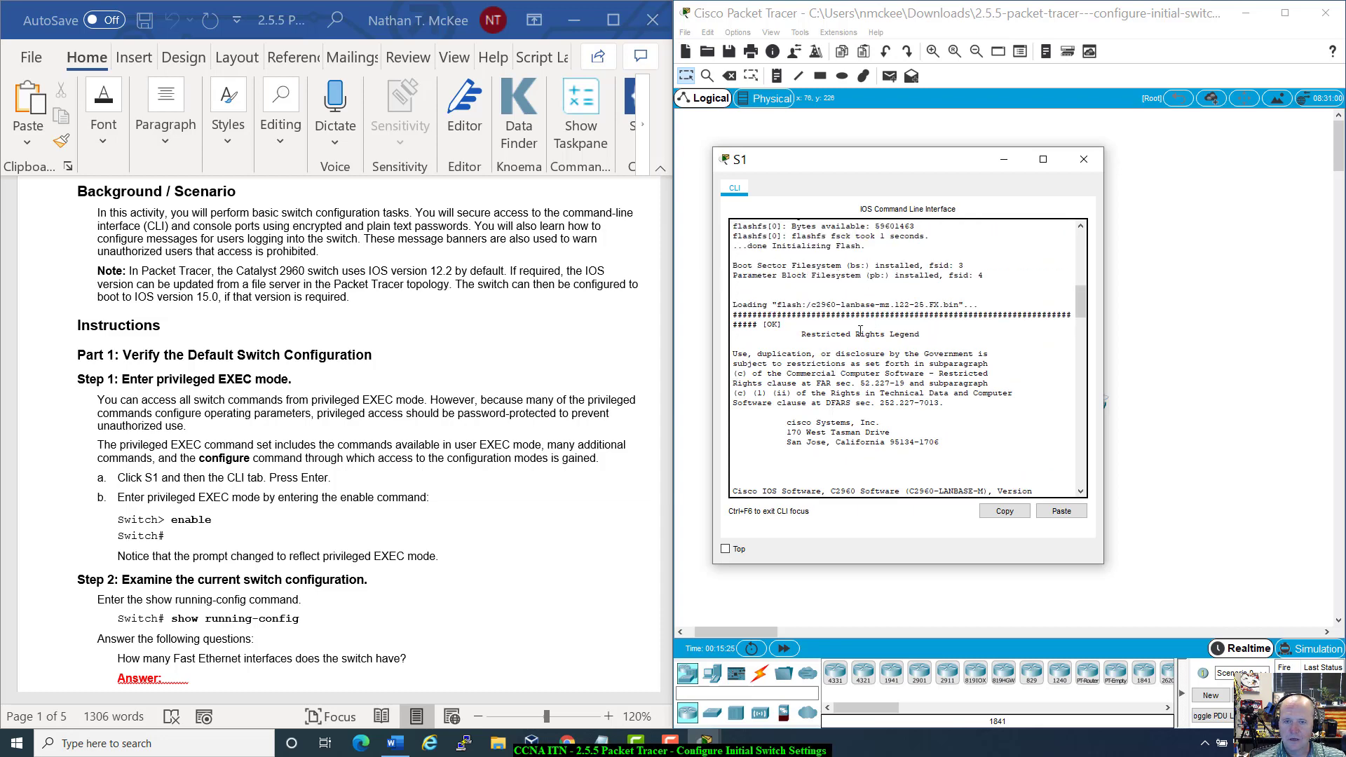
scroll(940, 345, down, 4)
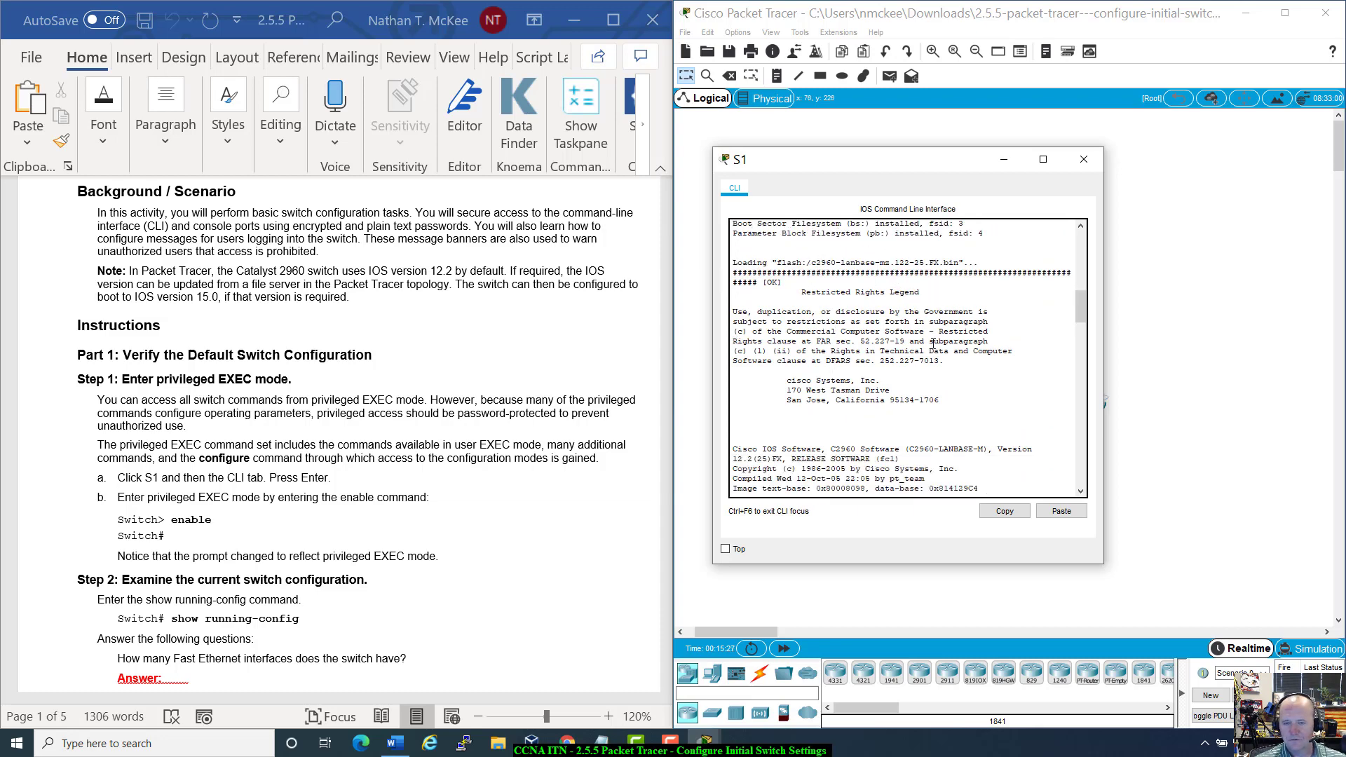
scroll(933, 344, down, 7)
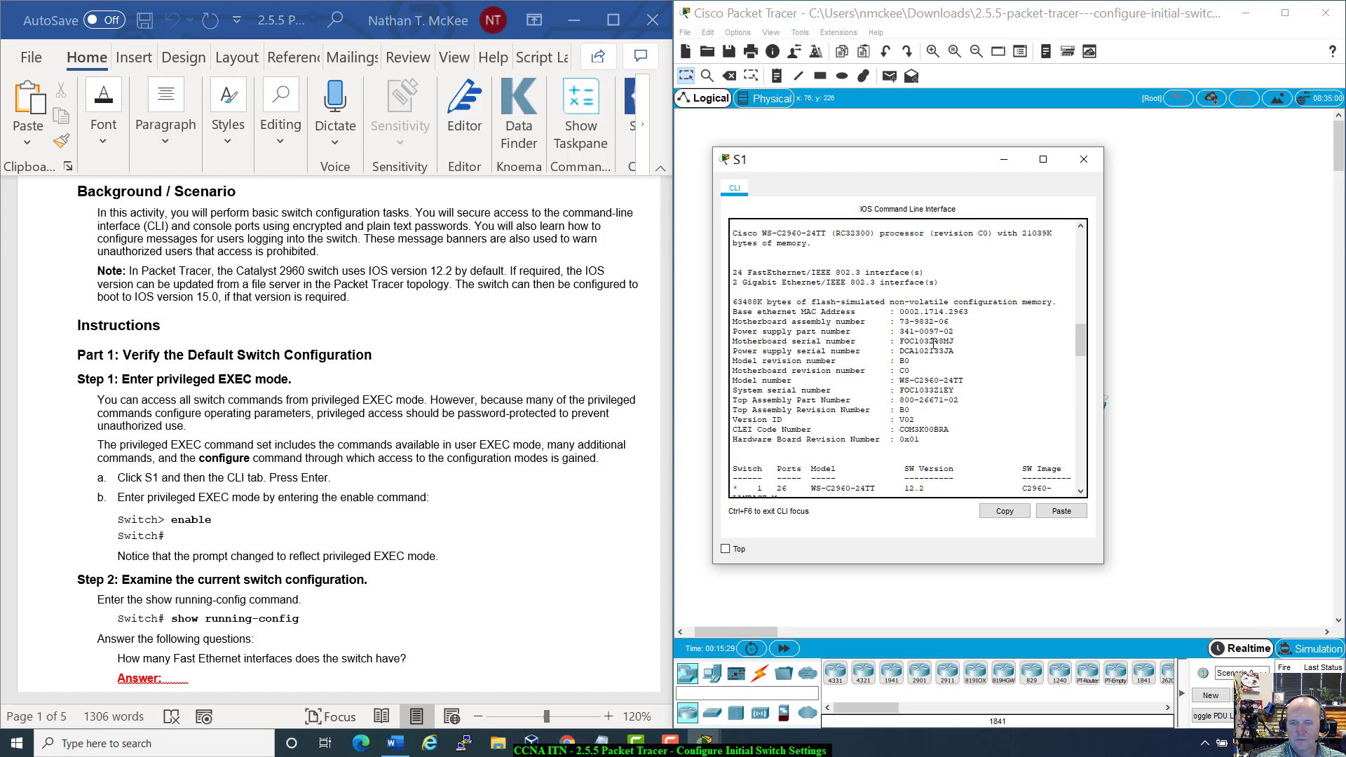
scroll(934, 344, down, 6)
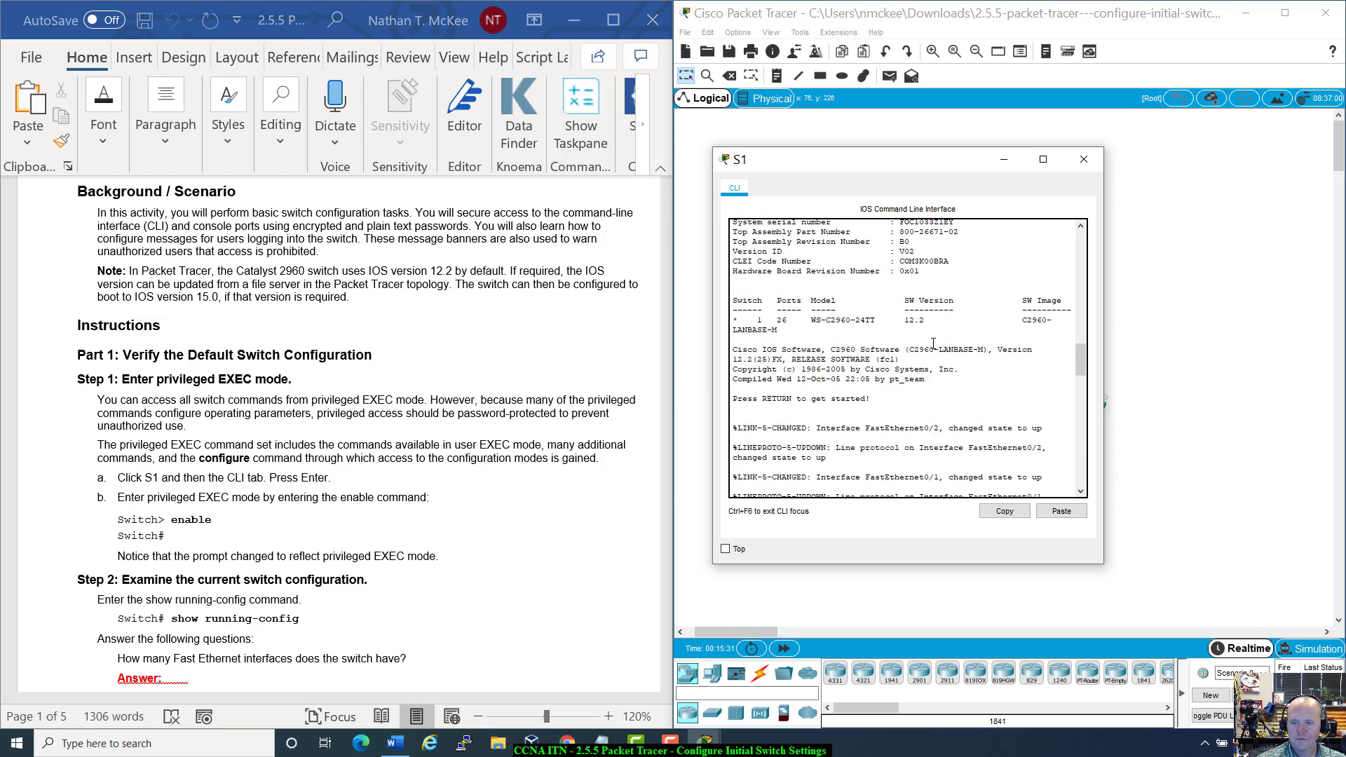
scroll(933, 343, down, 6)
scroll(933, 343, up, 12)
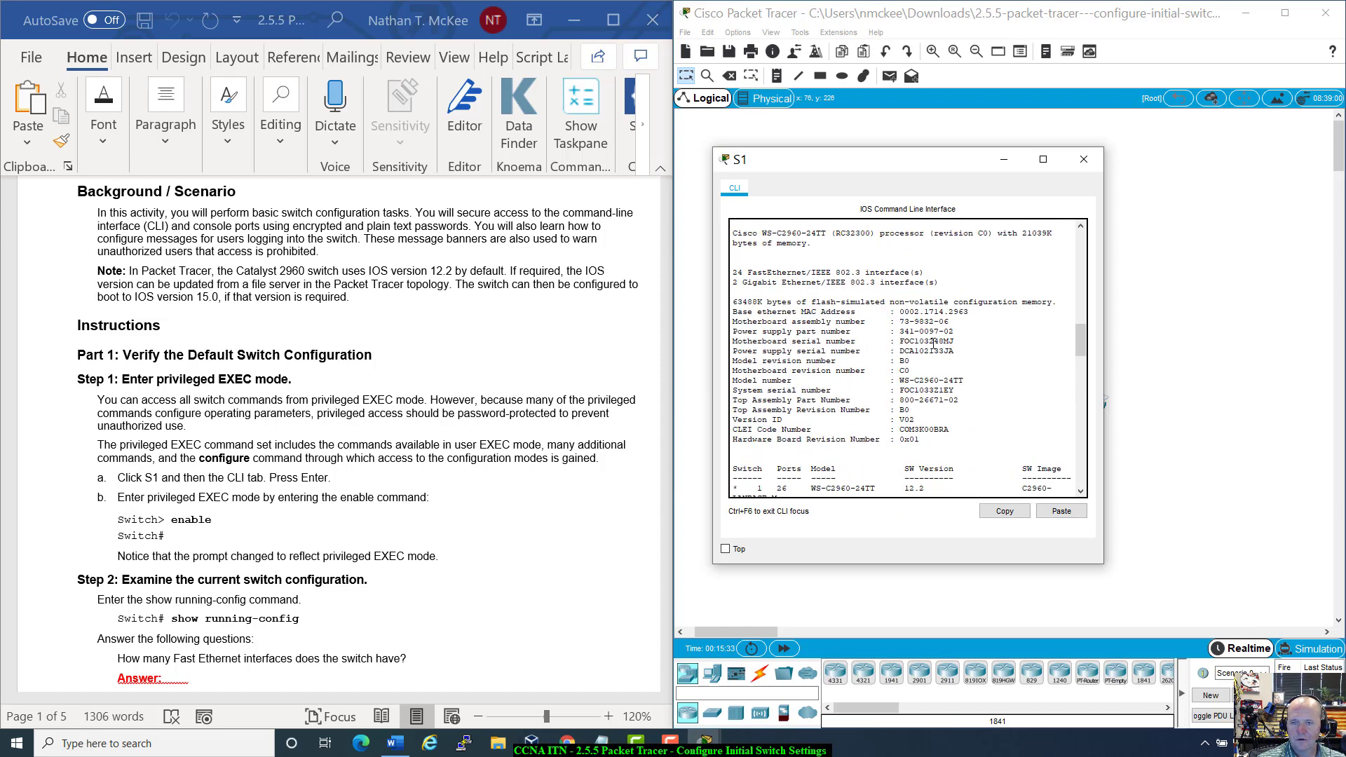
scroll(933, 344, down, 6)
scroll(933, 344, up, 13)
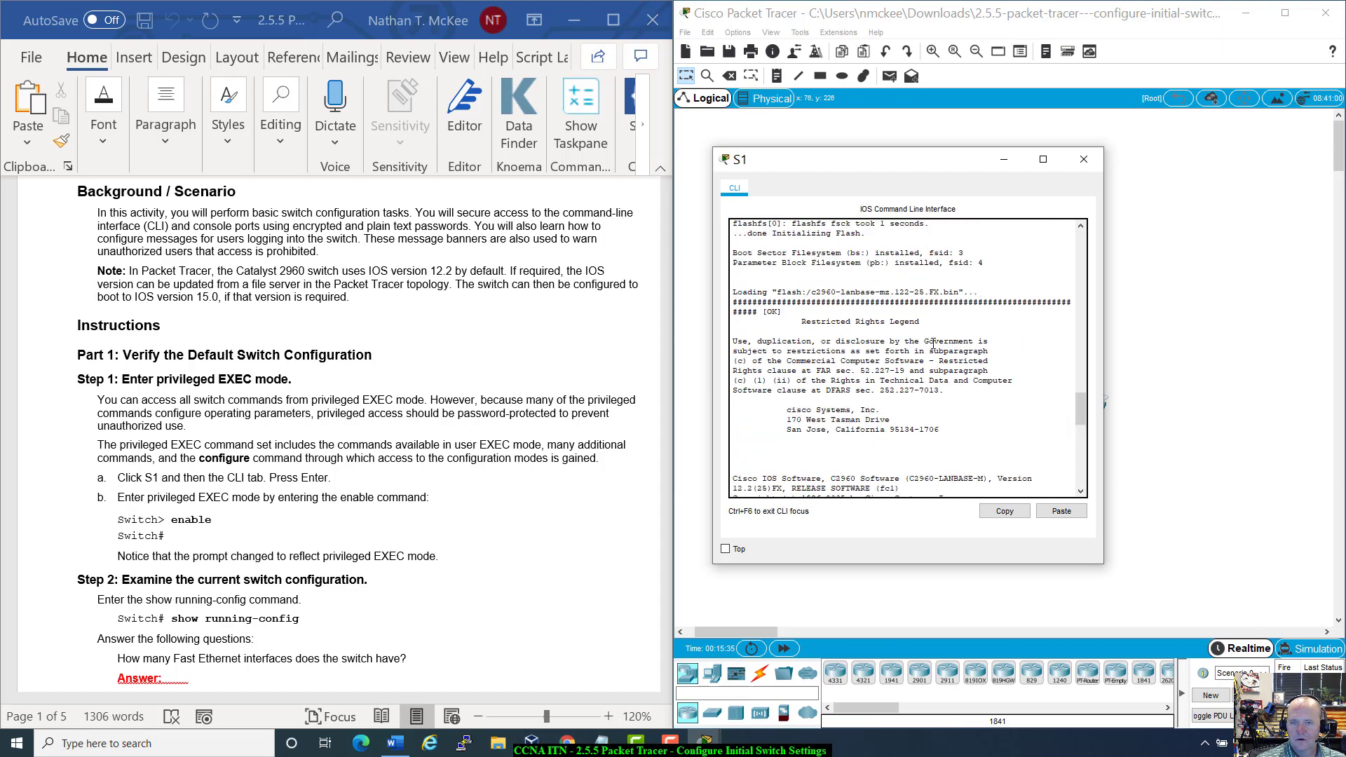
scroll(933, 343, down, 10)
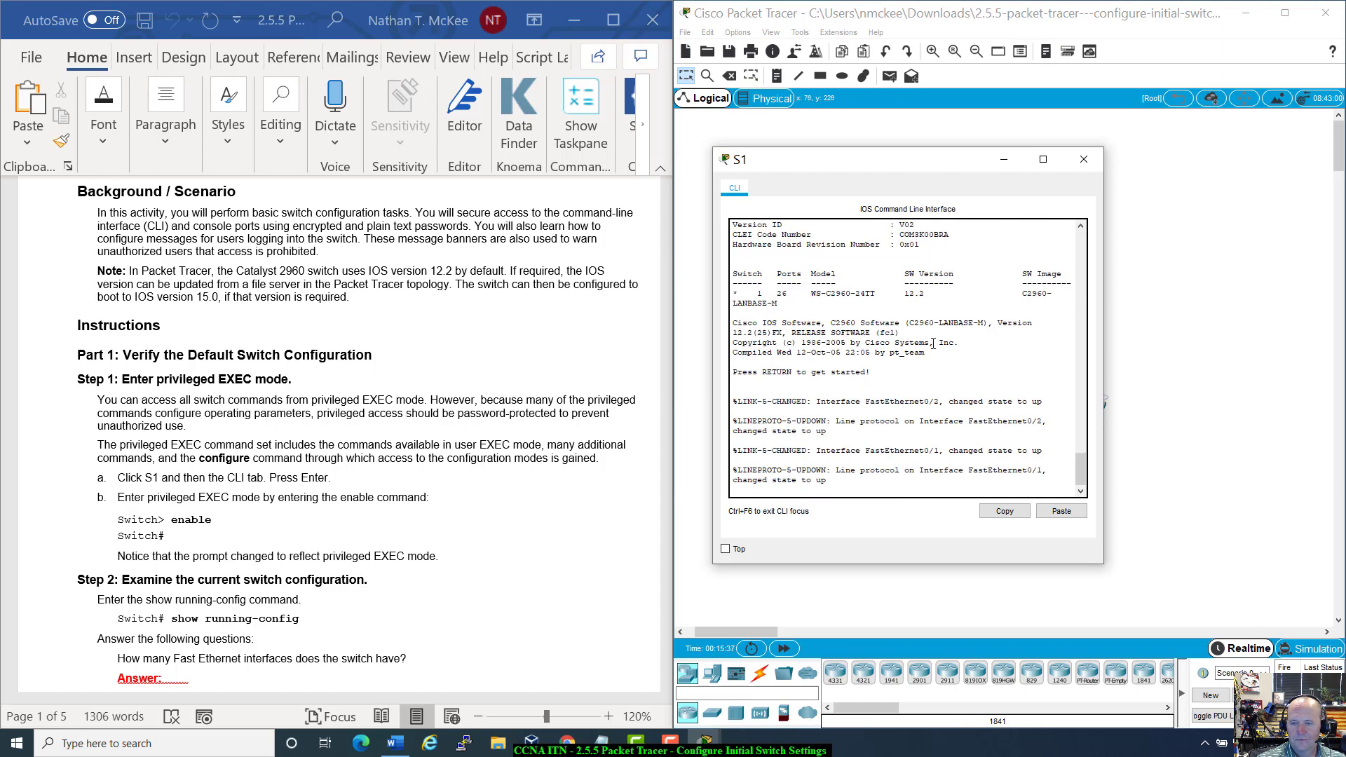
scroll(933, 344, up, 10)
scroll(934, 343, down, 10)
scroll(934, 343, up, 10)
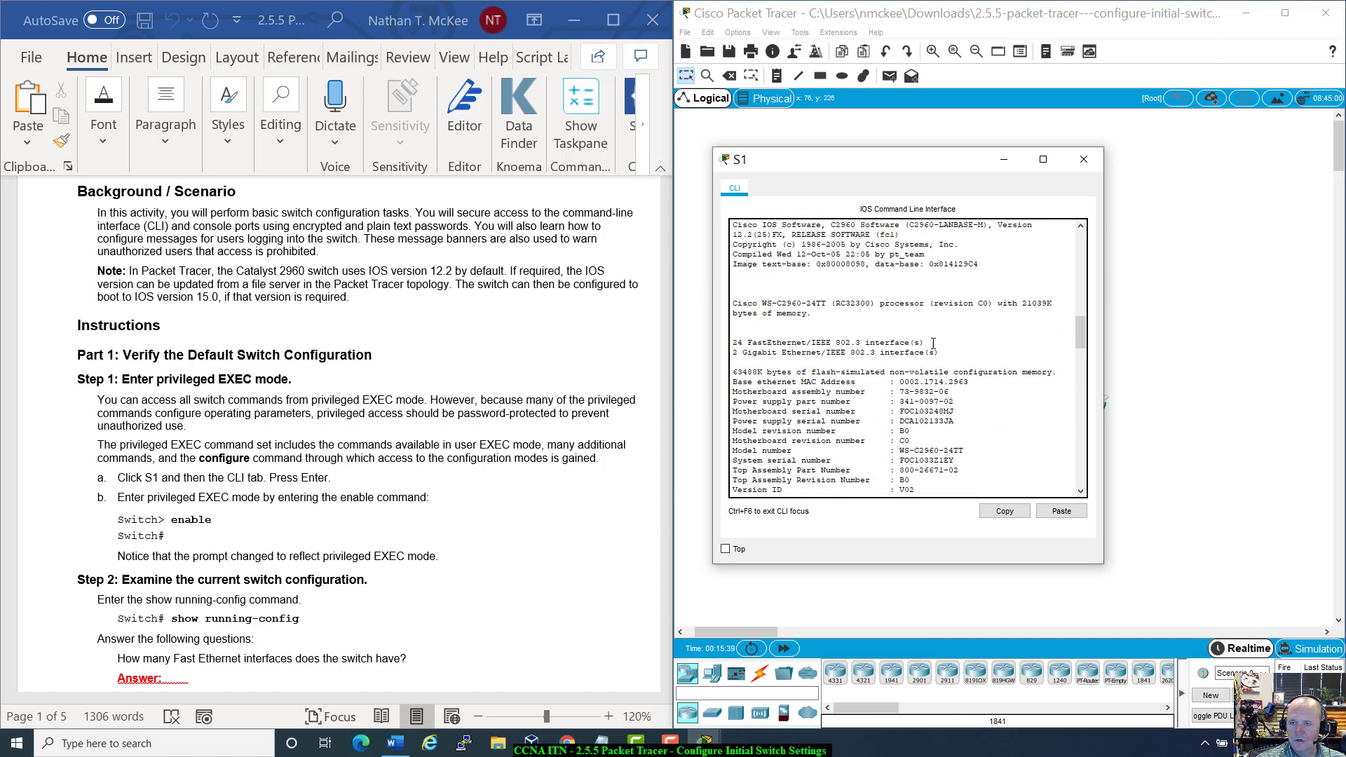
scroll(935, 343, down, 10)
scroll(933, 344, up, 9)
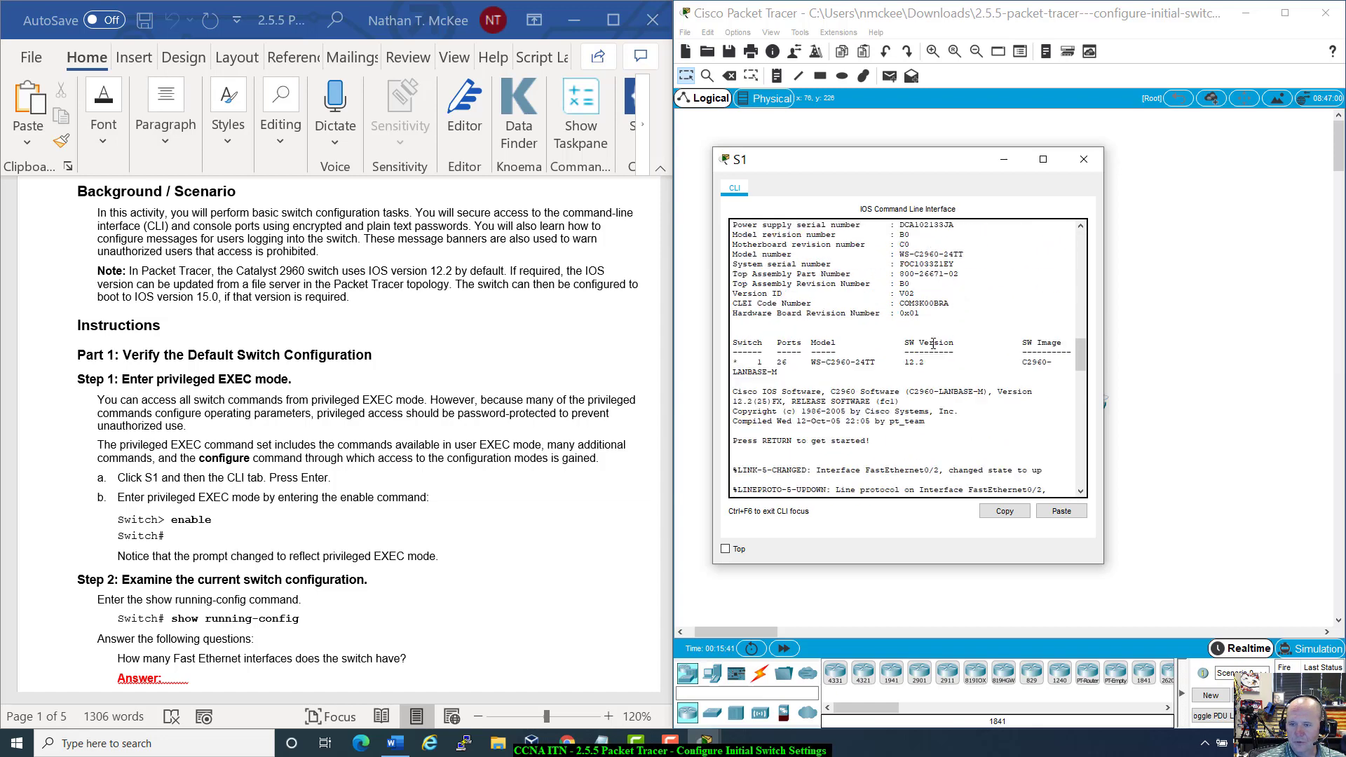
scroll(933, 343, down, 10)
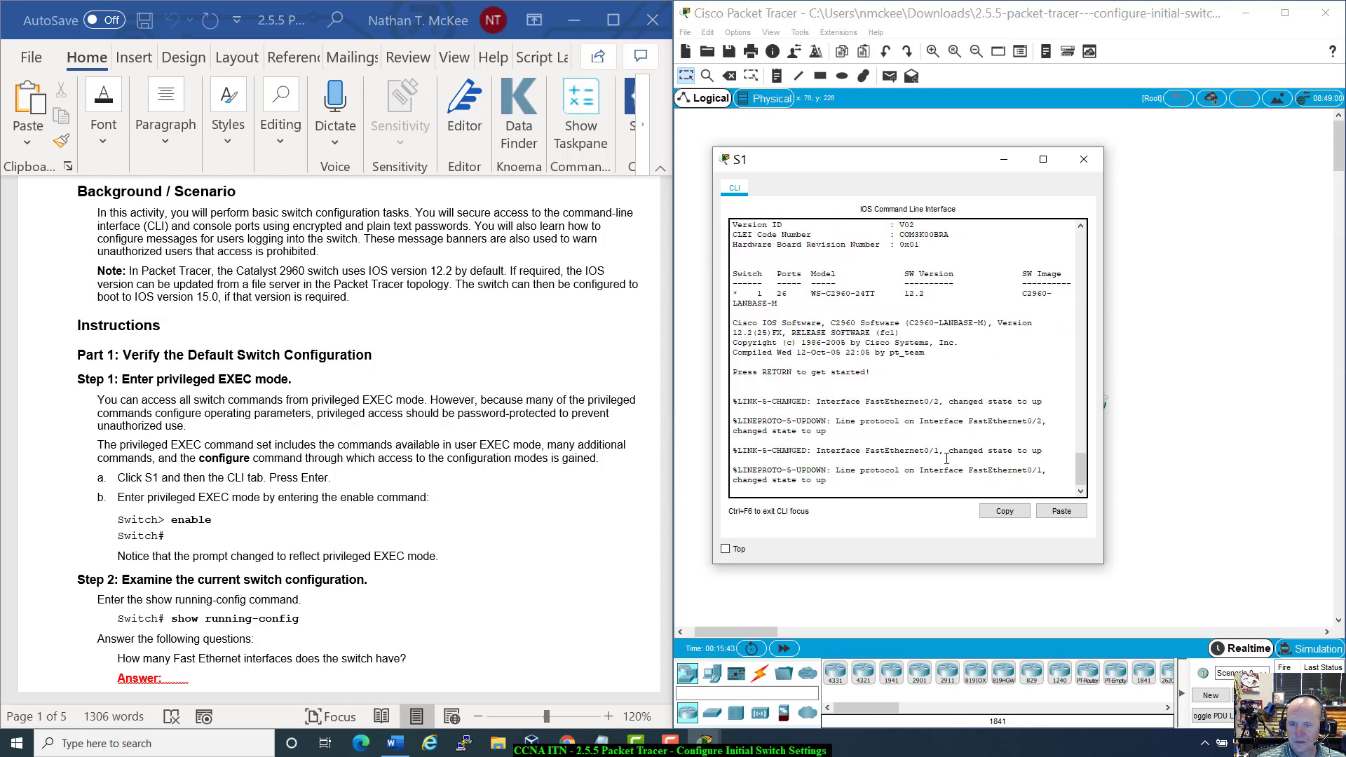
Step: Run enable on S1 to reach the Switch# prompt, then scroll the handout to the next questions
key(Return)
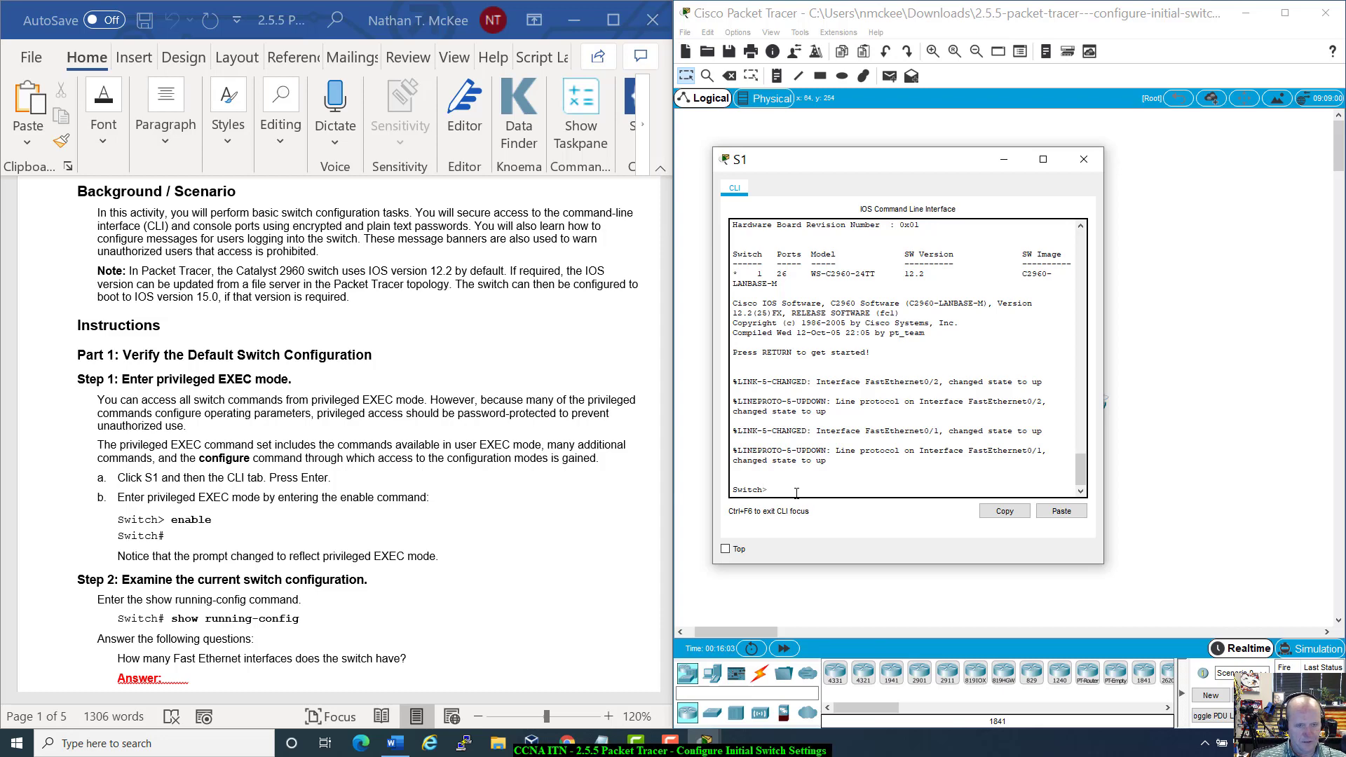
text(ble)
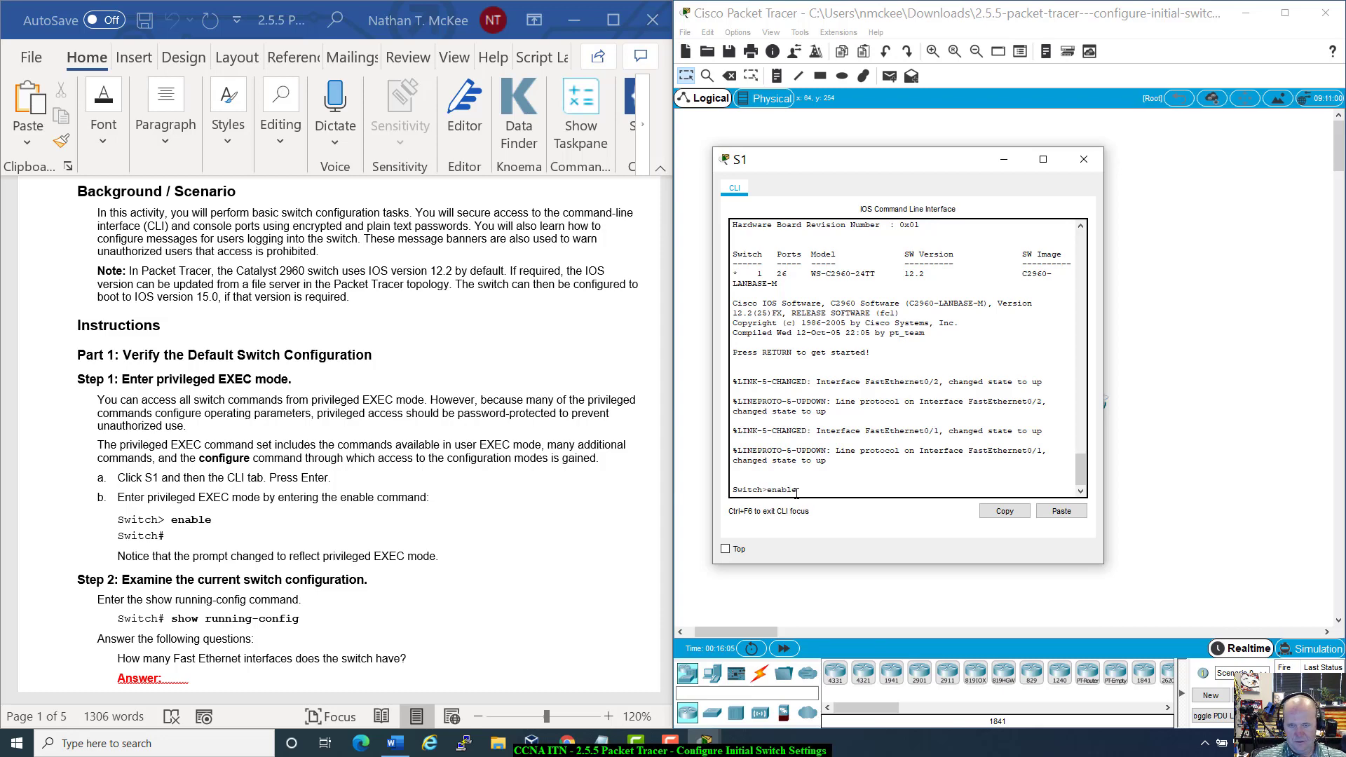
key(Return)
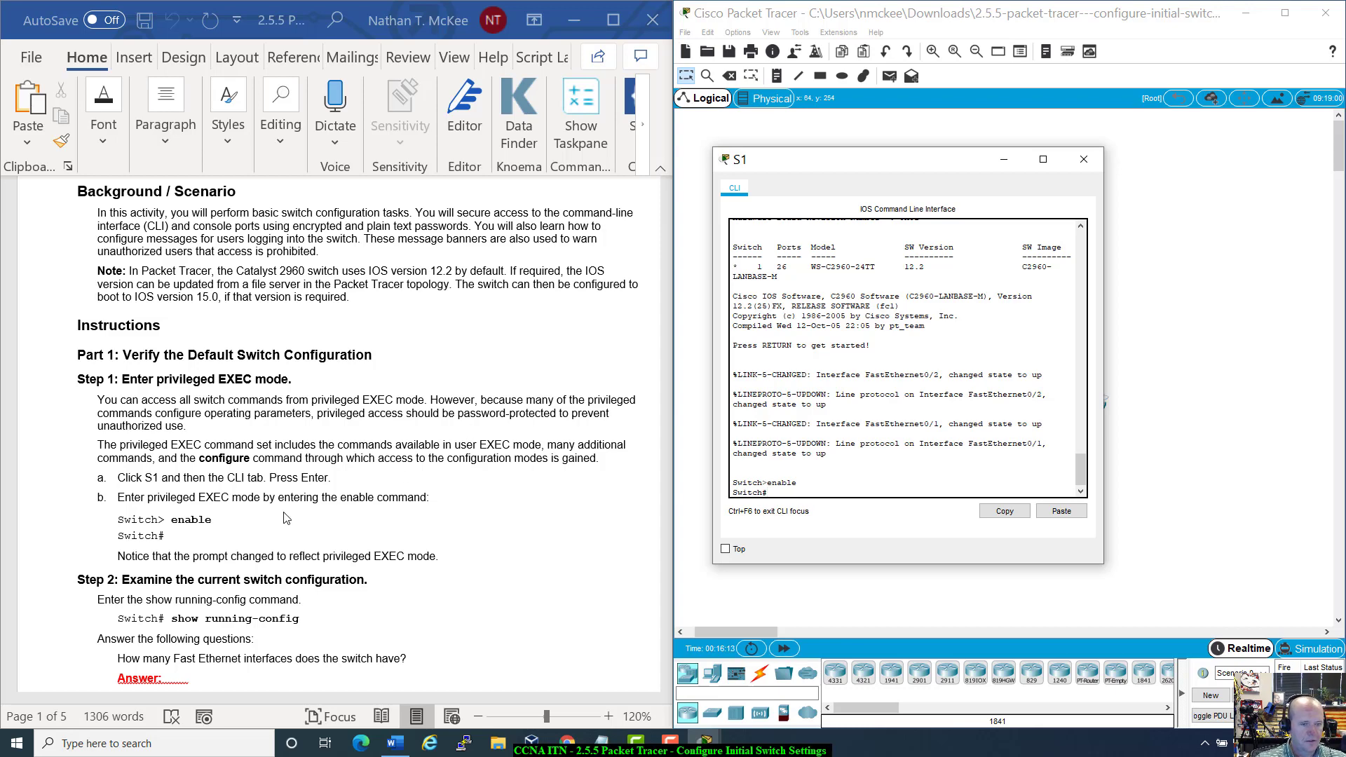
scroll(405, 589, down, 8)
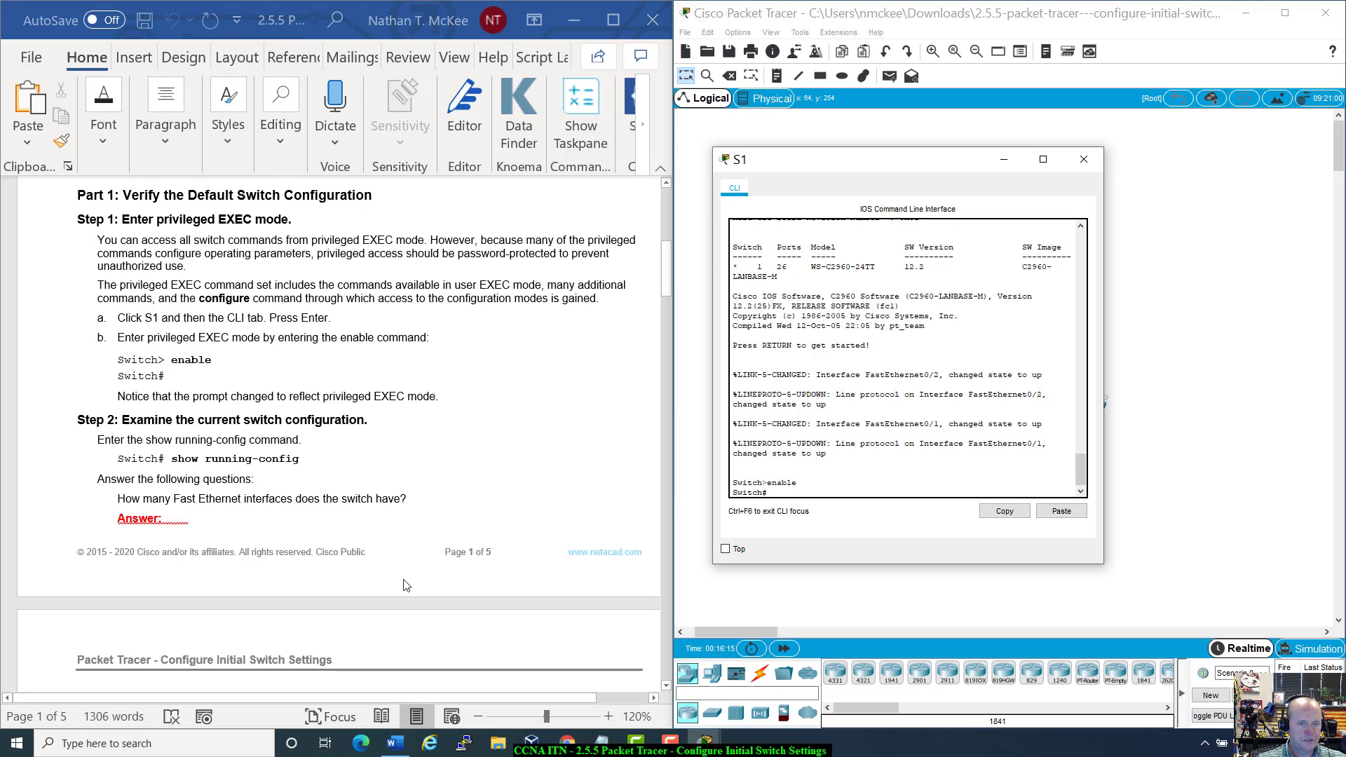
scroll(406, 586, down, 1)
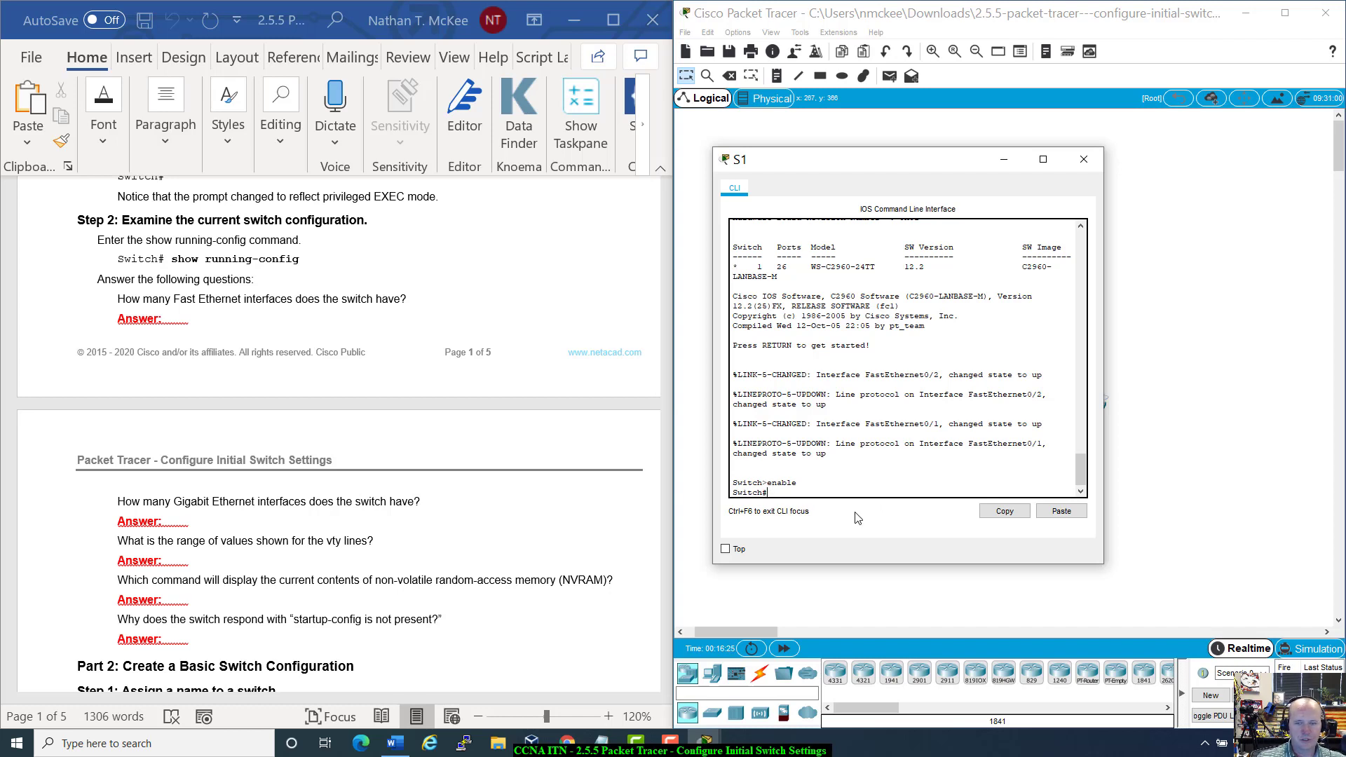
text(show run)
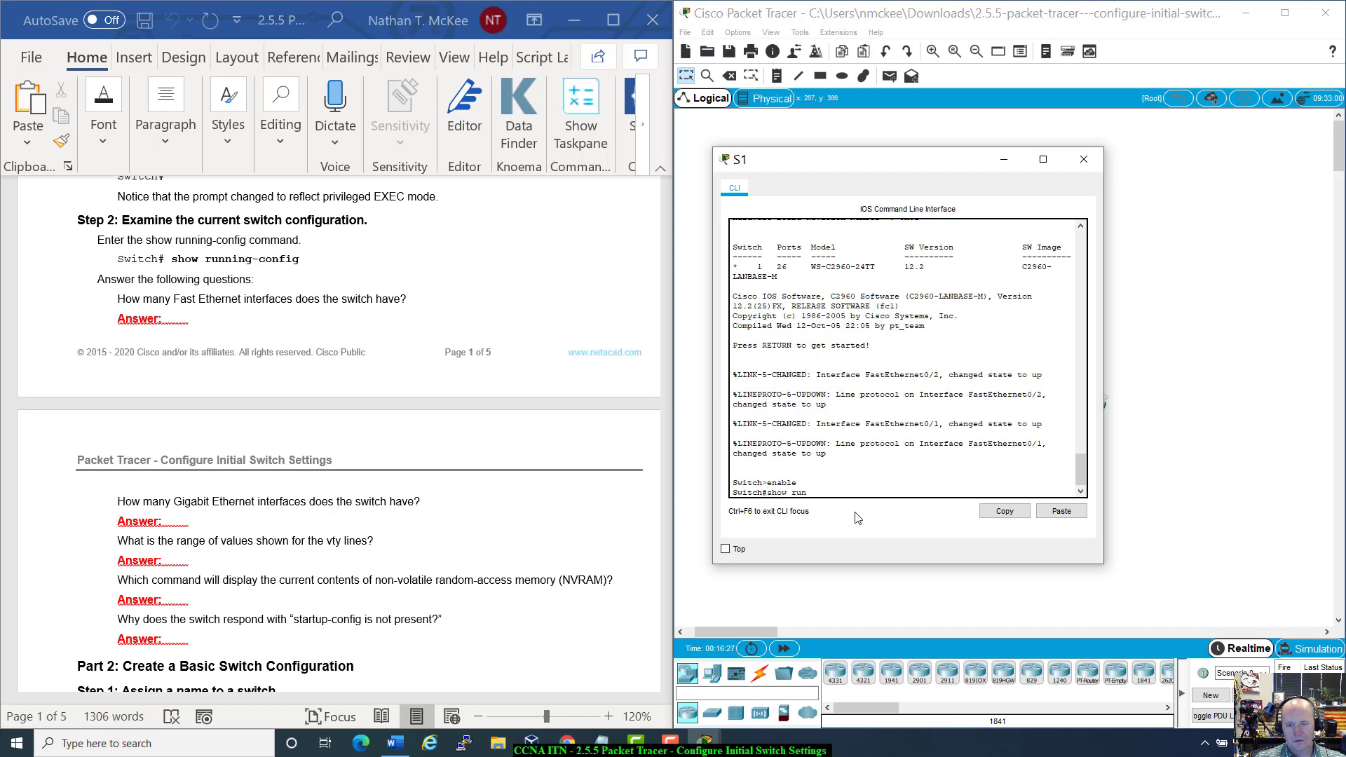
text(ning-co)
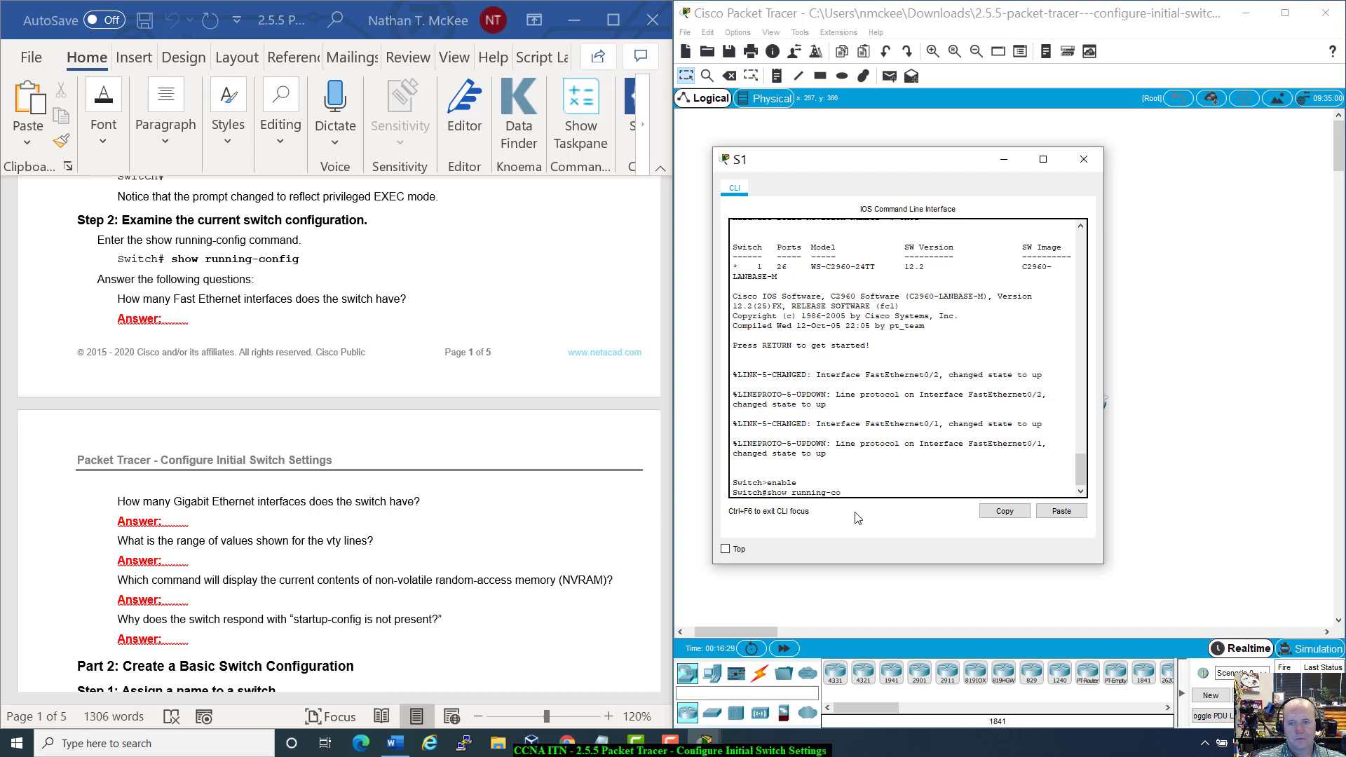
text(nfig)
key(Return)
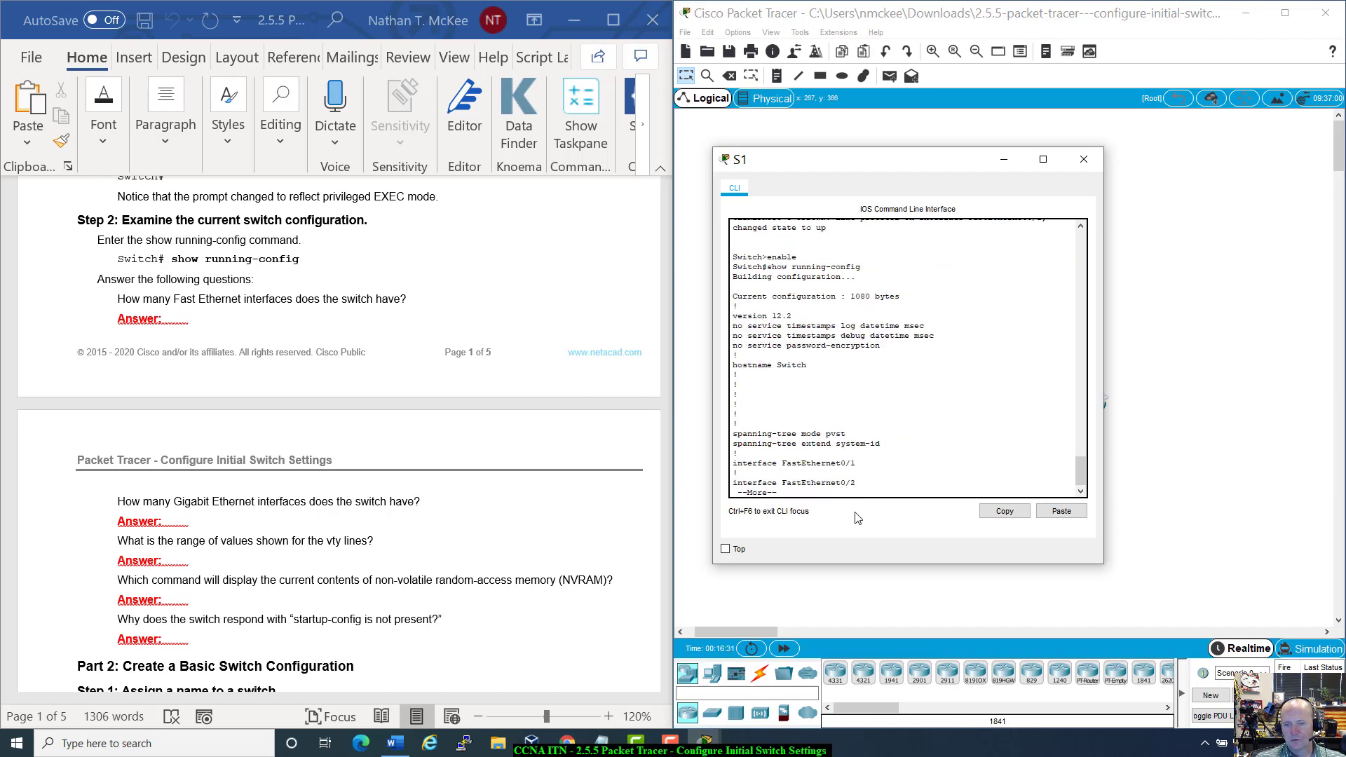
scroll(955, 356, up, 6)
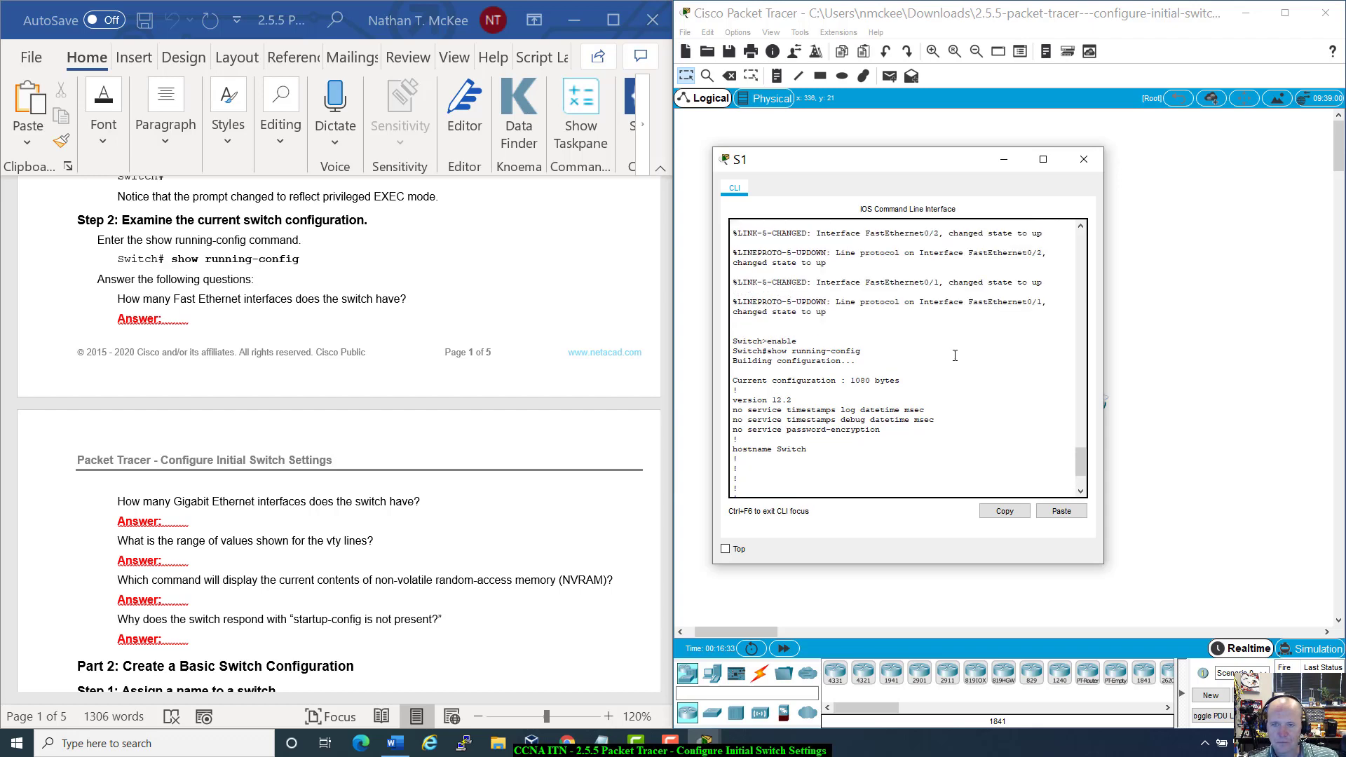
scroll(955, 357, up, 2)
scroll(955, 356, down, 7)
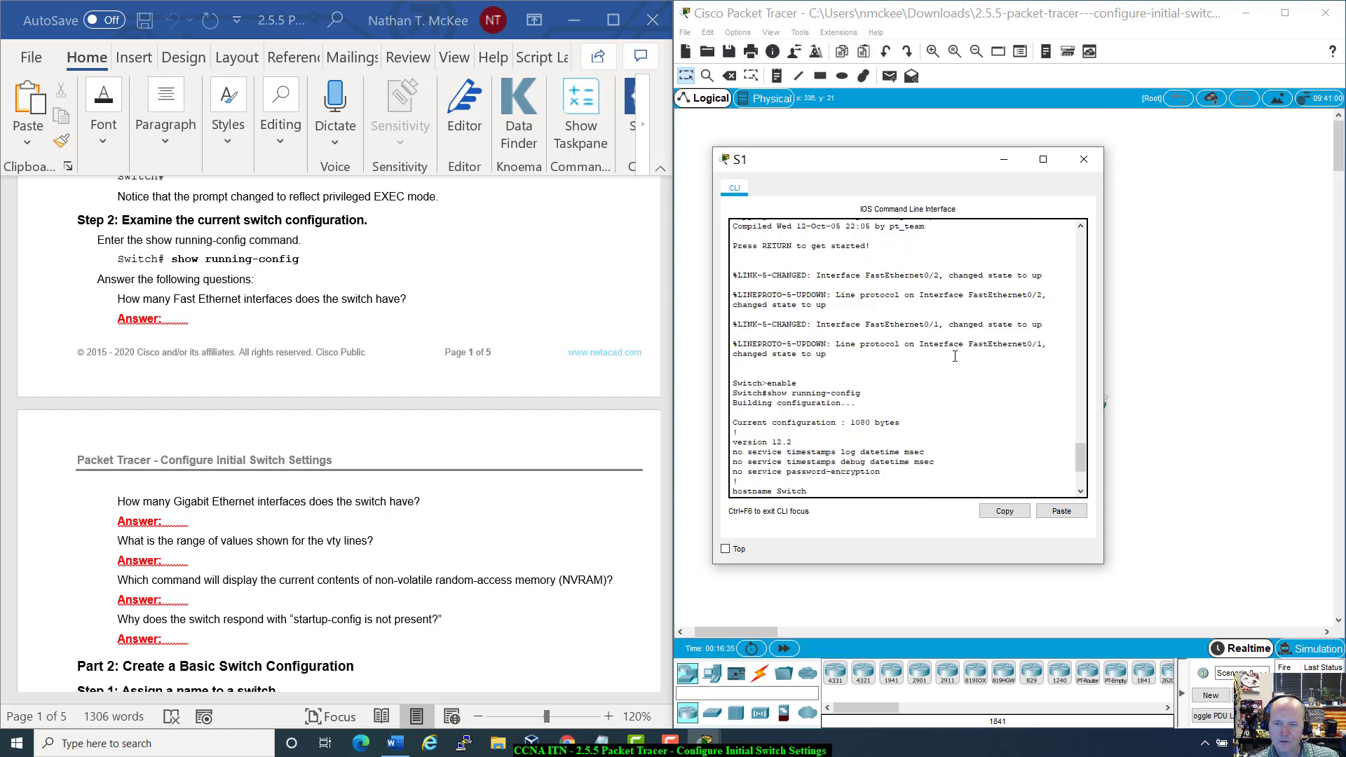
scroll(955, 356, up, 4)
scroll(955, 357, down, 5)
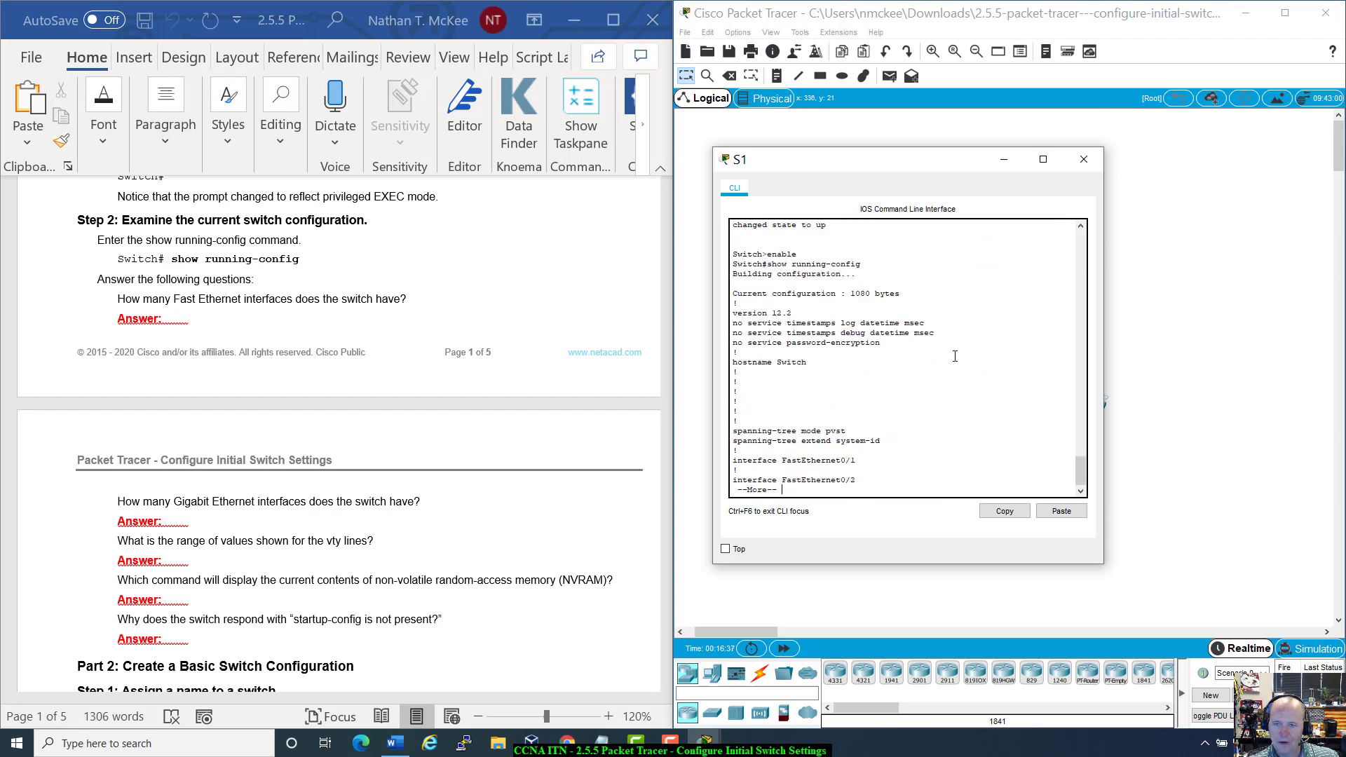
scroll(955, 356, up, 3)
scroll(955, 356, down, 1)
scroll(955, 356, up, 7)
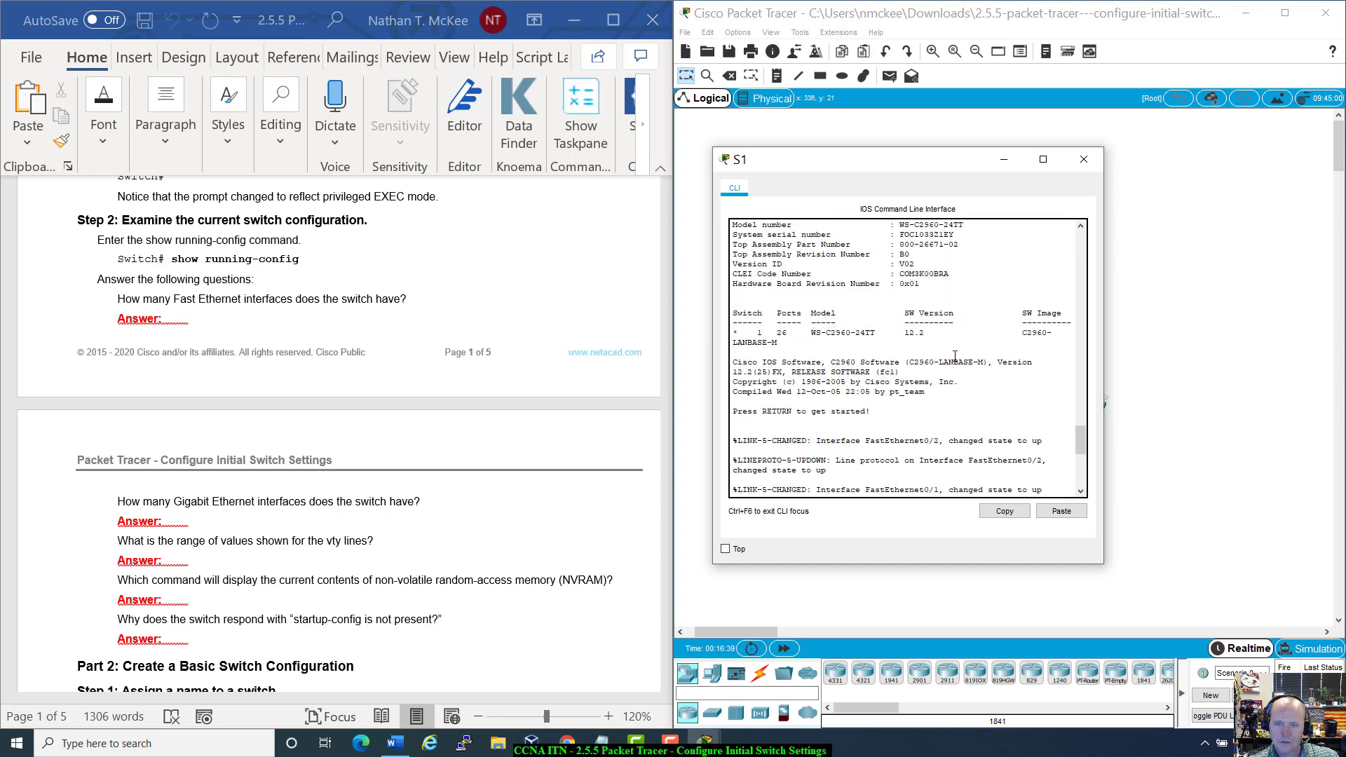
scroll(955, 357, down, 4)
scroll(955, 356, down, 3)
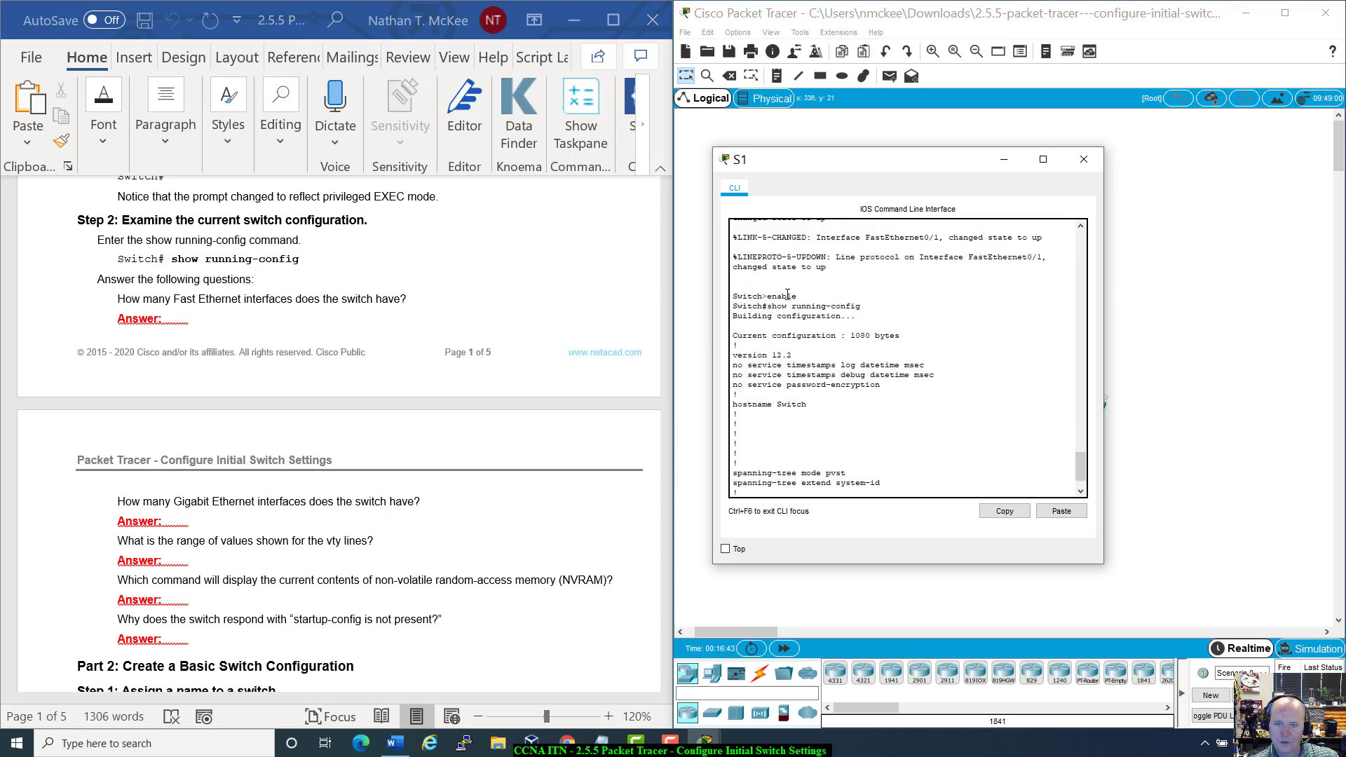
drag(733, 295, 865, 307)
click(872, 306)
drag(767, 307, 875, 305)
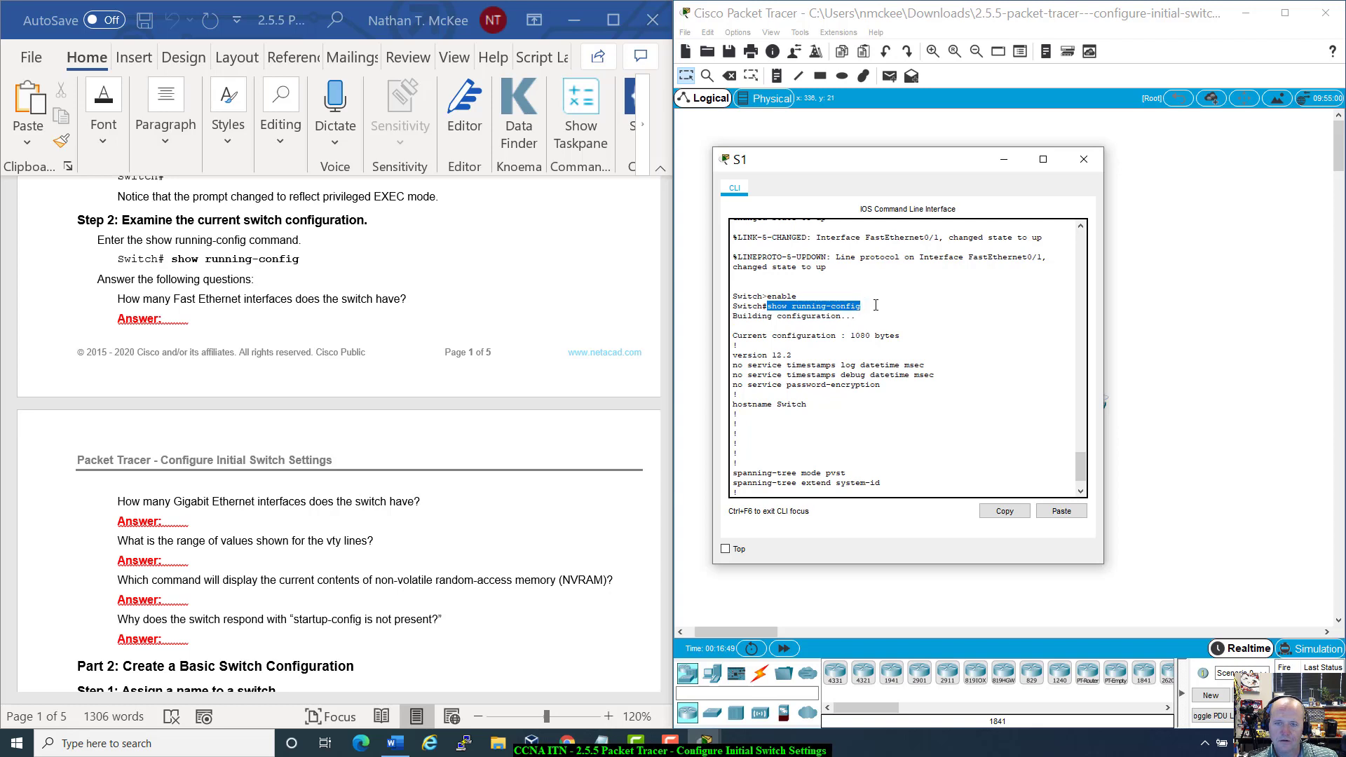
drag(733, 317, 859, 326)
click(881, 322)
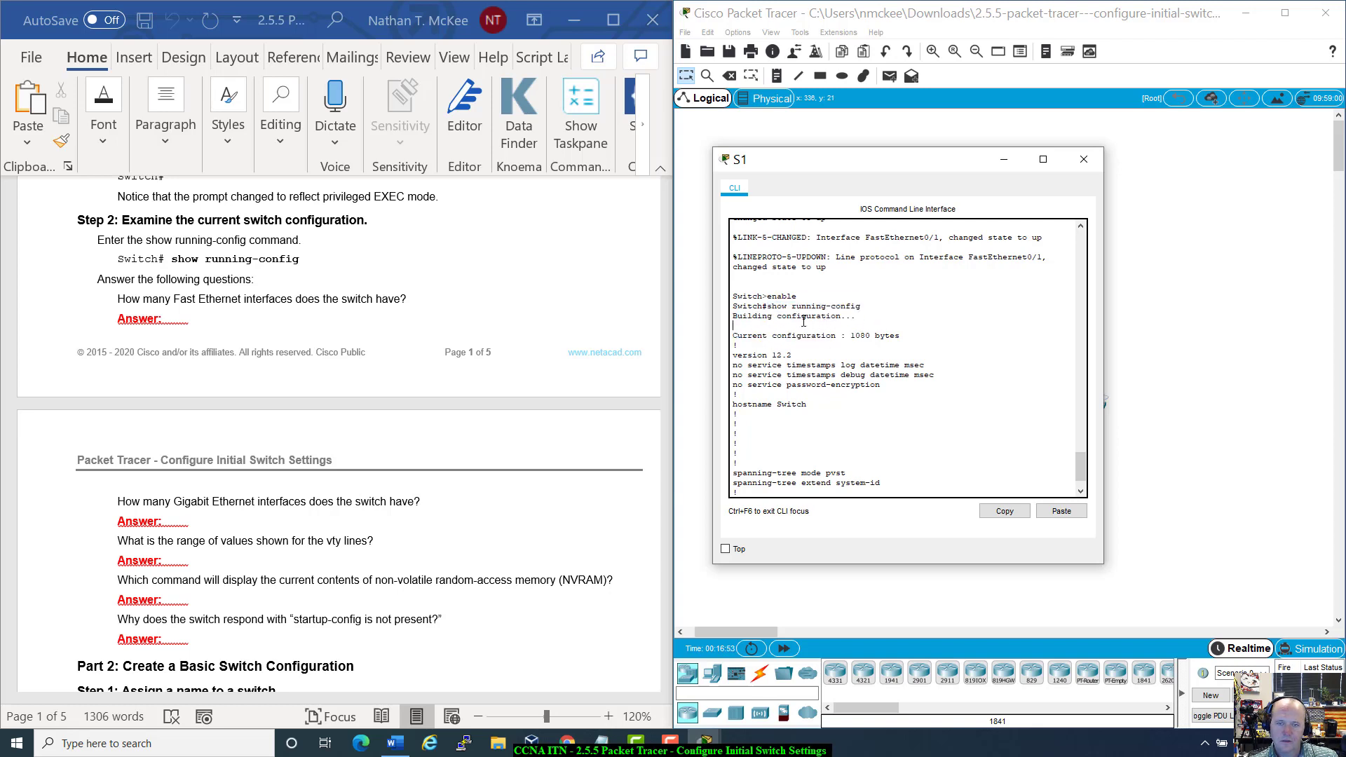
drag(852, 339, 902, 340)
click(905, 341)
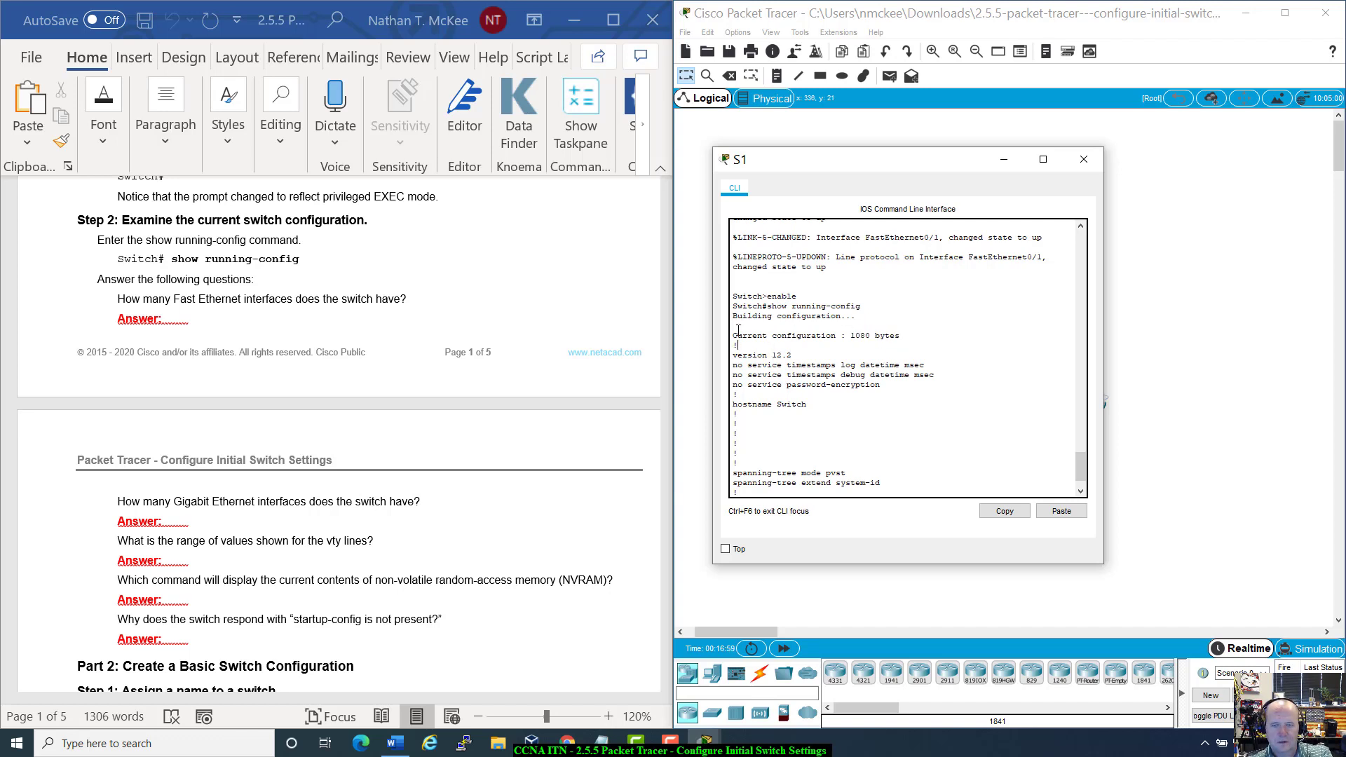
drag(738, 335, 949, 374)
drag(733, 384, 906, 505)
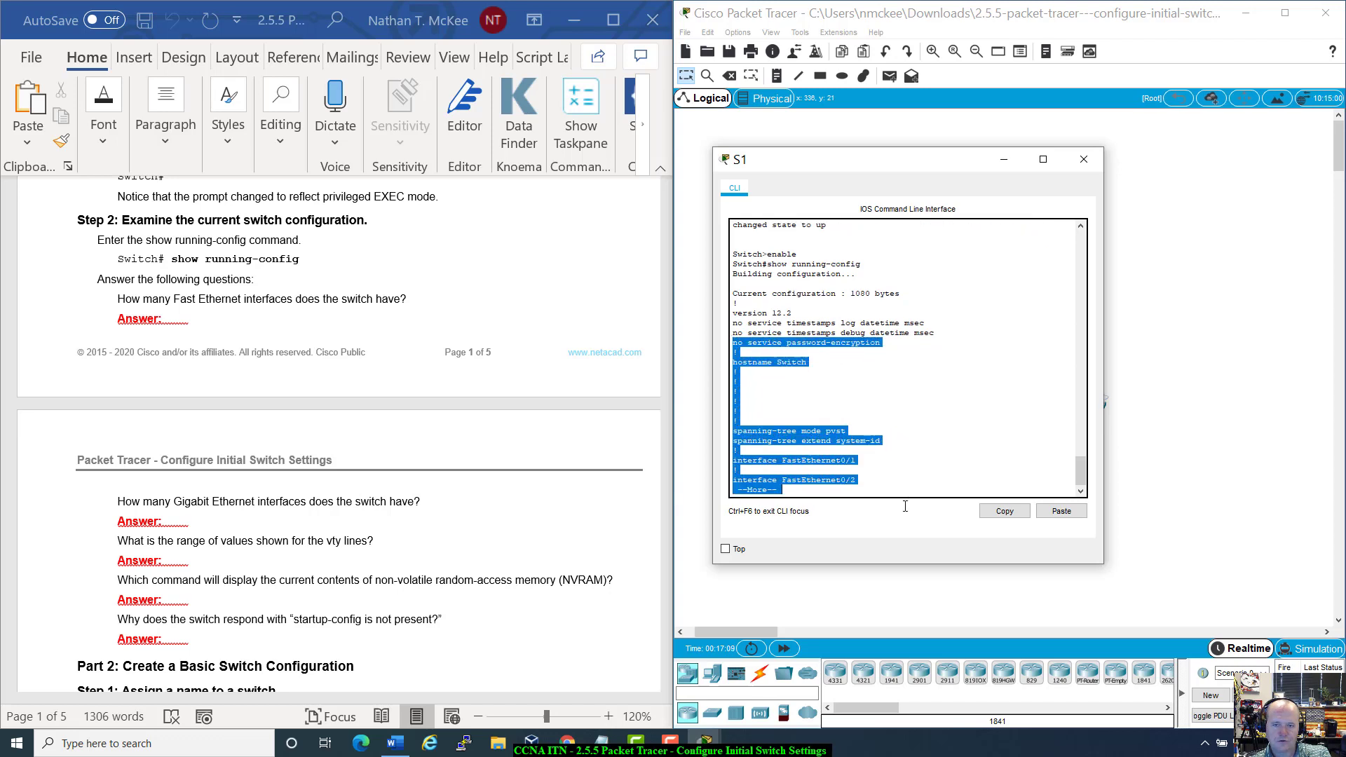
Step: Page through S1's running-config, marking the FastEthernet0/1 through FastEthernet0/24 interface entries
click(767, 491)
key(space)
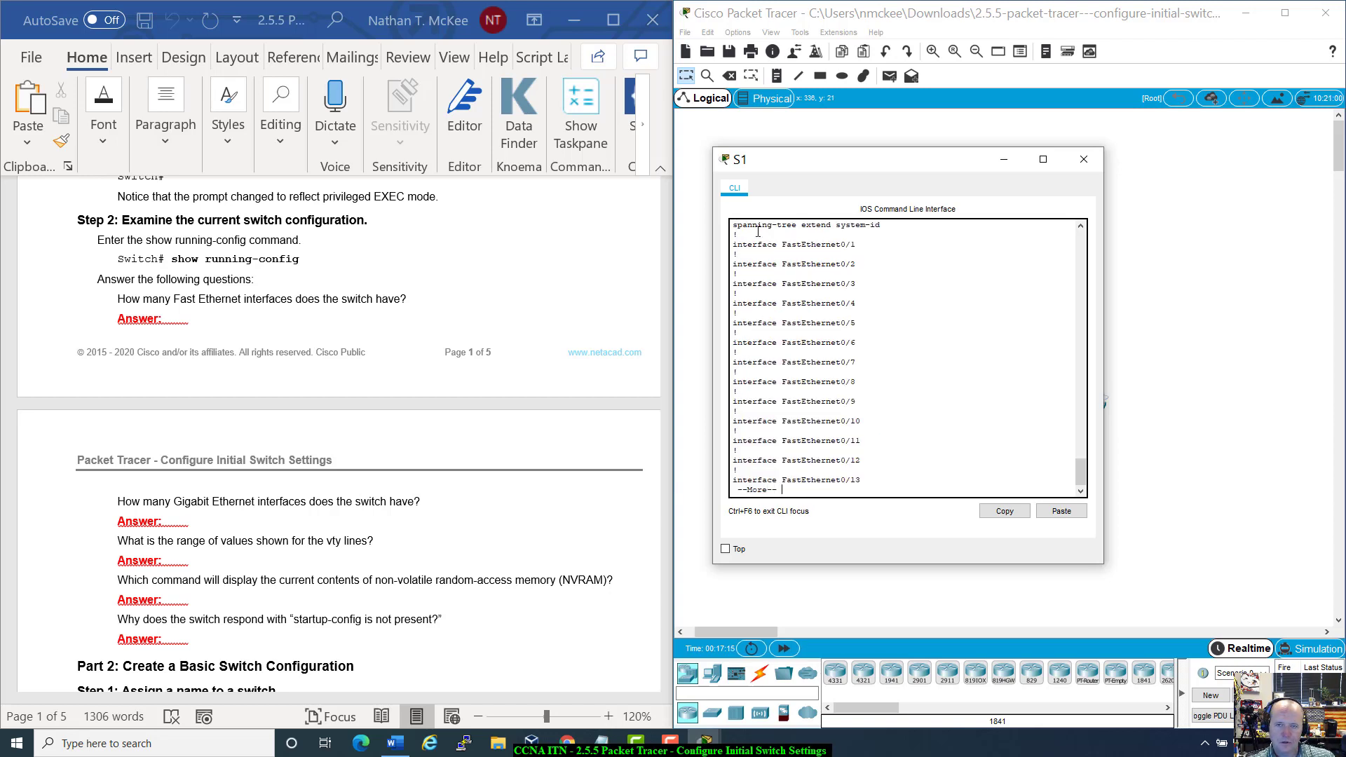
scroll(775, 443, up, 3)
drag(734, 286, 864, 484)
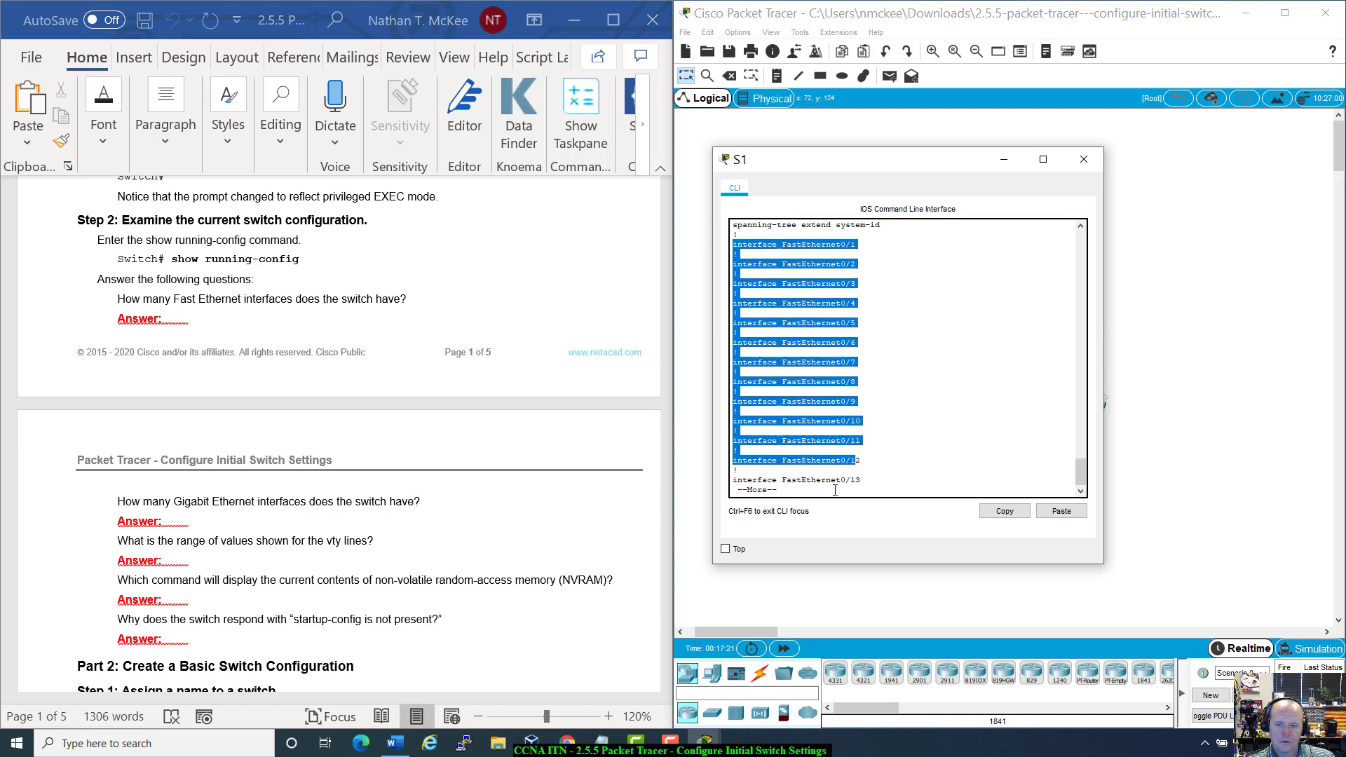
click(831, 483)
key(space)
scroll(831, 483, up, 10)
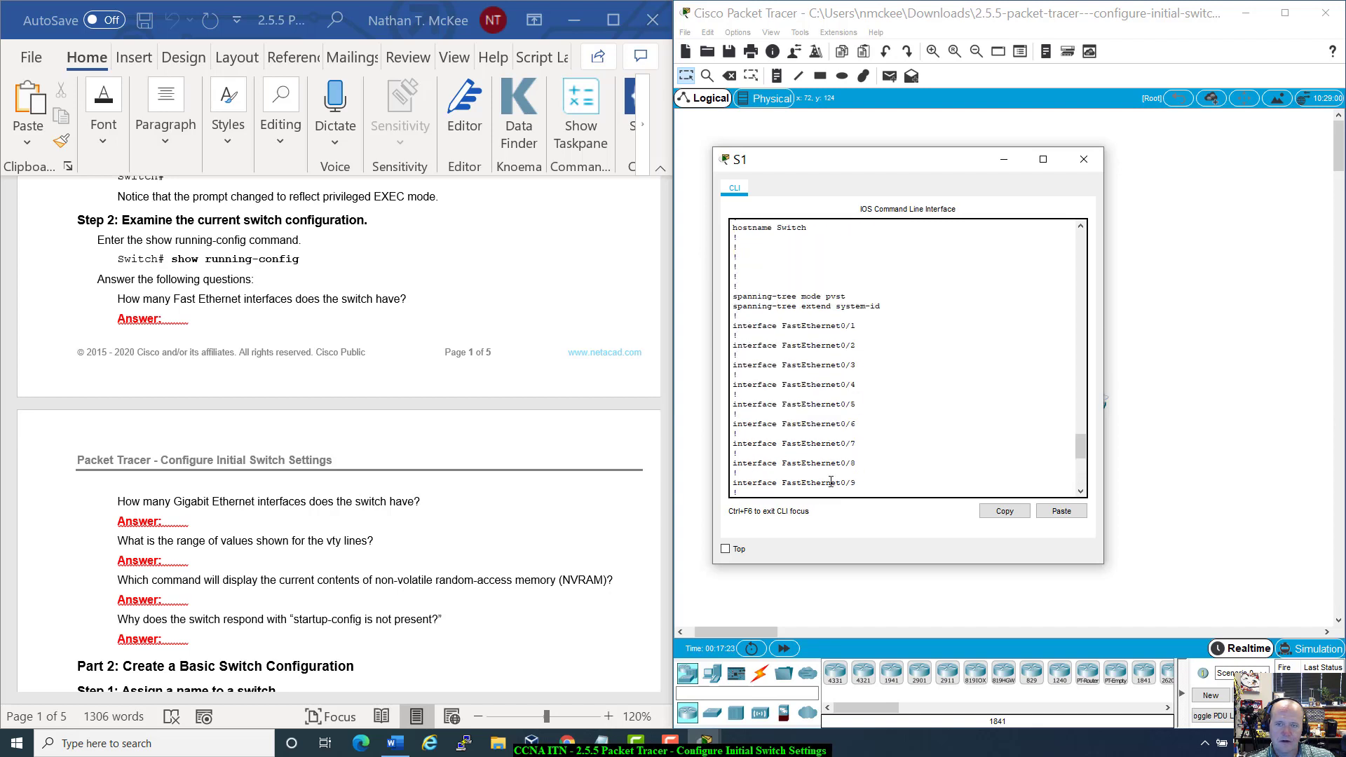
drag(839, 328, 863, 333)
click(863, 333)
scroll(843, 350, down, 3)
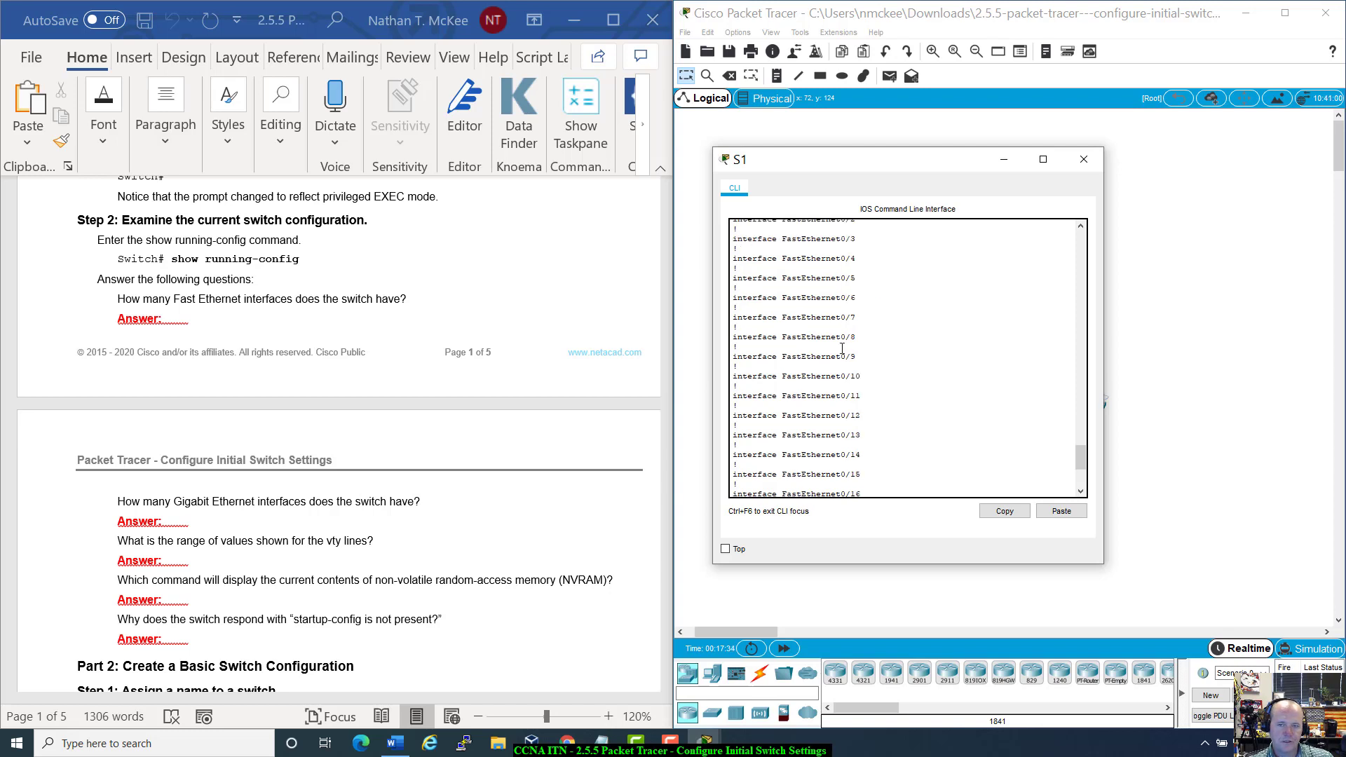
scroll(843, 350, up, 3)
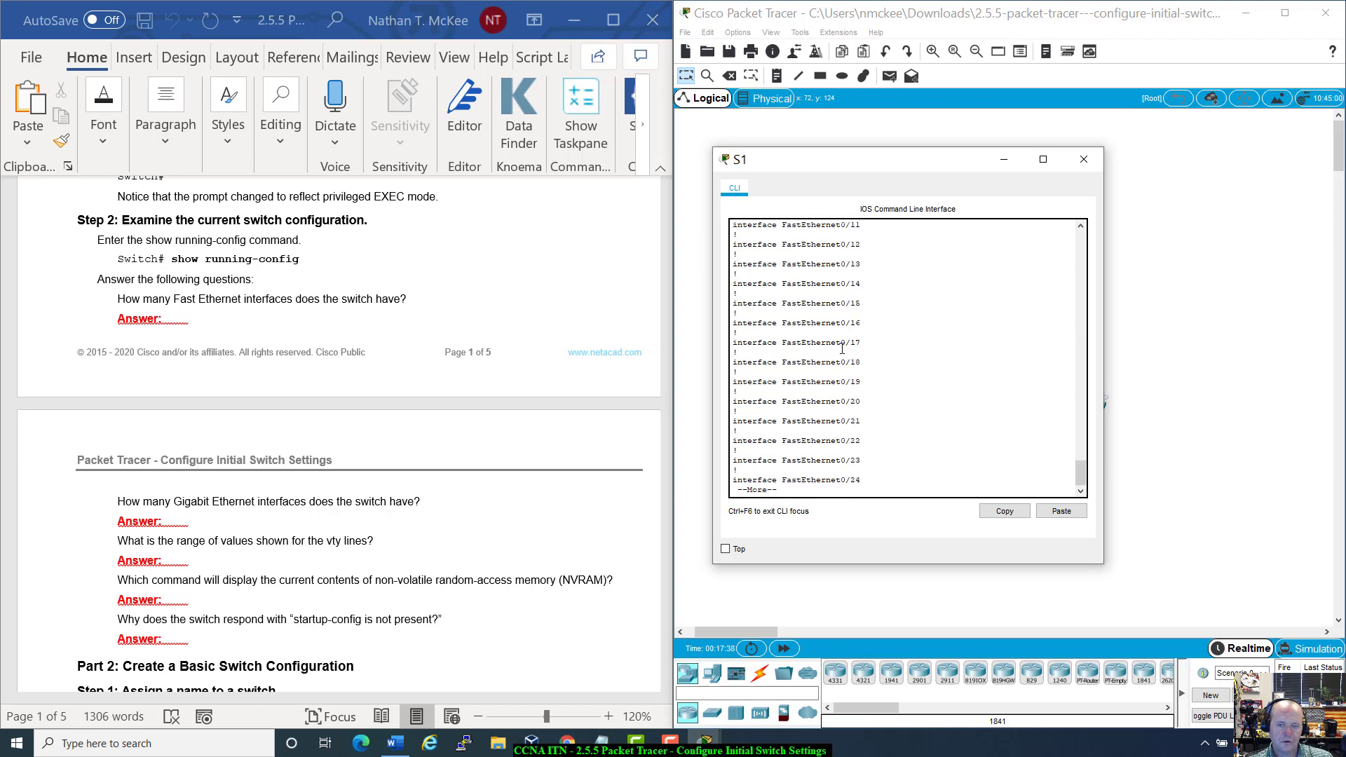
drag(820, 480, 877, 483)
Step: Page to the end of the config, marking GigabitEthernet0/1, the 'end' line and the Switch# prompt
key(space)
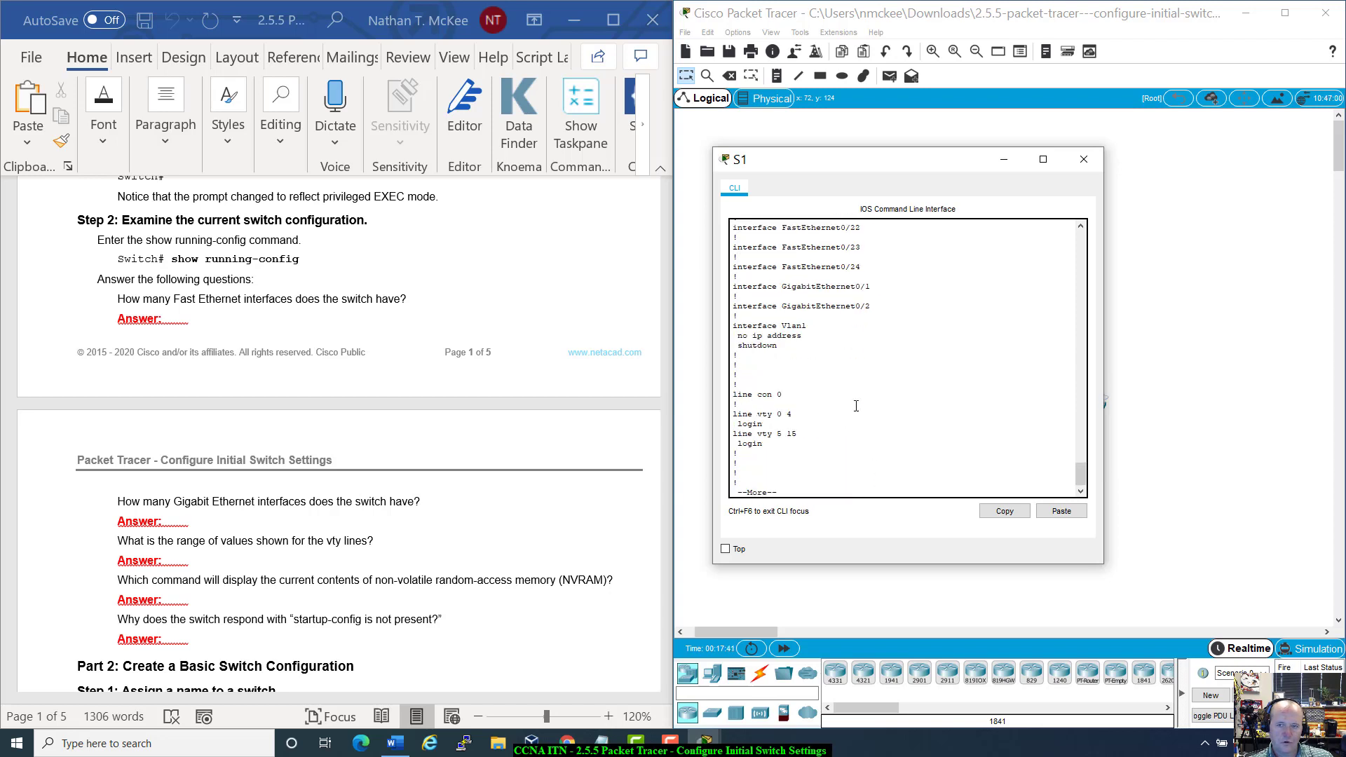
drag(733, 286, 870, 288)
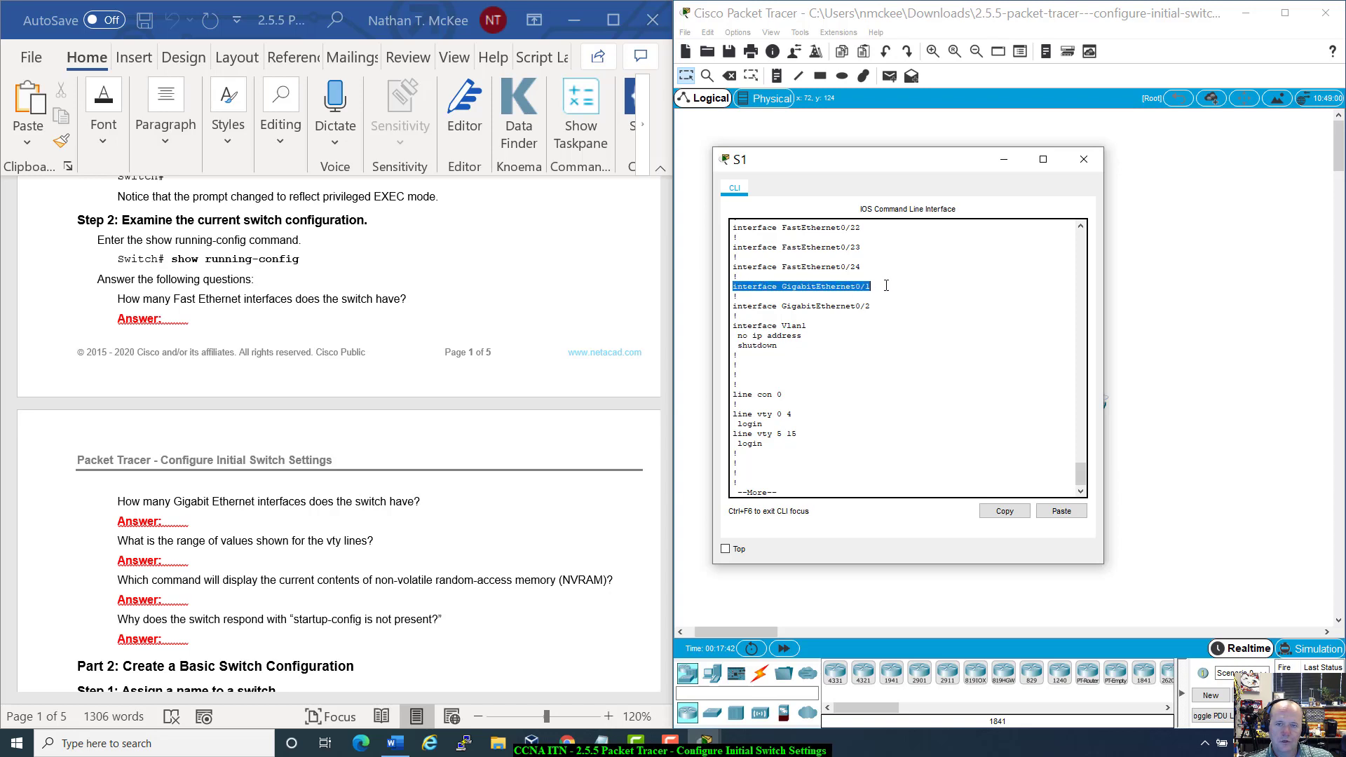
drag(777, 267, 883, 267)
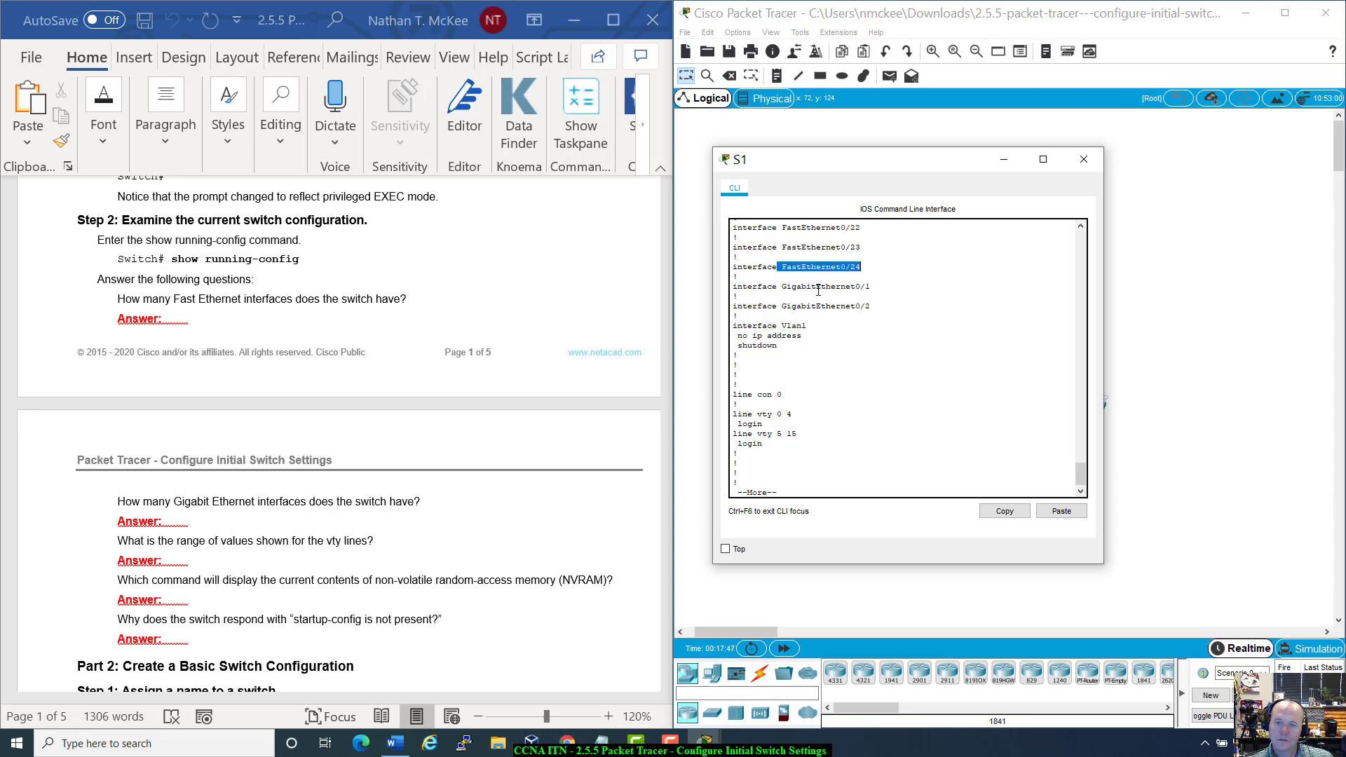
click(782, 284)
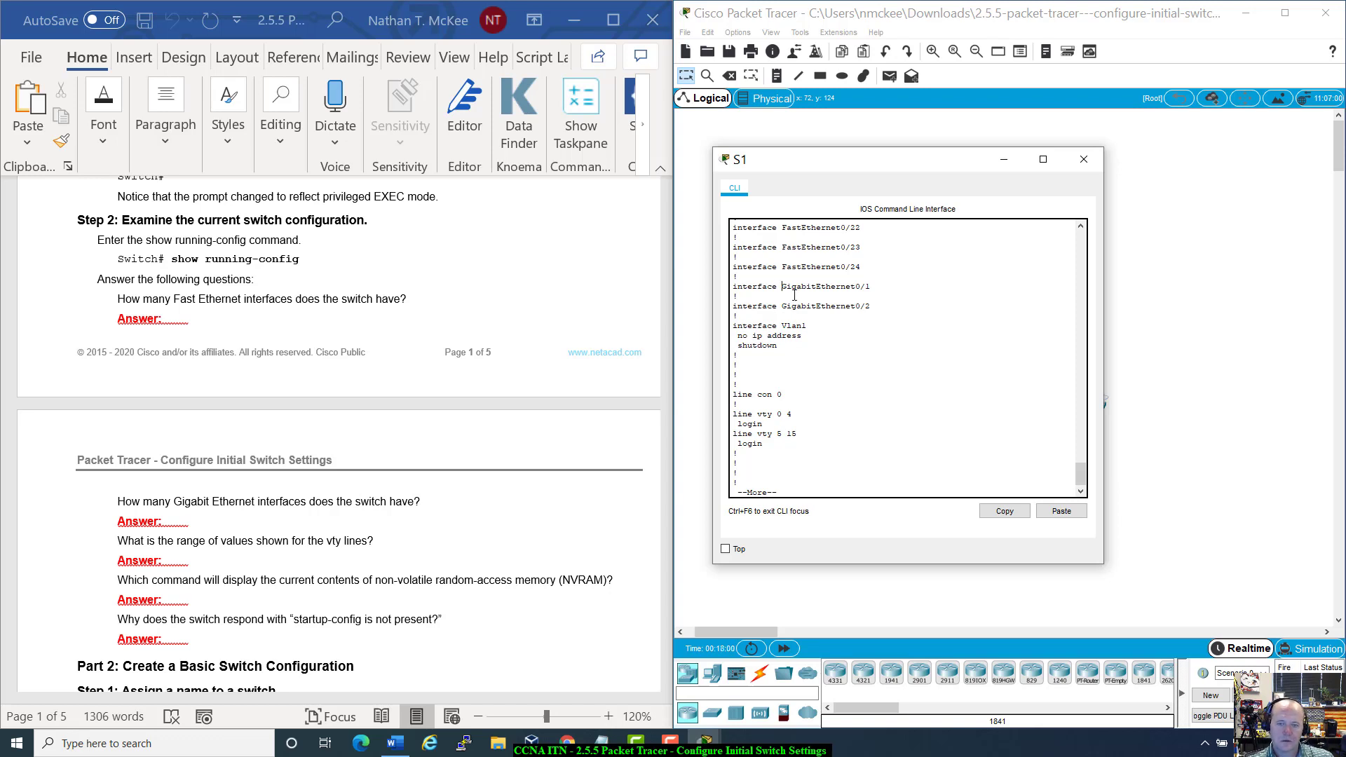
scroll(771, 379, down, 1)
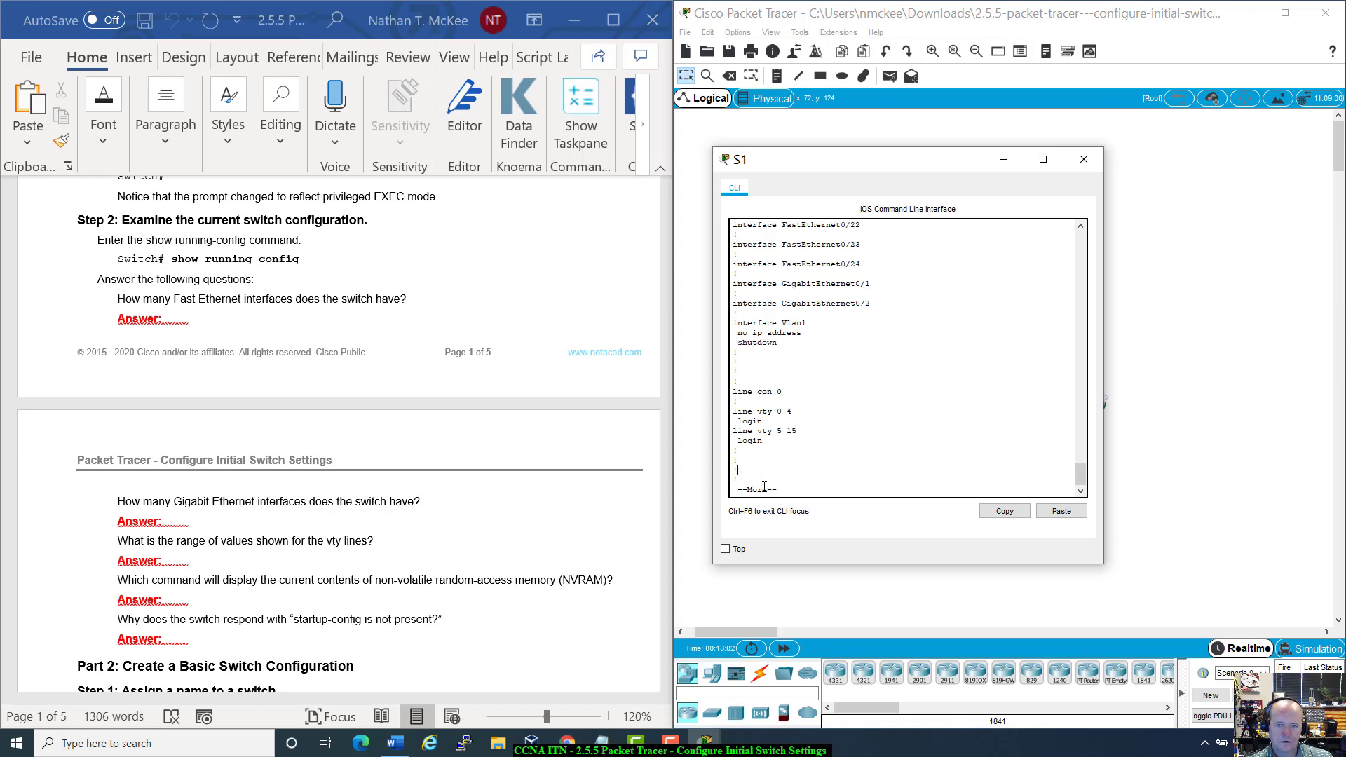
key(space)
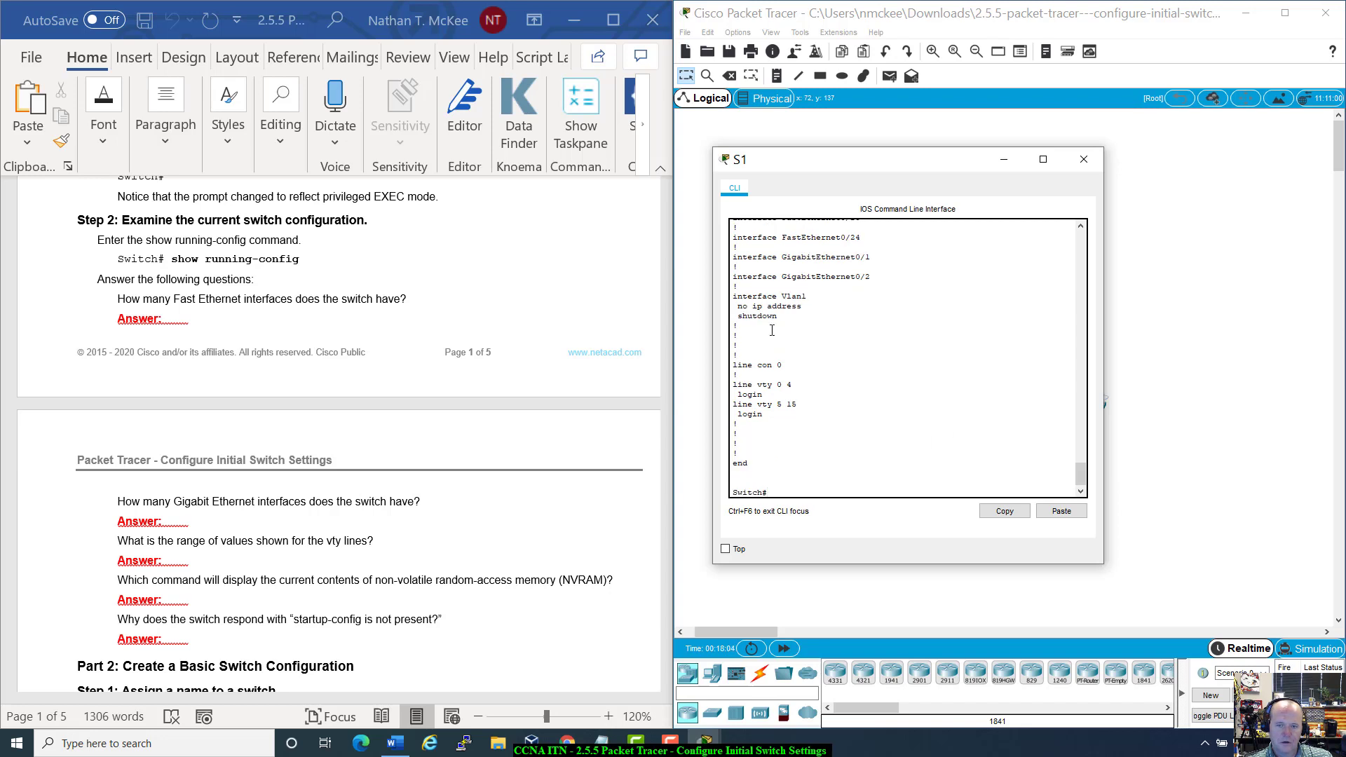
drag(737, 467, 767, 469)
click(774, 479)
drag(730, 493, 787, 497)
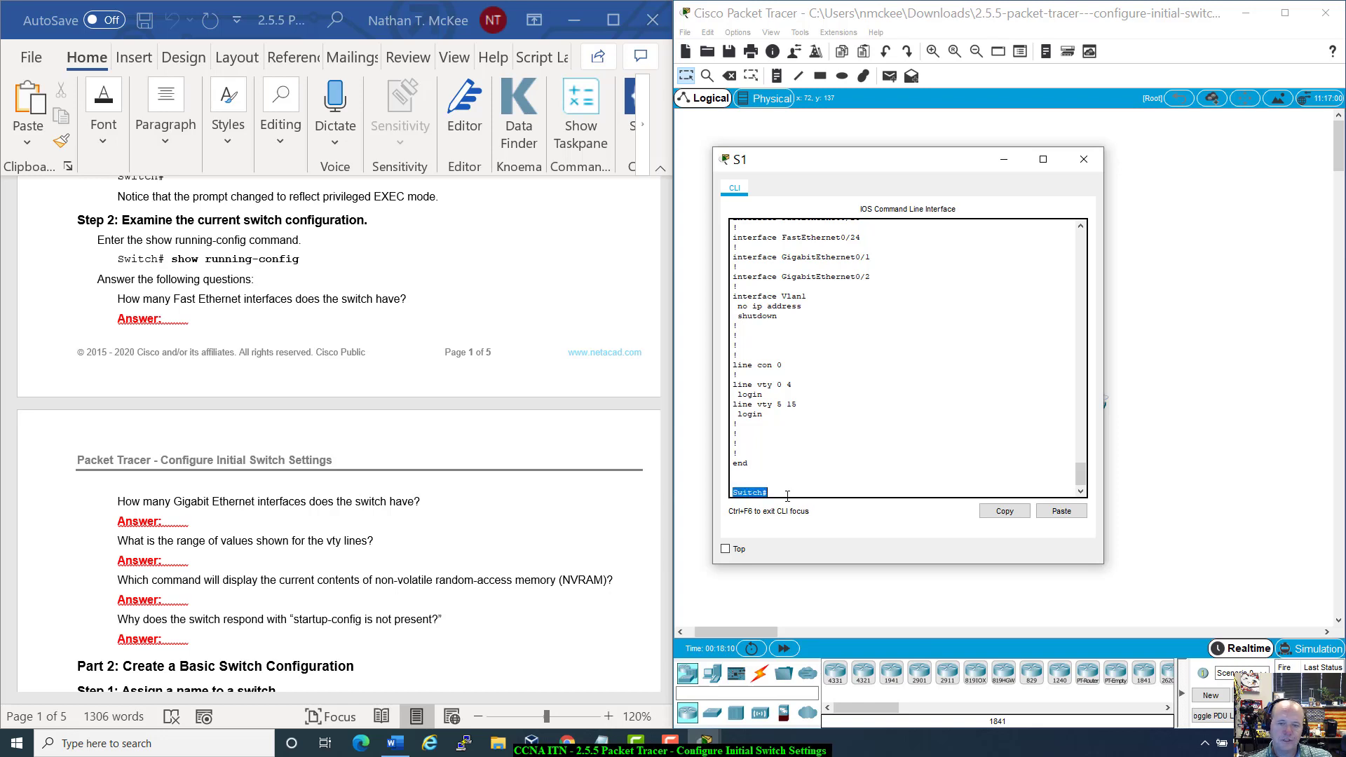
click(788, 497)
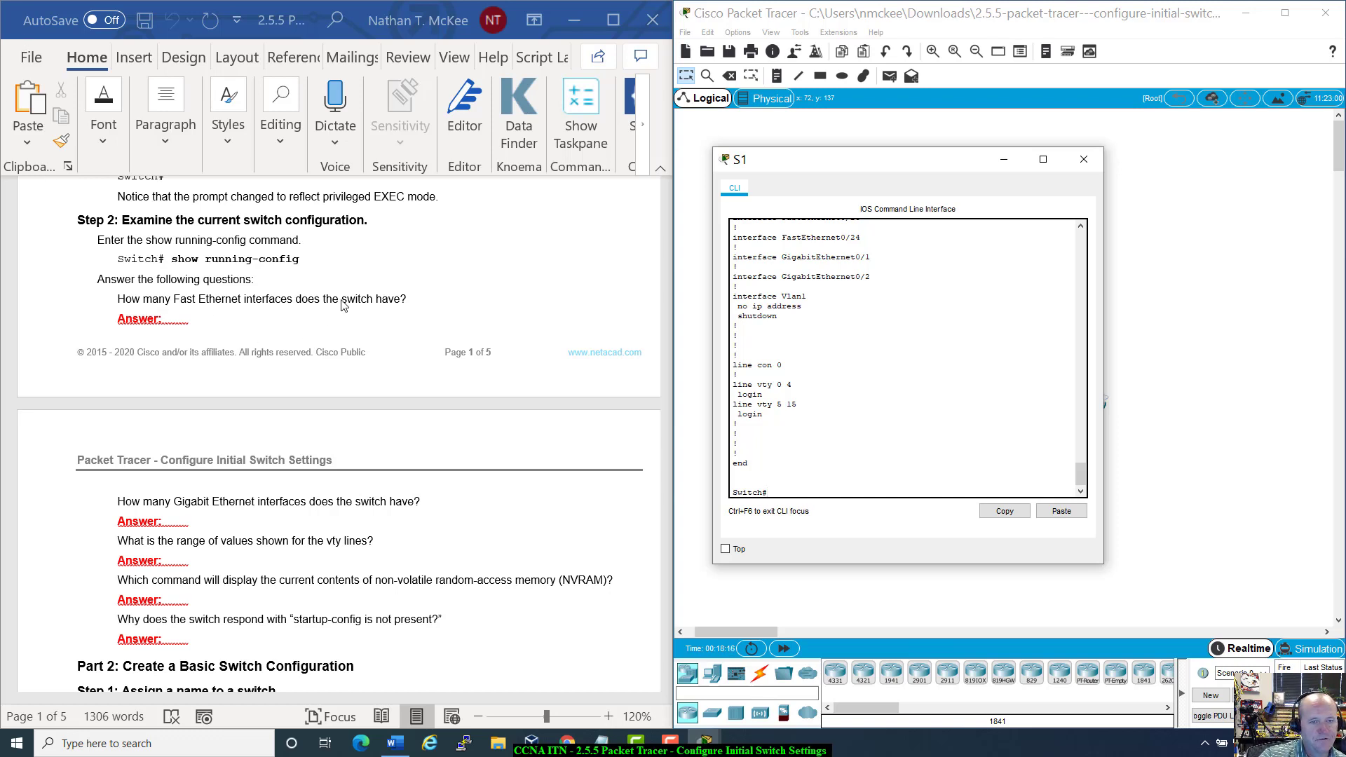
Step: Scroll back to review the two GigabitEthernet interfaces and the line vty 0 4 login settings
scroll(796, 369, up, 5)
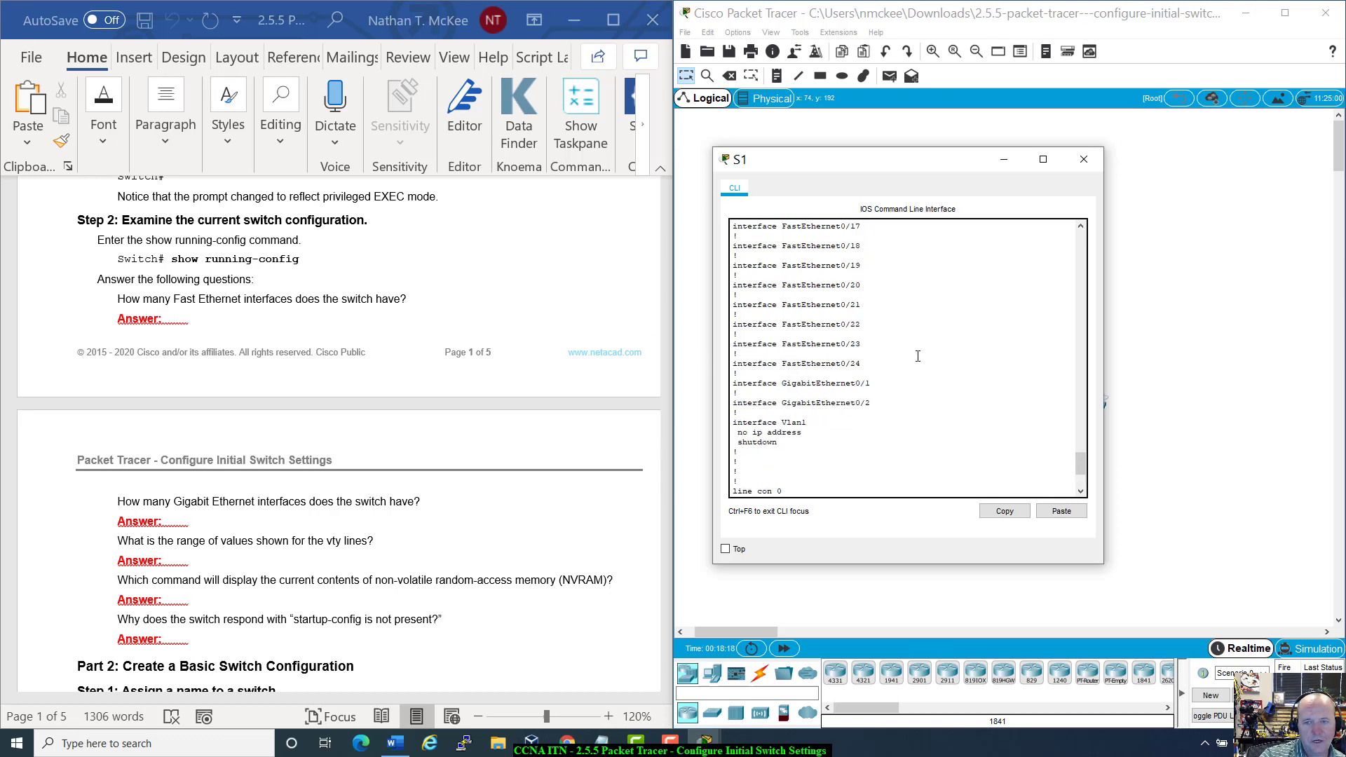
drag(872, 360, 735, 359)
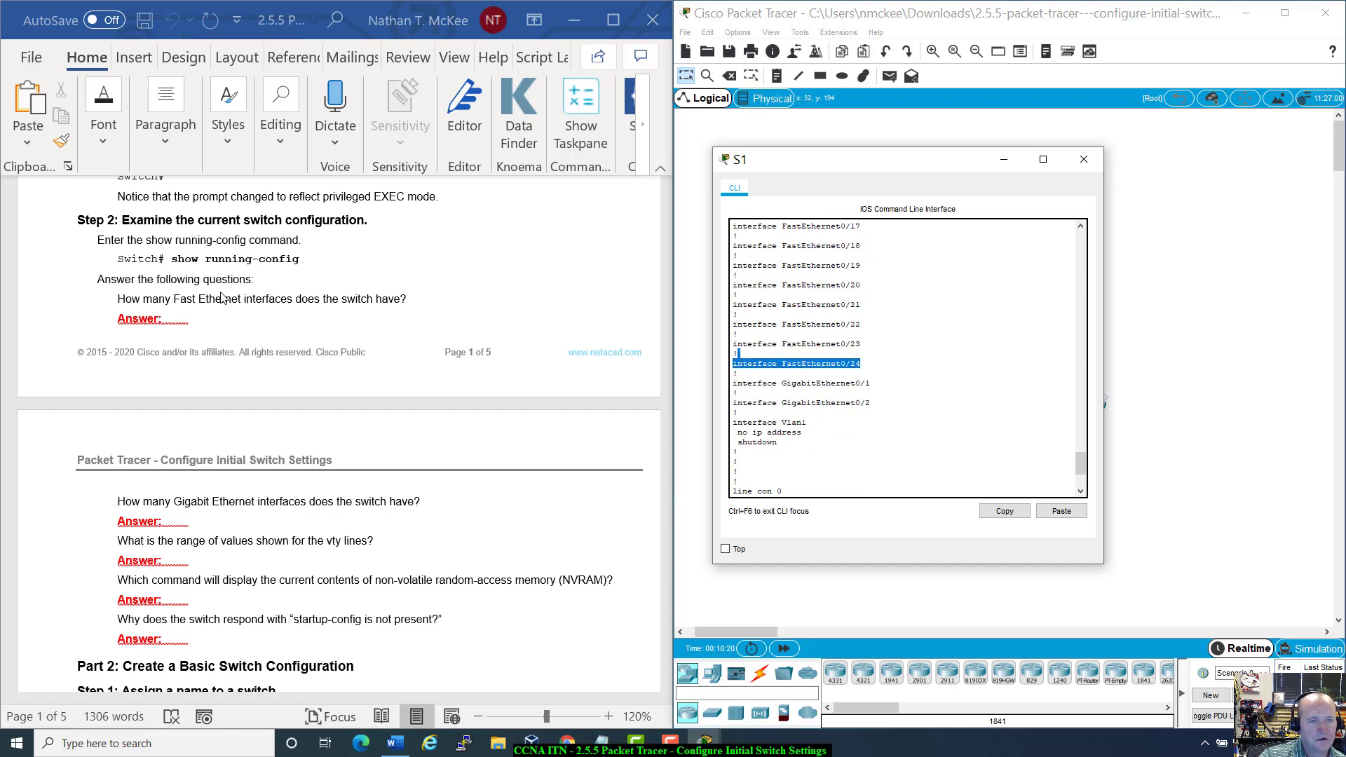
scroll(222, 297, down, 2)
scroll(221, 297, down, 1)
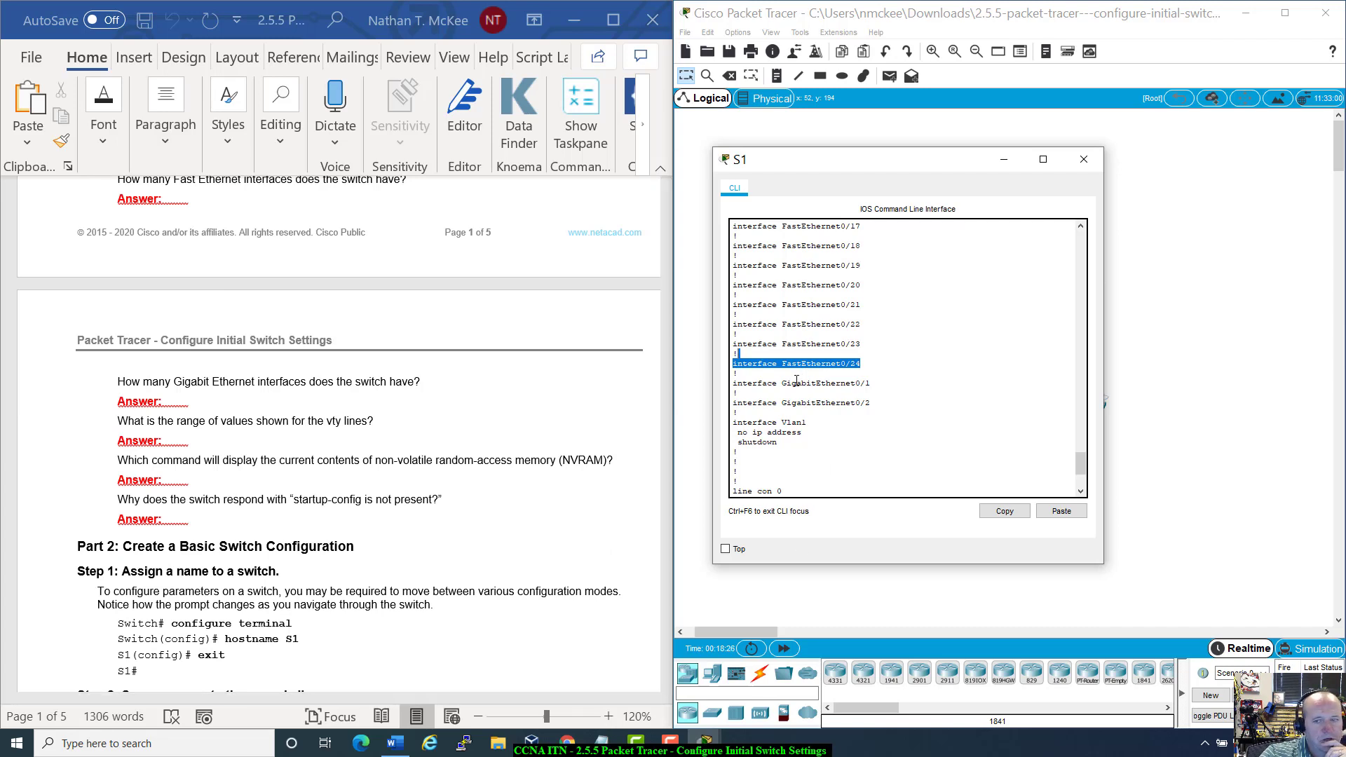
drag(792, 384, 900, 404)
click(899, 405)
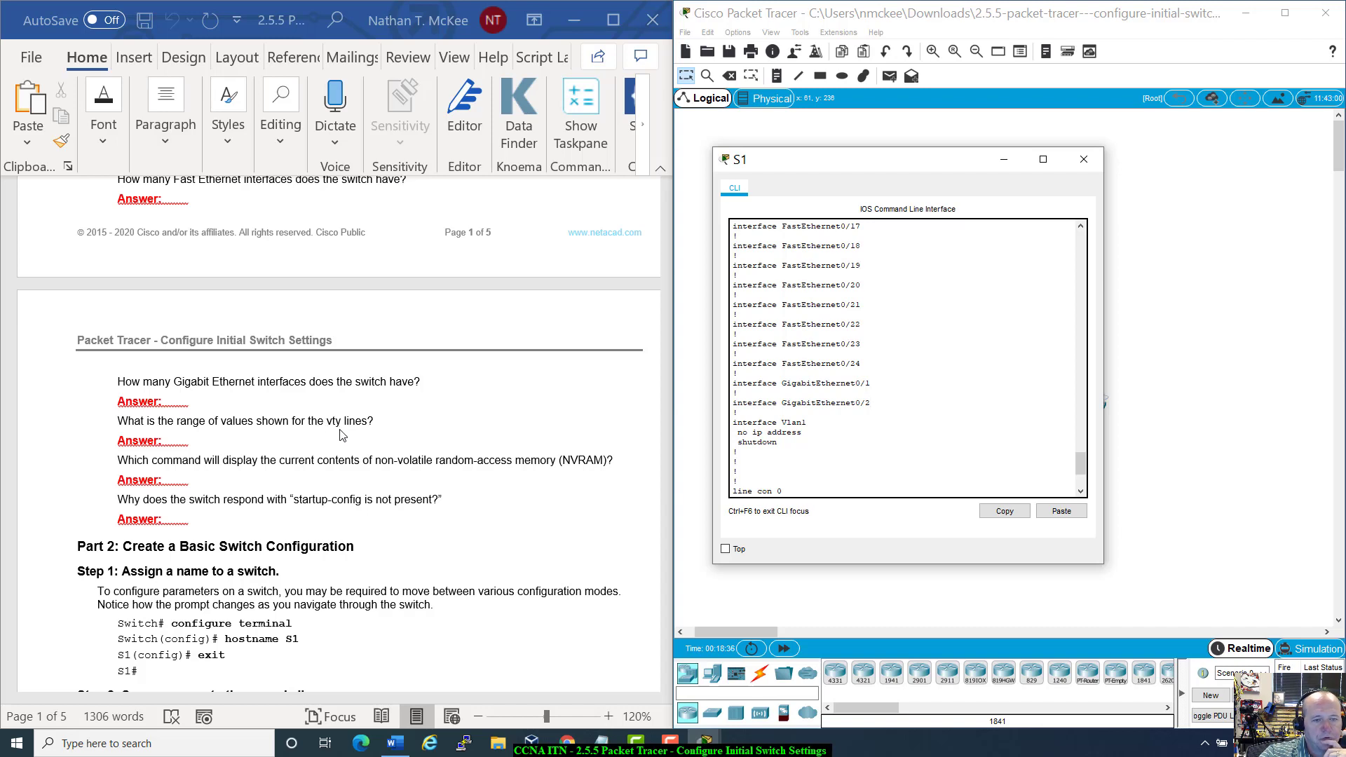
scroll(981, 436, down, 4)
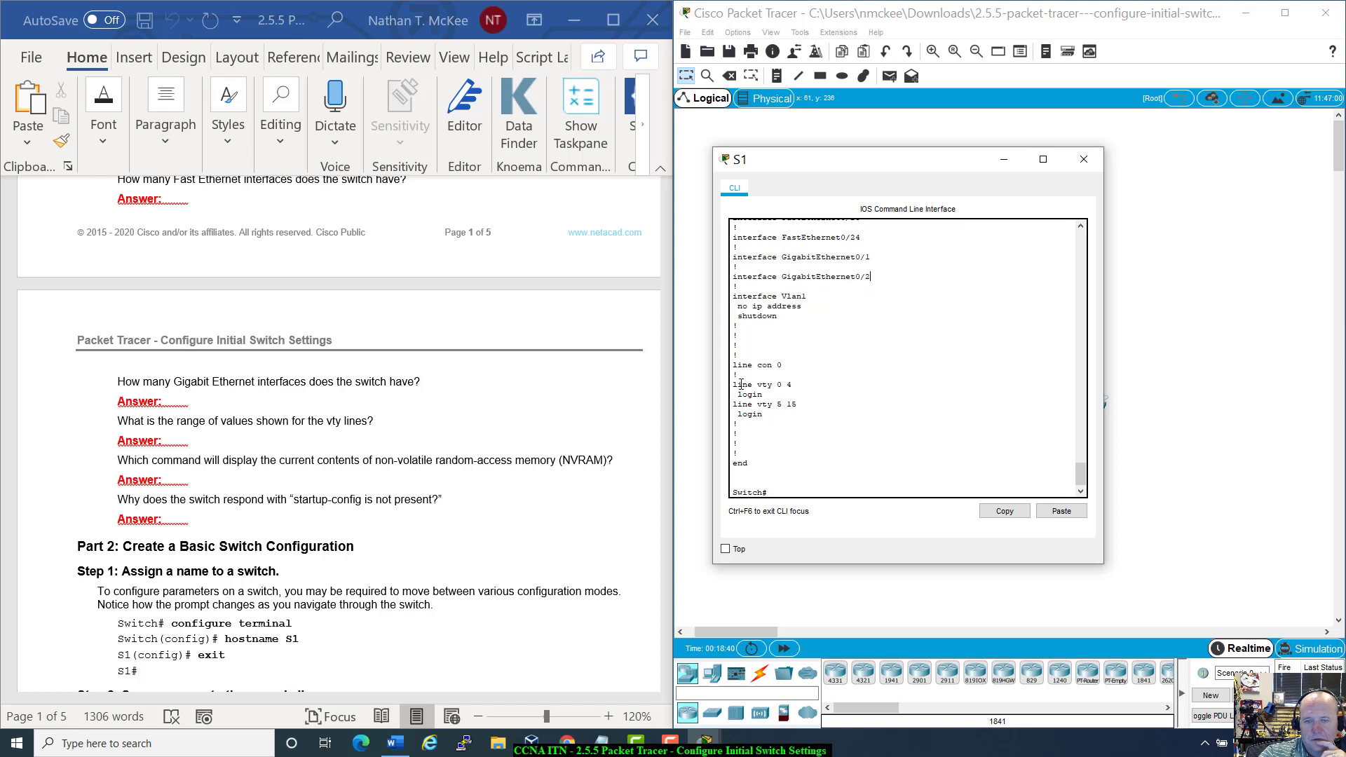
drag(731, 384, 806, 420)
click(807, 420)
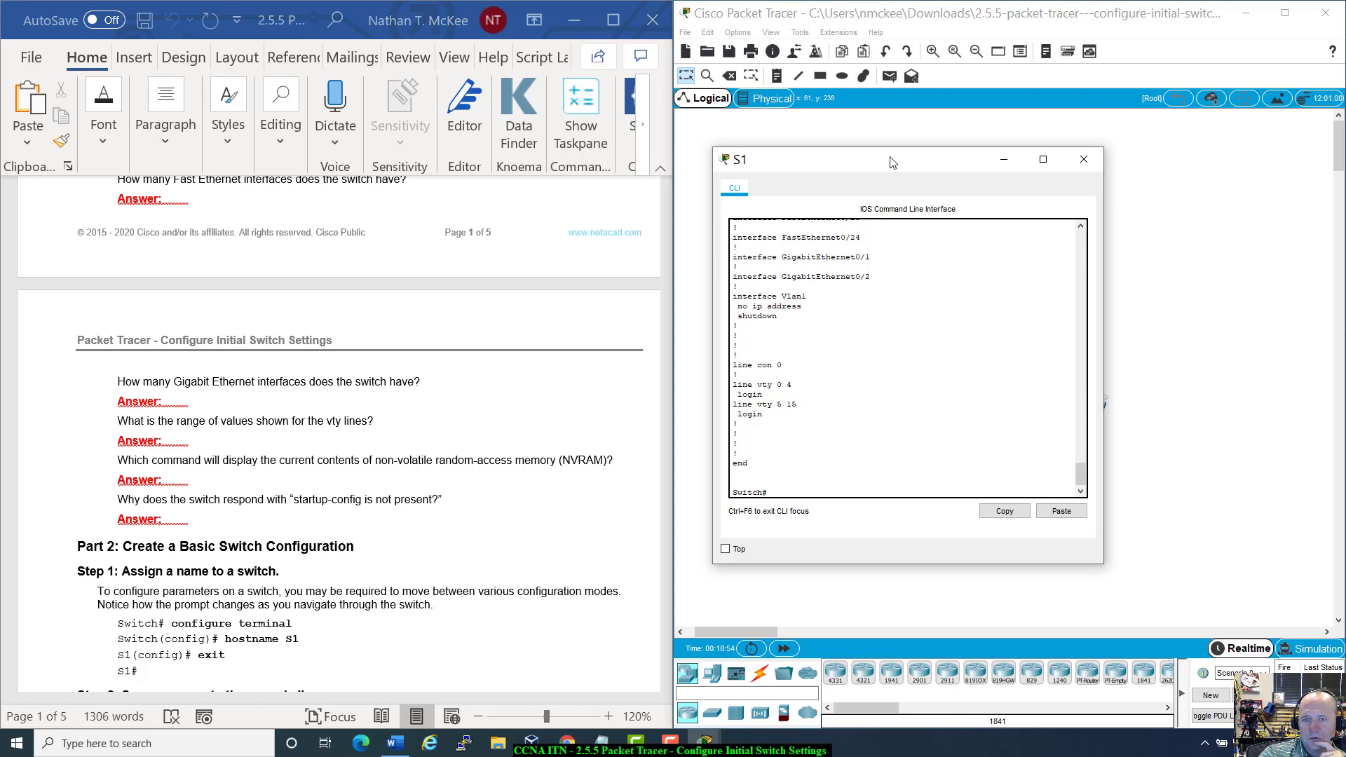
Step: Move S1's CLI window aside and restore Packet Tracer to a smaller window
drag(894, 163, 1084, 197)
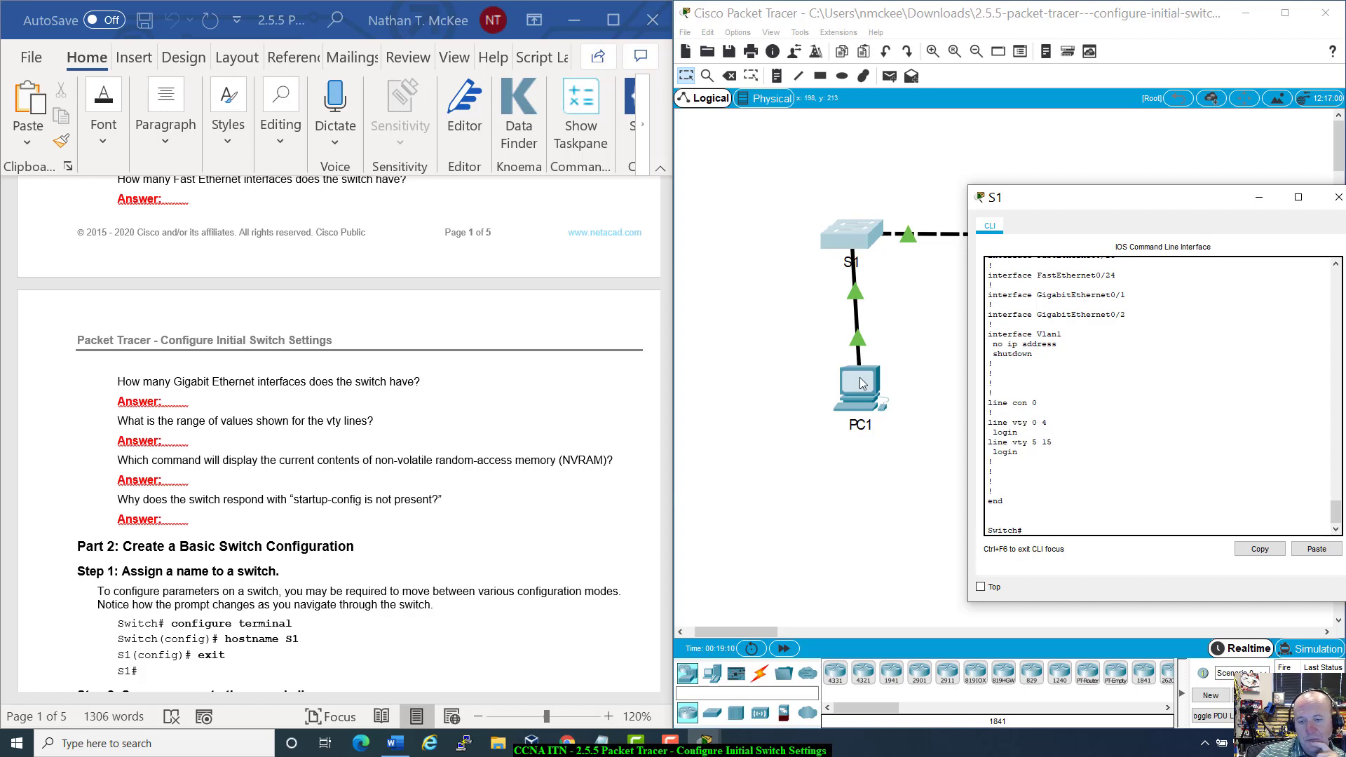
click(901, 371)
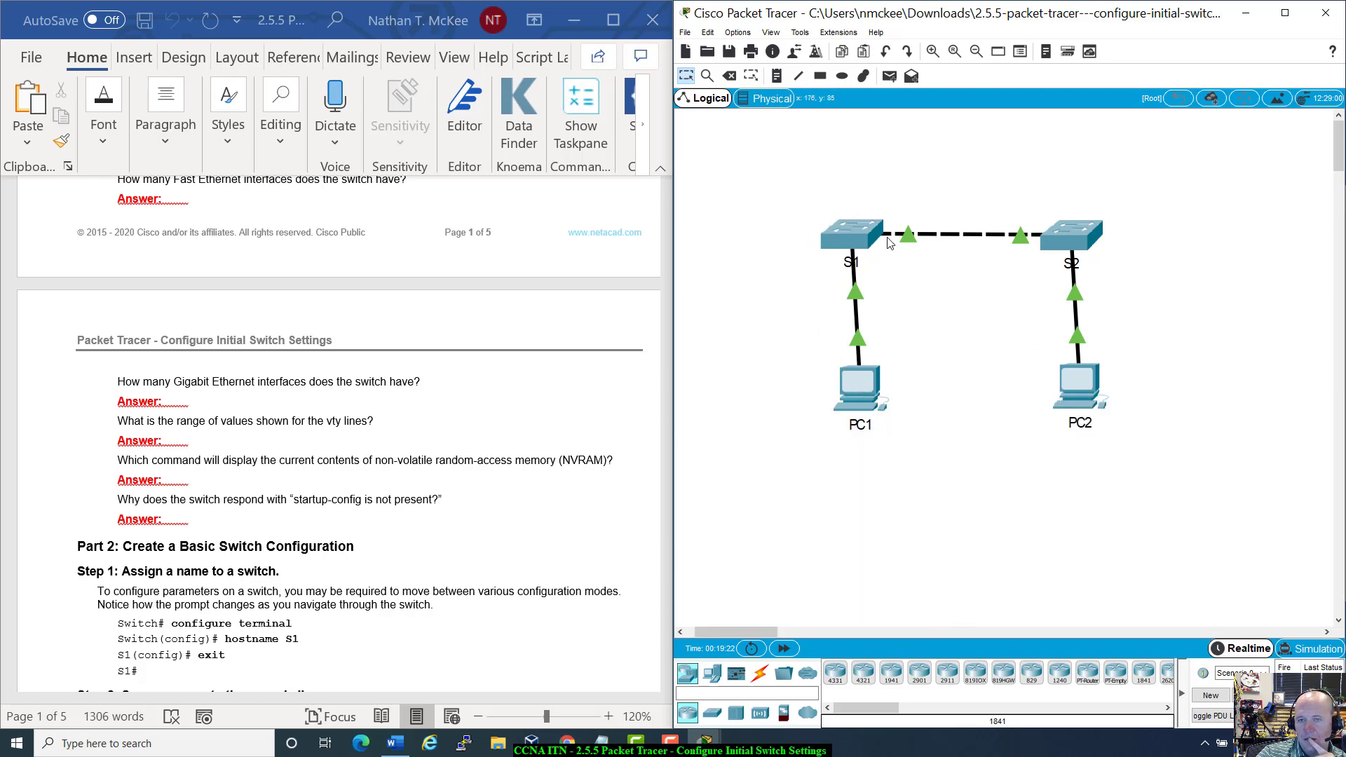
mouse_move(915, 244)
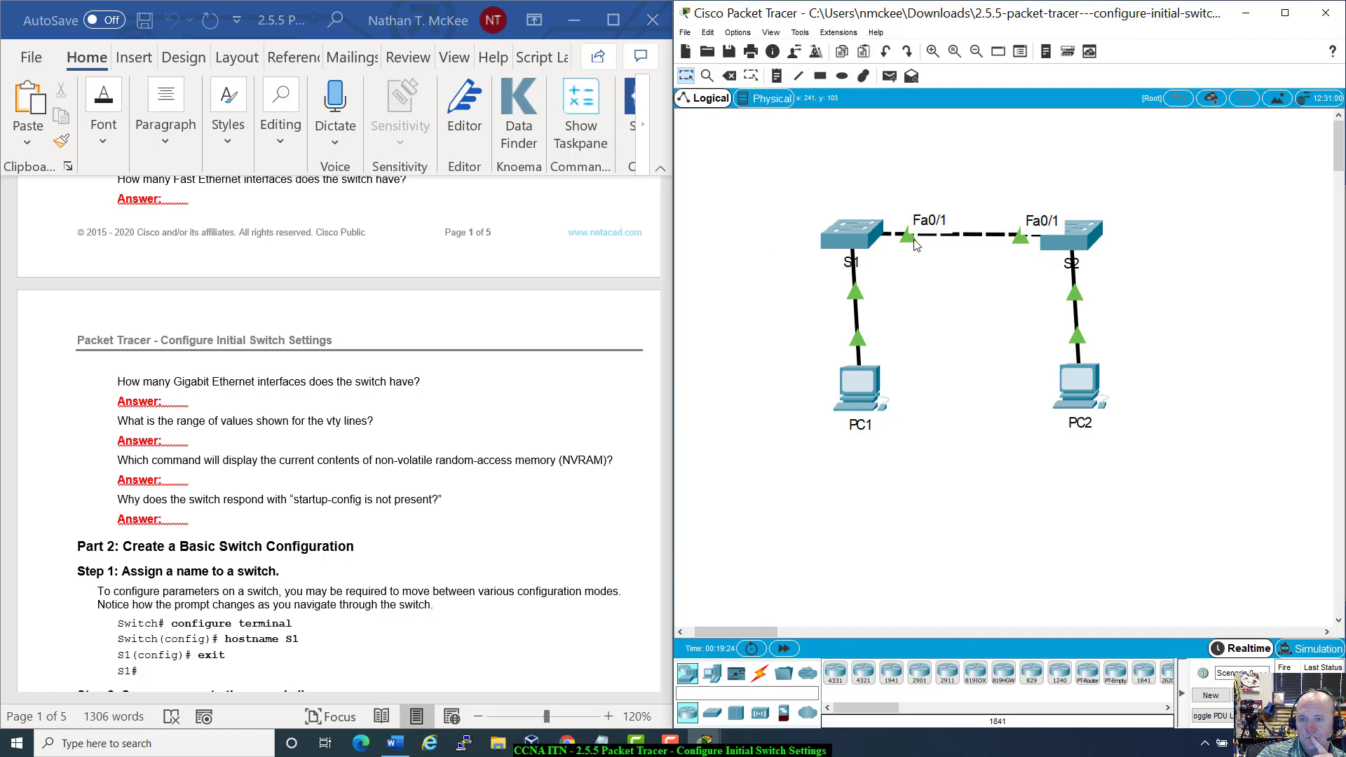
drag(1085, 10, 922, 48)
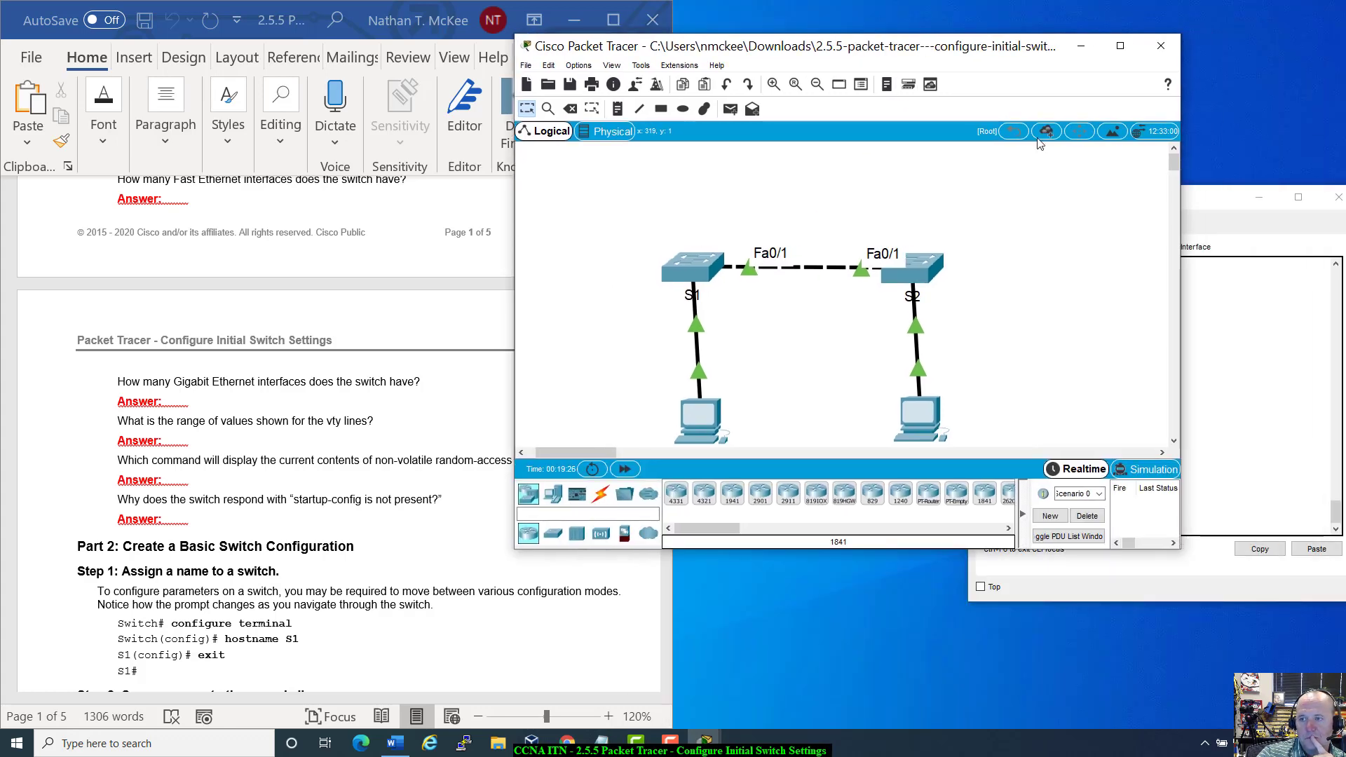
drag(1228, 210, 765, 284)
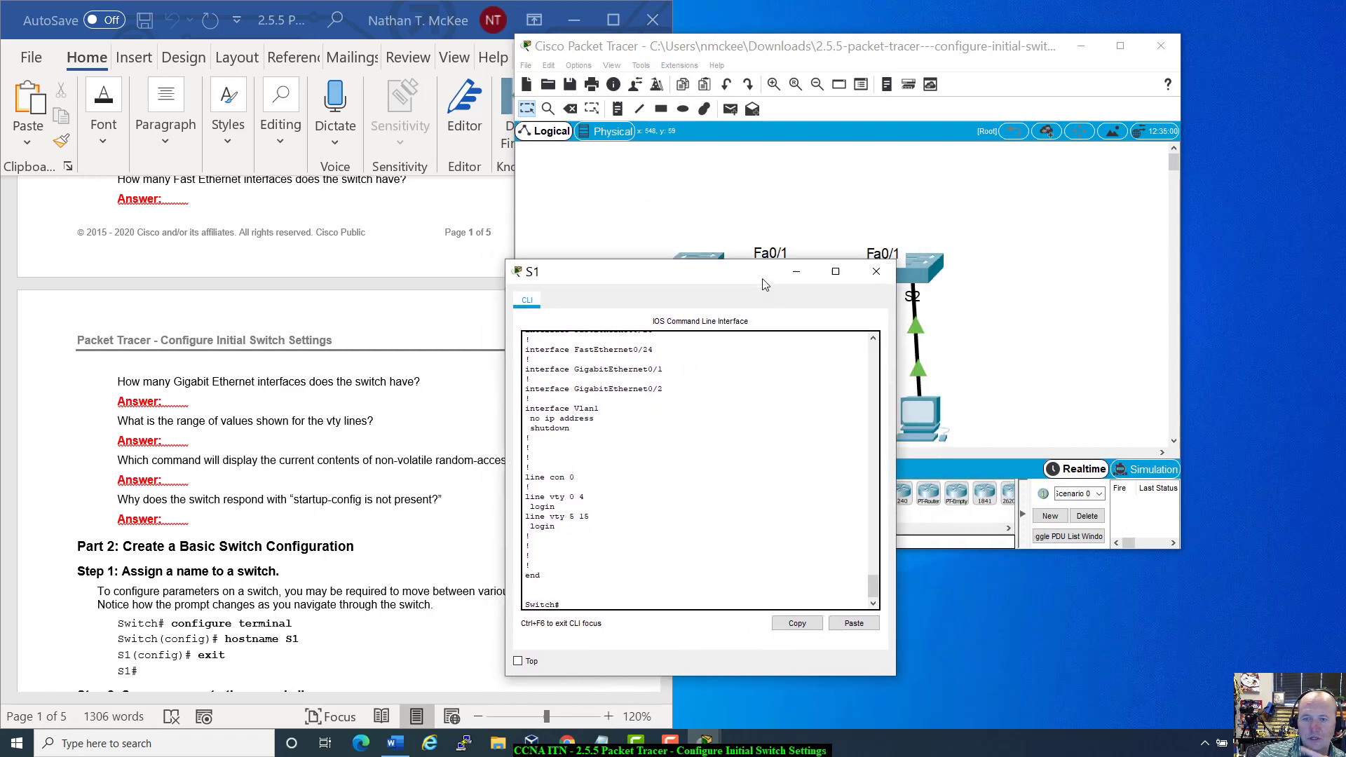
Step: Snap Packet Tracer to the right half, fill the left with the Word handout, and scroll to Step 2
drag(803, 50, 1345, 115)
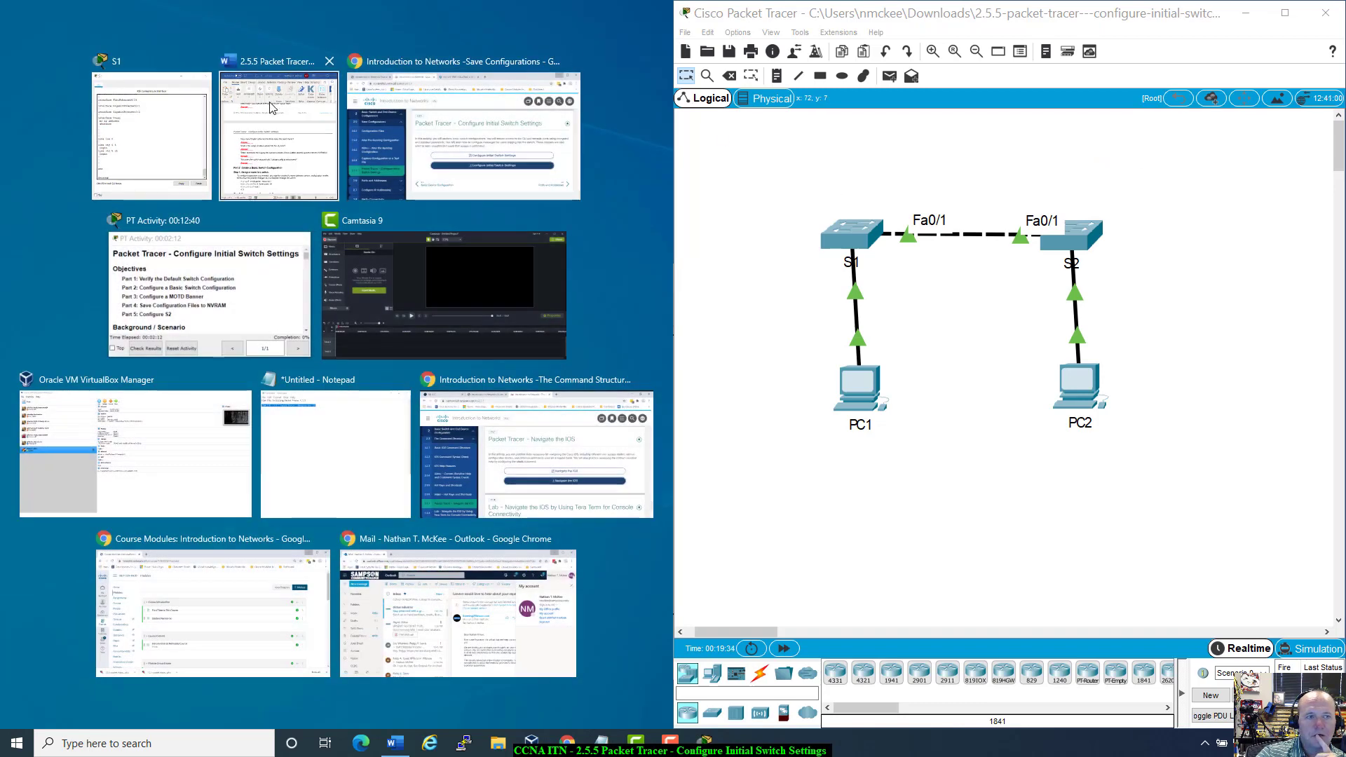
click(272, 107)
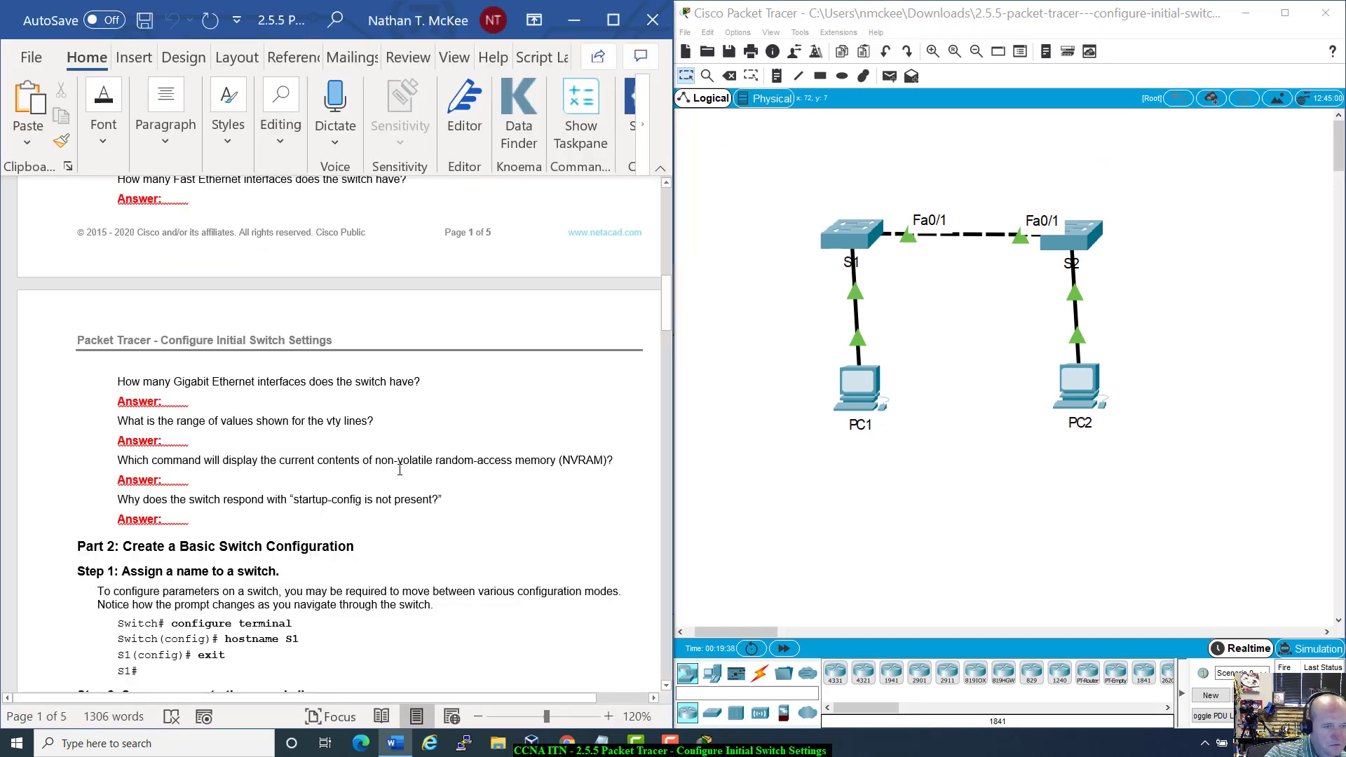
scroll(400, 470, down, 1)
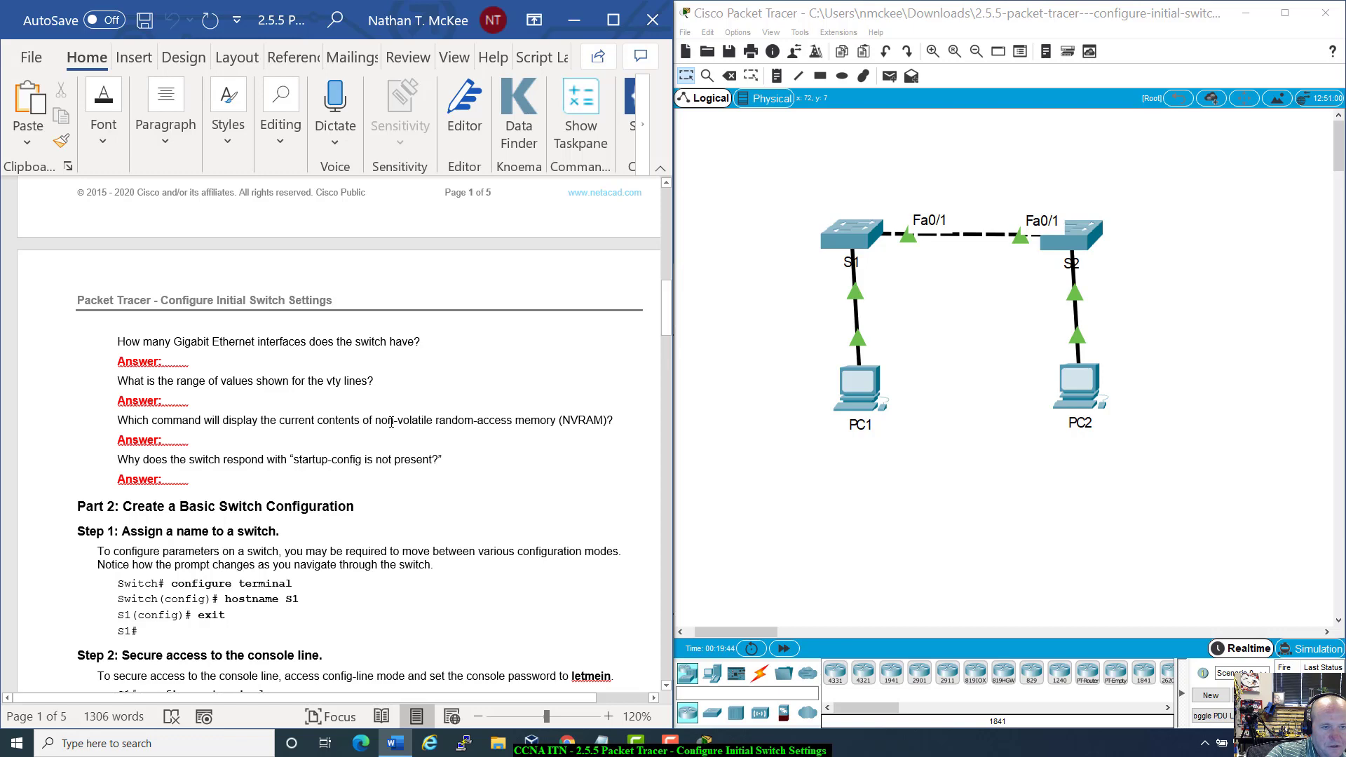
scroll(391, 423, down, 1)
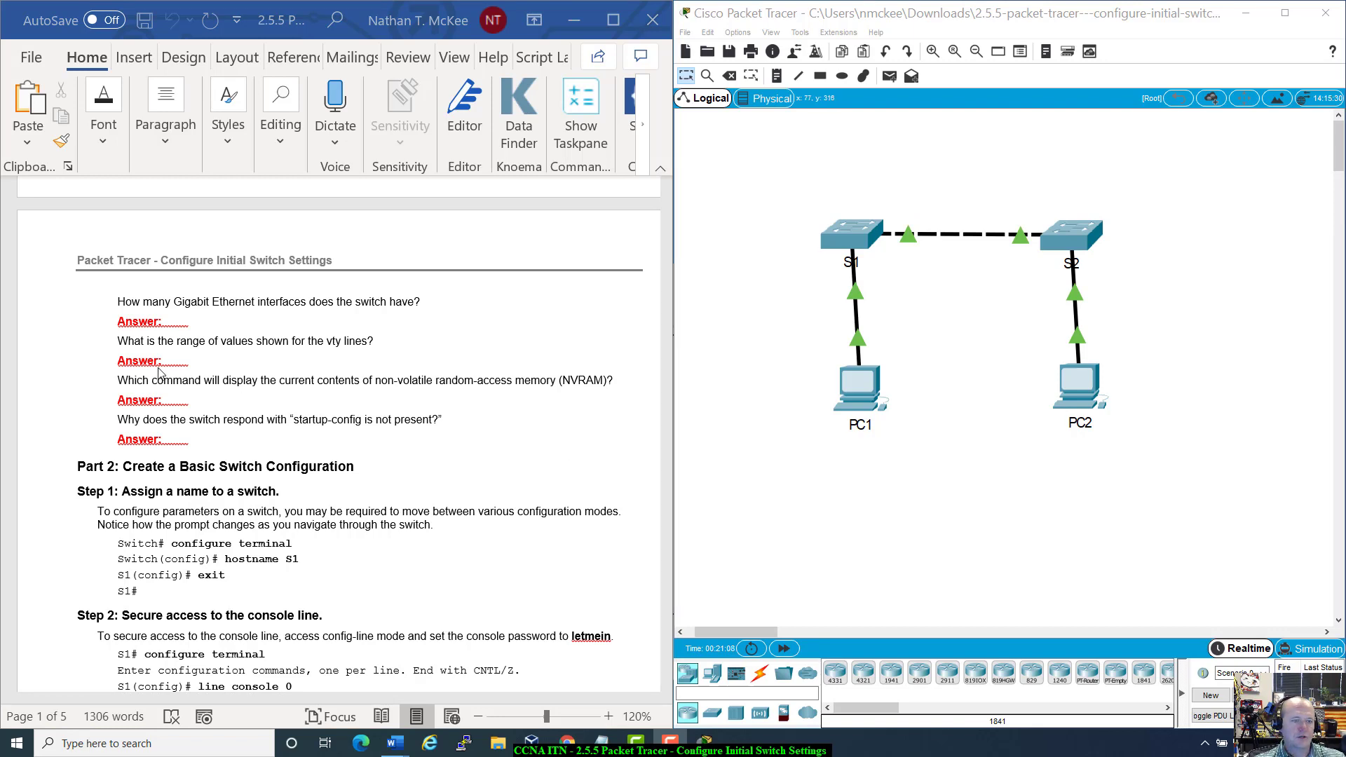
Step: Open S1's CLI on the right side and mark the earlier show running-config command
click(869, 233)
drag(735, 275, 1066, 290)
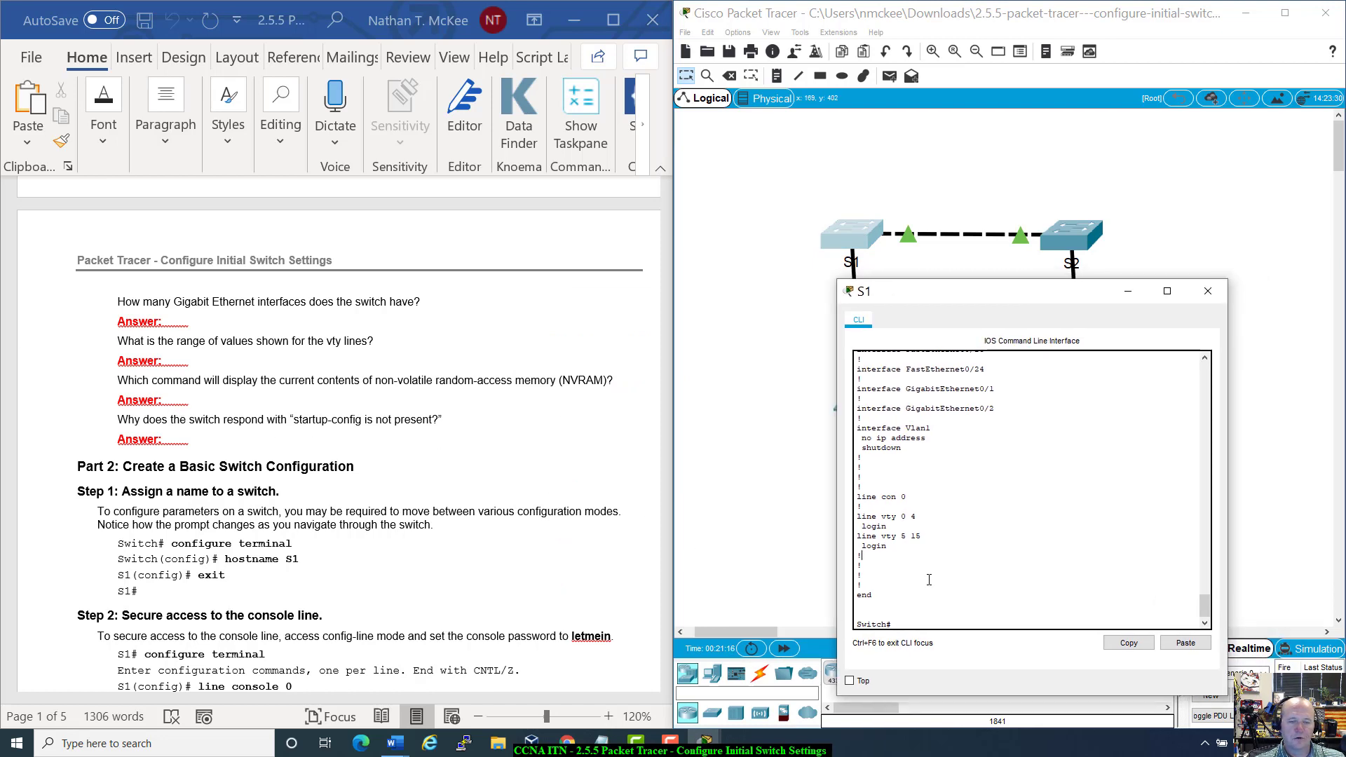
scroll(935, 574, up, 20)
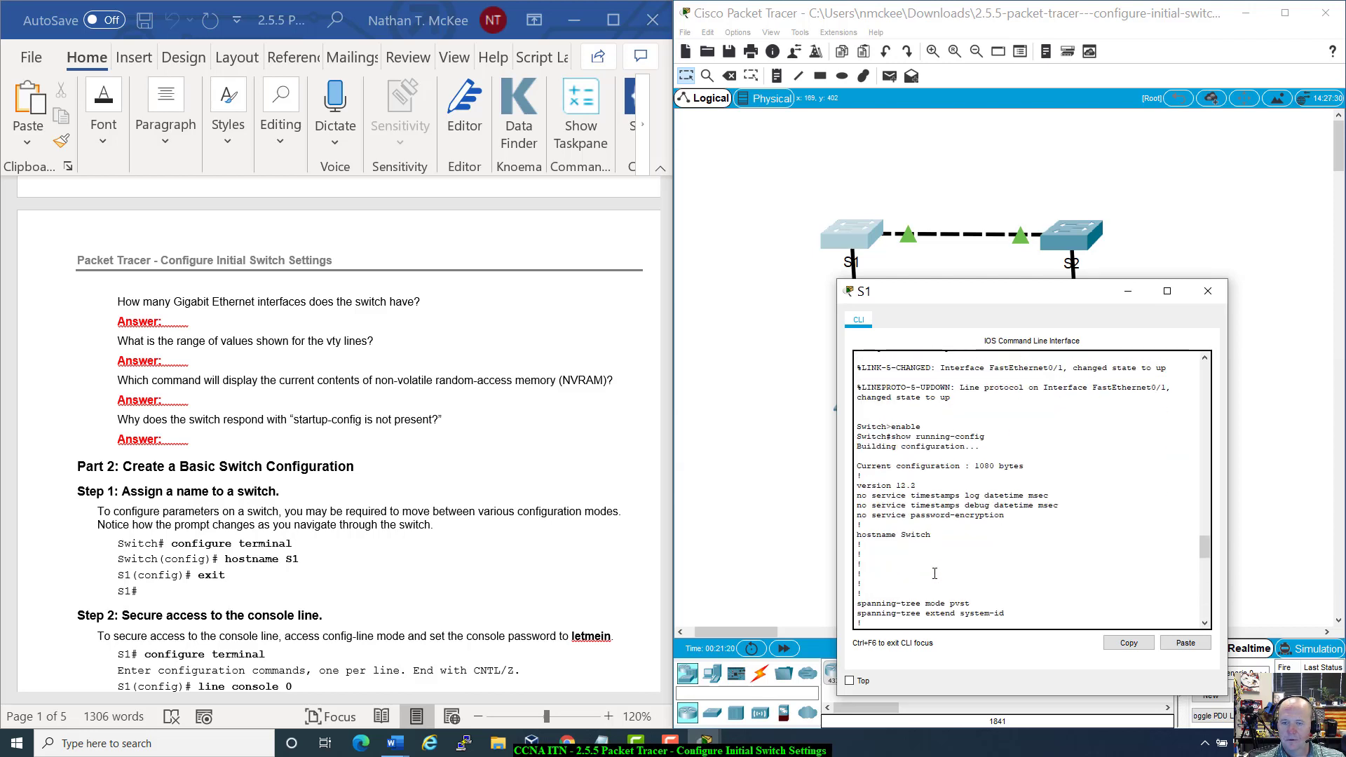
drag(886, 447, 985, 437)
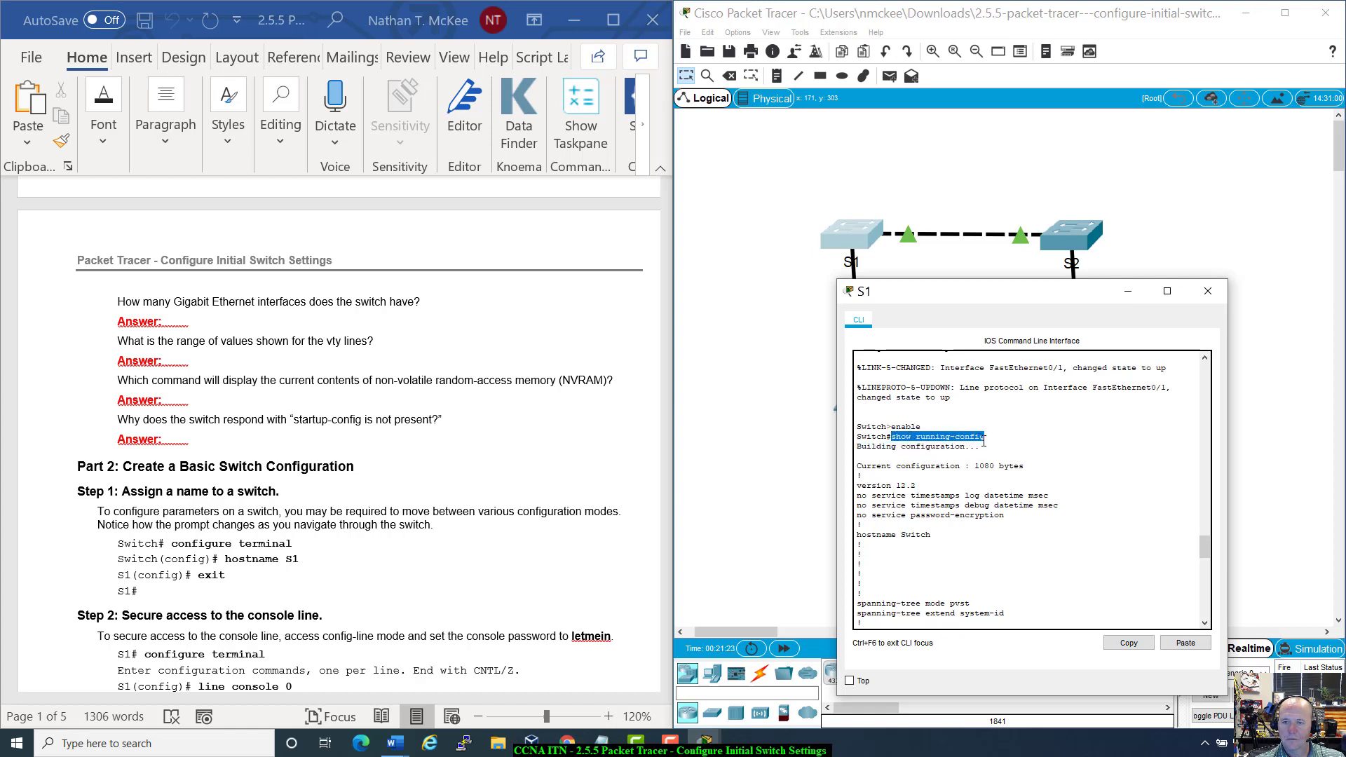
click(508, 407)
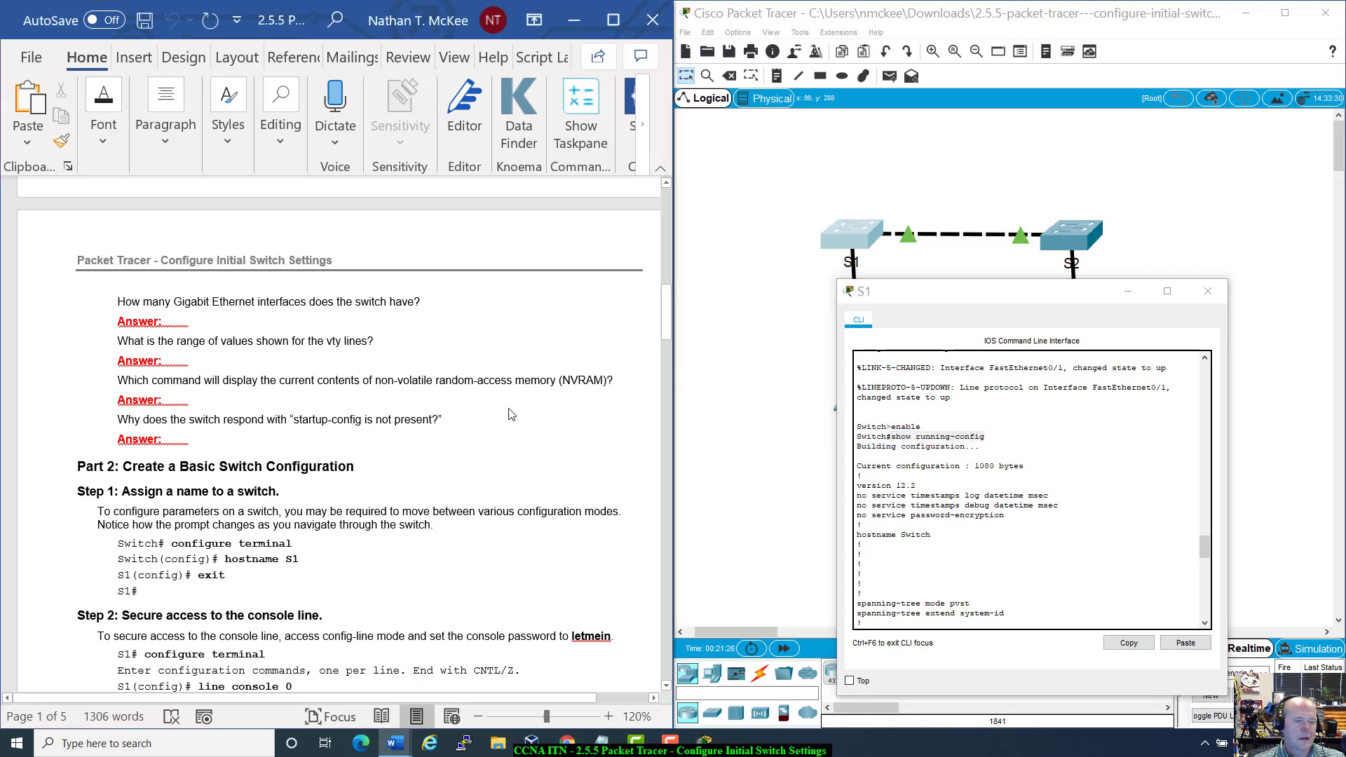
click(945, 516)
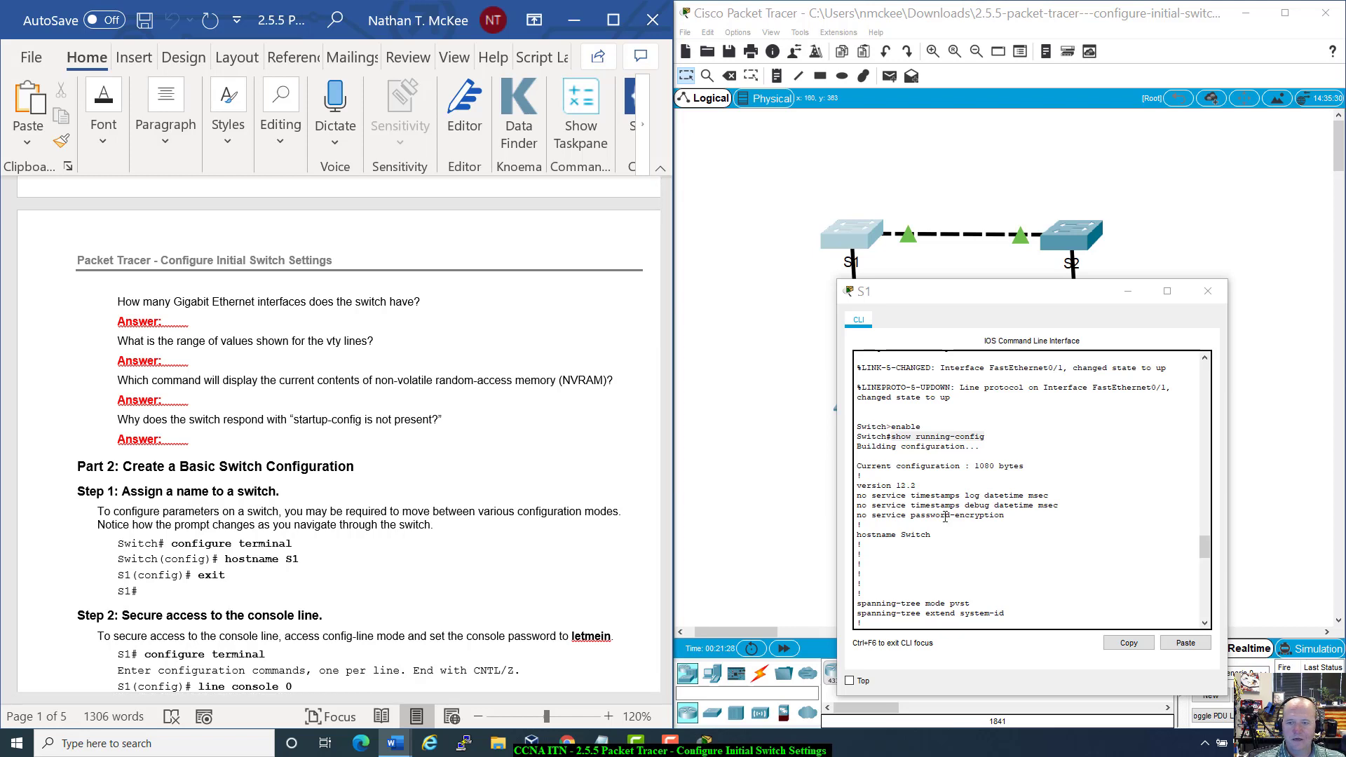
Step: Scroll back through S1's boot messages showing FastEthernet0/1 and 0/2 up
scroll(946, 533, up, 5)
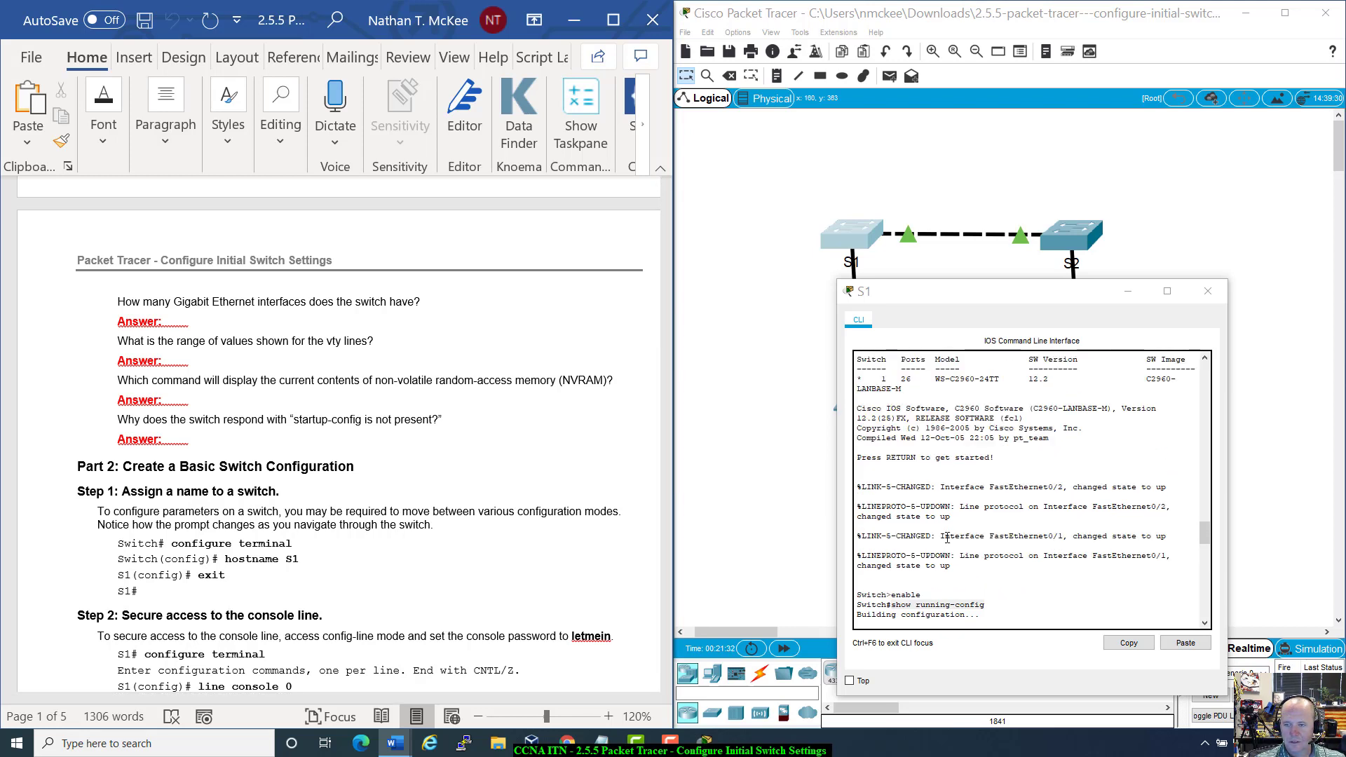
scroll(946, 538, up, 10)
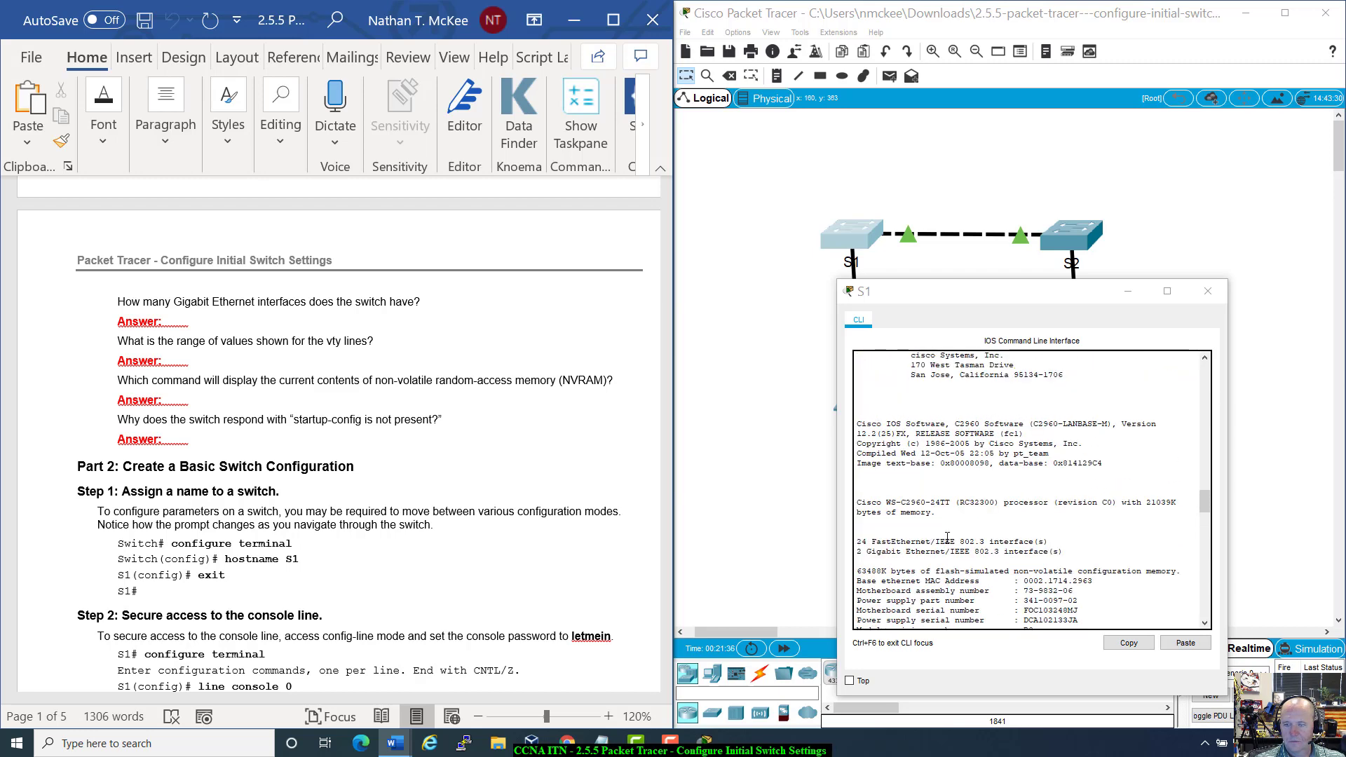
scroll(947, 538, up, 10)
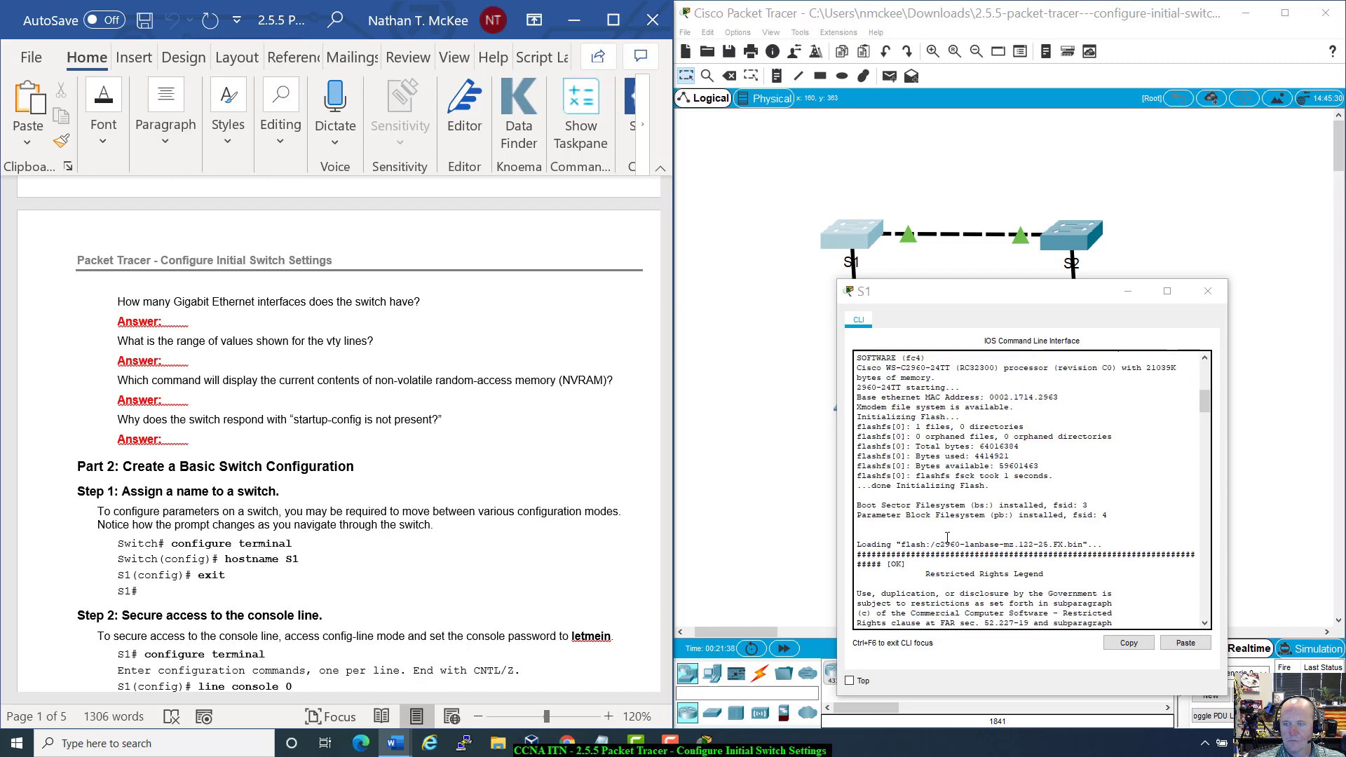
scroll(946, 537, up, 10)
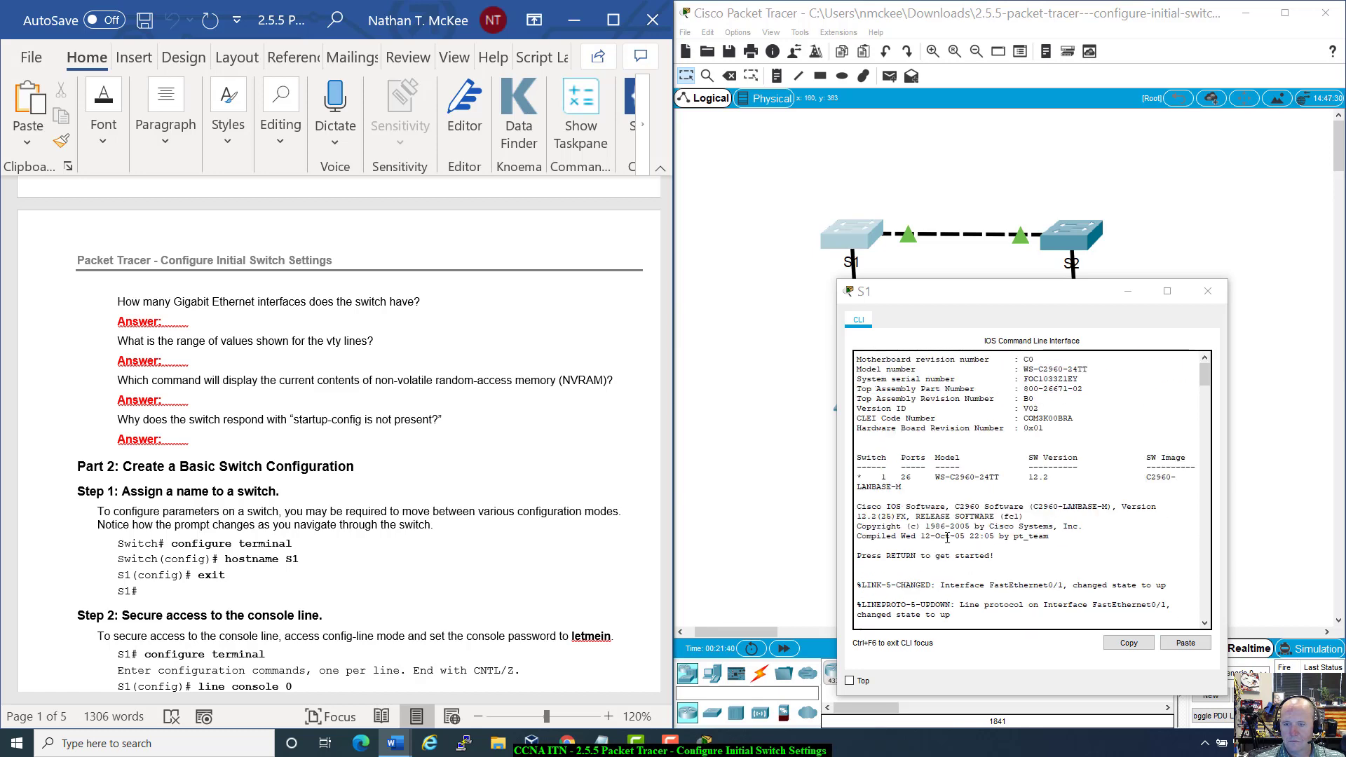
scroll(947, 538, down, 4)
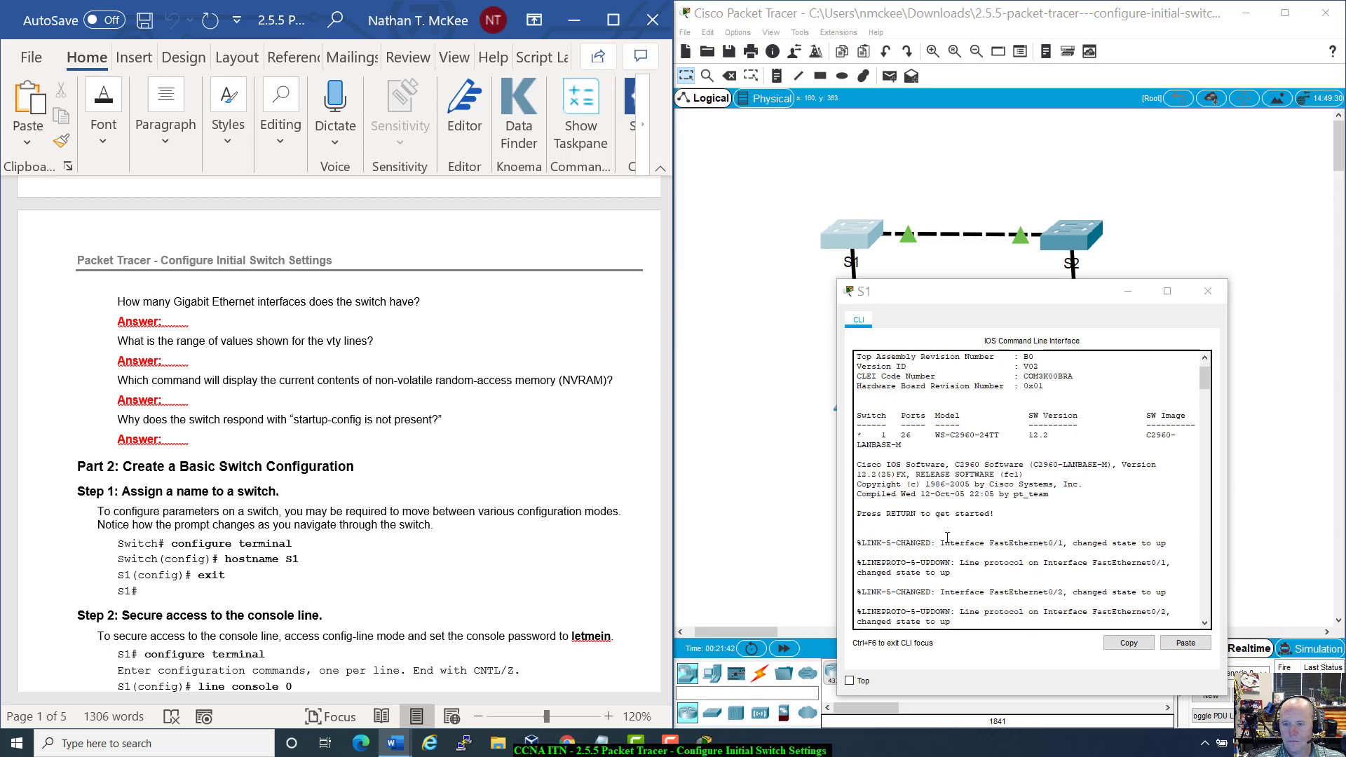
scroll(947, 538, down, 3)
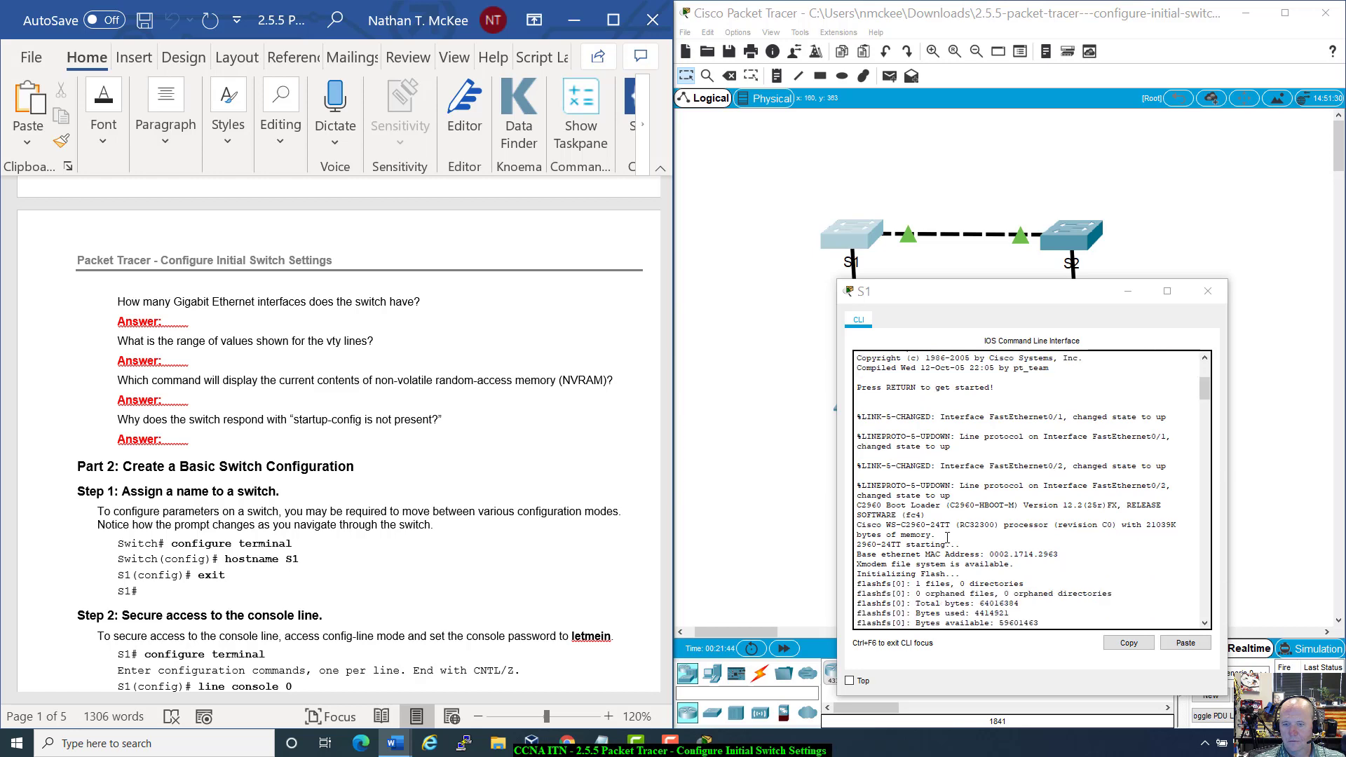
scroll(947, 537, down, 7)
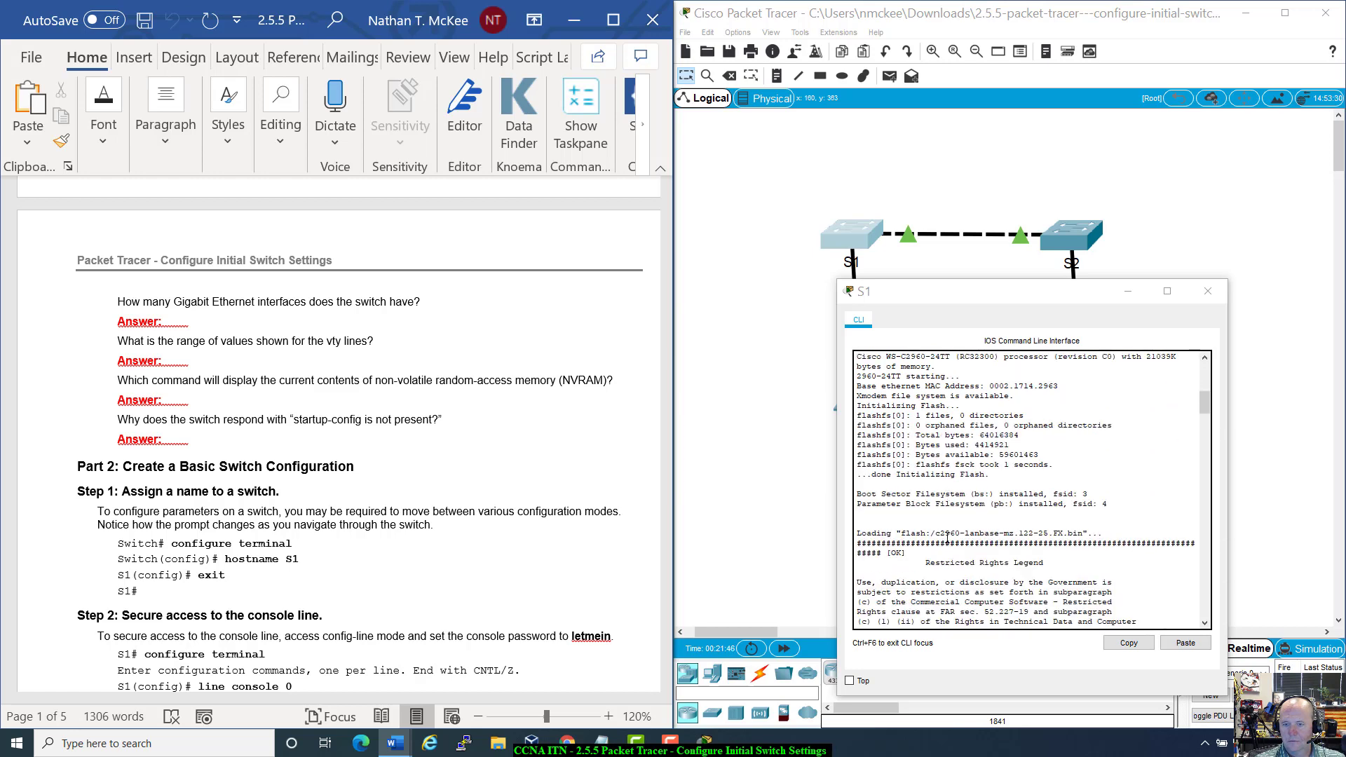
Step: Check S1's show startup-config result, 'startup-config is not present', and scroll the handout to Step 2
scroll(947, 537, down, 8)
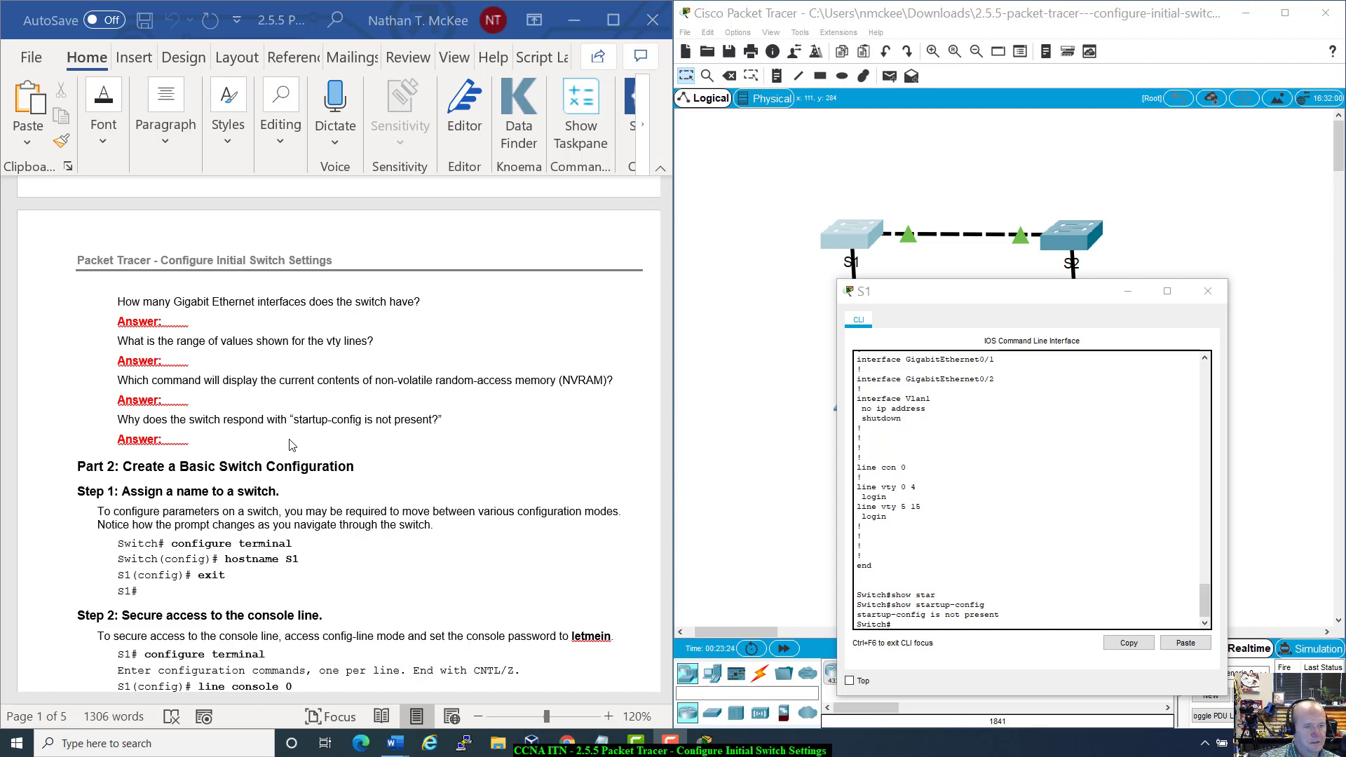
scroll(291, 444, down, 4)
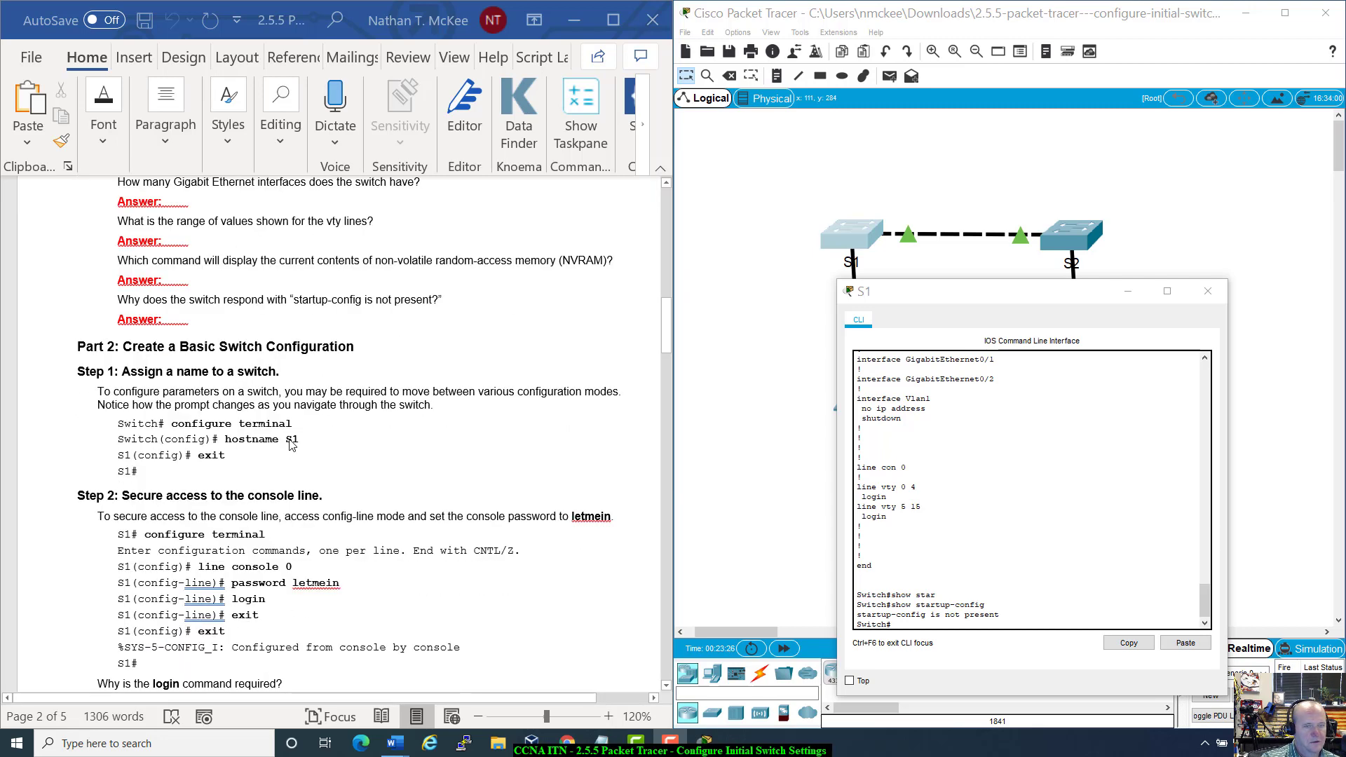
Step: Close S1's CLI window and read the handout's Steps 2–5, returning to Part 2
click(1214, 287)
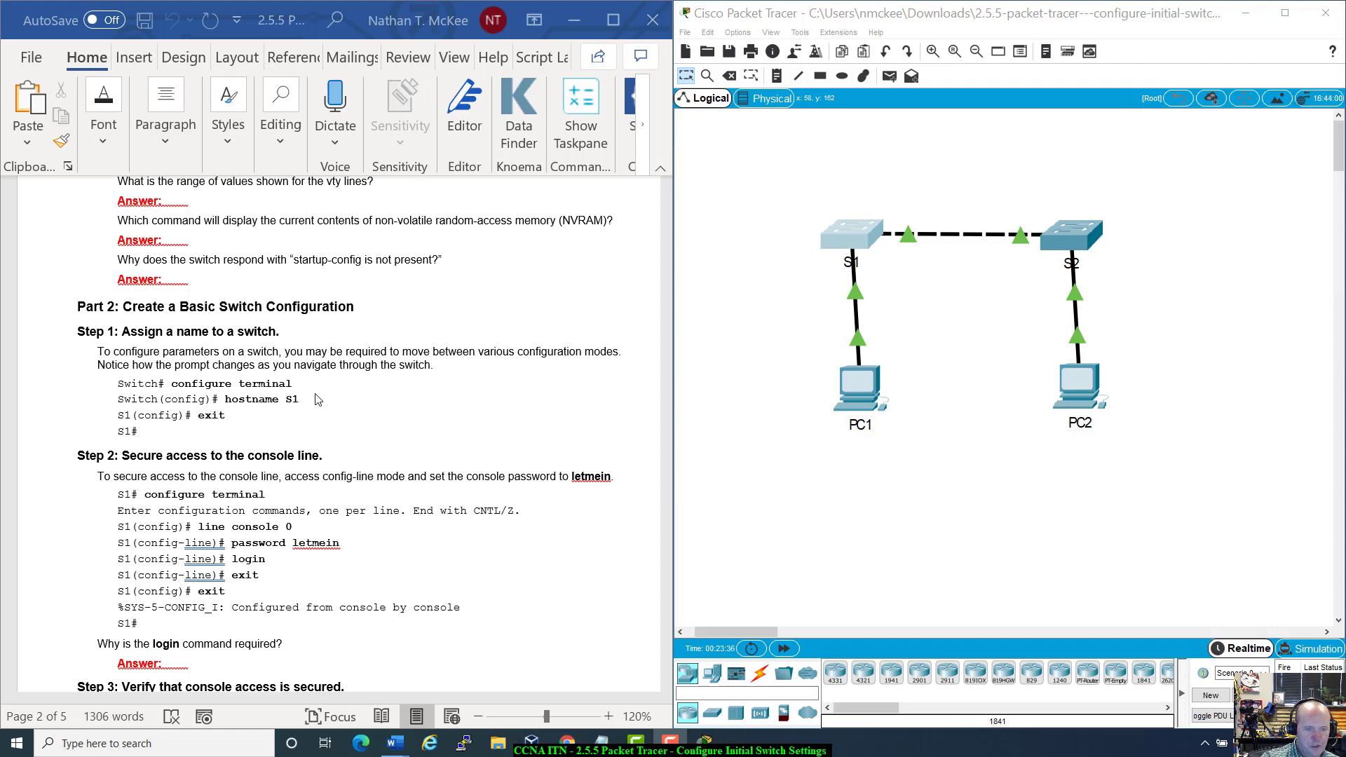
scroll(315, 399, down, 4)
scroll(315, 399, down, 2)
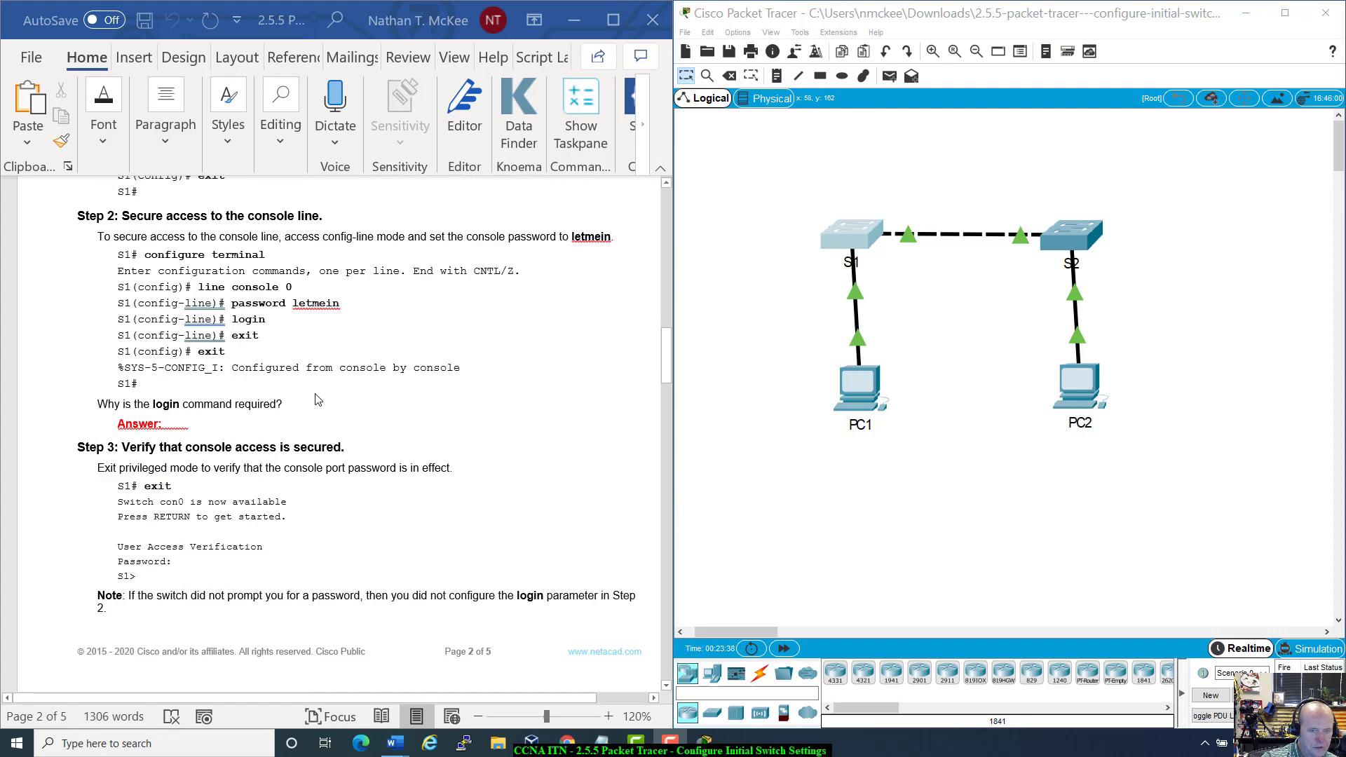
scroll(316, 399, down, 8)
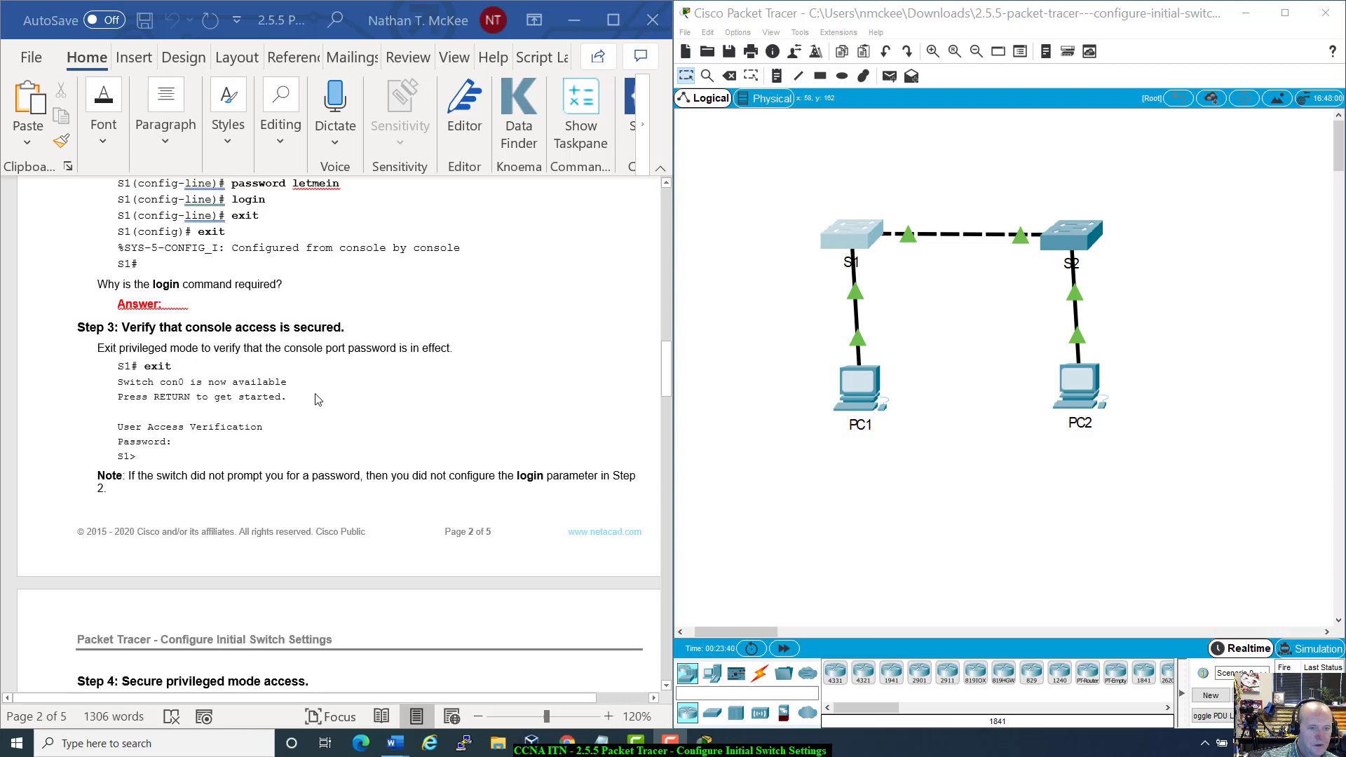
scroll(316, 399, down, 5)
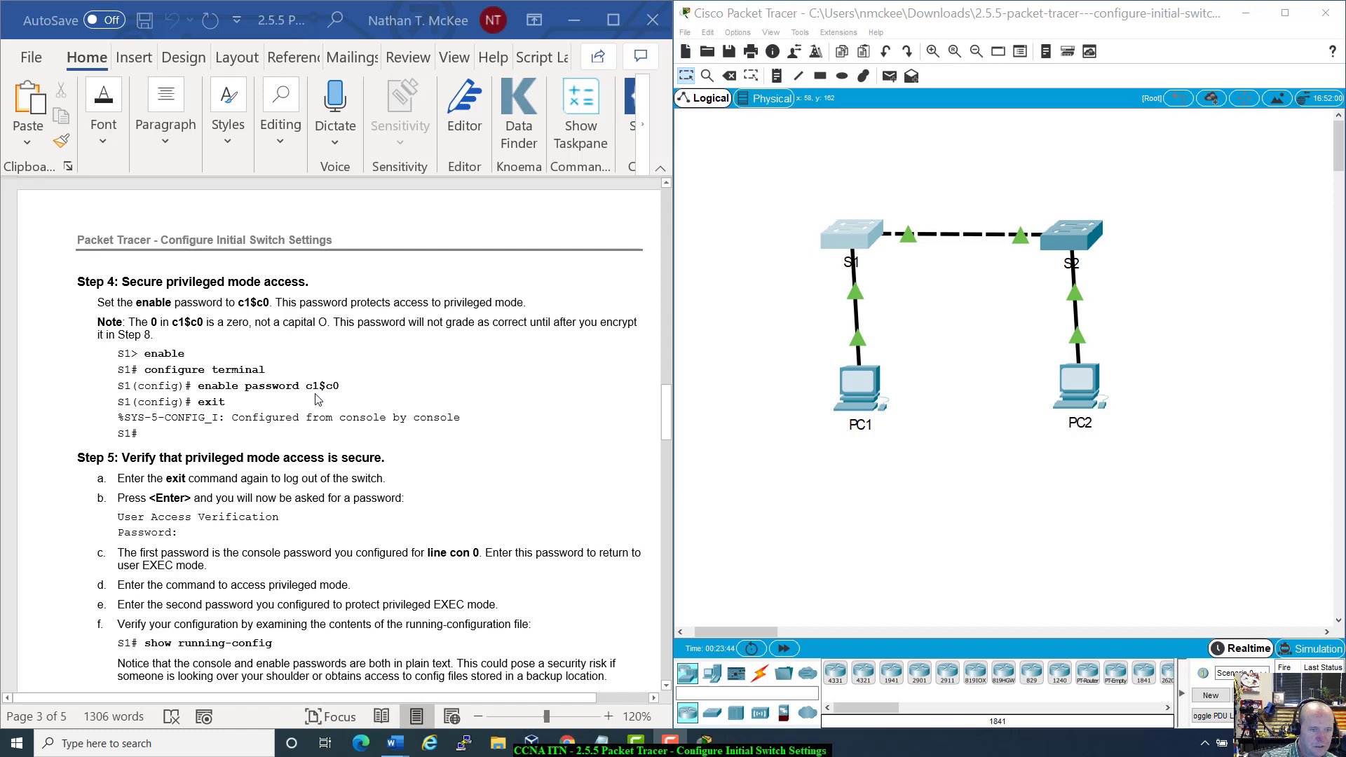
scroll(316, 399, up, 20)
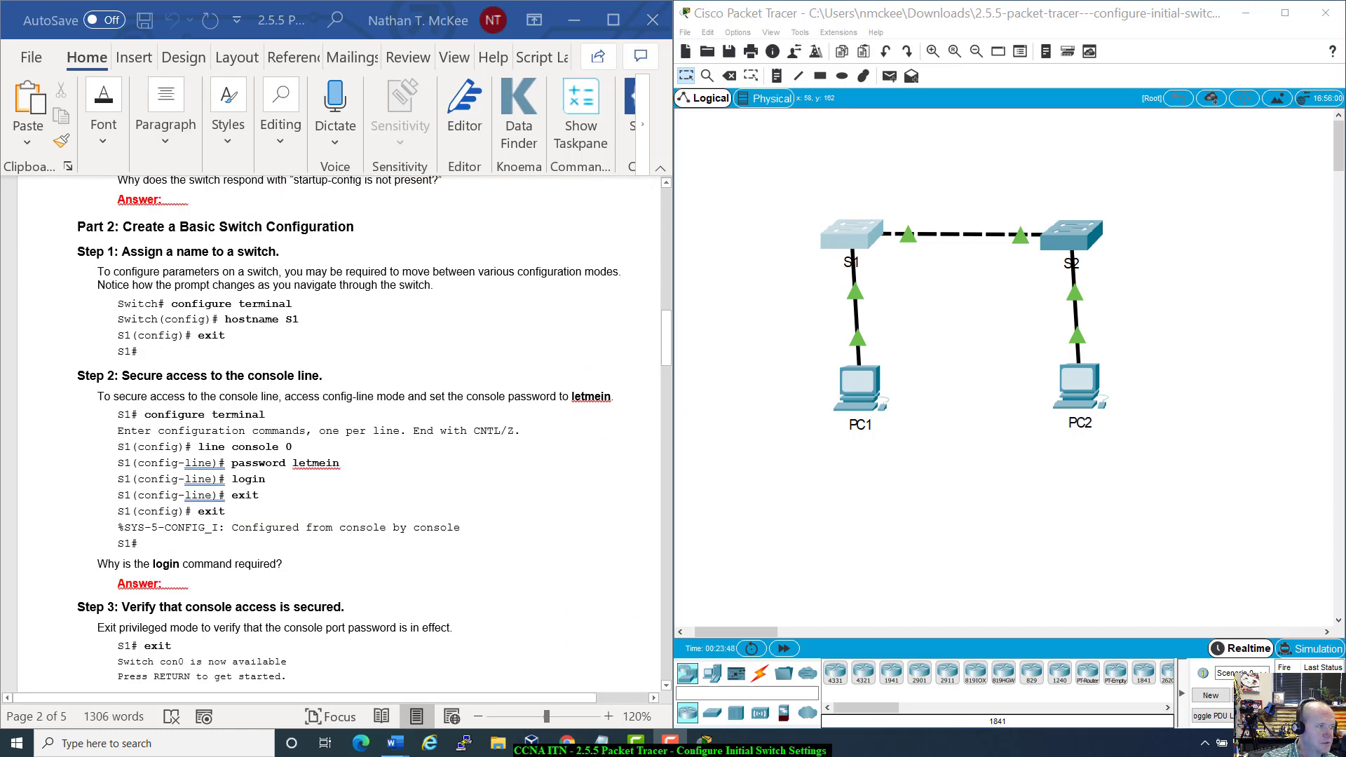
scroll(327, 488, down, 2)
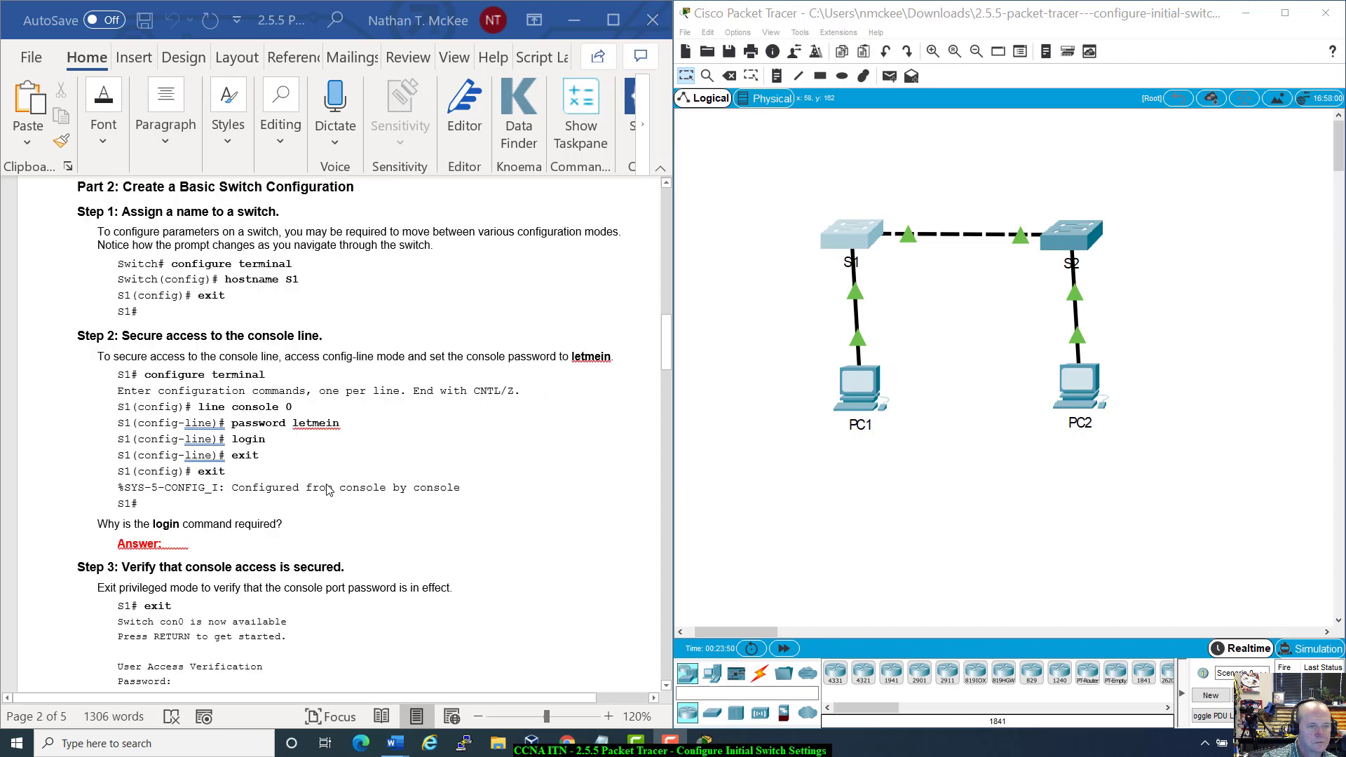
scroll(330, 489, up, 6)
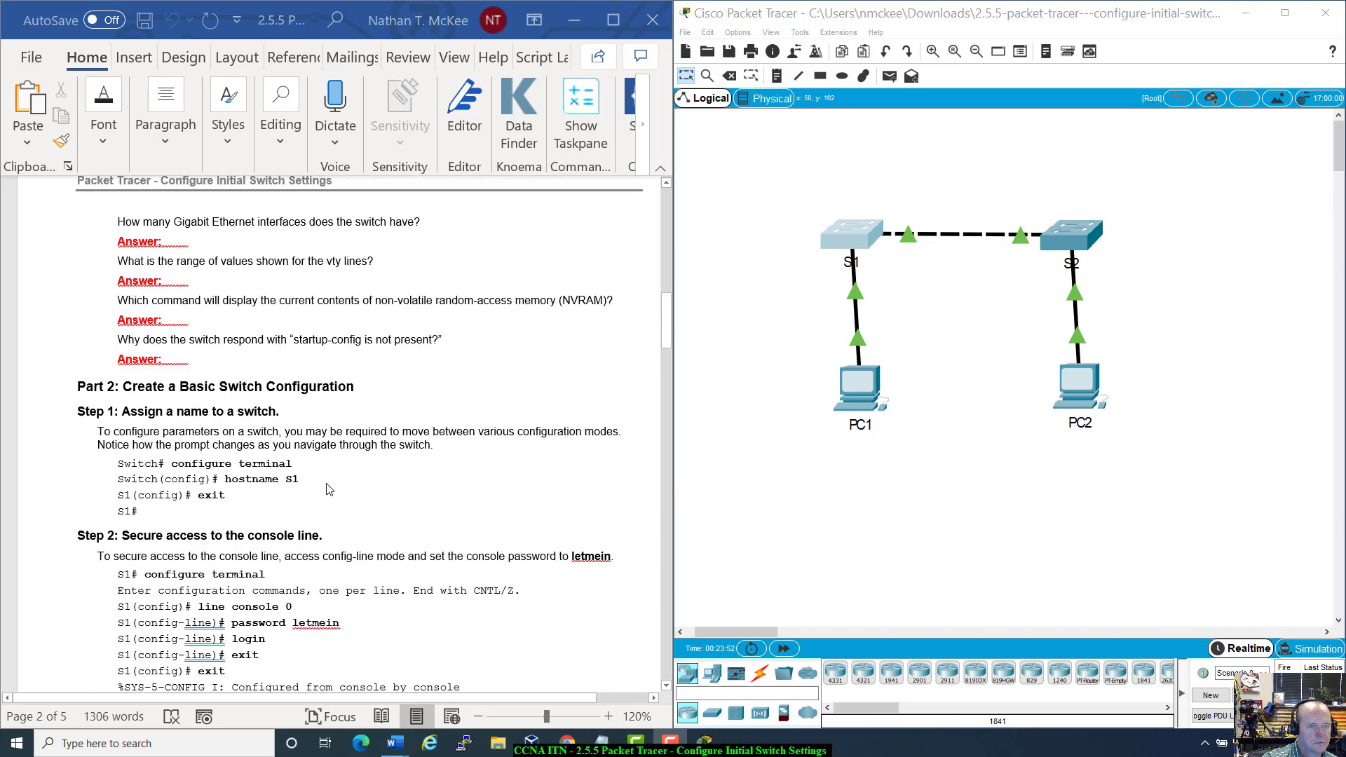
scroll(330, 489, up, 5)
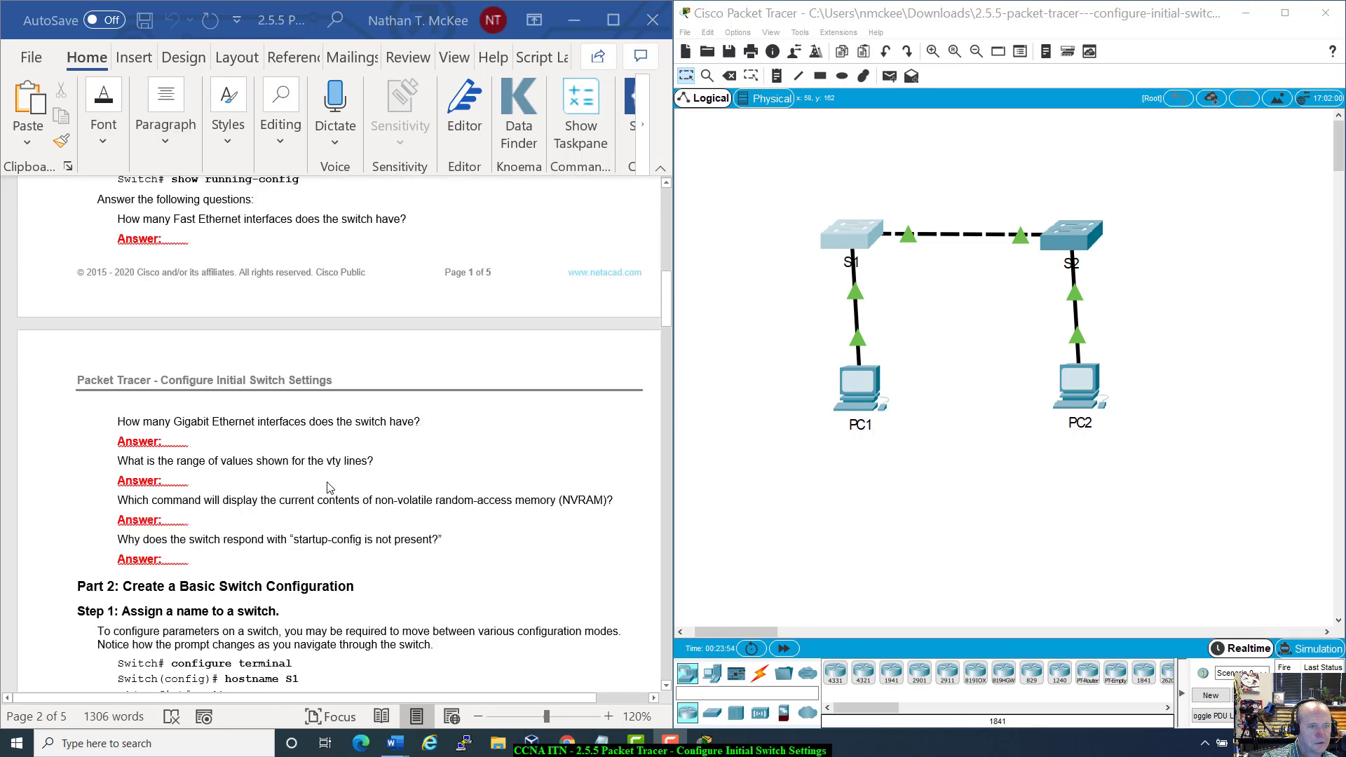
scroll(330, 489, down, 9)
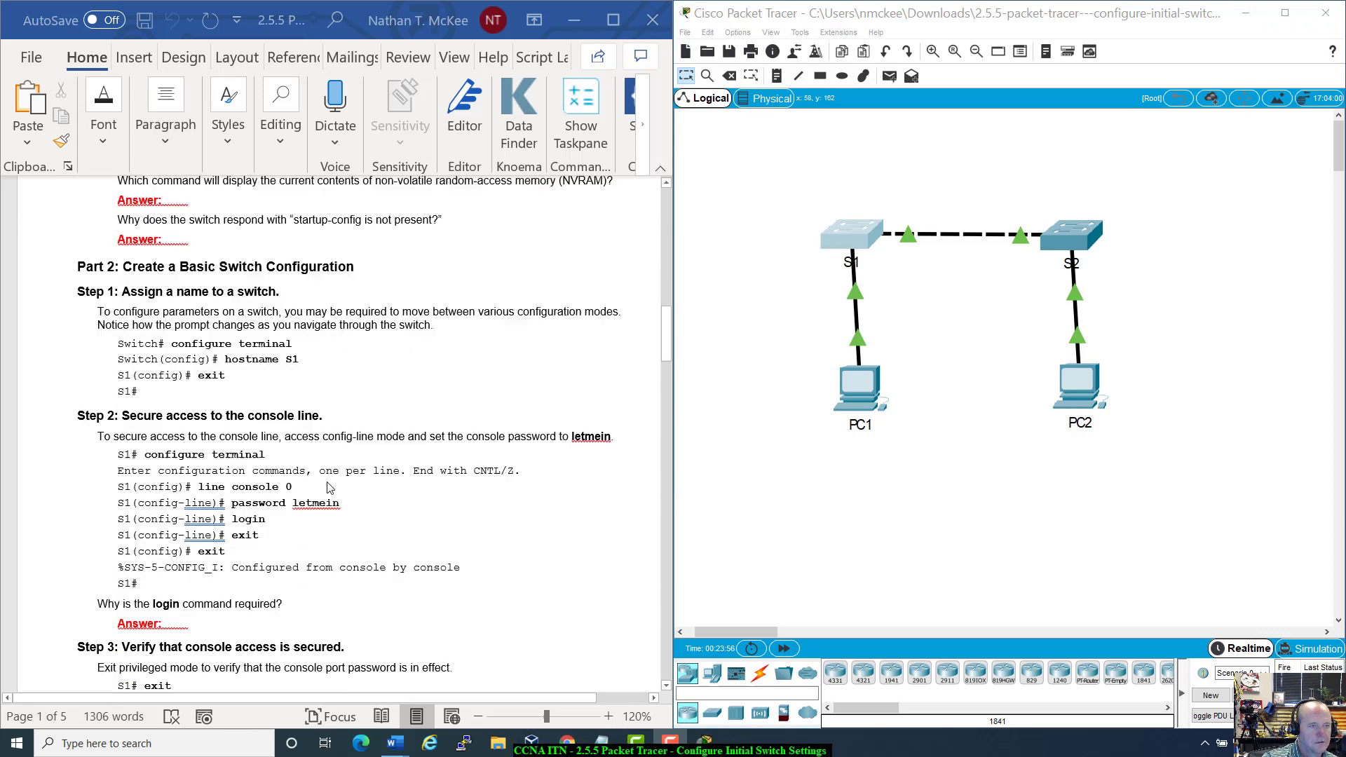
scroll(330, 489, down, 1)
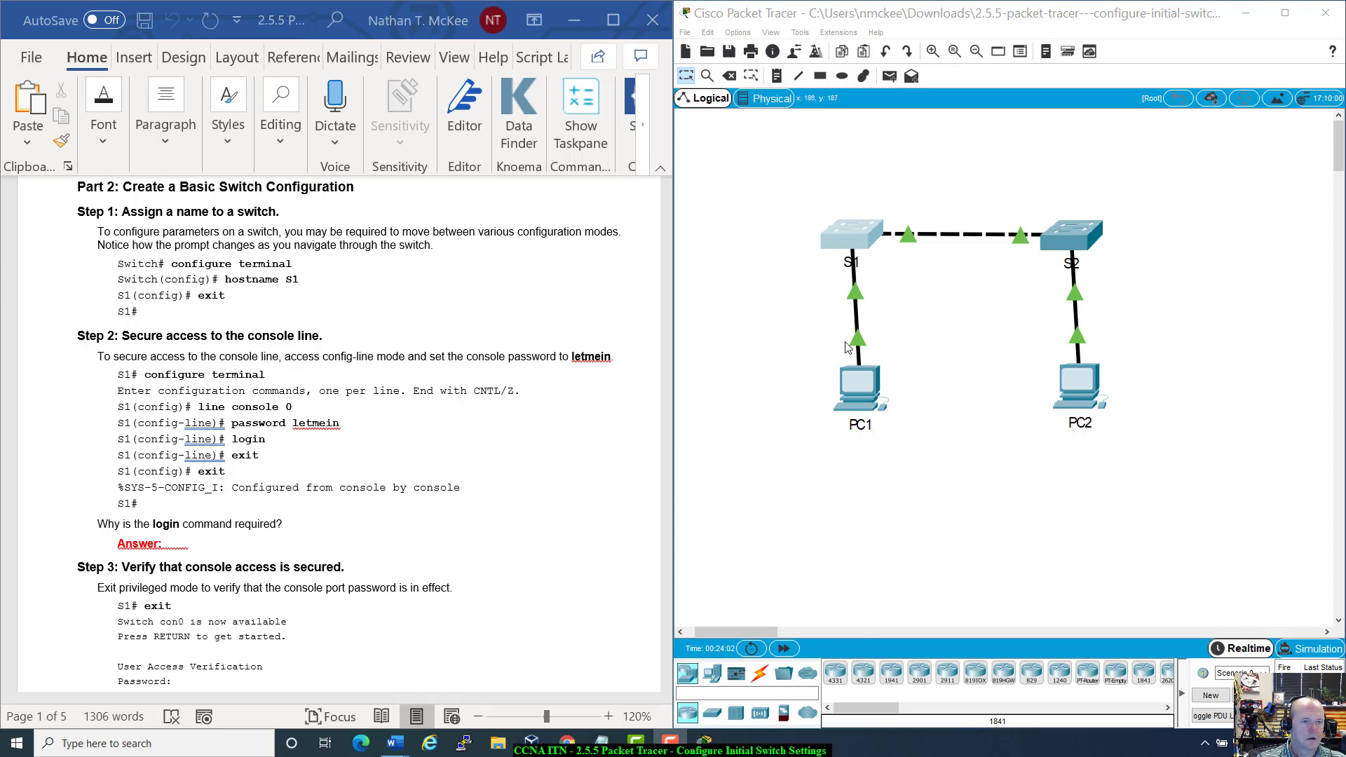
Step: Open S1's CLI beside the topology and enter global configuration mode with configure terminal
click(849, 237)
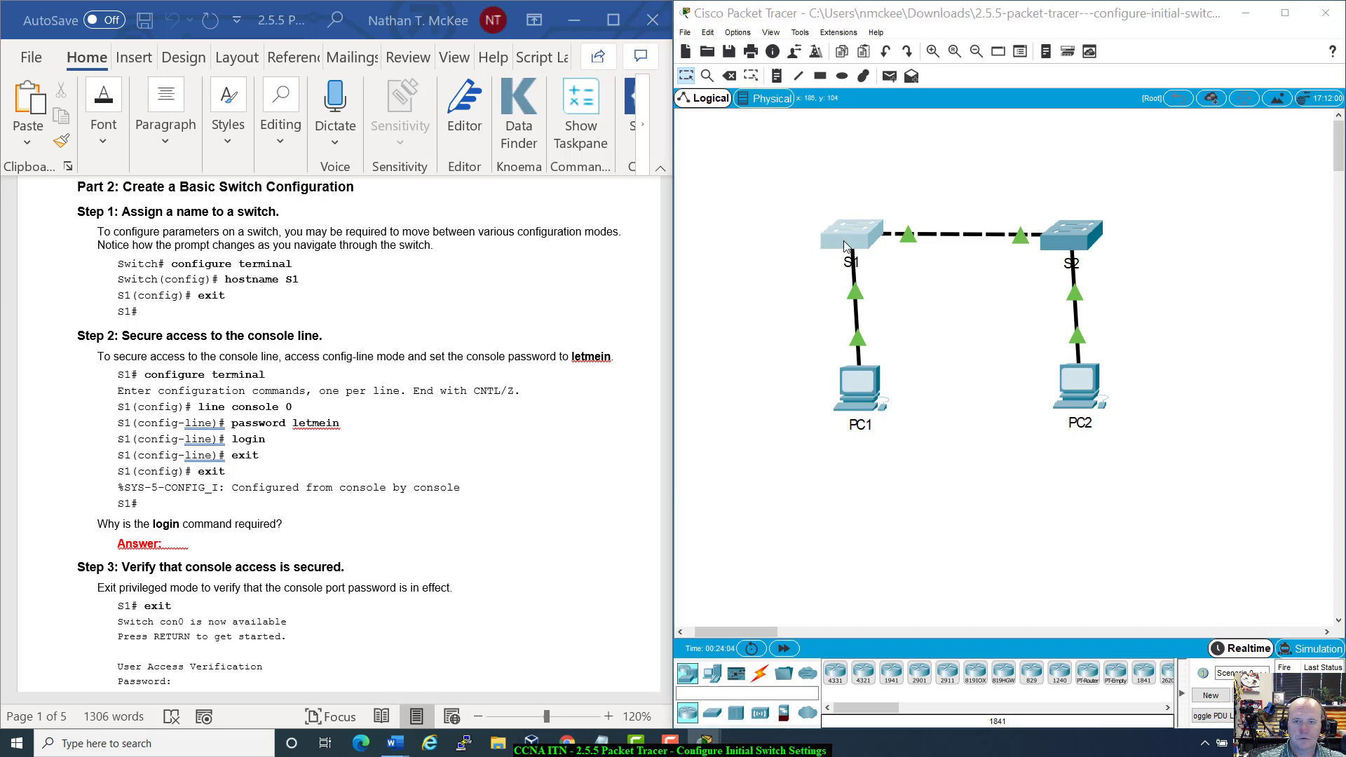
drag(711, 160, 1004, 187)
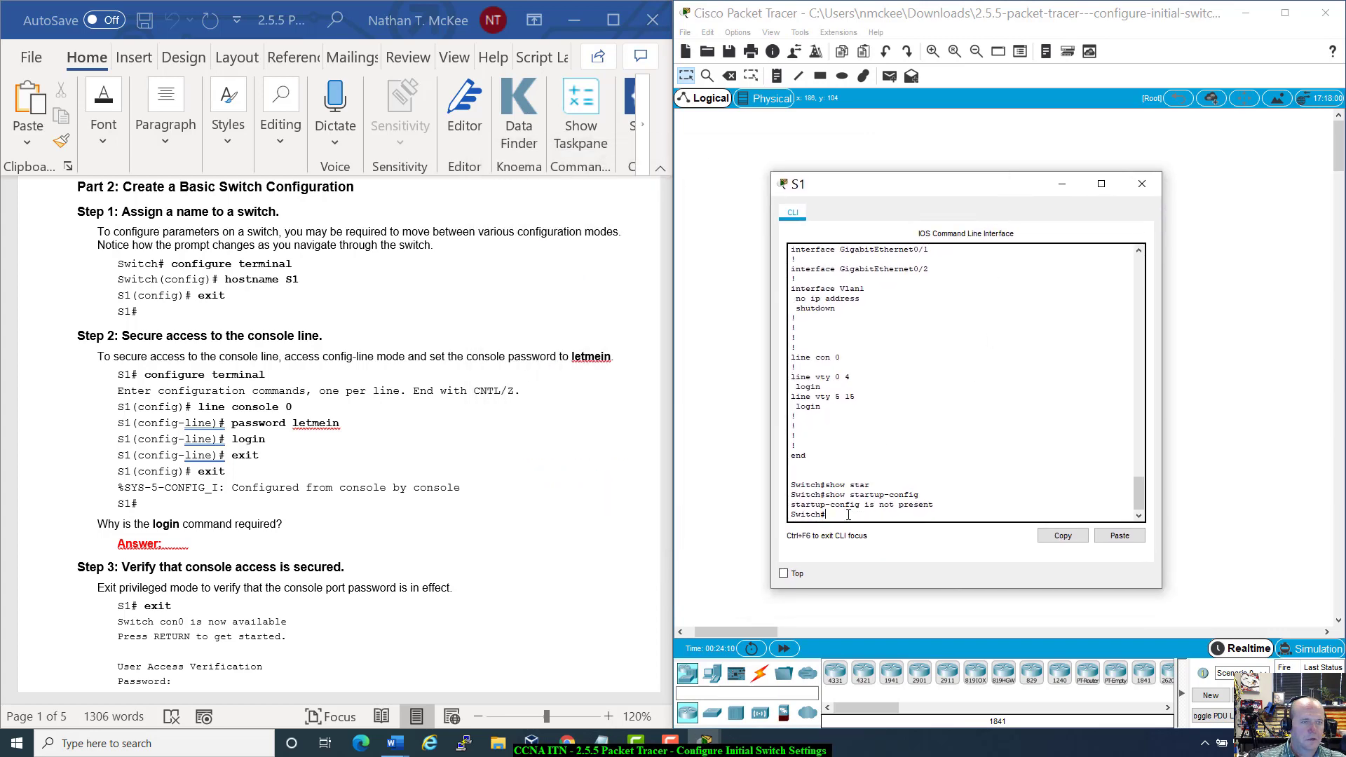
scroll(849, 515, up, 1)
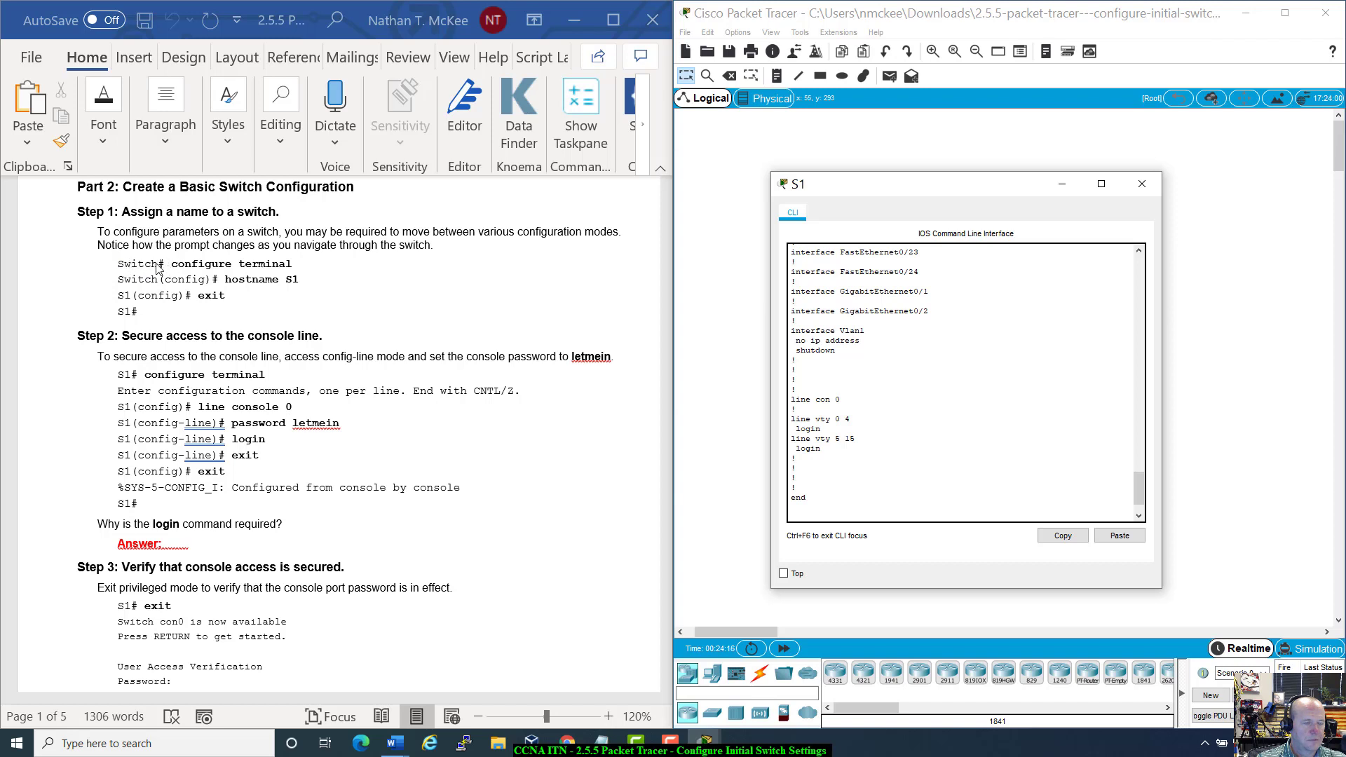
scroll(868, 504, down, 1)
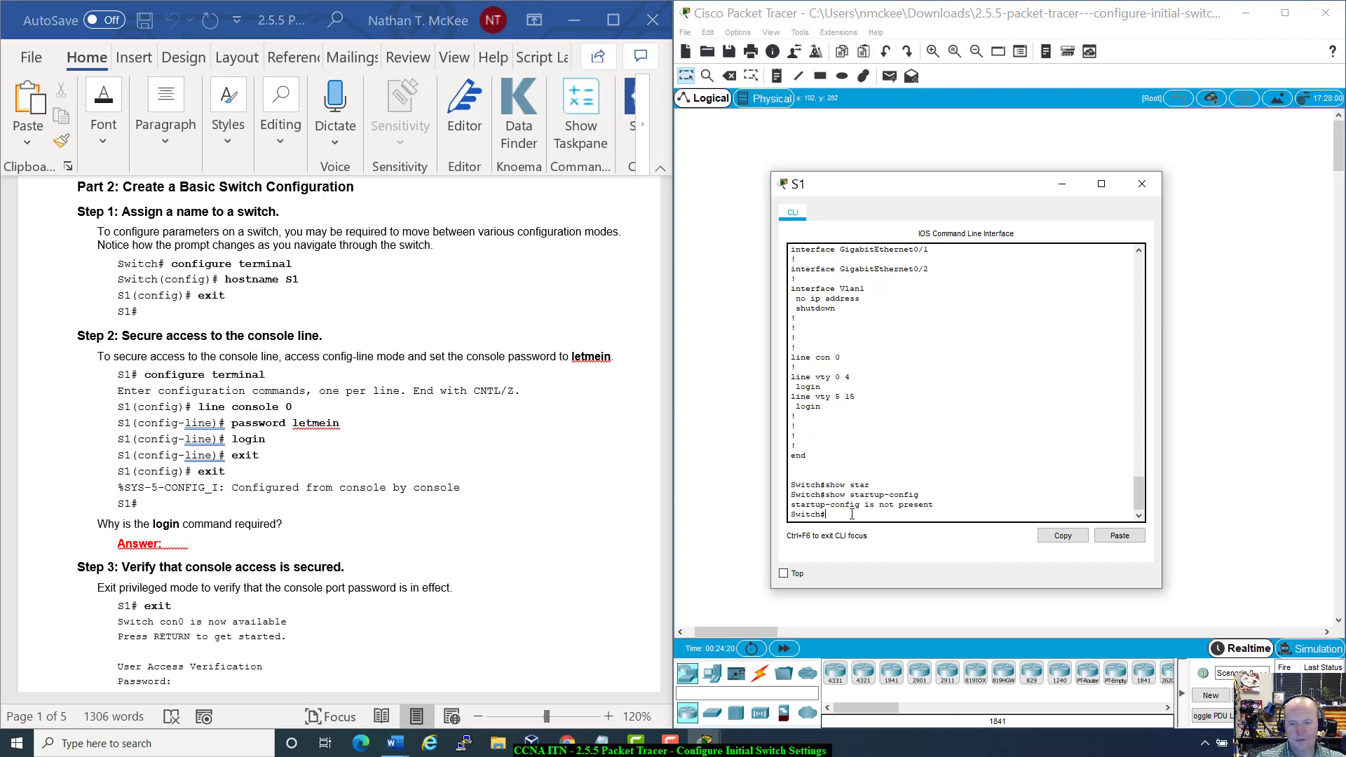
text(configure )
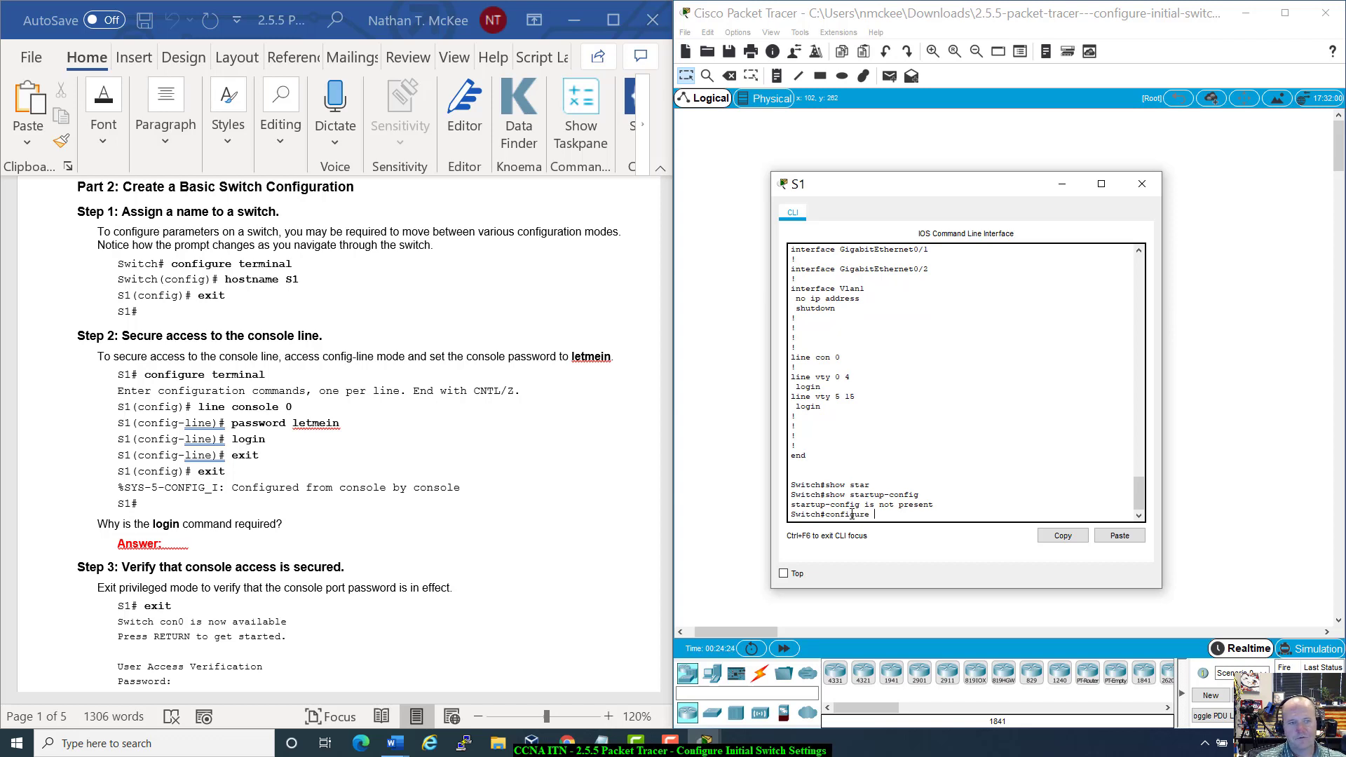
text(termini)
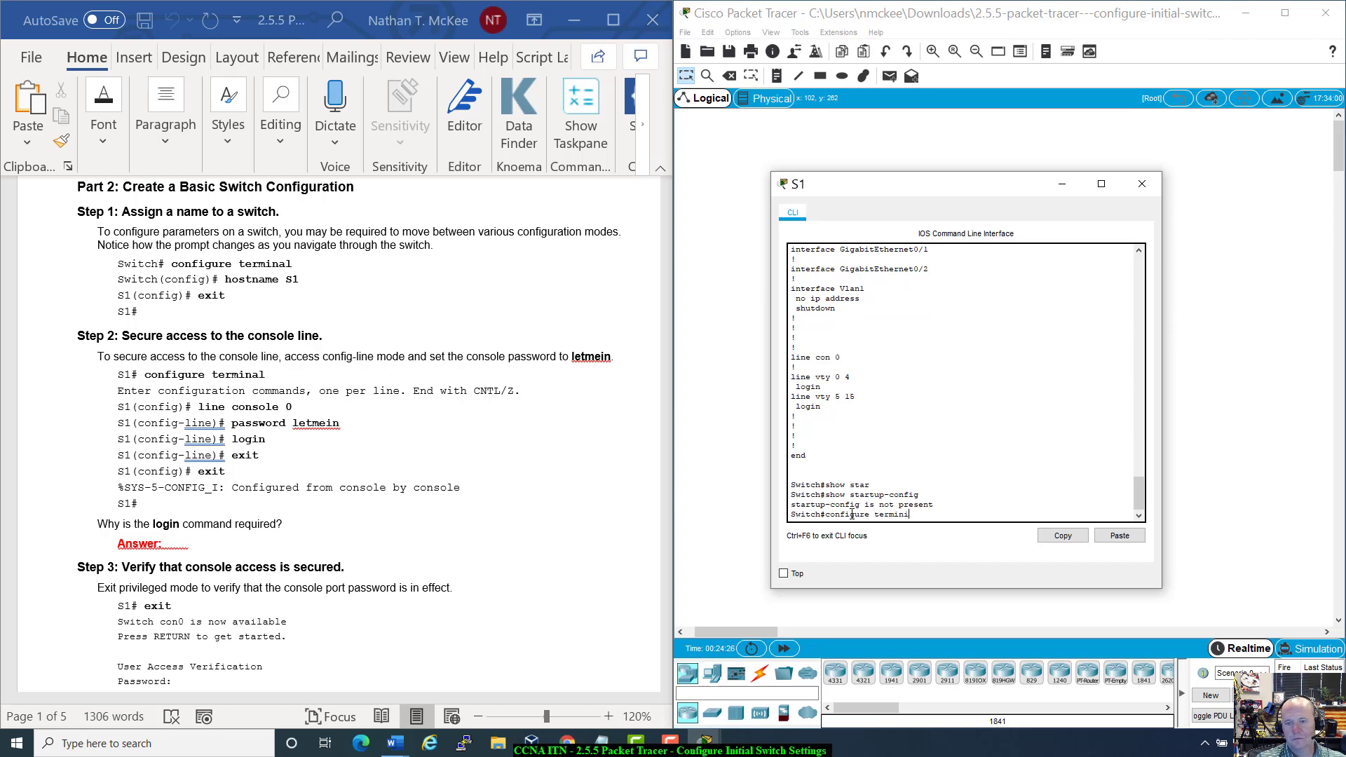
key(BackSpace)
key(BackSpace)
text(nal)
key(Return)
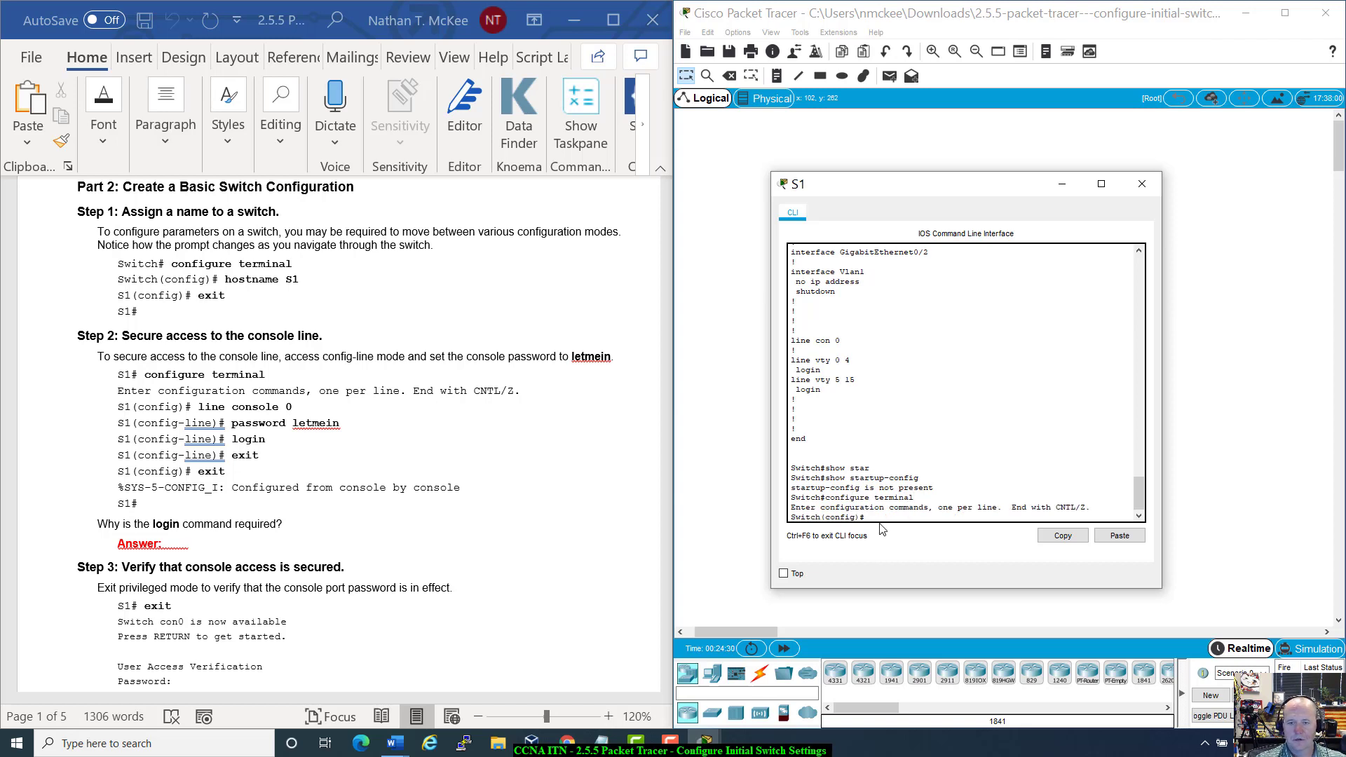
drag(866, 517, 791, 517)
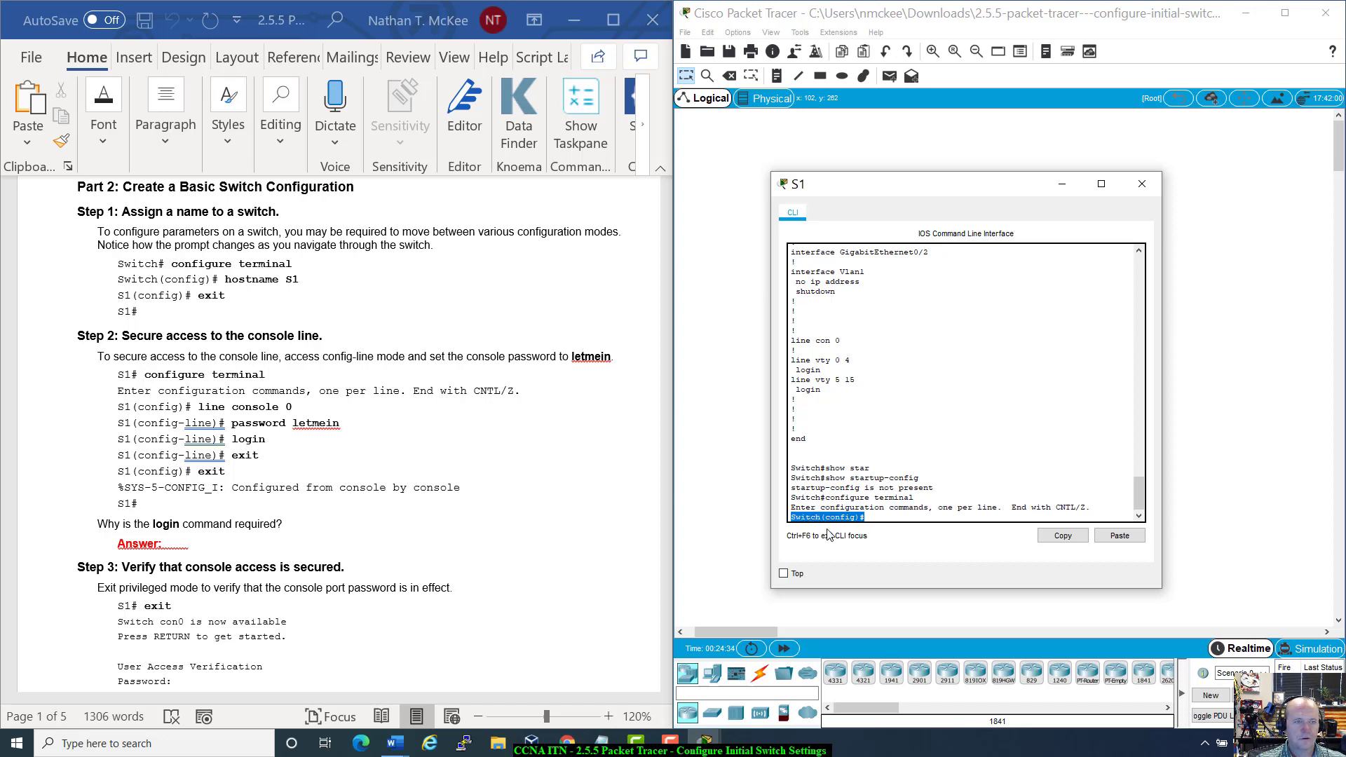
click(891, 515)
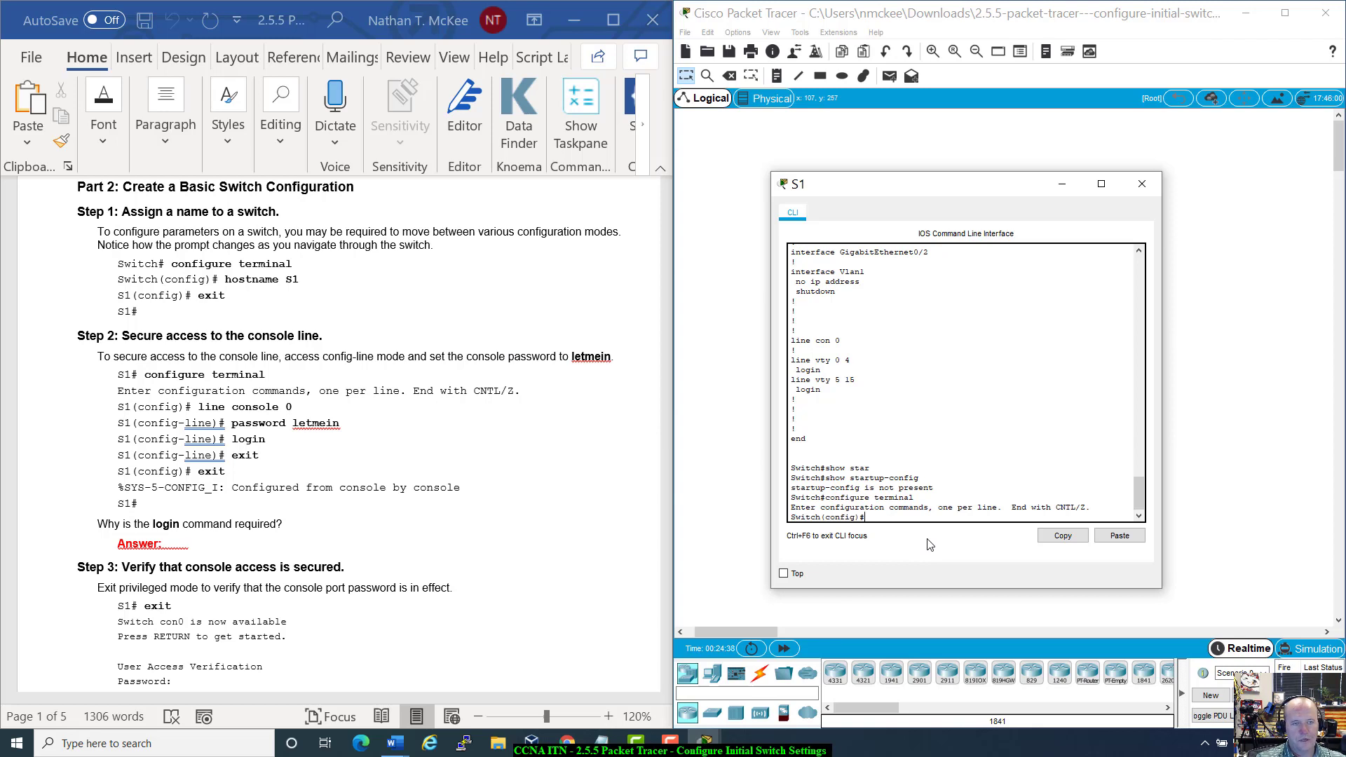
Step: Set the switch hostname to S1 and exit back to the S1# prompt
text(hos)
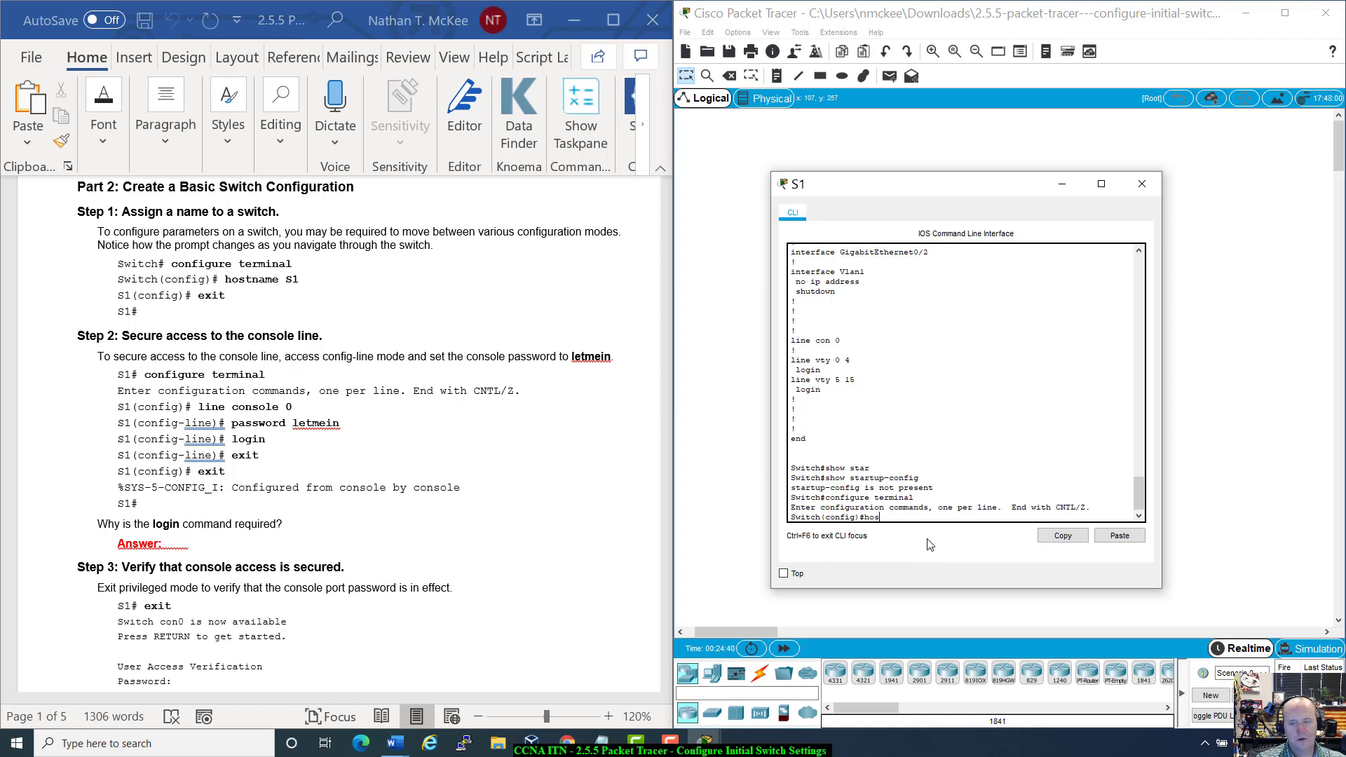
text(tname S2)
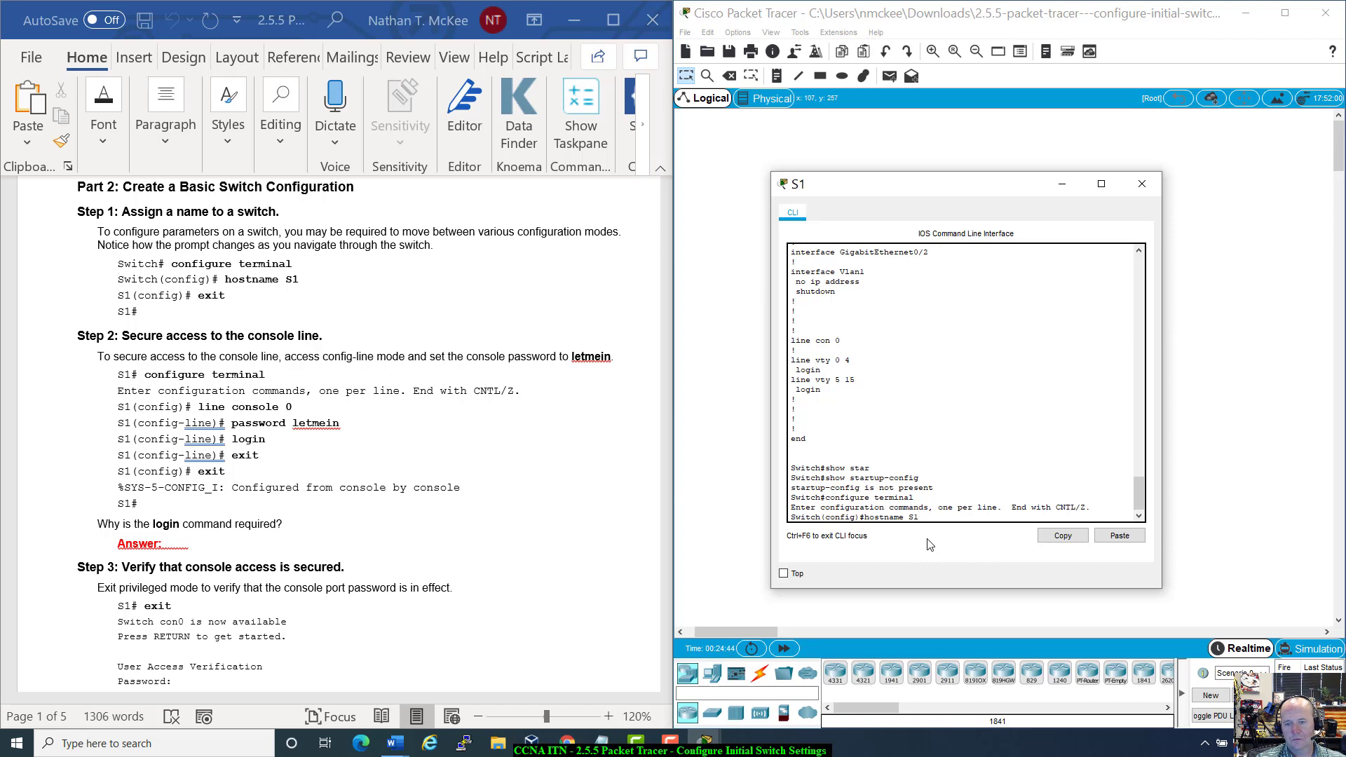
key(Return)
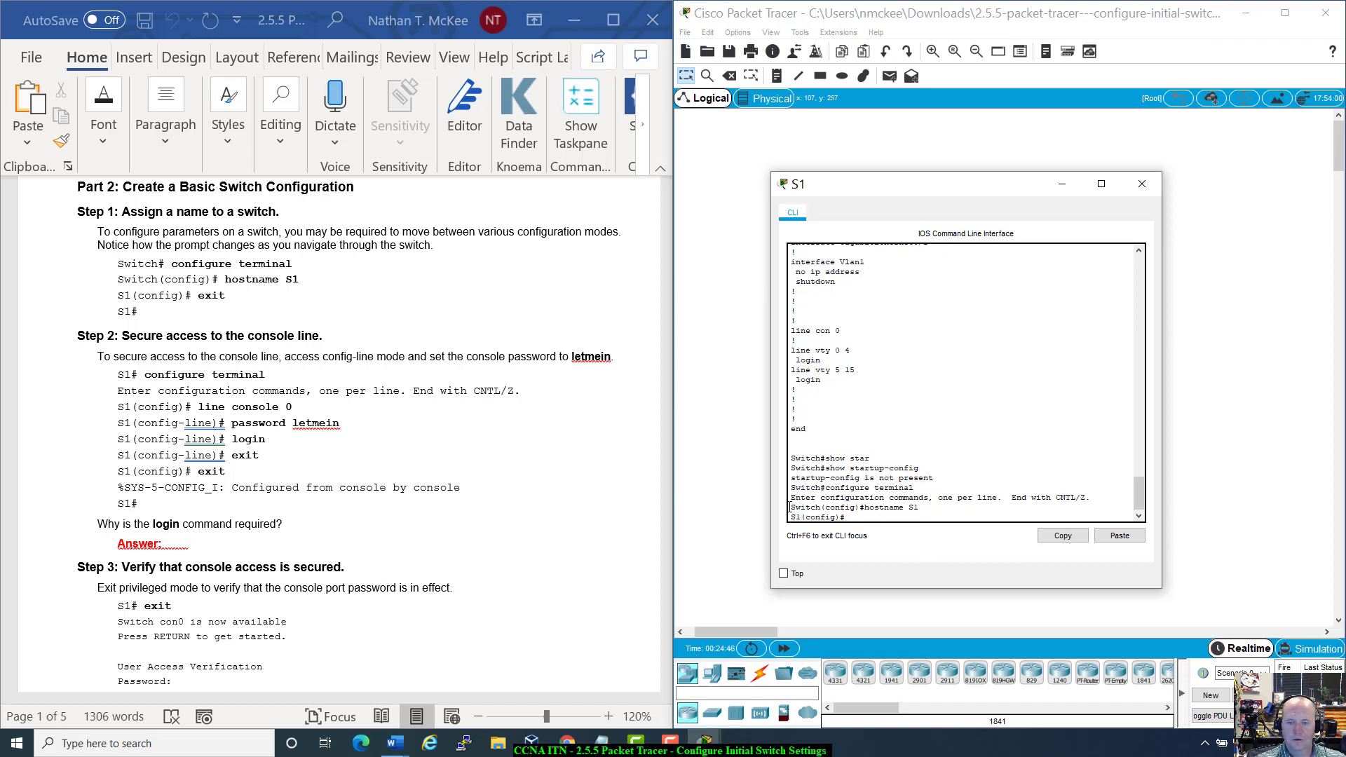
drag(792, 517, 850, 516)
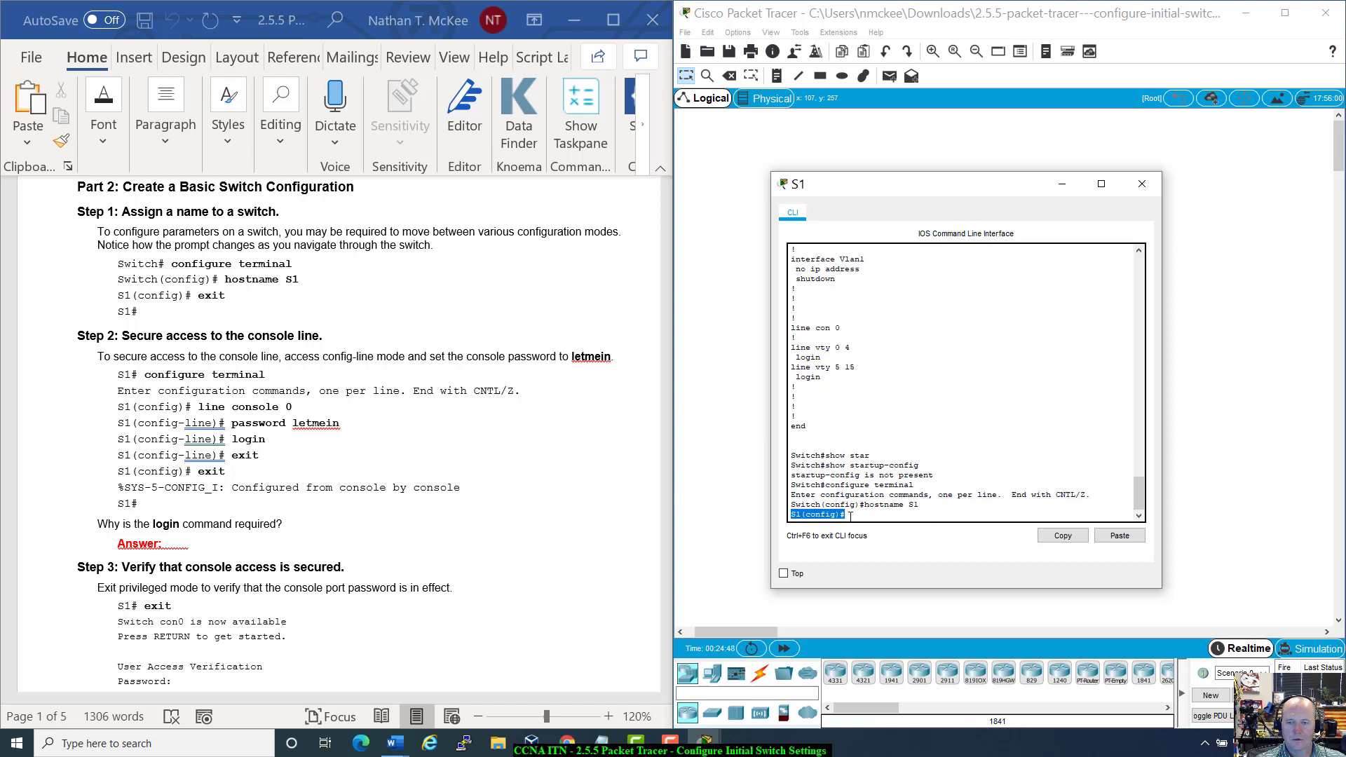
click(850, 517)
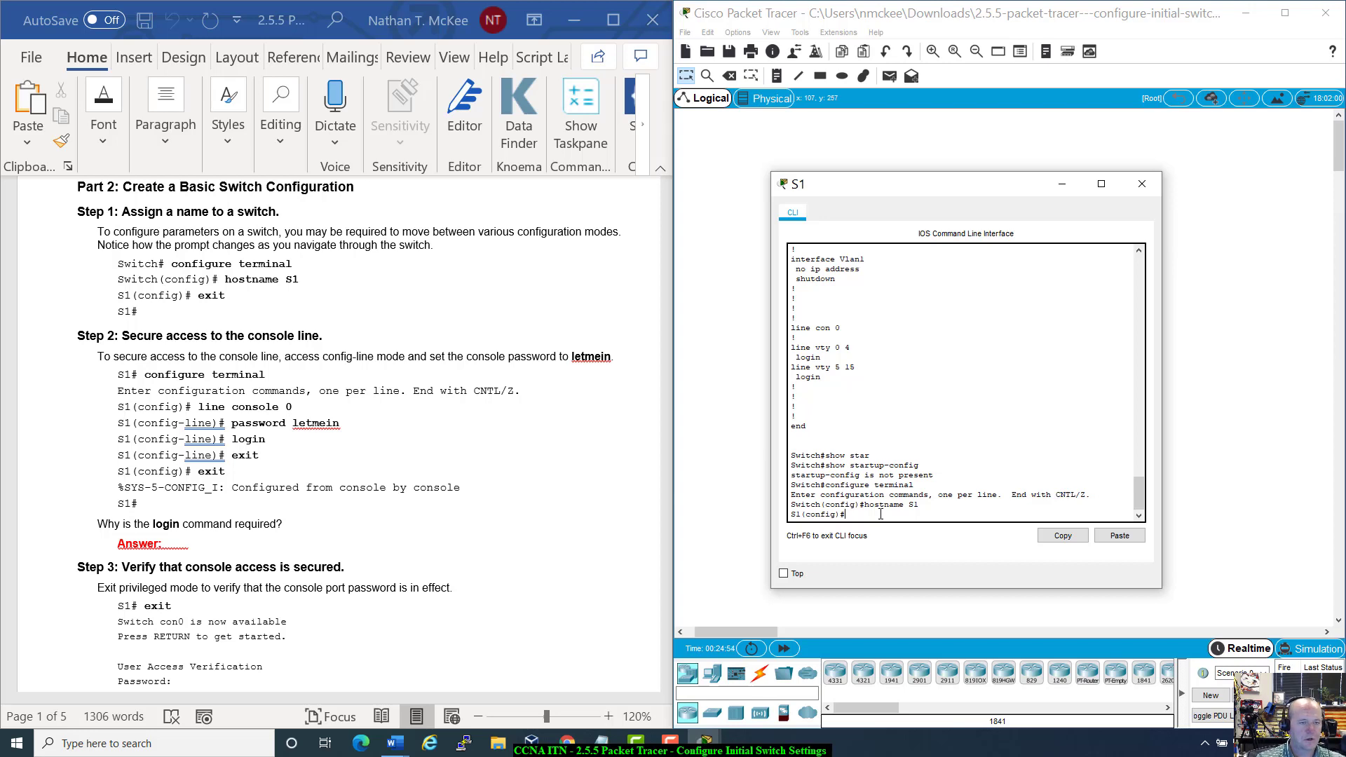
text(ew)
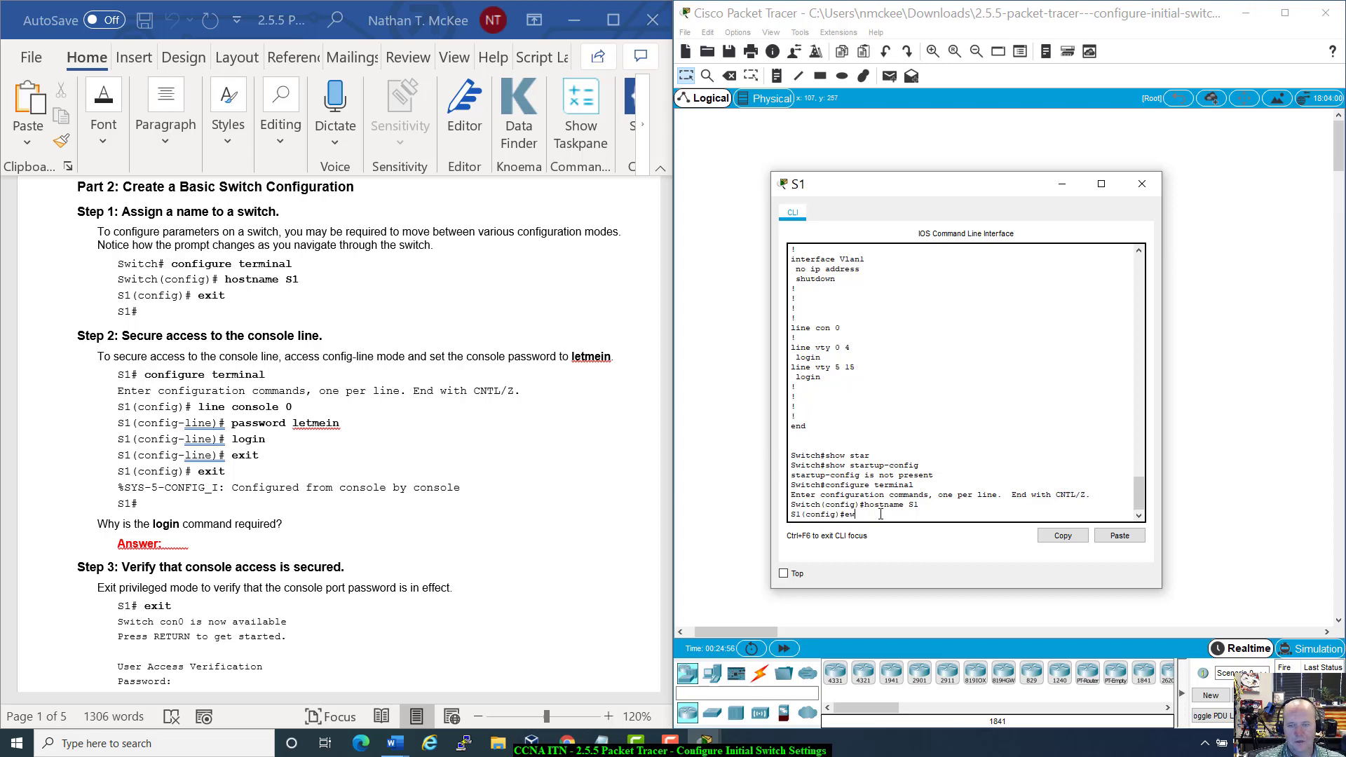
text(it)
key(Return)
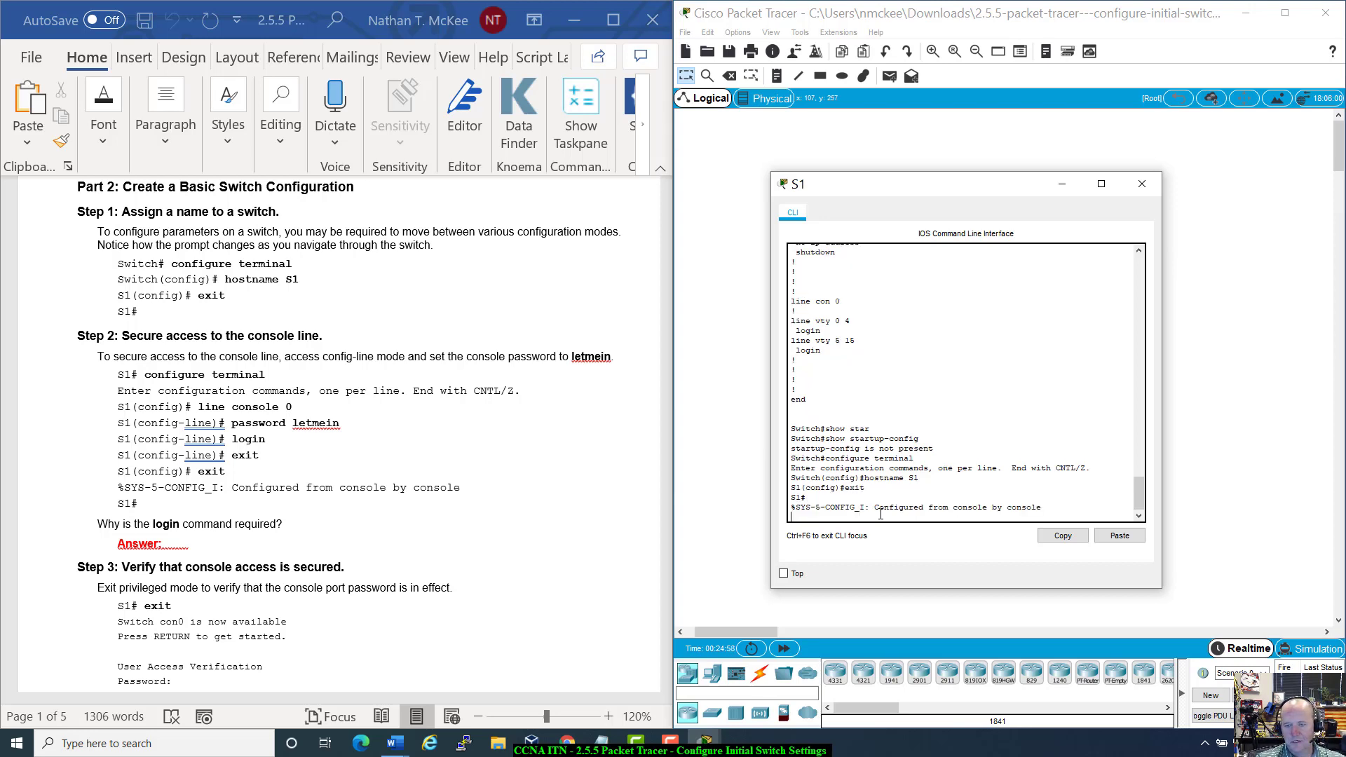
key(Return)
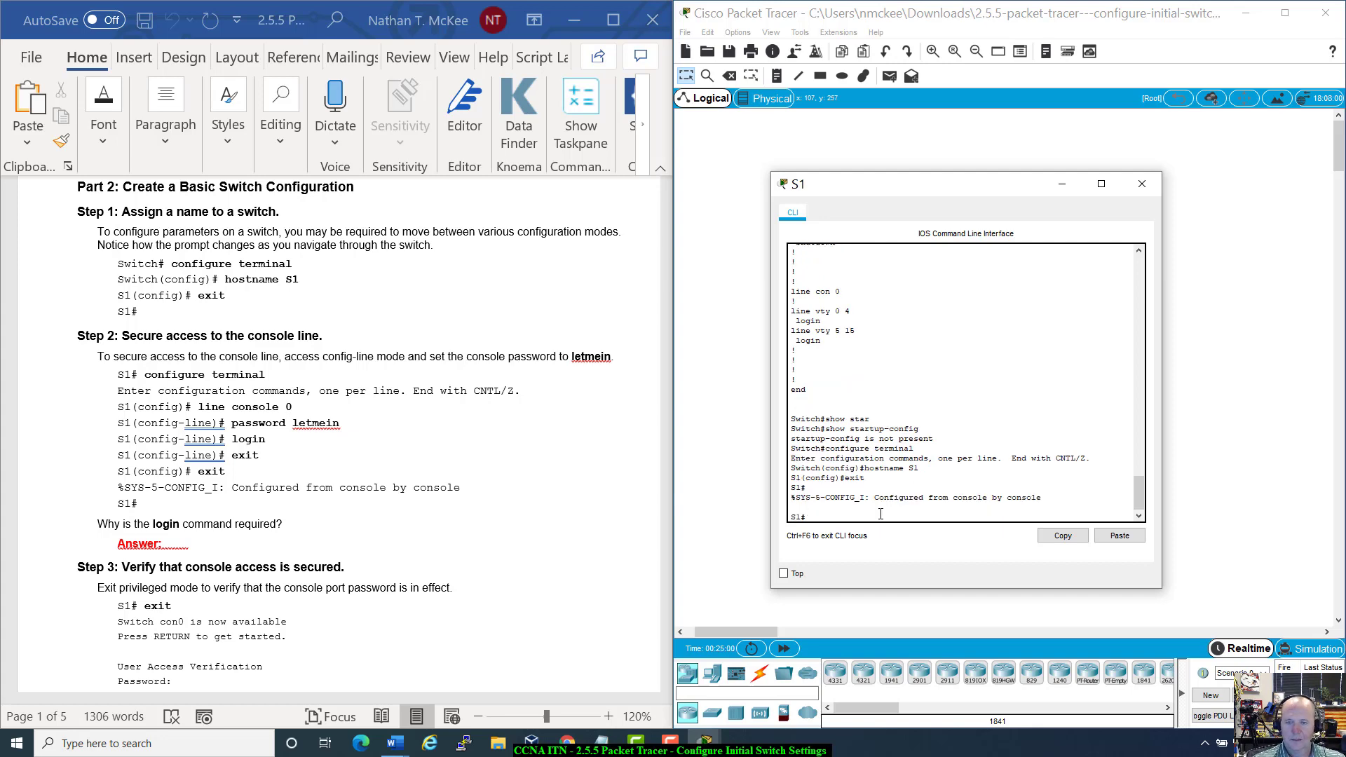
scroll(419, 335, down, 2)
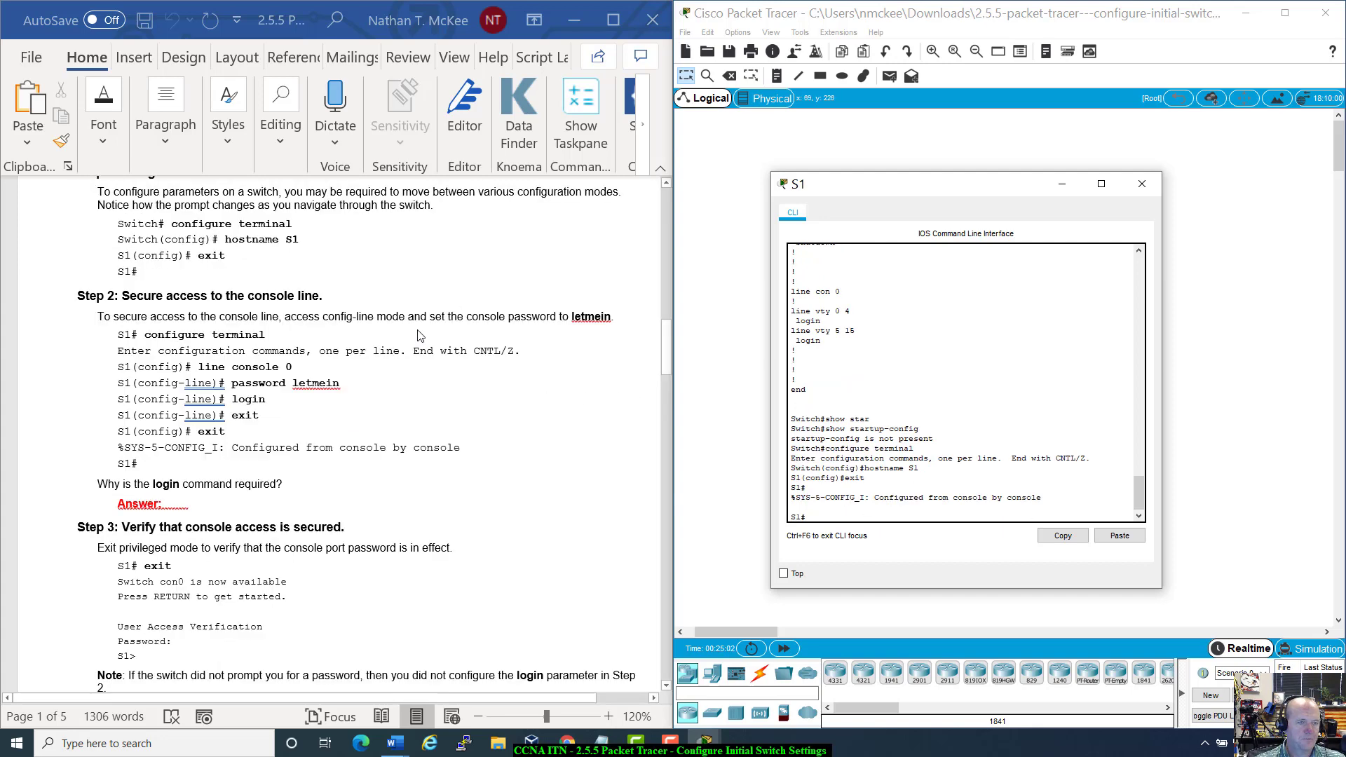
Step: Enter global configuration on S1 and set a password on console line 0
scroll(419, 336, down, 1)
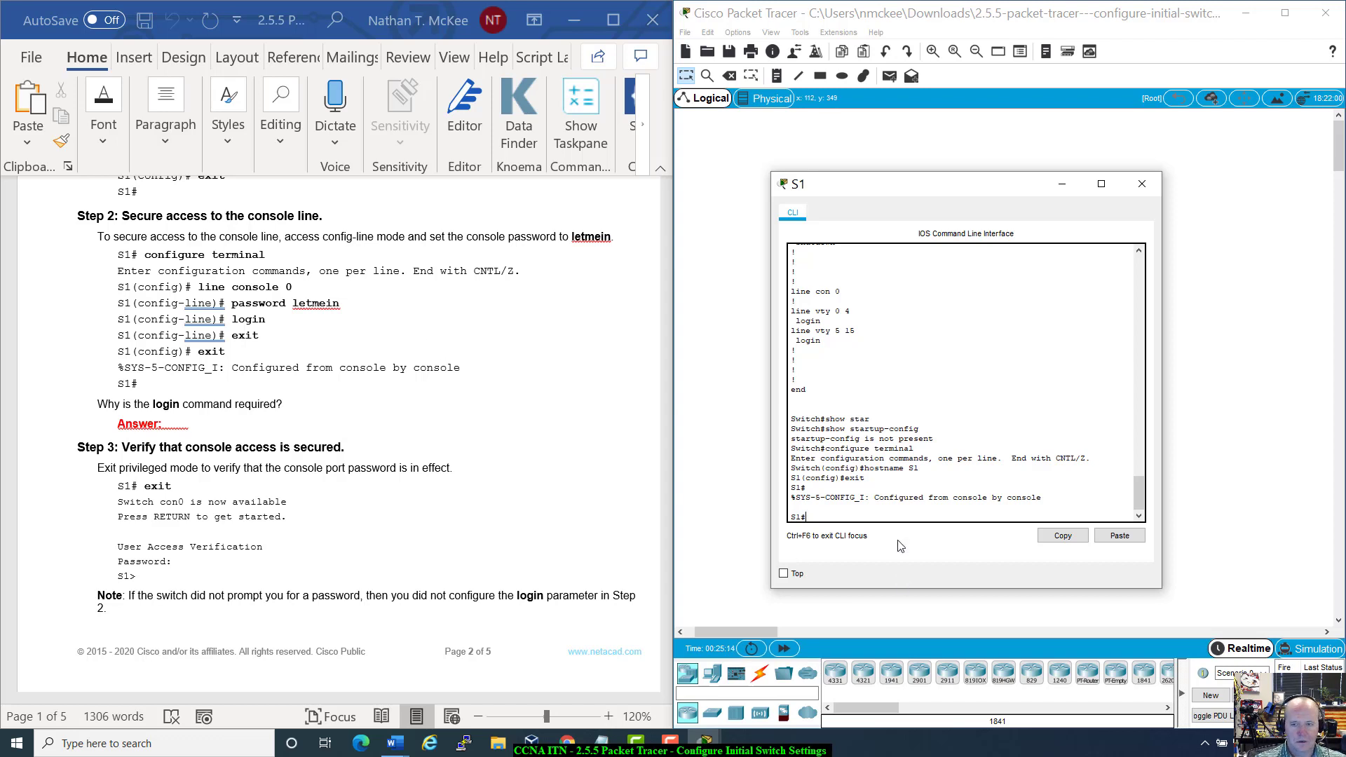
text(cn)
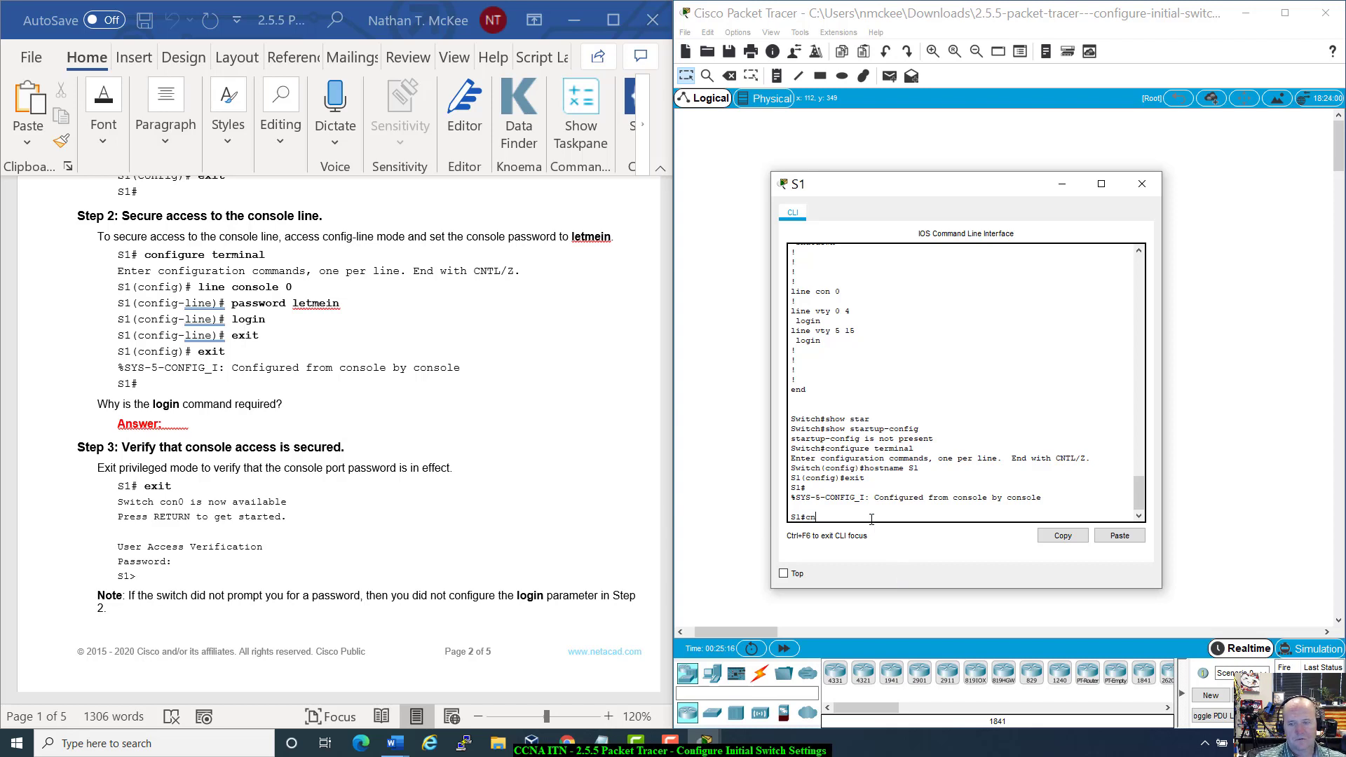
key(BackSpace)
text(onf)
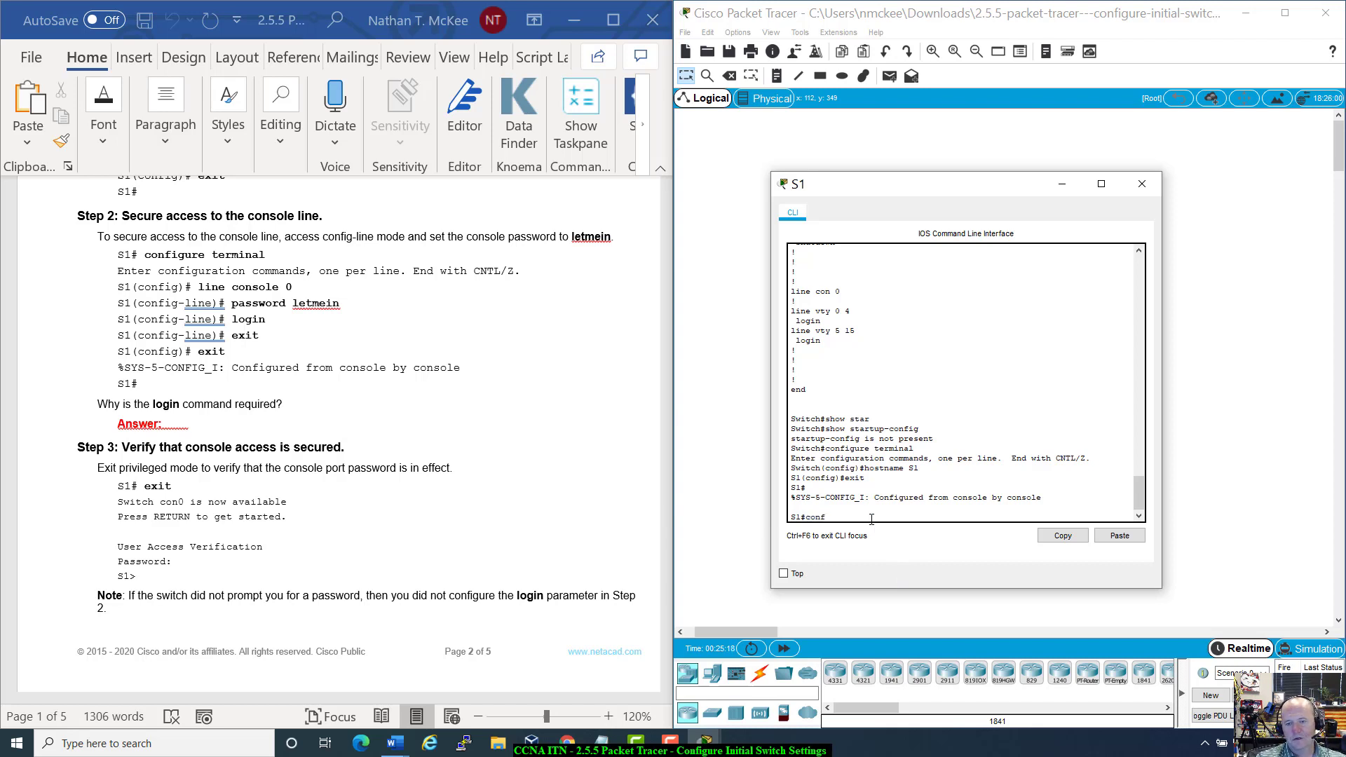
text( t)
key(Return)
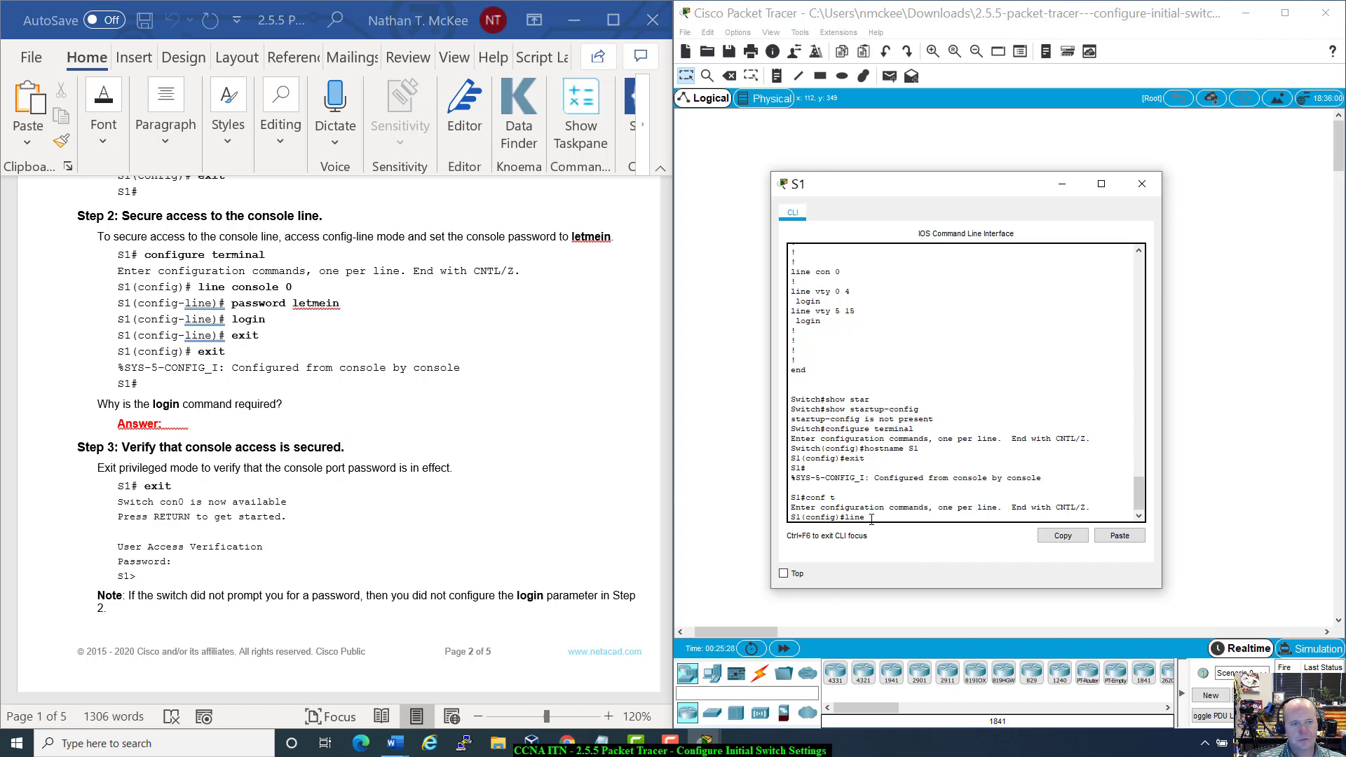
text(co)
text(nsole 0)
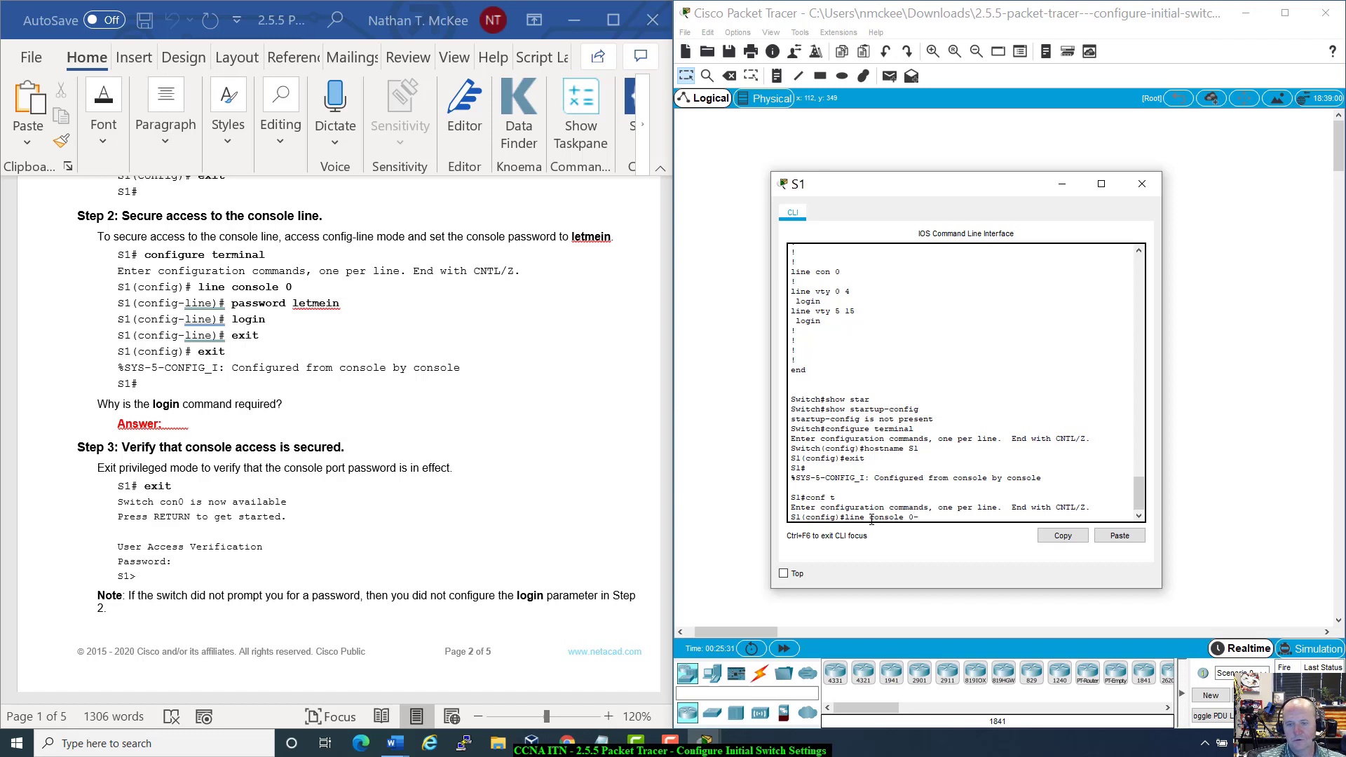
key(Return)
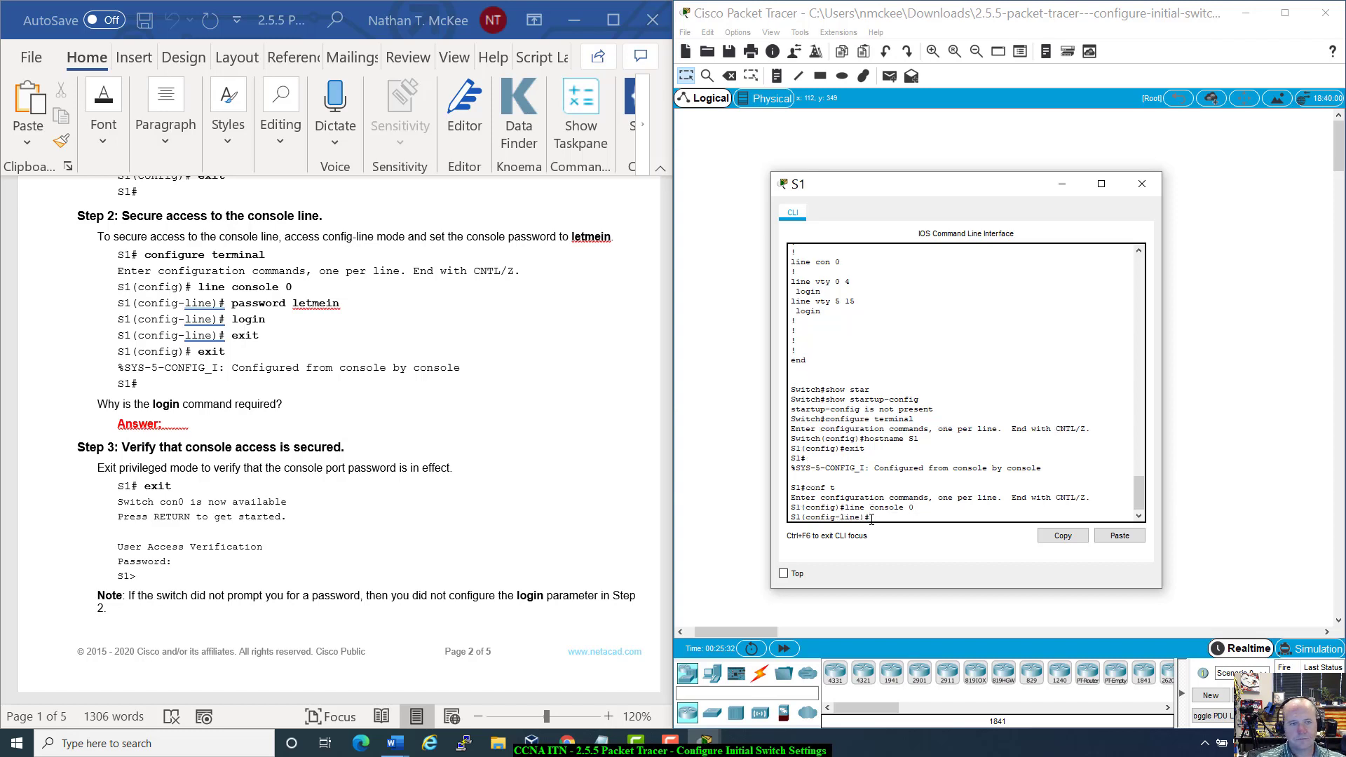
text(pass)
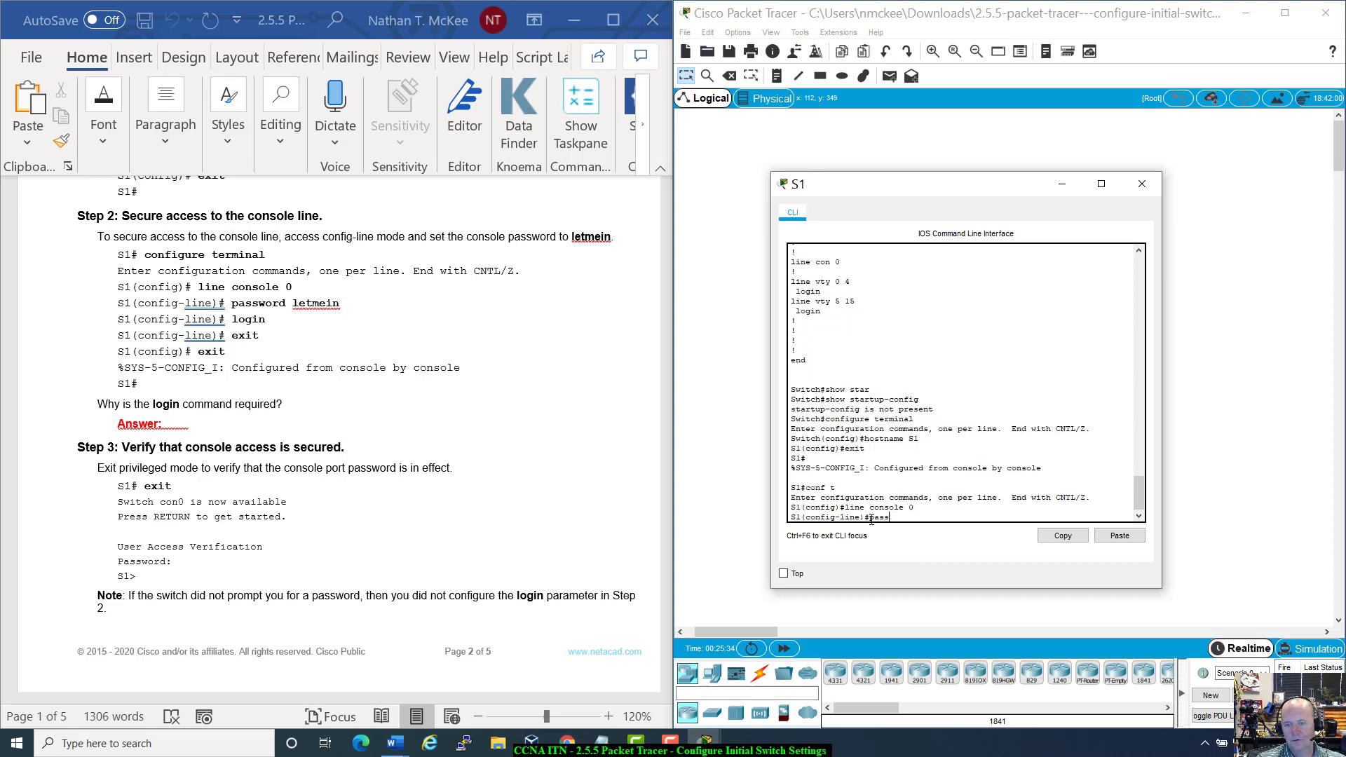
text(word)
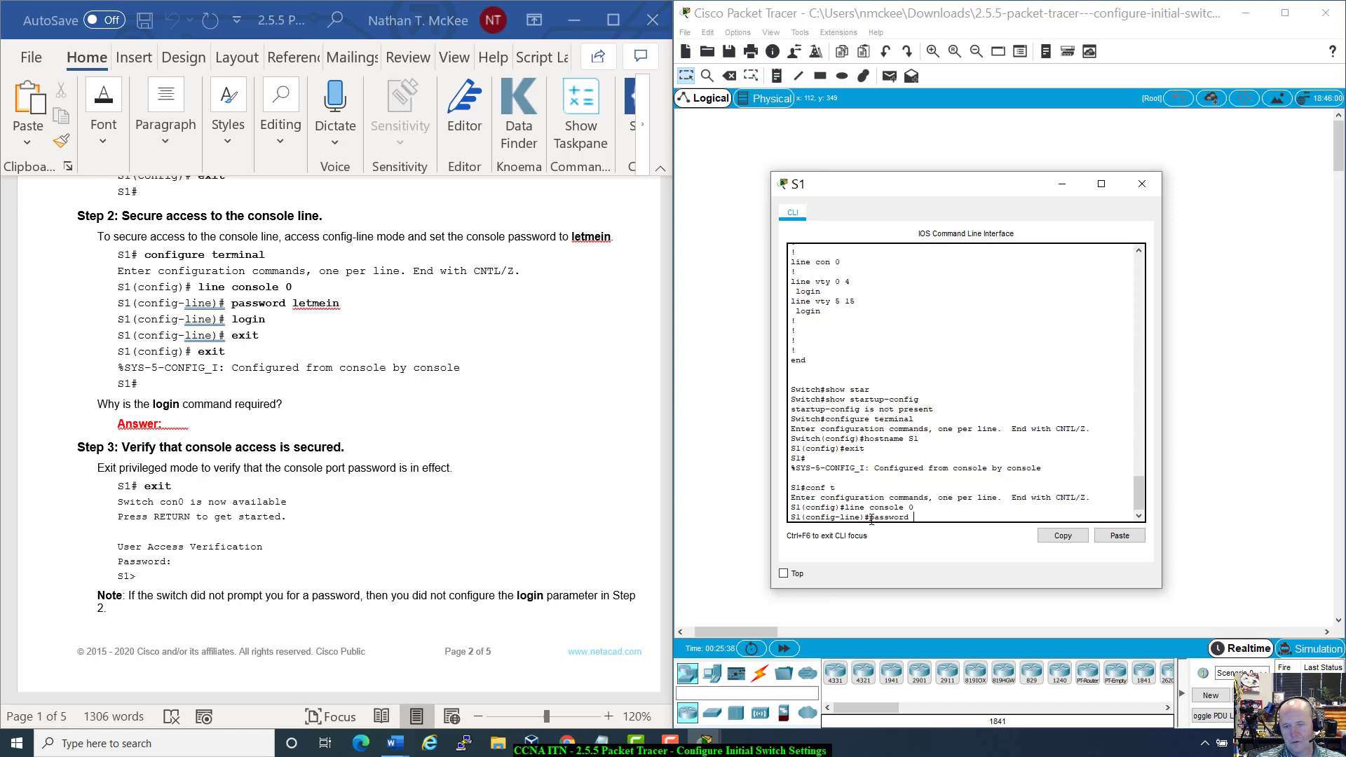
text( le)
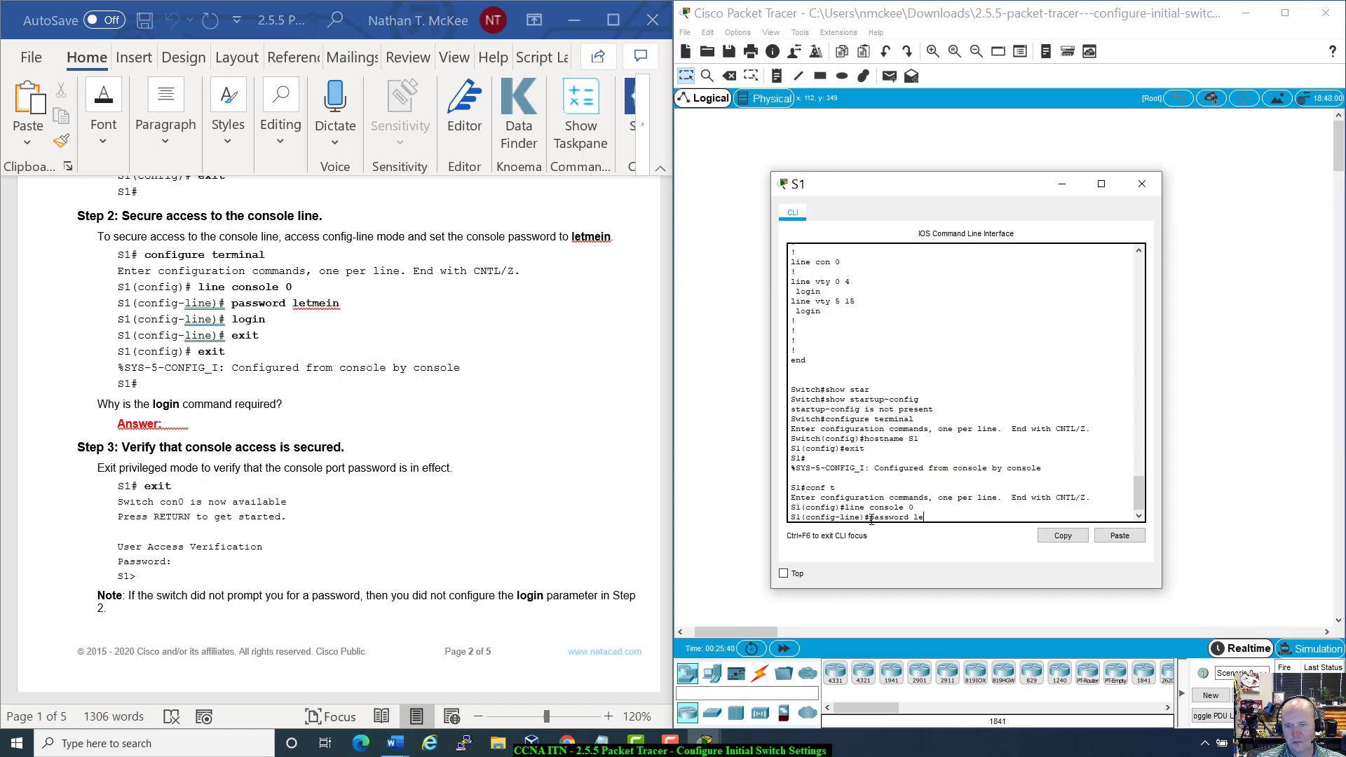
text(tmein)
key(Return)
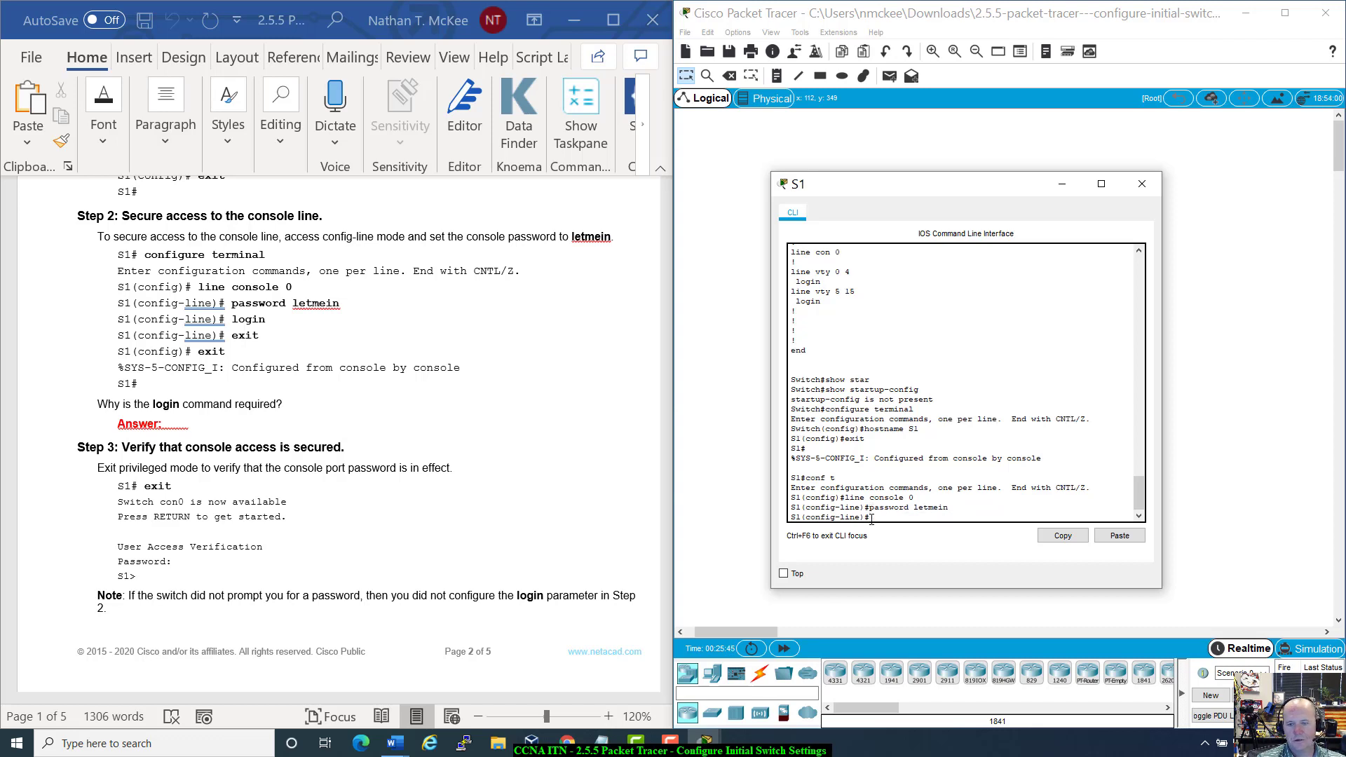
Step: Enable login on the console line and return to the S1# privileged prompt
text(login)
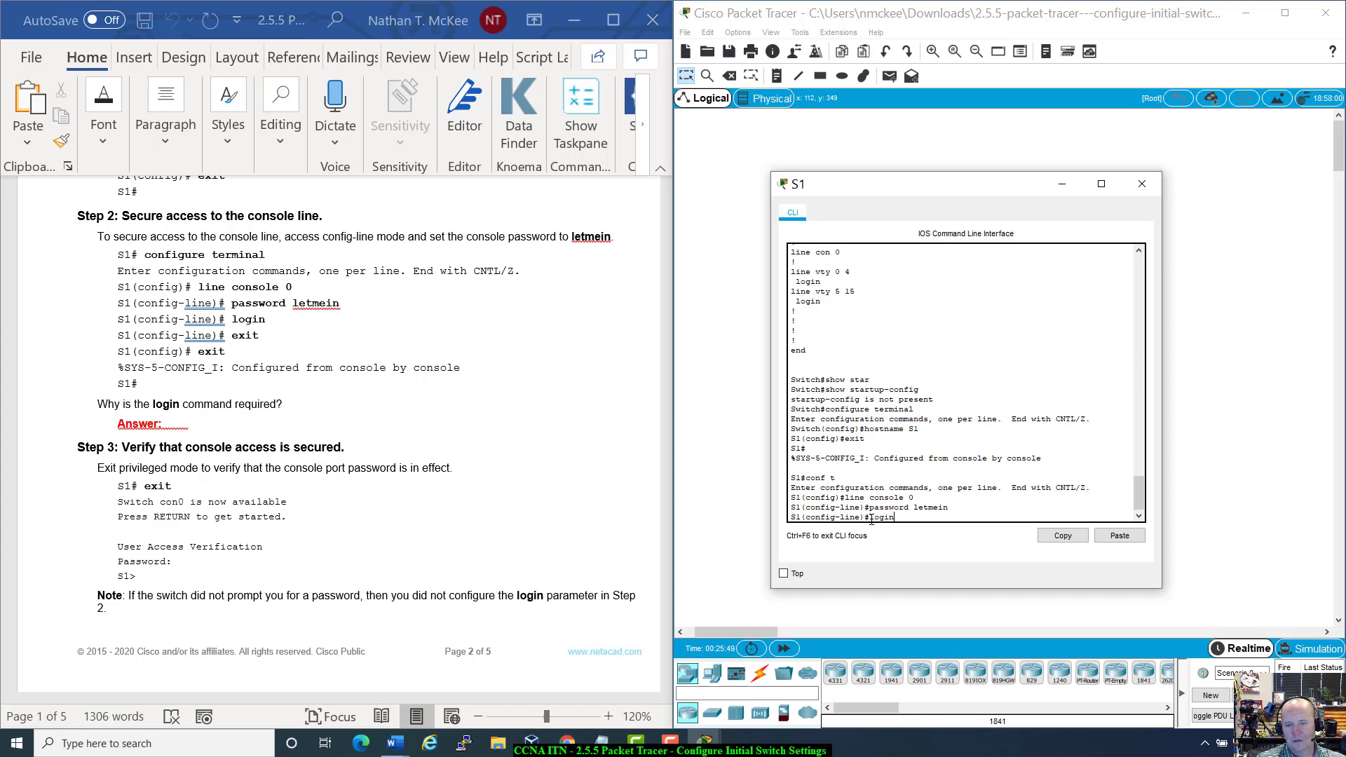
key(Return)
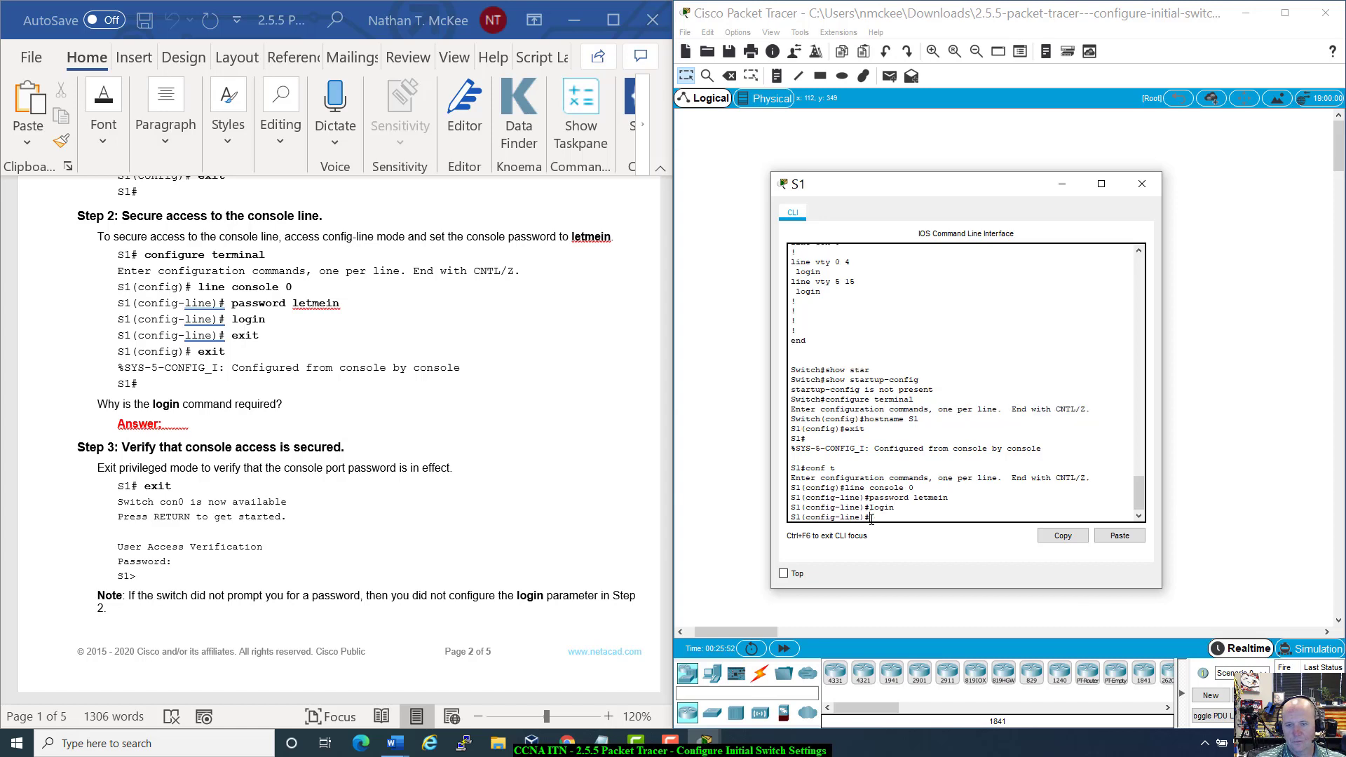
text(exit)
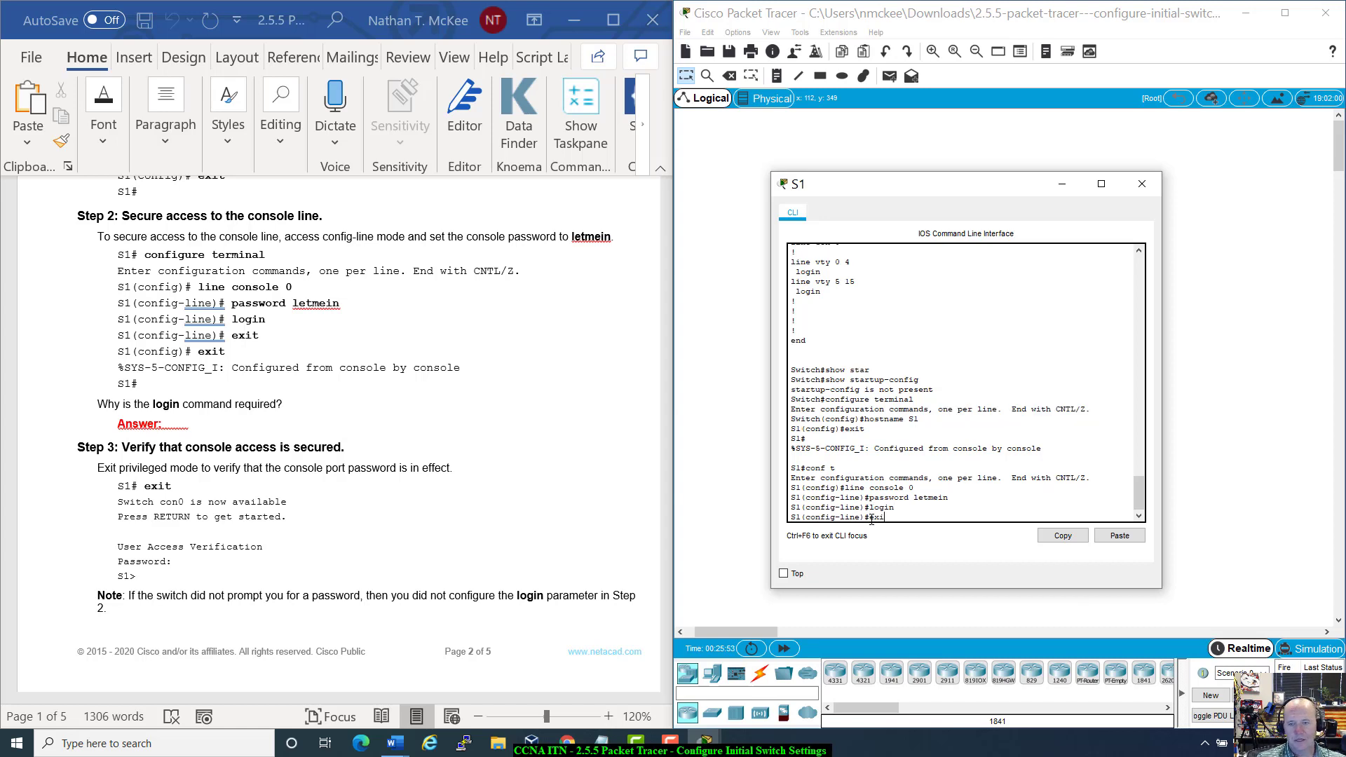
key(Return)
text(exit)
key(Return)
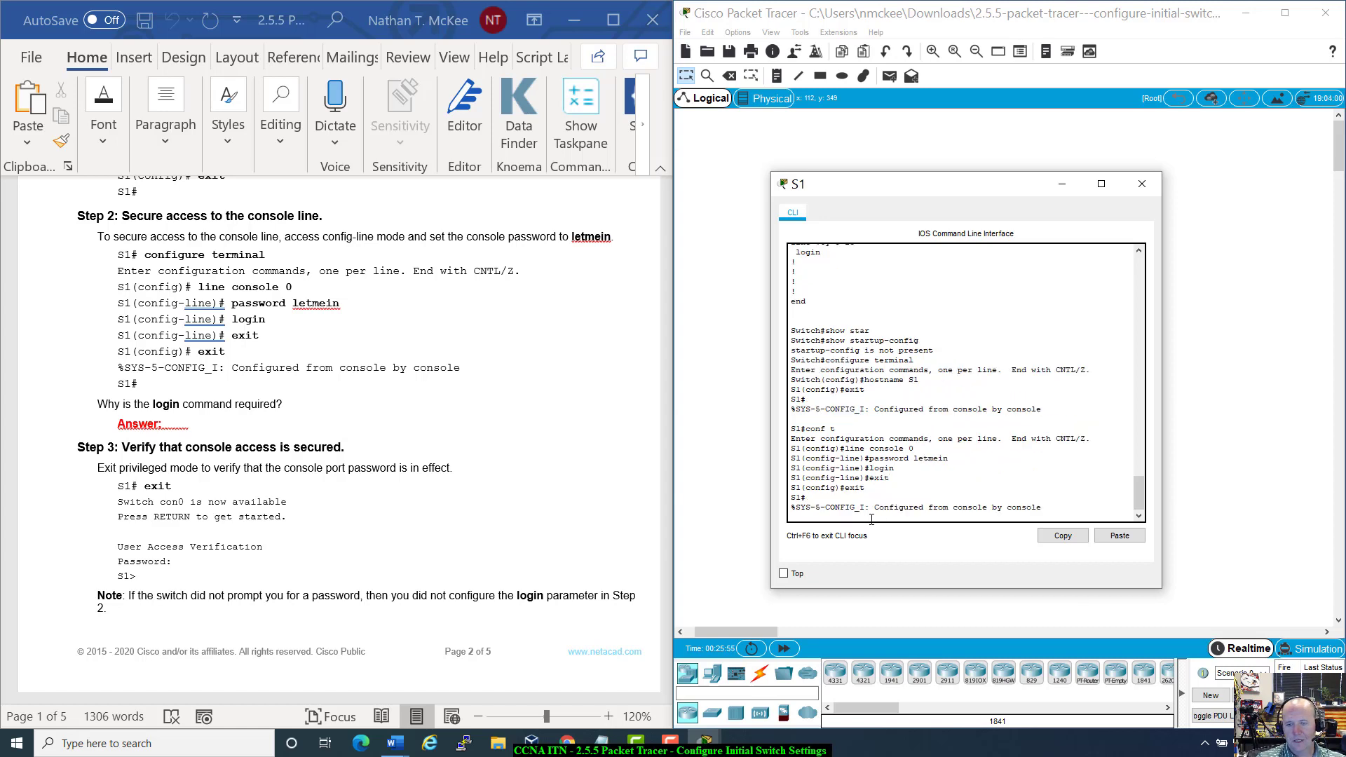
key(Return)
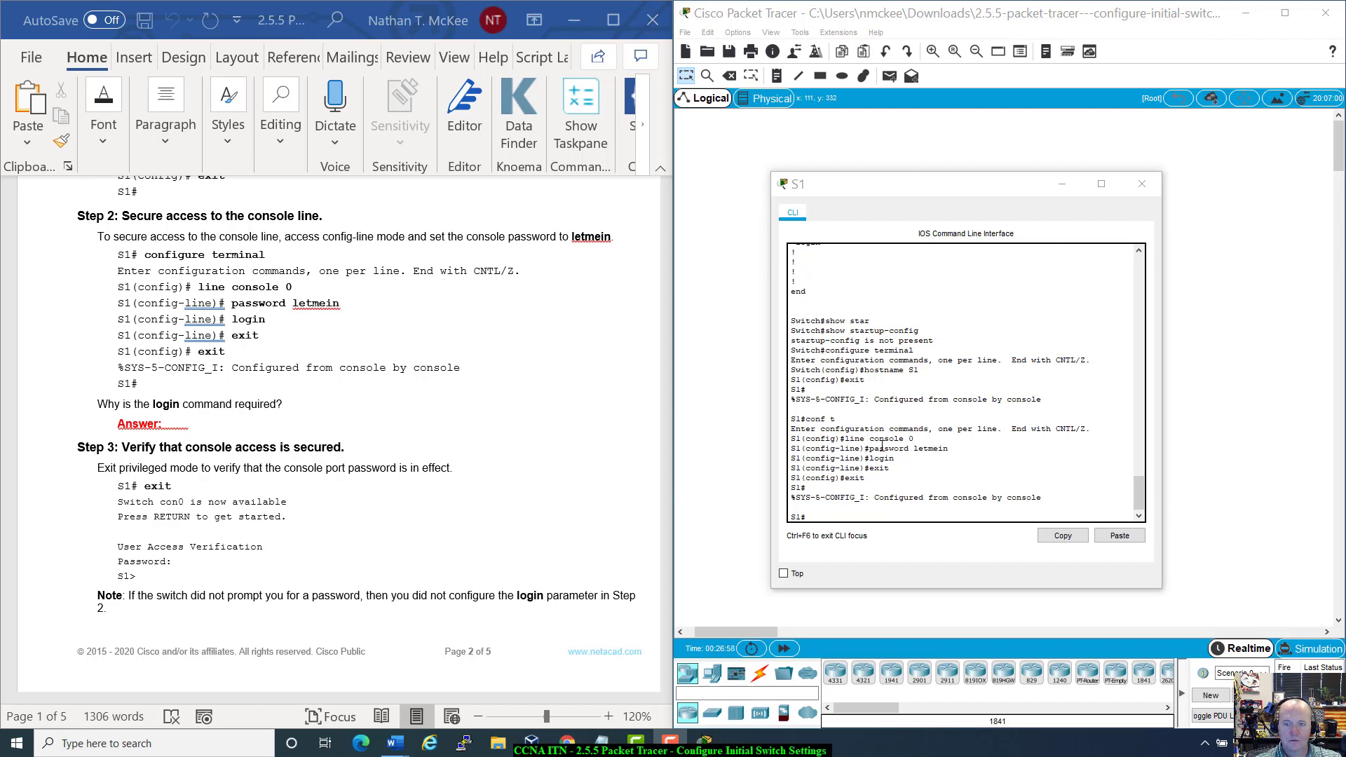
mouse_move(868, 457)
mouse_down()
mouse_move(920, 468)
mouse_move(865, 458)
mouse_up()
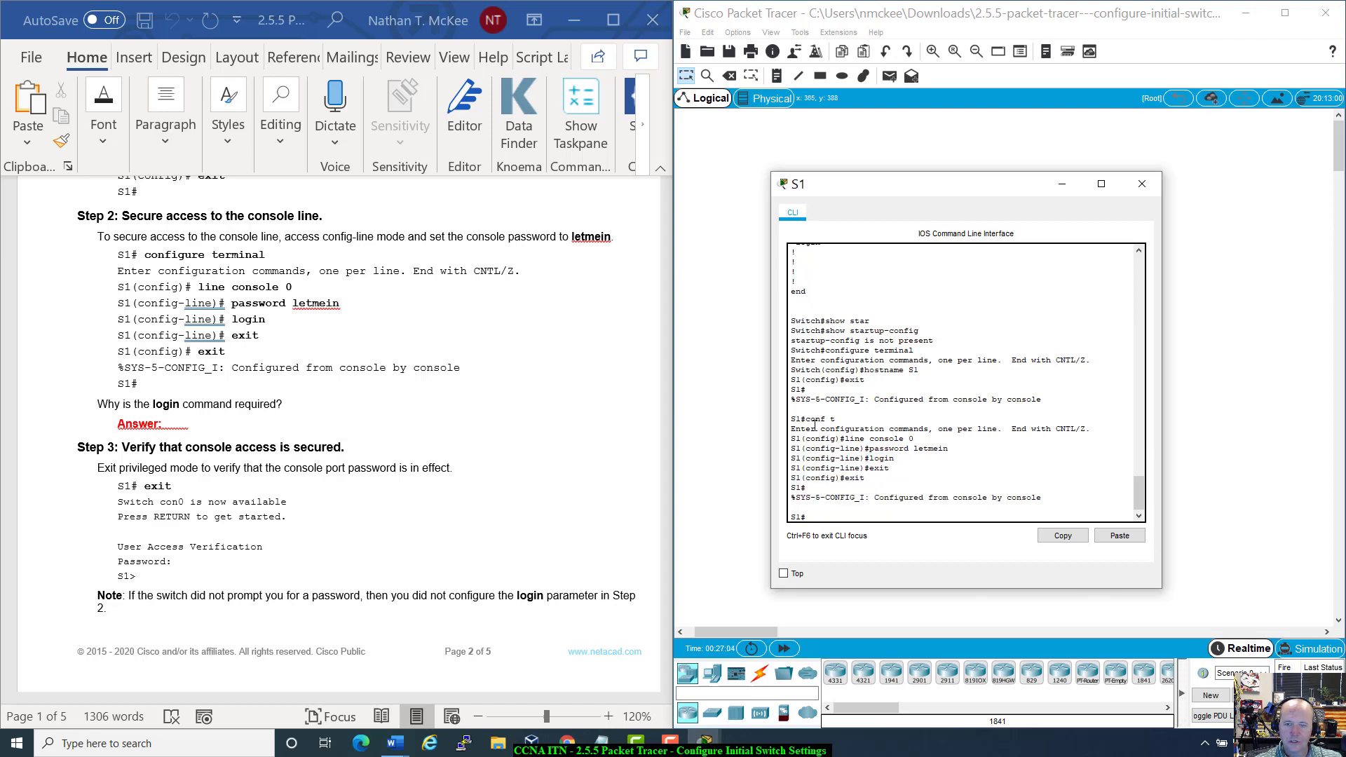
drag(814, 425, 813, 453)
click(911, 469)
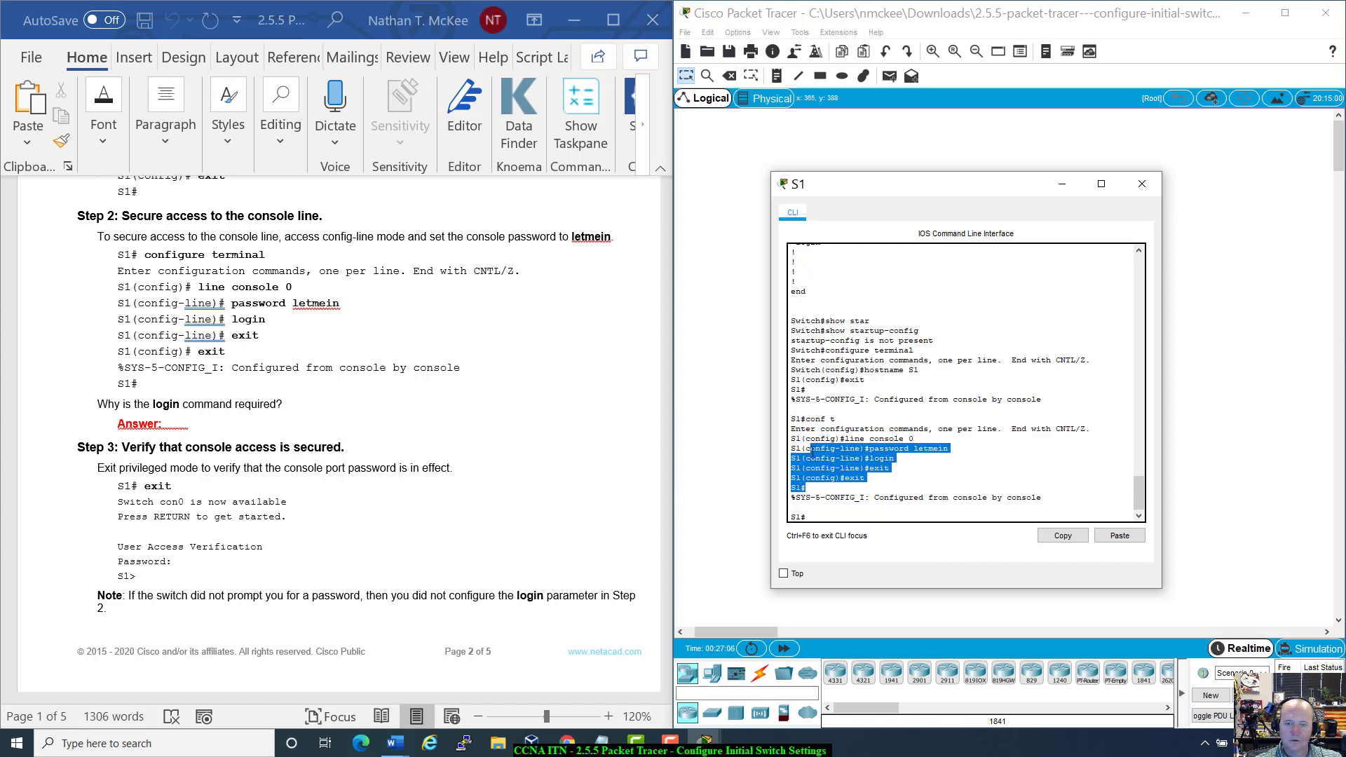
click(914, 492)
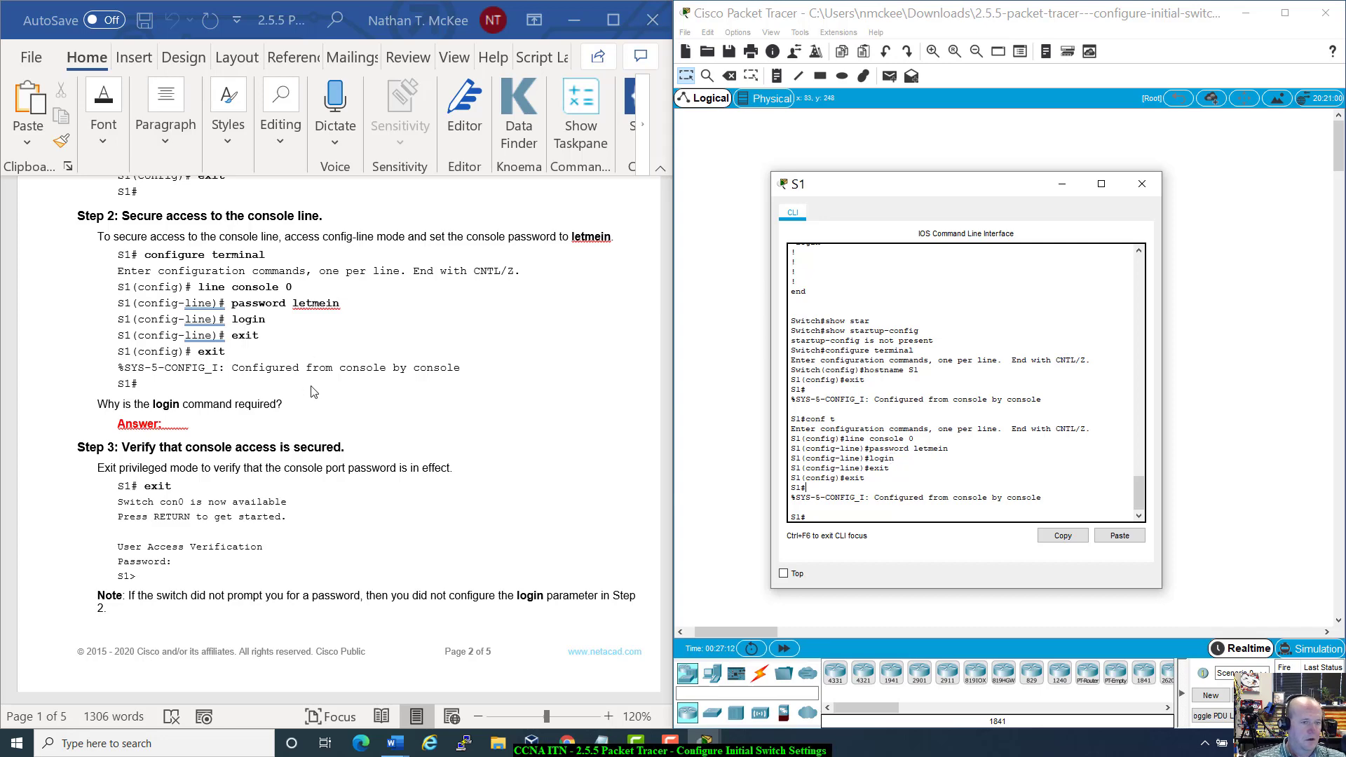
Step: Log out of S1 and start a new console session
scroll(313, 392, down, 5)
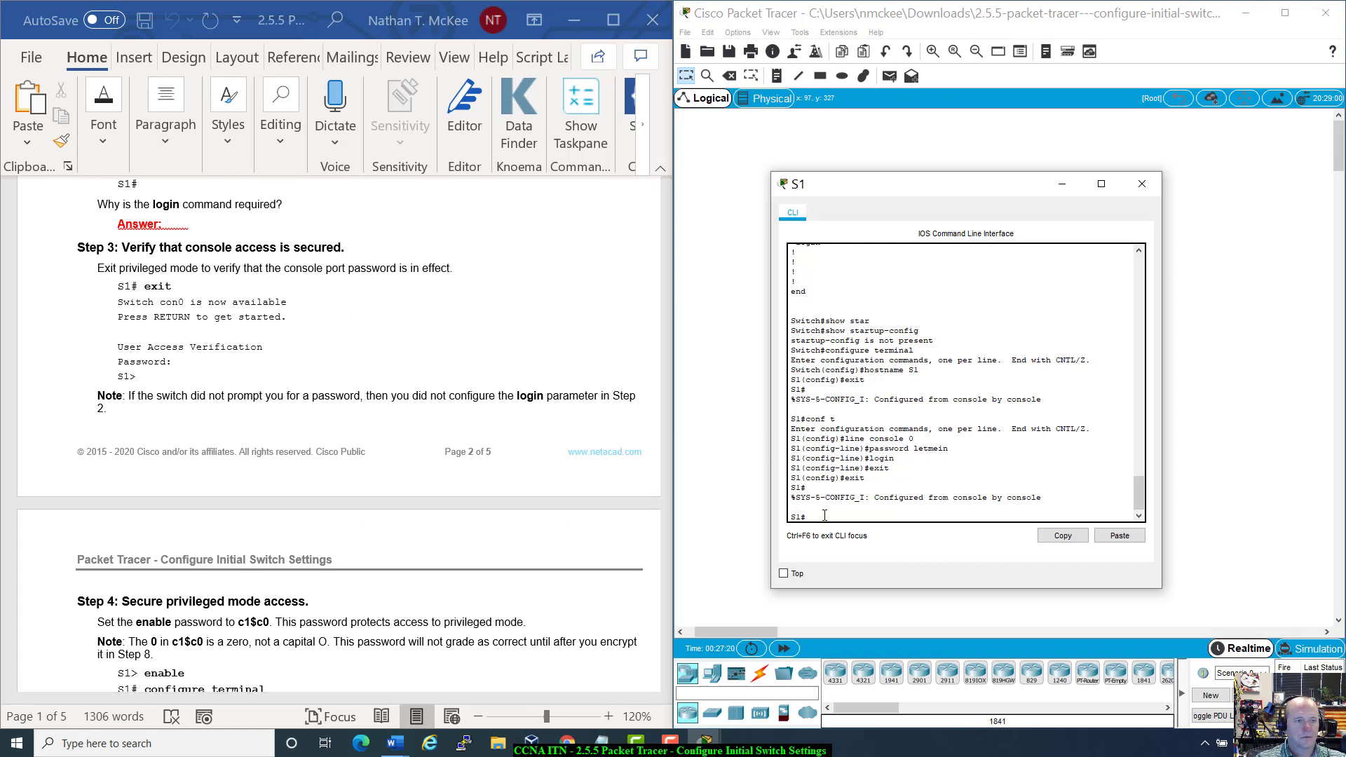
key(Return)
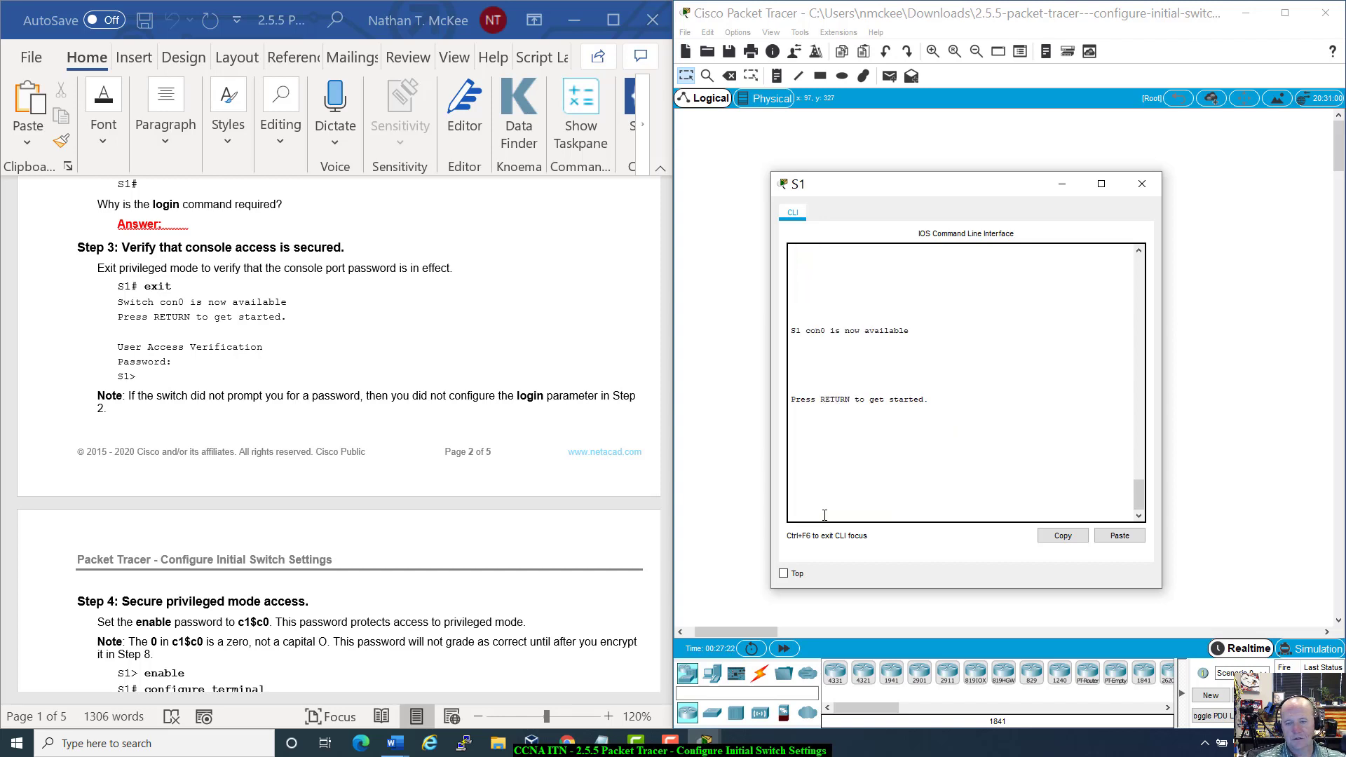
key(Return)
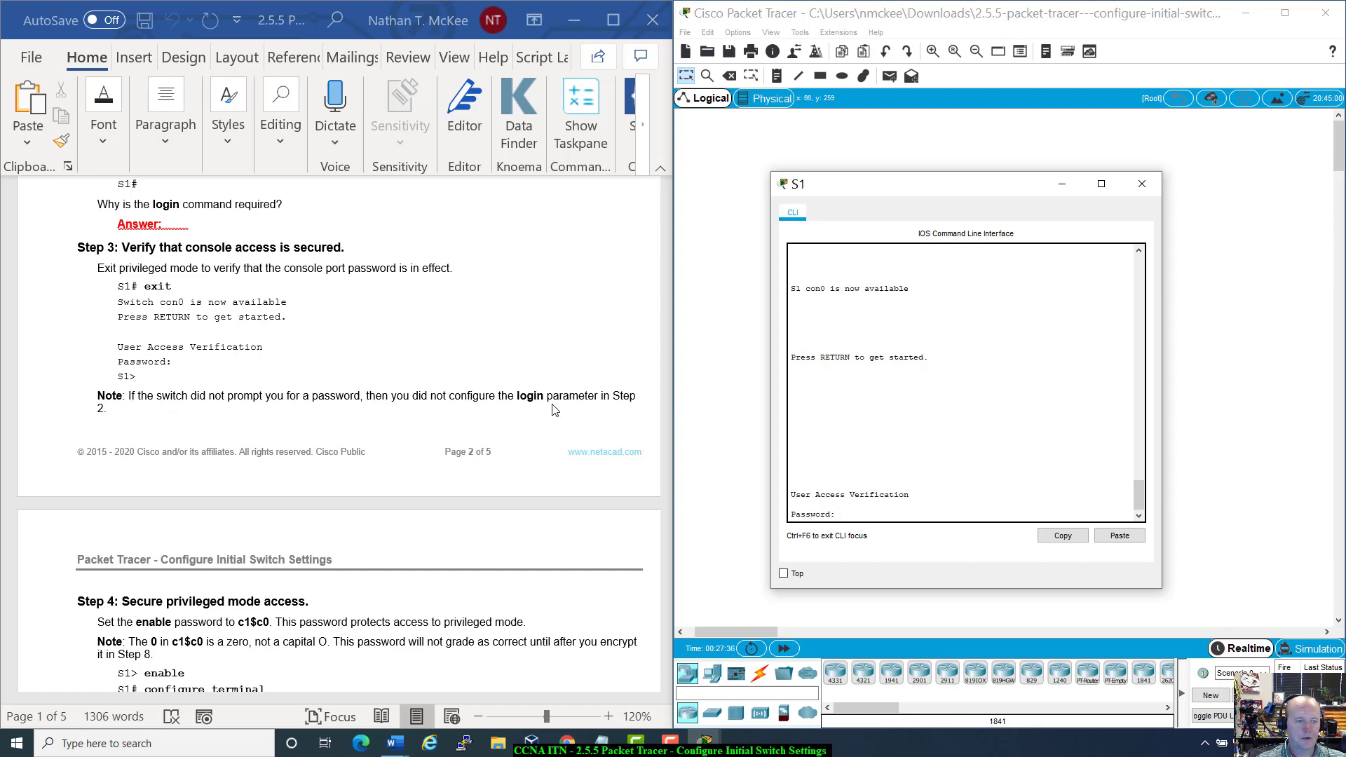
Step: Enter the console password at User Access Verification to log back in
scroll(554, 410, down, 4)
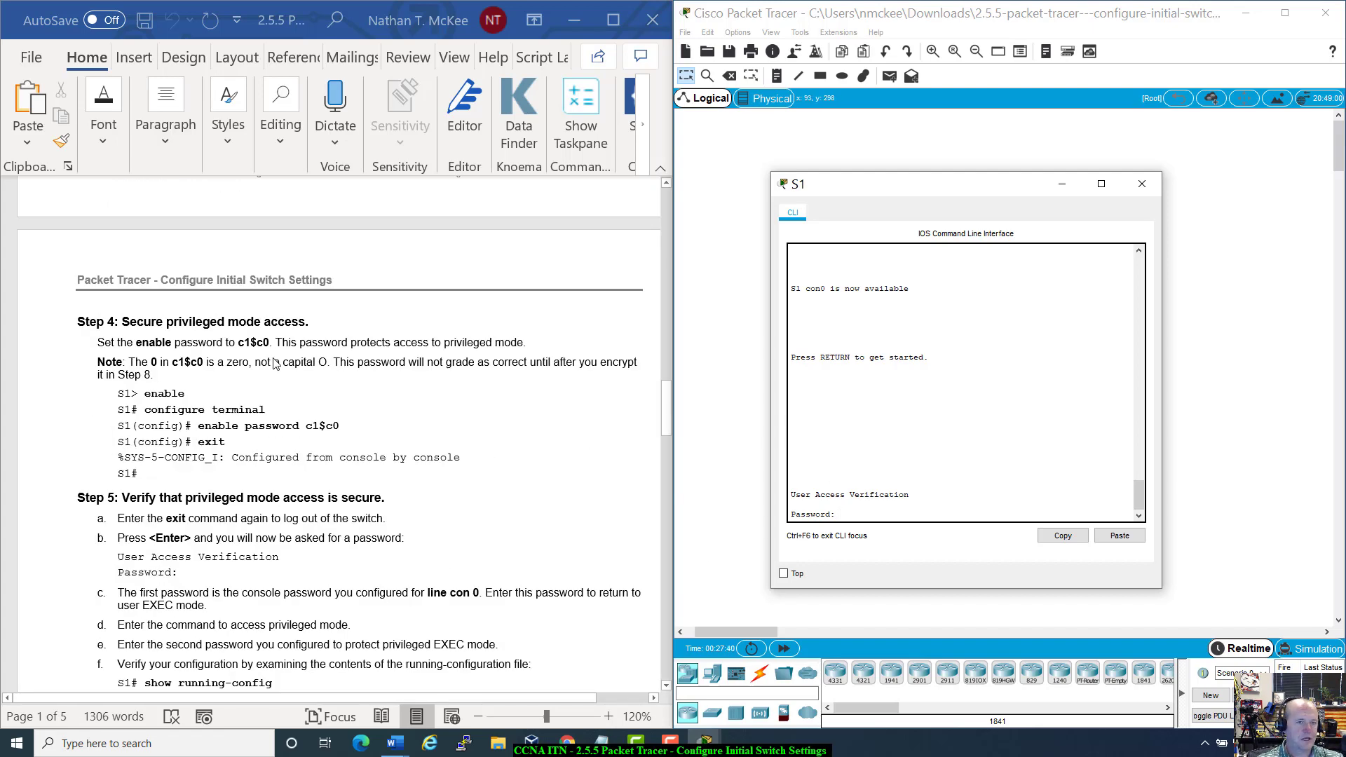
scroll(275, 364, down, 1)
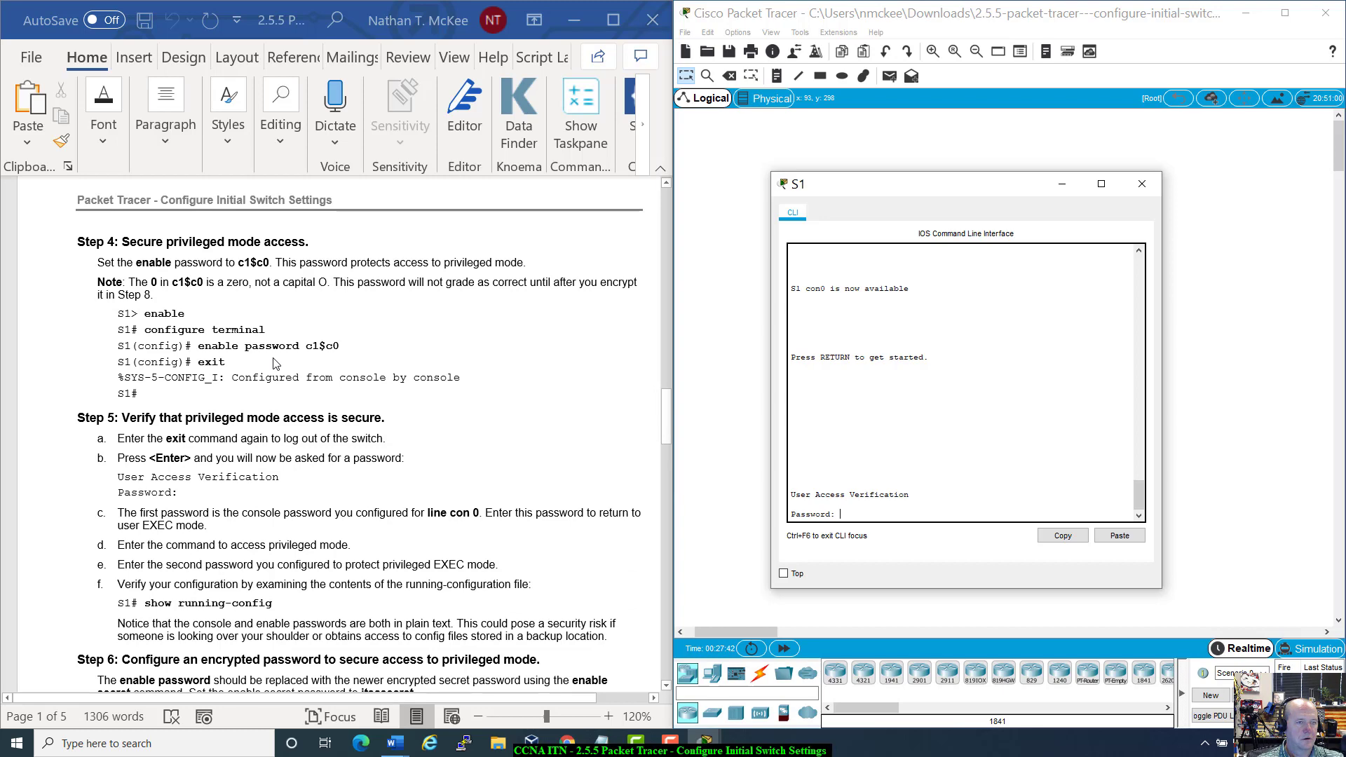
scroll(275, 364, up, 1)
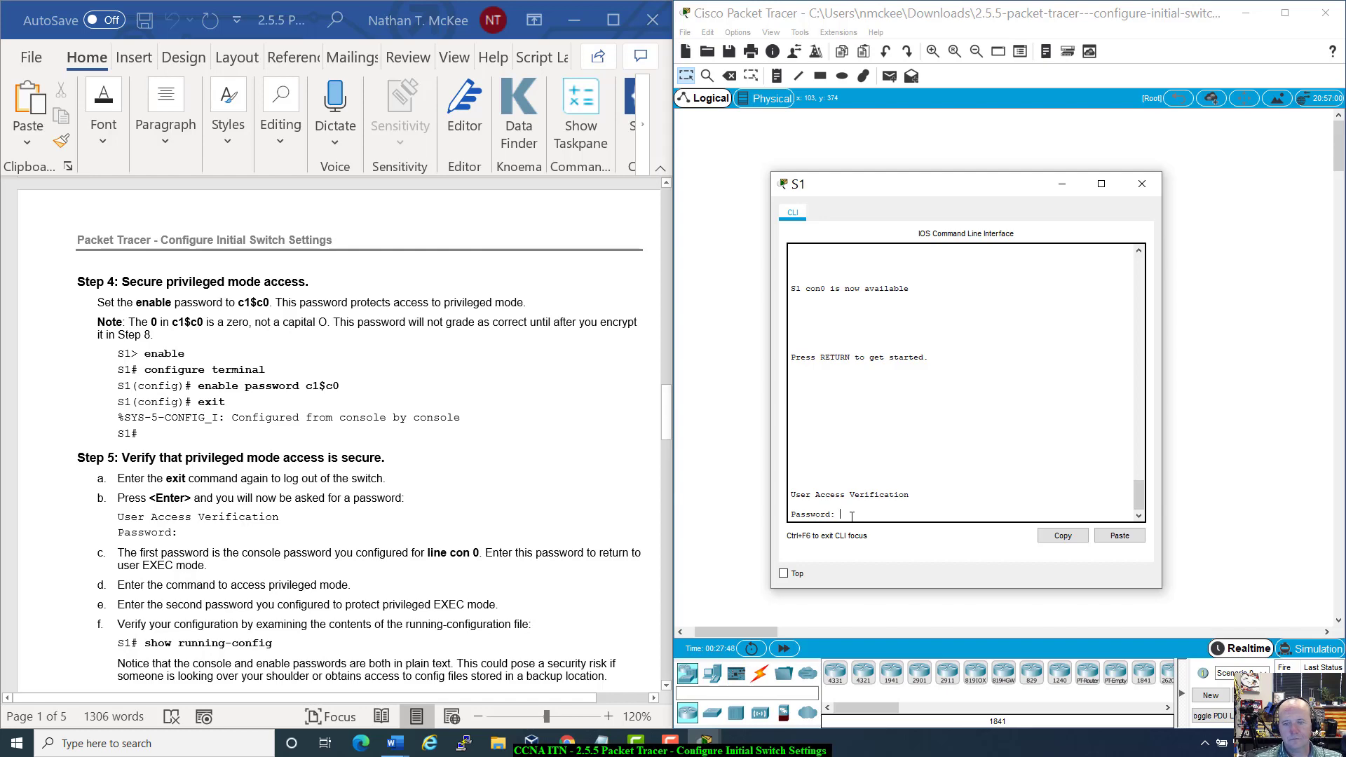
key(Return)
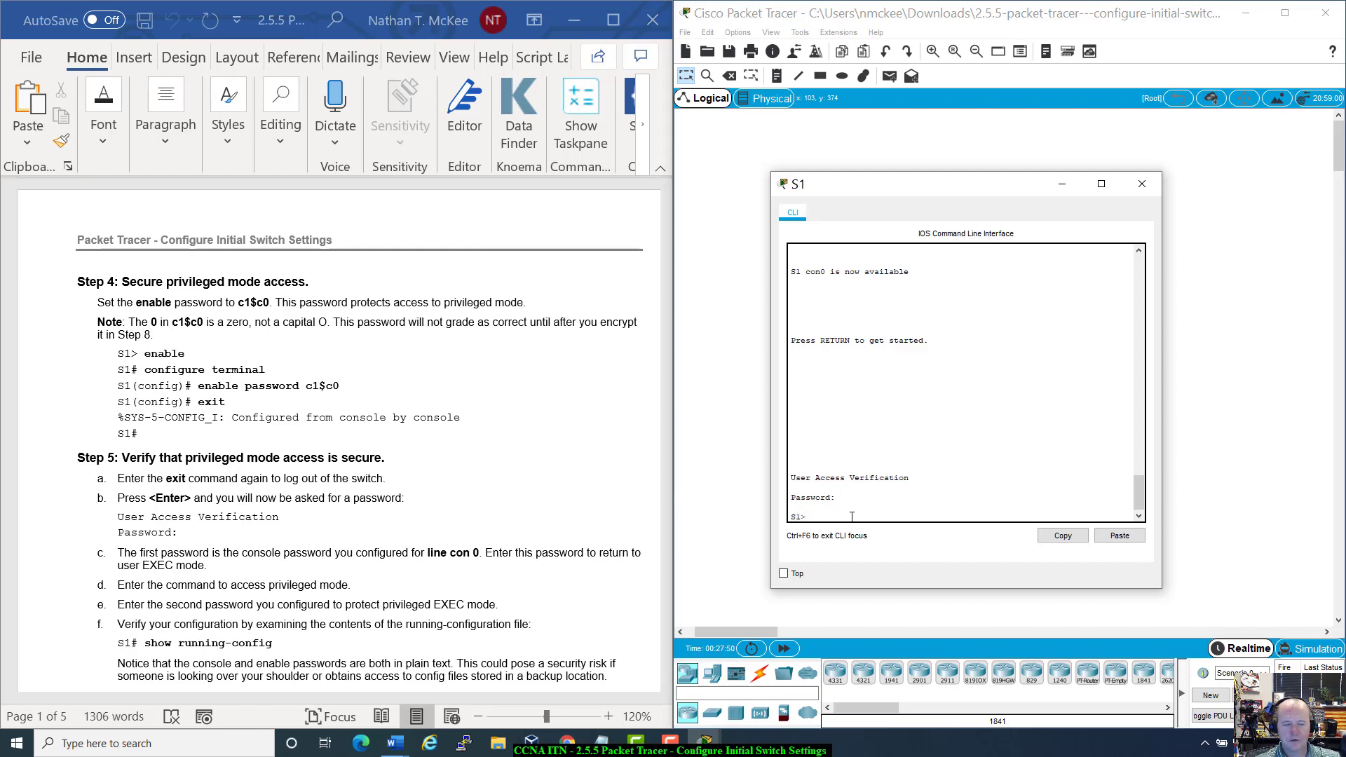
scroll(325, 366, up, 5)
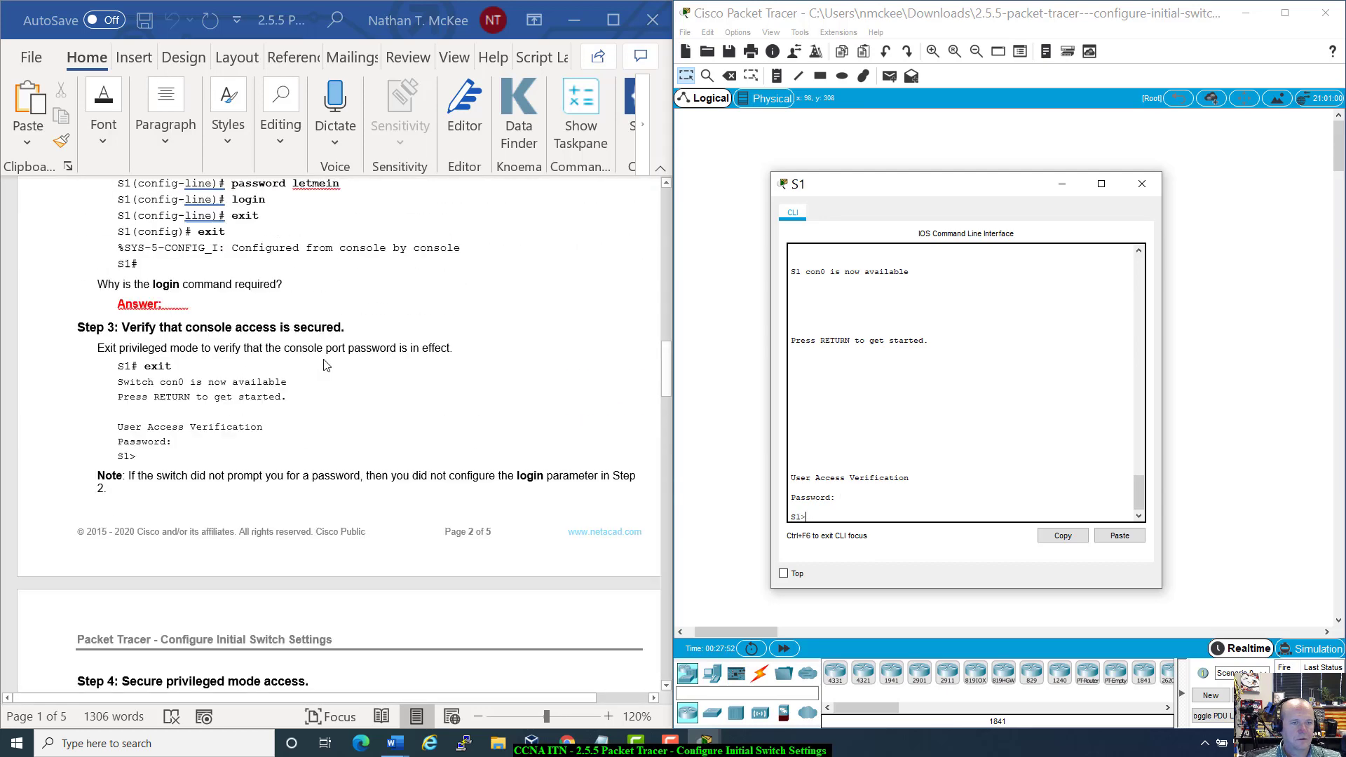
scroll(325, 365, up, 3)
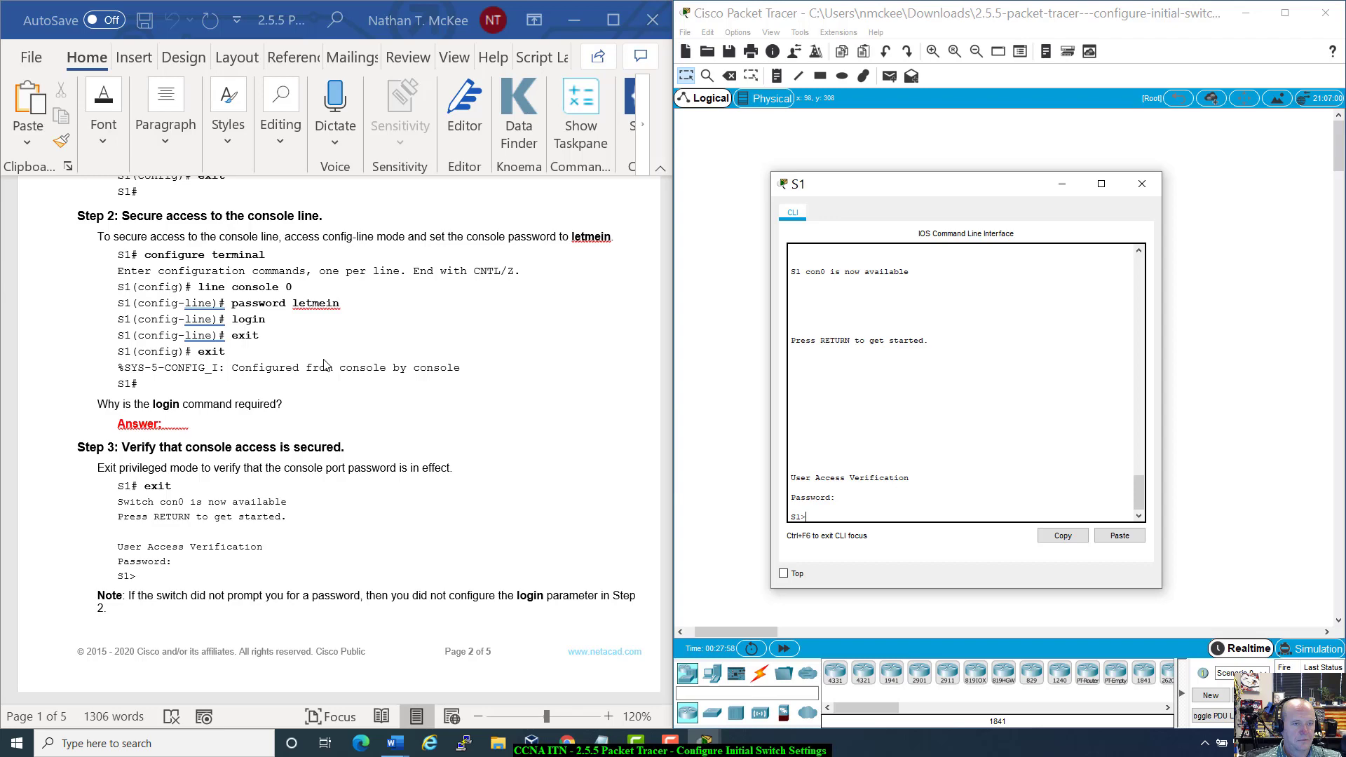
scroll(324, 365, down, 6)
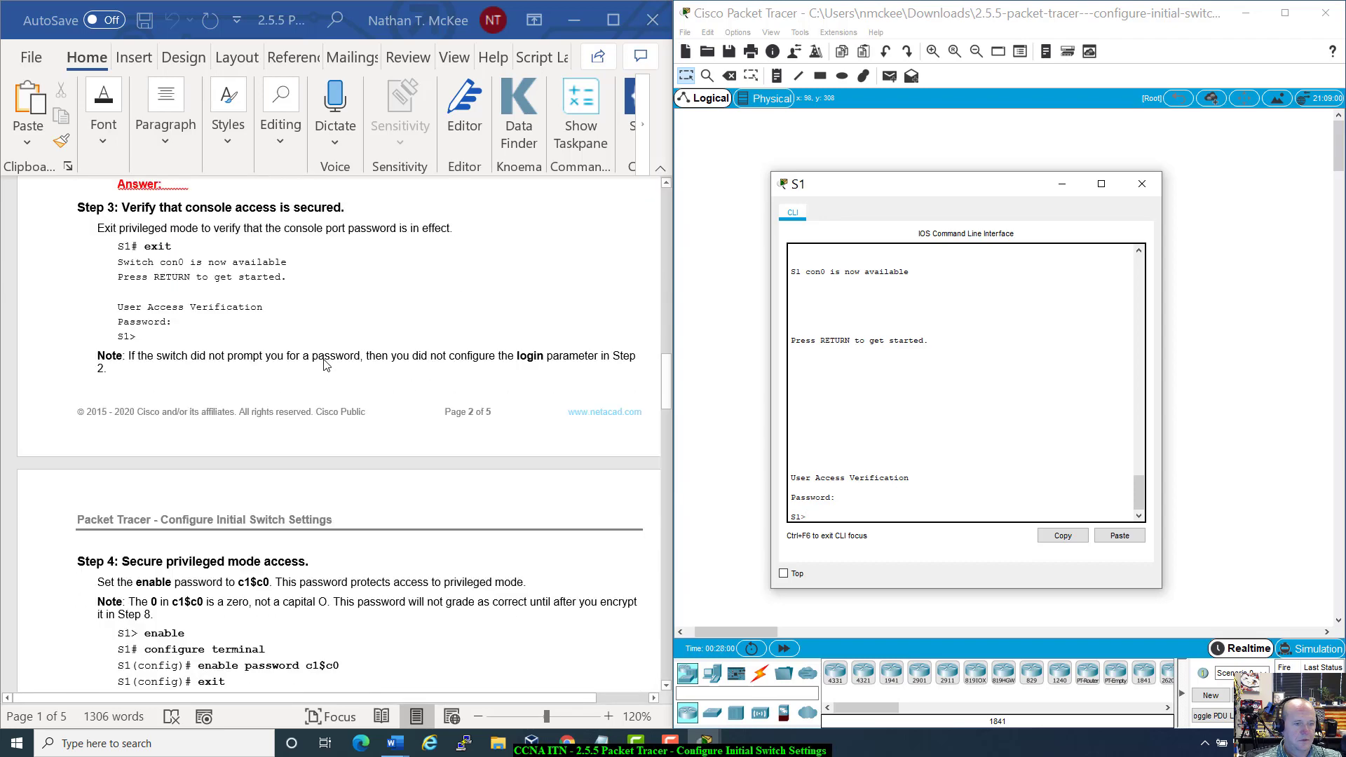
scroll(325, 366, down, 7)
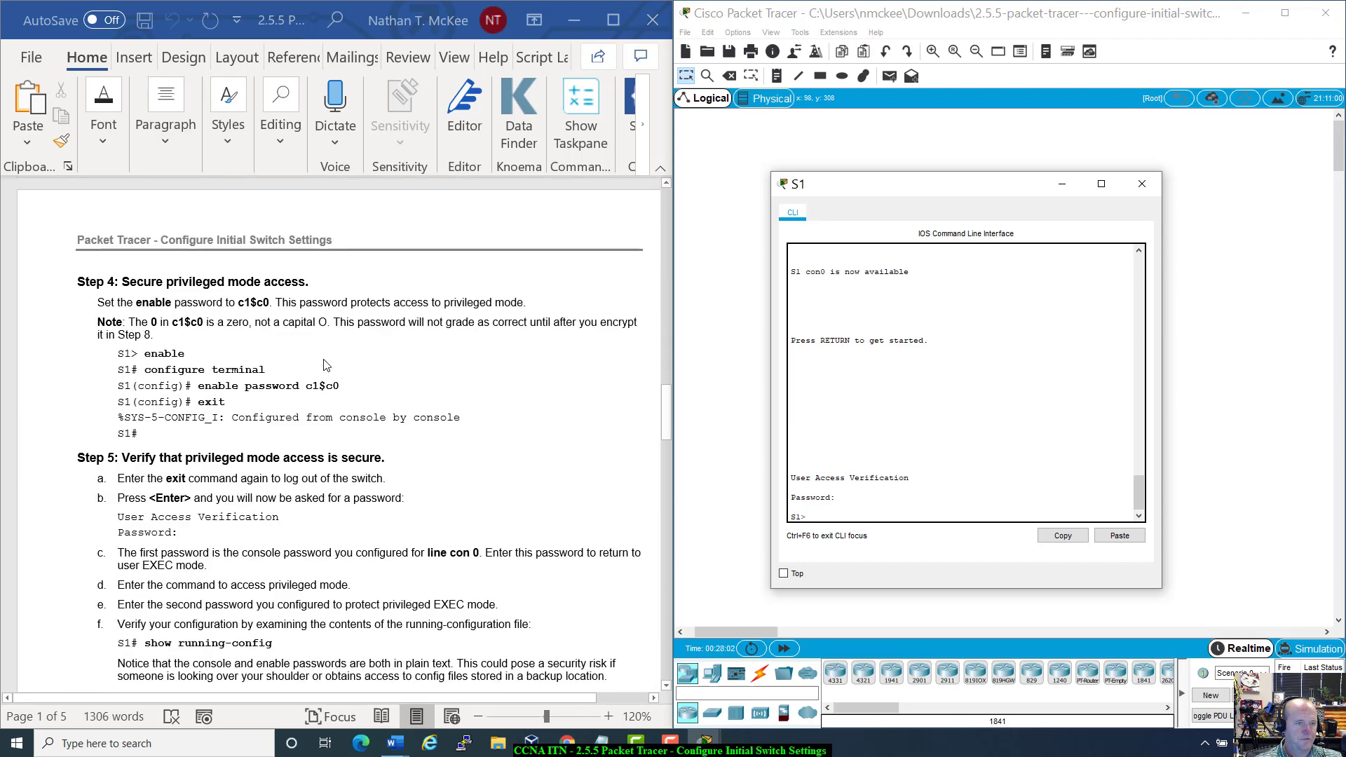
scroll(324, 365, down, 1)
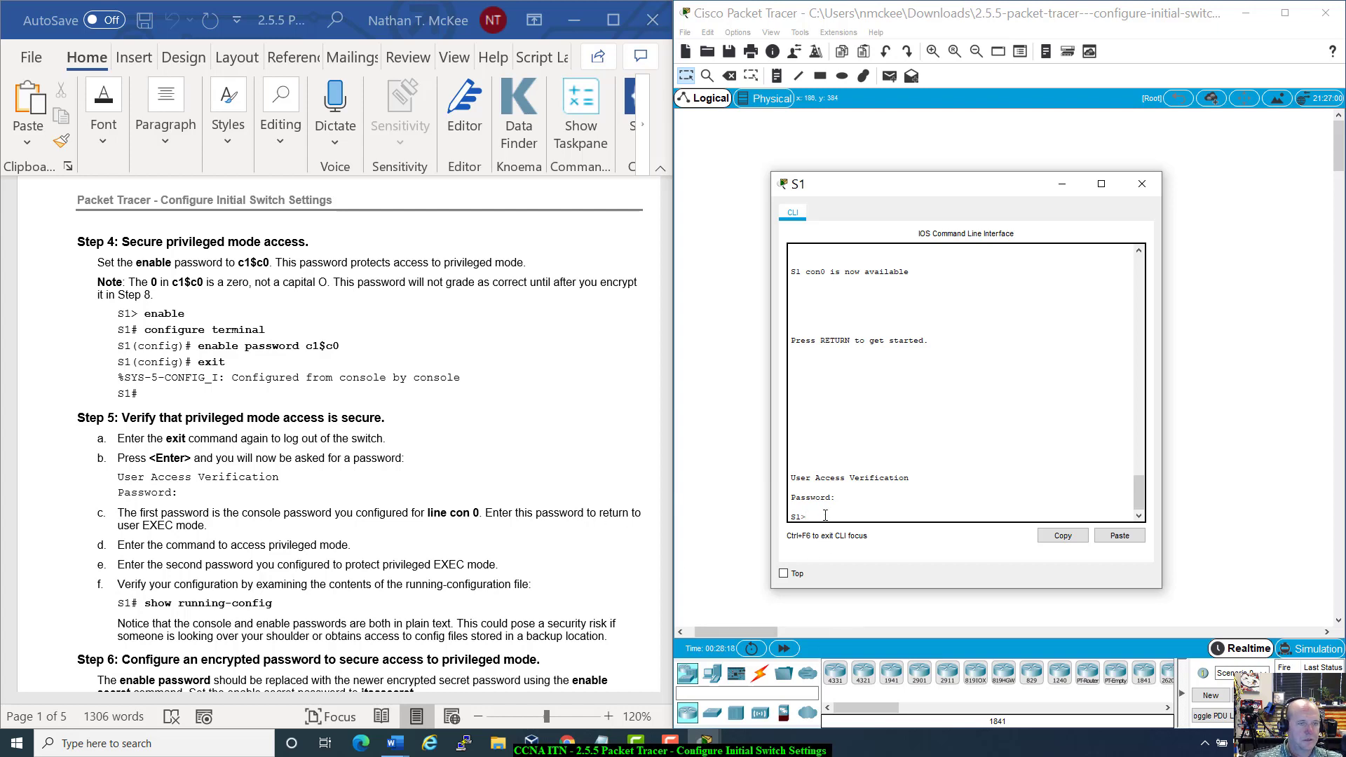
click(153, 283)
double_click(154, 282)
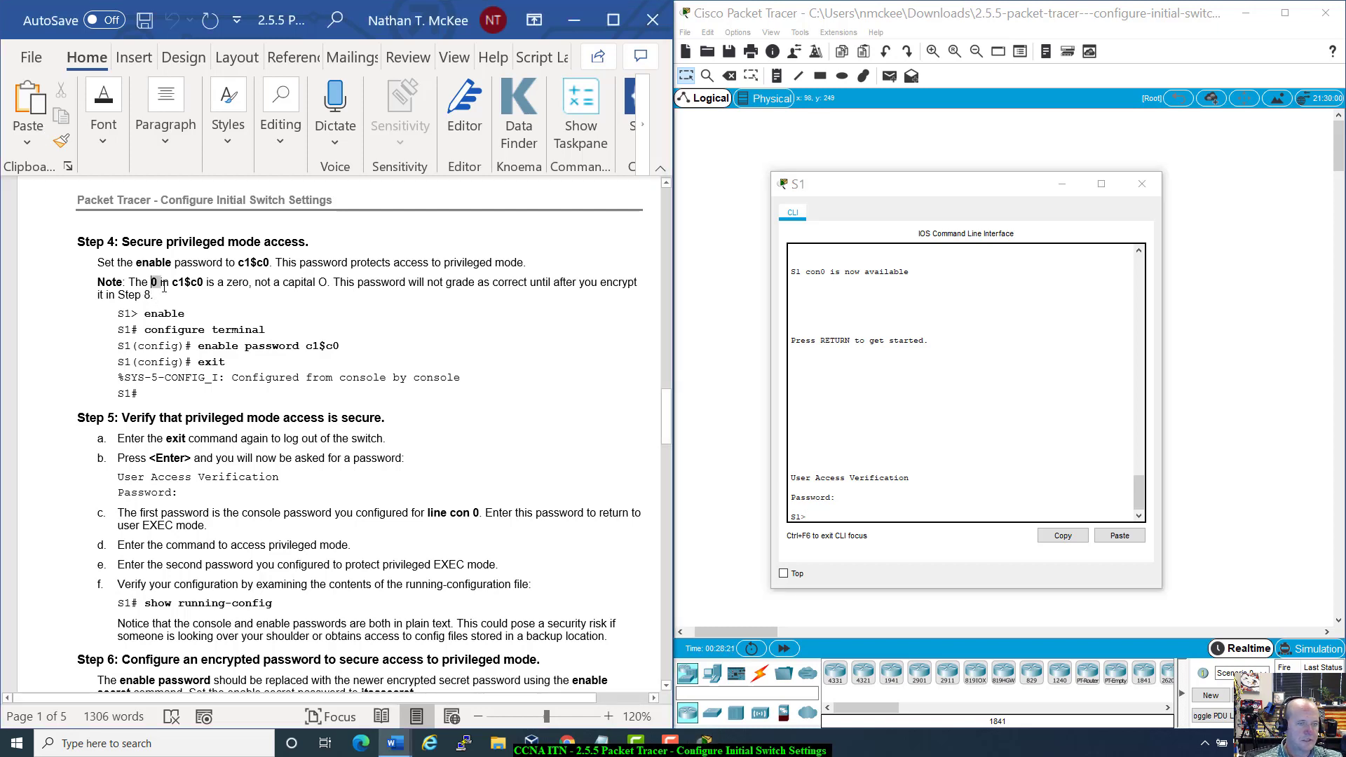
click(213, 300)
drag(328, 283, 319, 282)
click(162, 281)
drag(265, 262, 272, 265)
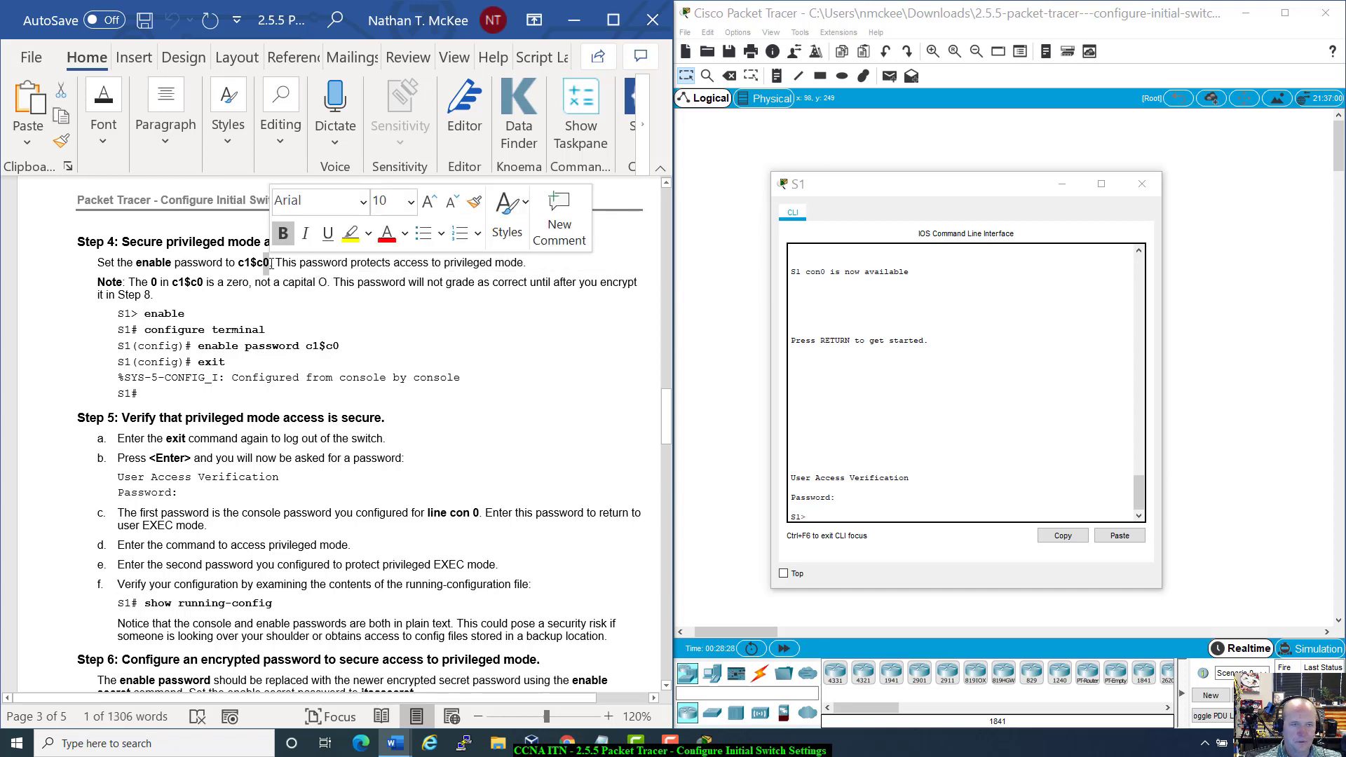
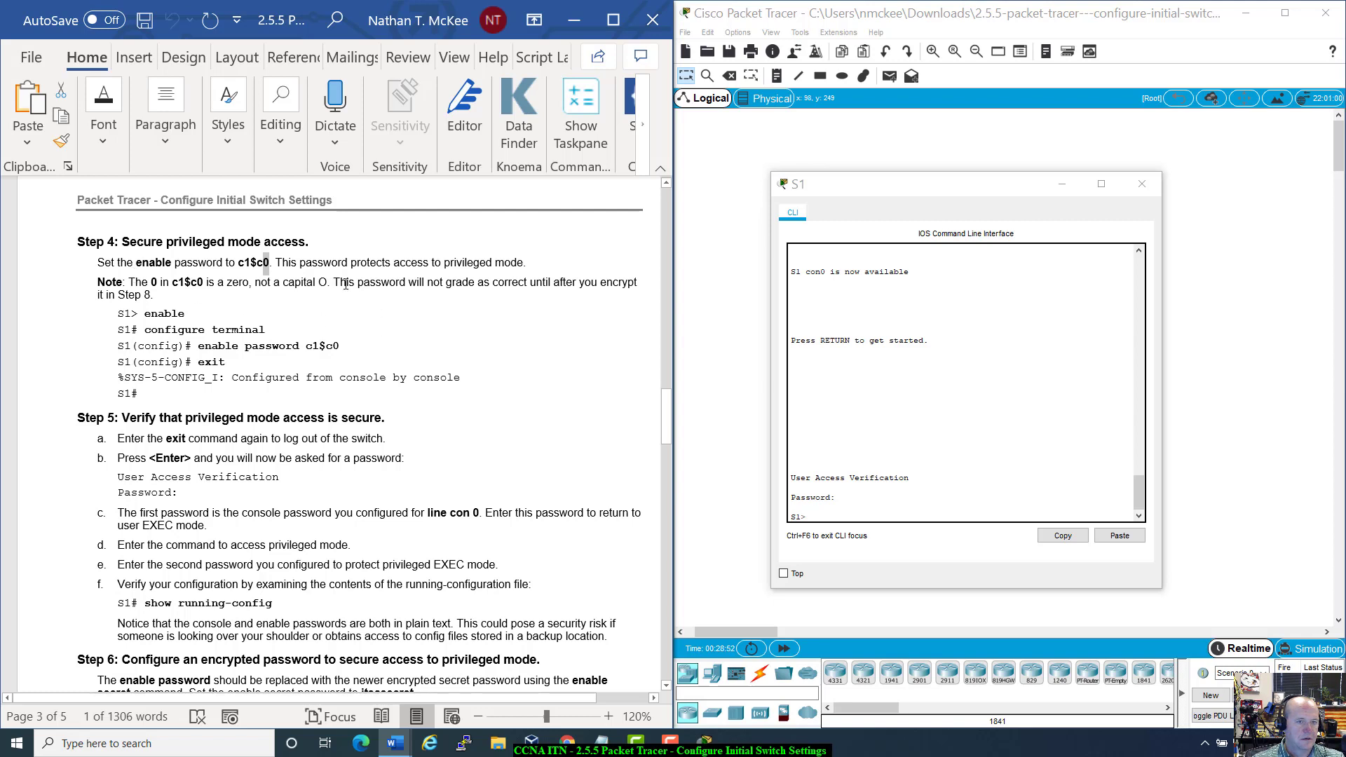
Step: Clear the password note and bring the S1 console window back into view
drag(333, 282, 618, 312)
click(618, 314)
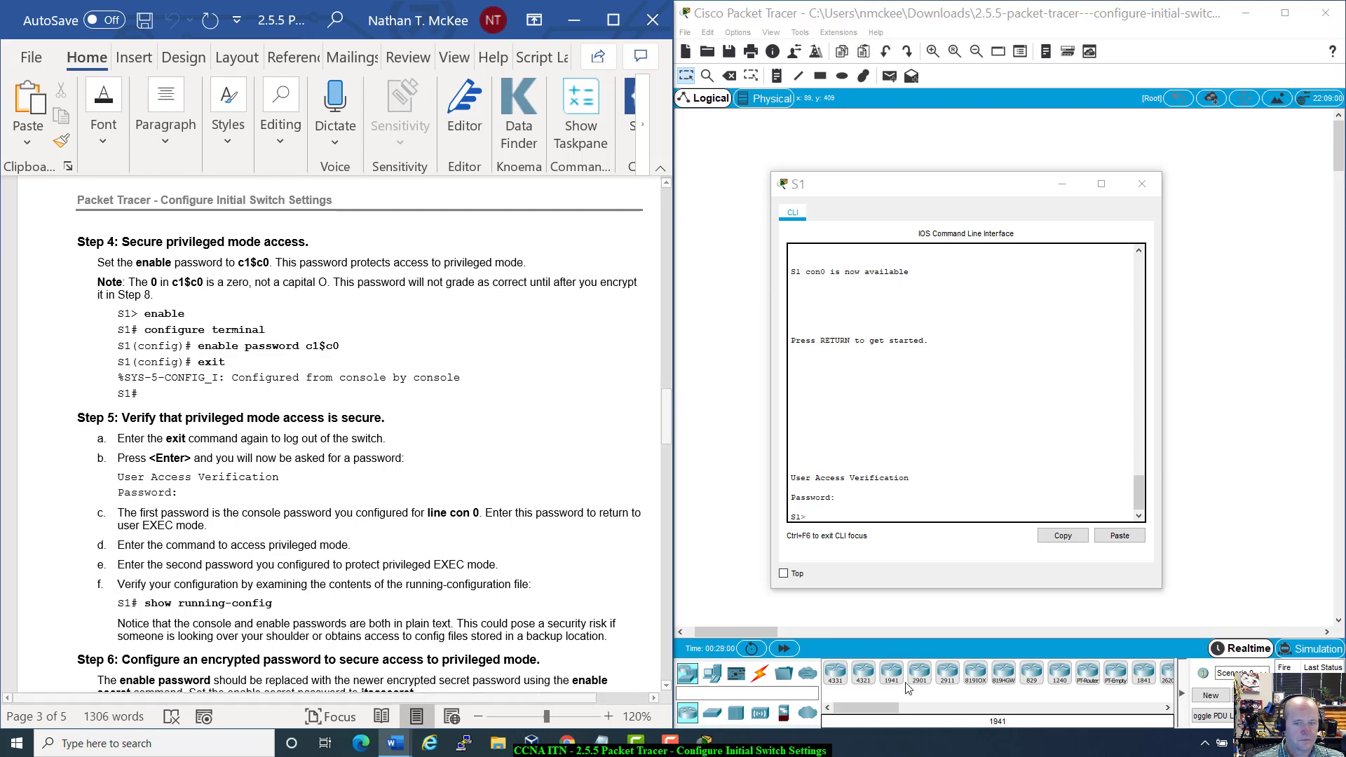
click(853, 513)
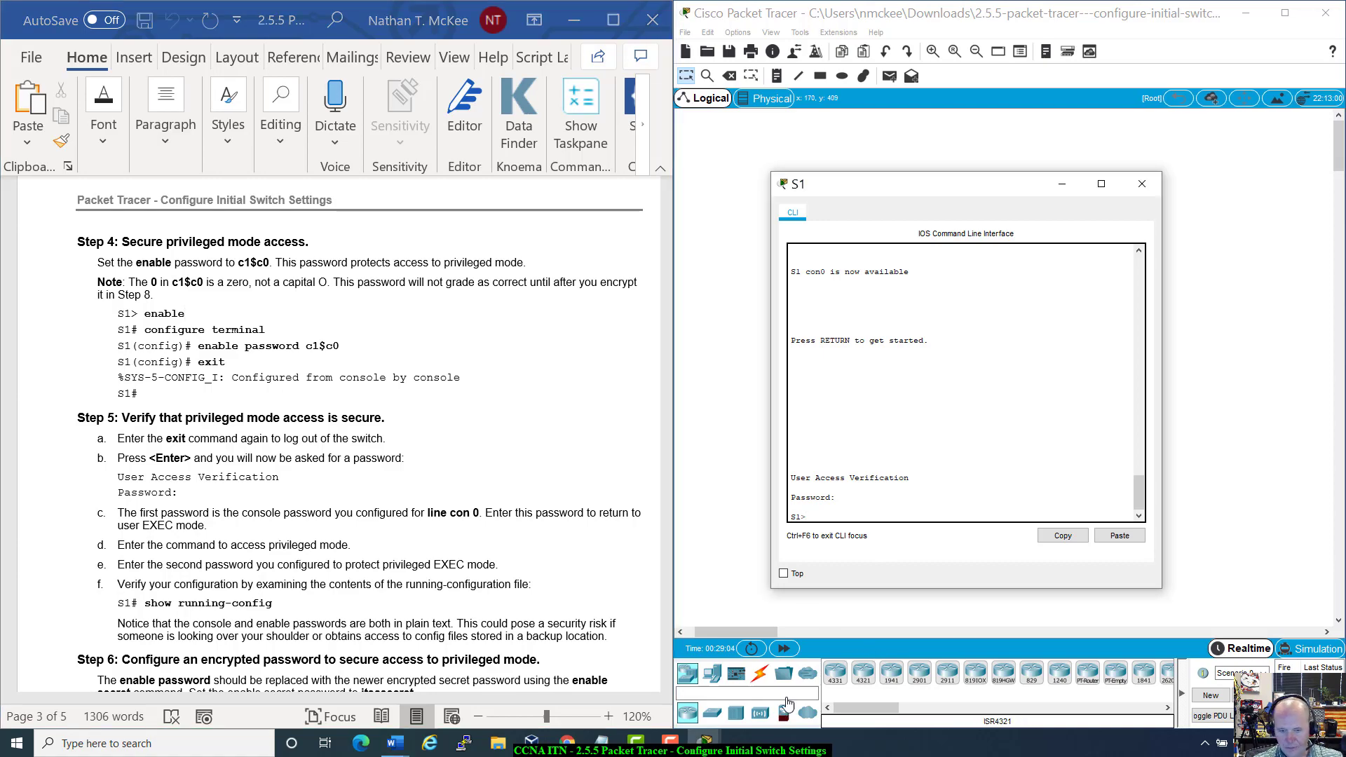
click(705, 742)
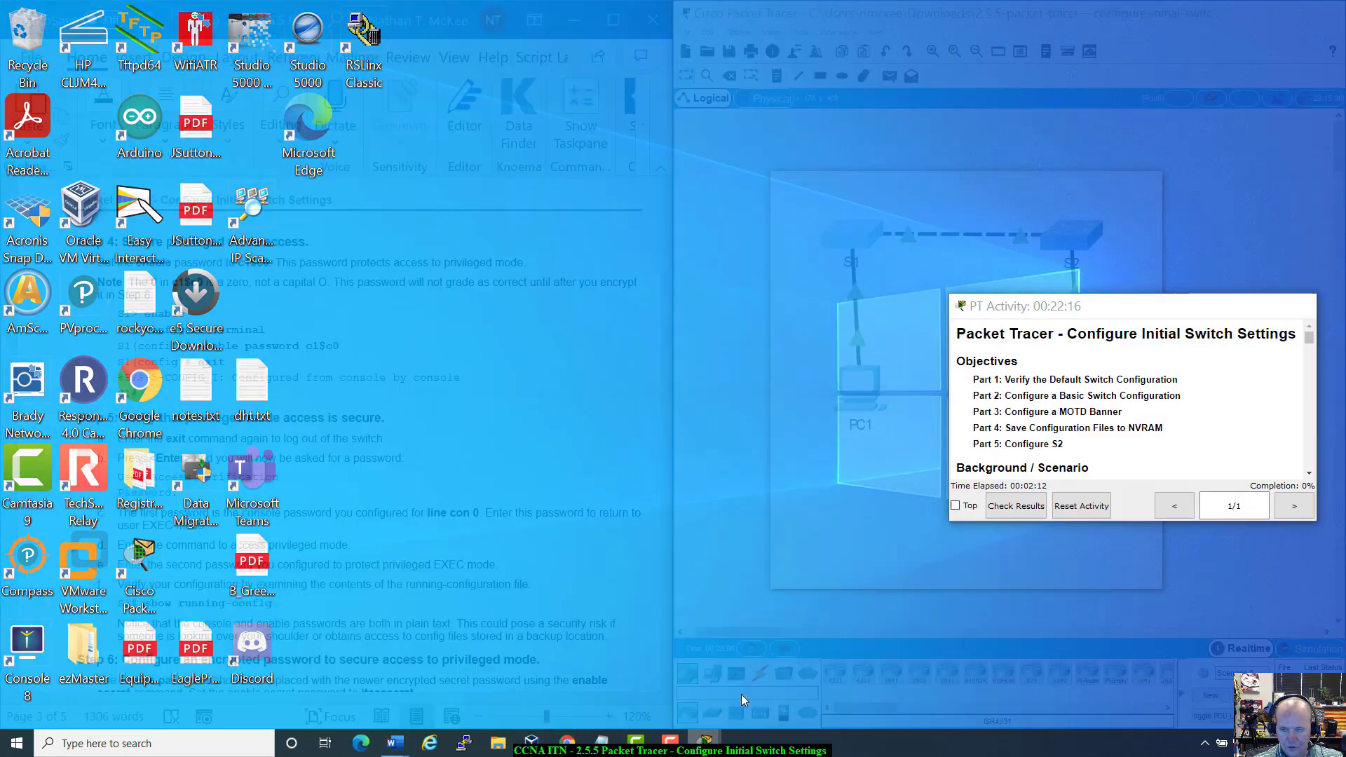
click(742, 695)
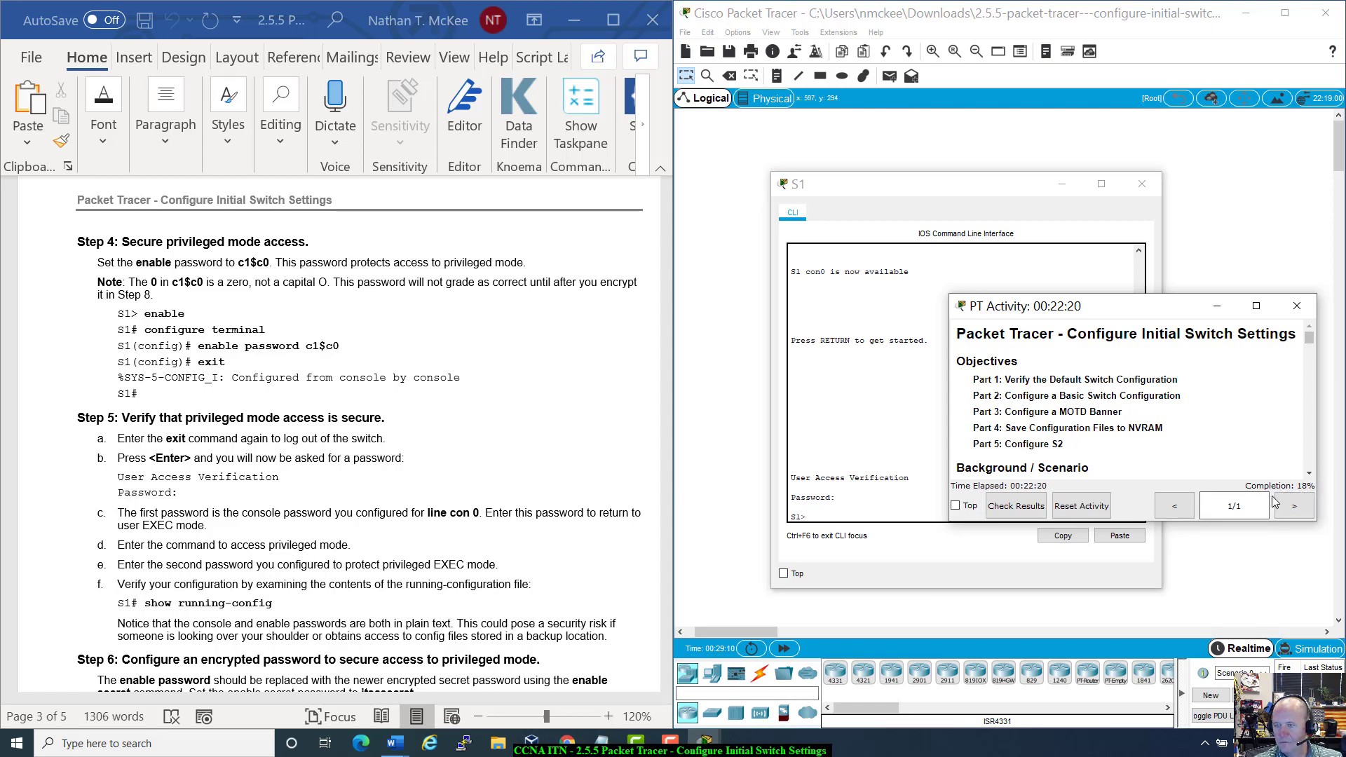
click(1218, 306)
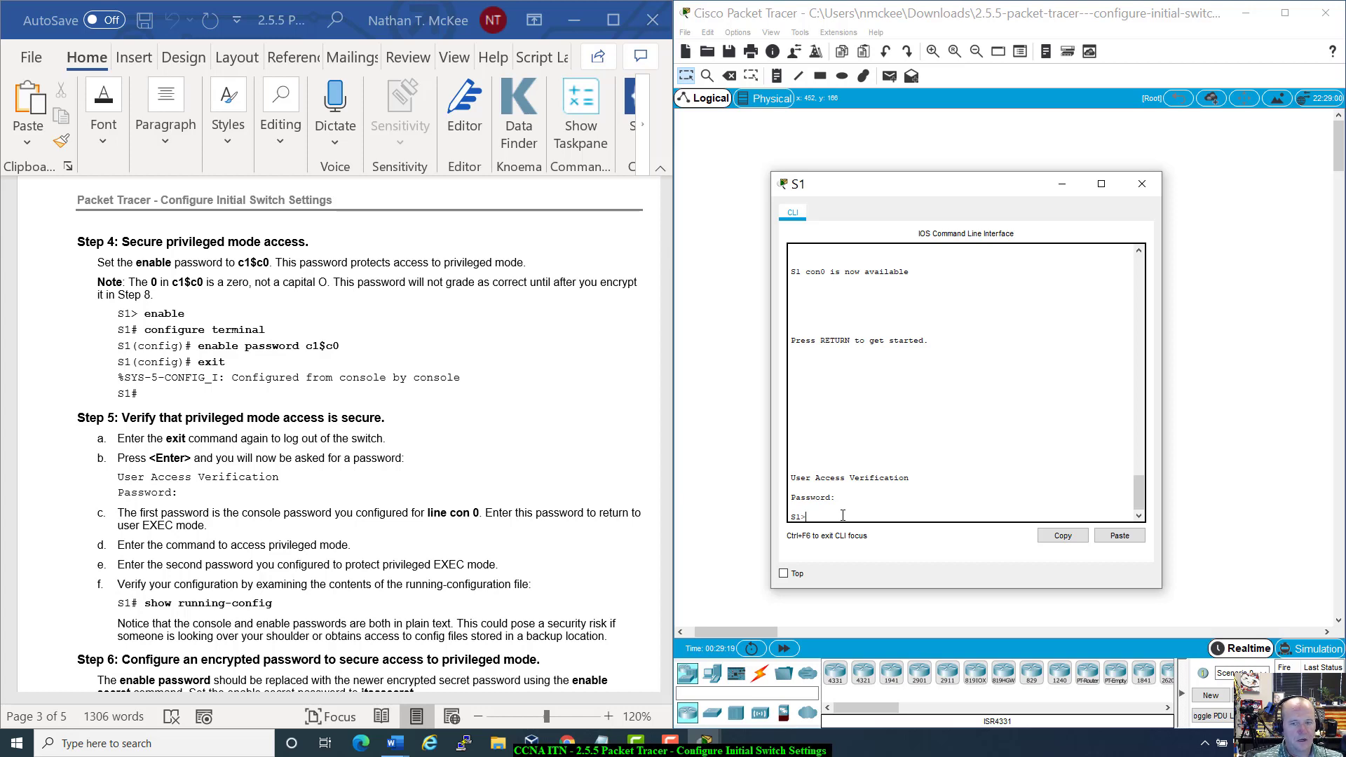
Step: From global configuration mode, set the lab's enable password on S1, then exit to S1#
text(enable)
key(Return)
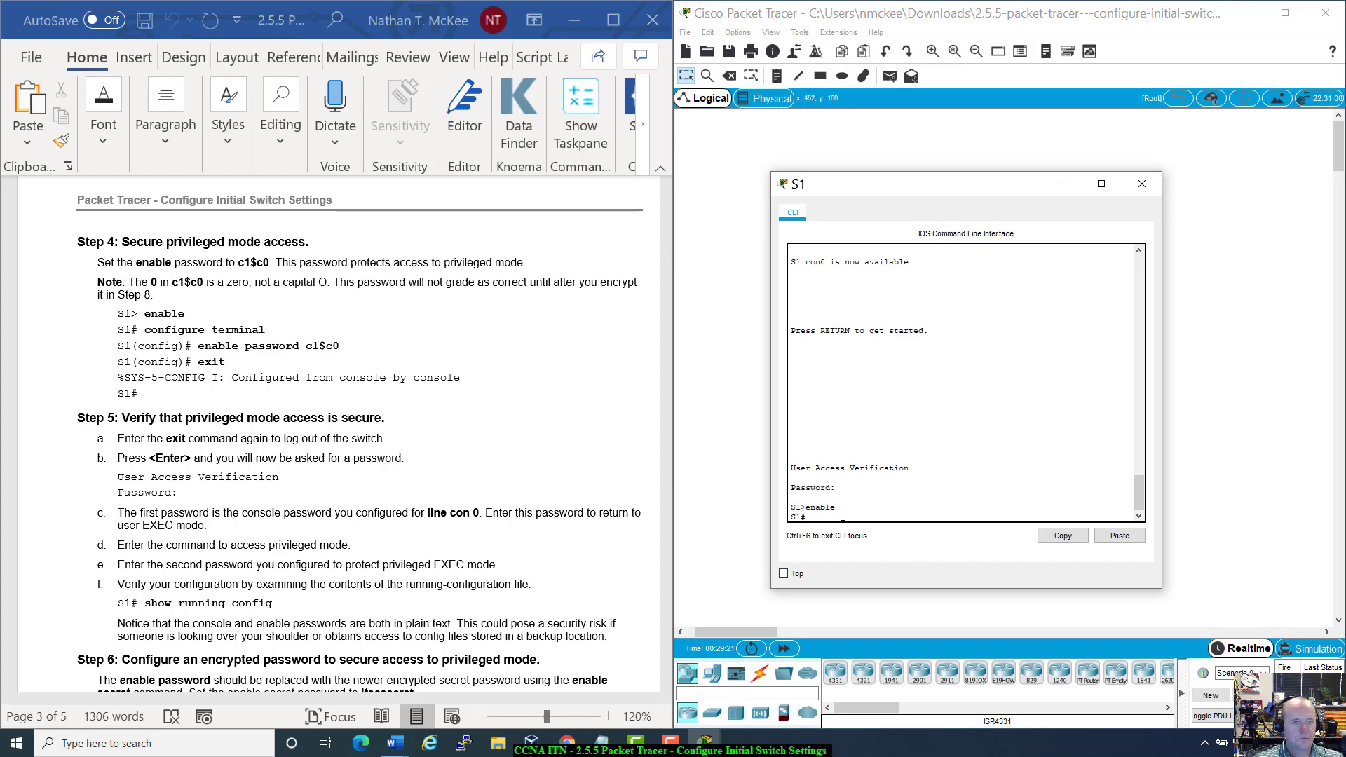
text(config)
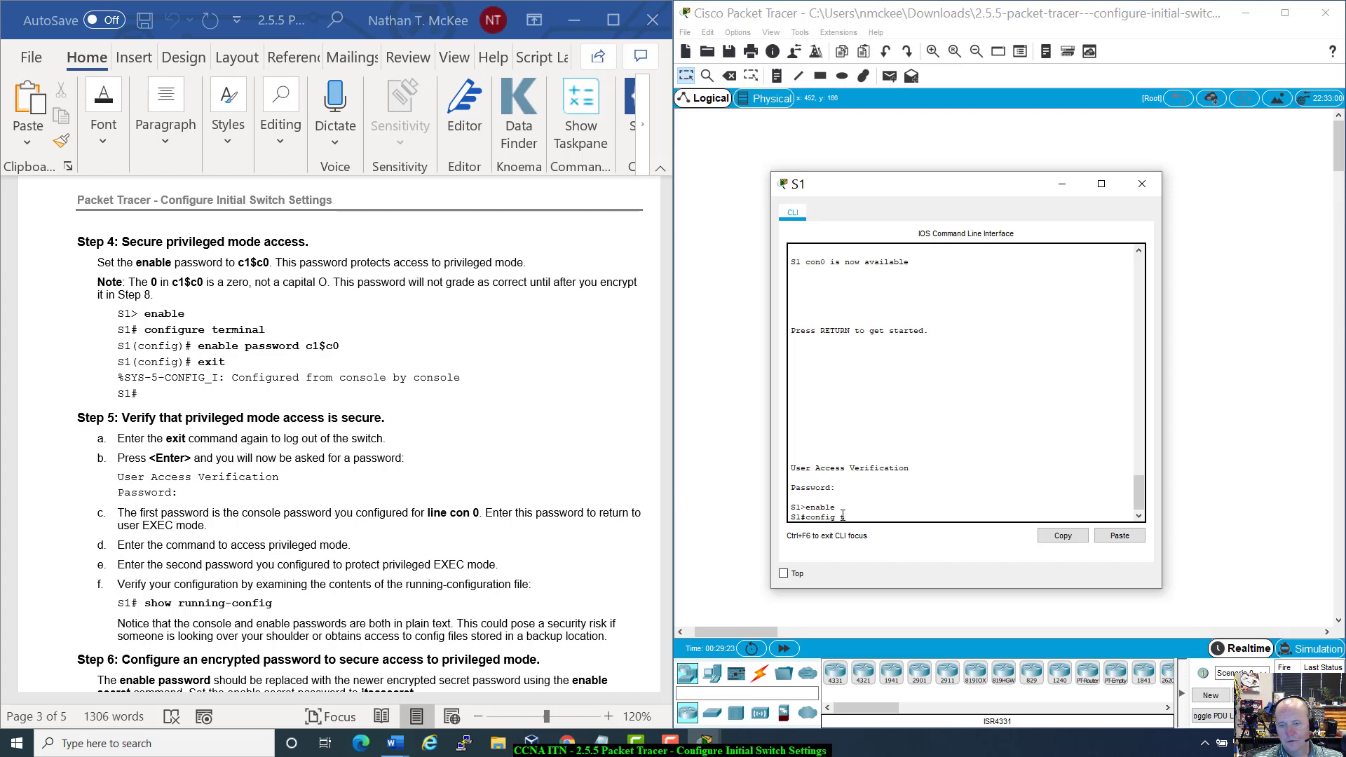
text( t)
key(Return)
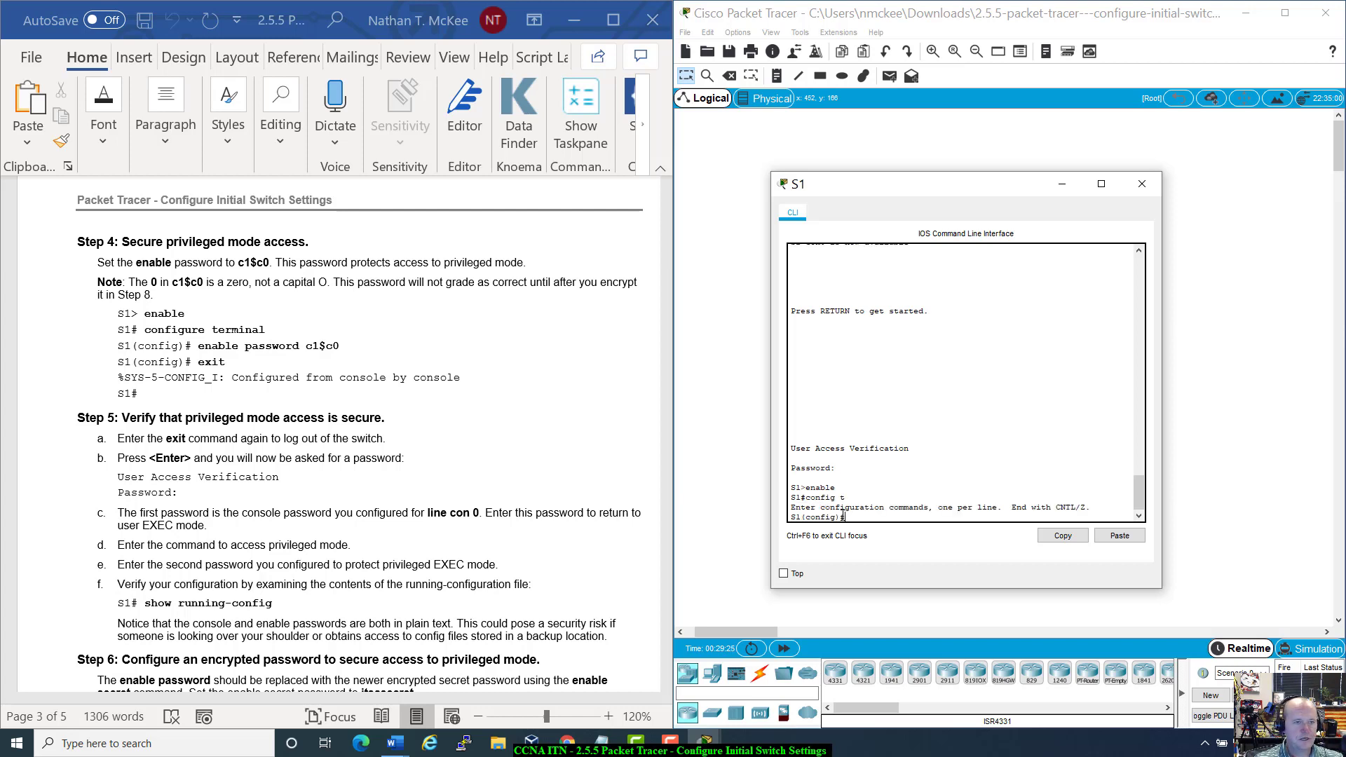
text(enable)
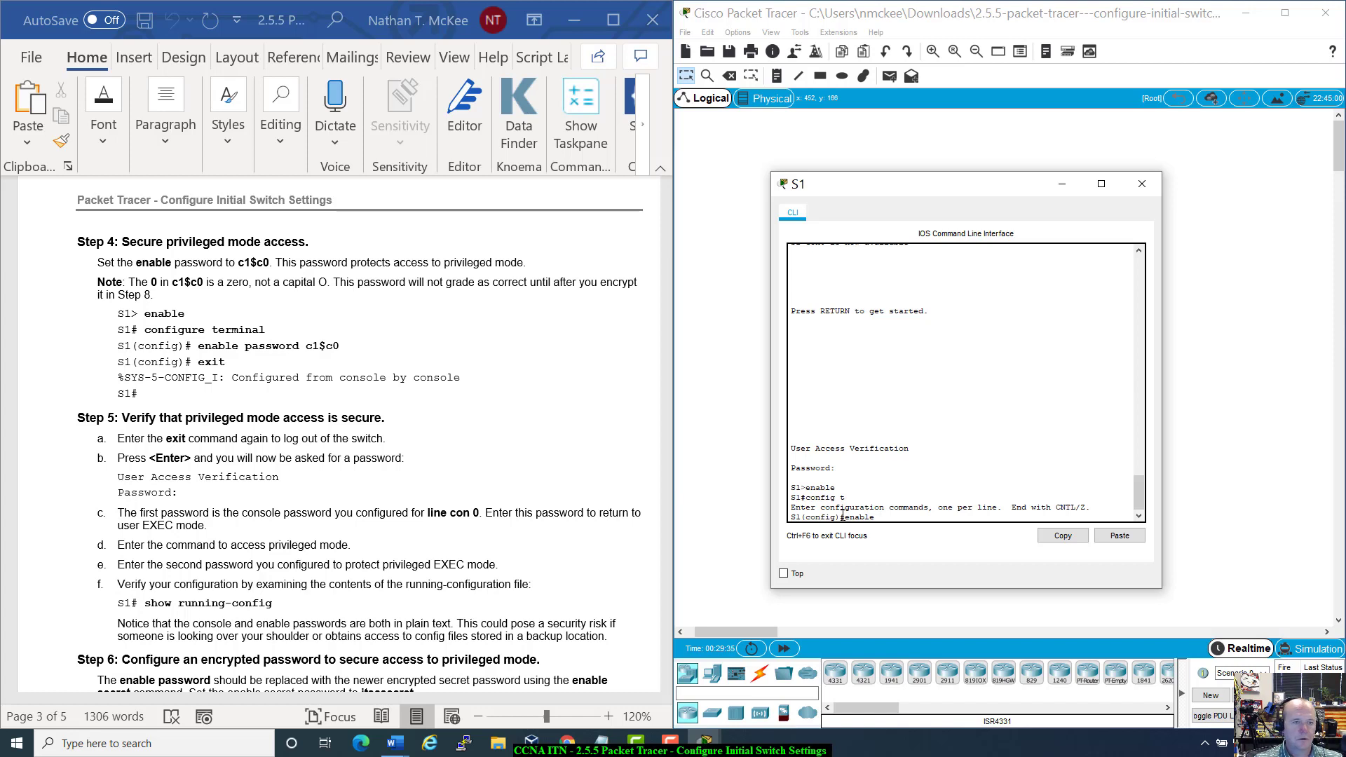
text(wor)
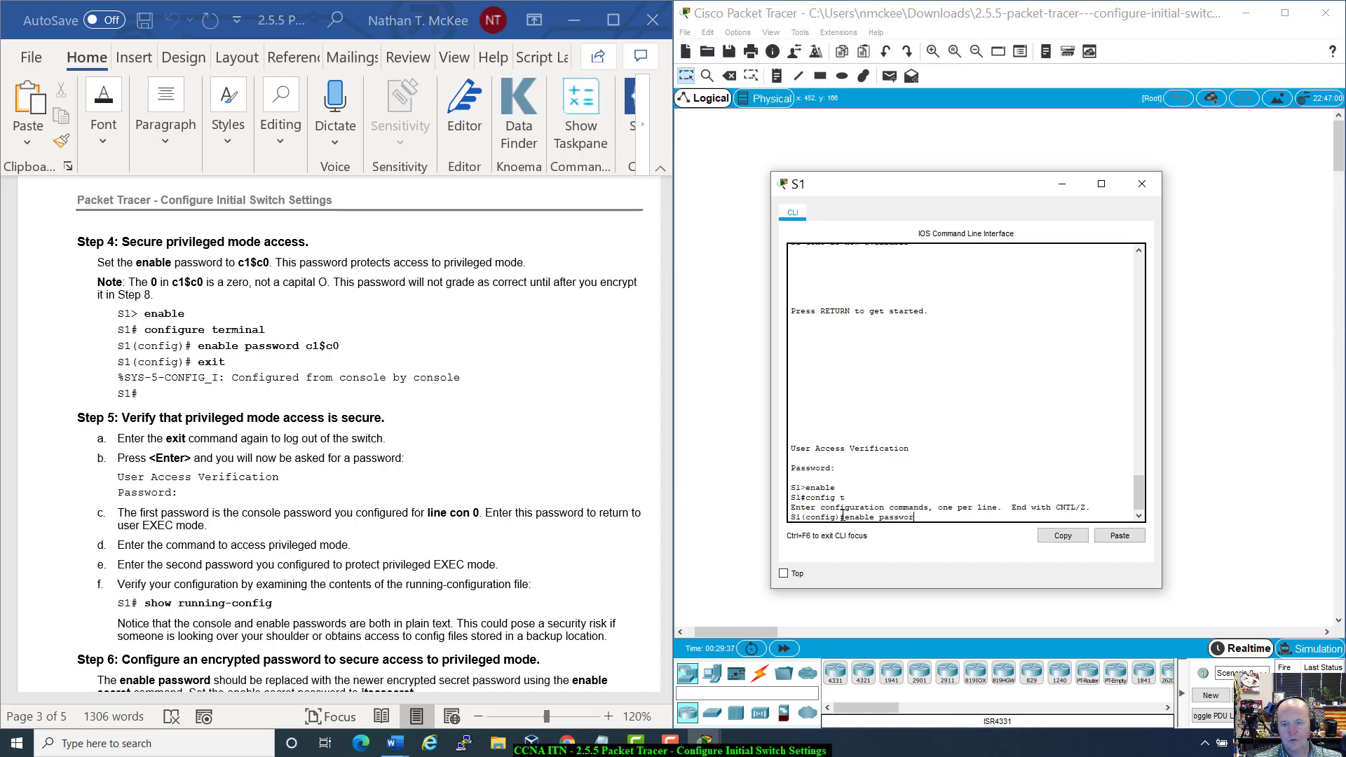
text(d c1)
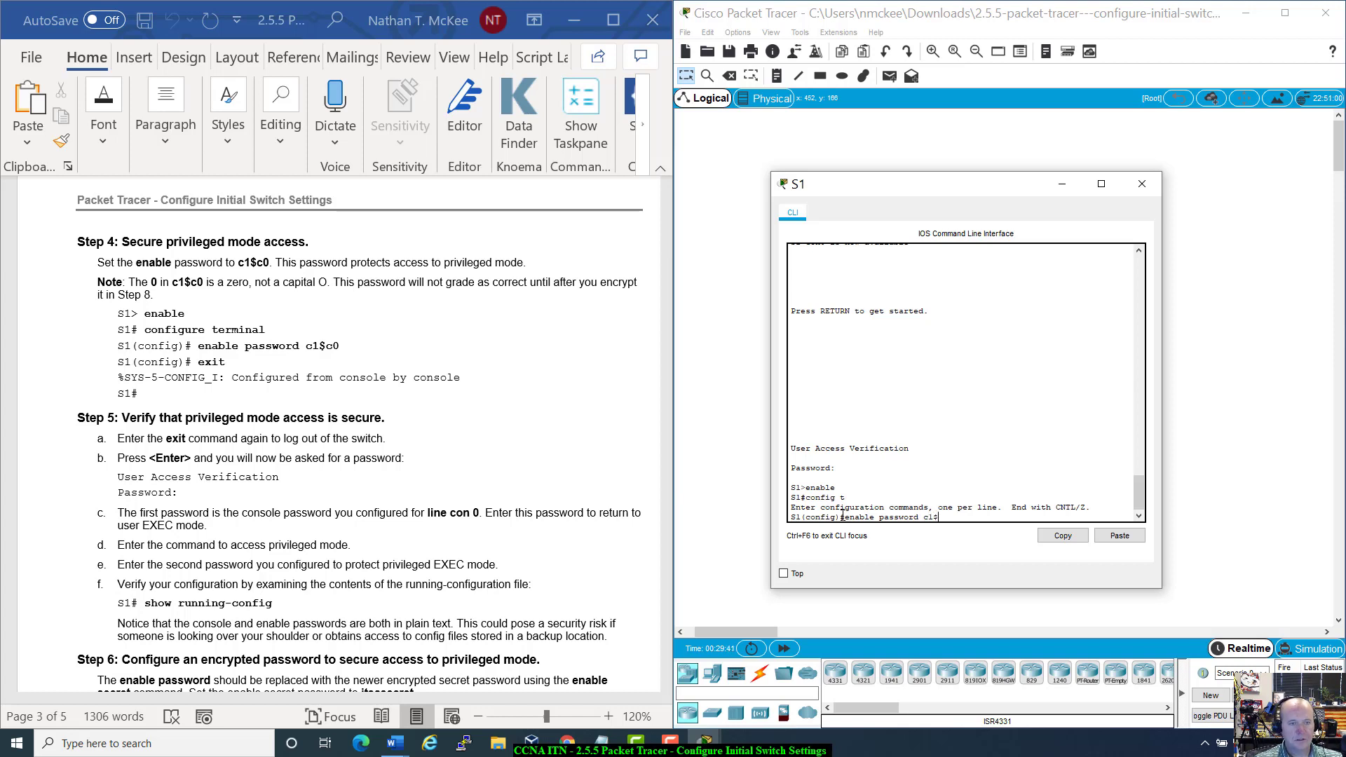
text($c0)
key(Return)
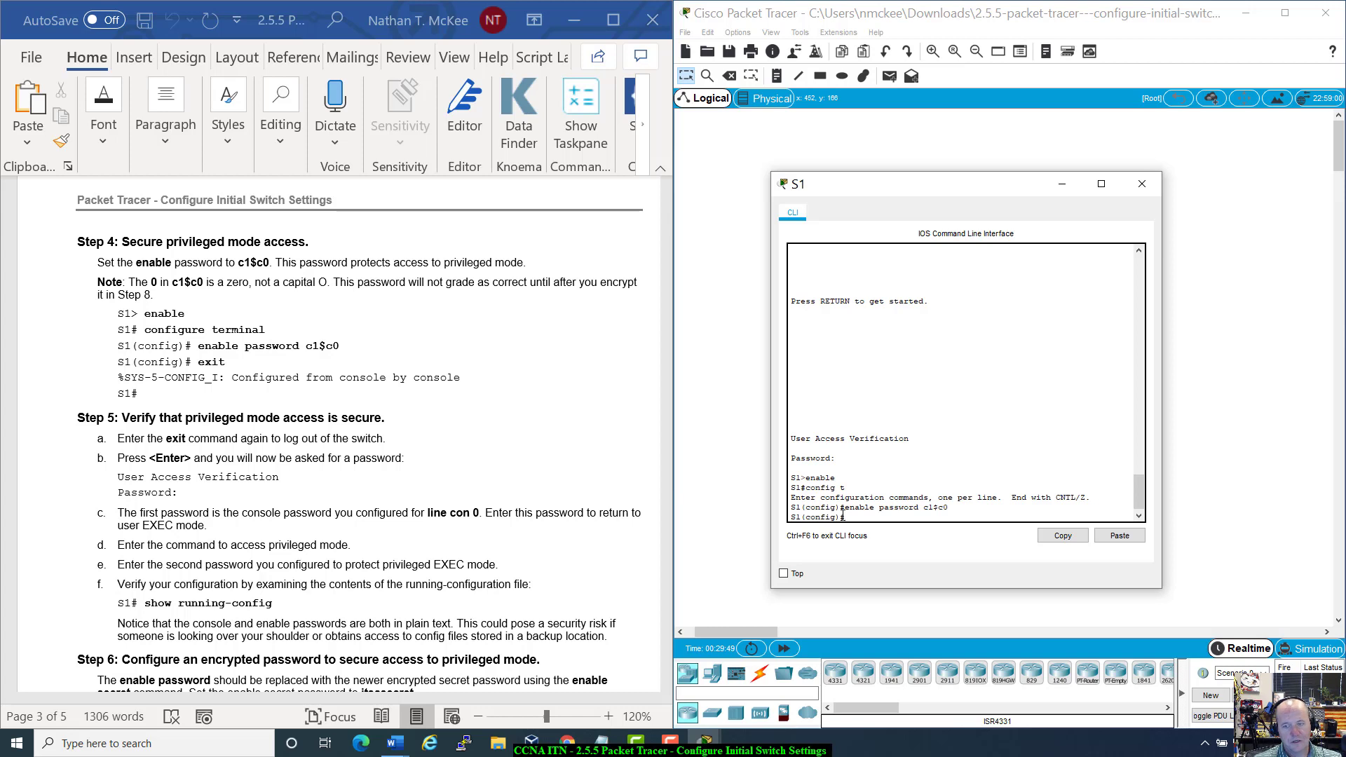
drag(928, 511, 951, 509)
click(951, 509)
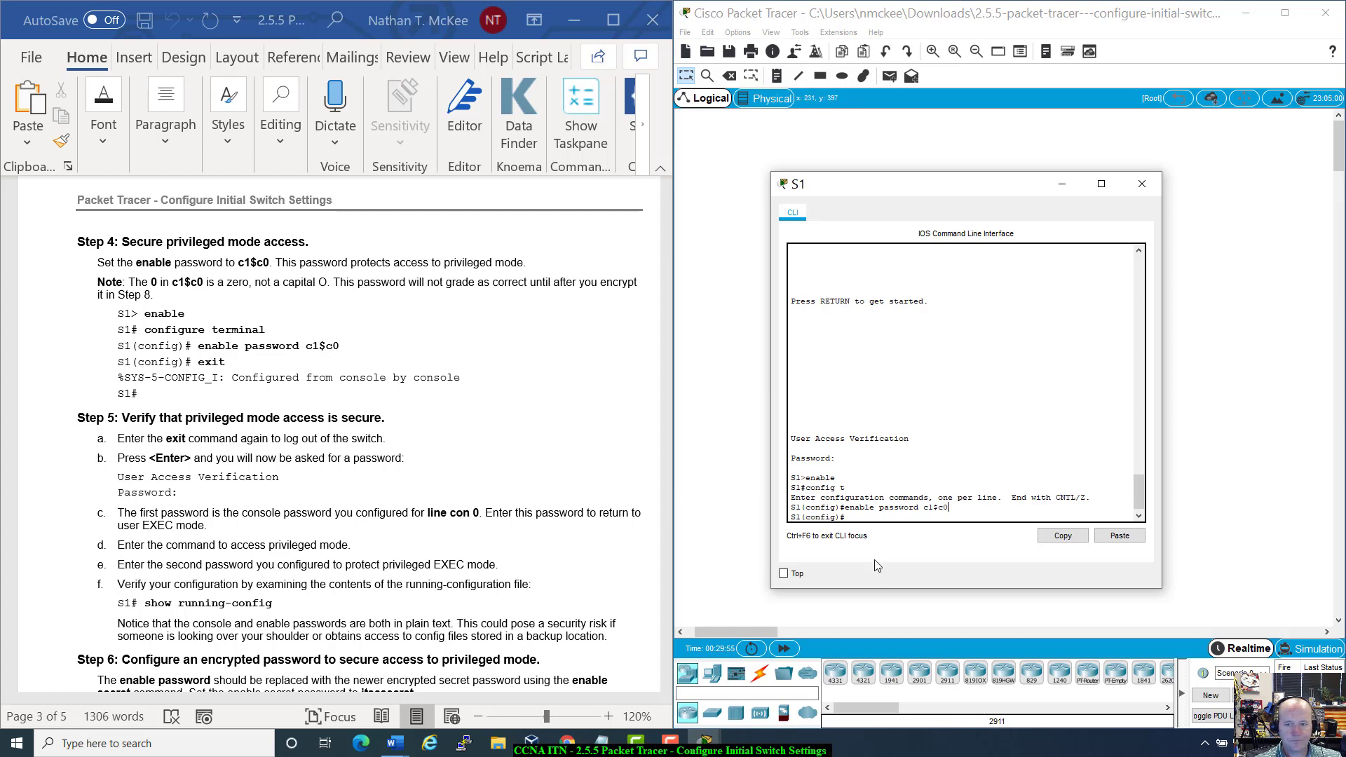
text(exit)
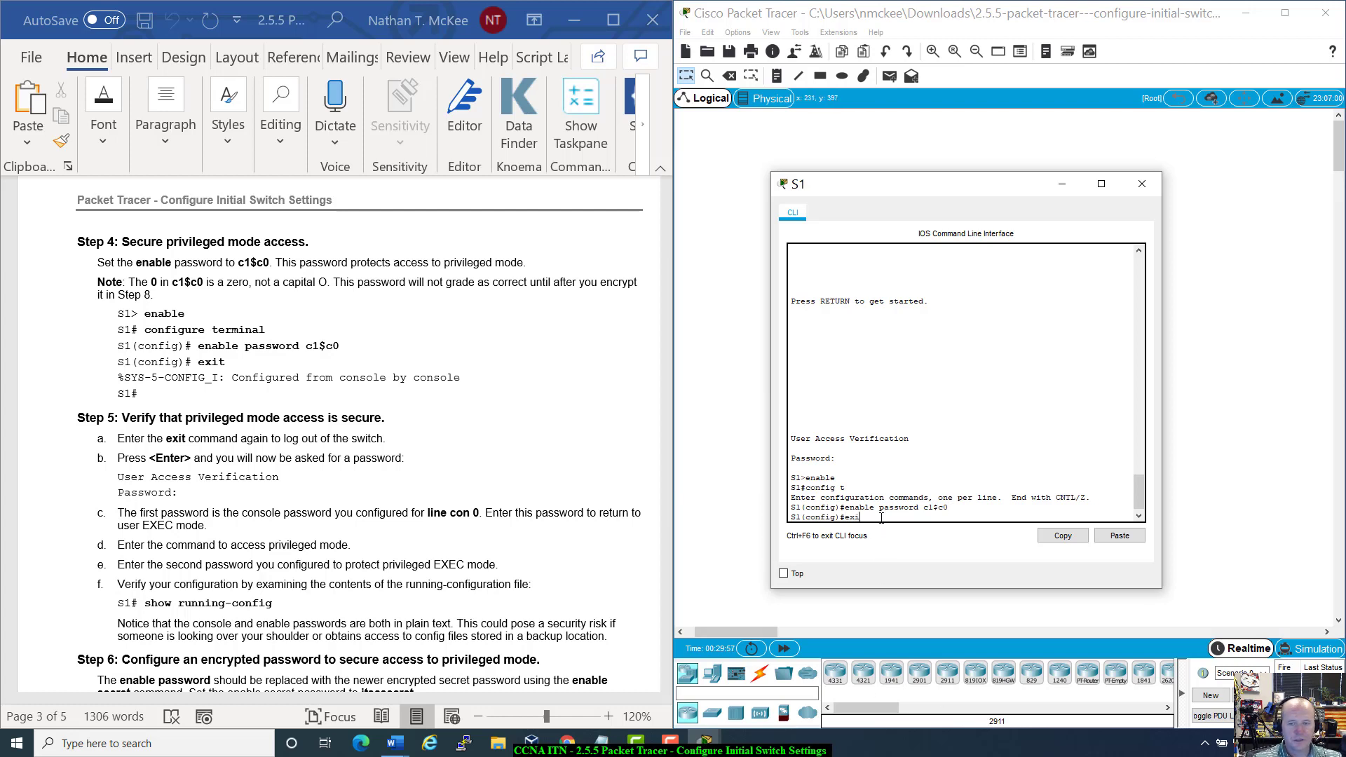
key(Return)
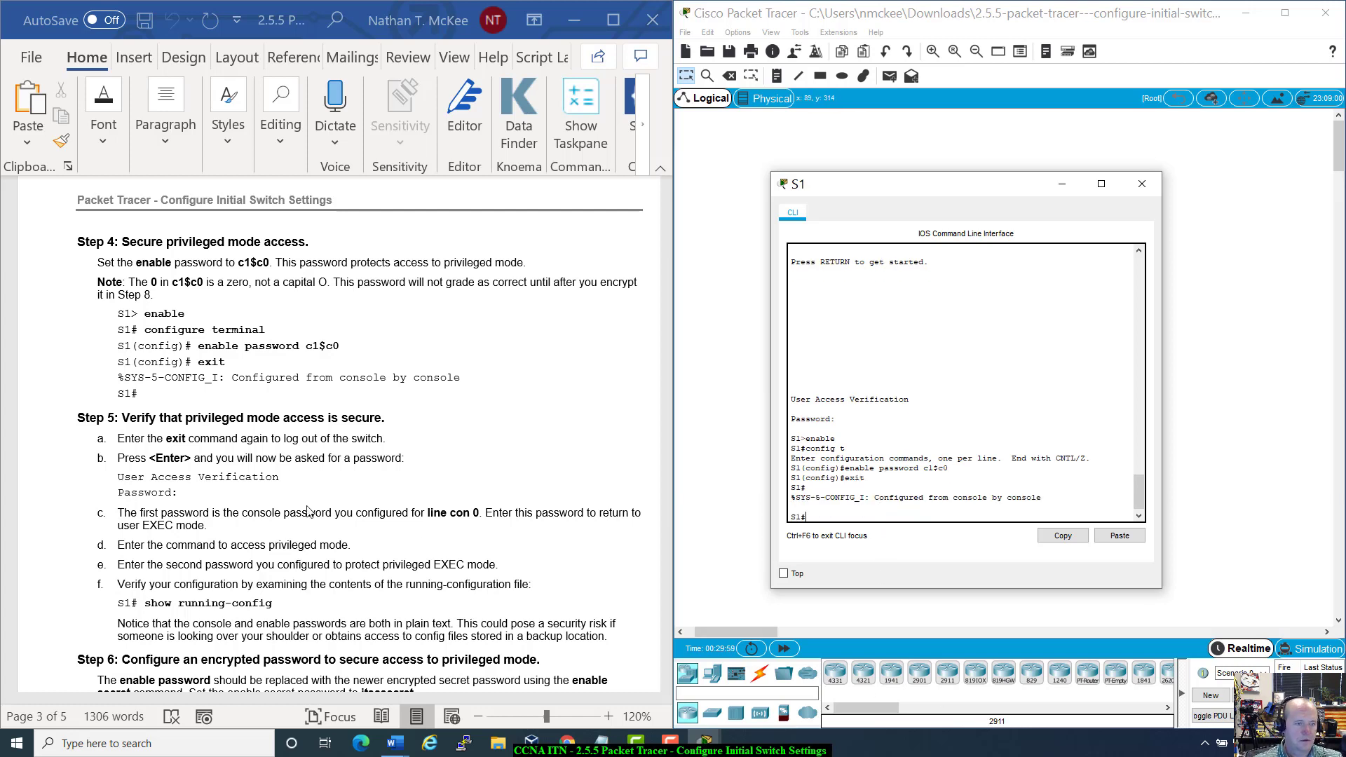
Step: Log out of S1, log back in with the console password, and try enable with the enable password
scroll(280, 433, down, 5)
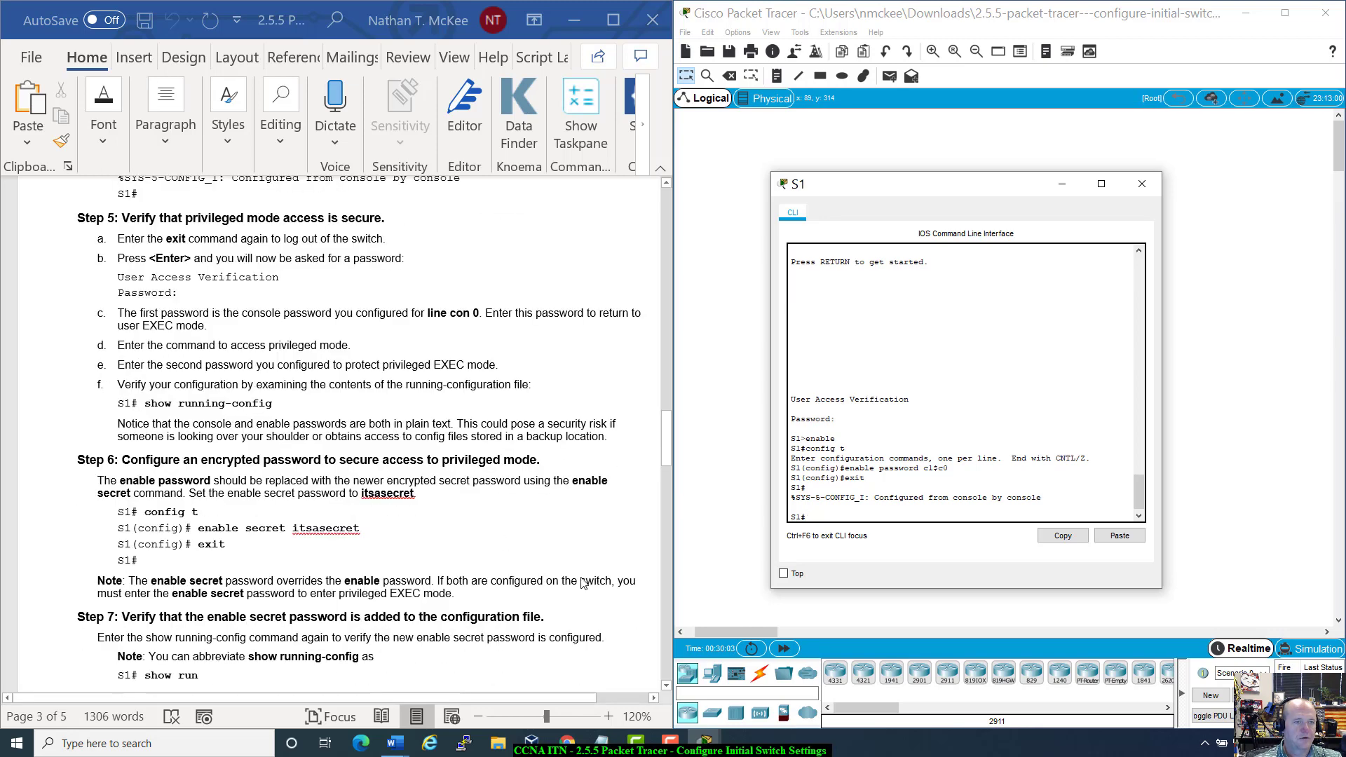
scroll(413, 487, up, 2)
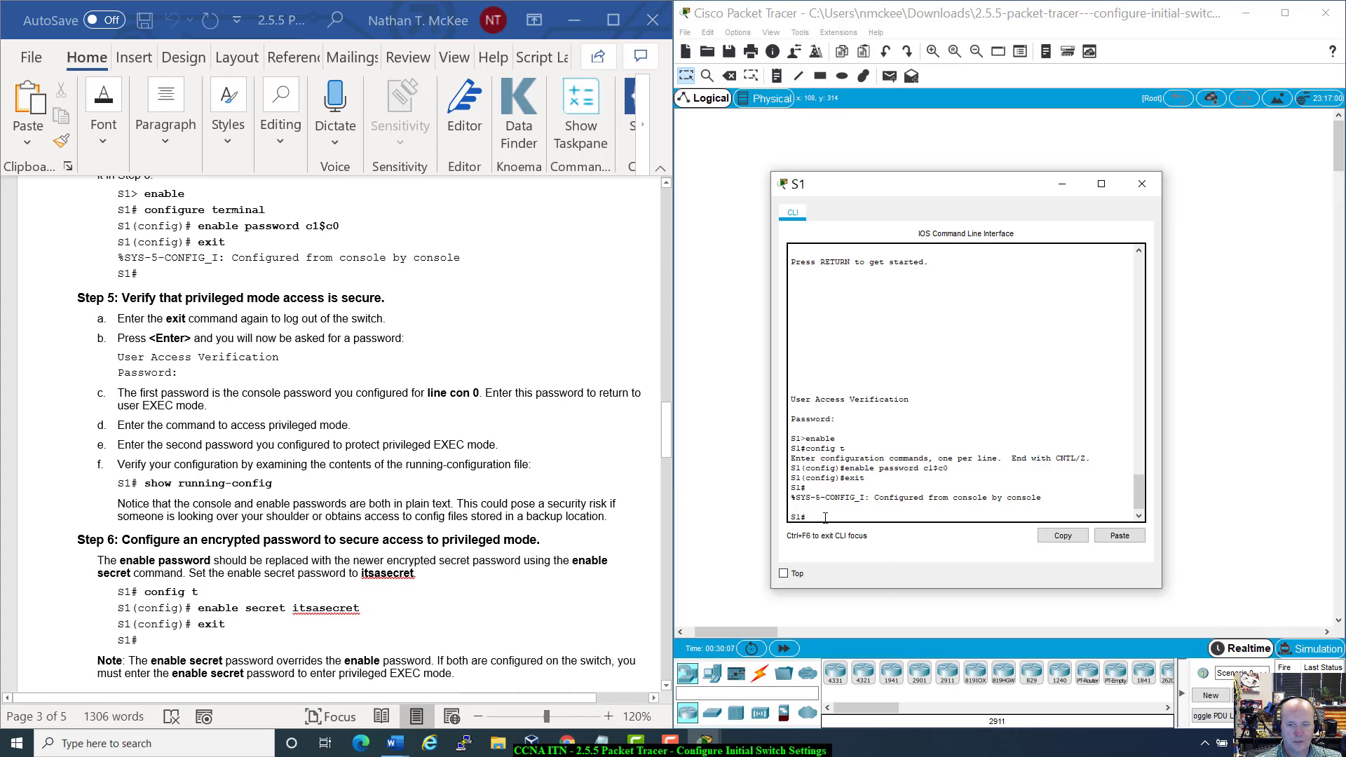
text(exit)
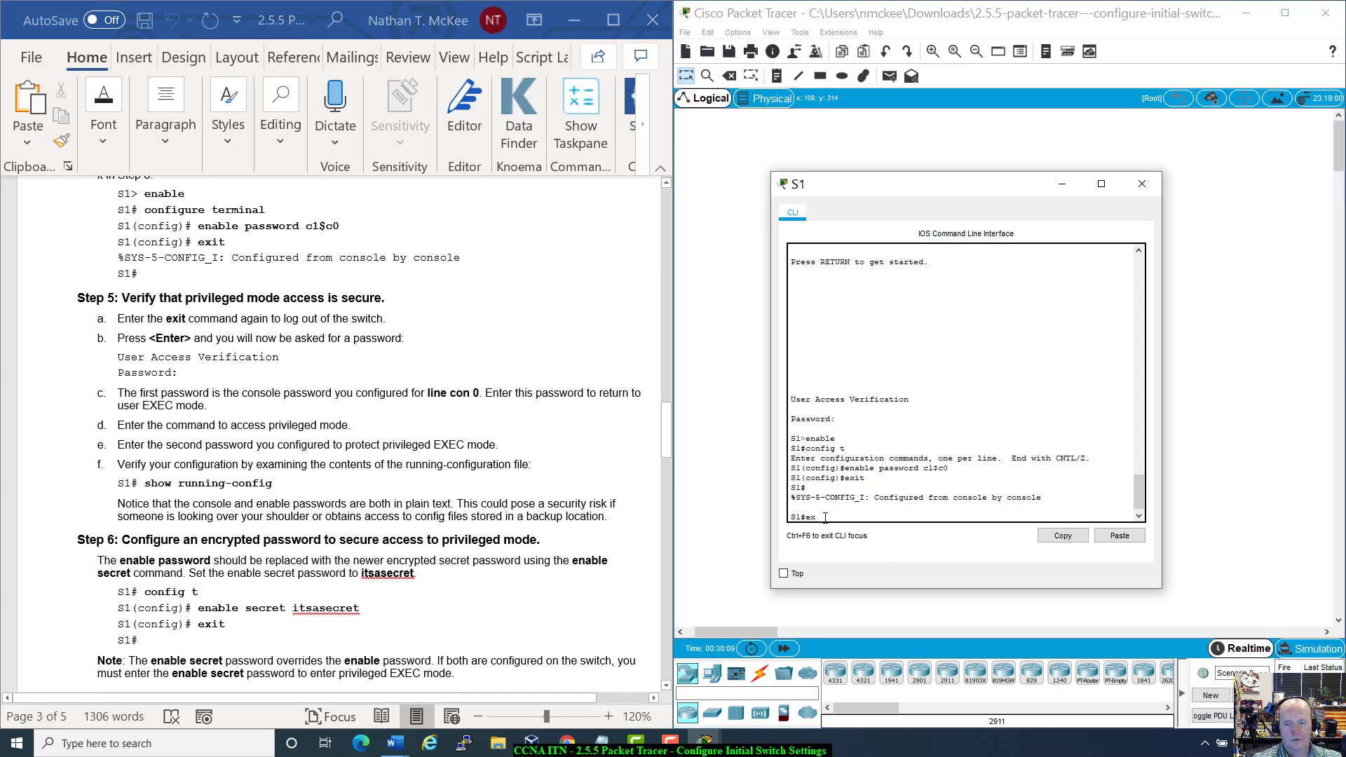
key(Return)
key(Return)
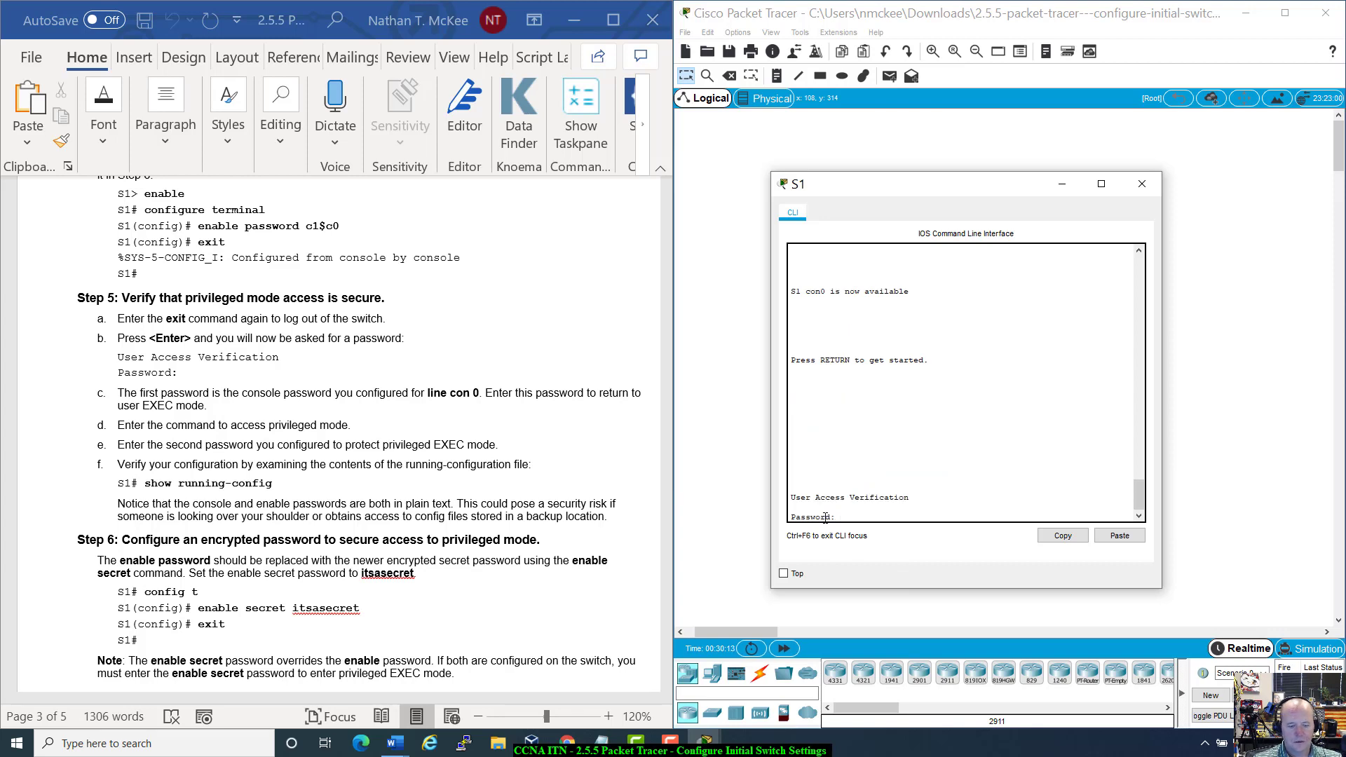
key(Return)
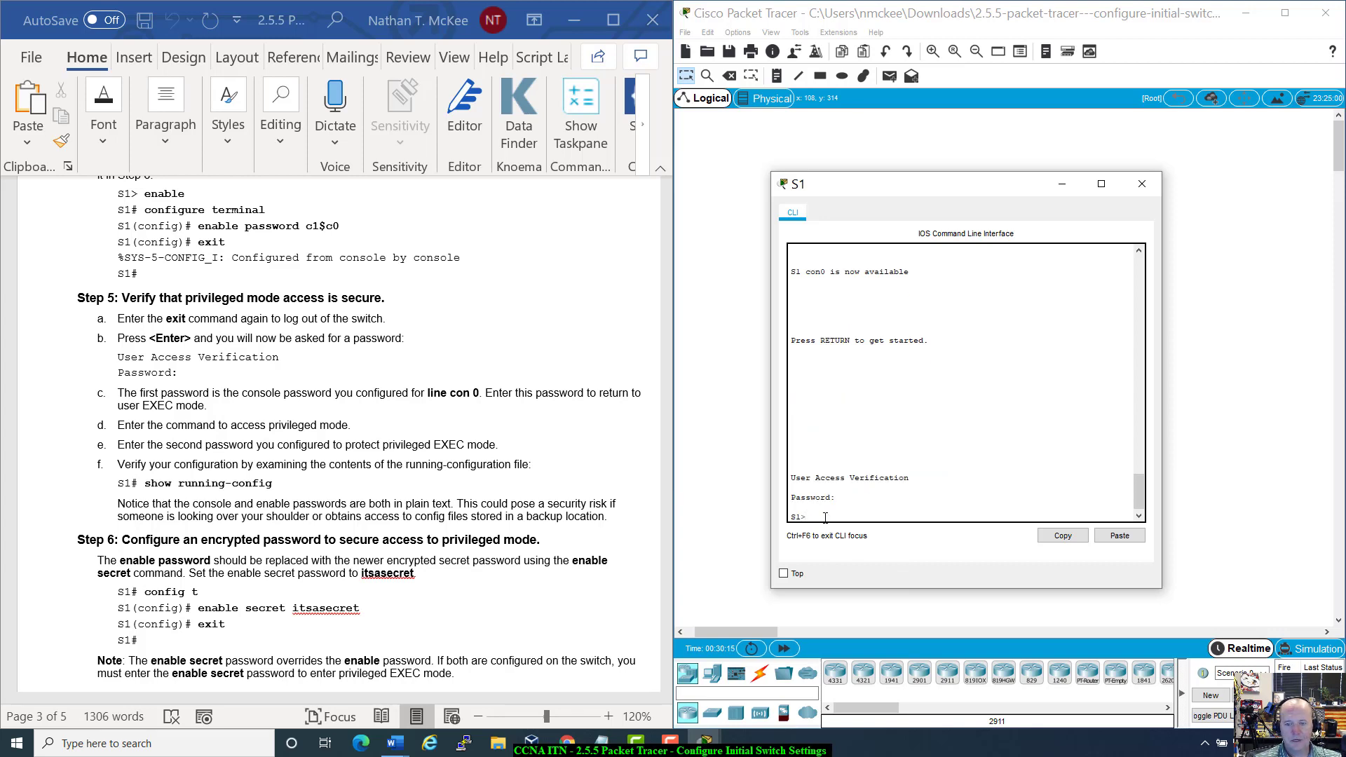
text(enable)
key(Return)
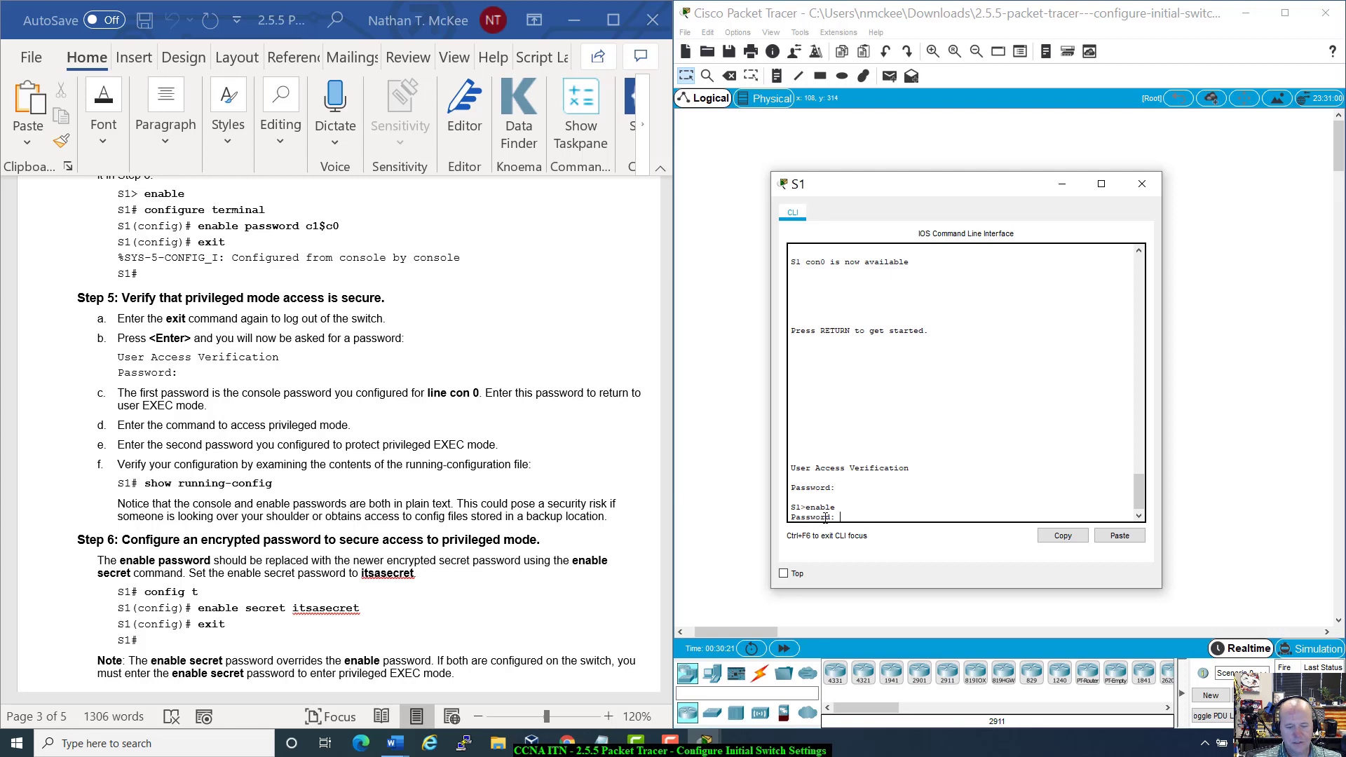
key(Return)
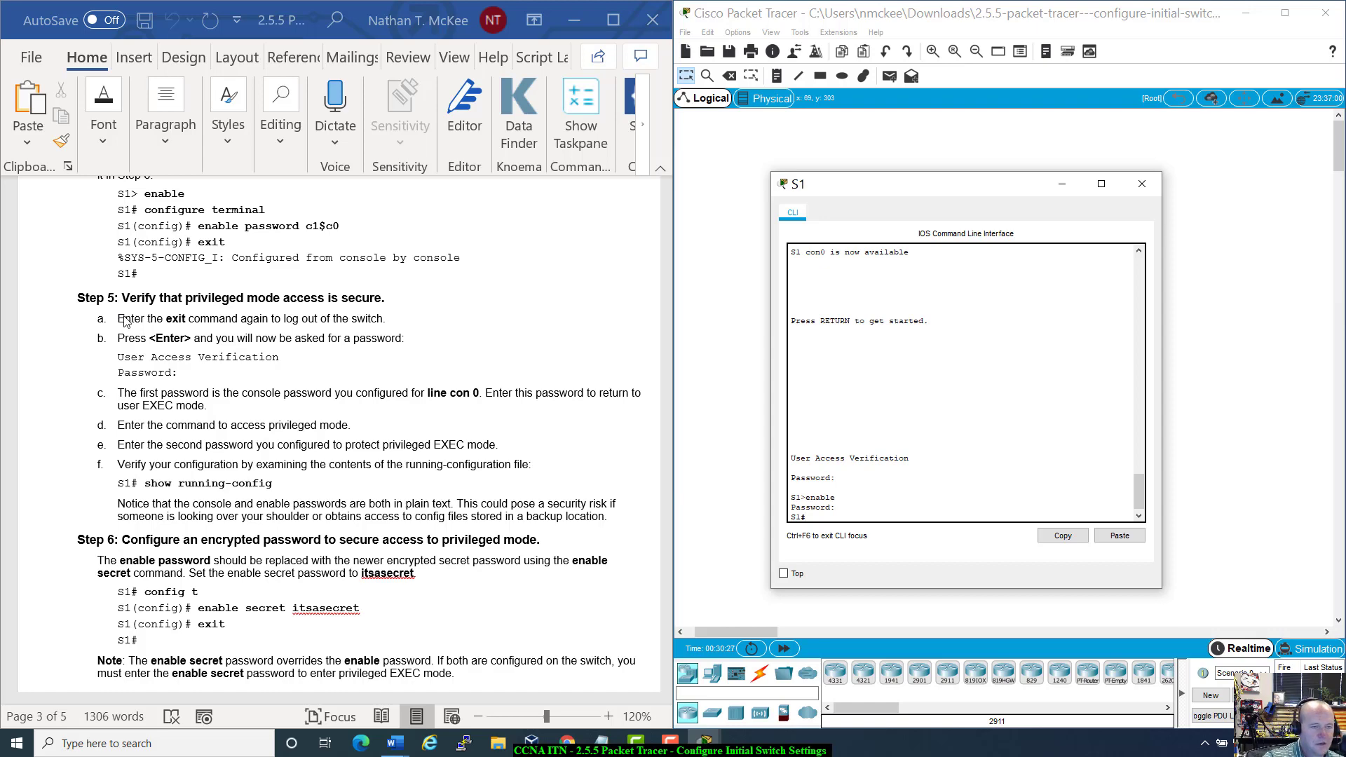
Step: Log out again, log in with the console password, and request privileged mode
scroll(130, 321, down, 1)
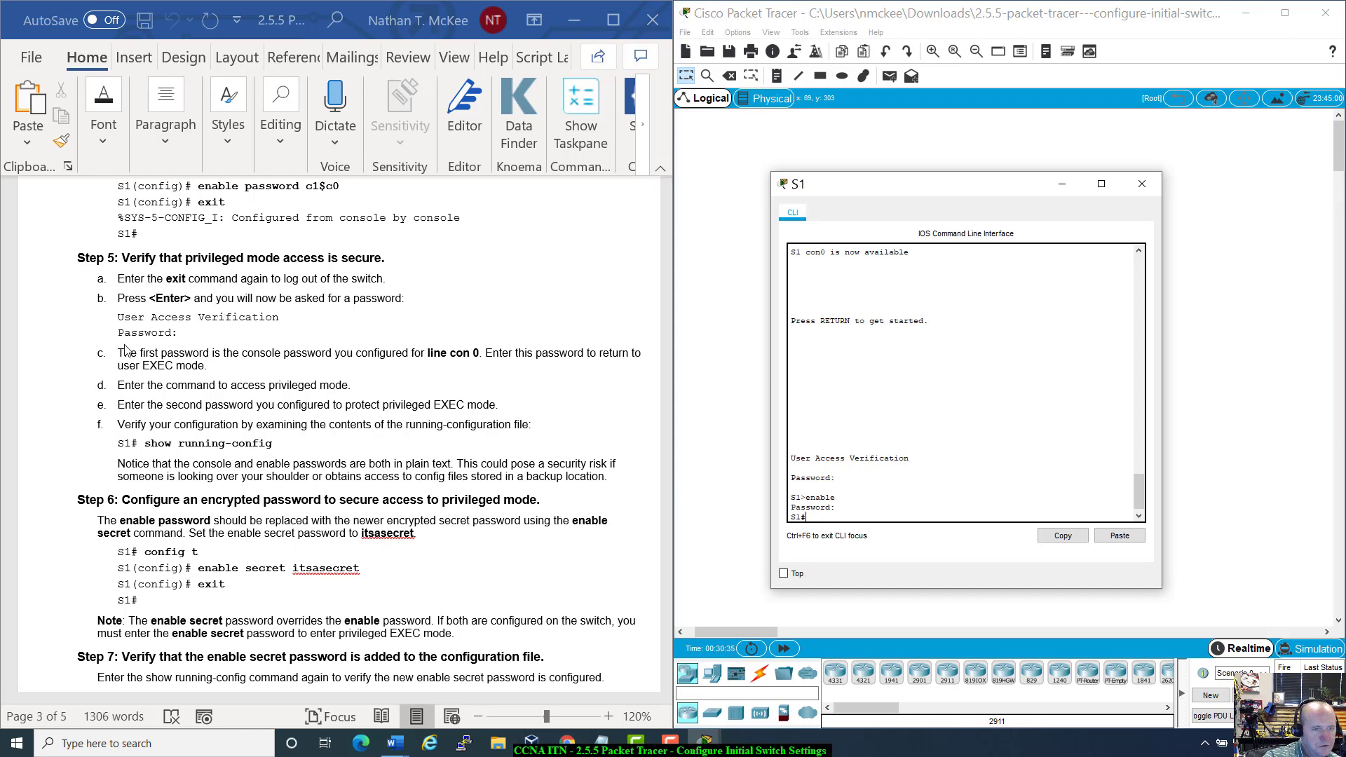
scroll(138, 371, down, 3)
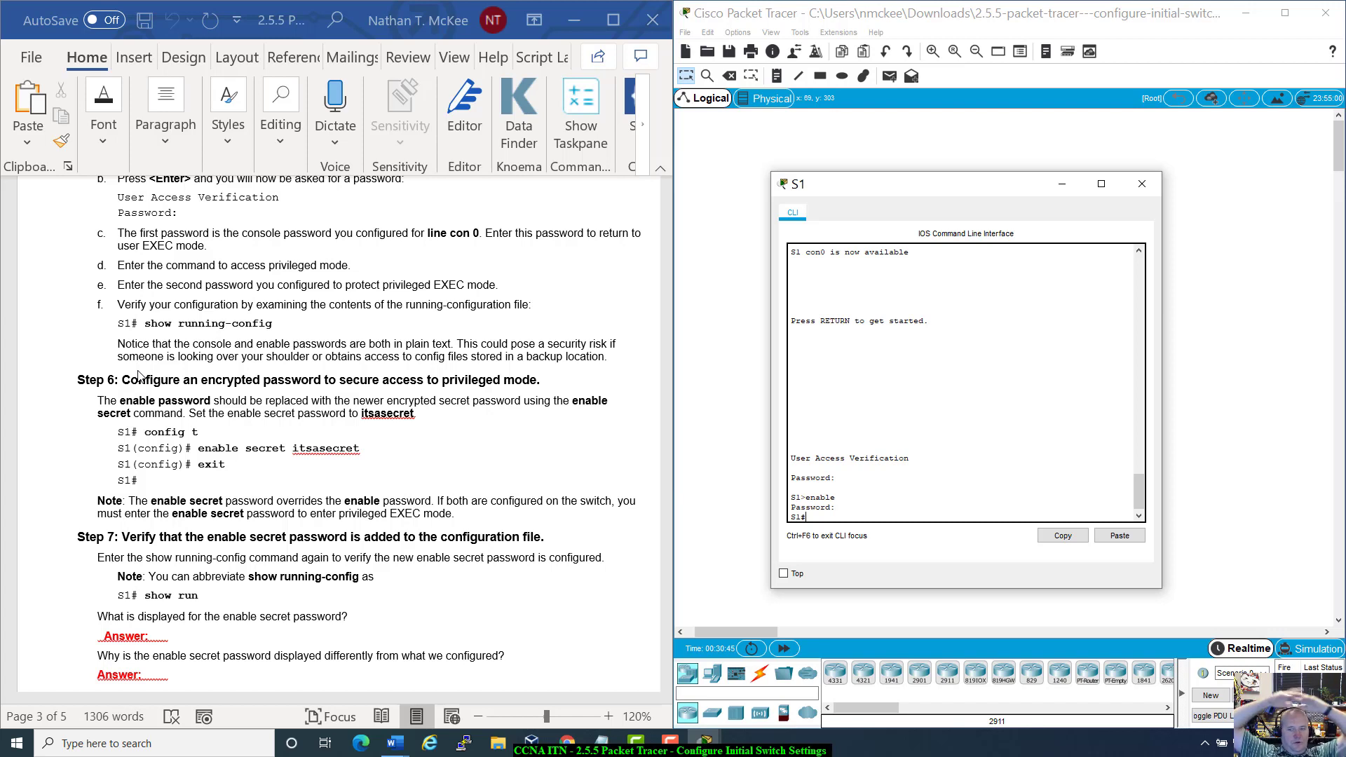
text(xit)
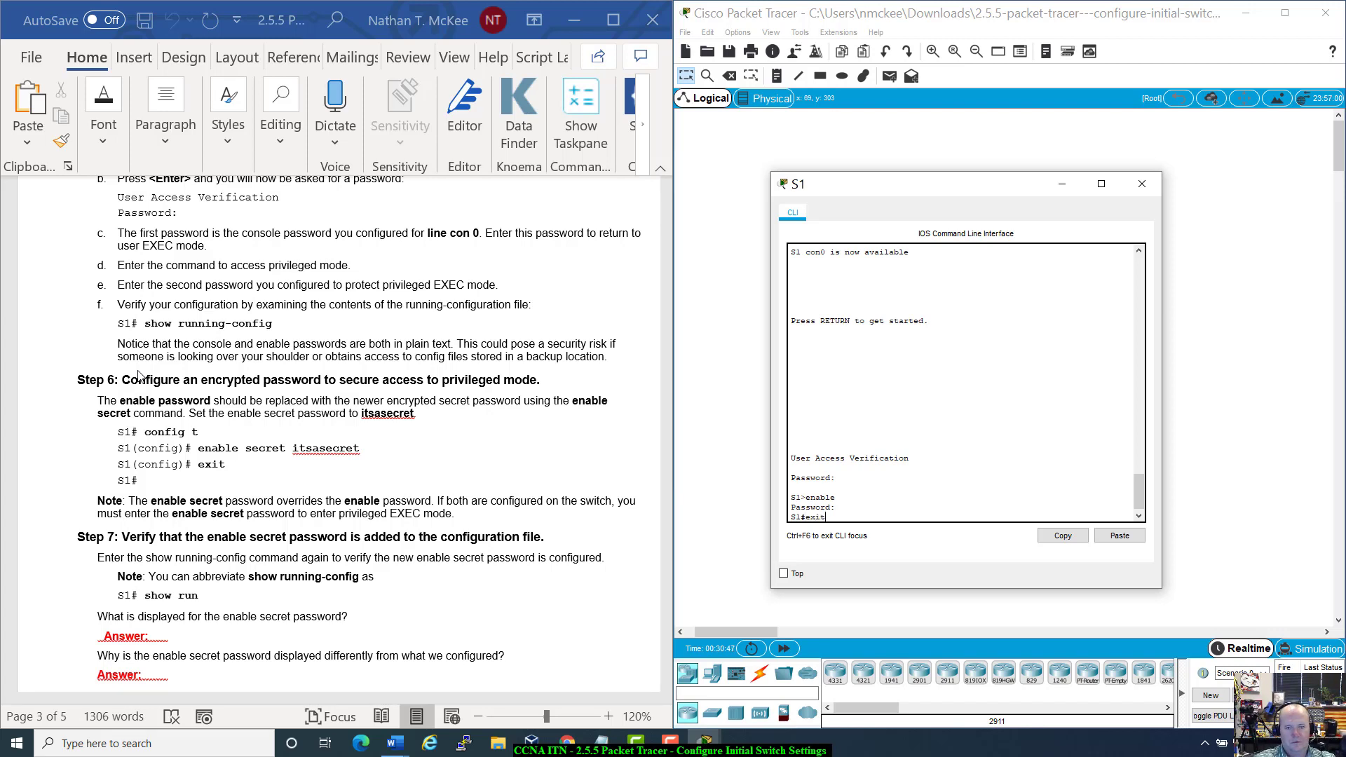
key(Return)
key(Return)
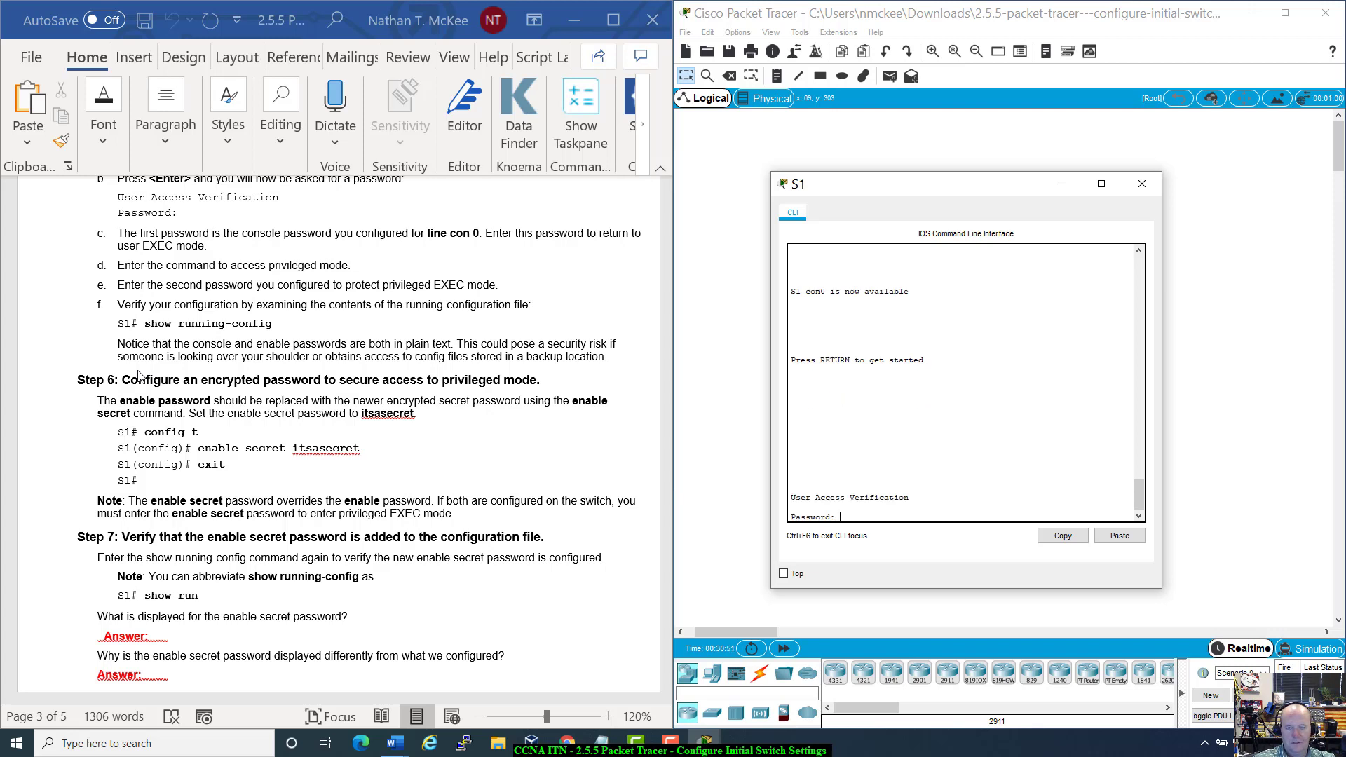
key(Return)
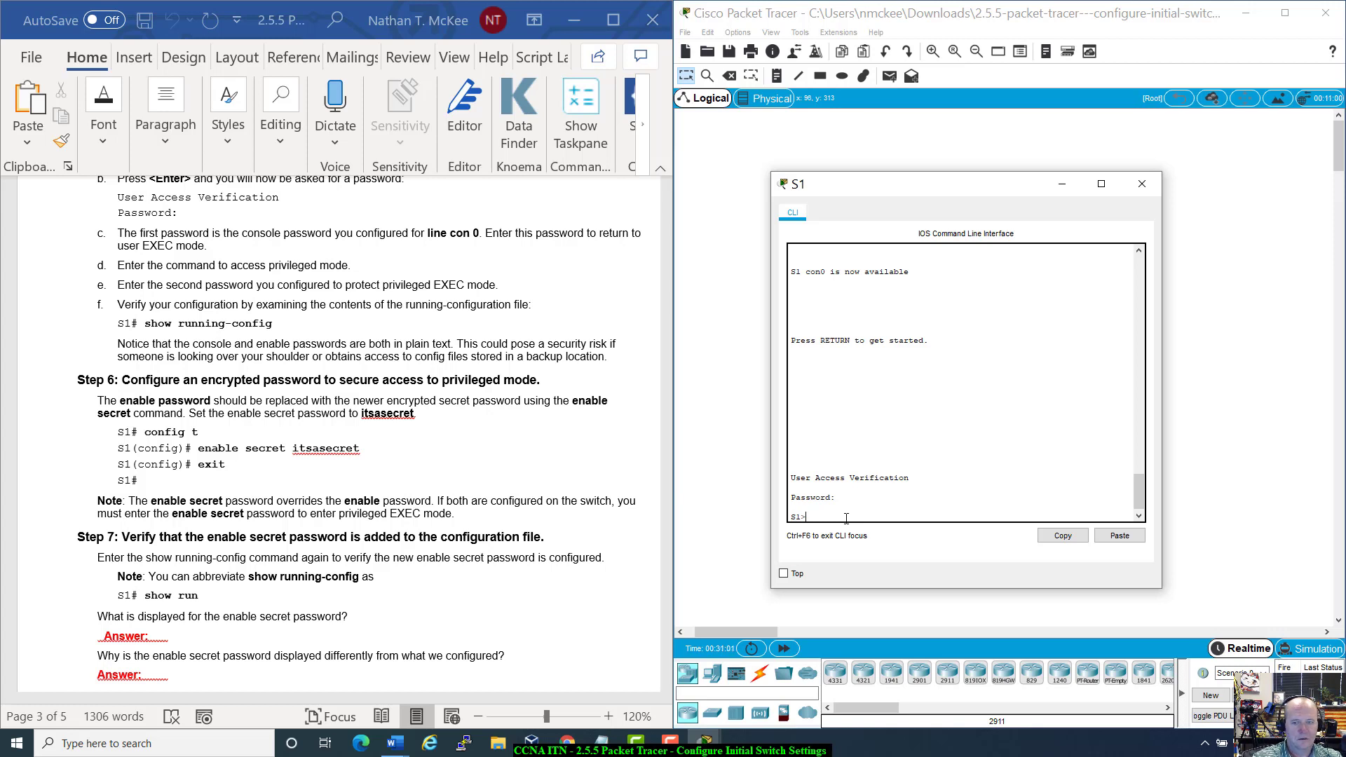
text(enable)
key(Return)
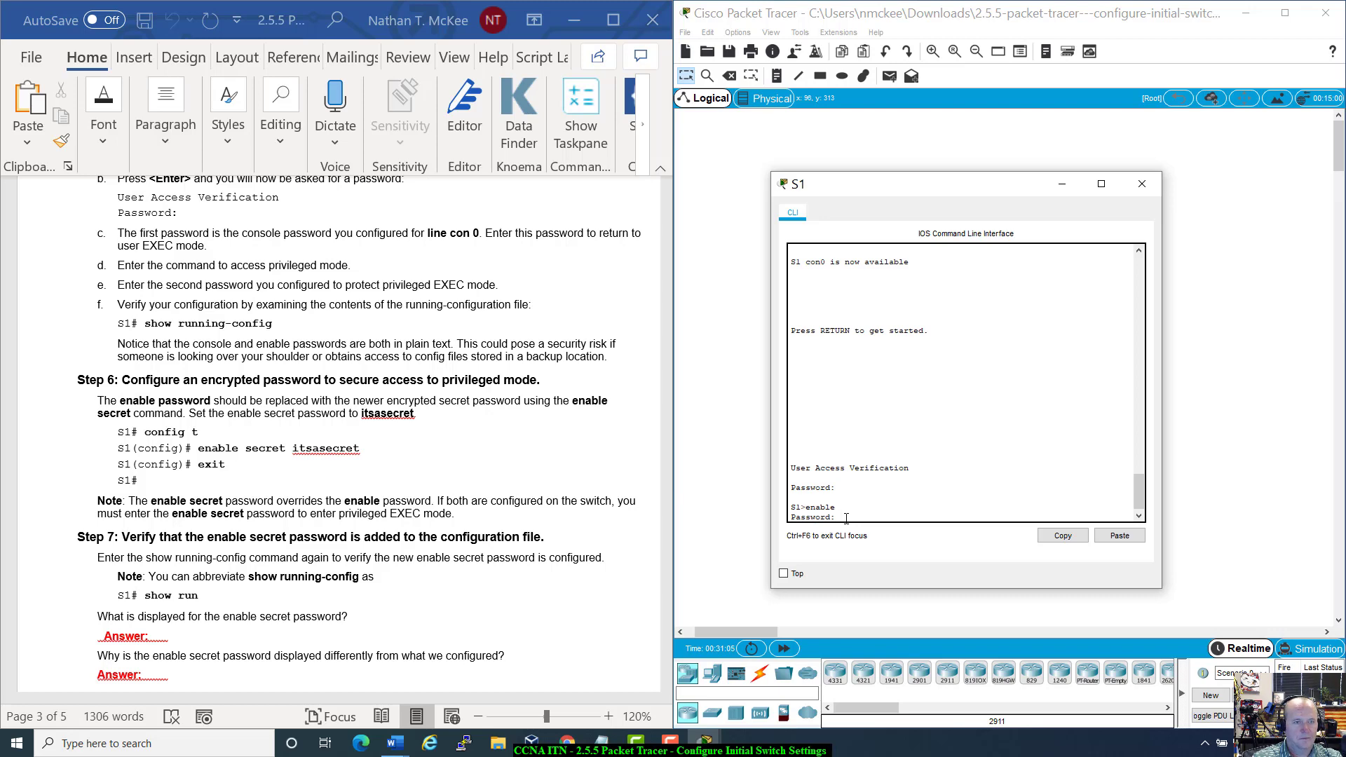
Step: Enter the enable password to reach S1#, then review the privileged-mode lines in the lab instructions
scroll(372, 356, up, 2)
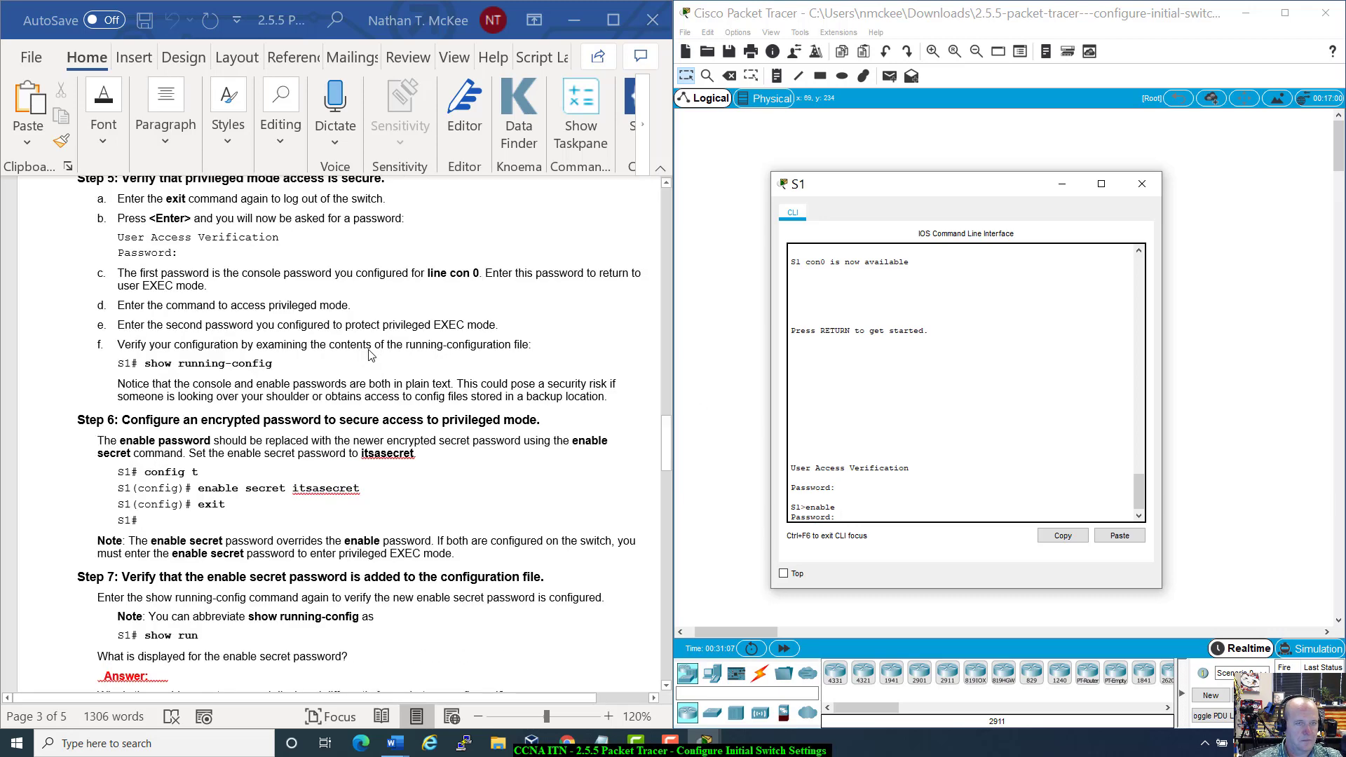
scroll(372, 355, up, 2)
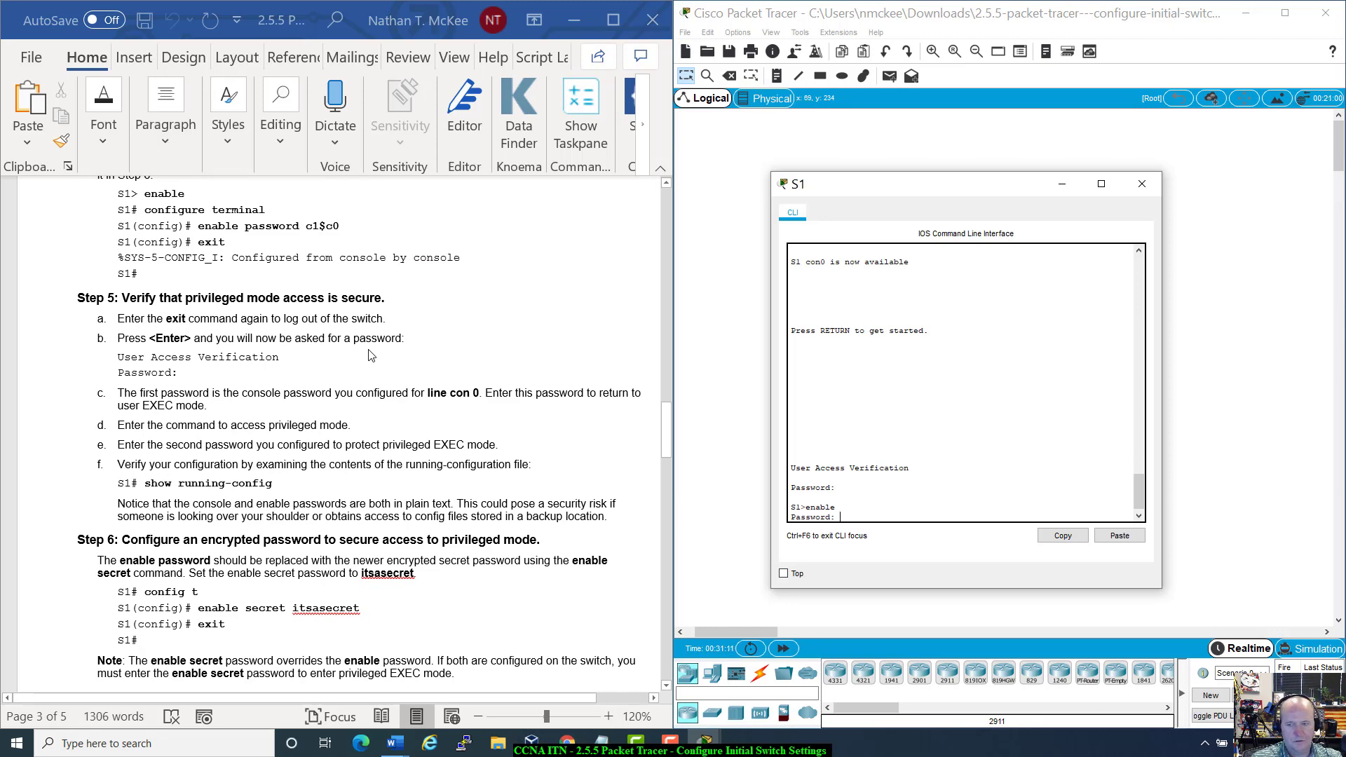
key(Return)
scroll(264, 377, down, 2)
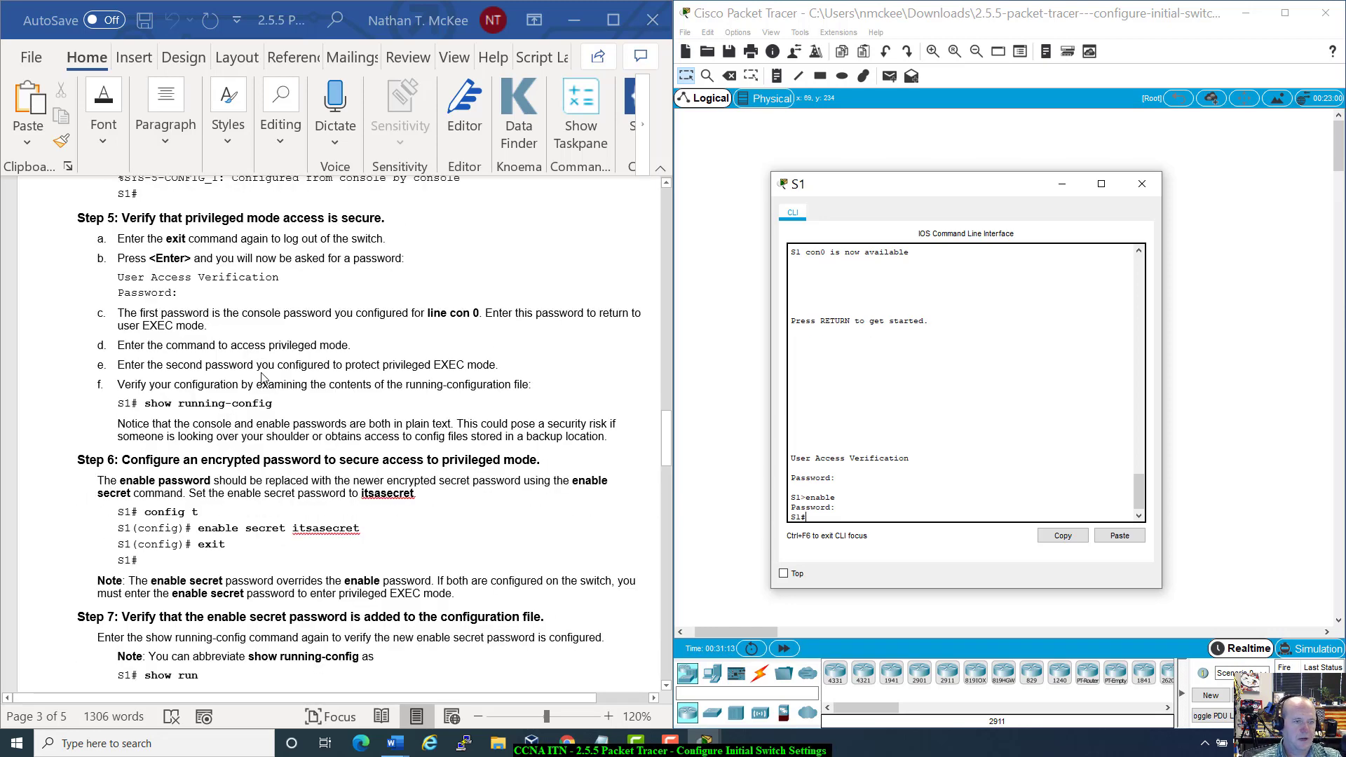
click(126, 349)
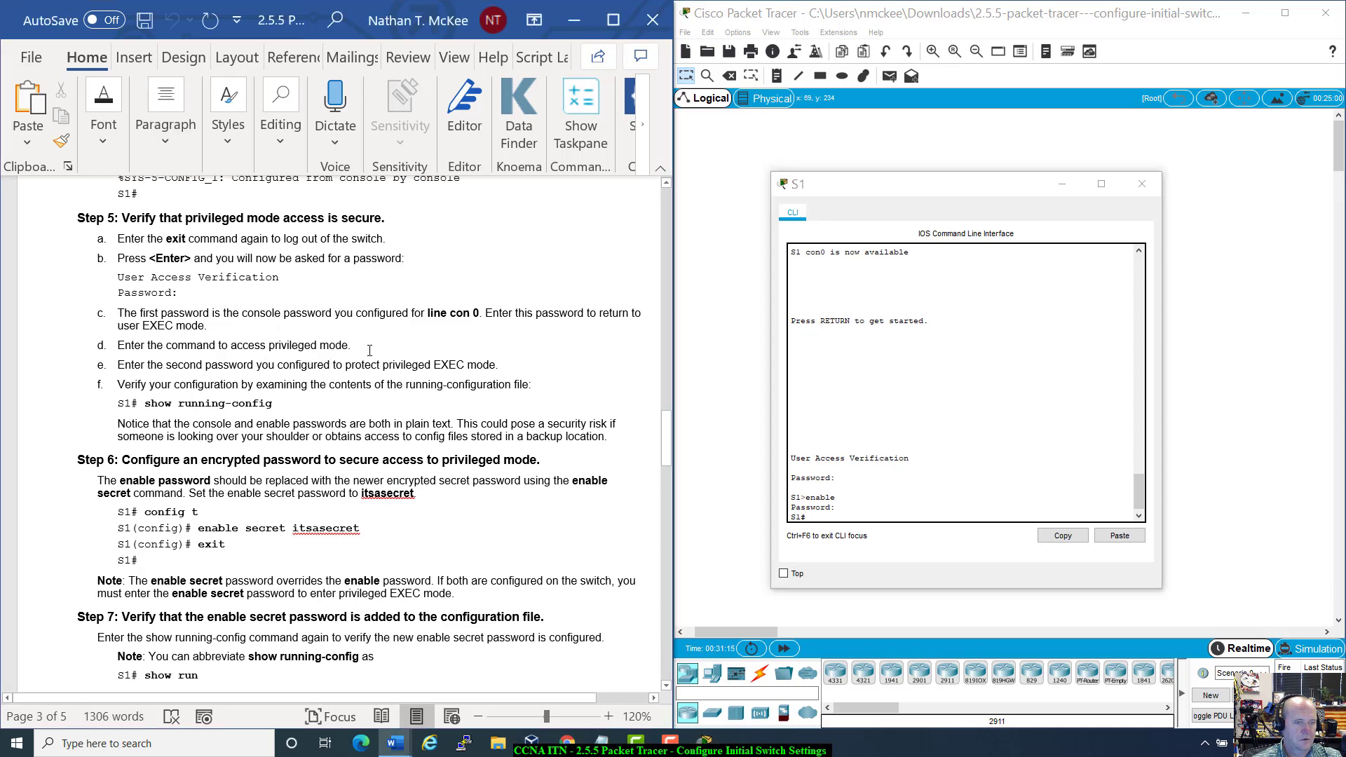
drag(369, 350, 468, 417)
click(121, 347)
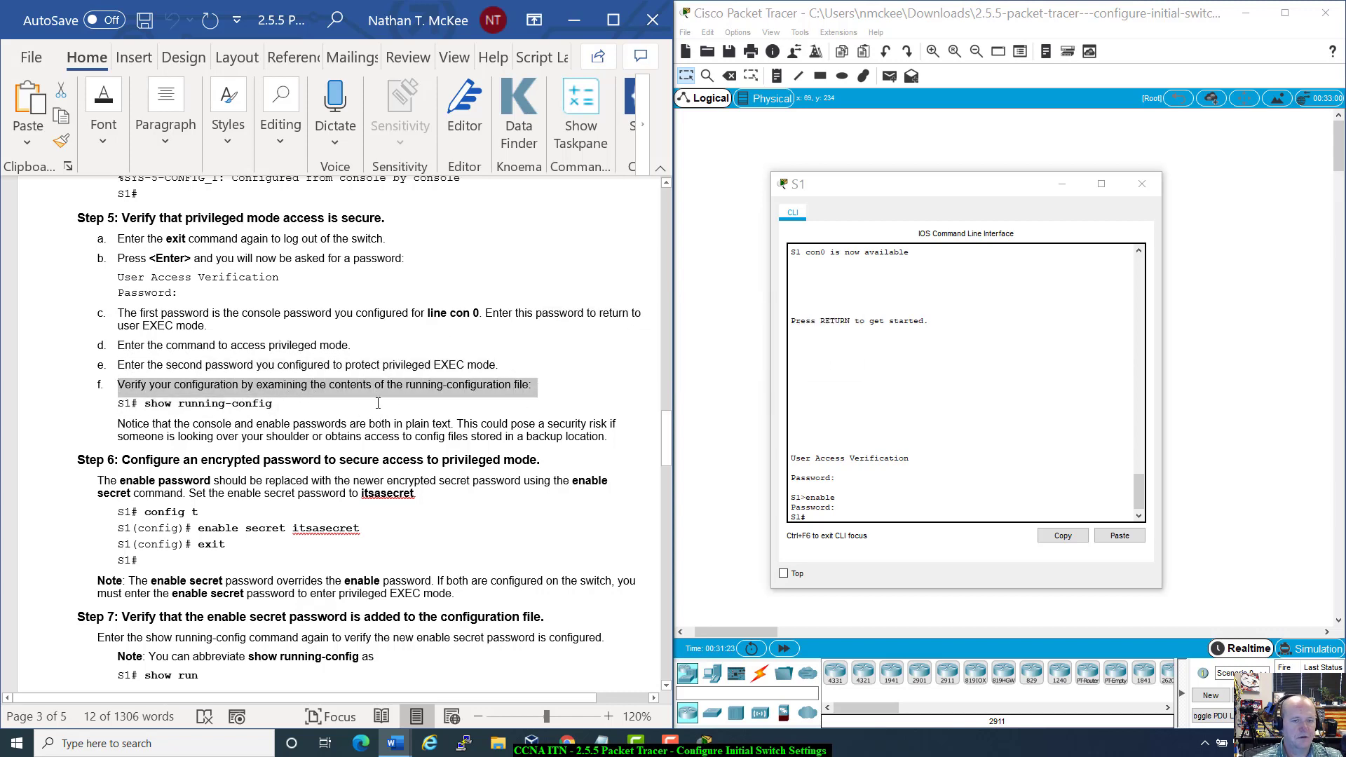
Step: Run show run on S1 and review the hostname, enable password and line con 0 entries
click(838, 514)
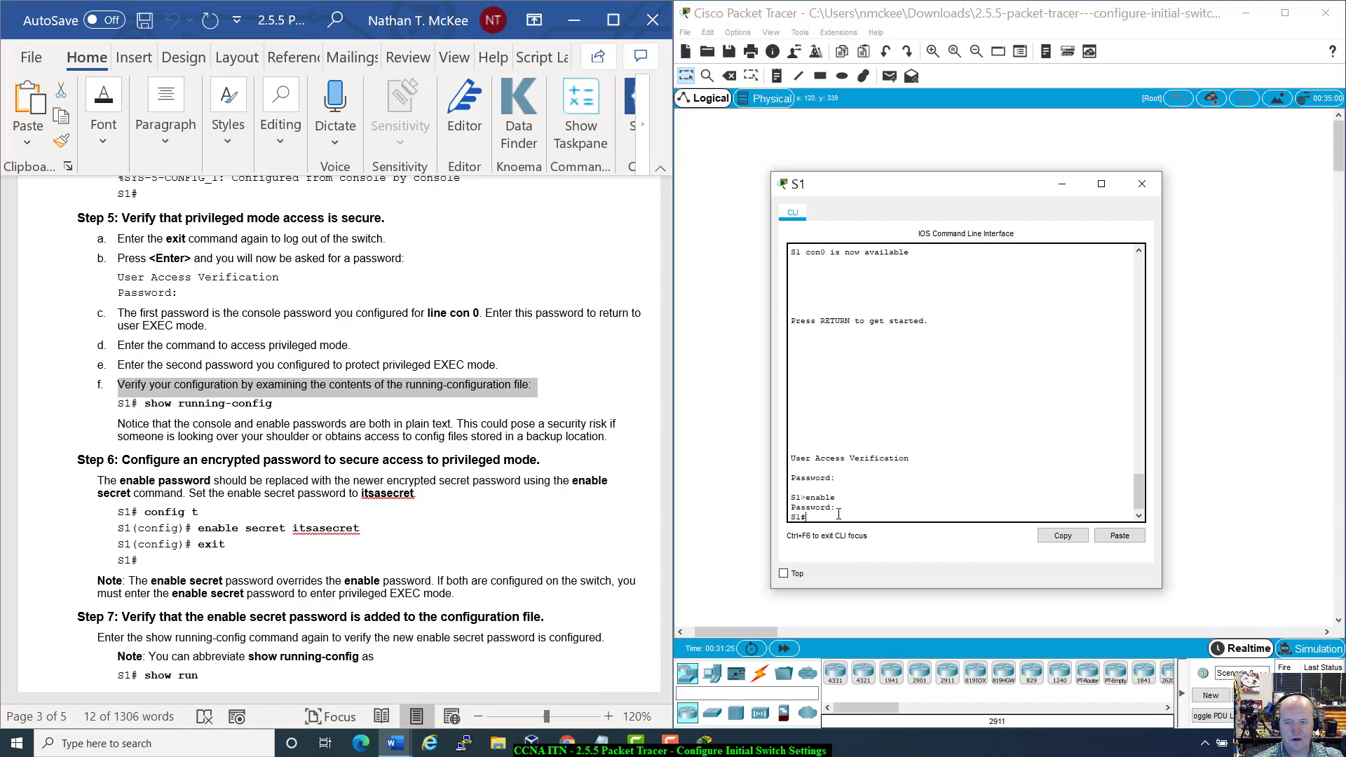
text(show)
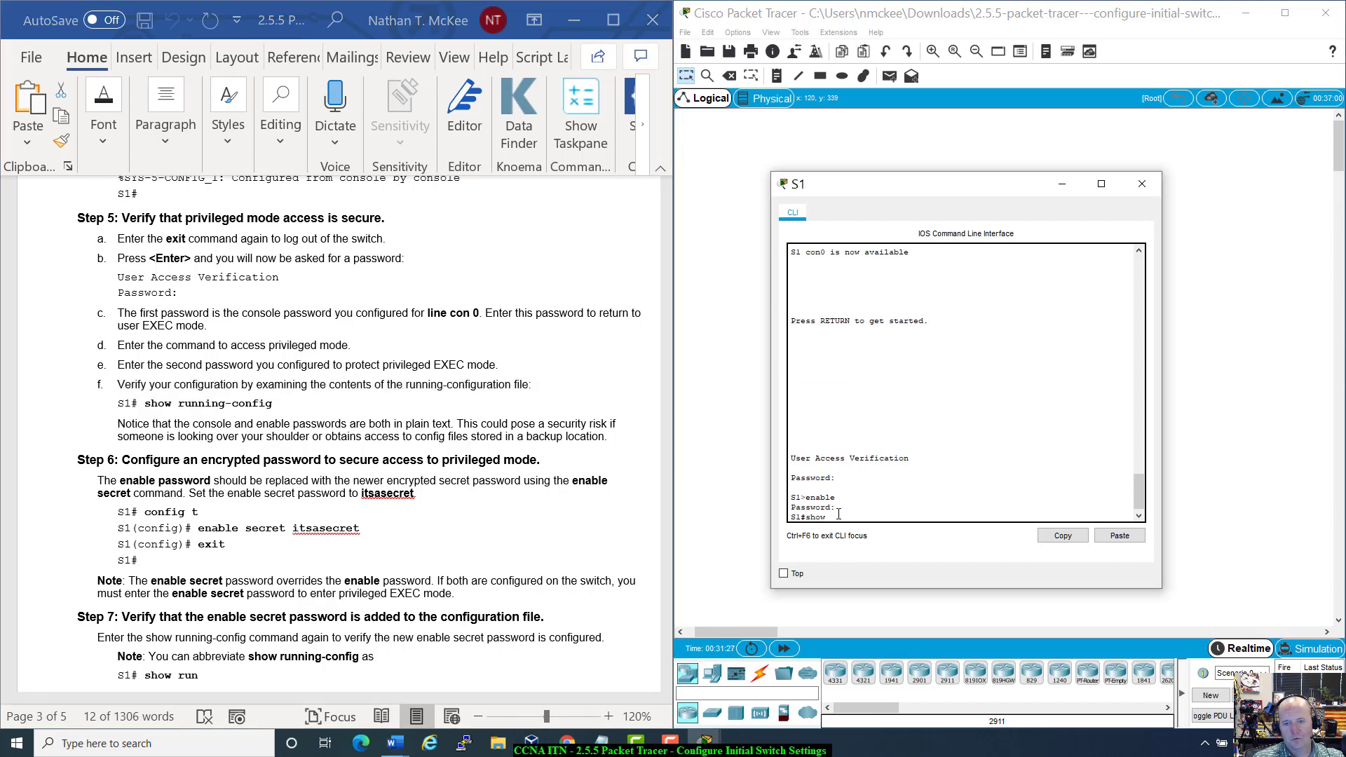
text( run)
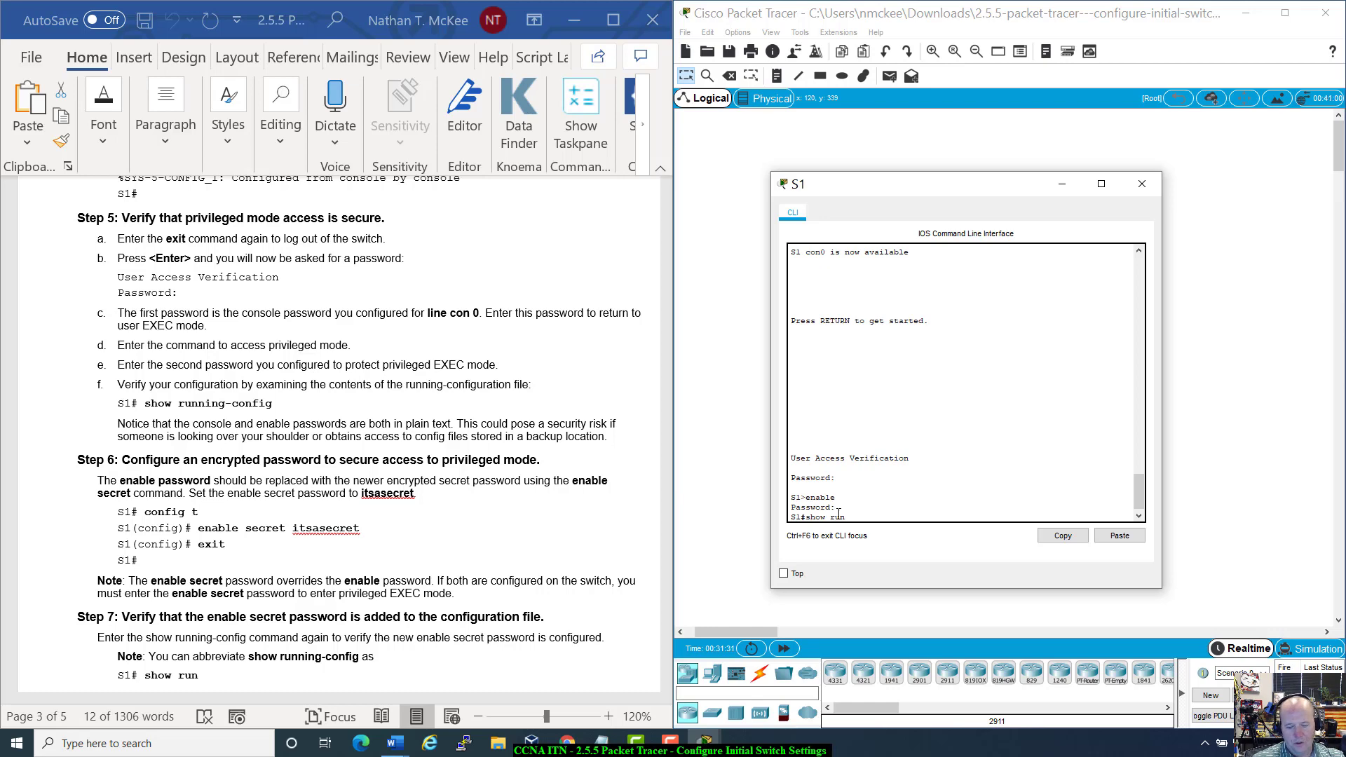
key(Return)
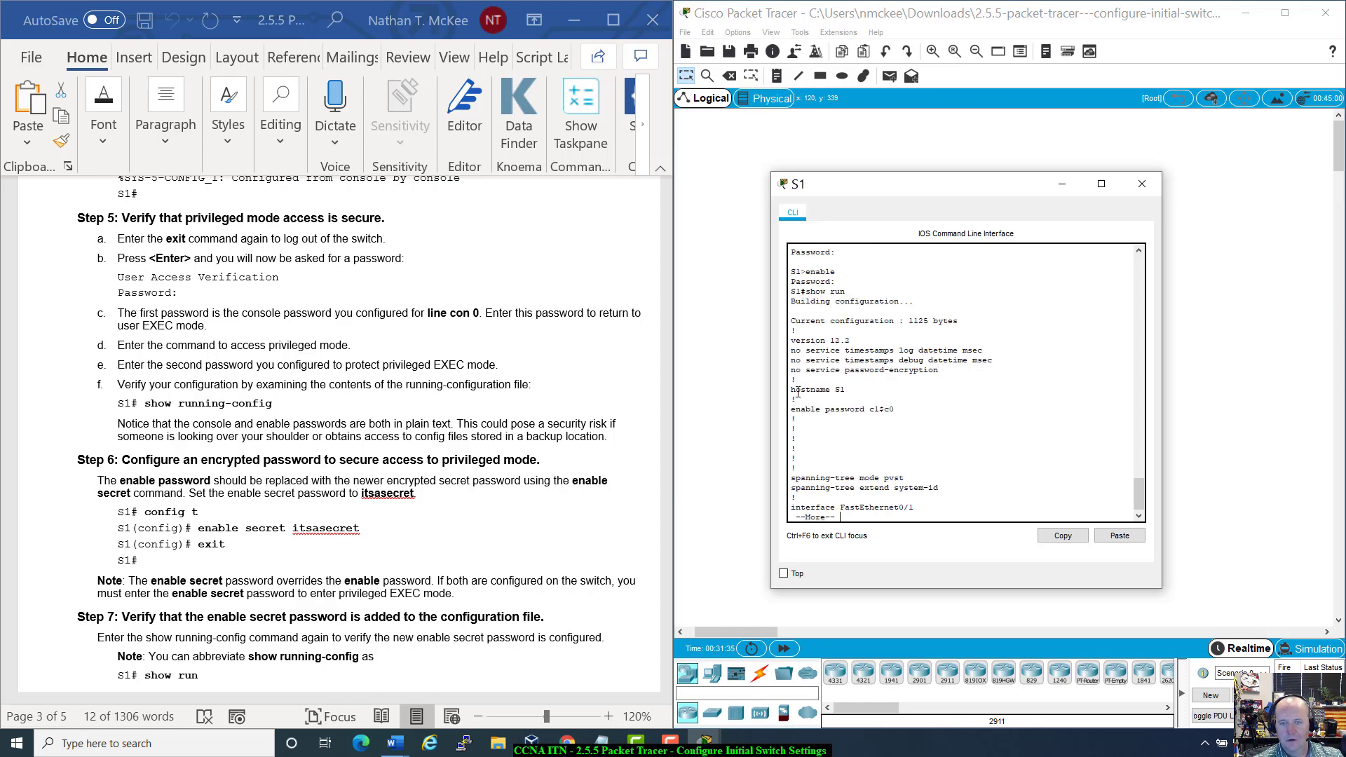
drag(793, 391, 850, 394)
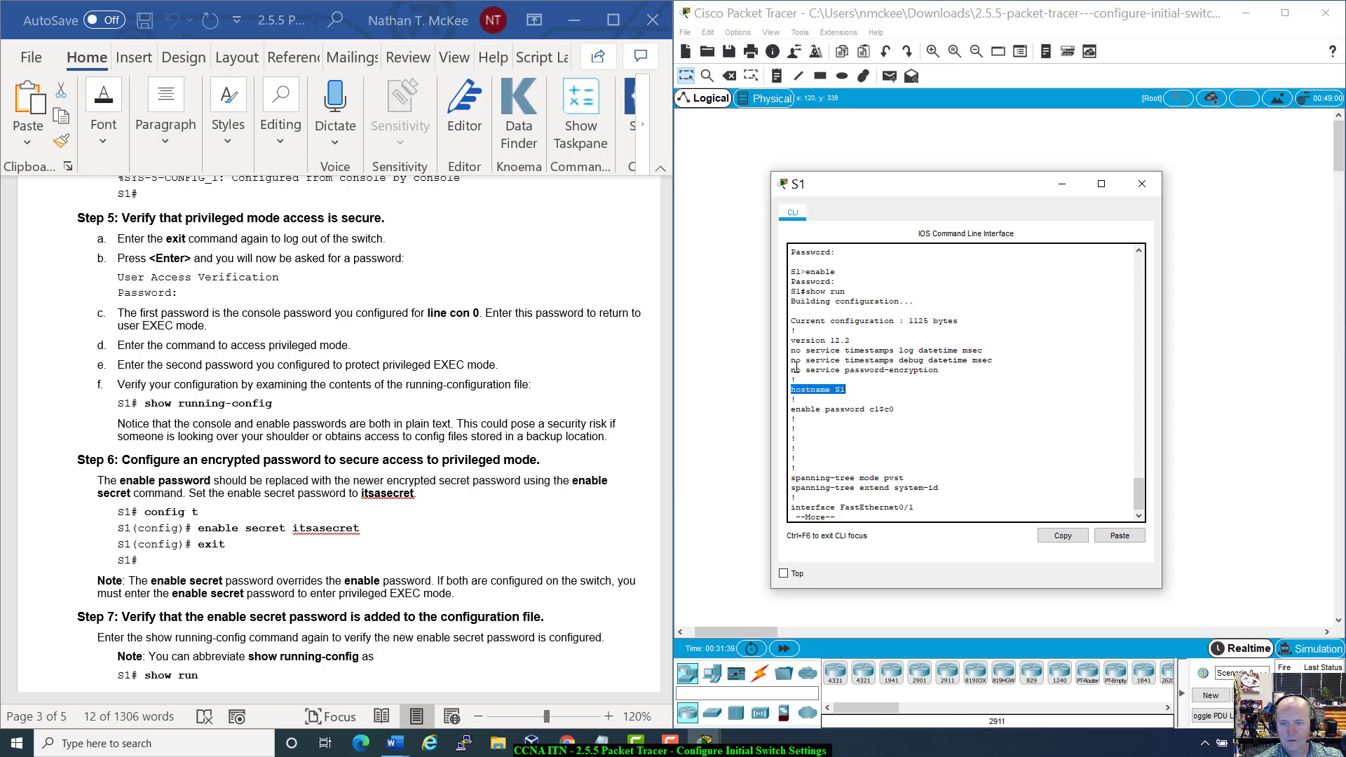
drag(792, 409, 902, 410)
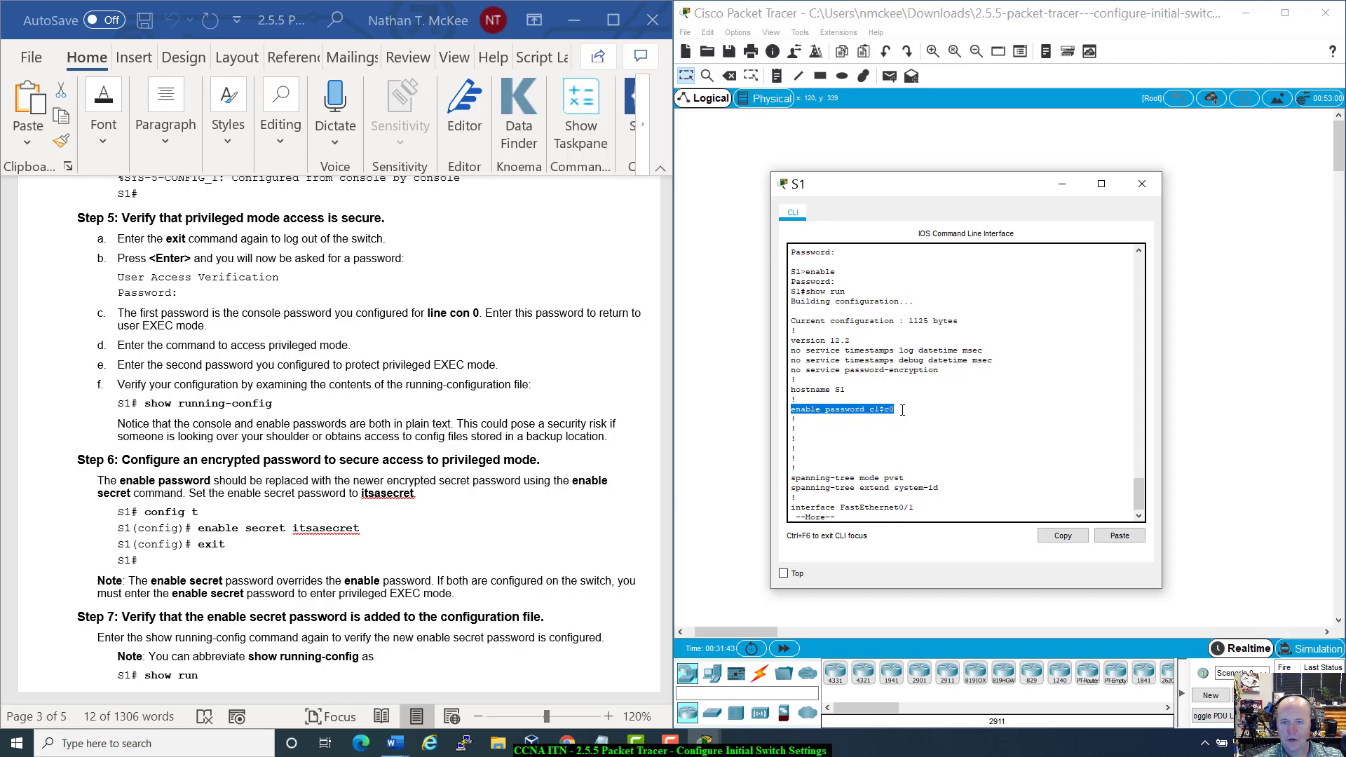
key(space)
key(space)
key(space)
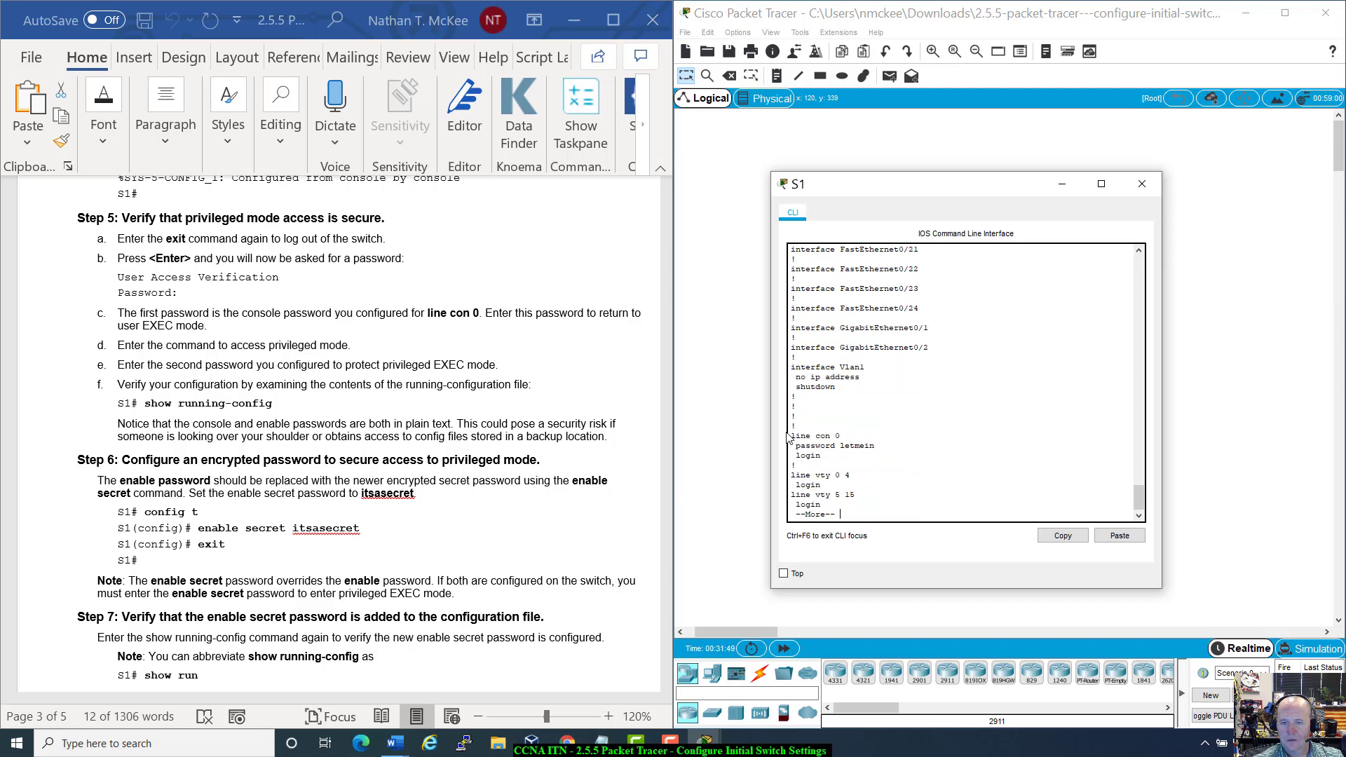
drag(790, 436, 889, 459)
click(854, 461)
Step: Page through the rest of the configuration to find the plain-text console password
key(space)
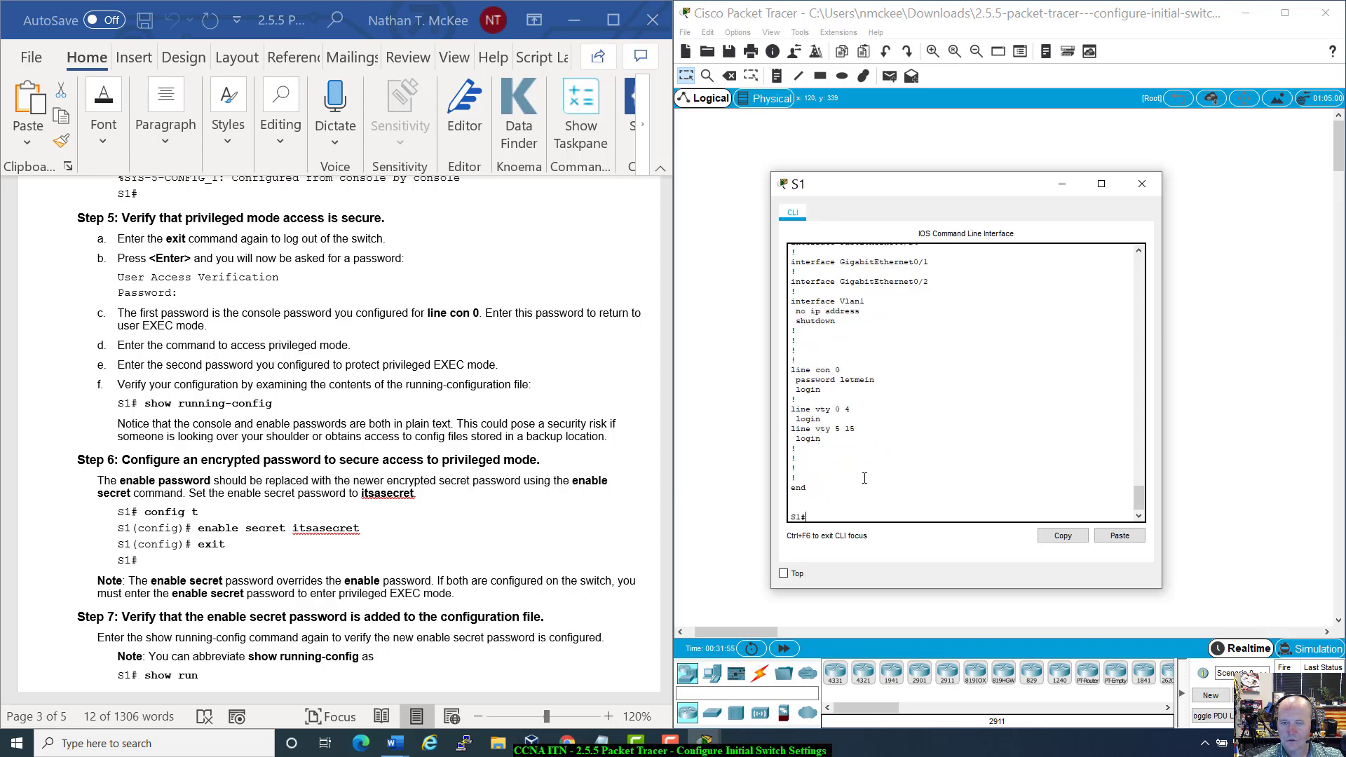
scroll(864, 478, up, 2)
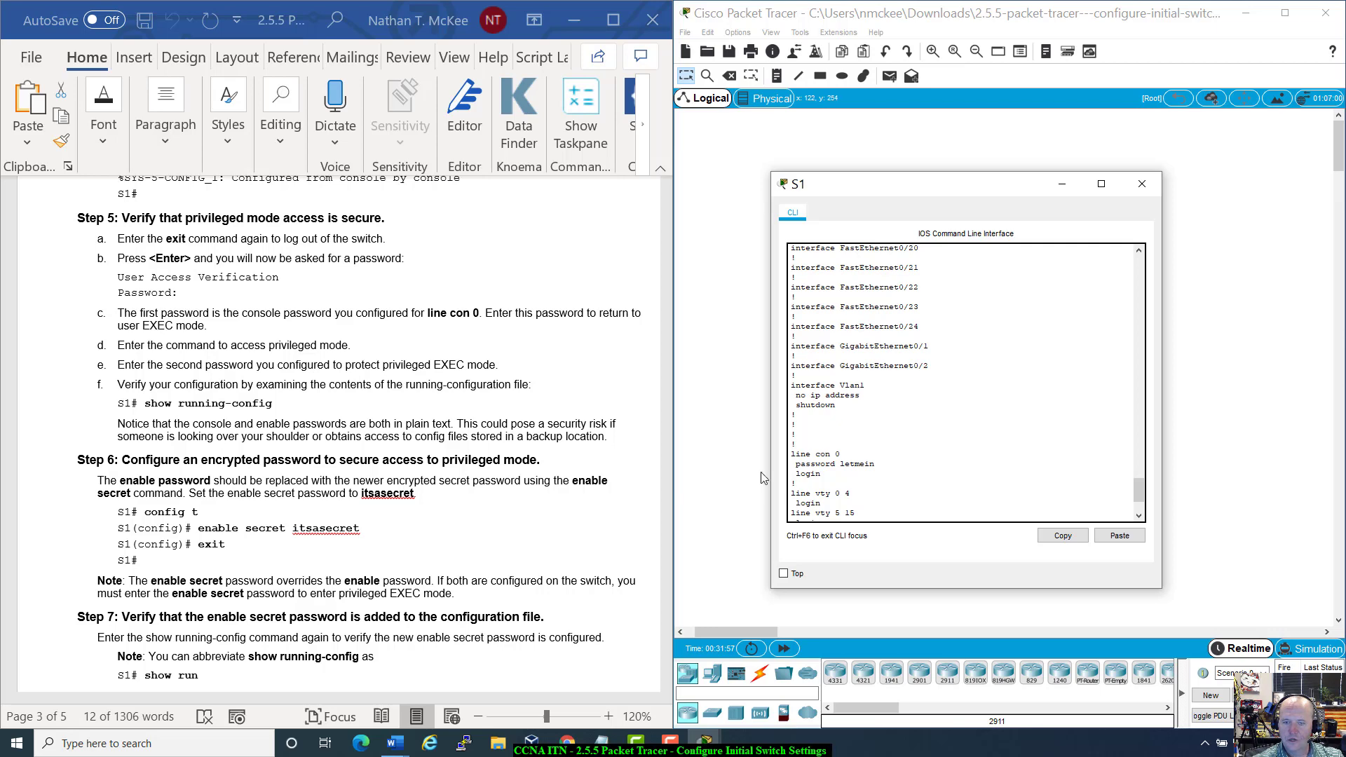
drag(791, 464, 887, 465)
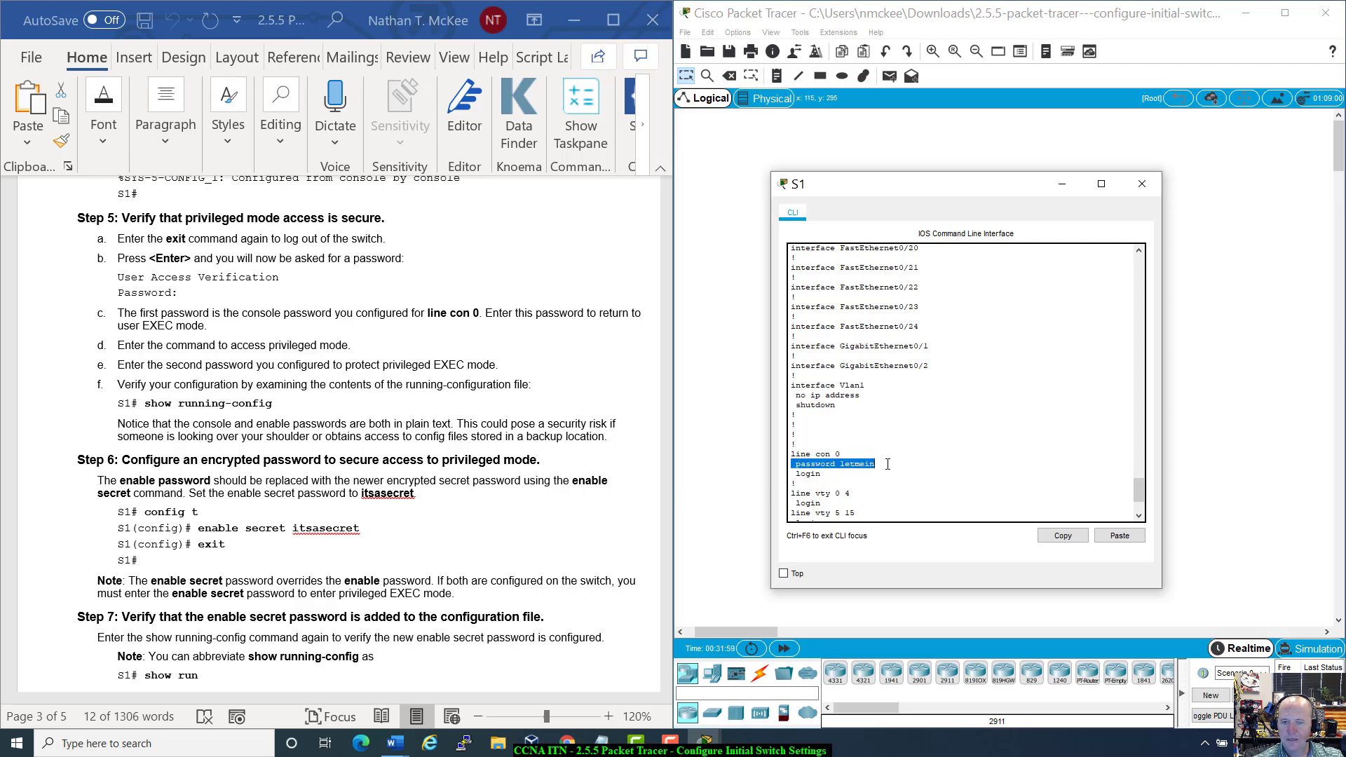
scroll(888, 464, up, 15)
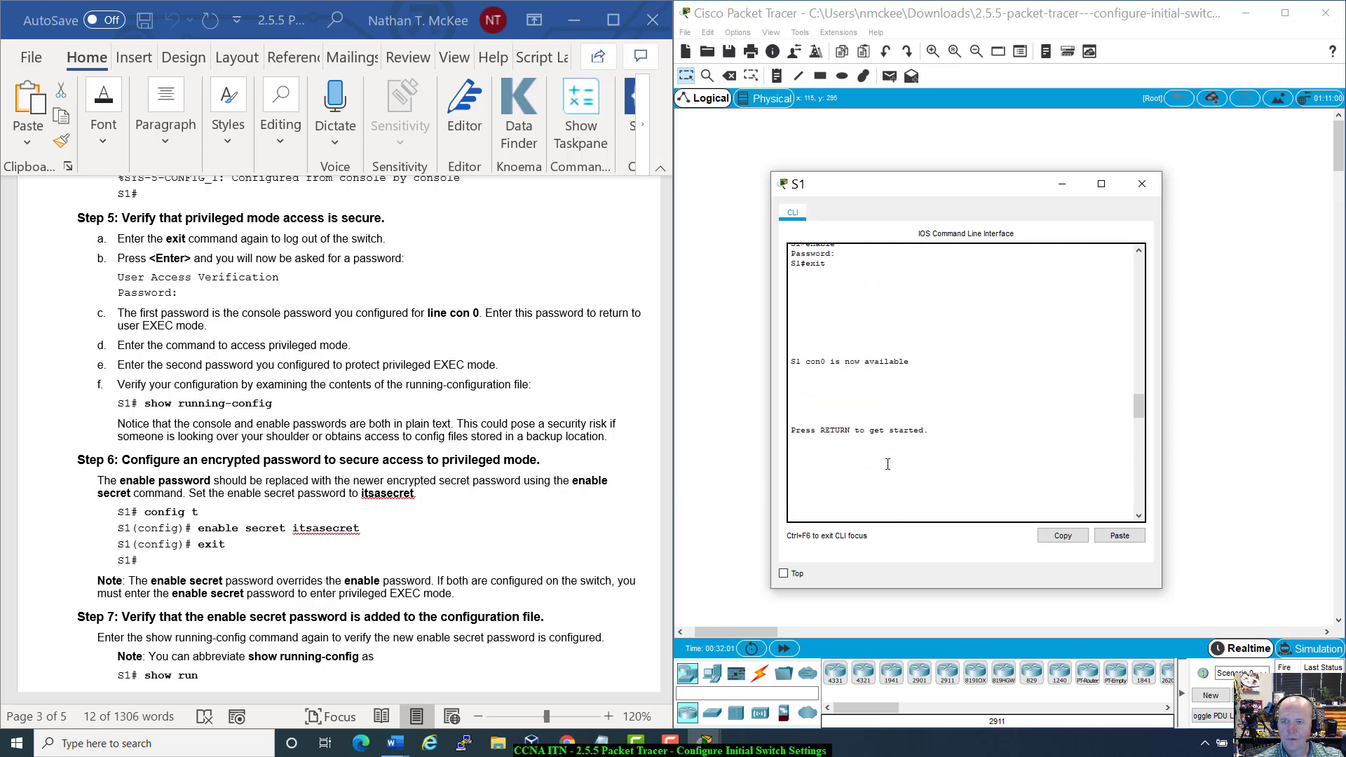
scroll(887, 464, up, 10)
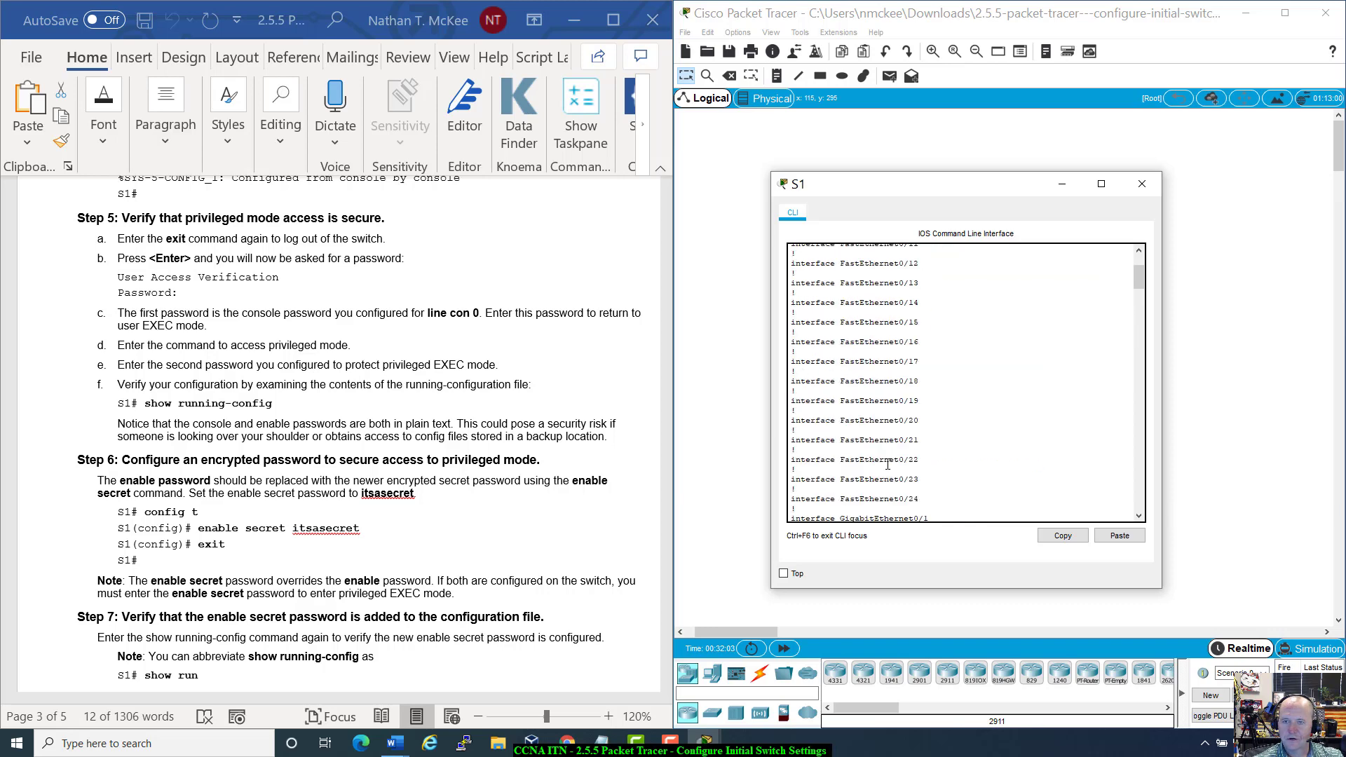
scroll(938, 388, down, 9)
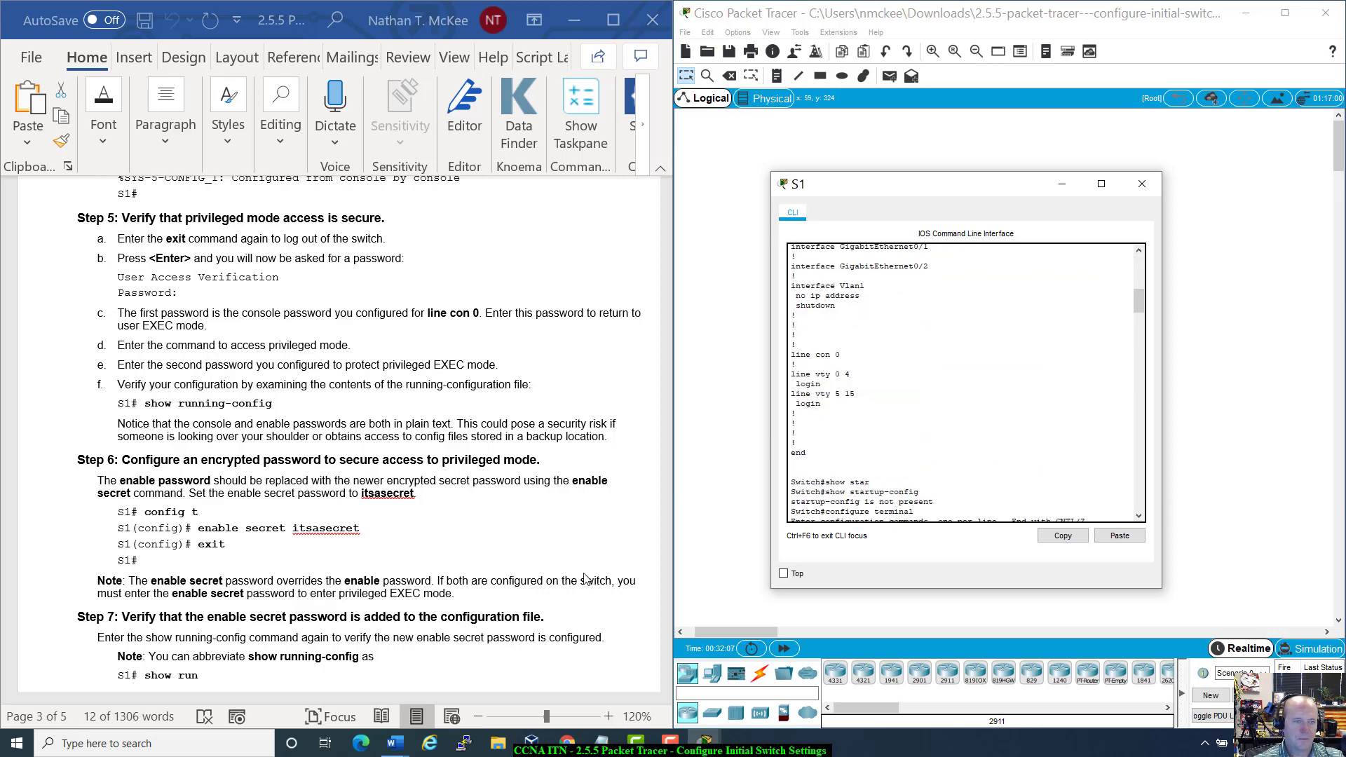
scroll(844, 446, down, 15)
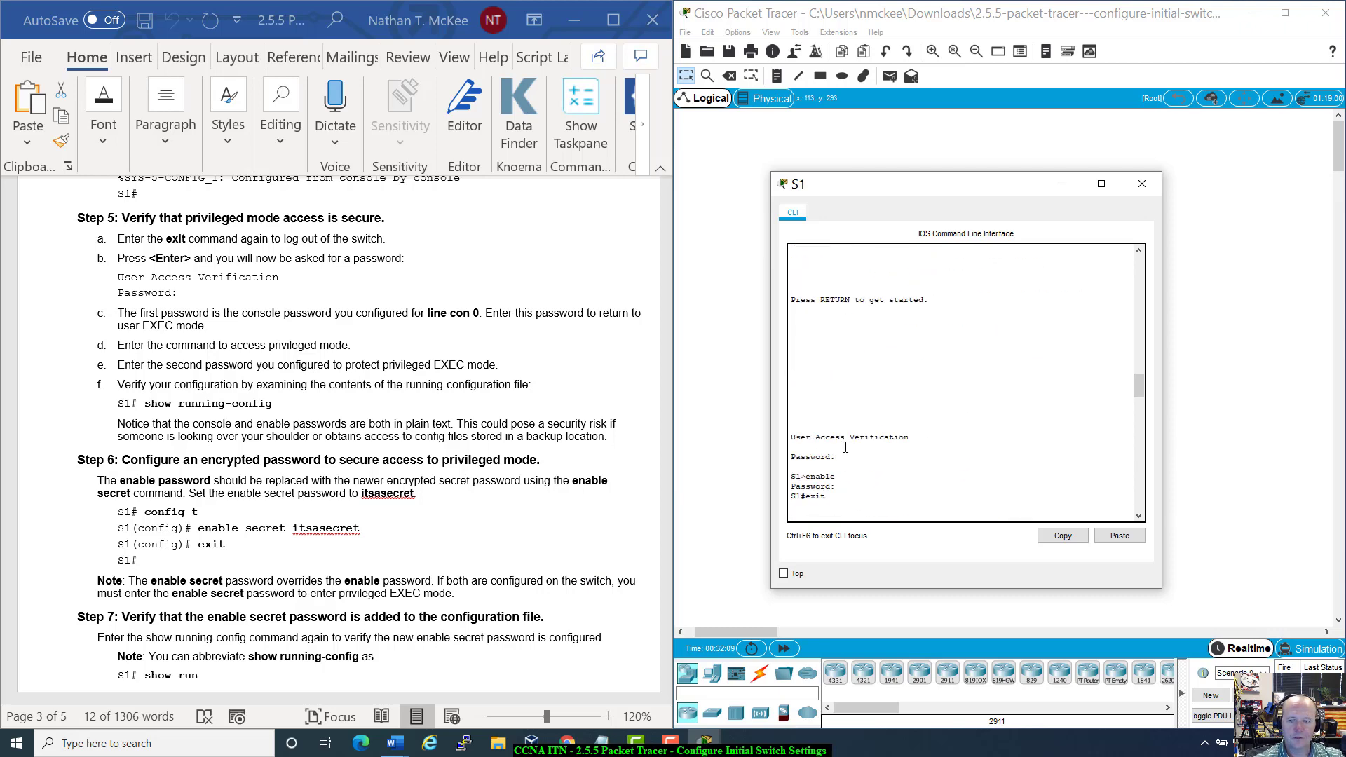
scroll(846, 447, down, 7)
drag(792, 377, 875, 377)
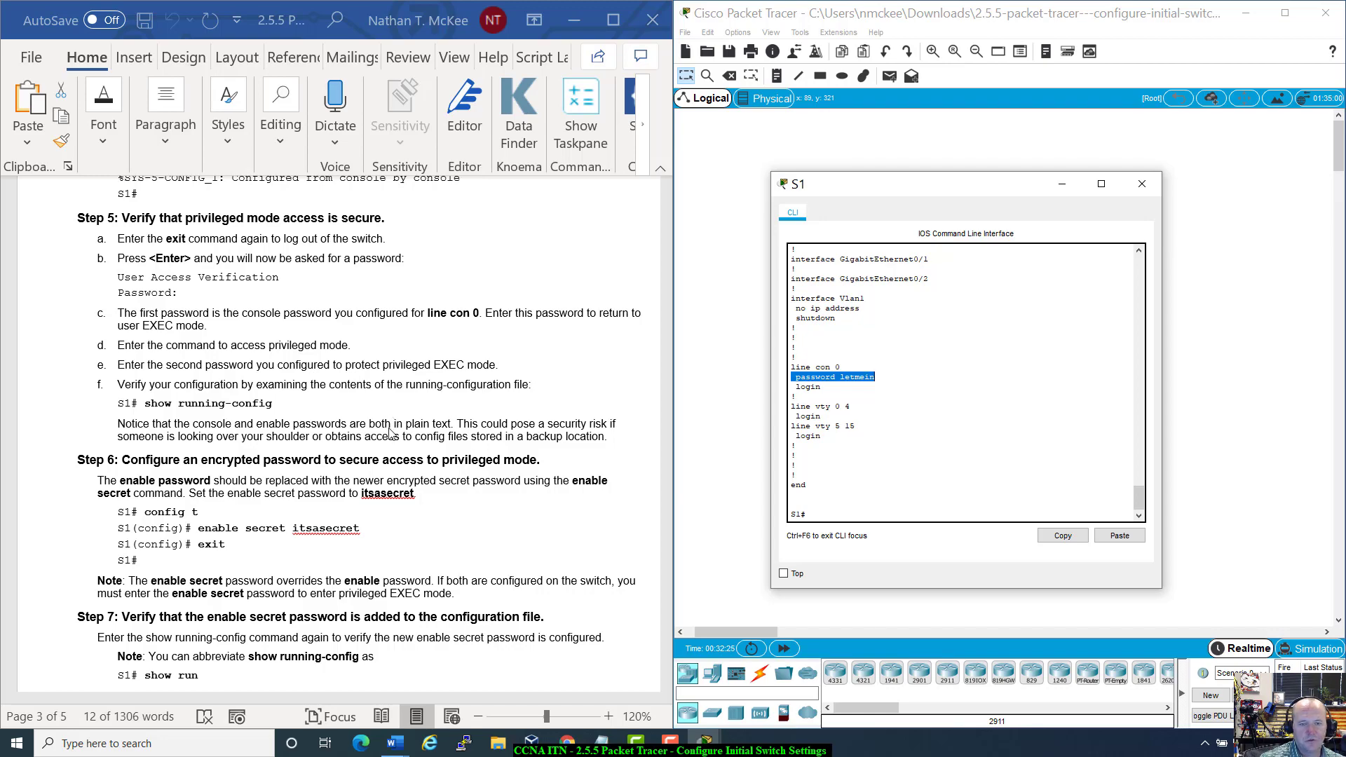
scroll(390, 433, down, 5)
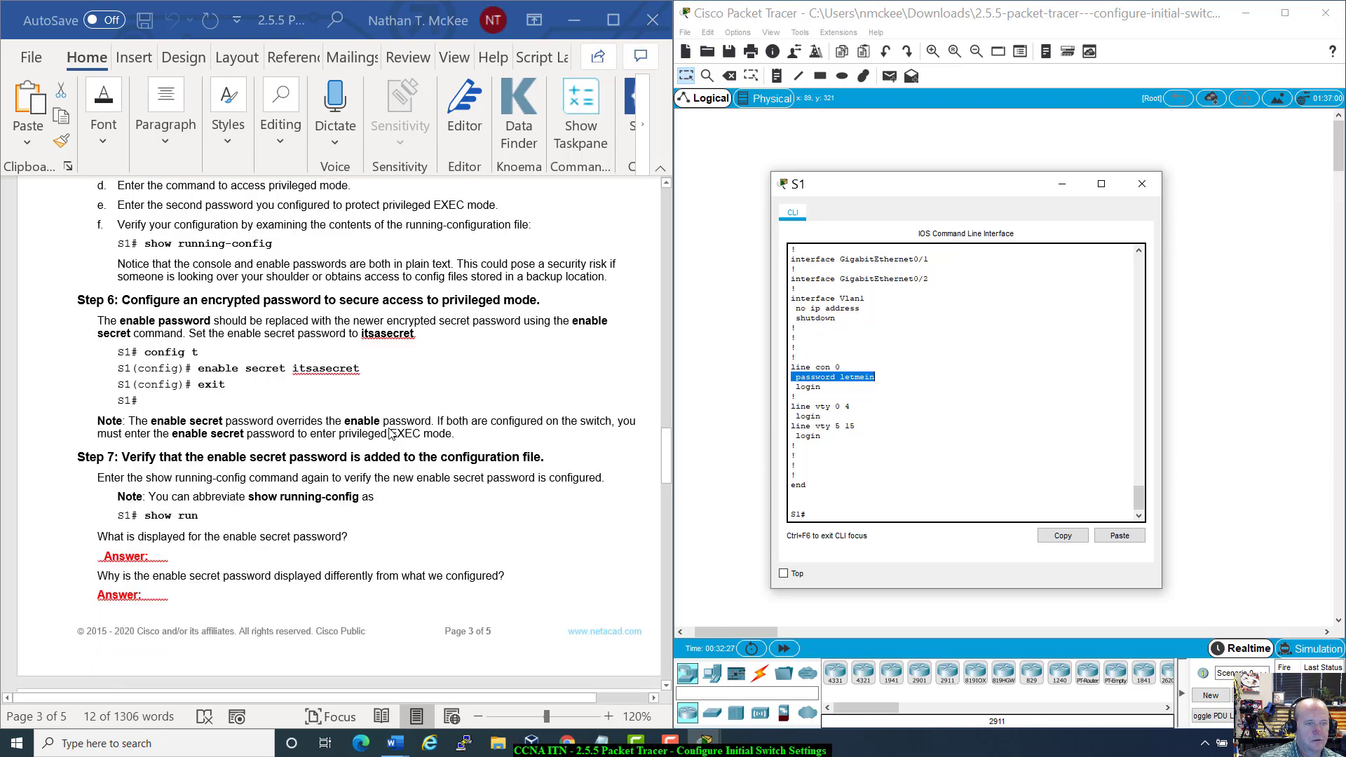
scroll(391, 433, down, 2)
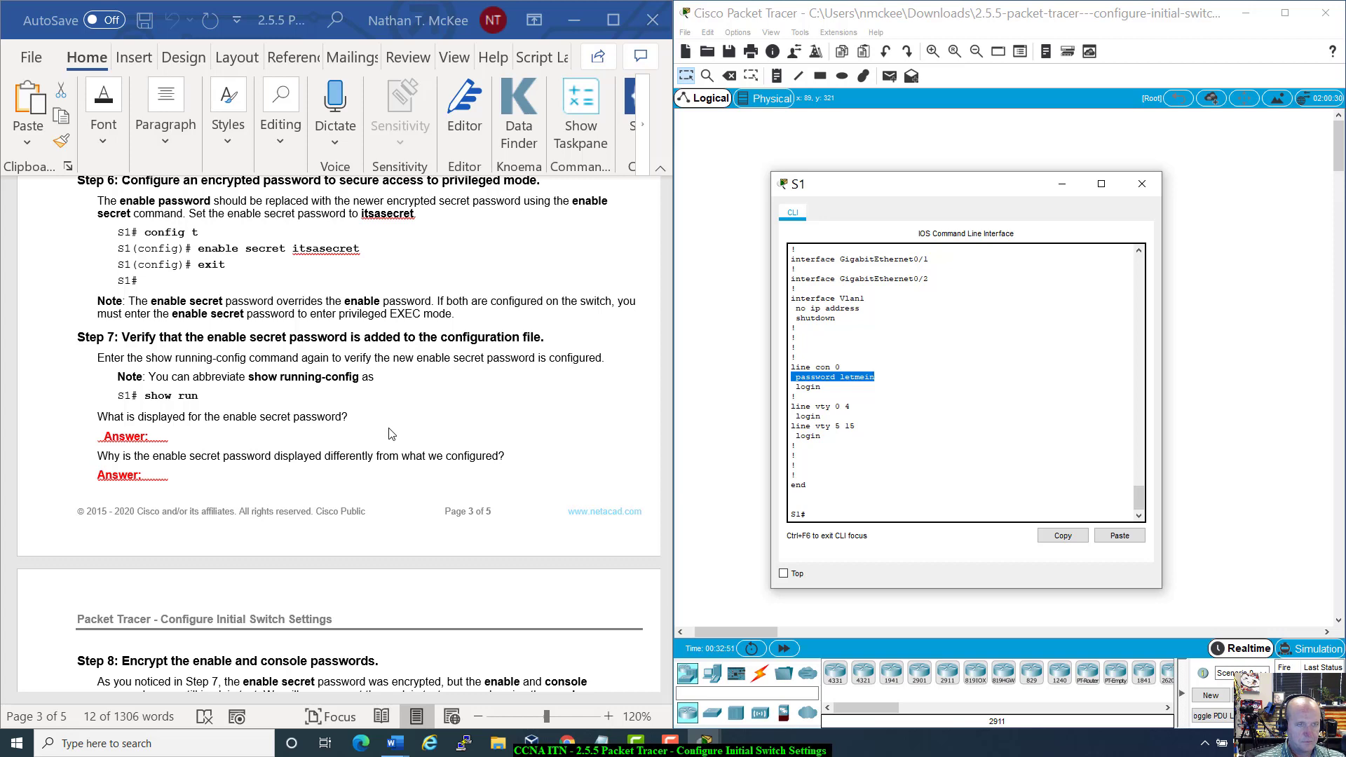
Step: In config t, set an enable secret password on S1, then exit back to S1#
click(829, 509)
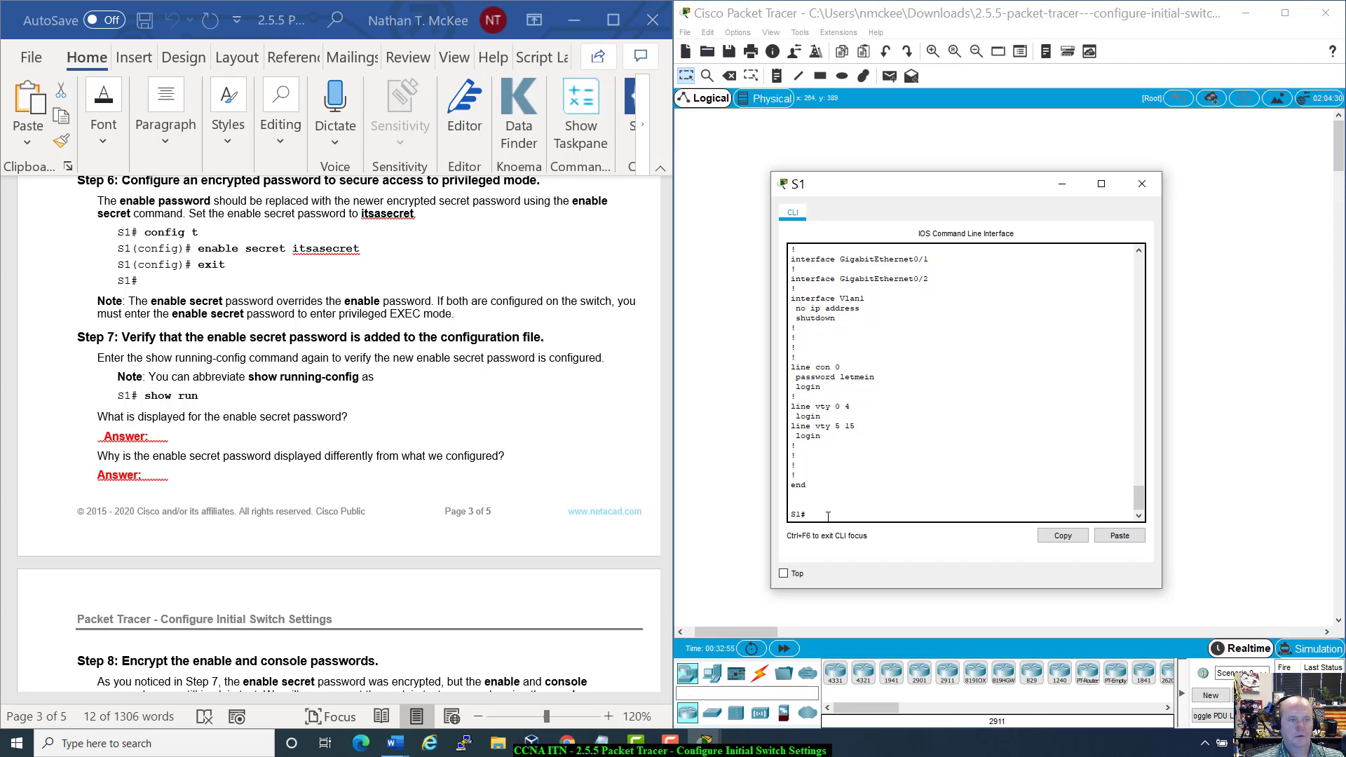
text(config)
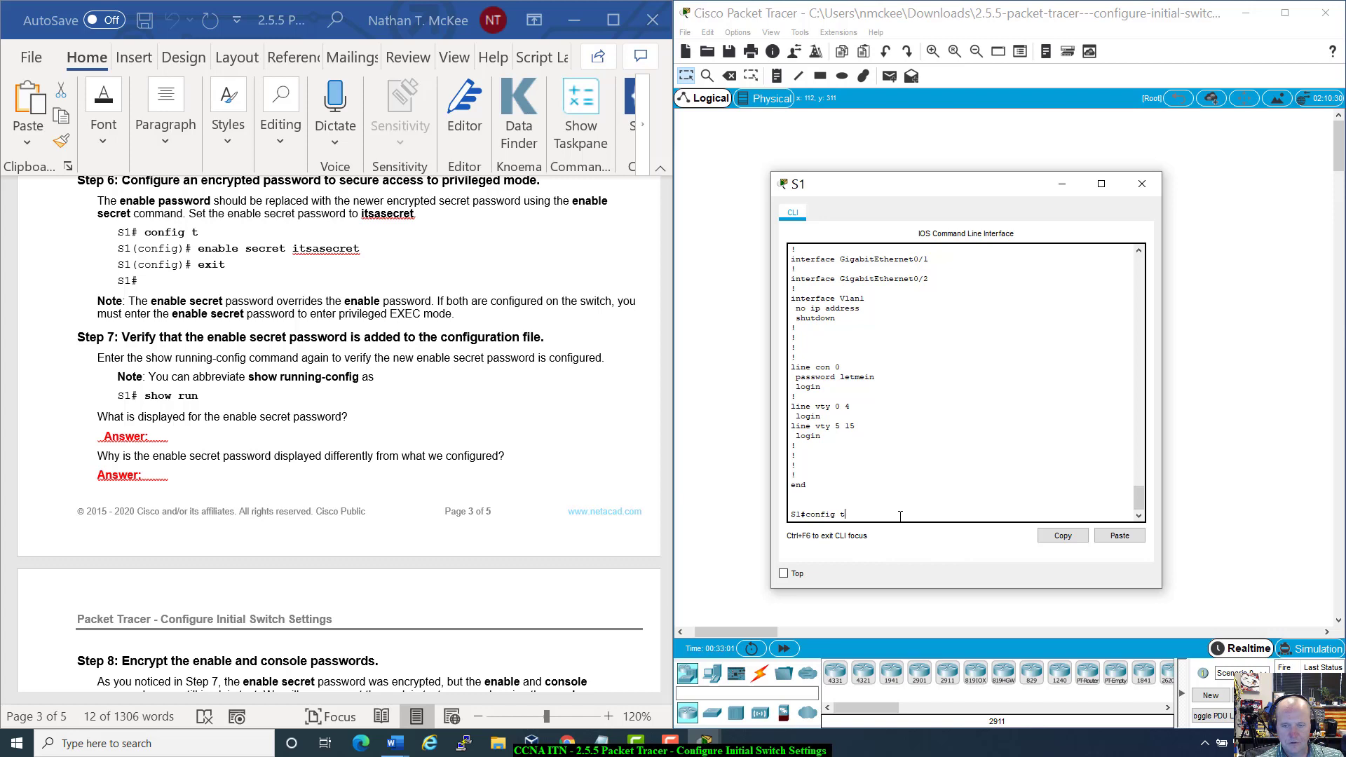
text( t)
key(Return)
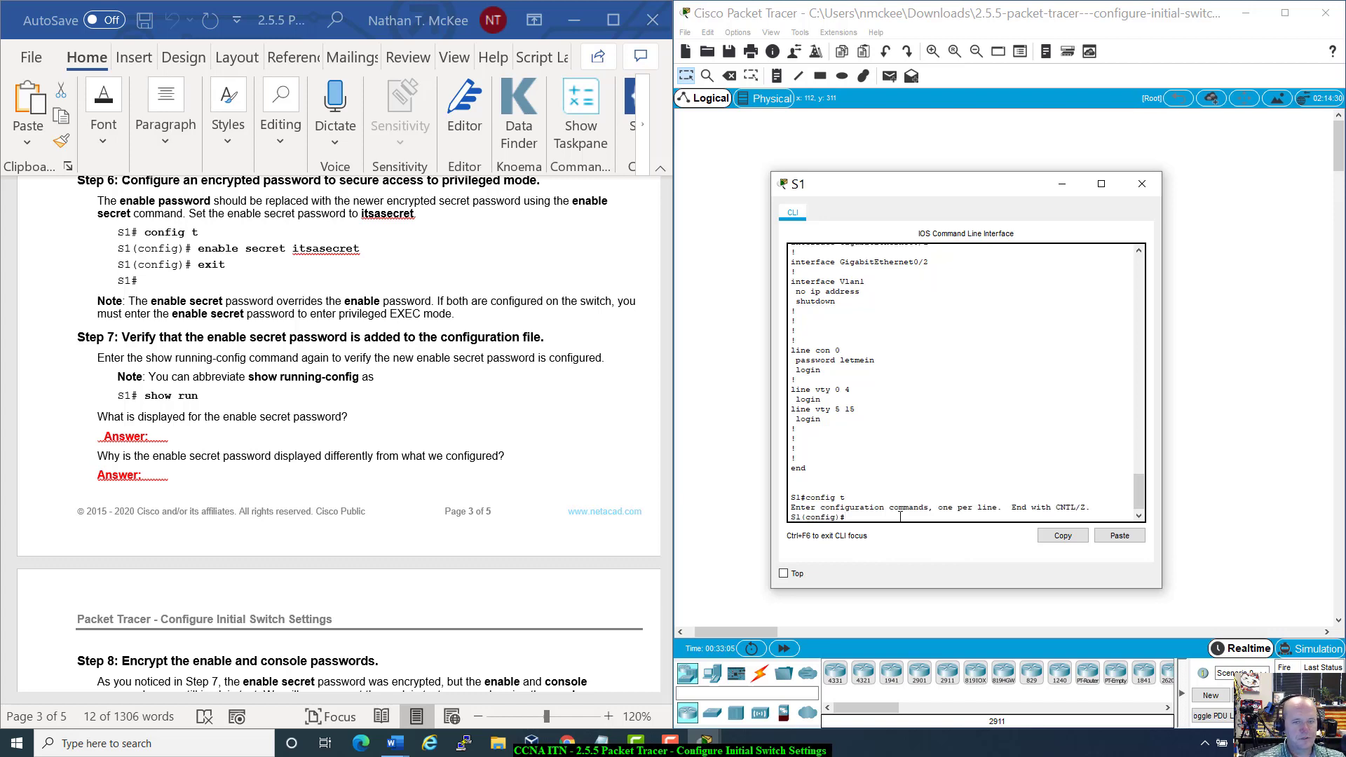
text(enable s)
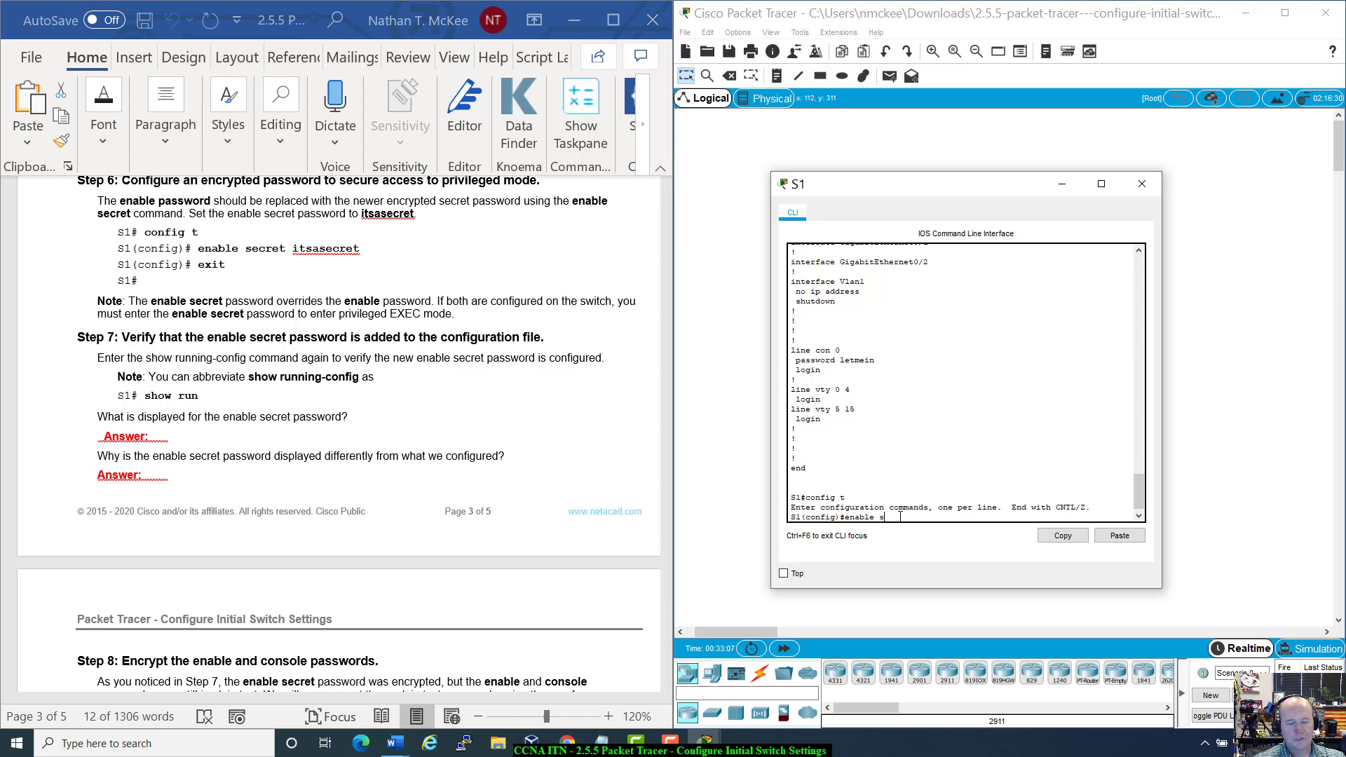
text(ecret intsas)
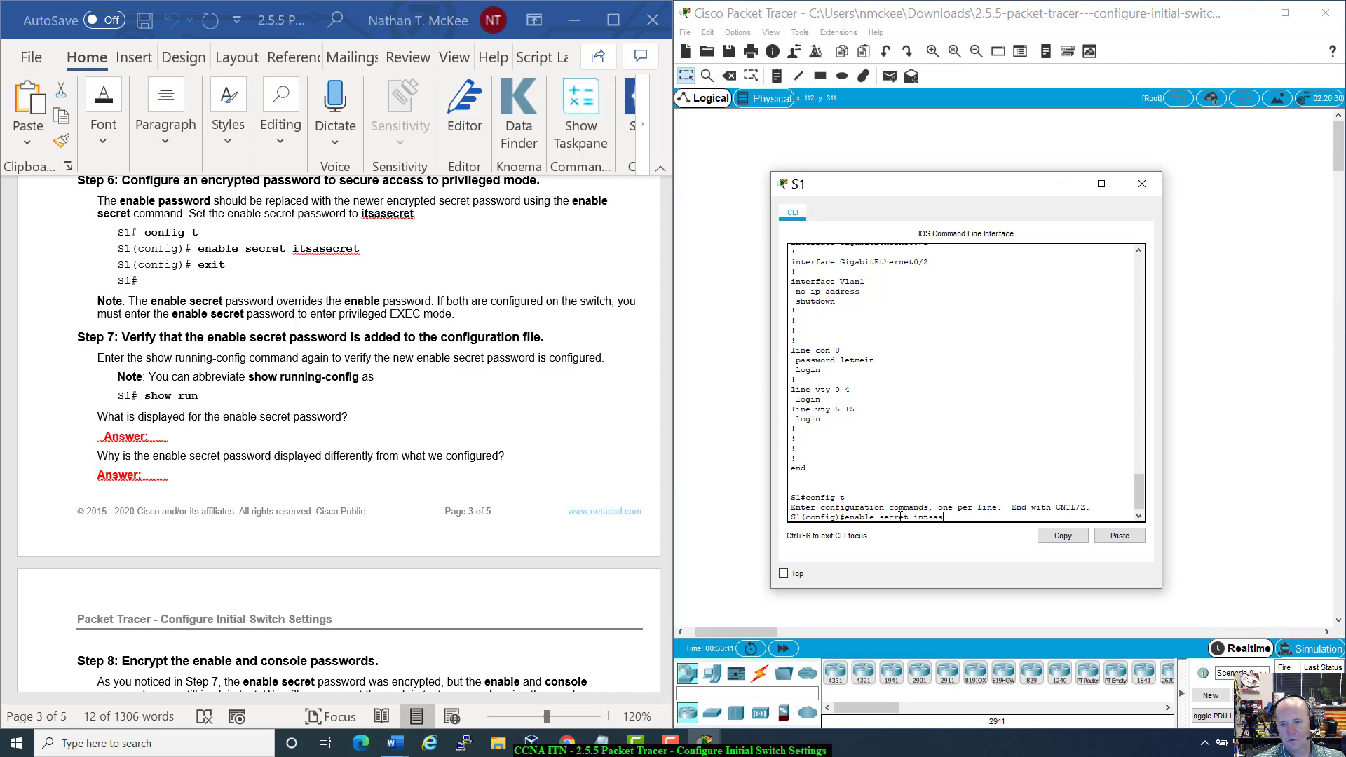
key(BackSpace)
key(BackSpace)
key(BackSpace)
key(BackSpace)
key(BackSpace)
text(tsasecret)
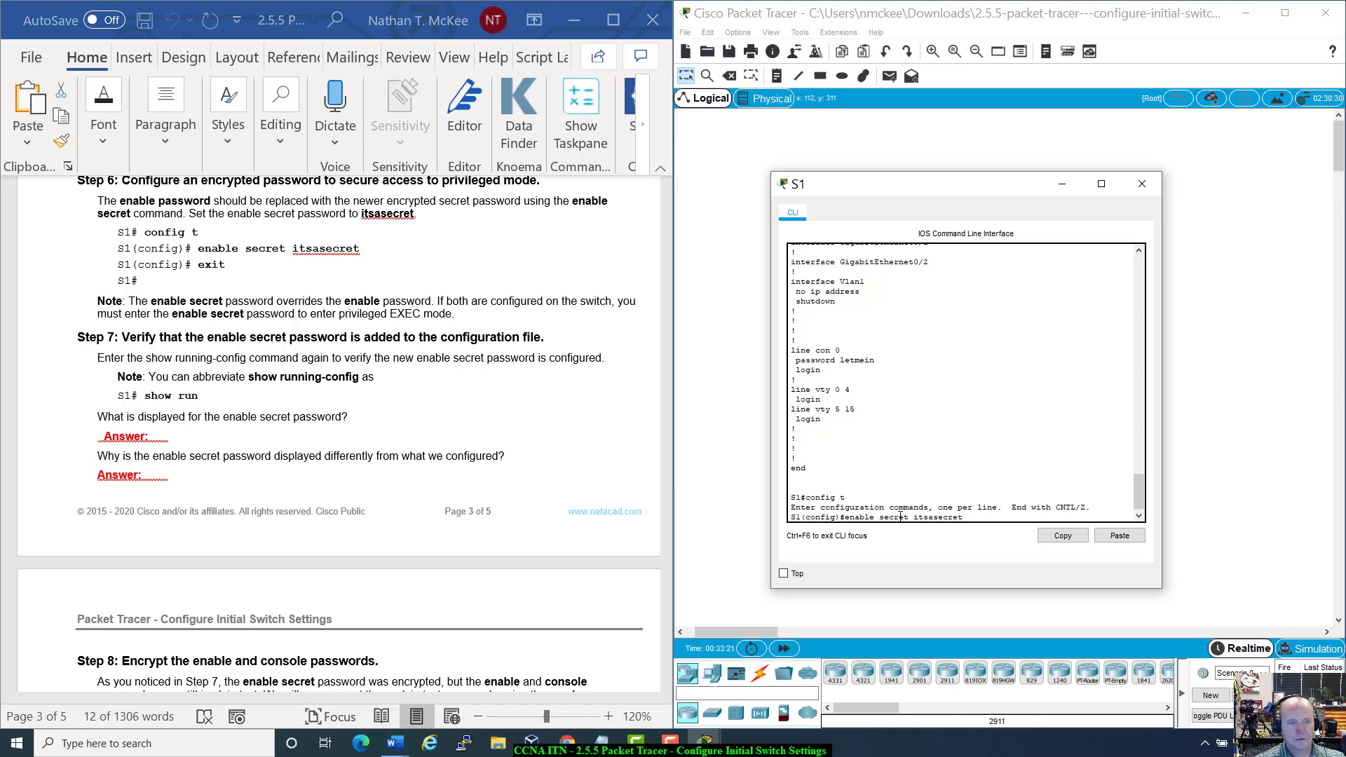
key(Return)
text(exit)
key(Return)
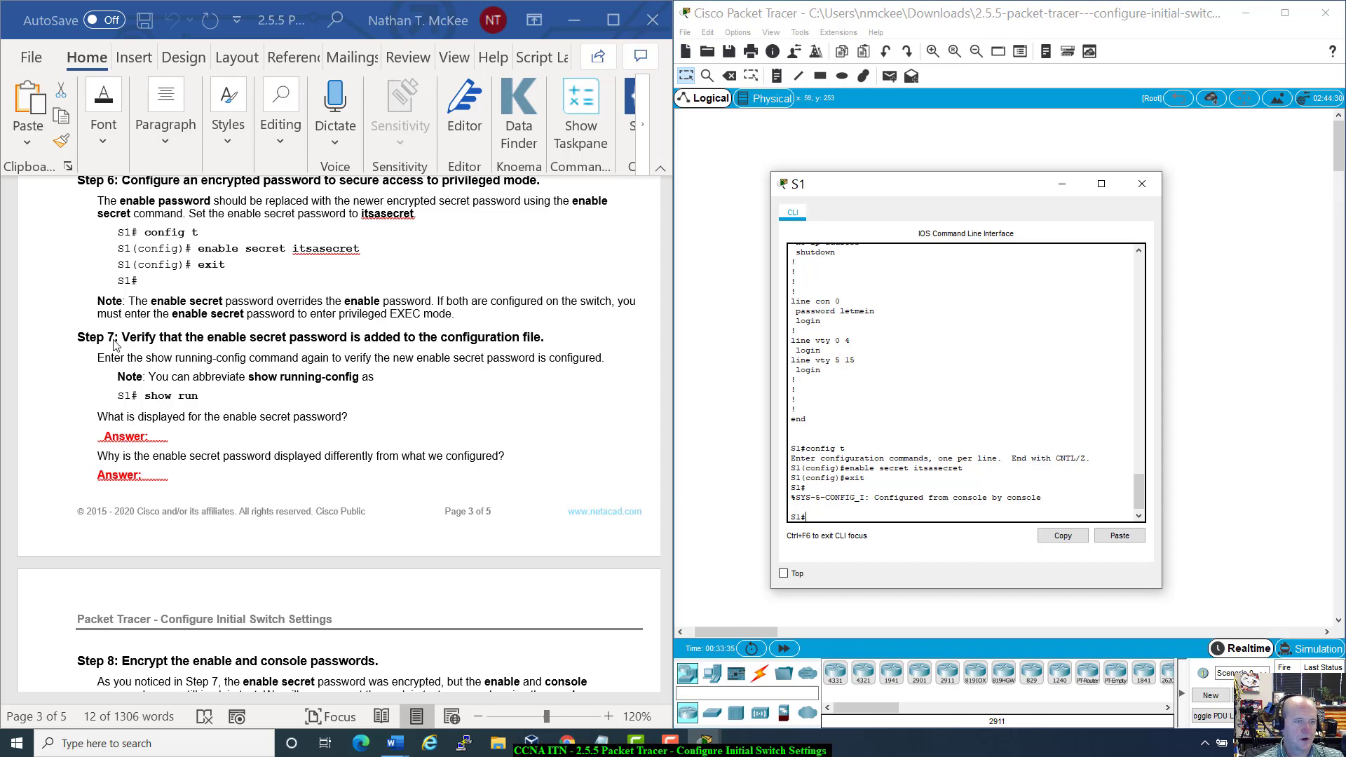
scroll(395, 460, down, 1)
scroll(395, 460, down, 1)
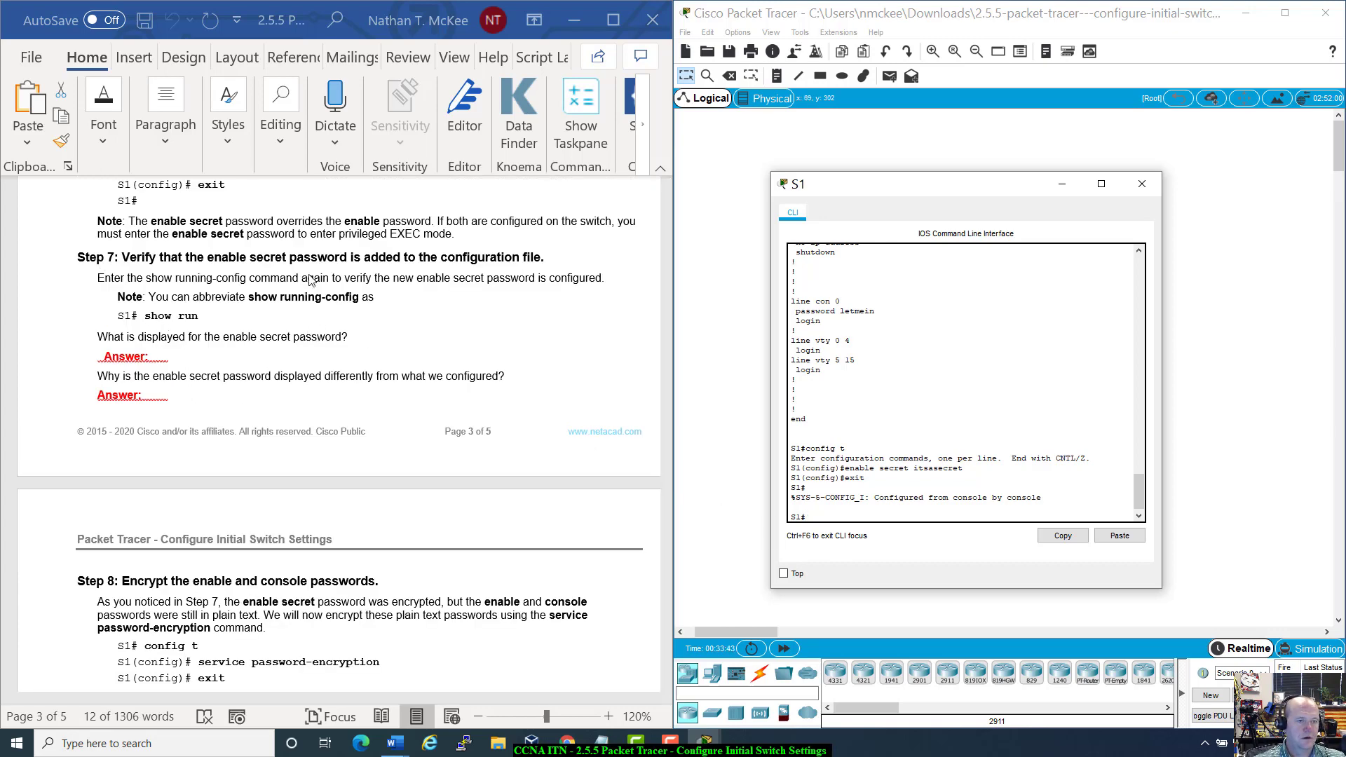
click(849, 507)
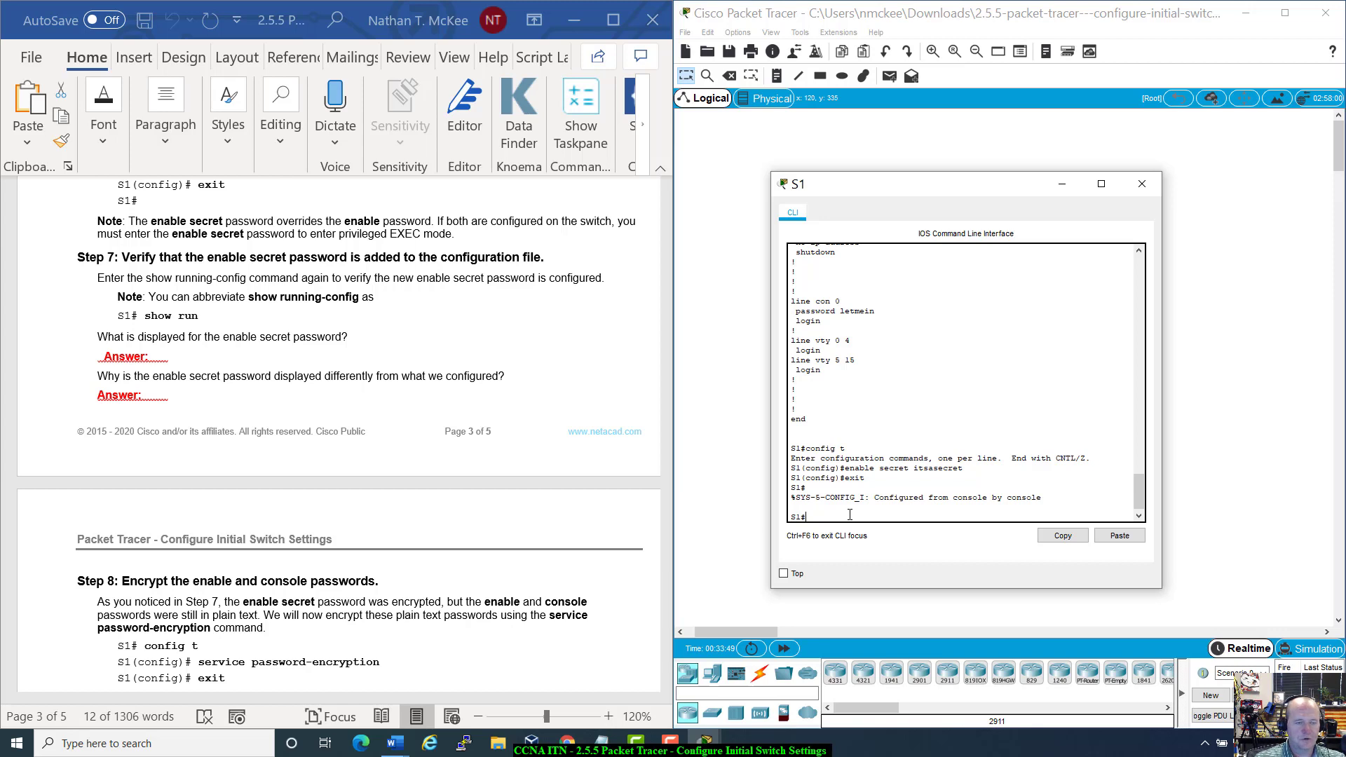
text(show run)
key(Return)
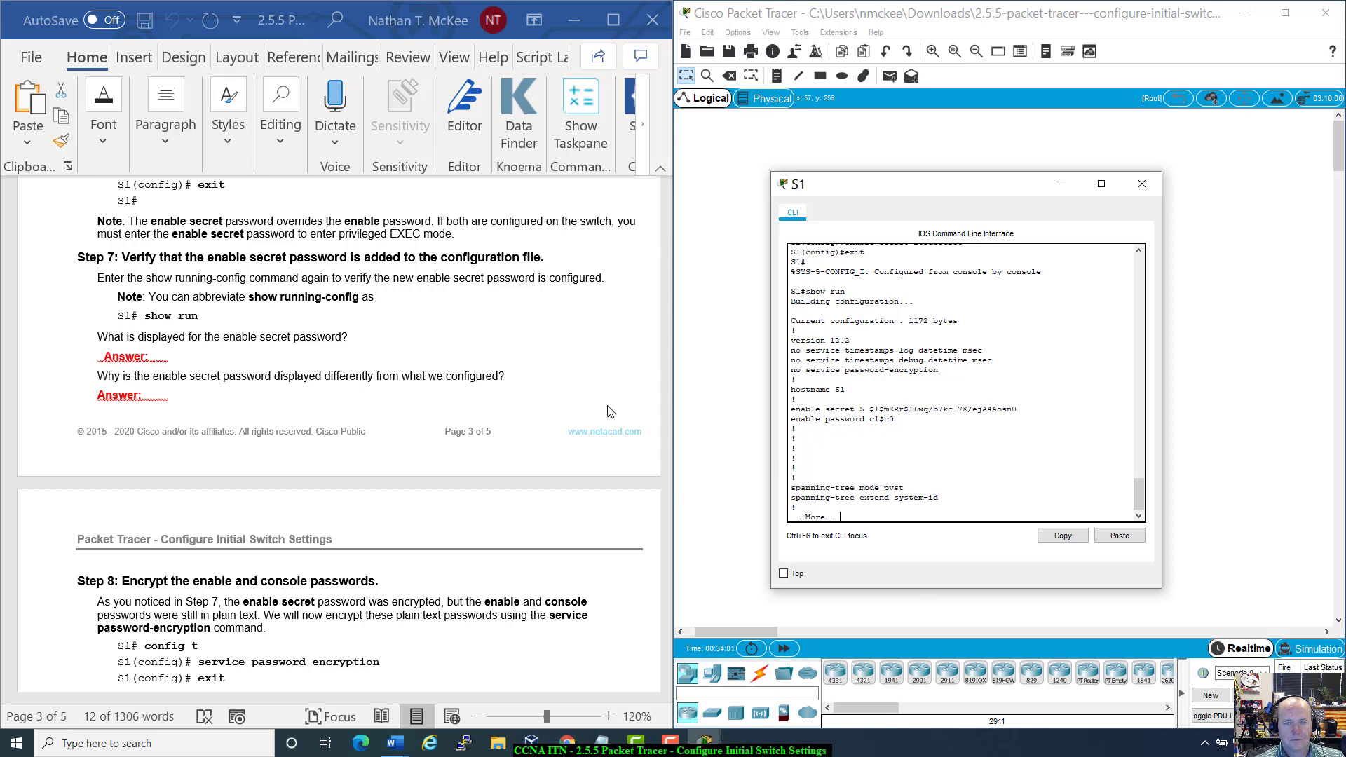
scroll(610, 412, up, 1)
scroll(610, 411, up, 1)
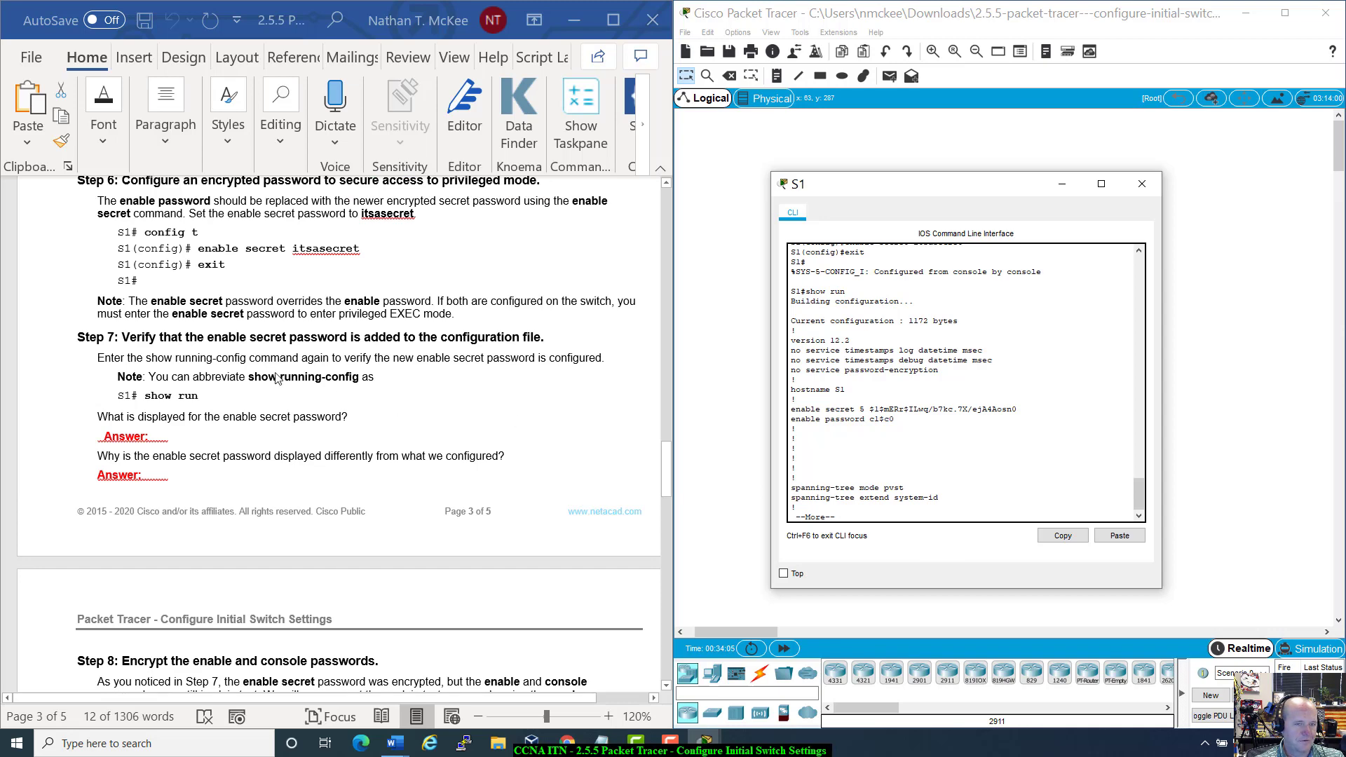
scroll(139, 295, up, 1)
scroll(145, 303, down, 1)
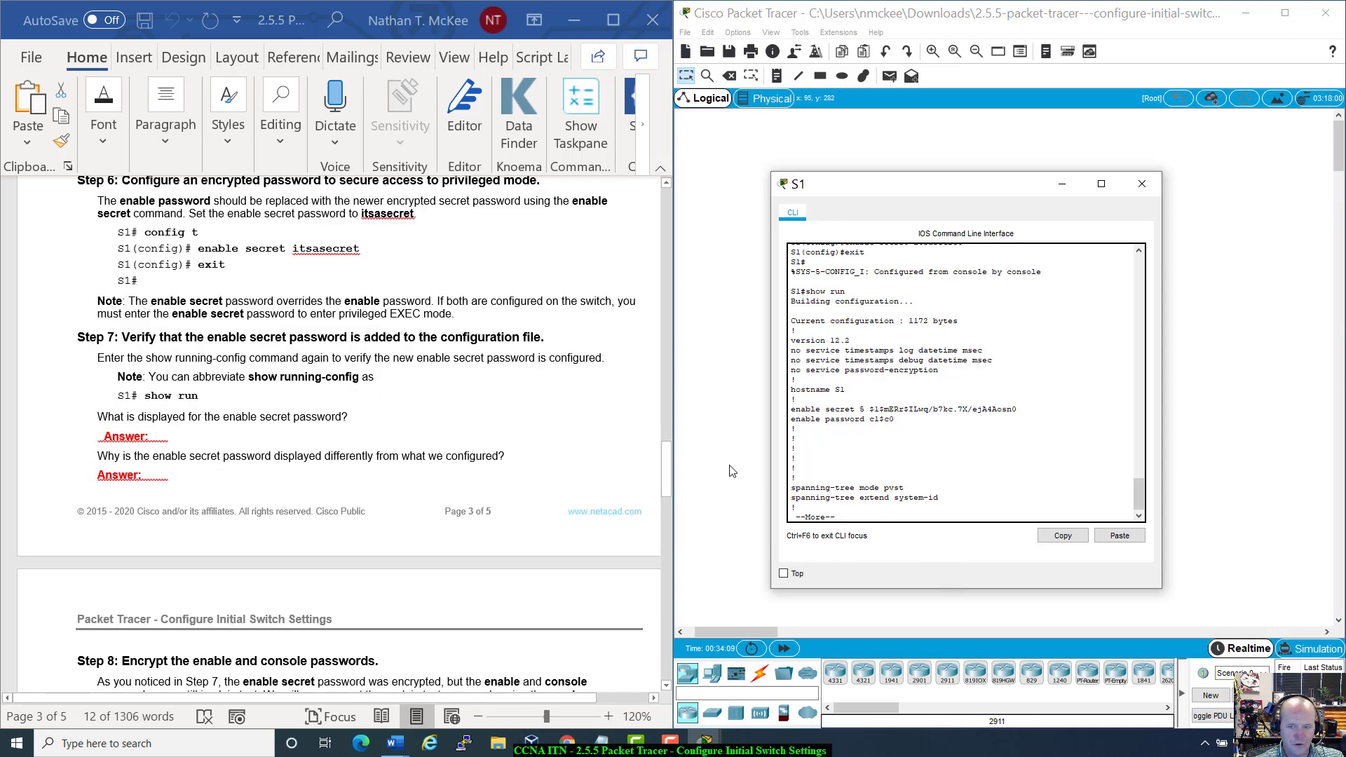
drag(902, 418, 791, 419)
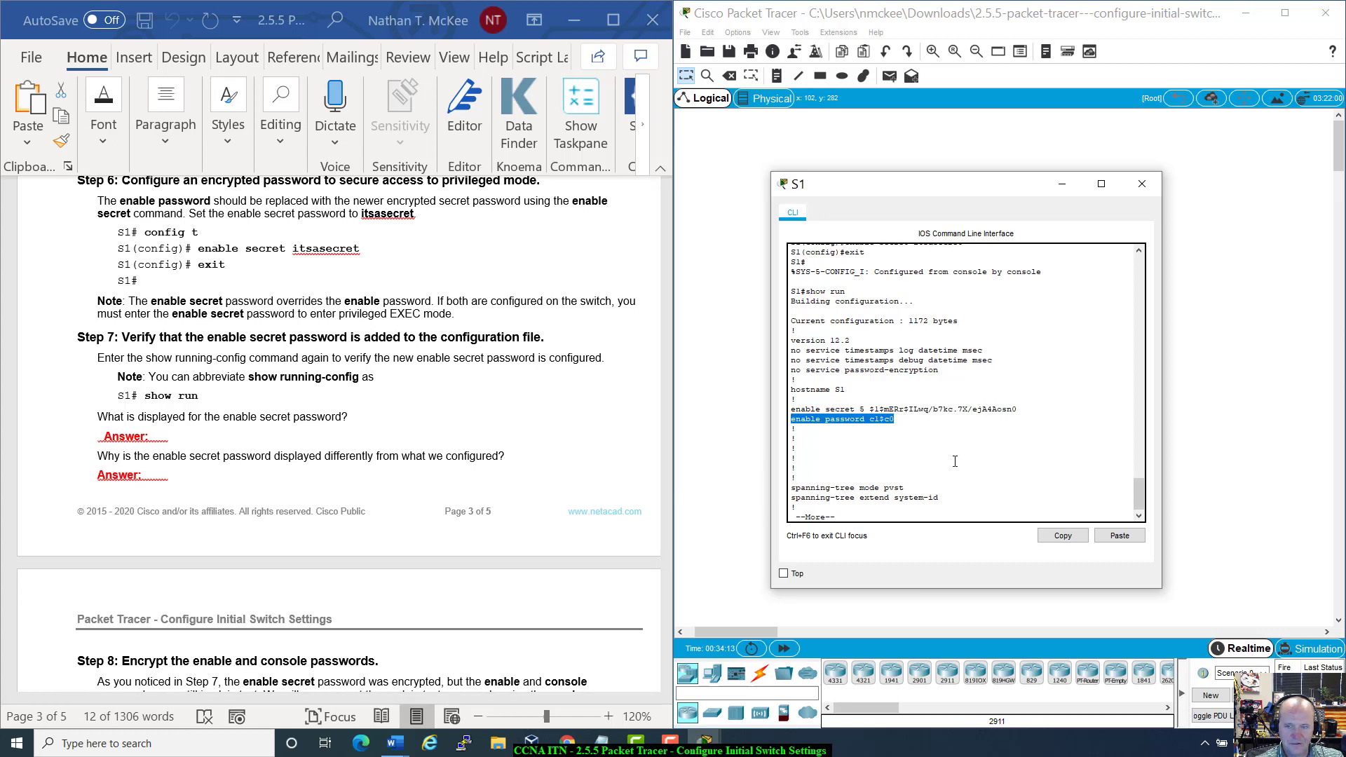
scroll(955, 460, up, 1)
click(899, 460)
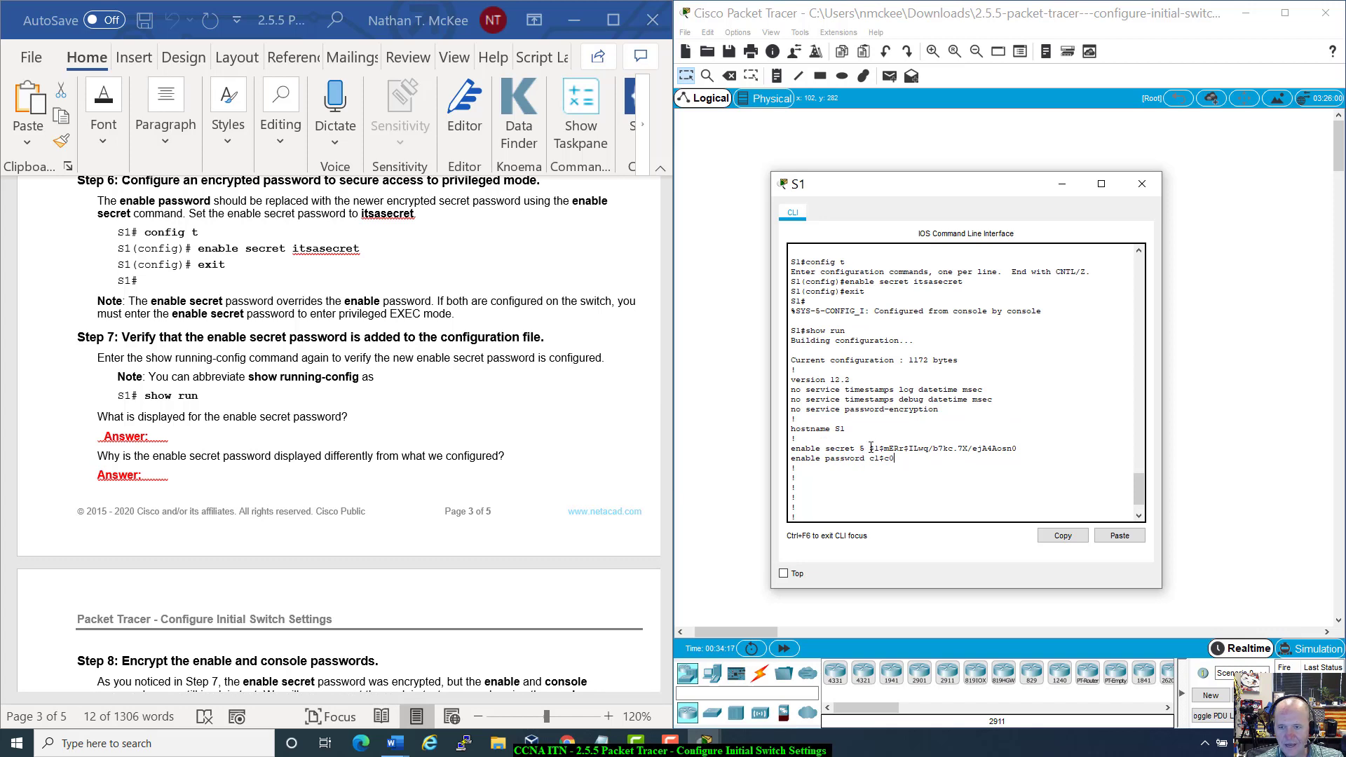
drag(871, 447, 1018, 449)
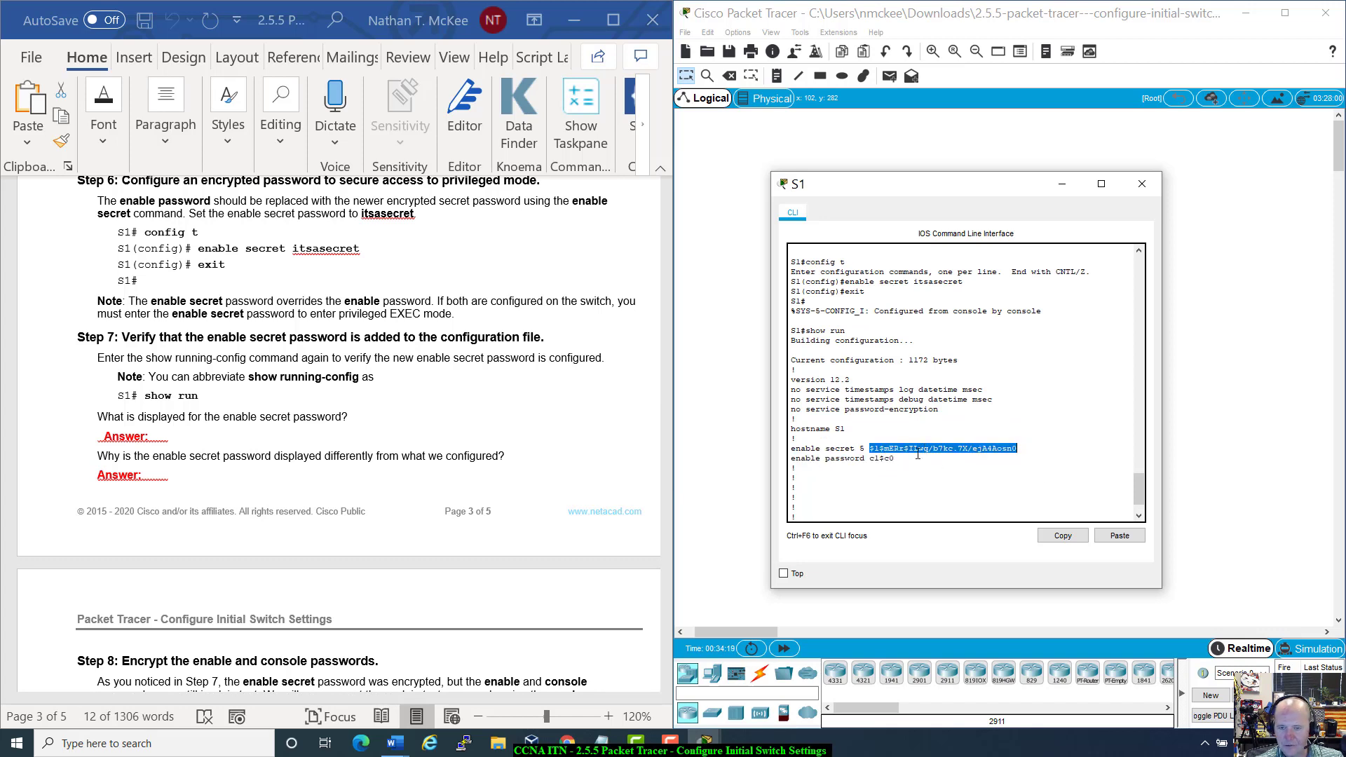
drag(908, 459, 792, 459)
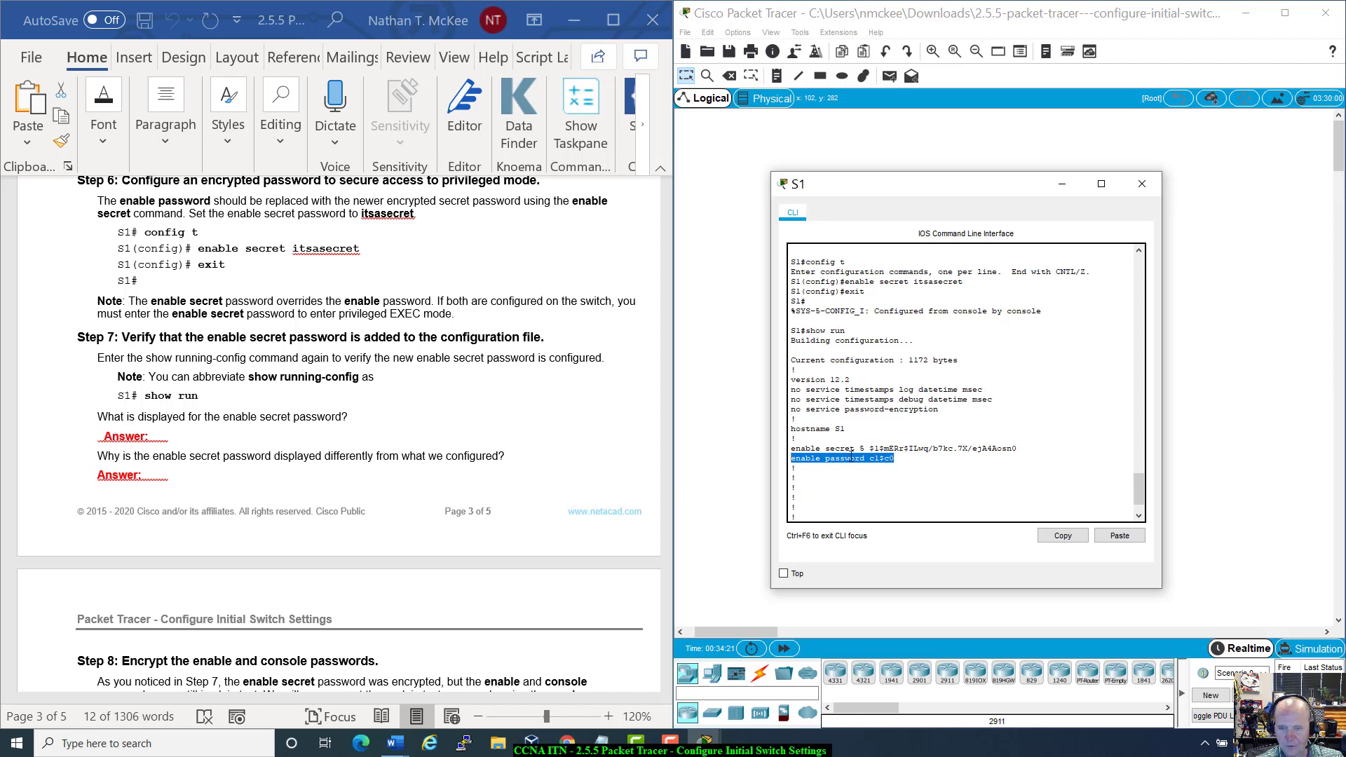
drag(888, 463, 1017, 449)
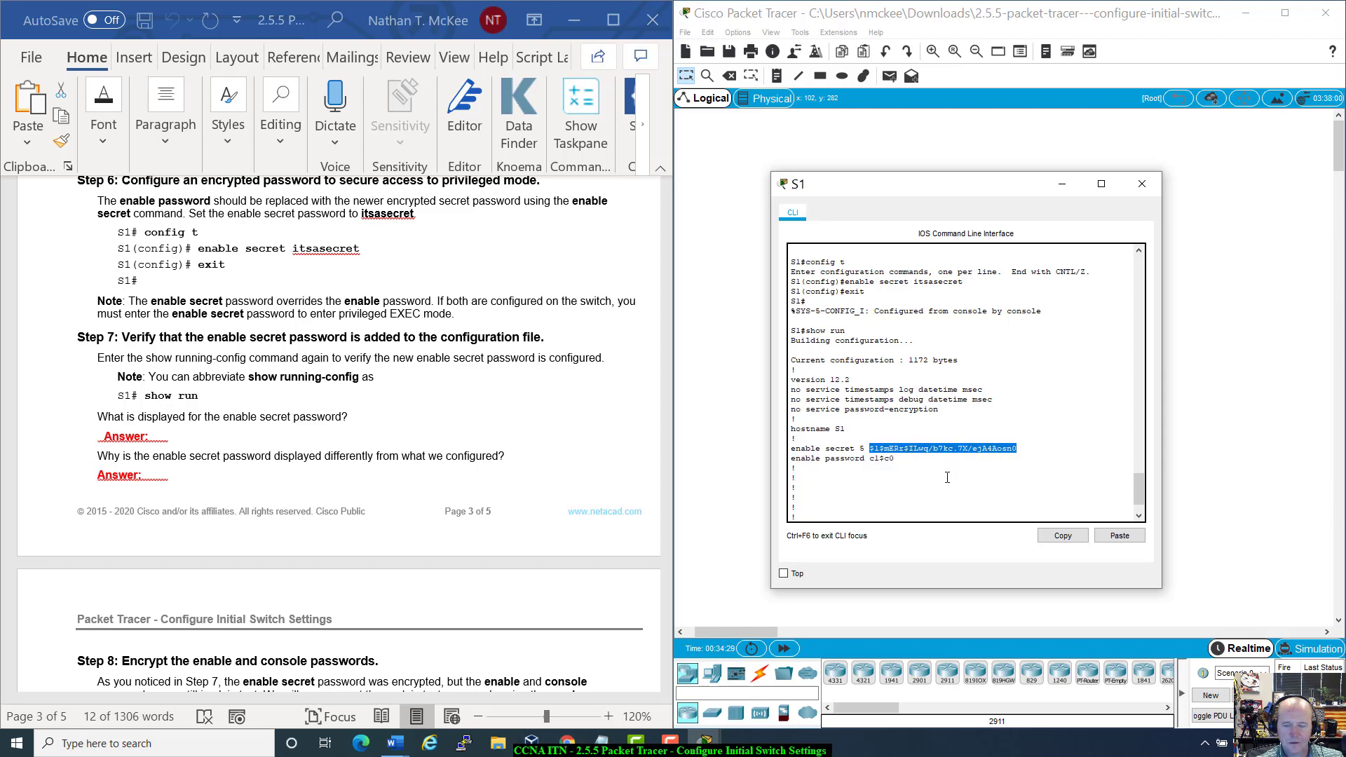
scroll(947, 478, down, 1)
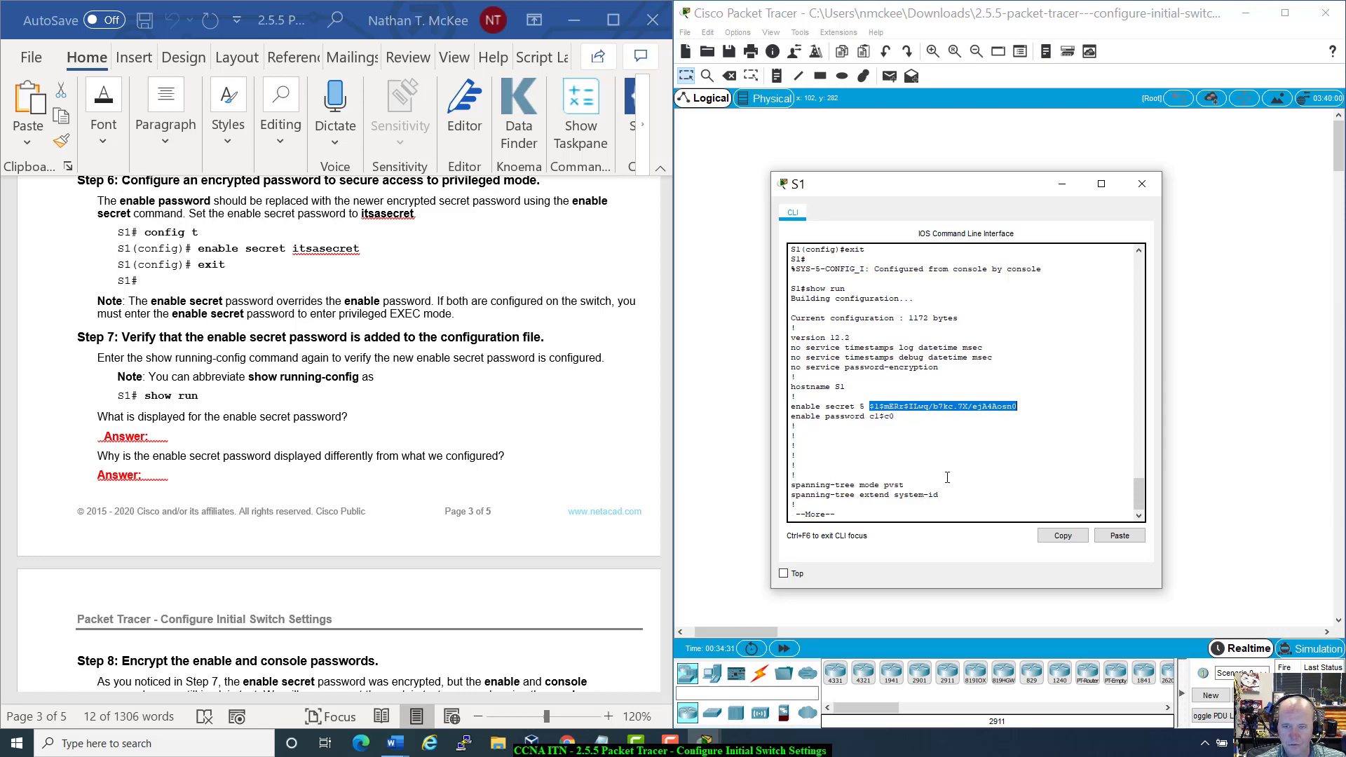
key(space)
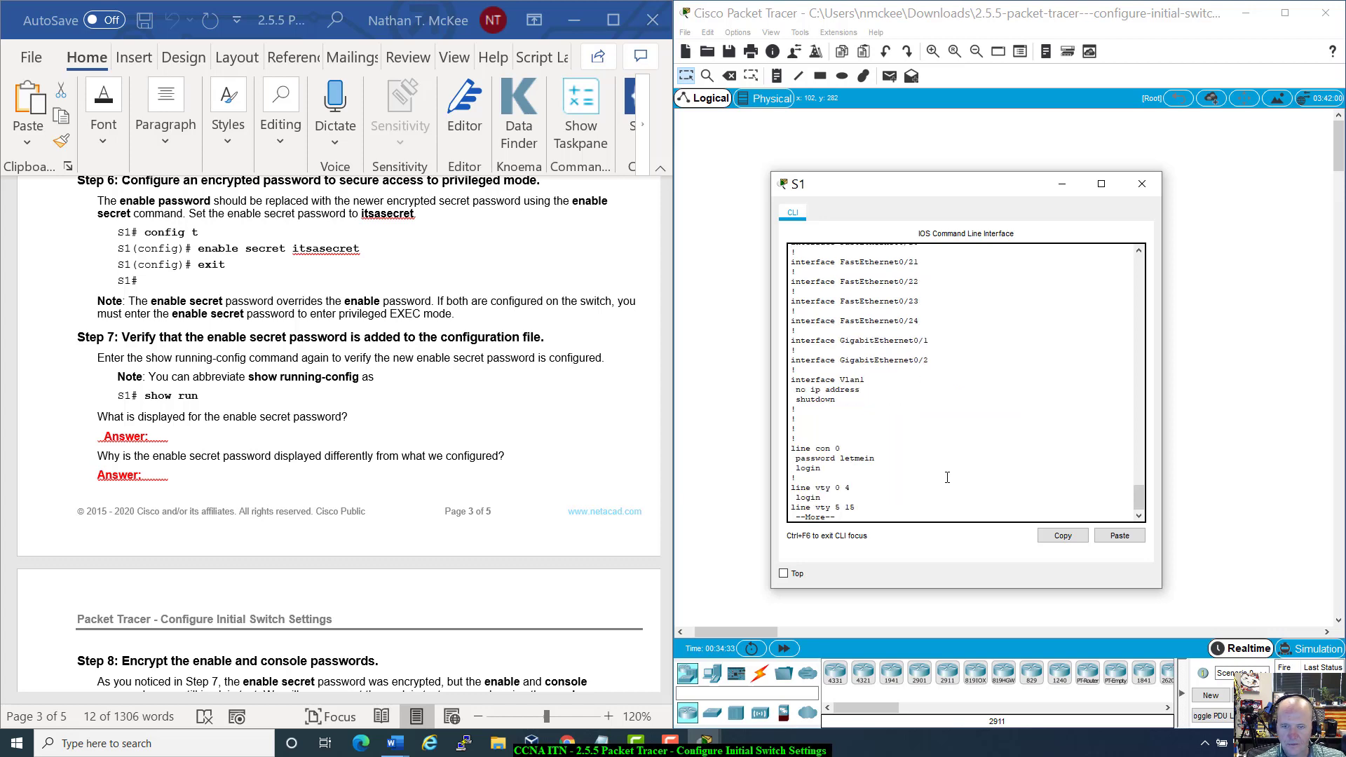
scroll(947, 477, up, 10)
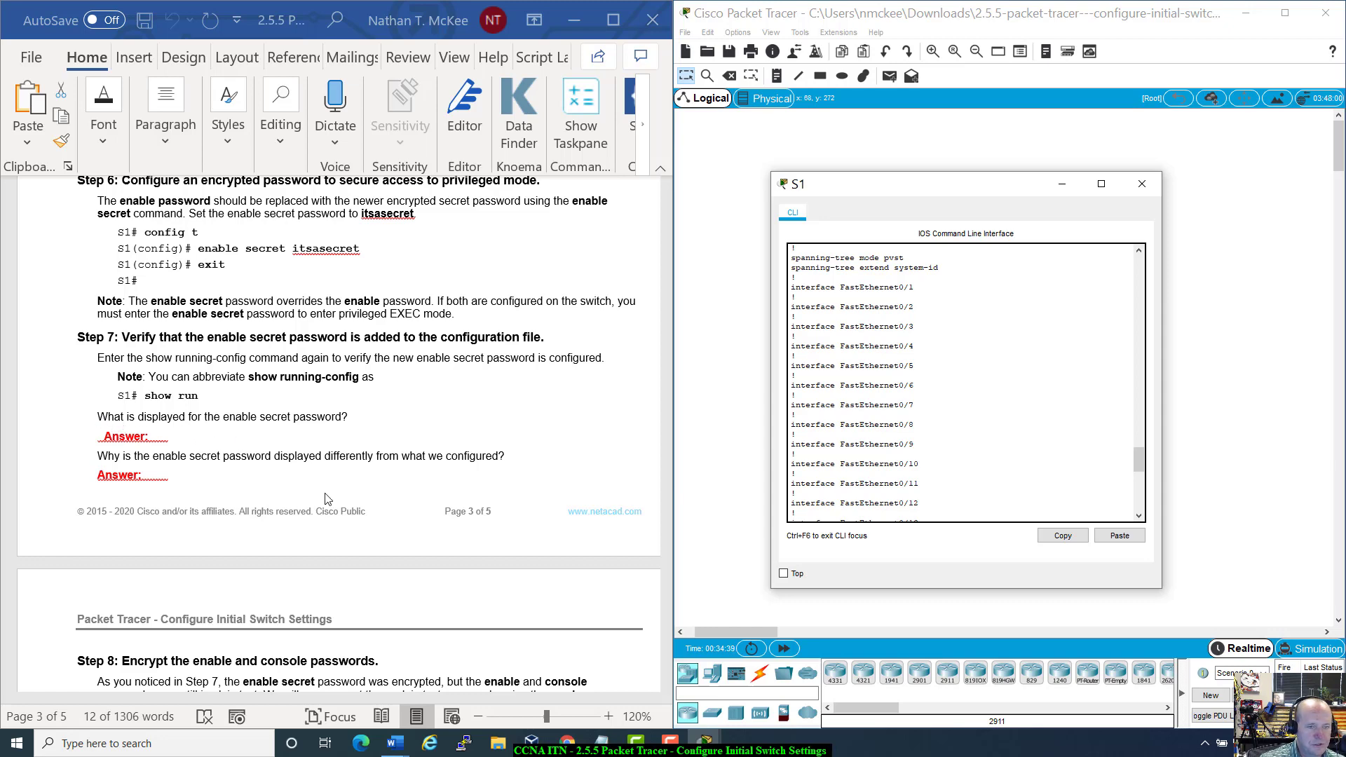
scroll(919, 464, up, 4)
scroll(919, 464, up, 4)
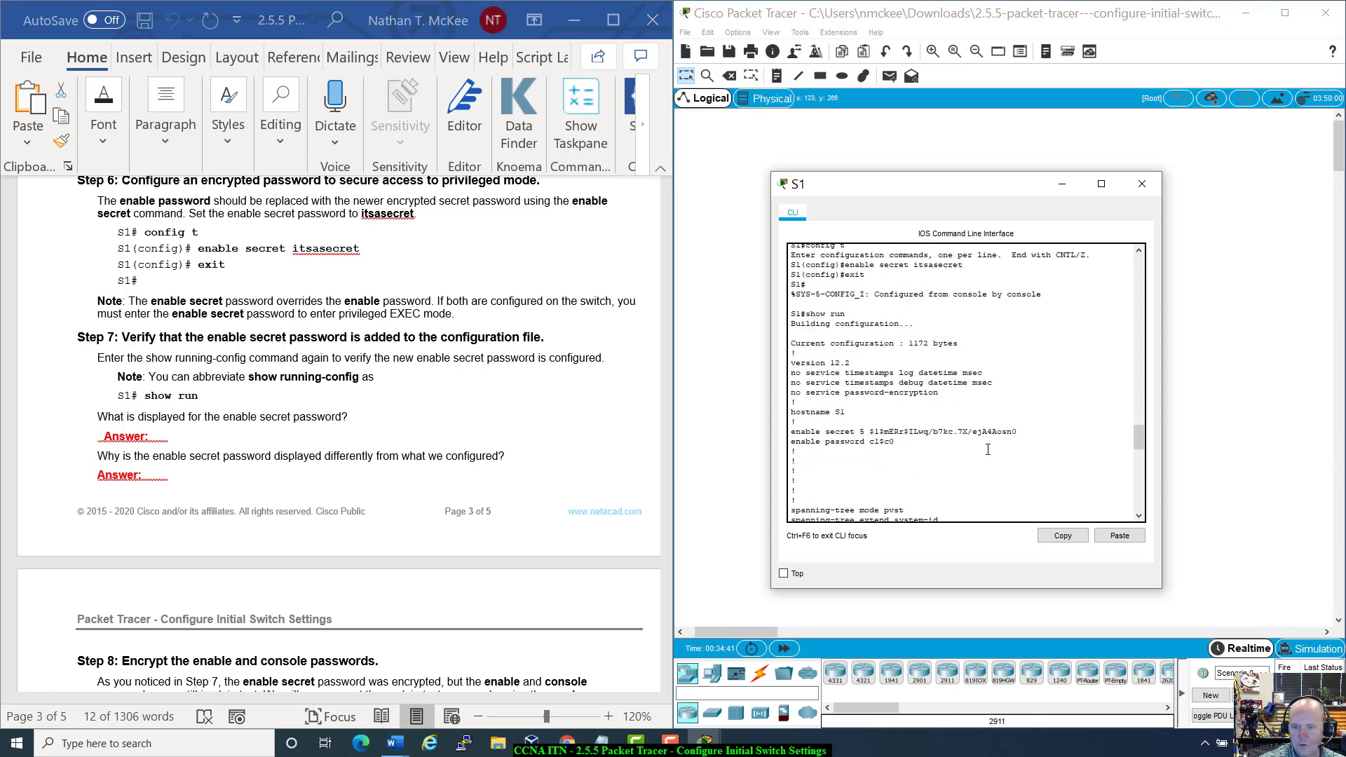
mouse_move(1018, 432)
mouse_down()
mouse_move(792, 429)
mouse_move(871, 409)
mouse_move(938, 432)
mouse_move(1018, 432)
mouse_up()
click(871, 431)
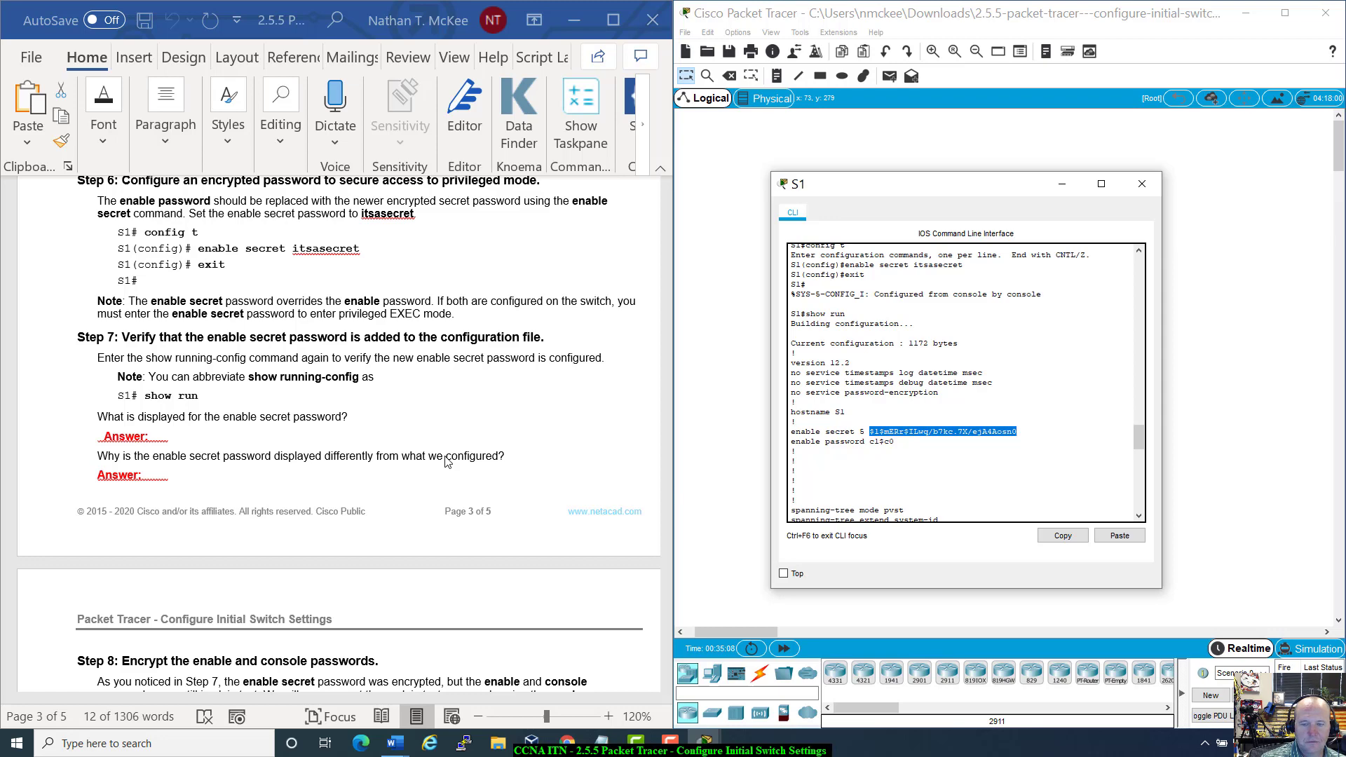
scroll(446, 462, down, 2)
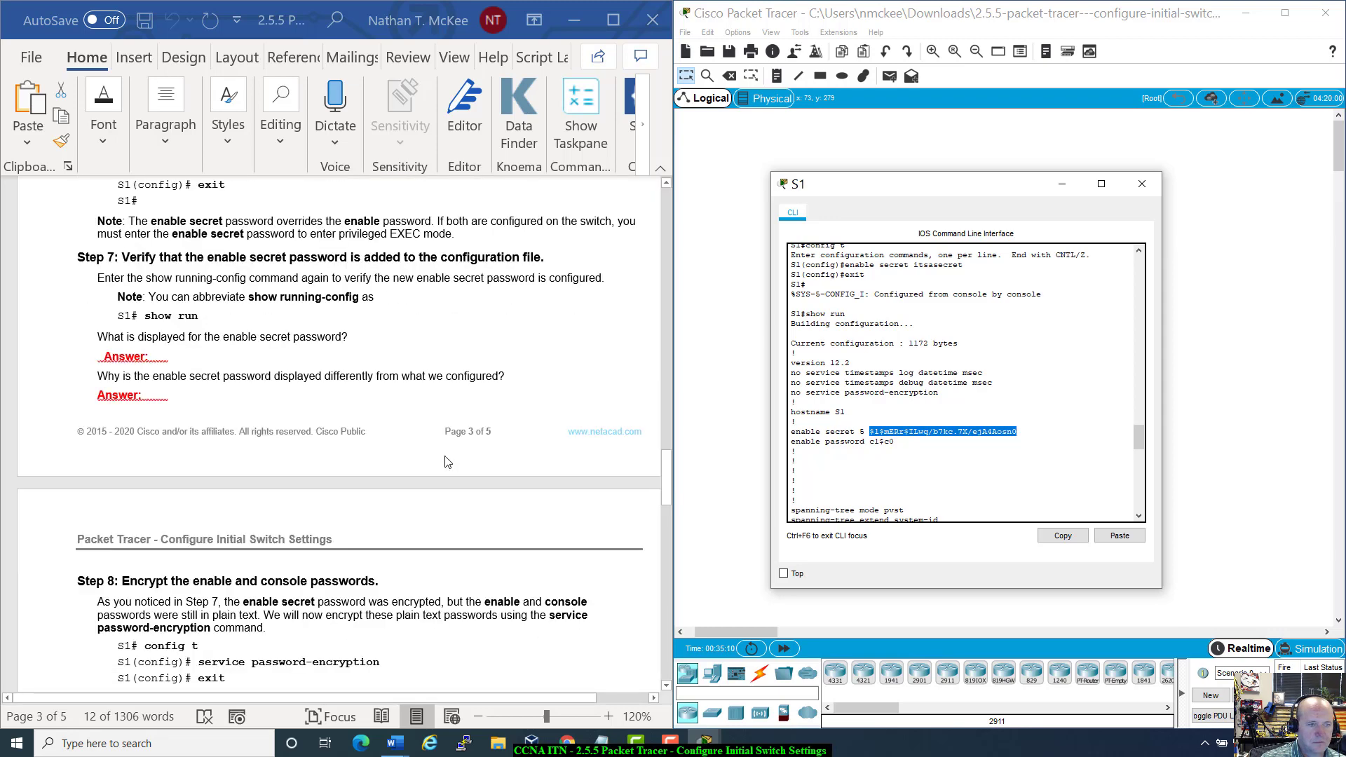
scroll(448, 462, down, 9)
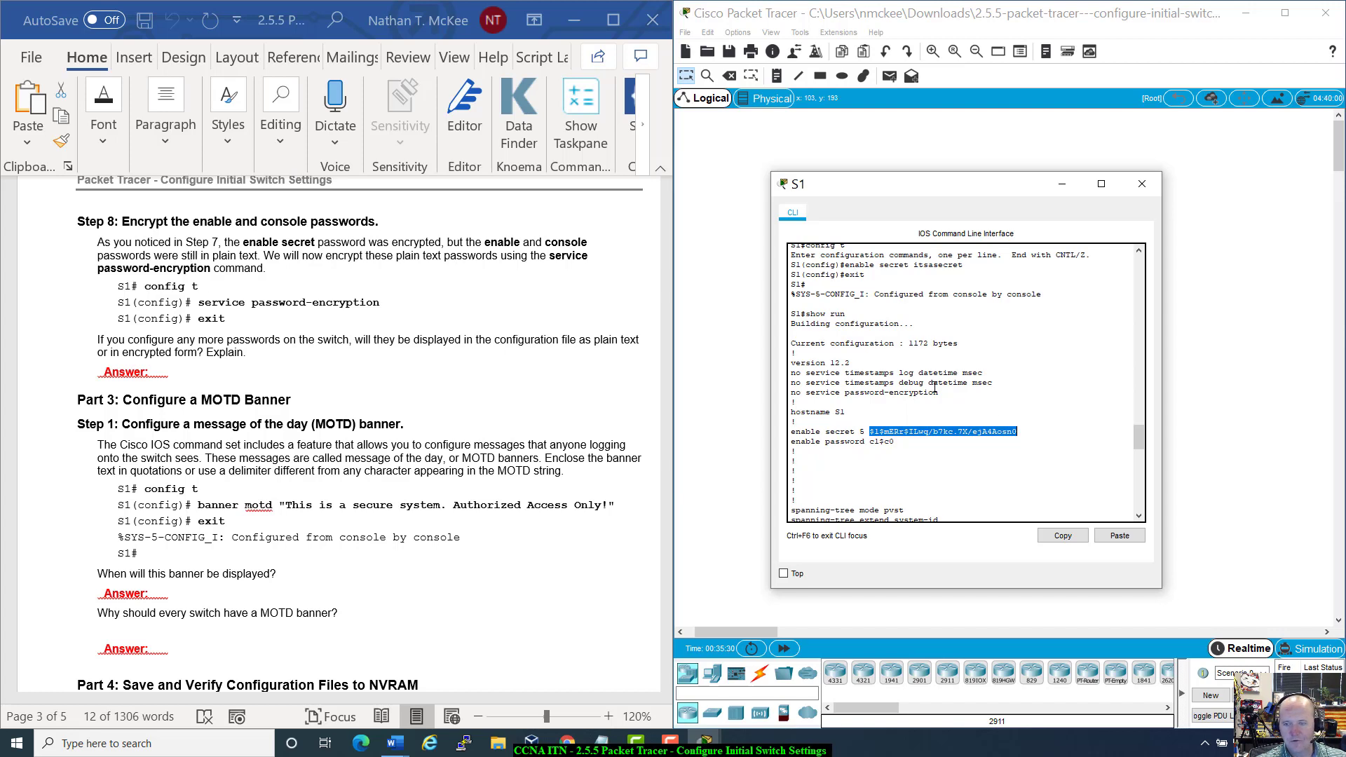
drag(939, 393, 790, 394)
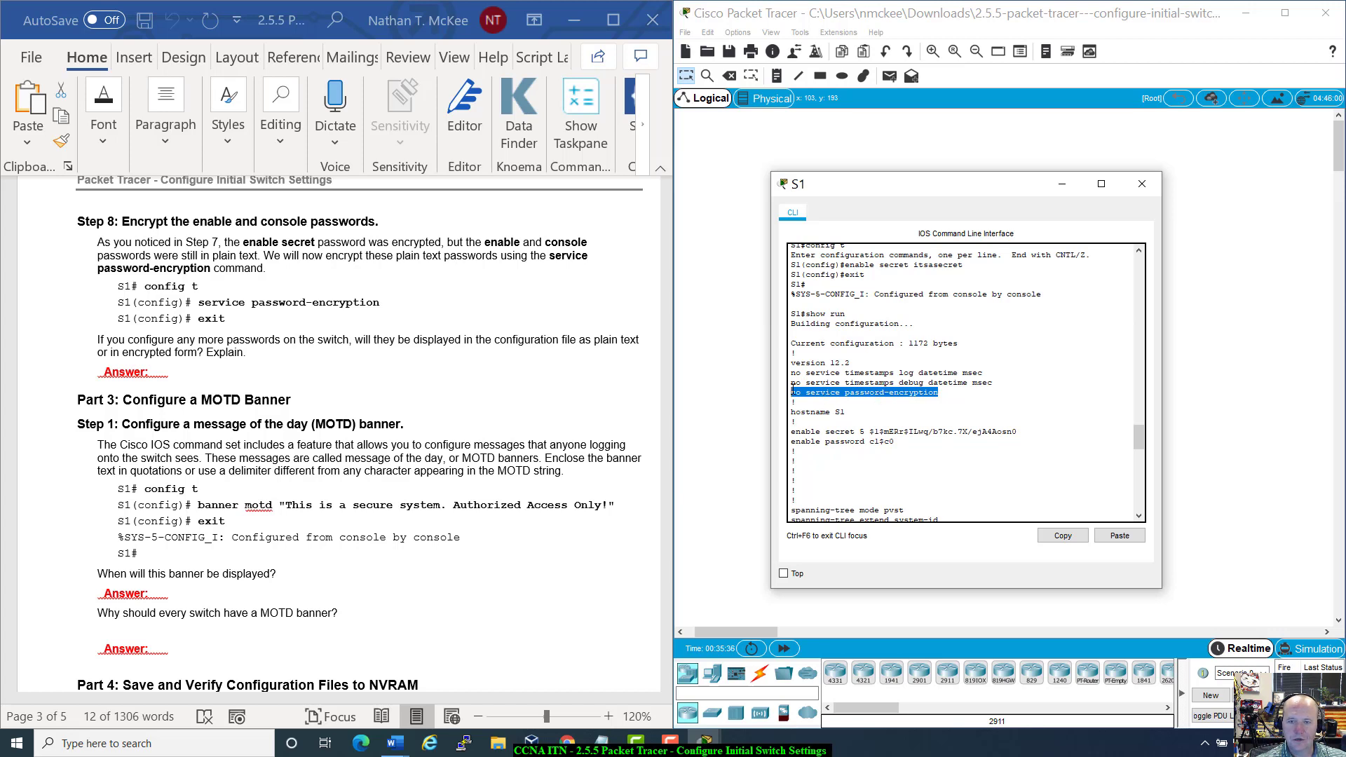
click(792, 390)
drag(791, 391, 948, 391)
click(947, 391)
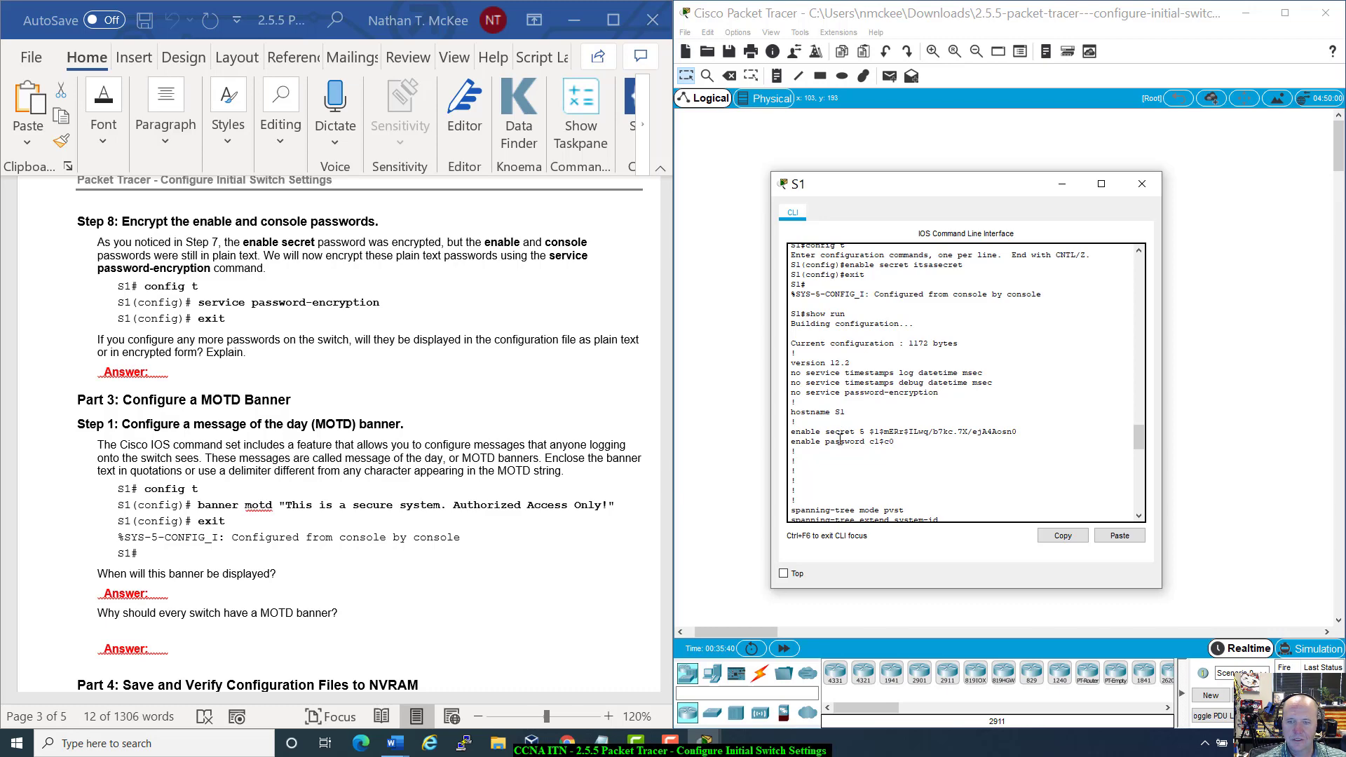
drag(836, 441, 777, 433)
click(905, 446)
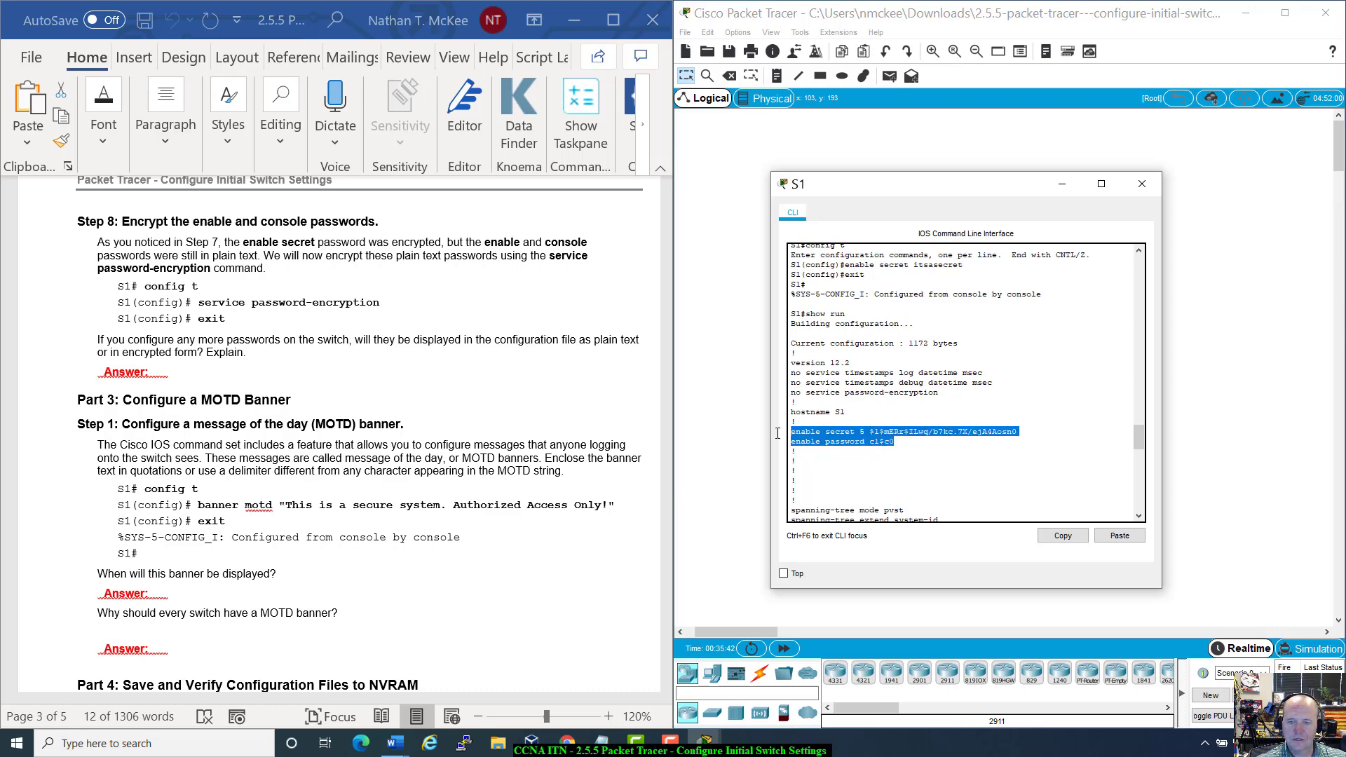
click(980, 465)
scroll(980, 465, down, 20)
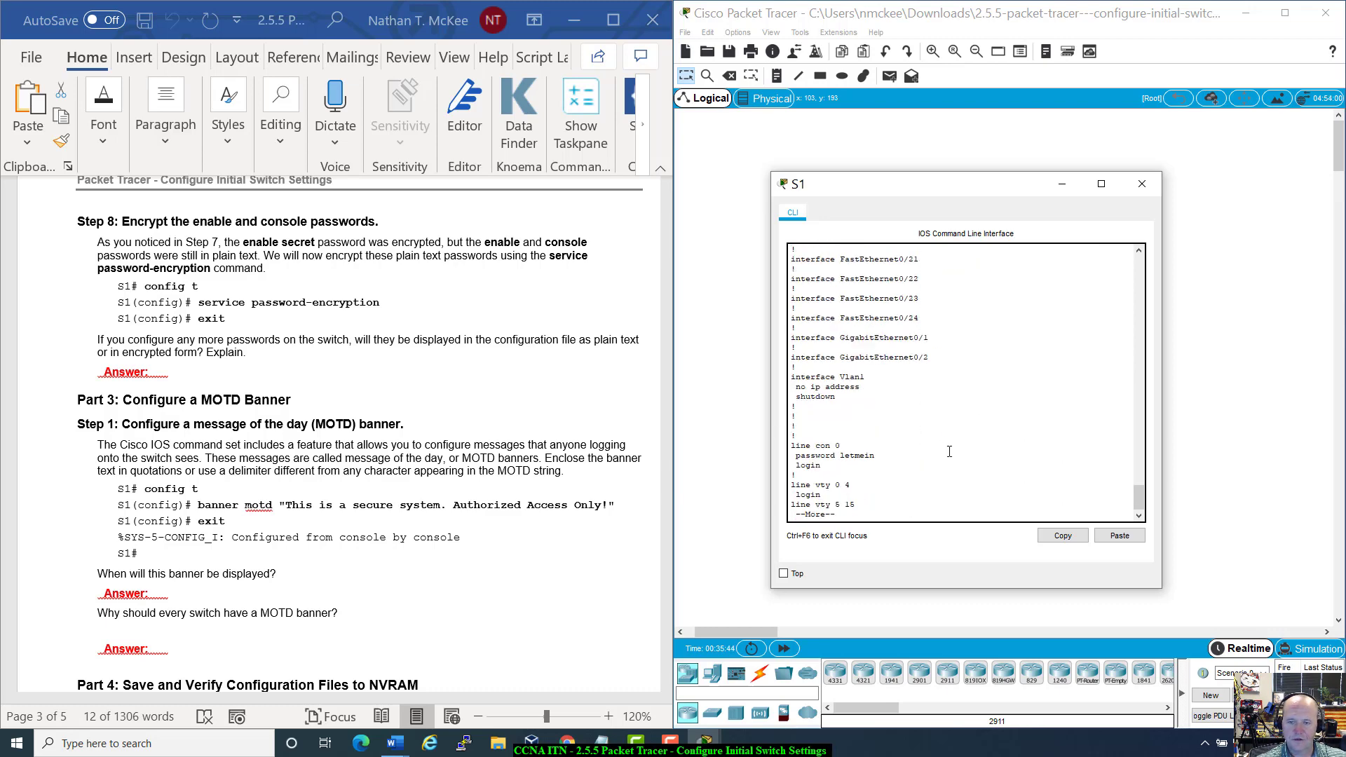
Step: Quit the paged output, apply service password-encryption on S1, exit, and run show run
key(q)
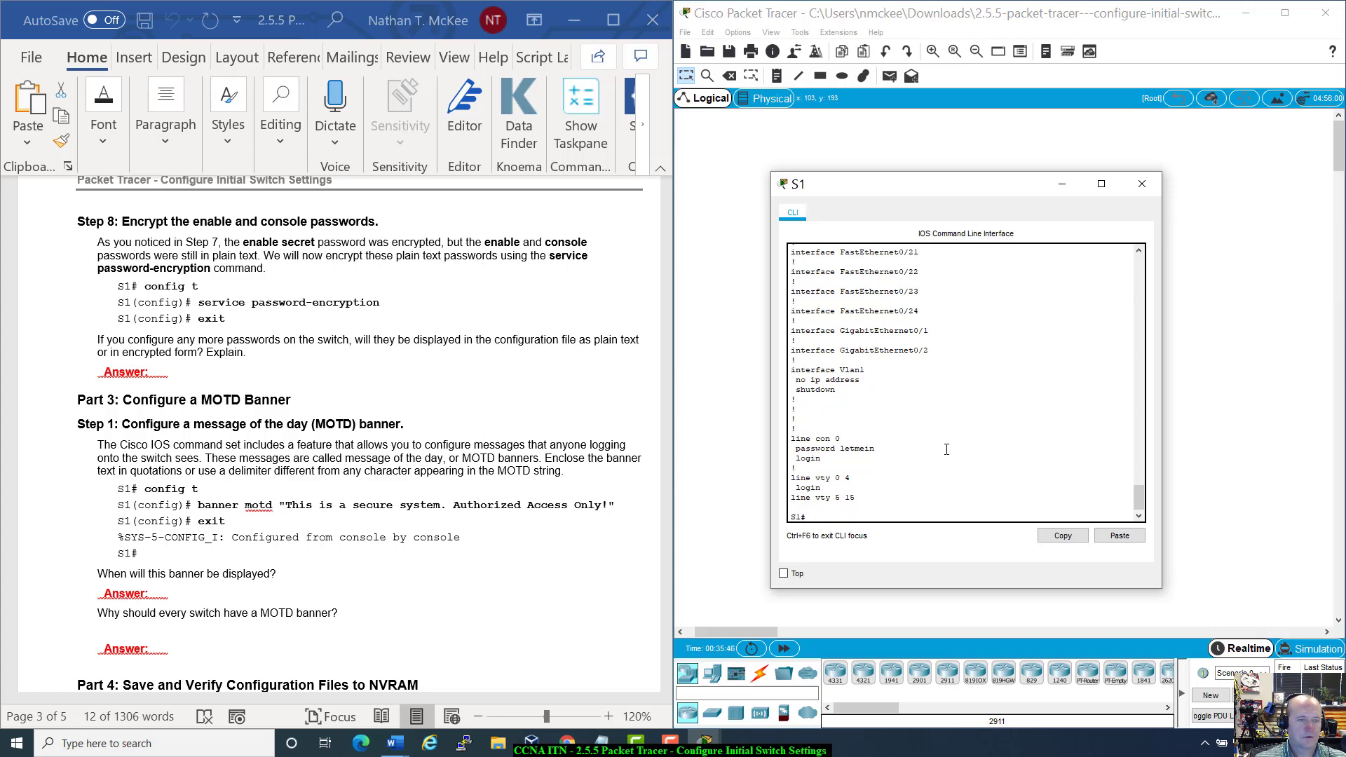
text(config t)
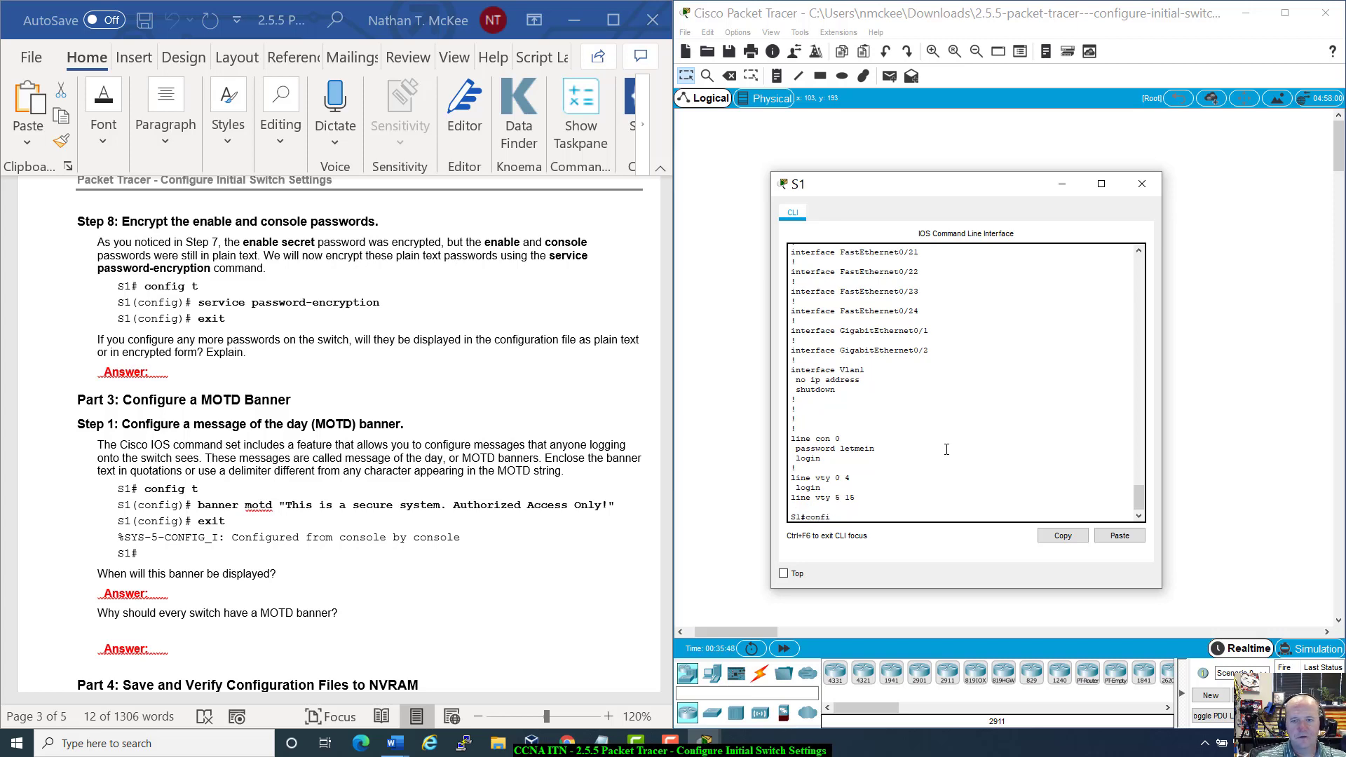
key(Return)
text(servi)
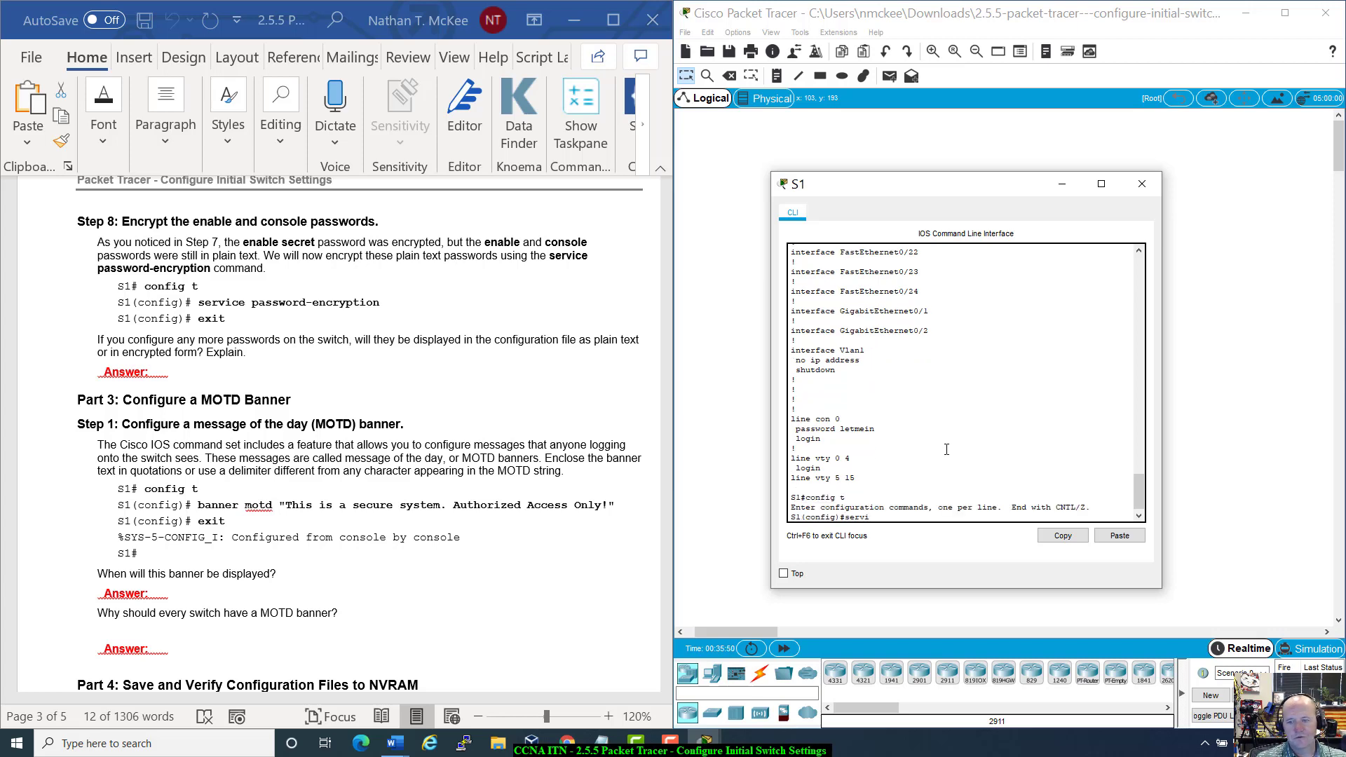
text(ce pass)
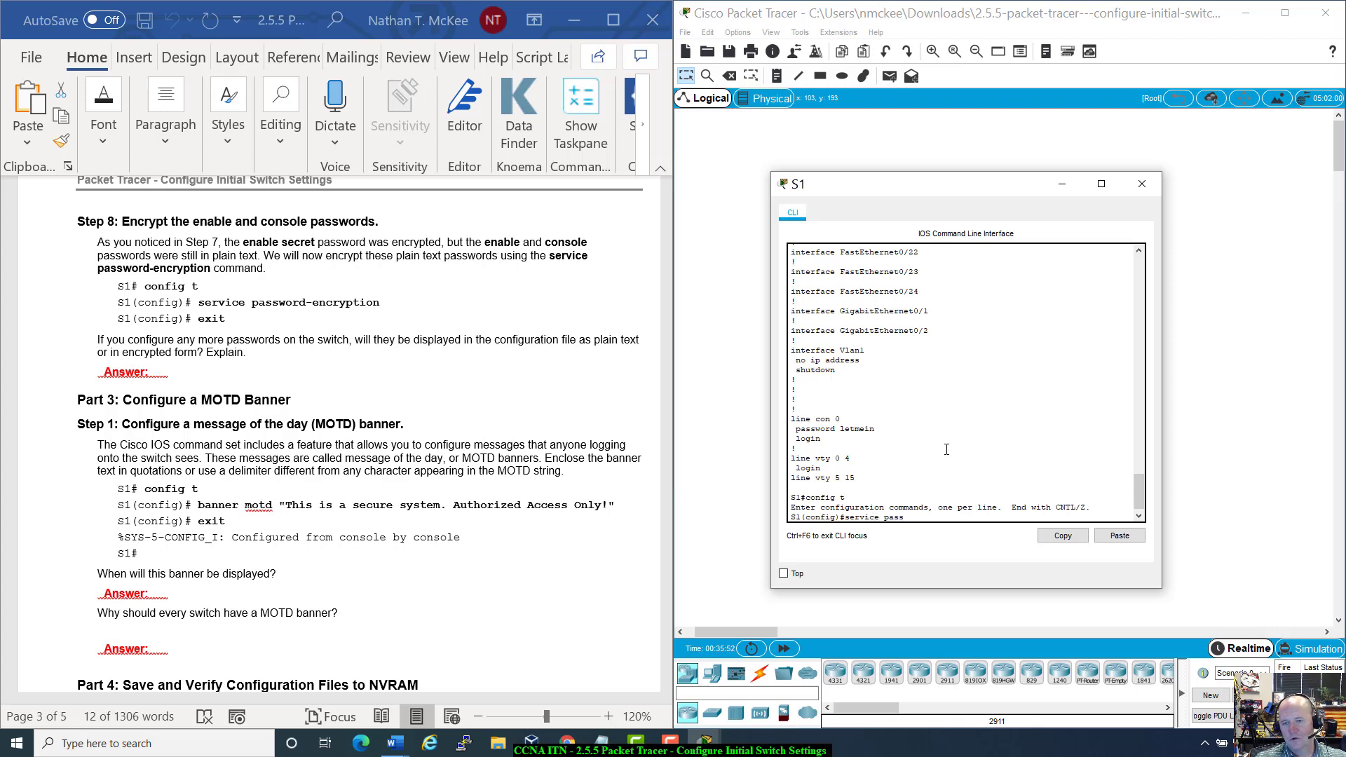
key(Tab)
key(Return)
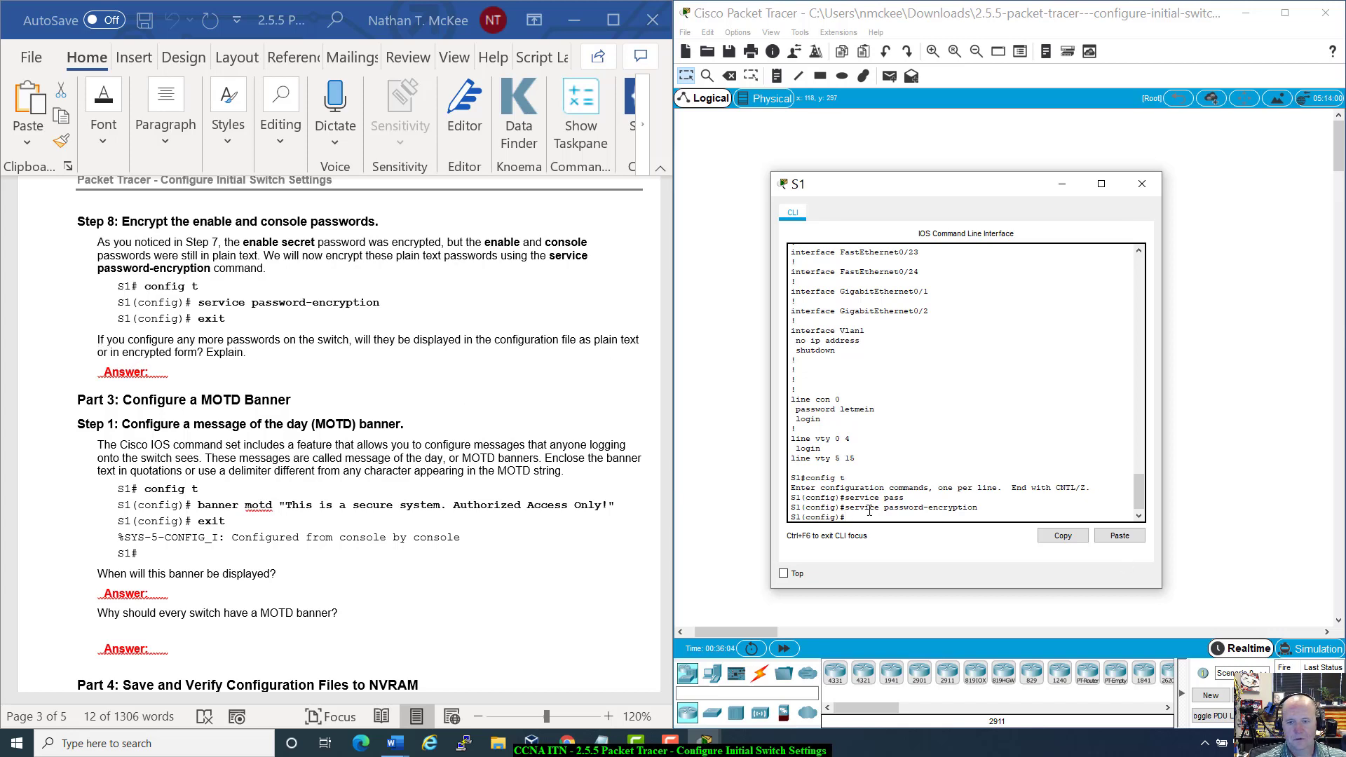
text(exit)
key(Return)
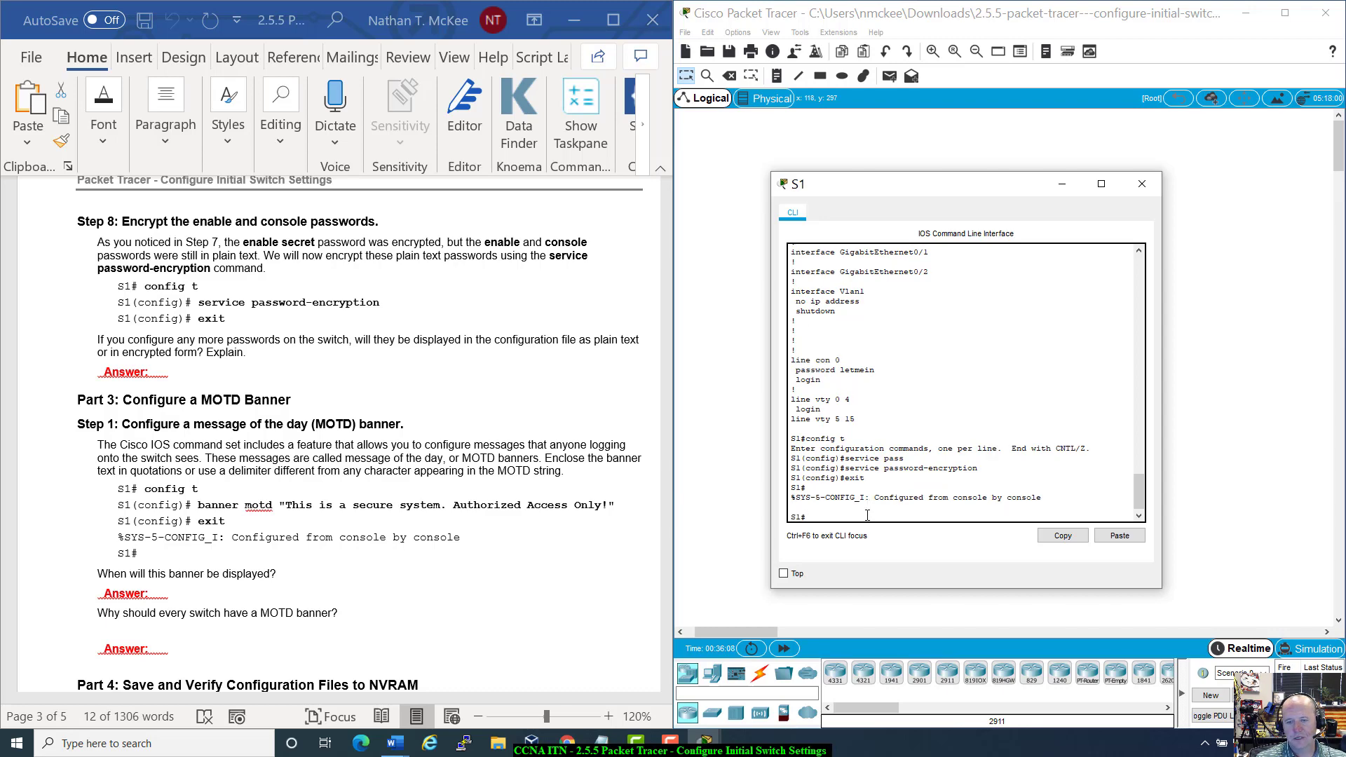
text(show run)
key(Return)
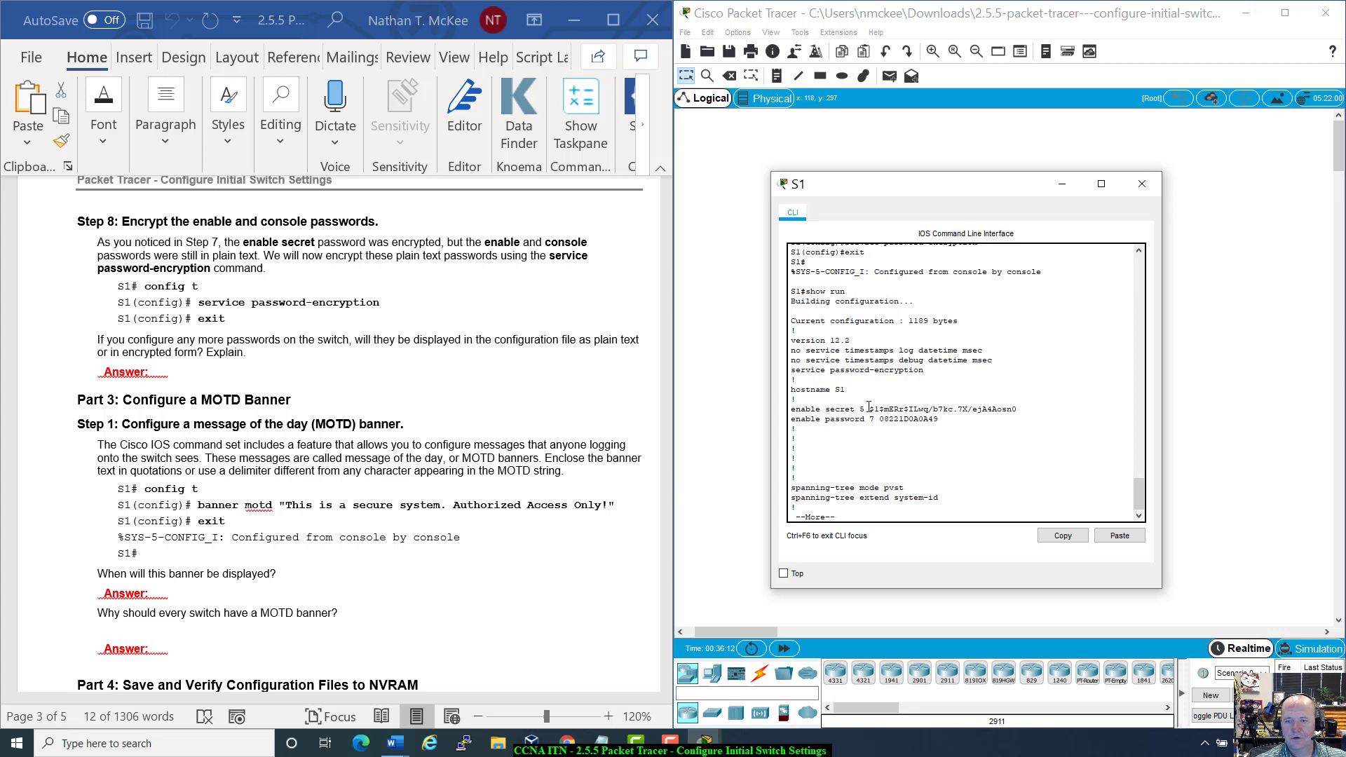
Step: Inspect the enable secret hash and the now type 7 encrypted passwords in the output
drag(869, 408, 1020, 407)
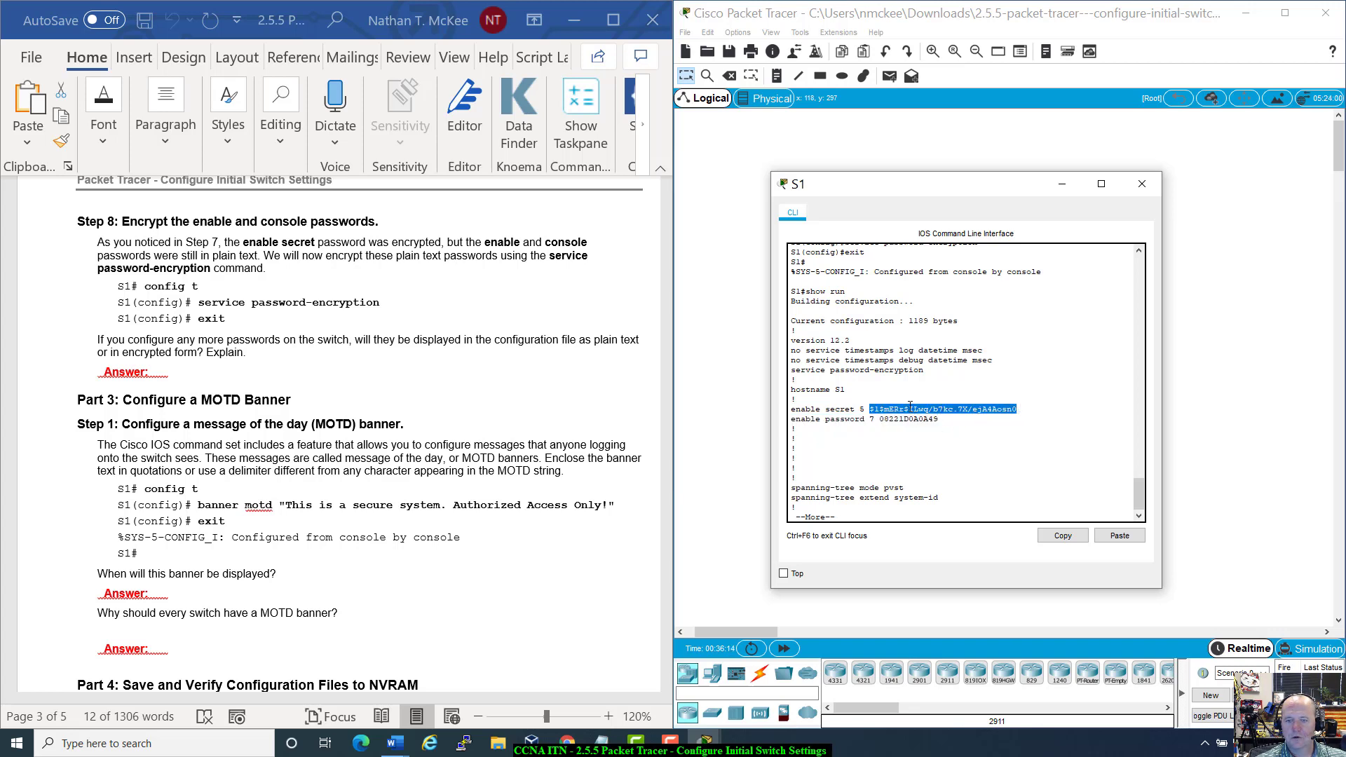
drag(879, 418, 946, 420)
click(947, 426)
scroll(938, 452, down, 1)
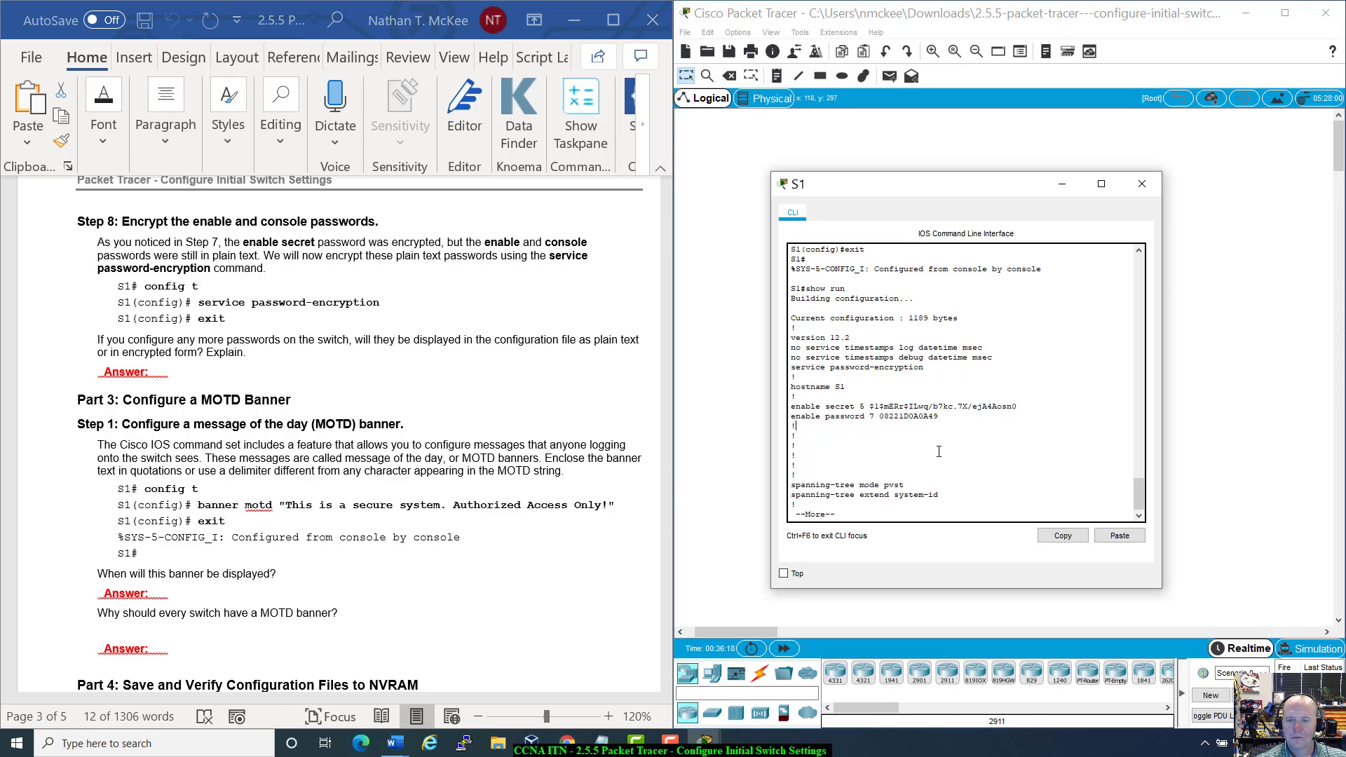
key(space)
key(space)
key(space)
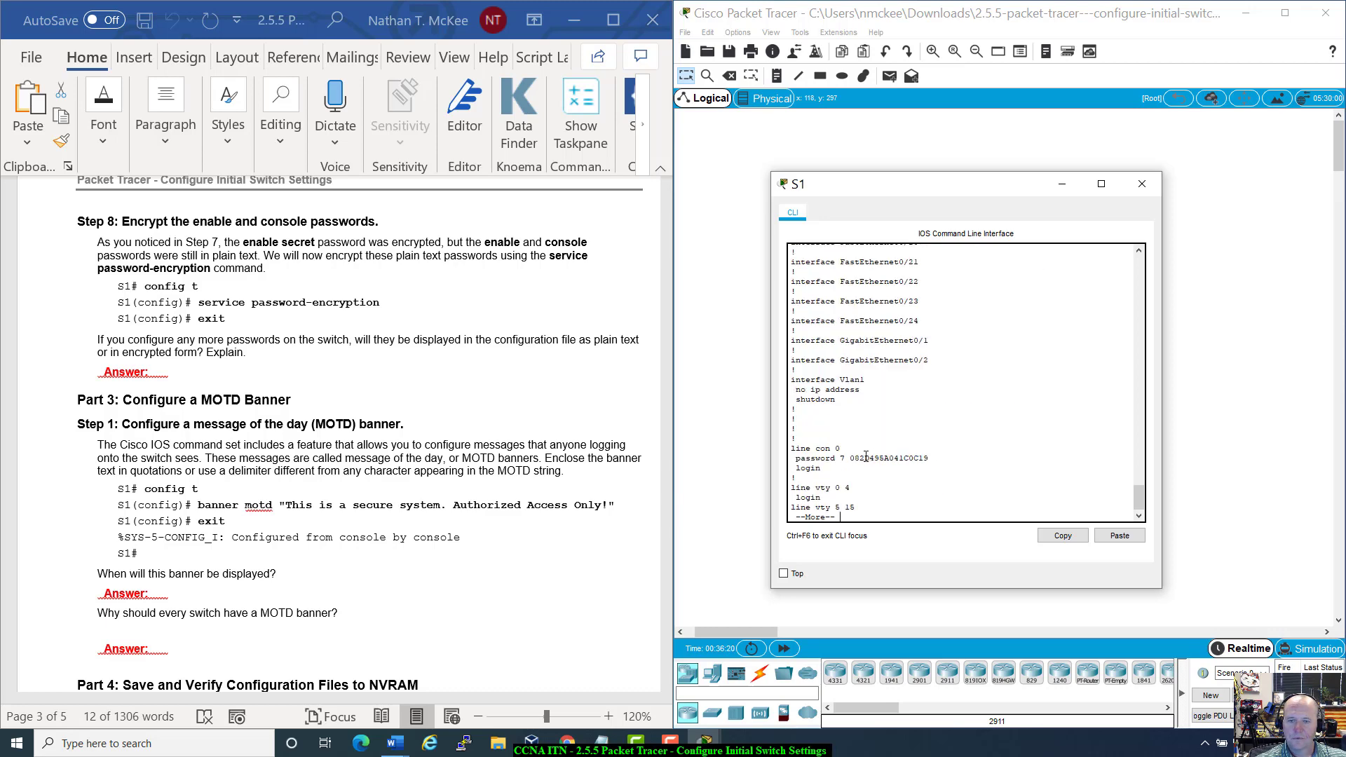
drag(849, 460, 944, 462)
scroll(948, 461, up, 3)
scroll(947, 461, down, 3)
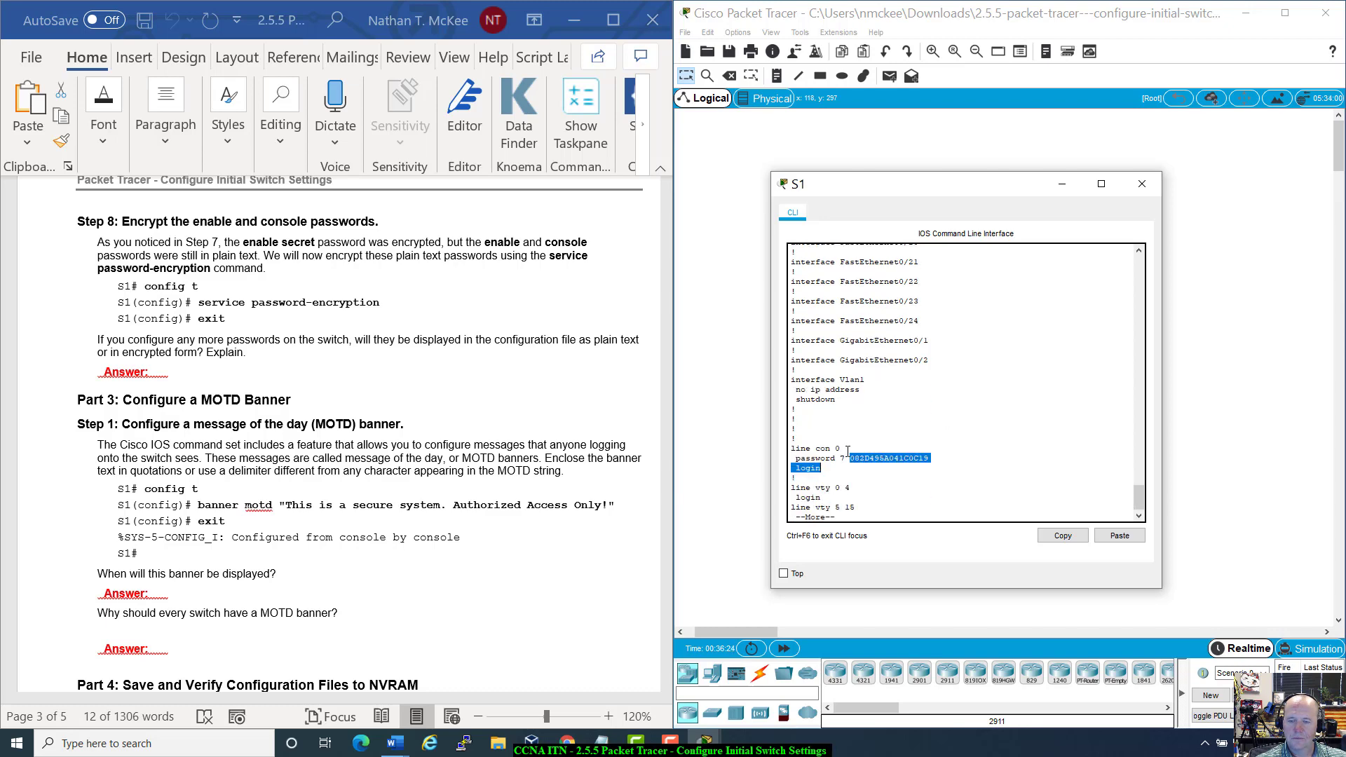
scroll(931, 458, up, 20)
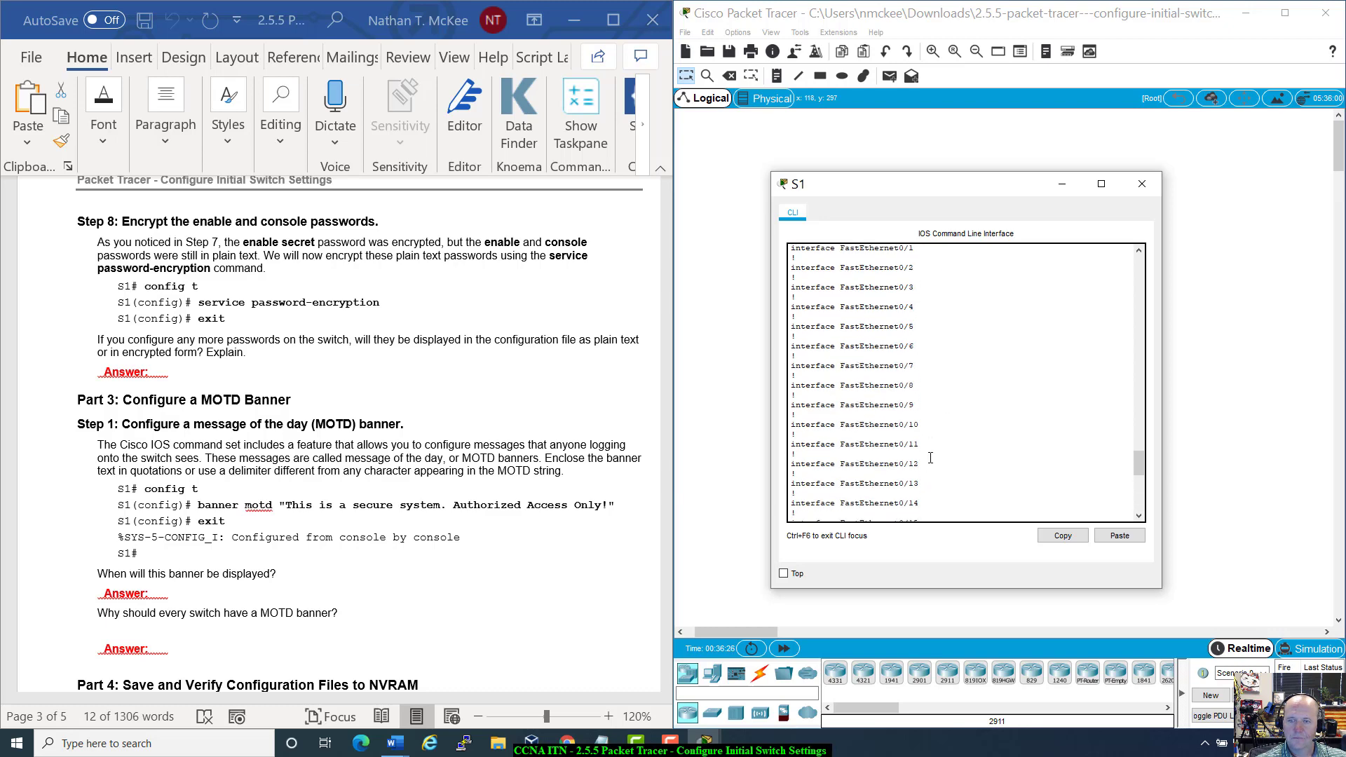
scroll(931, 457, down, 20)
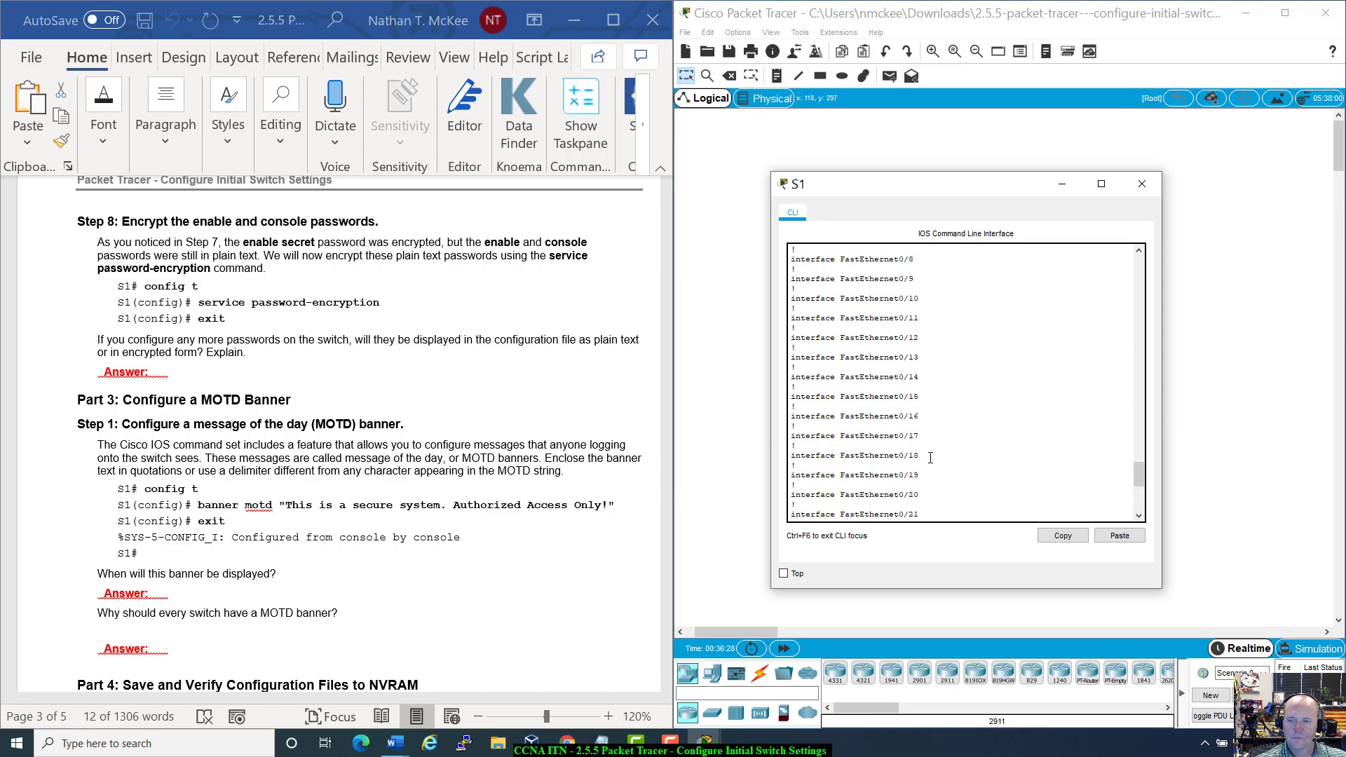
scroll(943, 456, up, 15)
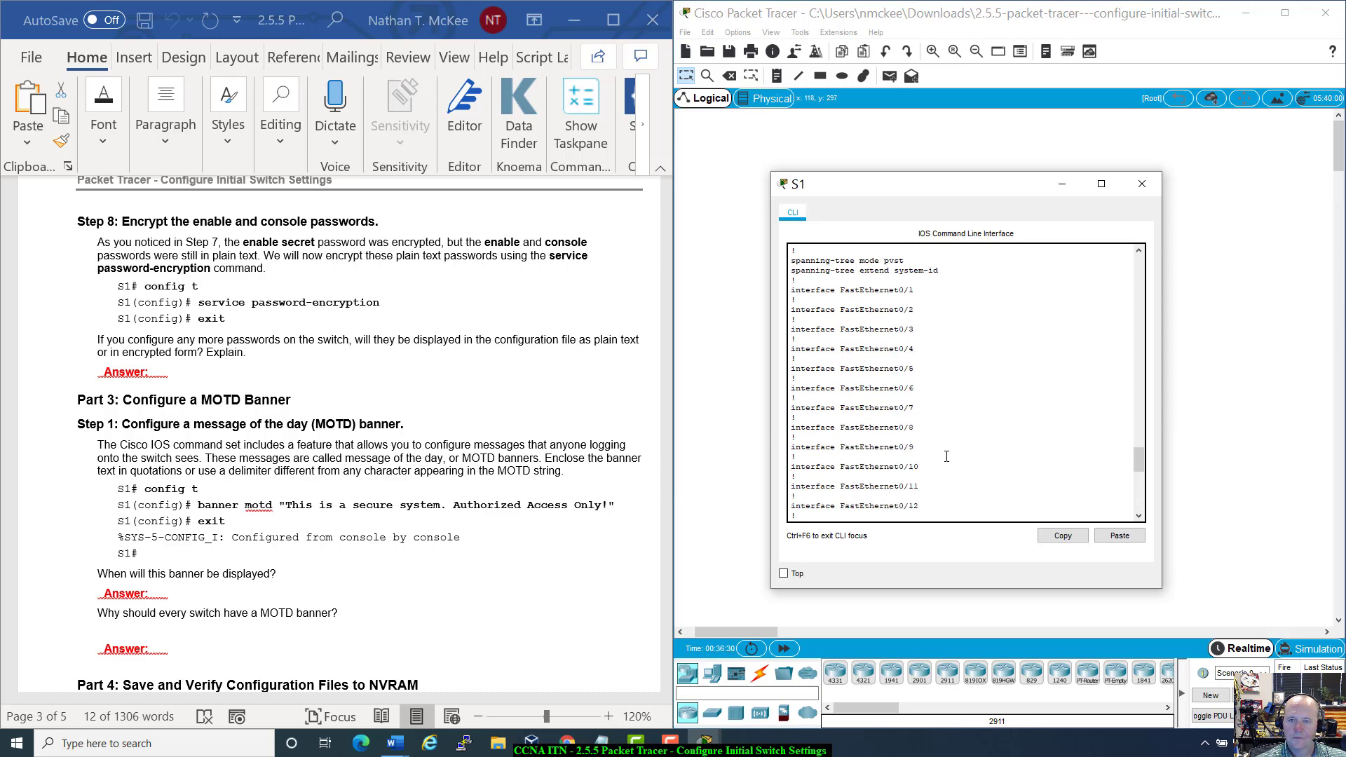
scroll(947, 456, down, 15)
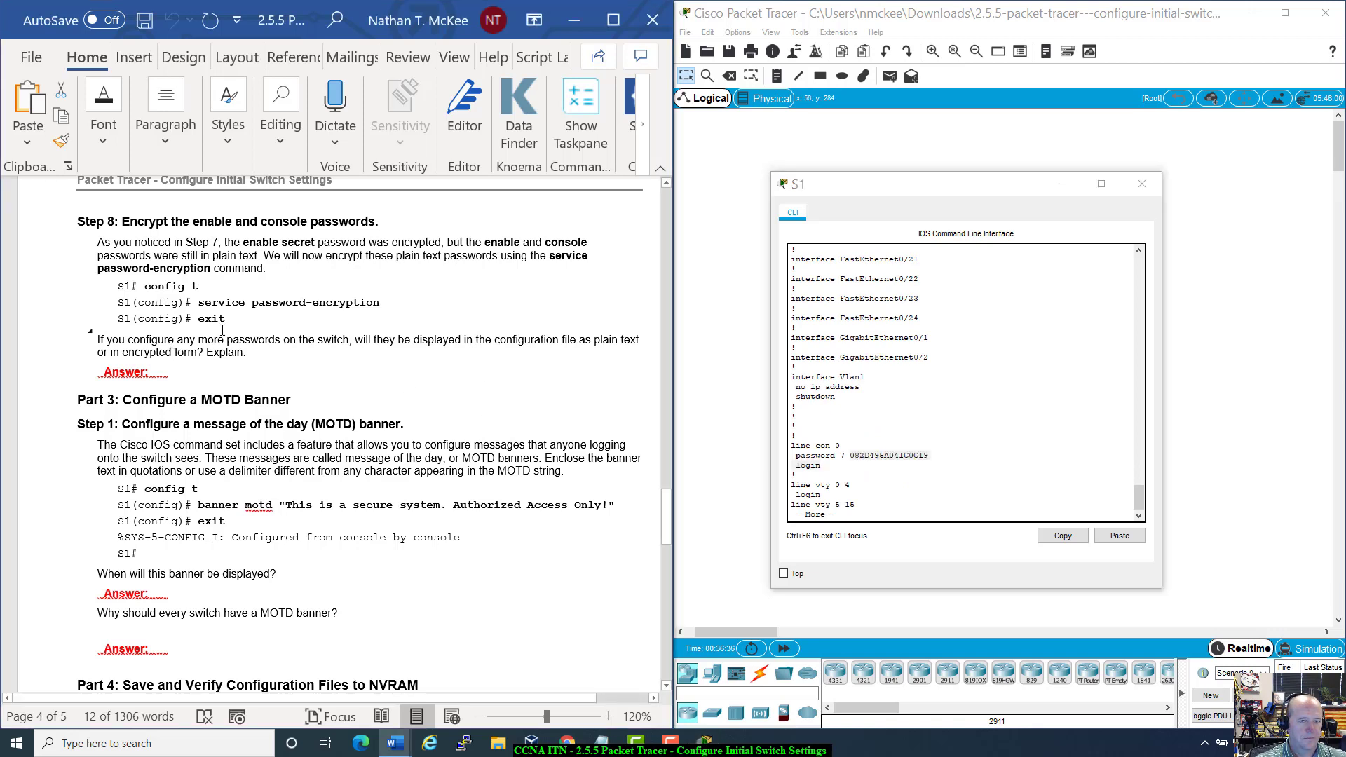
Step: Check the lab sheet's encryption question, locate service password-encryption in the config, then quit the output
drag(181, 318, 630, 382)
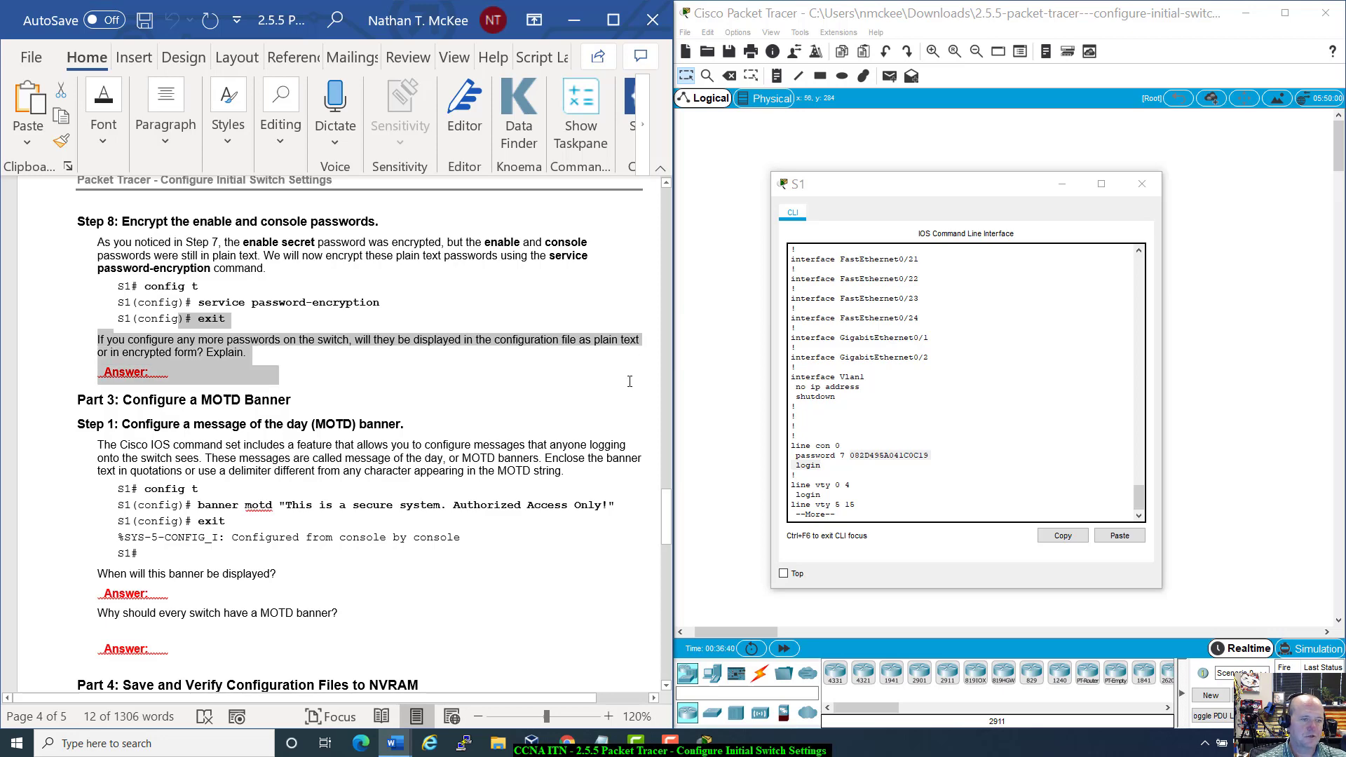
click(571, 387)
scroll(935, 469, up, 15)
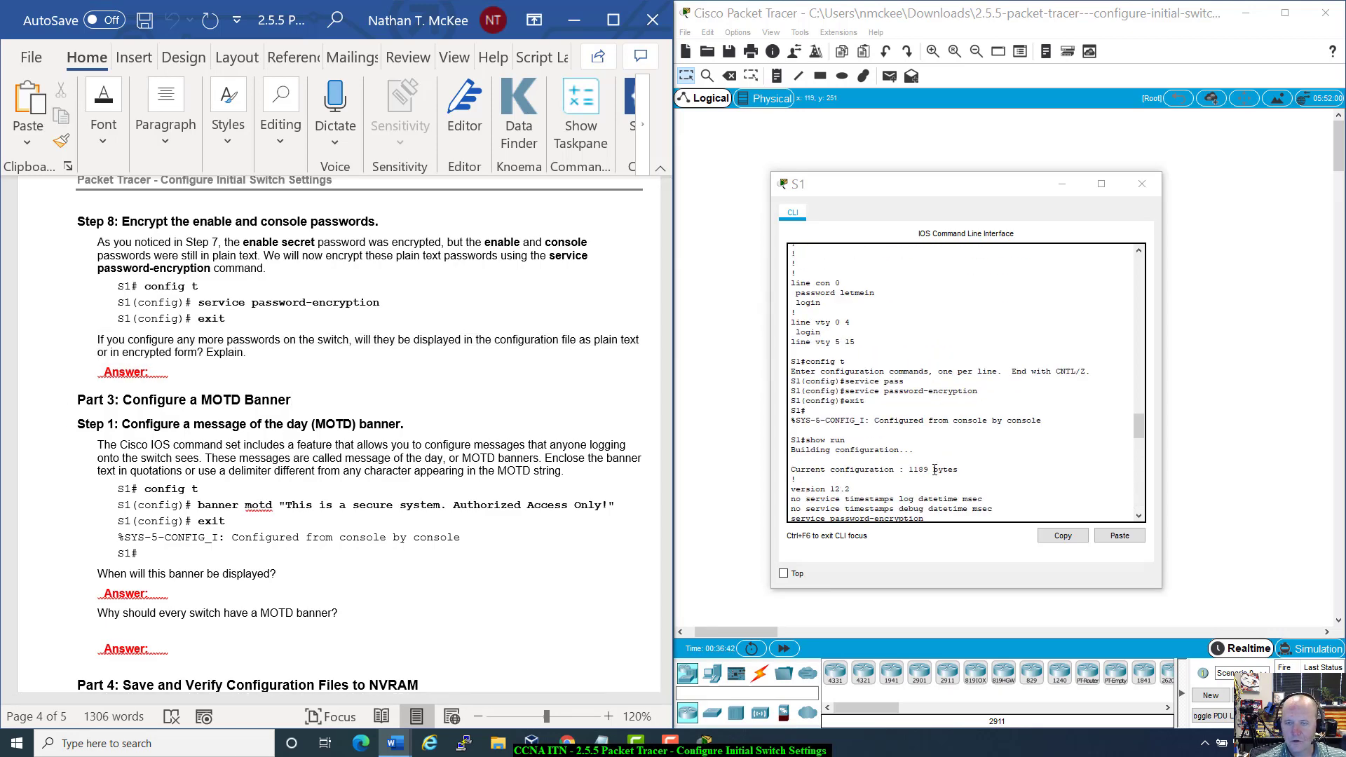
scroll(934, 469, down, 1)
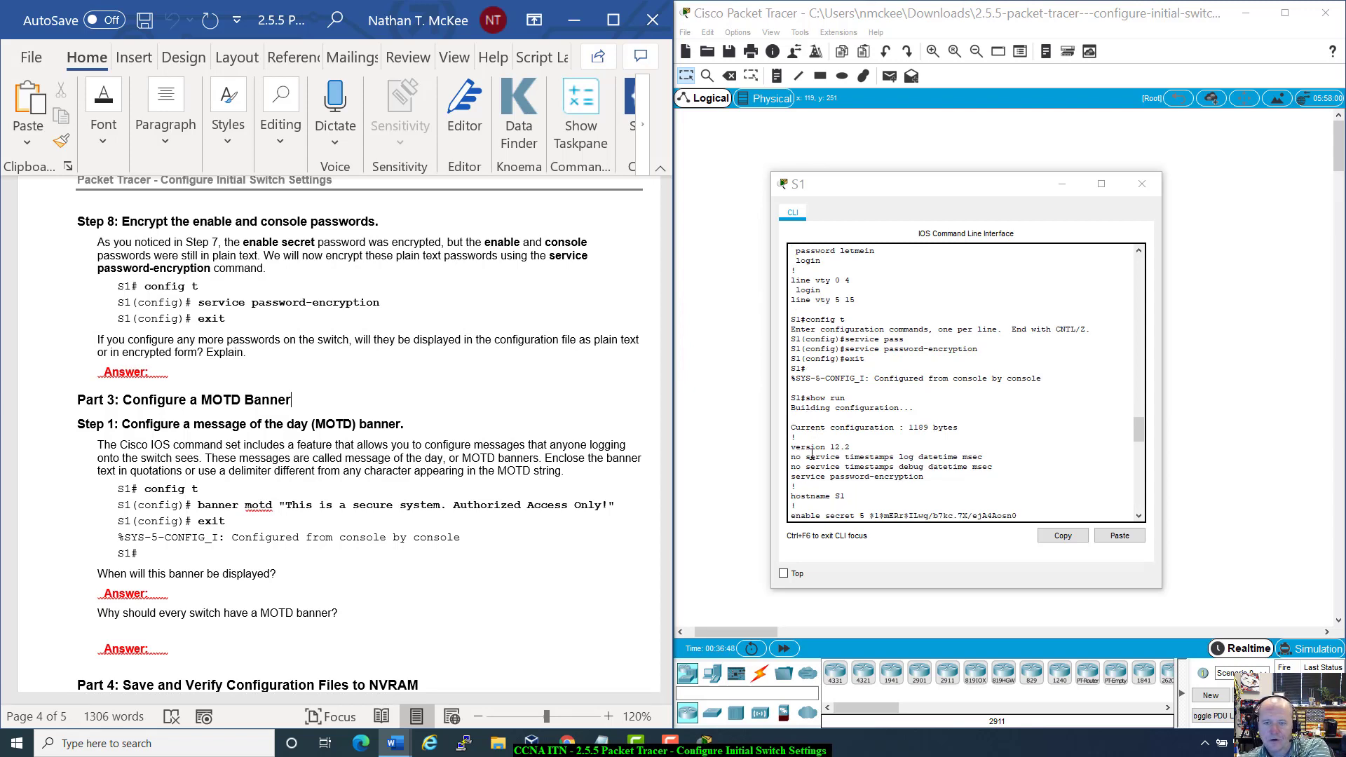
drag(791, 476, 939, 478)
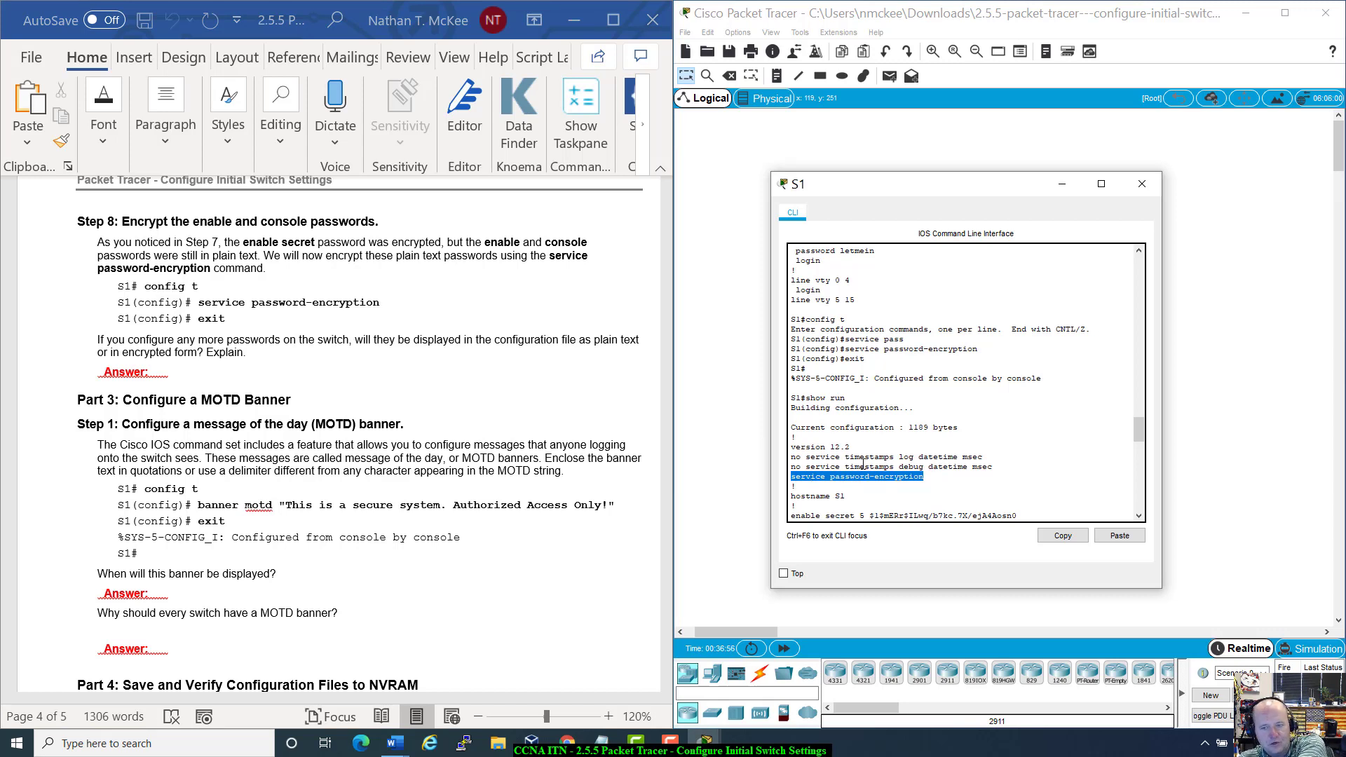
scroll(920, 500, down, 4)
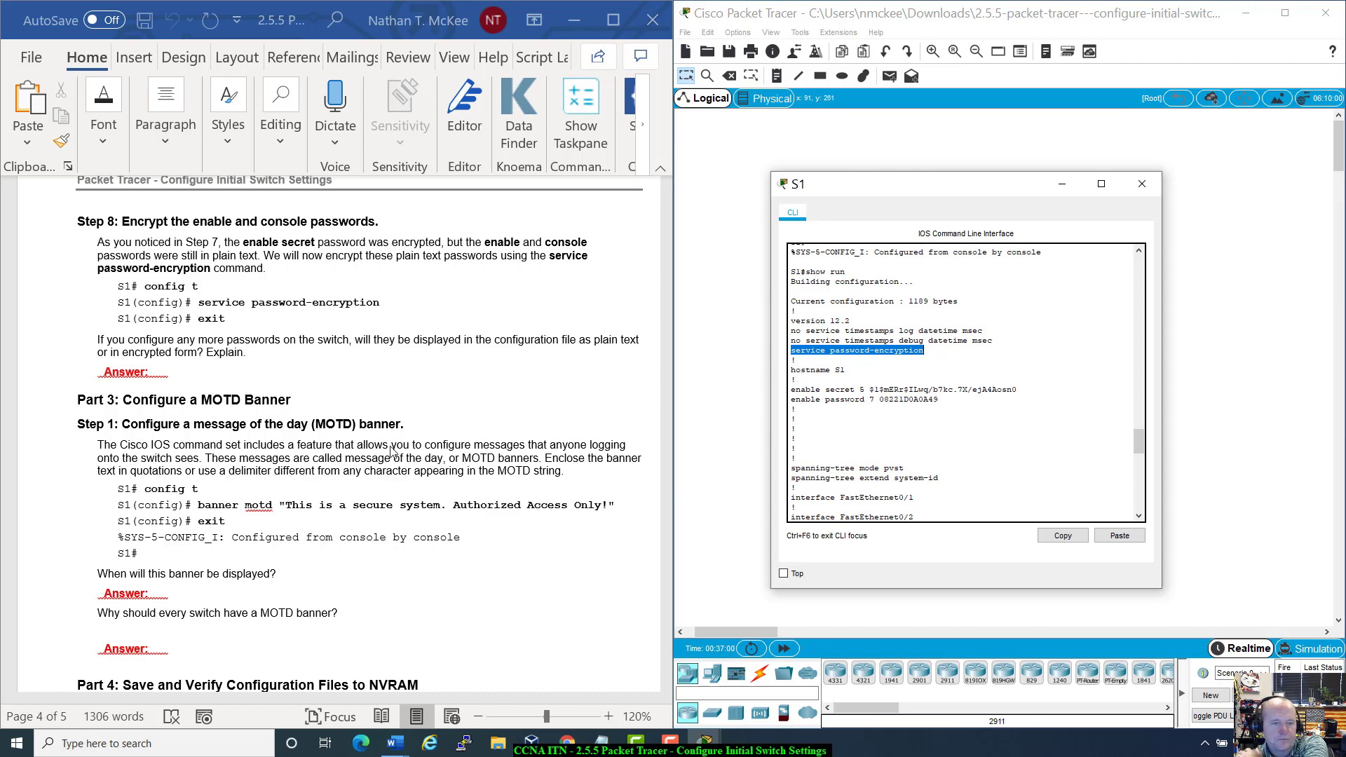
scroll(940, 510, down, 15)
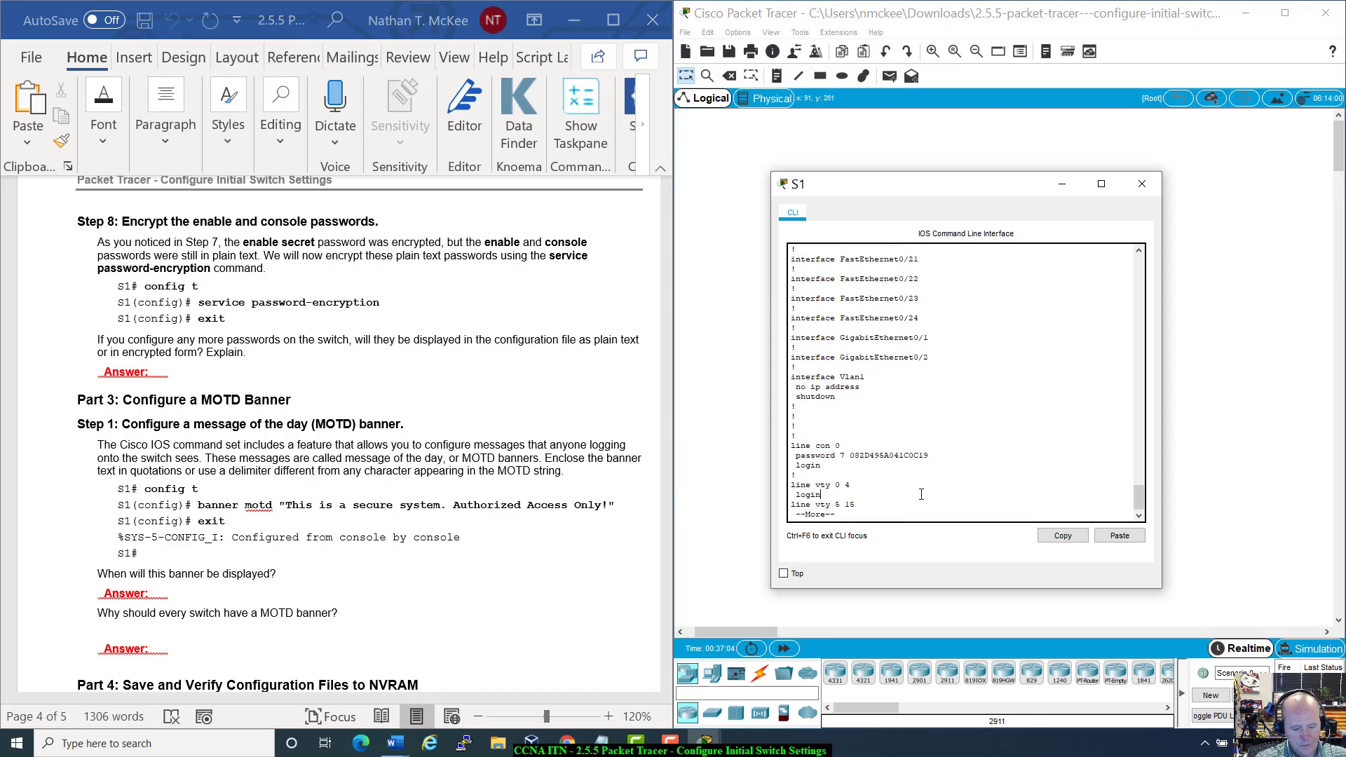
key(q)
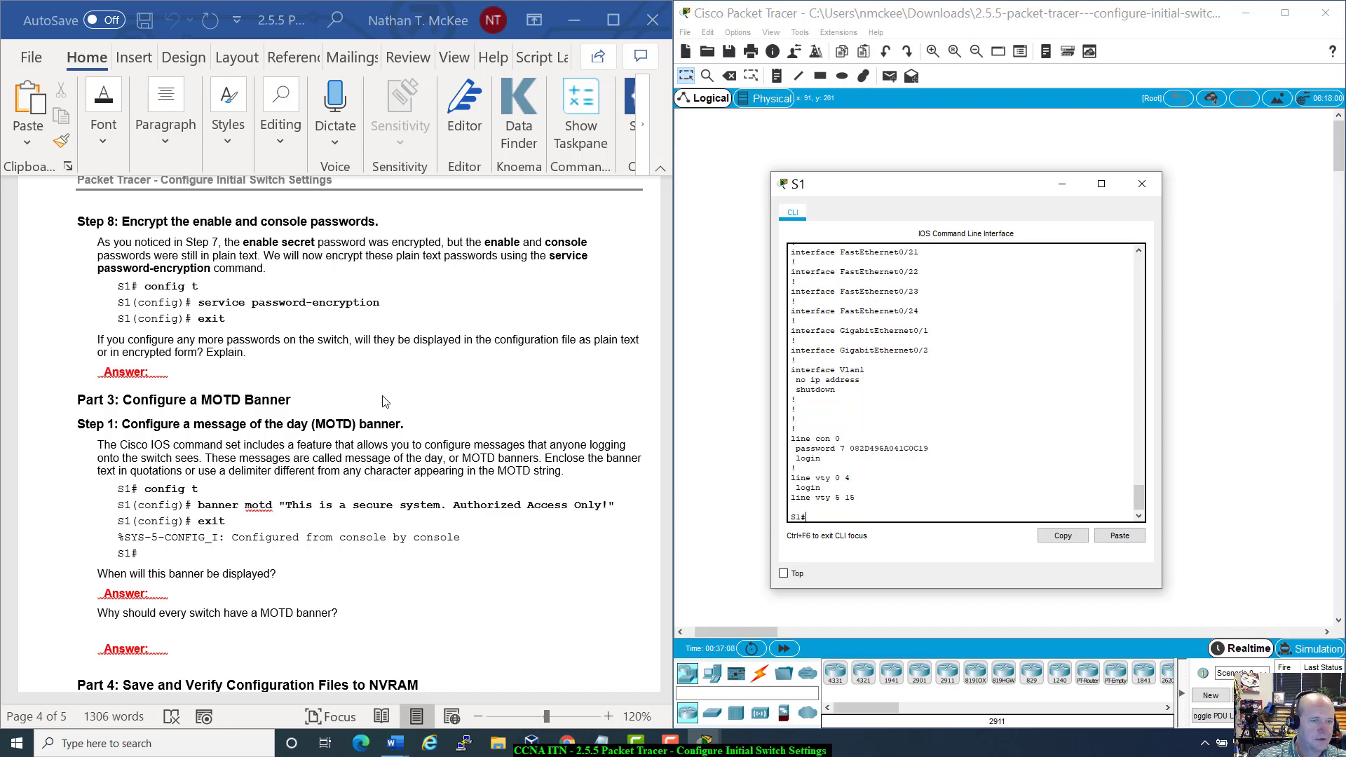
scroll(302, 393, down, 5)
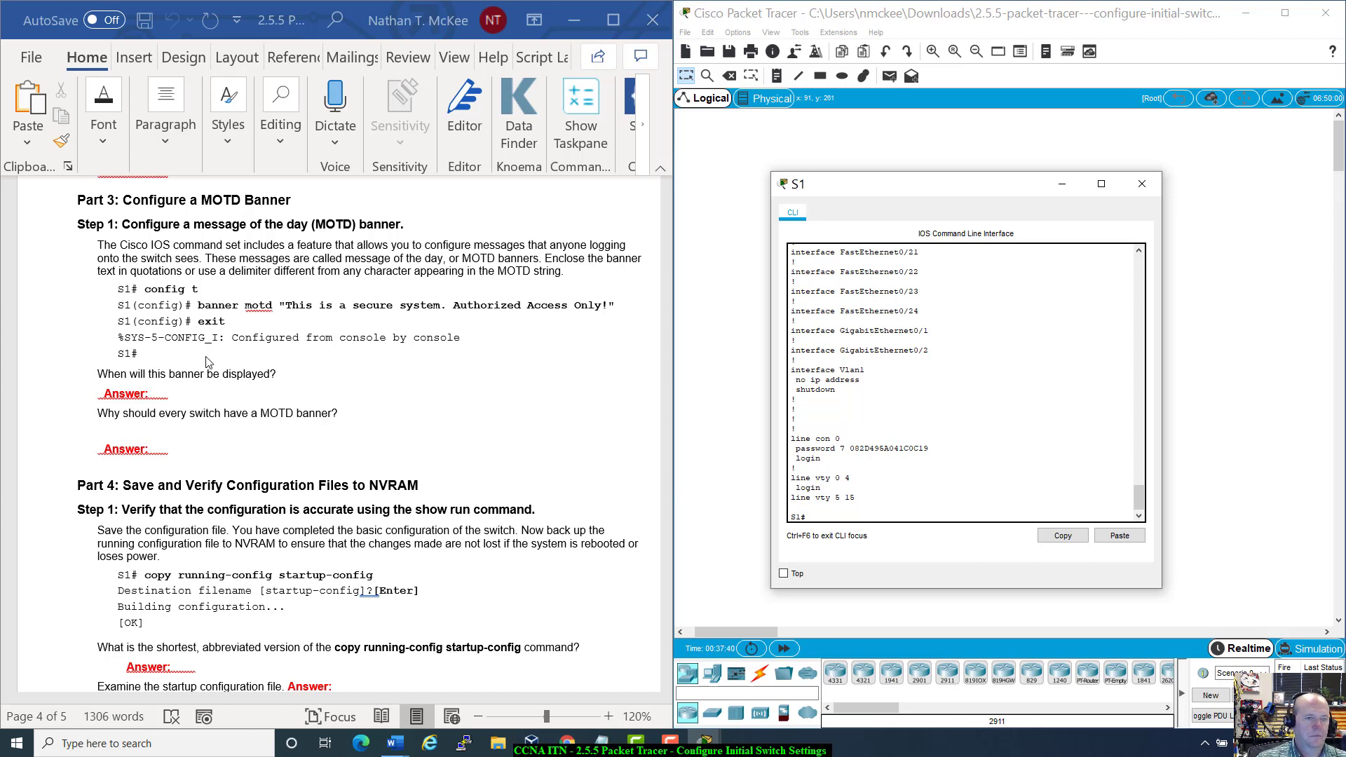
click(283, 305)
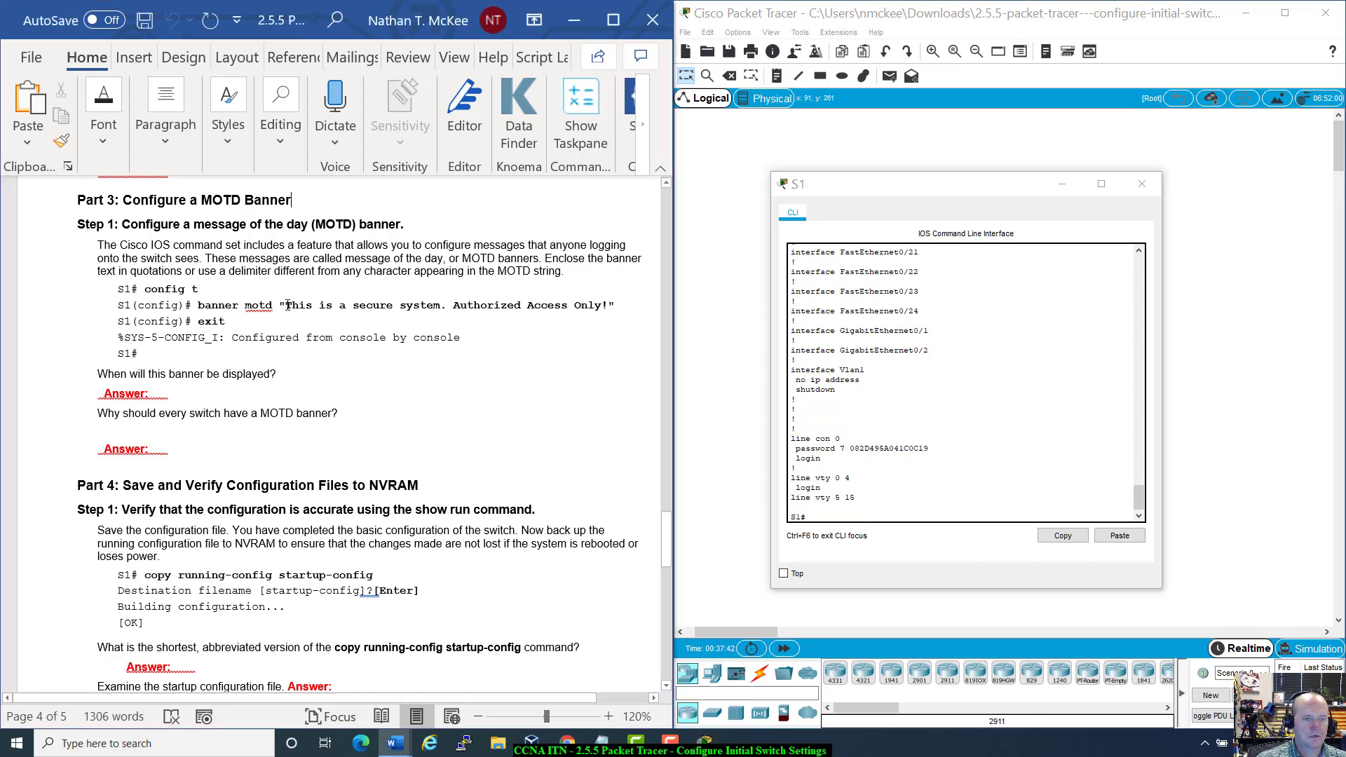
double_click(283, 305)
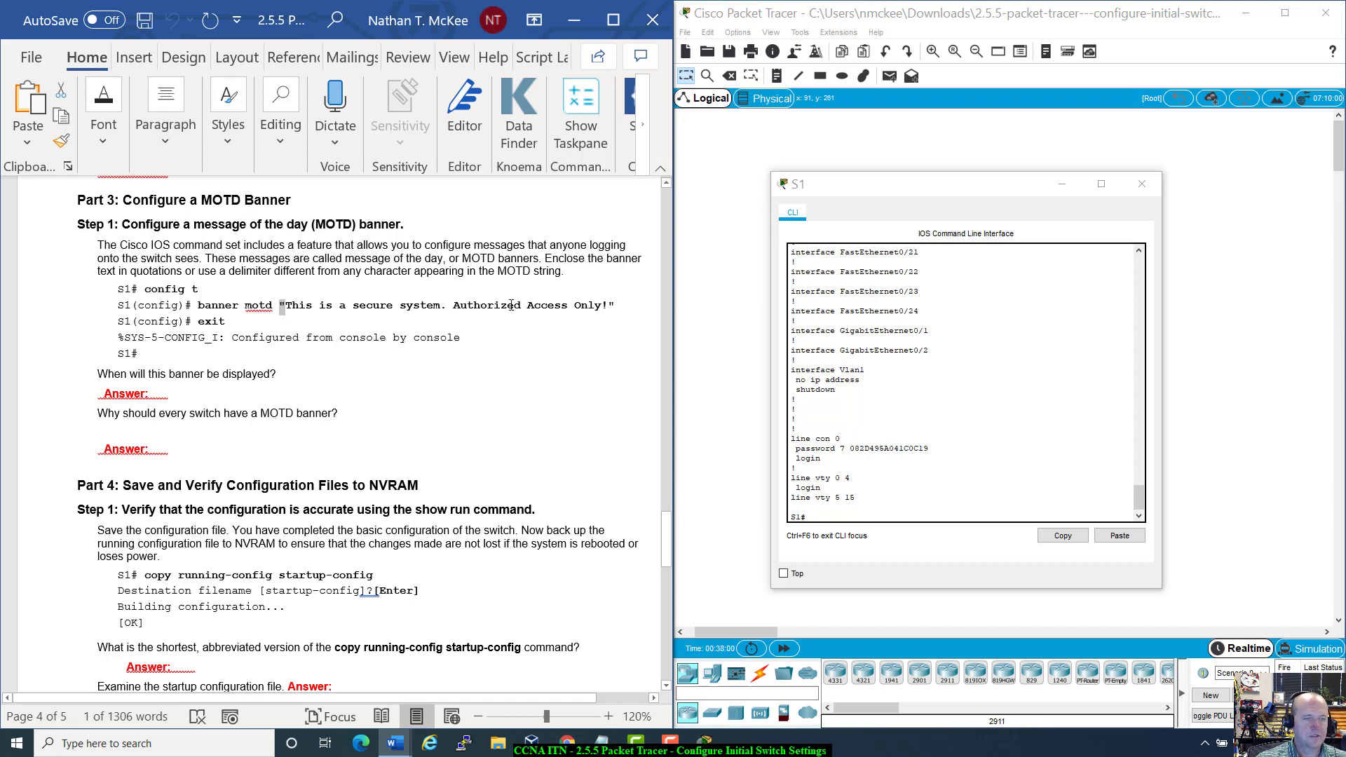
Step: Enter global configuration mode on S1 with config t
click(845, 517)
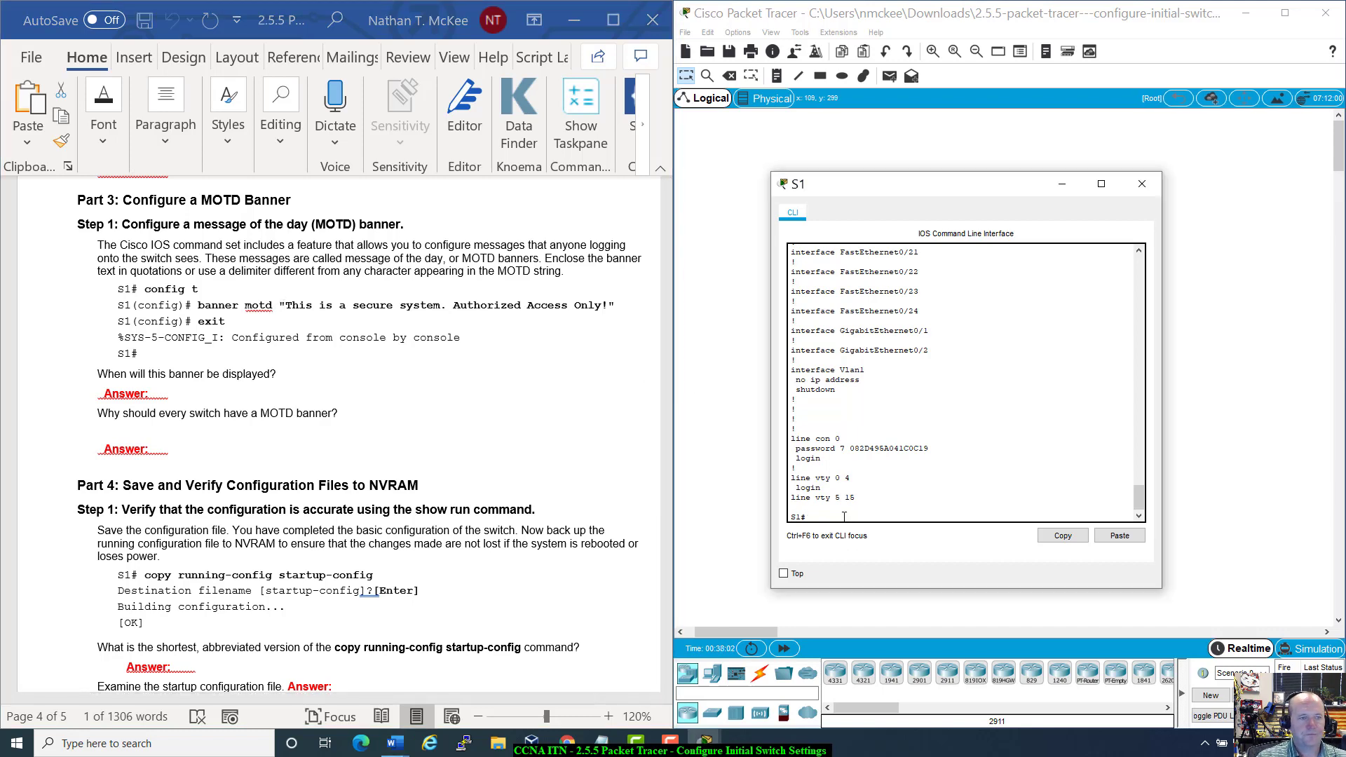
text(config t)
key(Return)
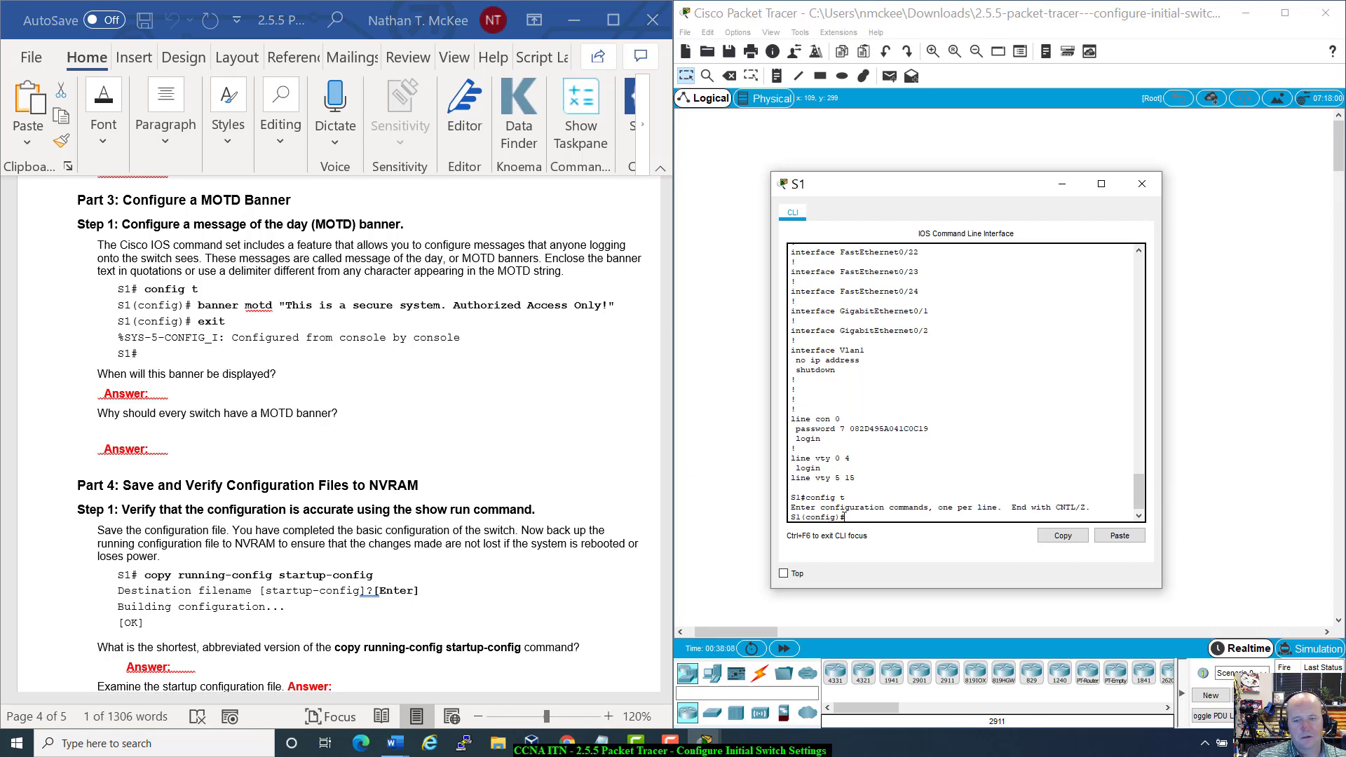
Step: Build the banner motd command and type the 'This is a secure system. Authorized Access Only' message
text(bann)
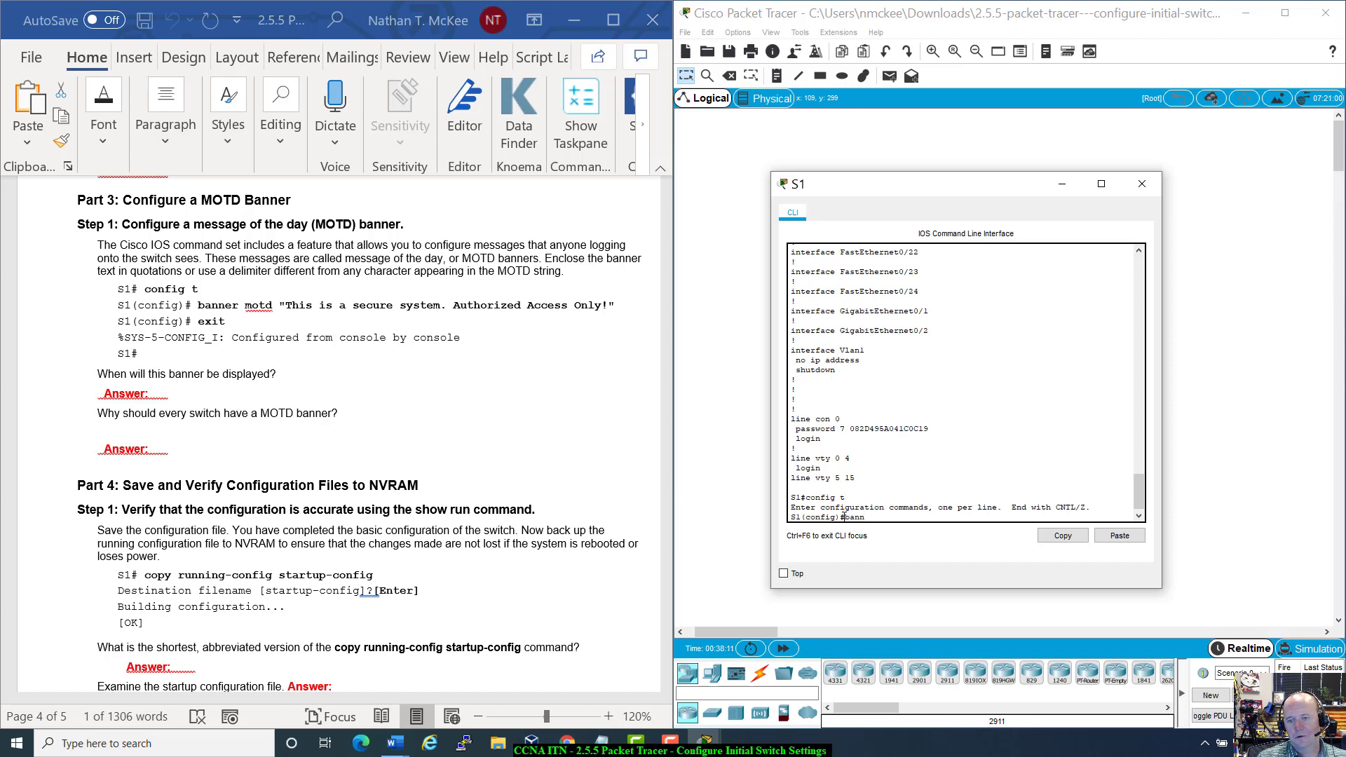
key(Tab)
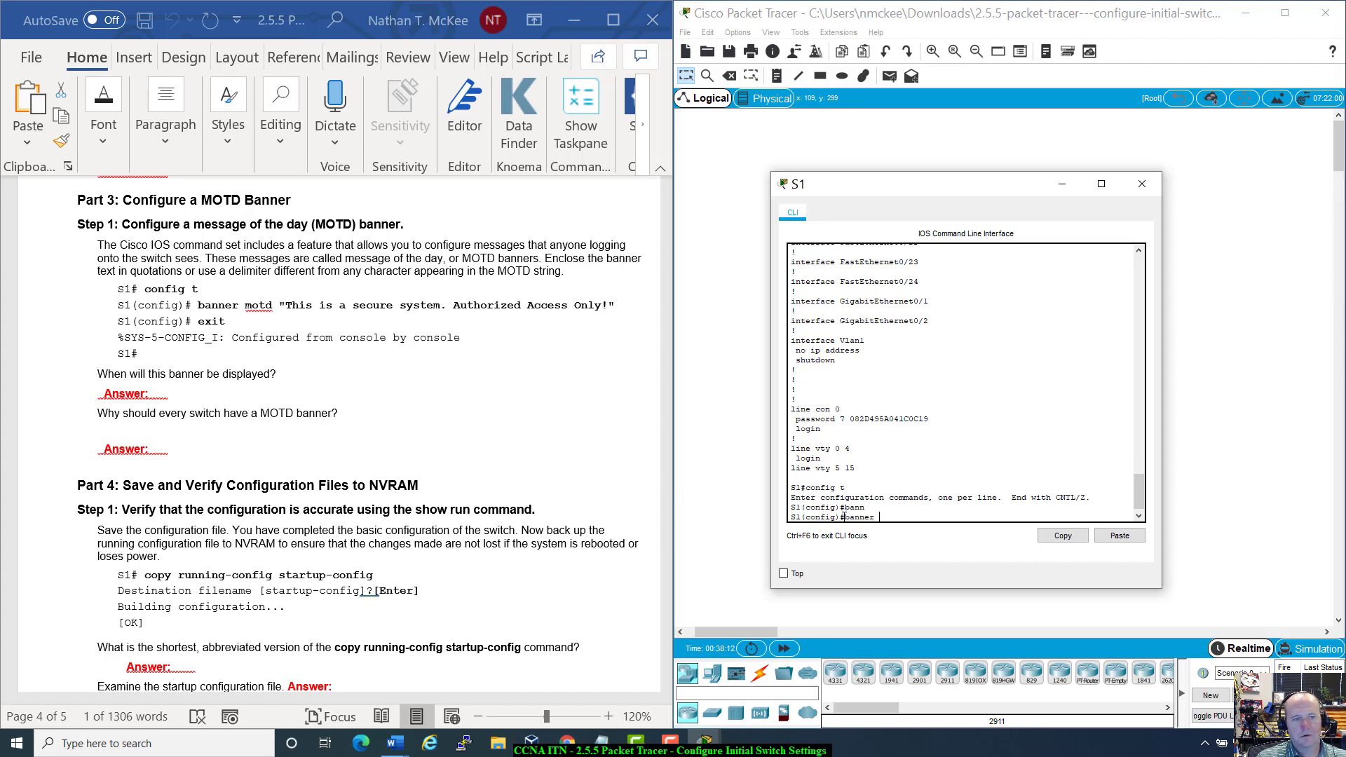
key(BackSpace)
key(BackSpace)
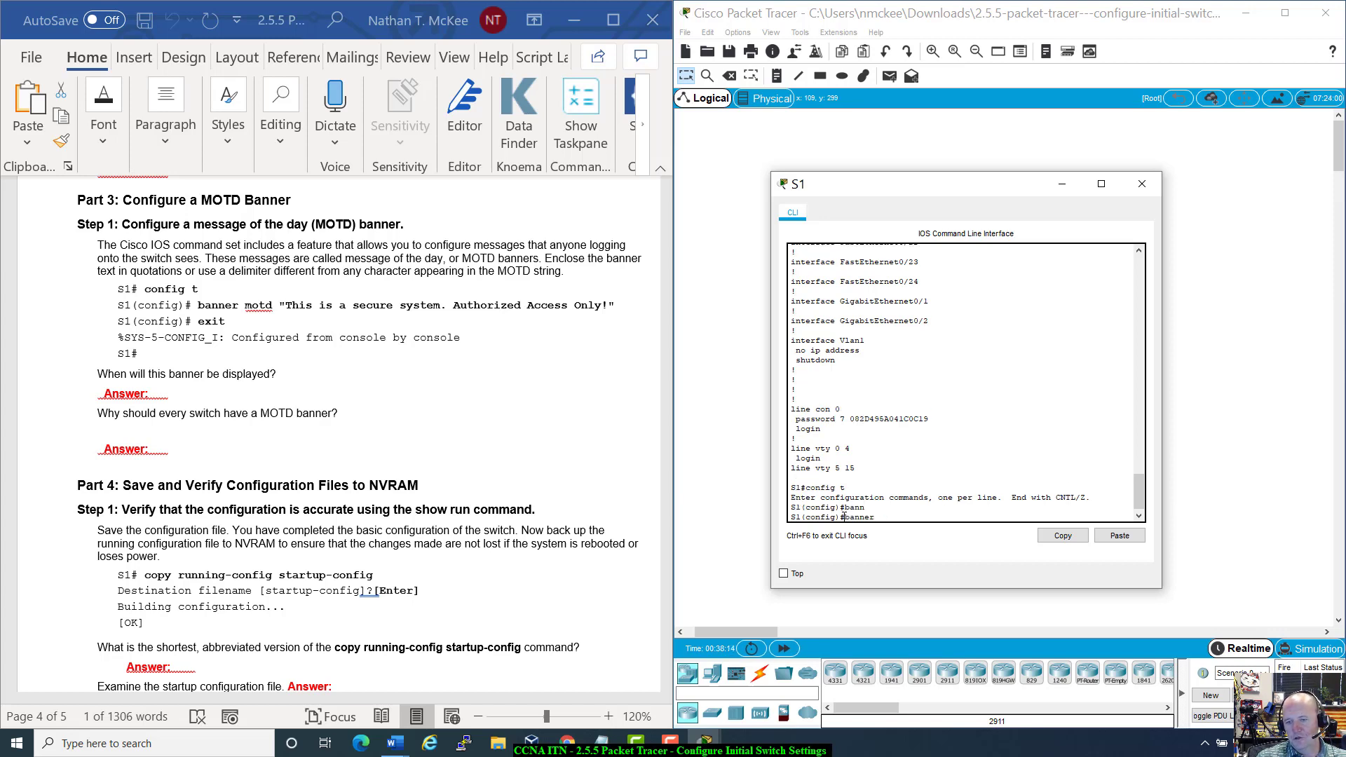
key(BackSpace)
key(BackSpace)
key(BackSpace)
key(BackSpace)
key(BackSpace)
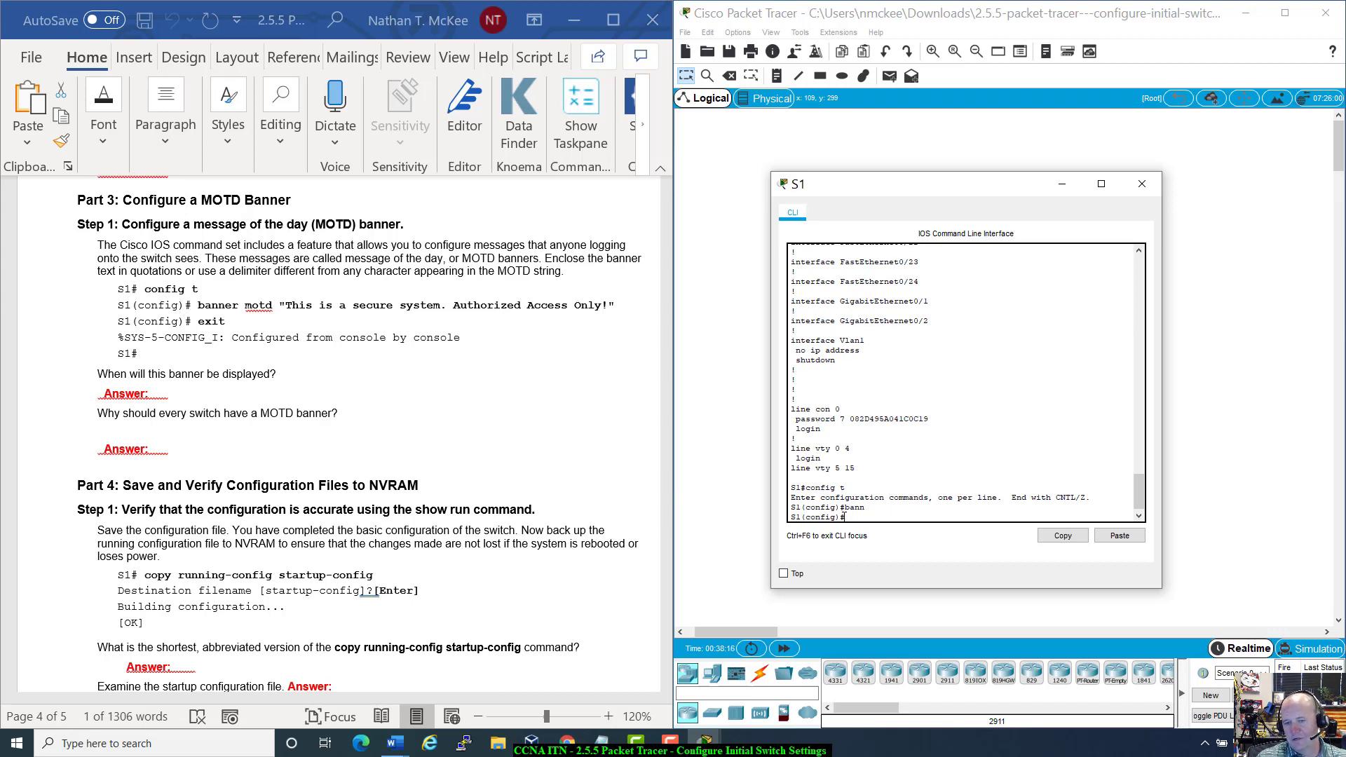
key(BackSpace)
text(nn)
key(Tab)
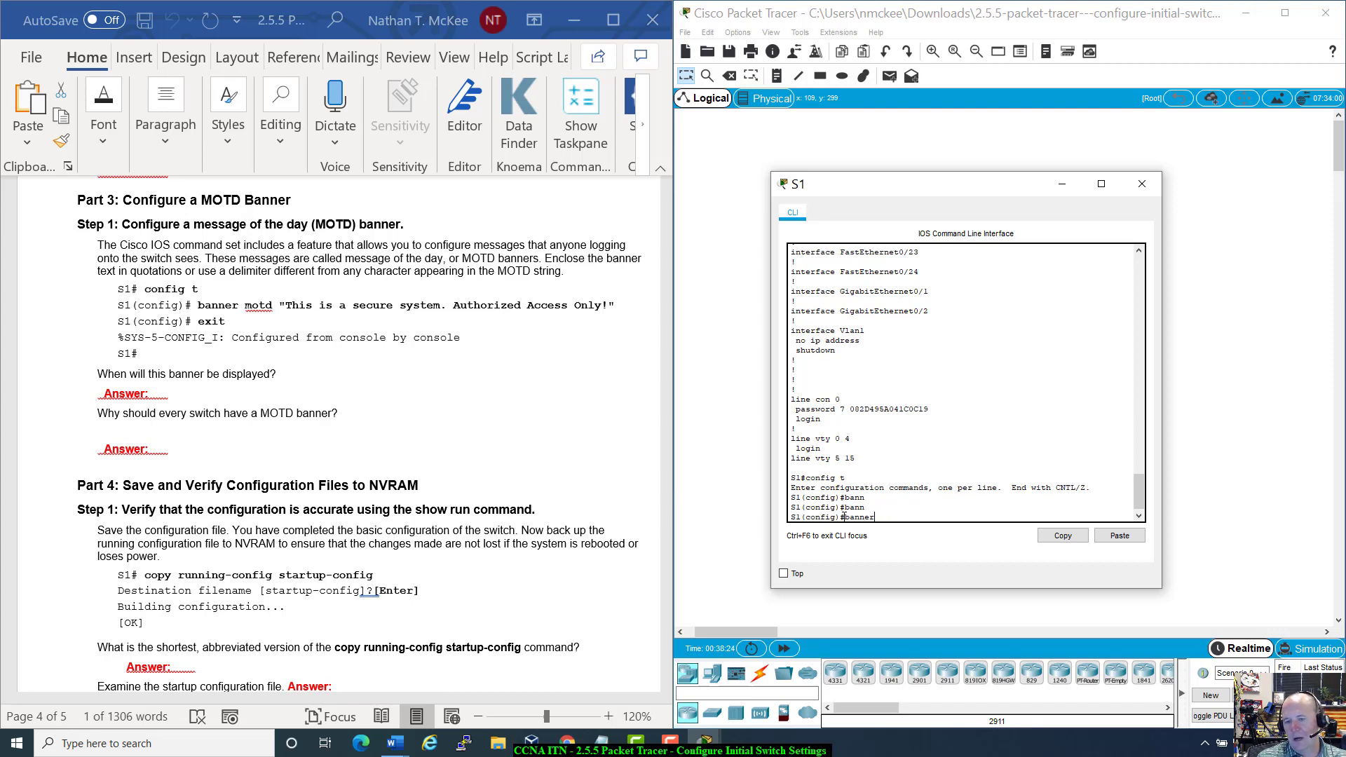
key(BackSpace)
key(BackSpace)
key(Tab)
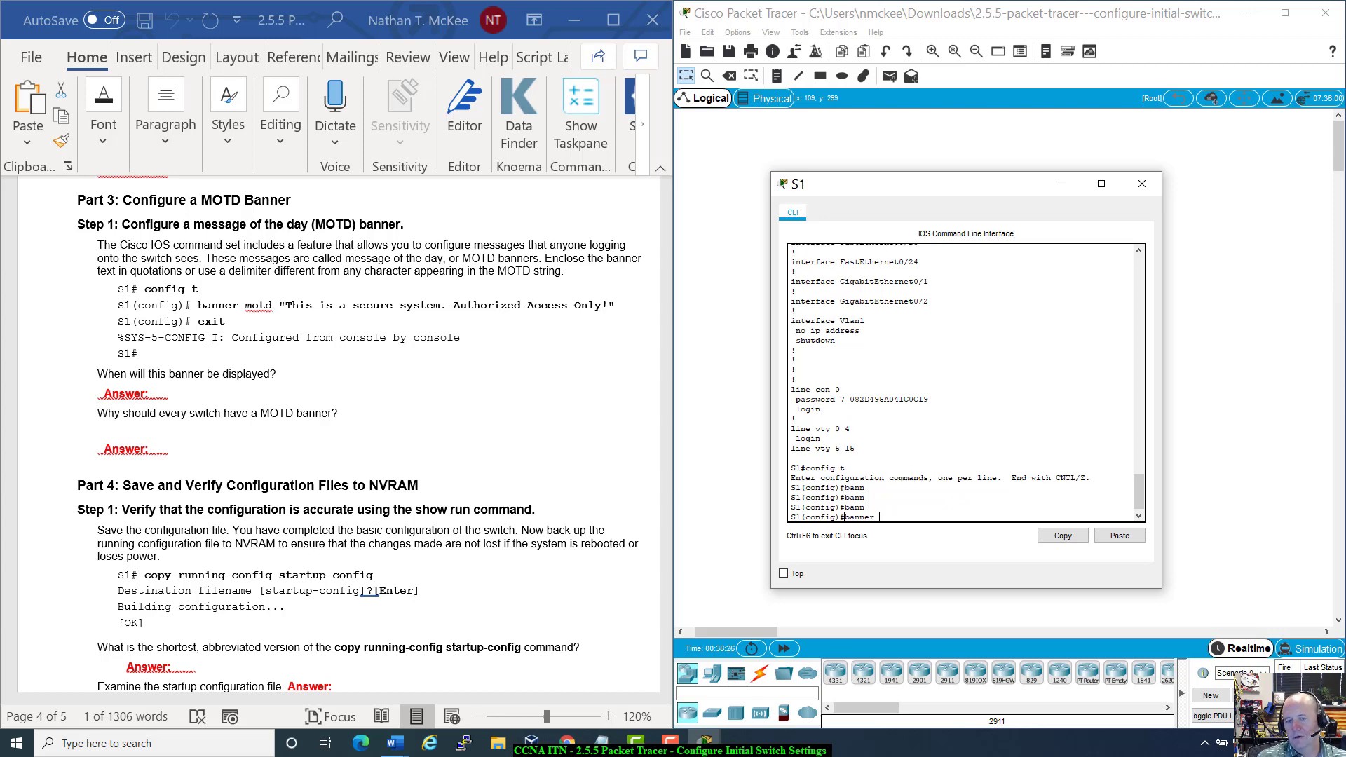
text(mo)
key(Tab)
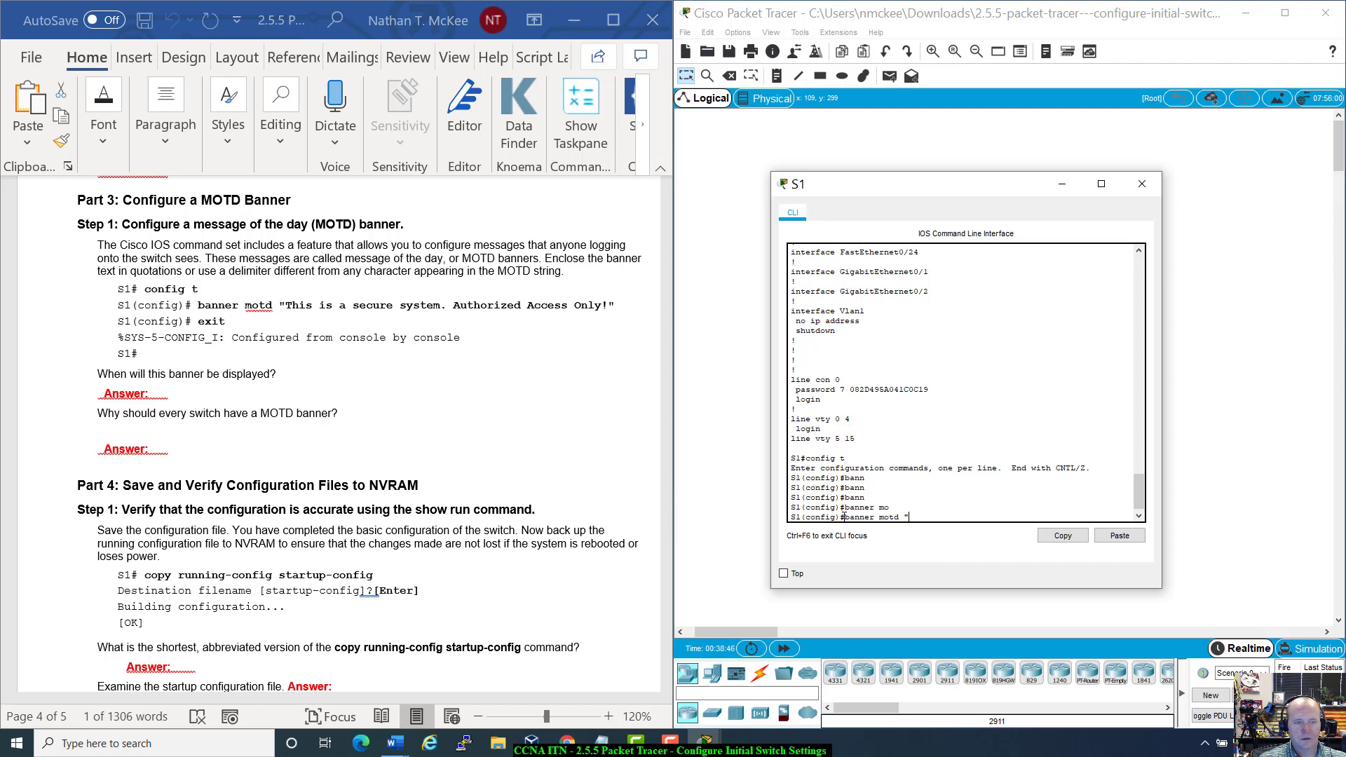
text(This is a)
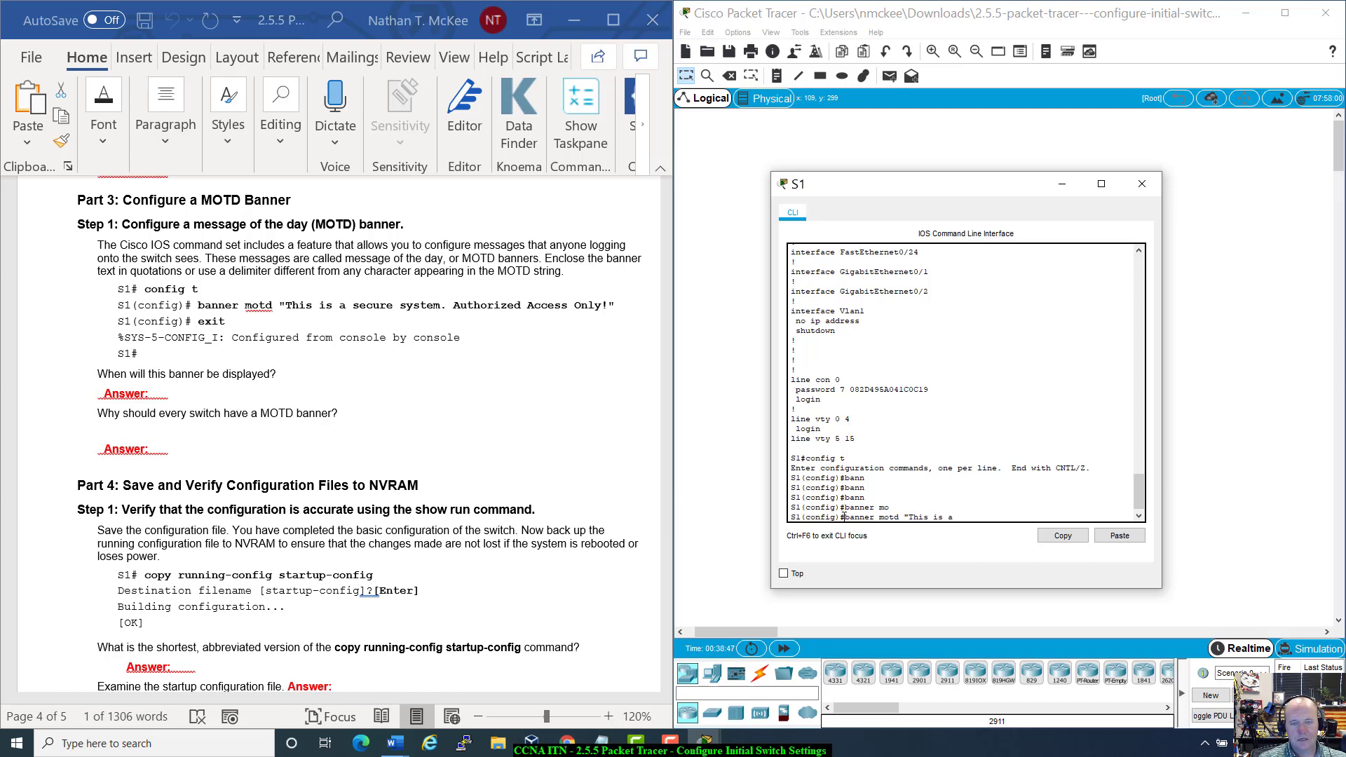
text( securi)
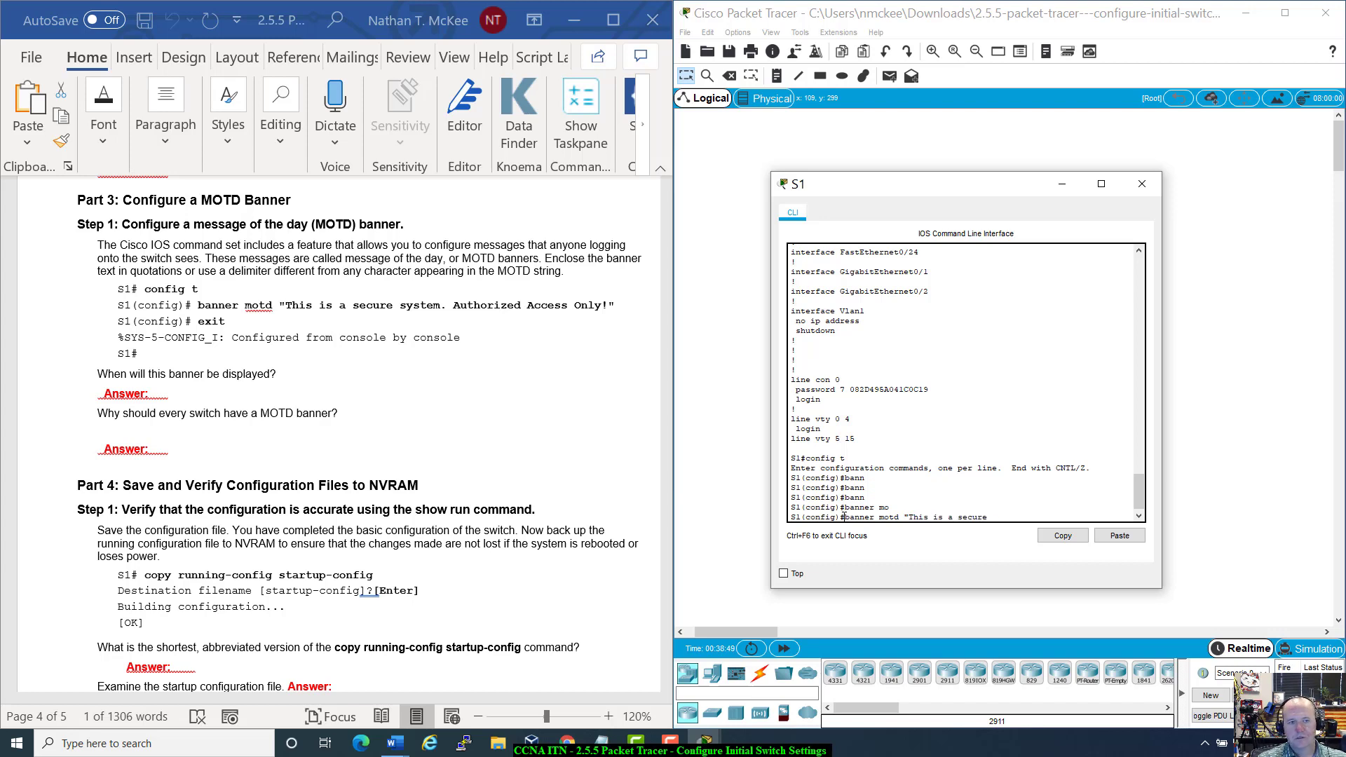
text( system. Au)
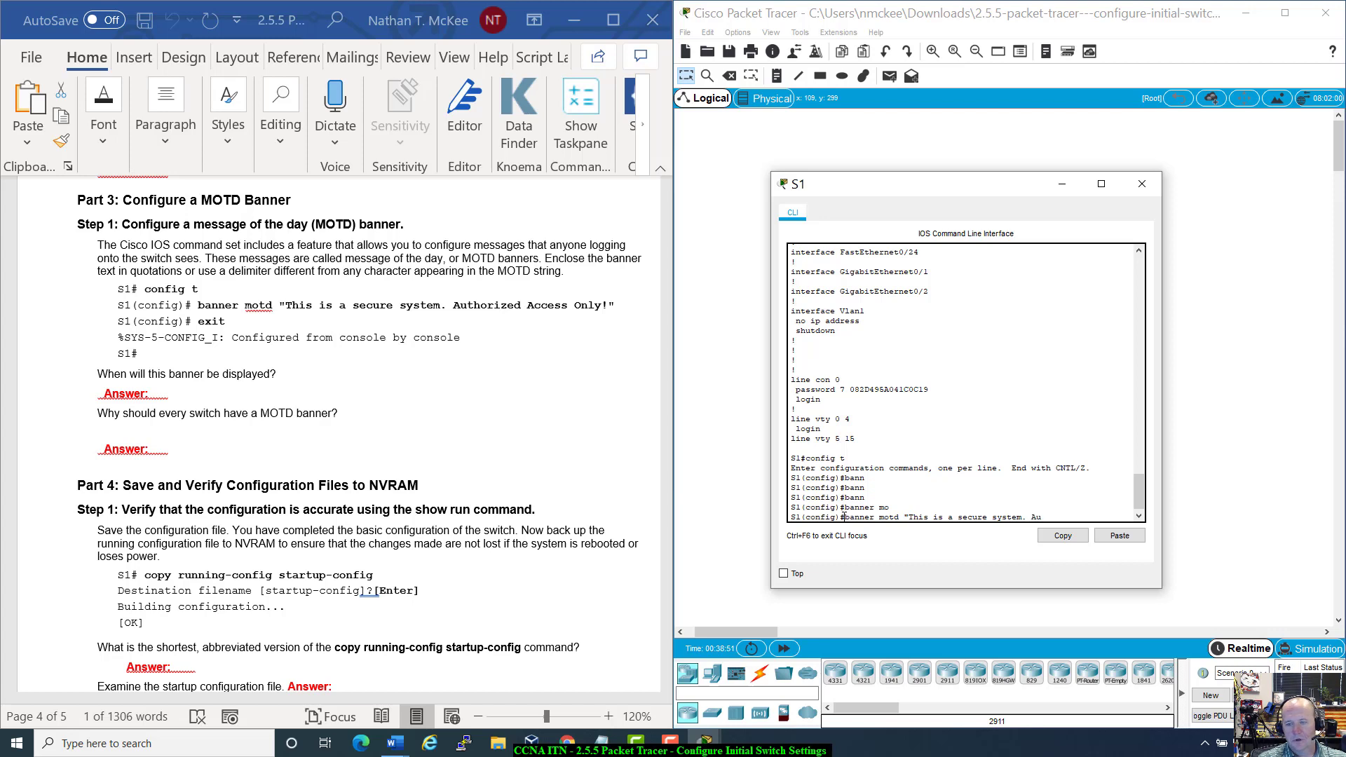
text(thor)
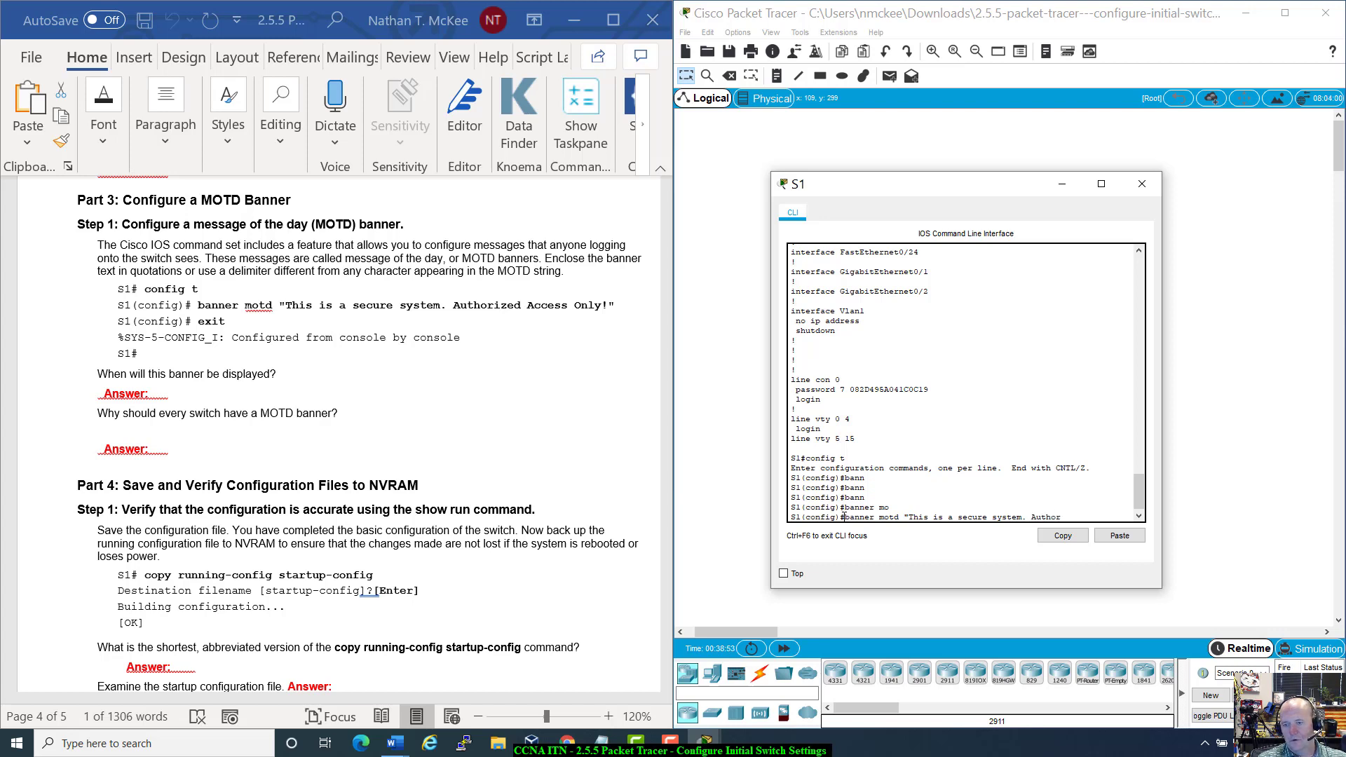
text(ized Access Only!)
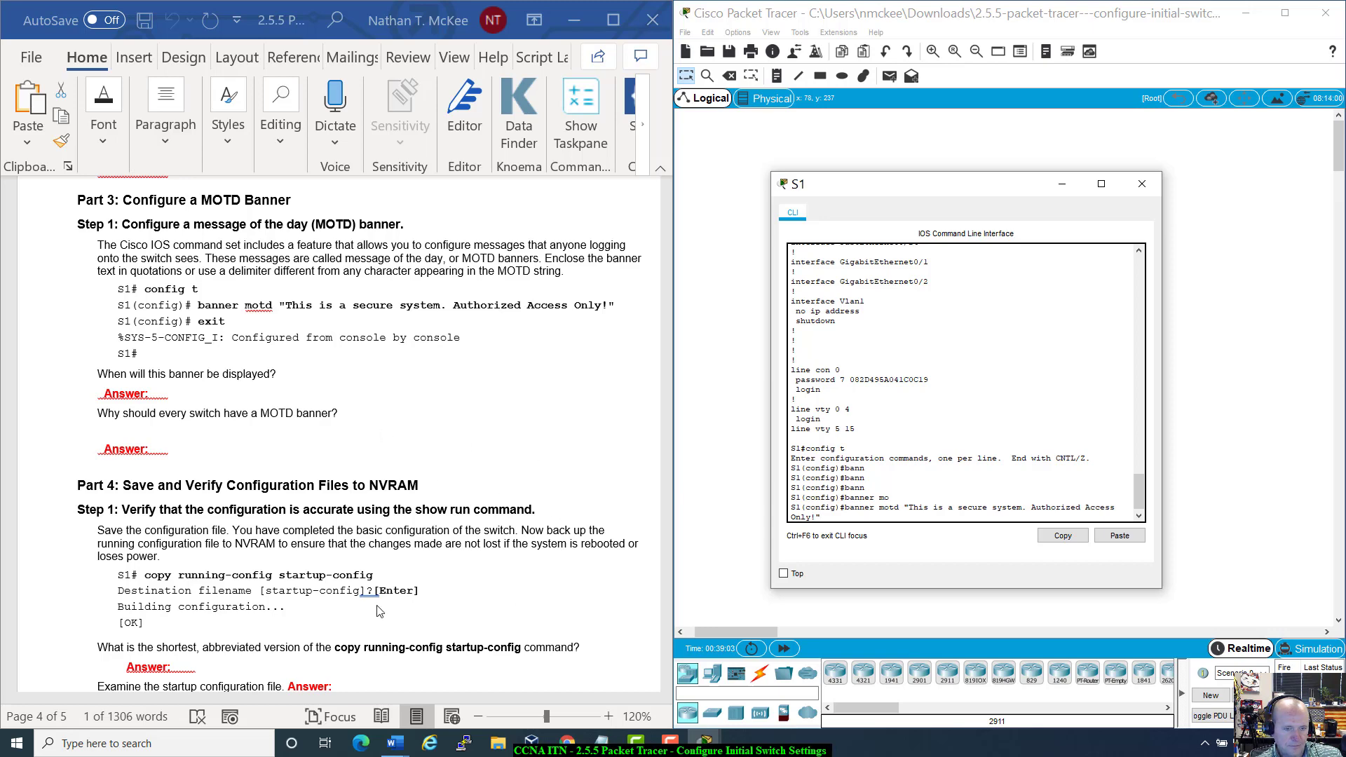
Step: Verify the banner text, apply the MOTD banner command, and exit configuration mode
scroll(315, 546, up, 2)
scroll(352, 550, down, 2)
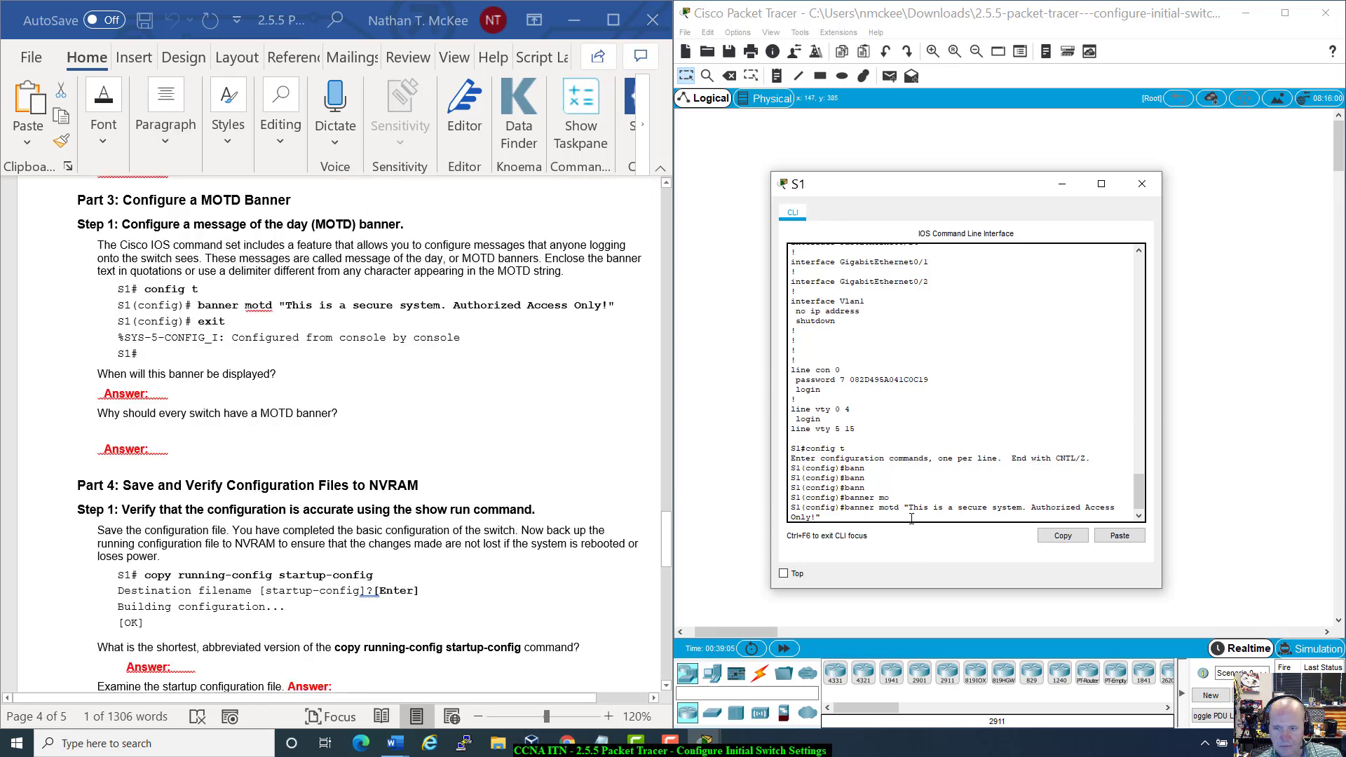
drag(910, 507, 814, 519)
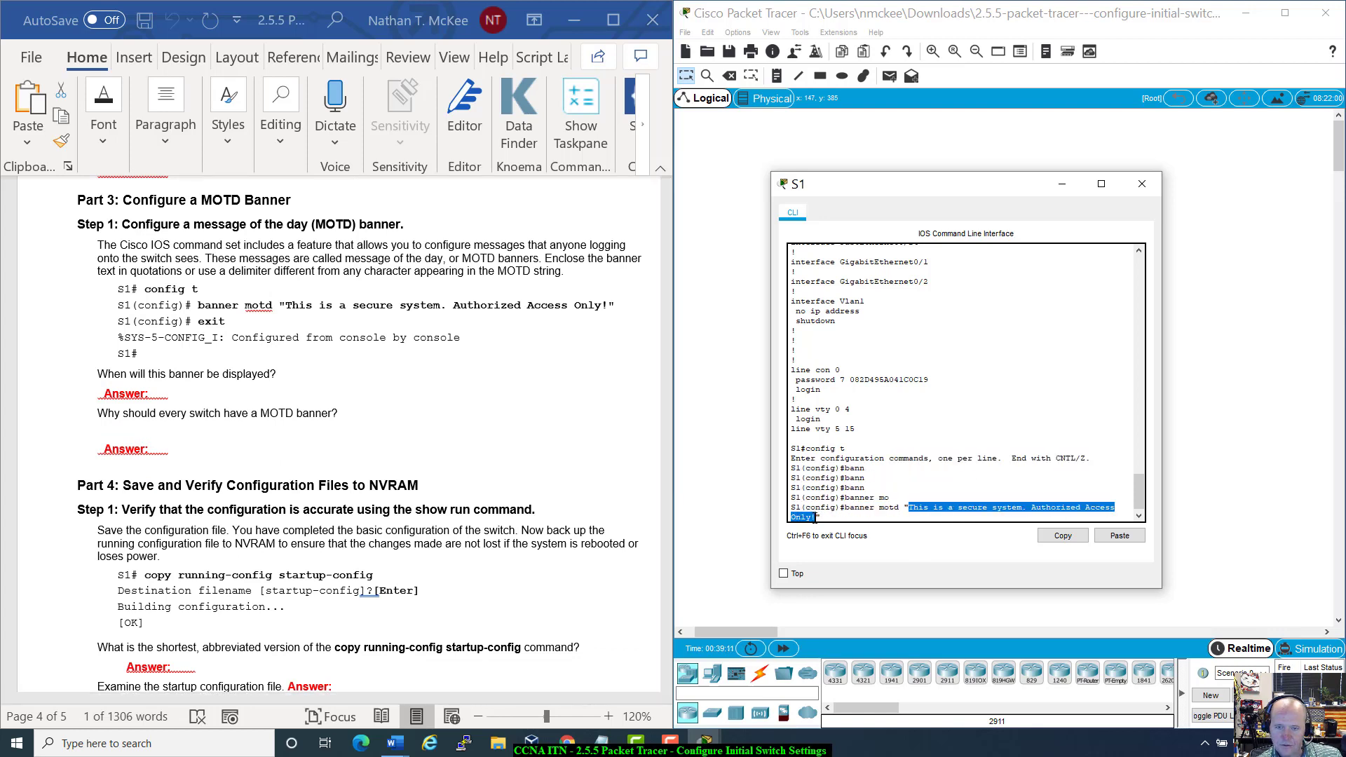
click(830, 518)
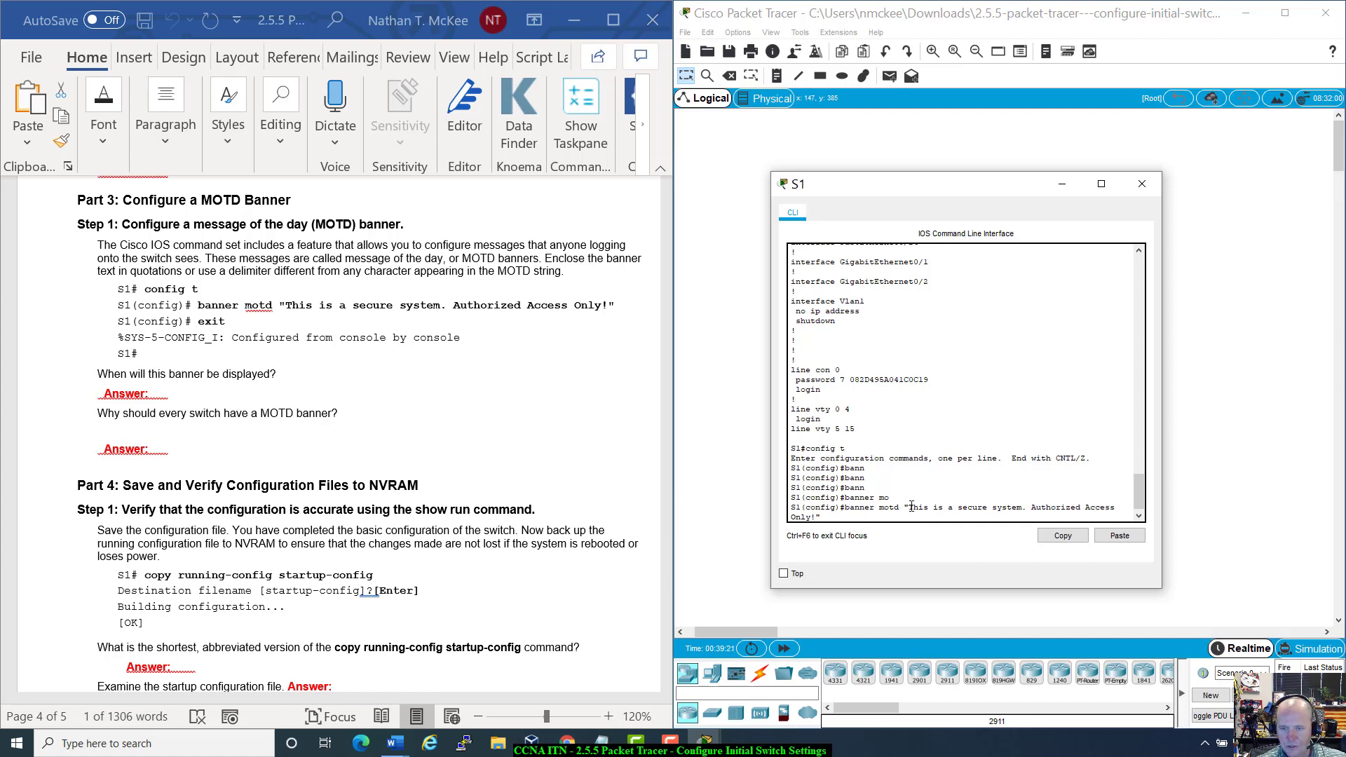
drag(909, 506, 817, 517)
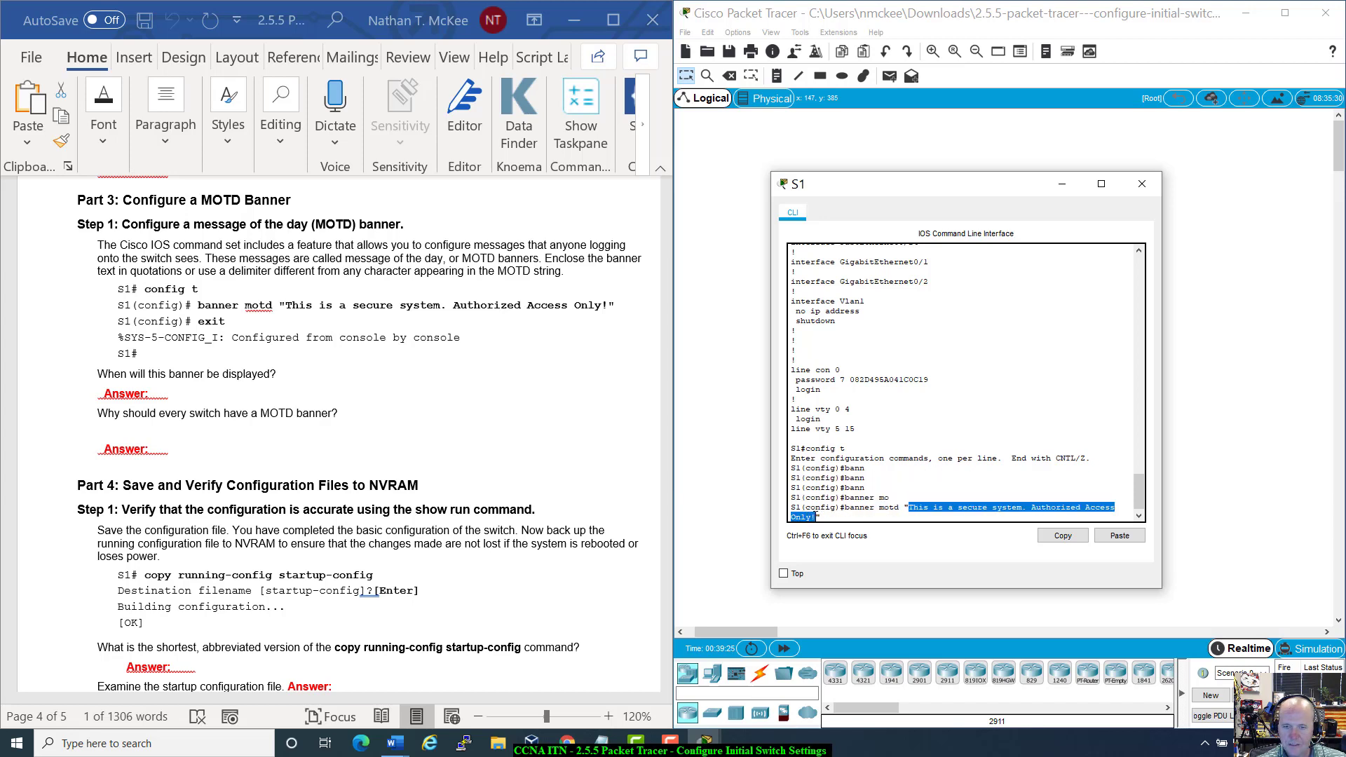
click(842, 518)
key(Return)
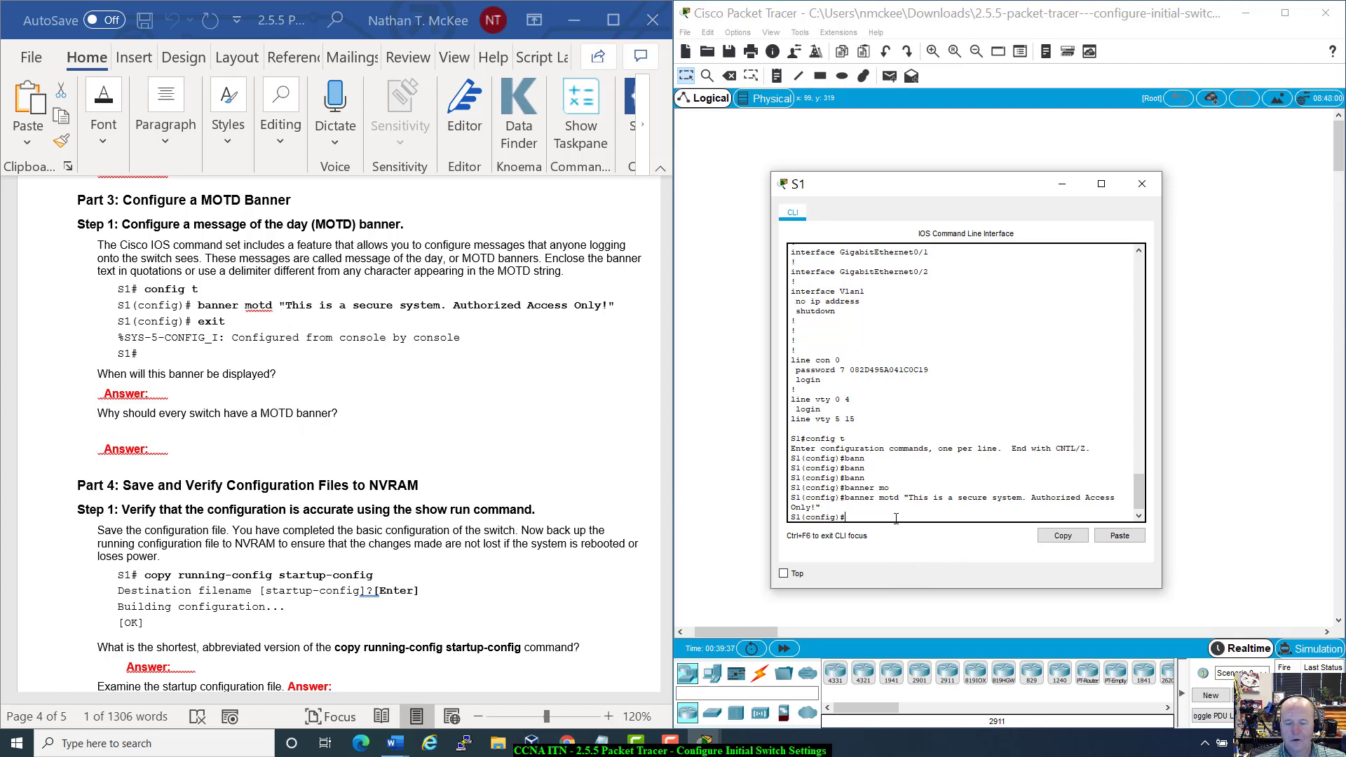
text(t)
key(Return)
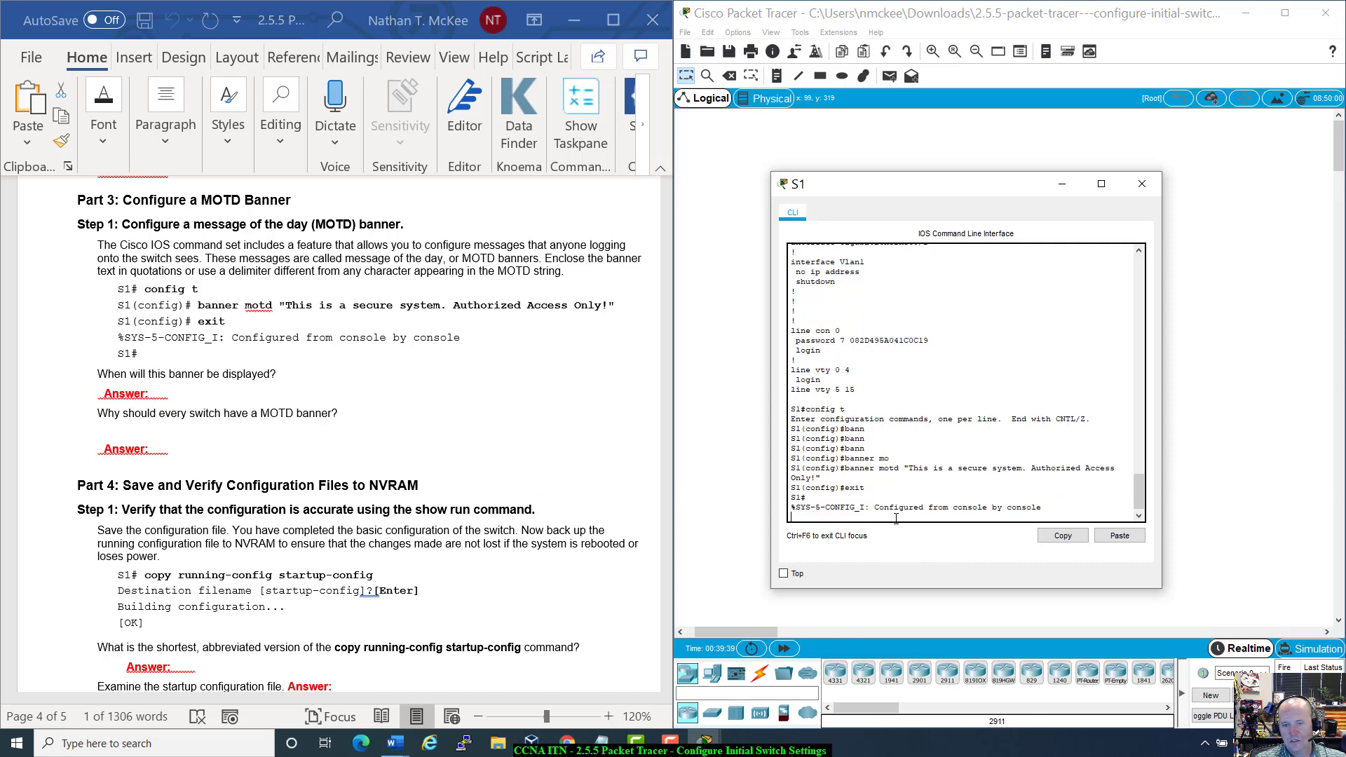
Step: Log out of S1, check the MOTD banner shown at login, and log back in with the console password
text(exit)
key(Return)
key(Return)
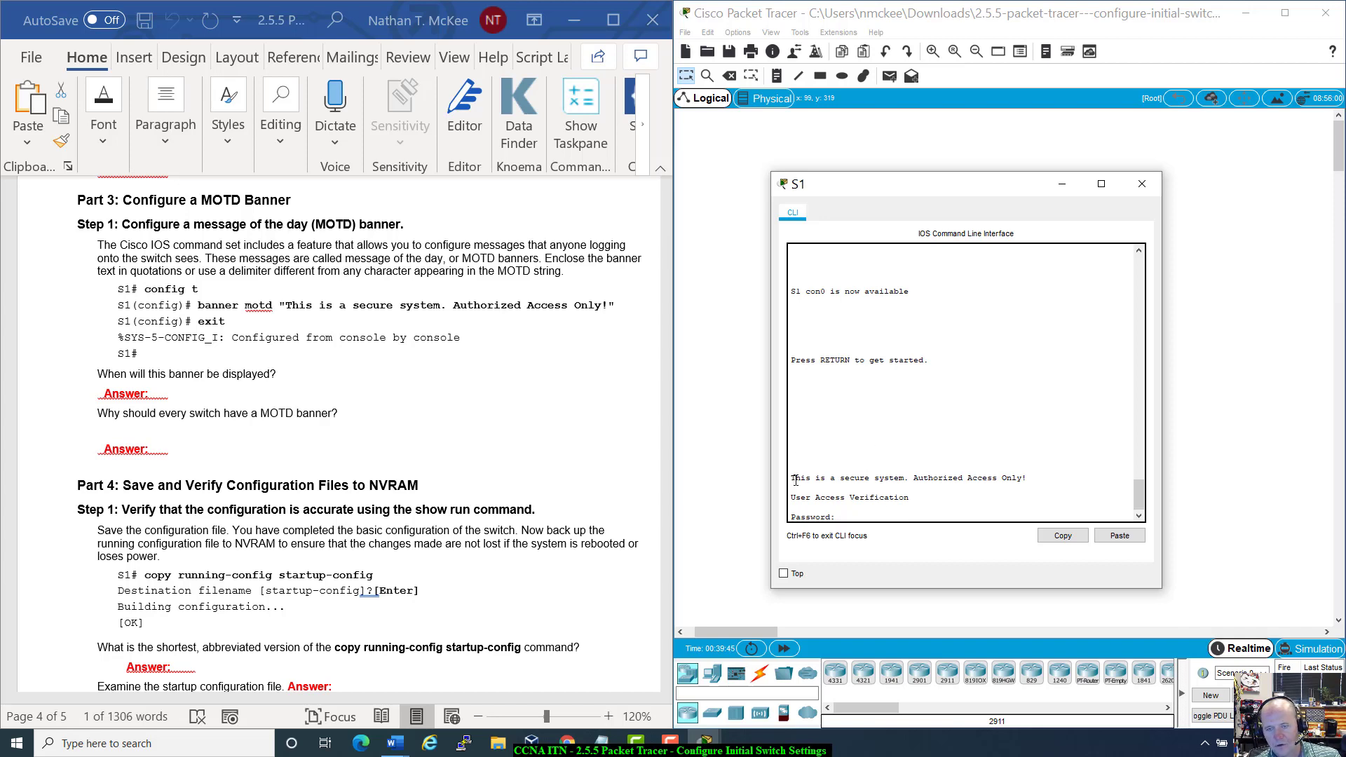
drag(791, 477, 1031, 478)
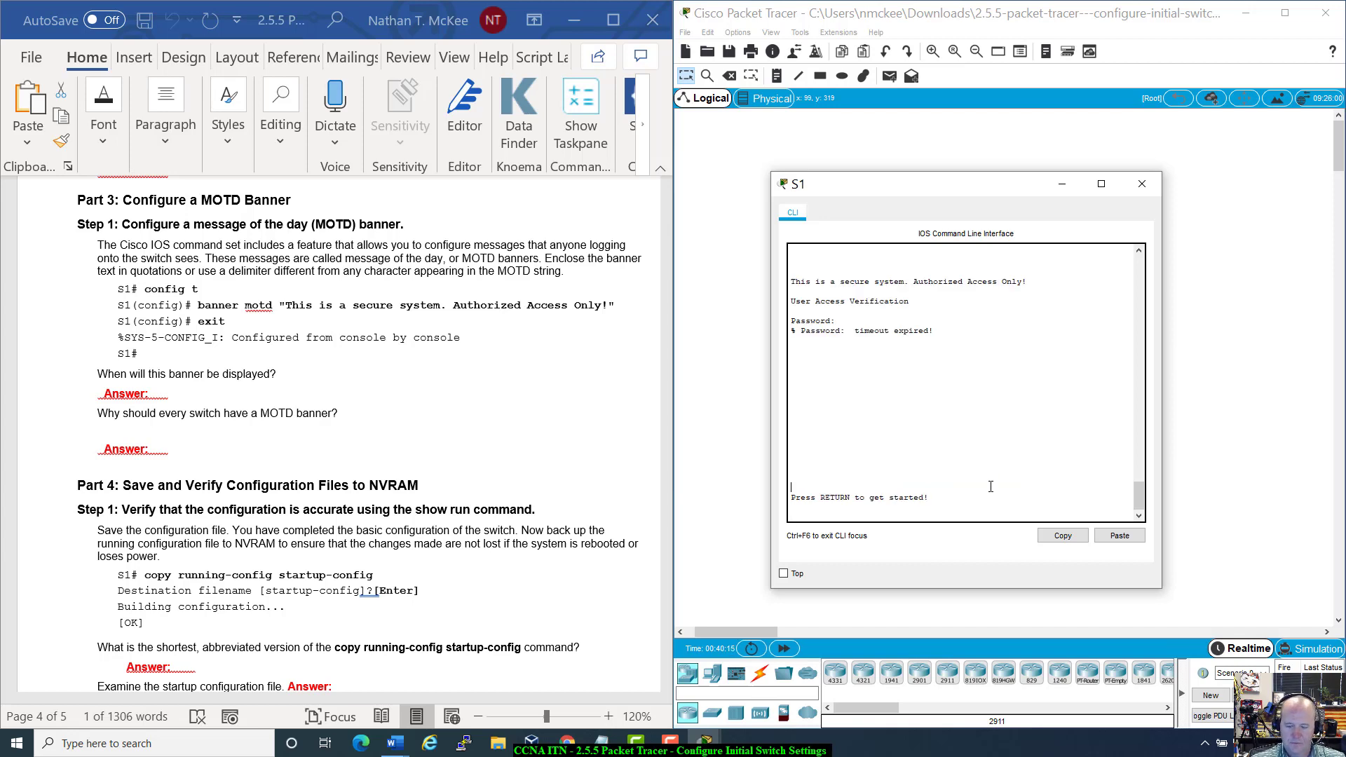
key(Return)
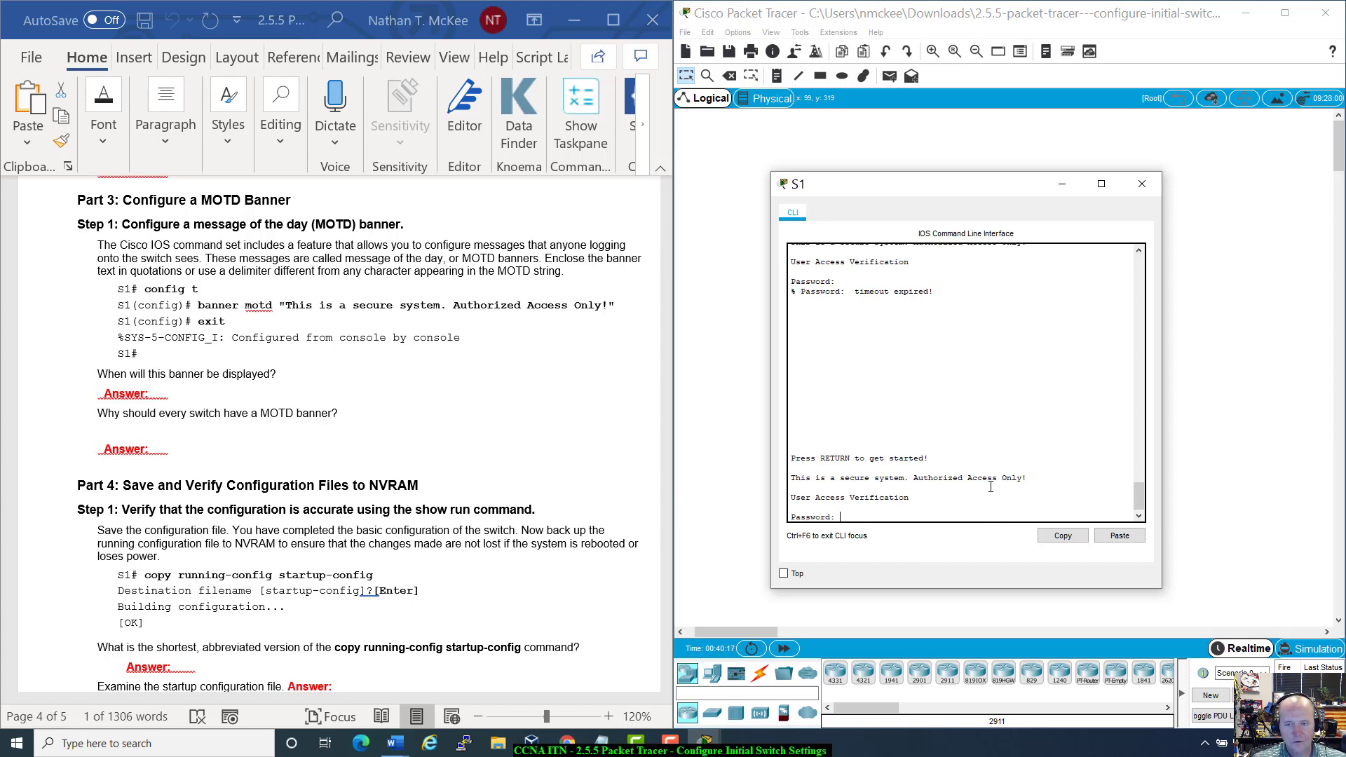
key(Return)
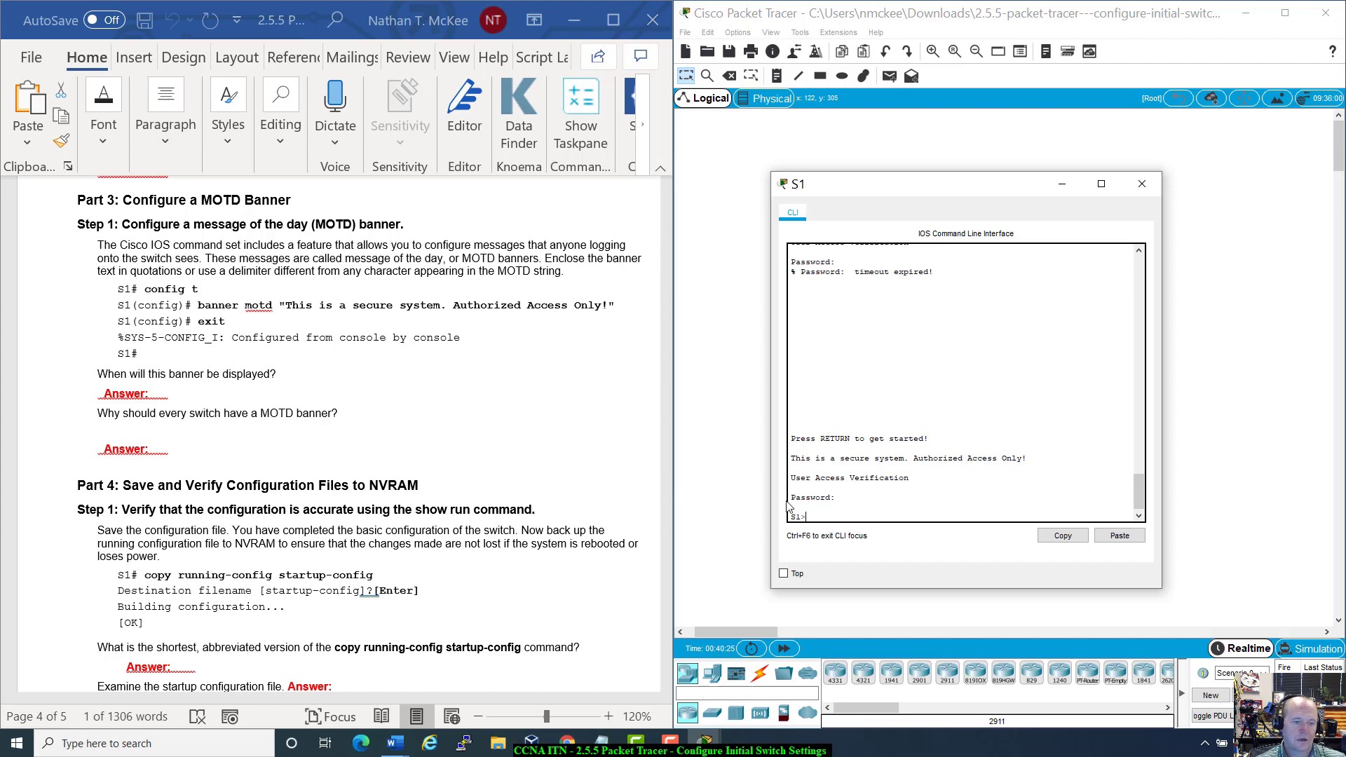
scroll(474, 457, down, 2)
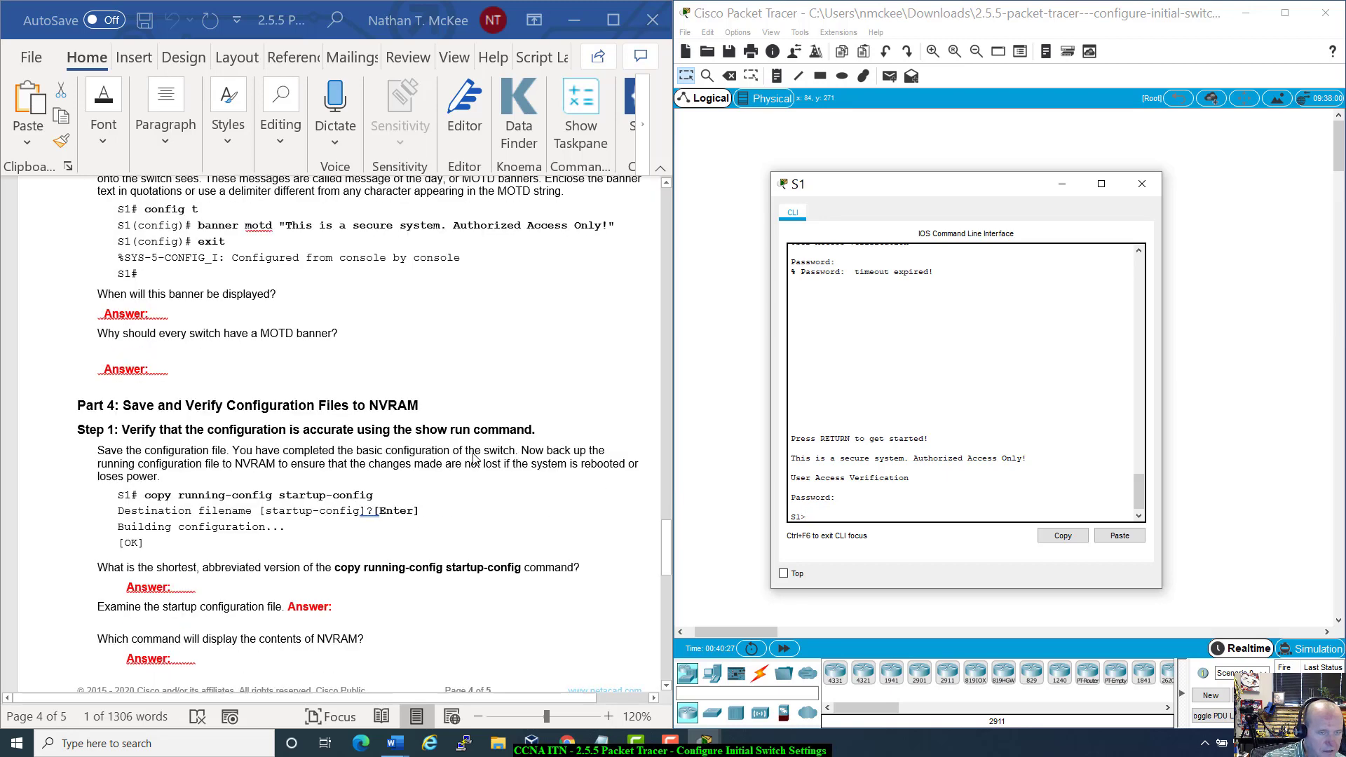
Step: Try completing copy running-config at the S1> prompt, then erase the unfinished command
scroll(474, 457, down, 5)
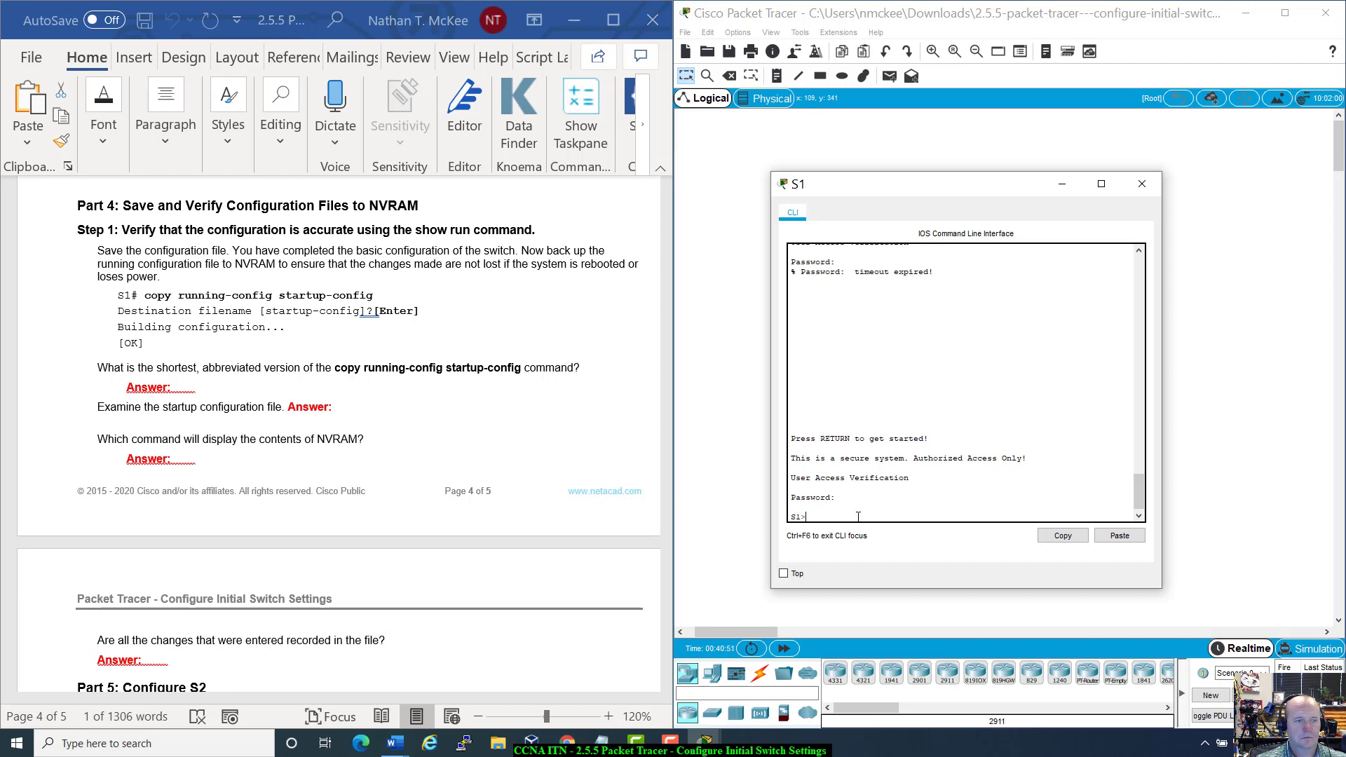
text(copy)
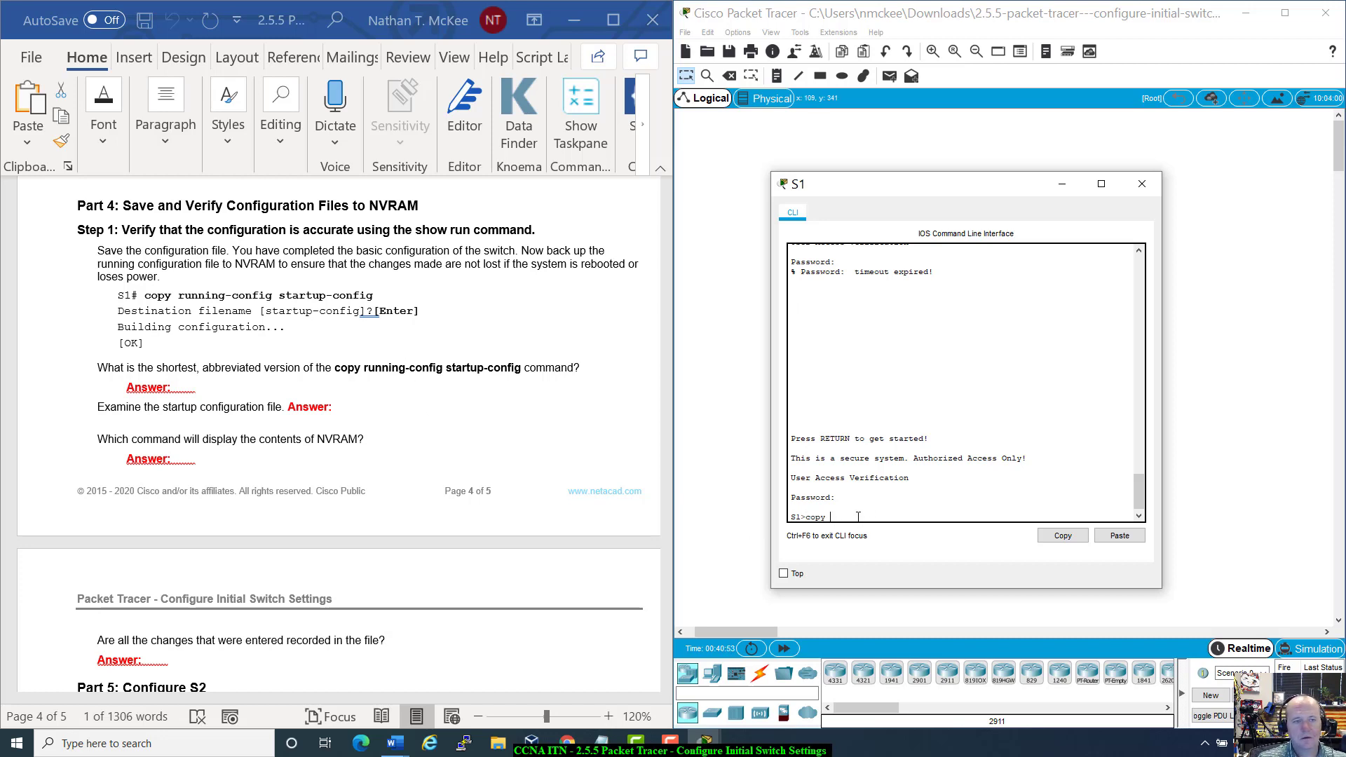
text( running)
key(Tab)
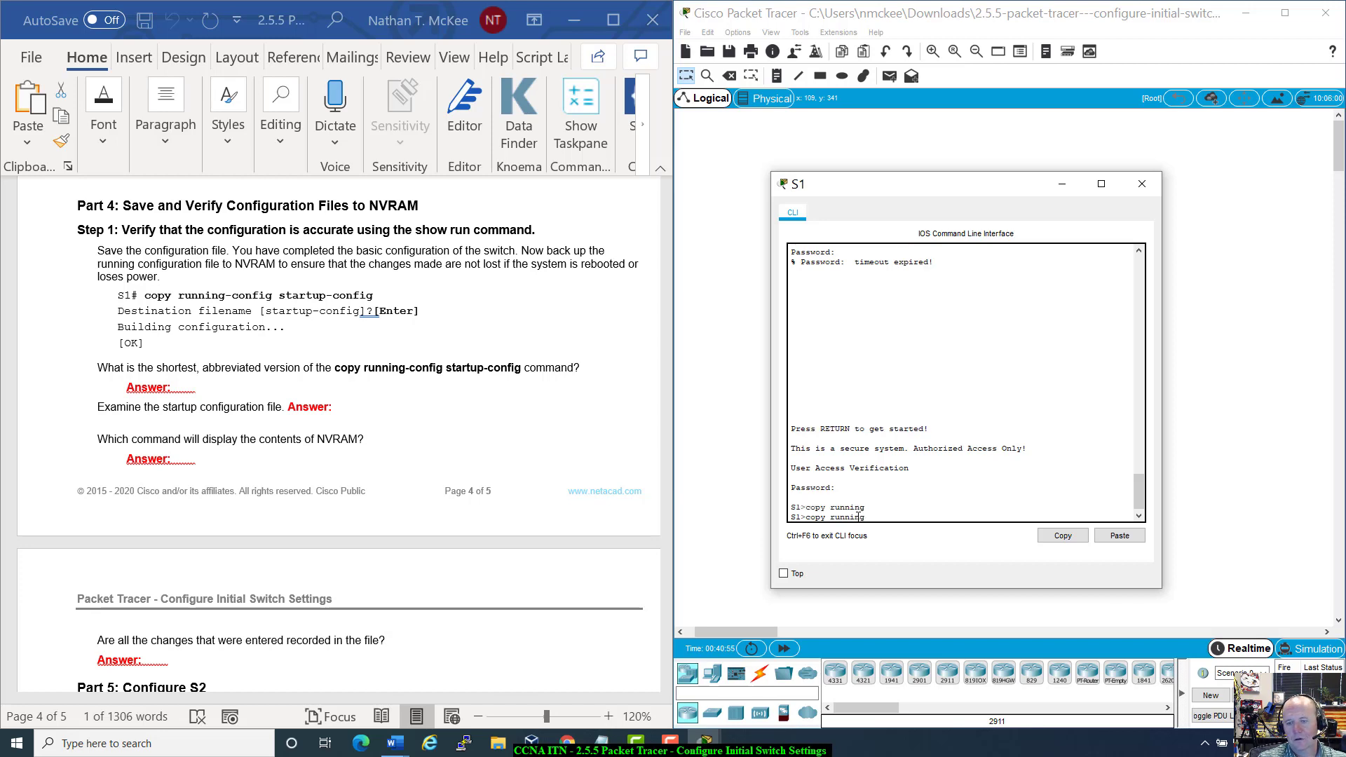
text(-)
key(Tab)
text(c)
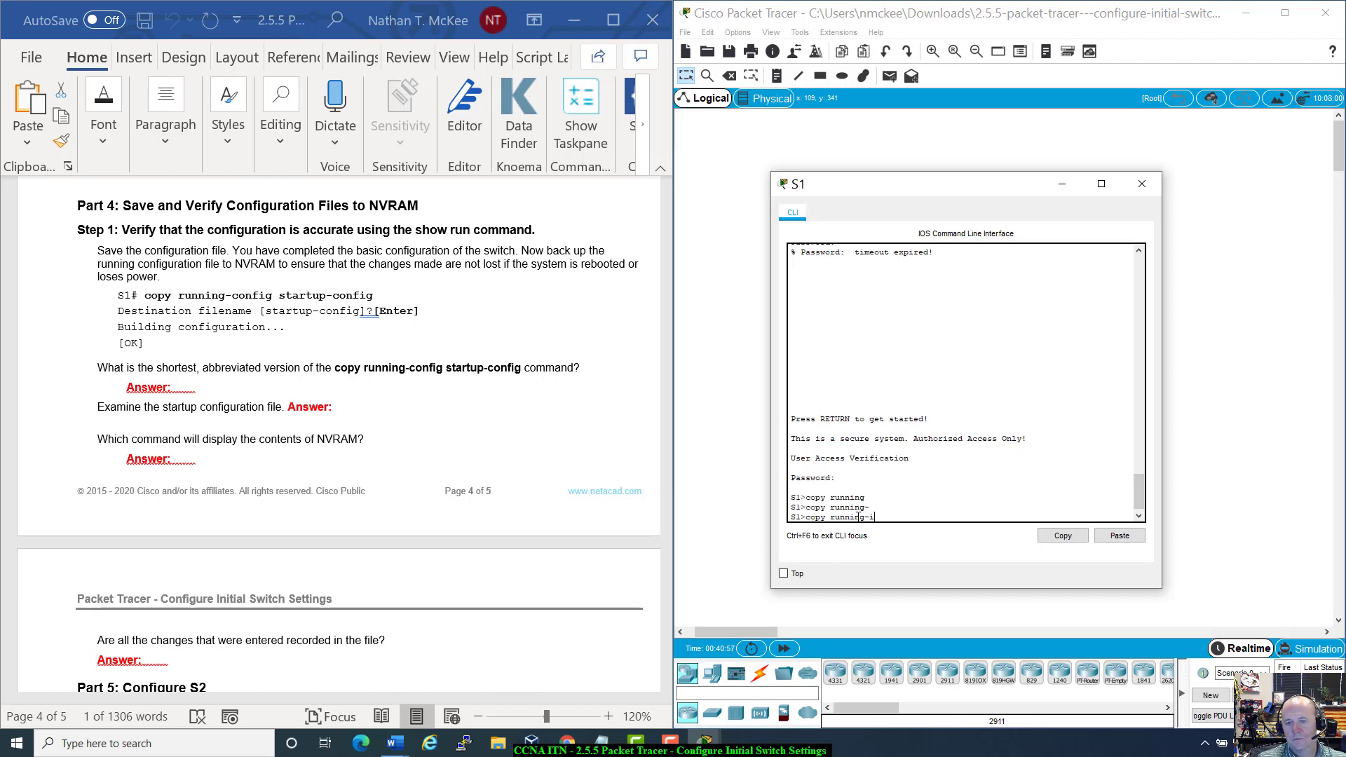
text(on)
key(Tab)
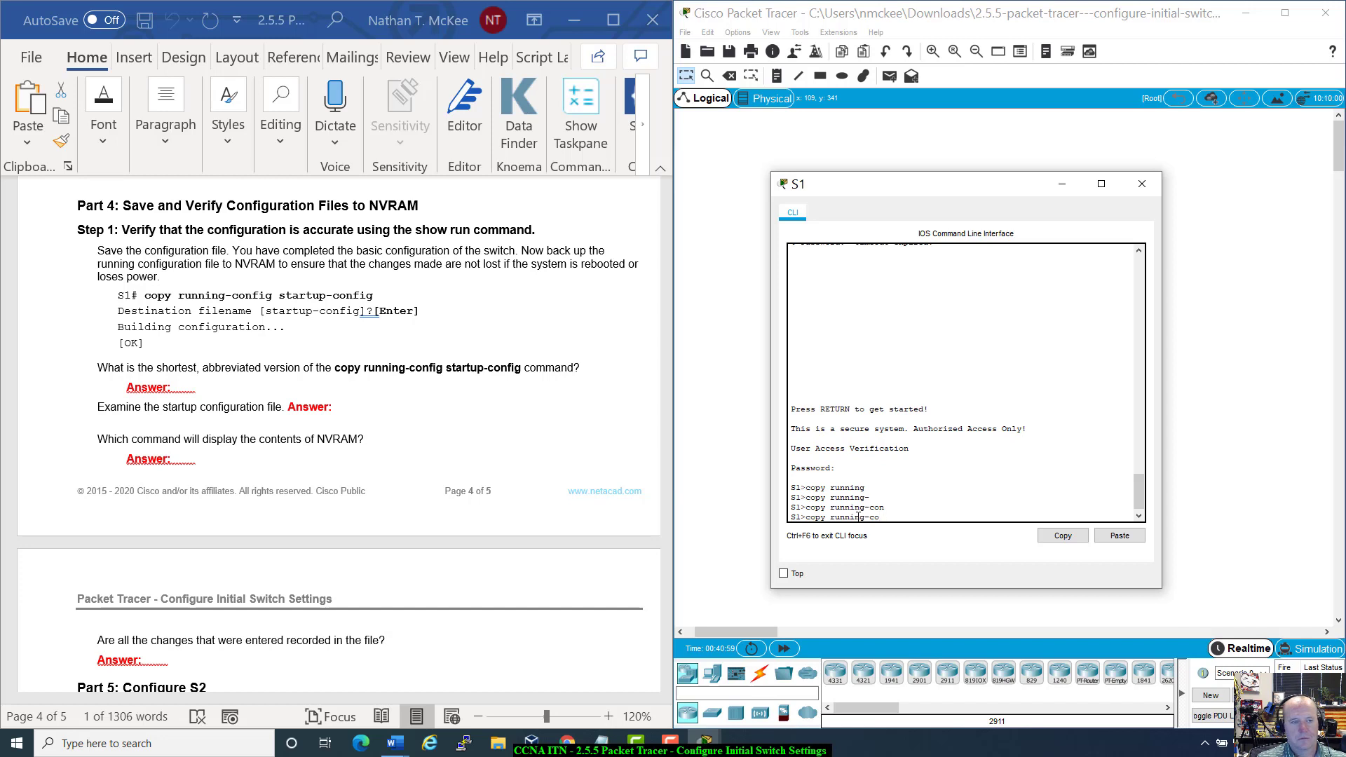
key(BackSpace)
key(BackSpace)
key(BackSpace)
key(BackSpace)
key(BackSpace)
key(BackSpace)
key(BackSpace)
key(BackSpace)
key(BackSpace)
key(BackSpace)
key(BackSpace)
key(BackSpace)
key(BackSpace)
key(BackSpace)
key(BackSpace)
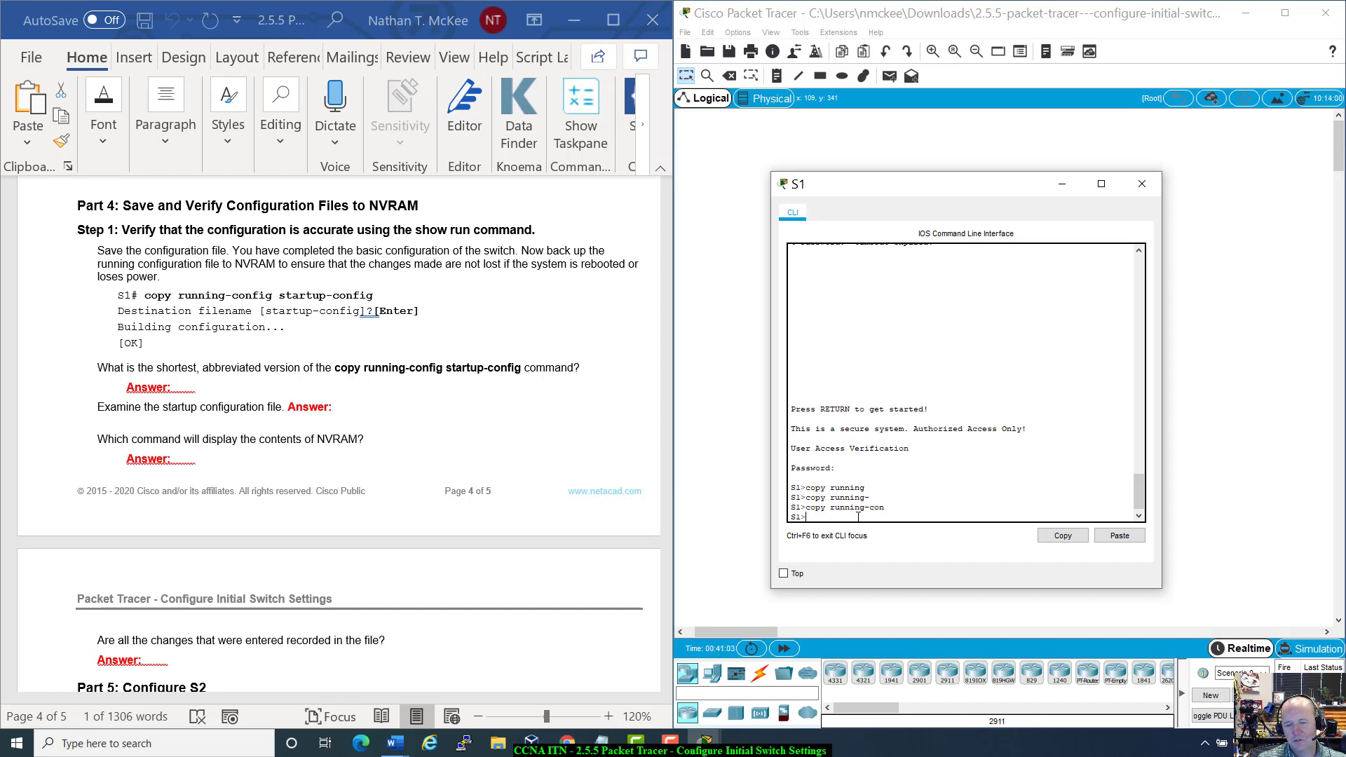
Step: Run enable and submit the enable password until the S1# prompt appears
text(enable)
key(Return)
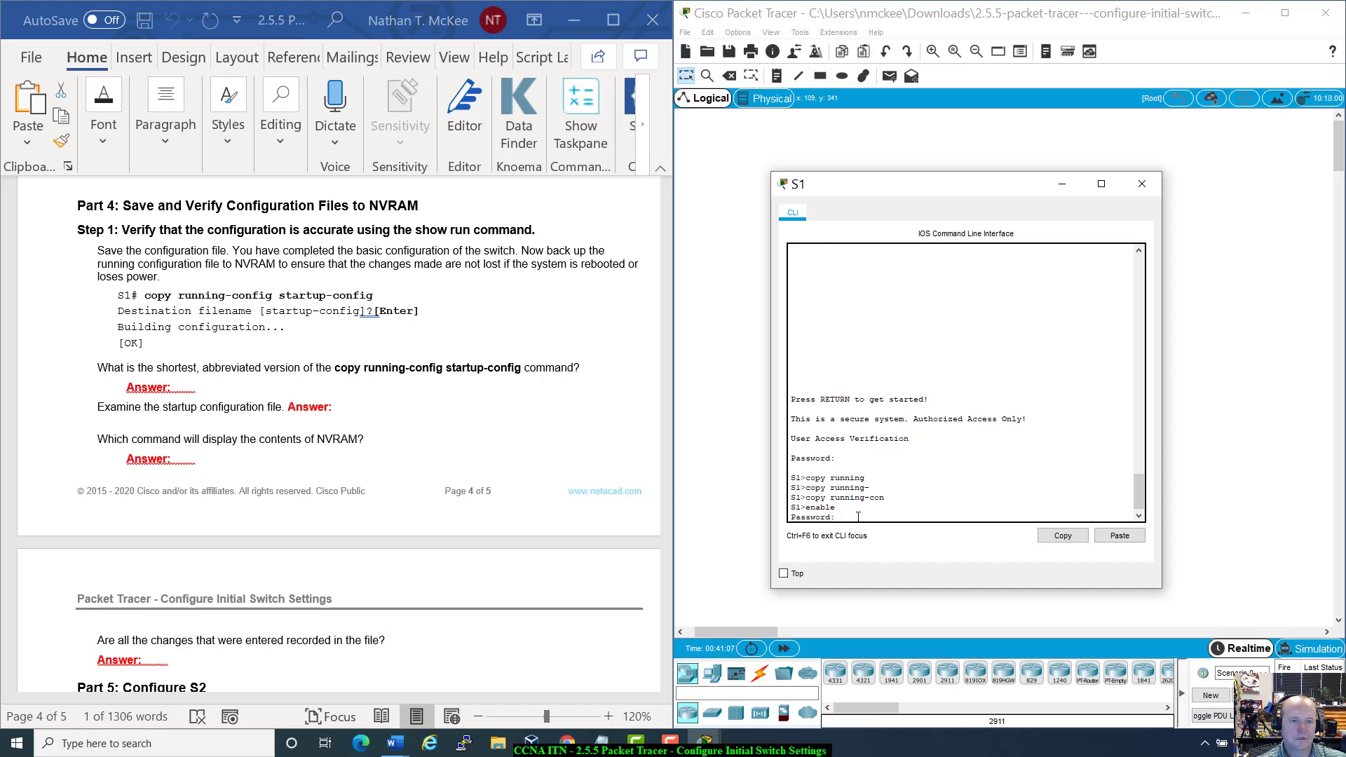
scroll(205, 406, up, 12)
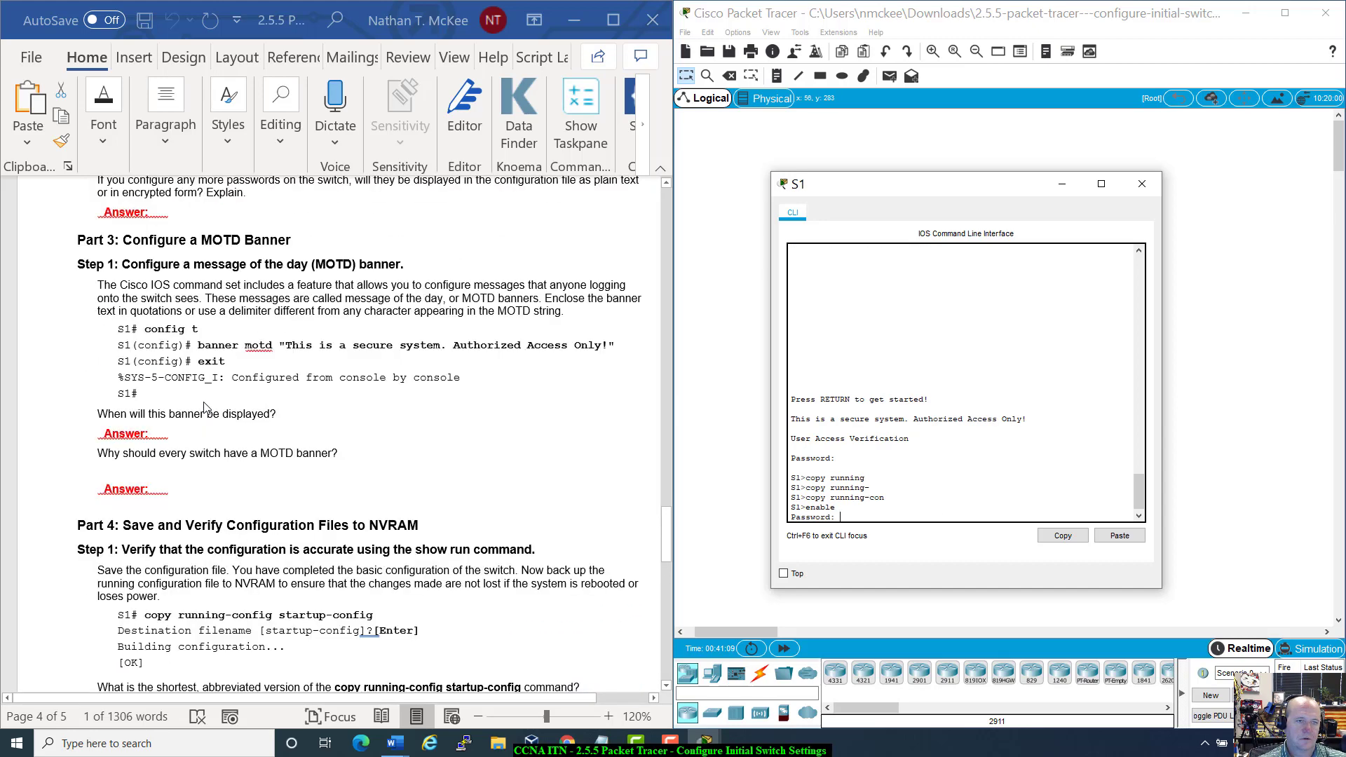
scroll(205, 407, up, 10)
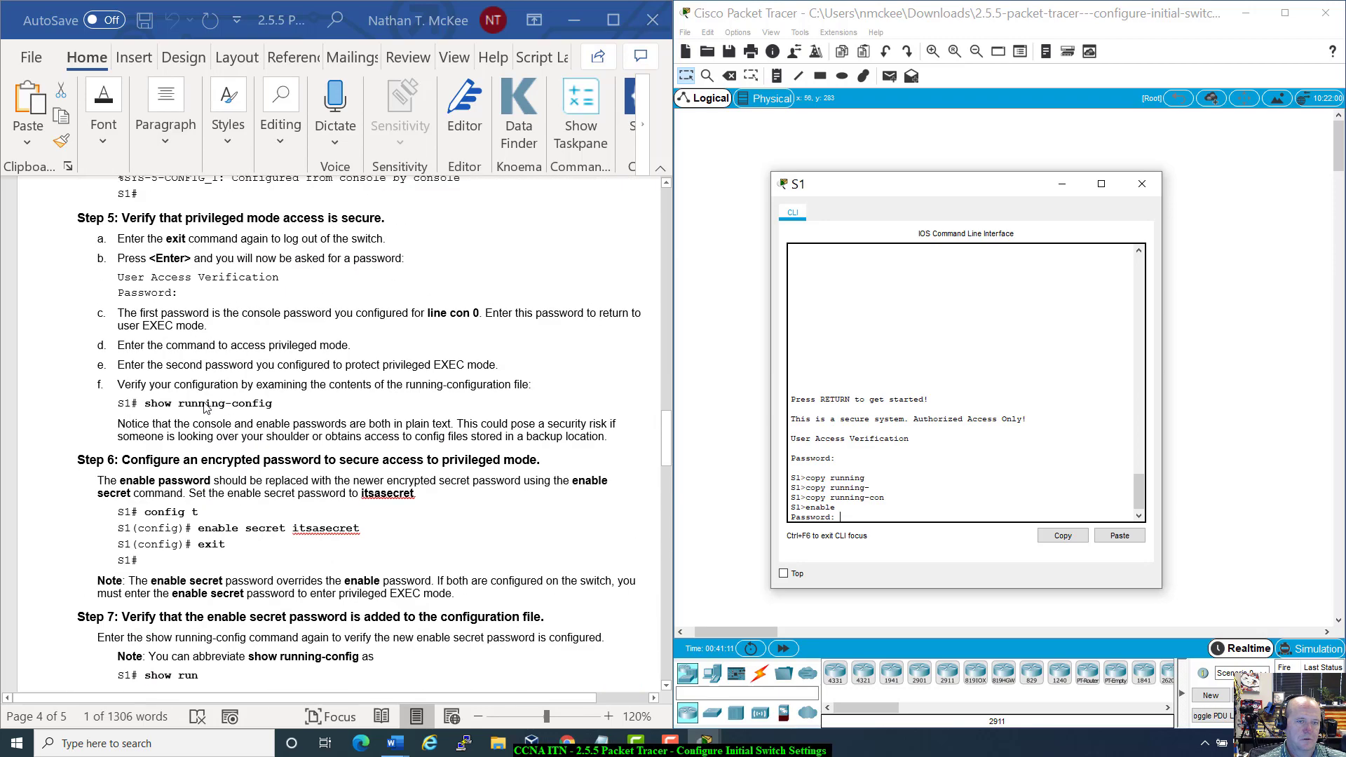
scroll(205, 407, up, 5)
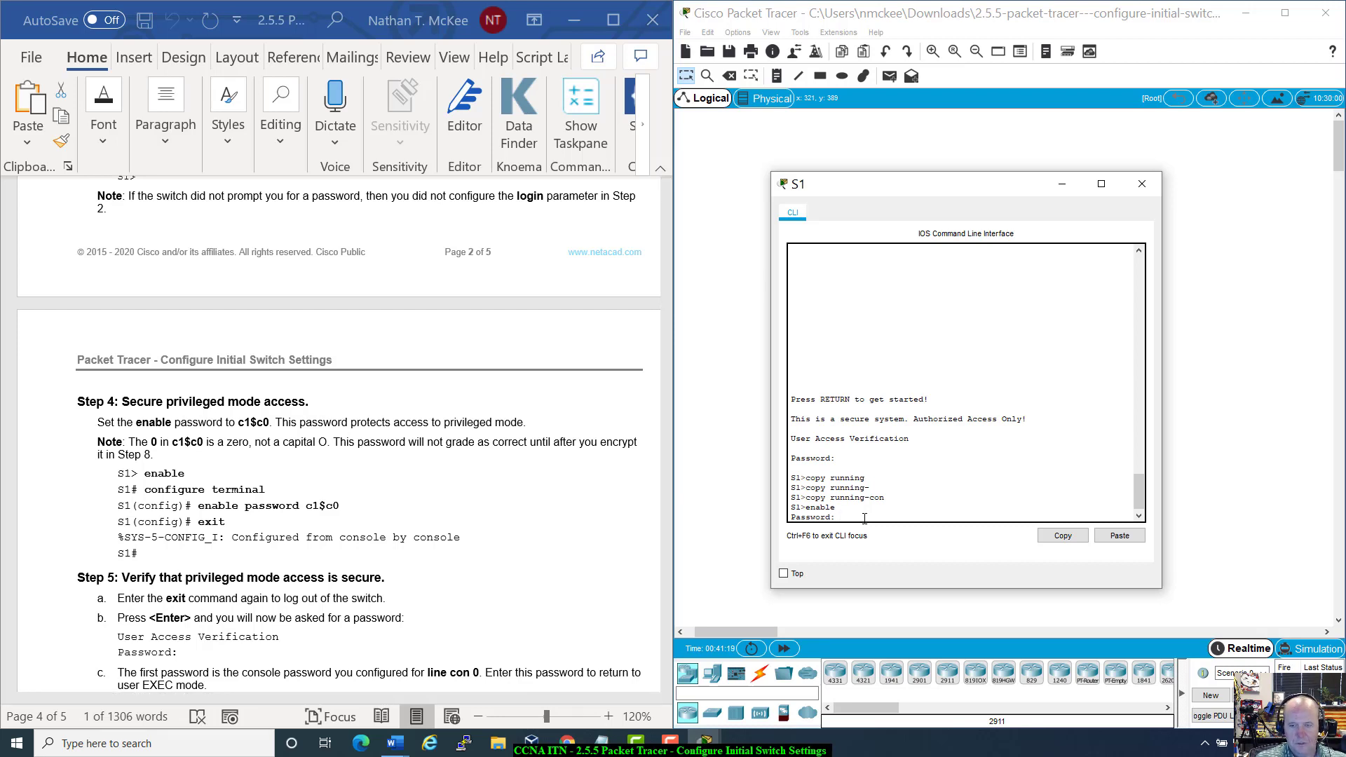
key(Return)
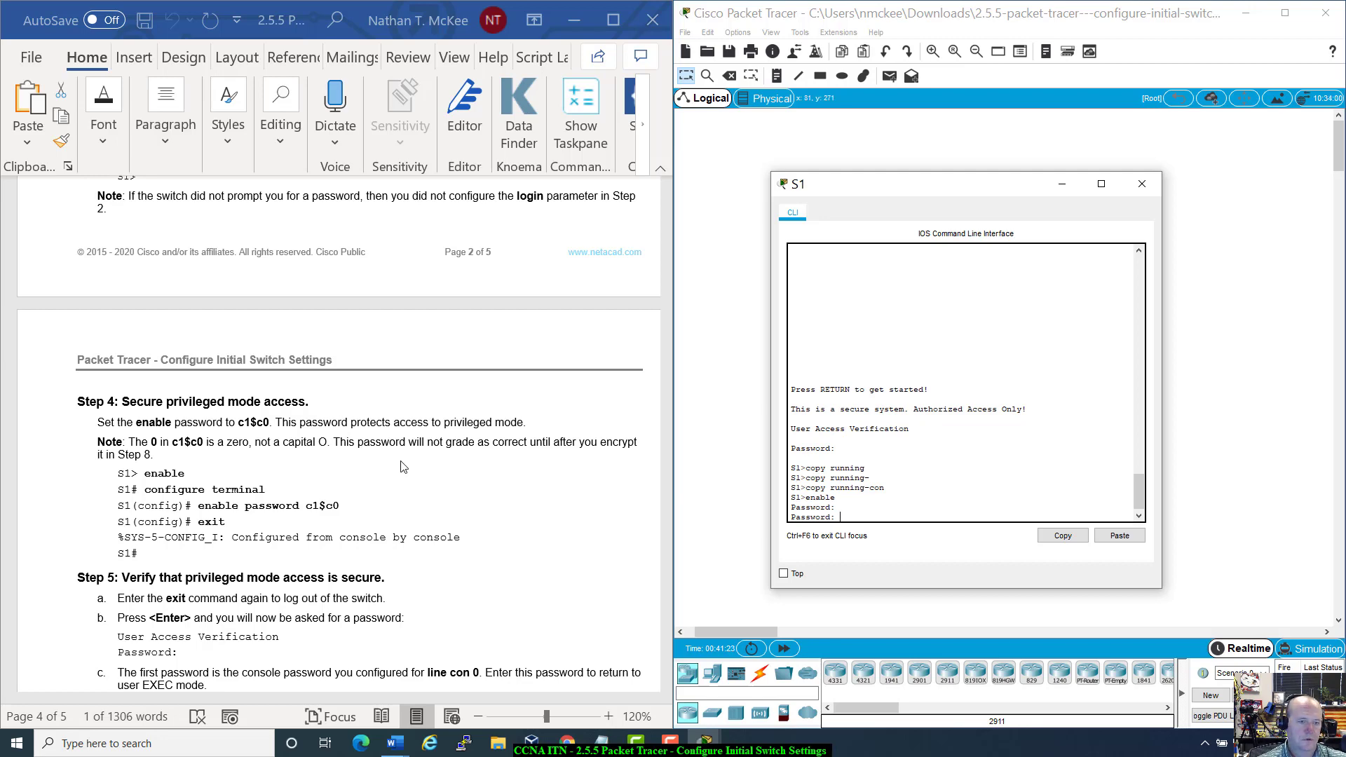
scroll(403, 467, down, 5)
scroll(402, 467, down, 2)
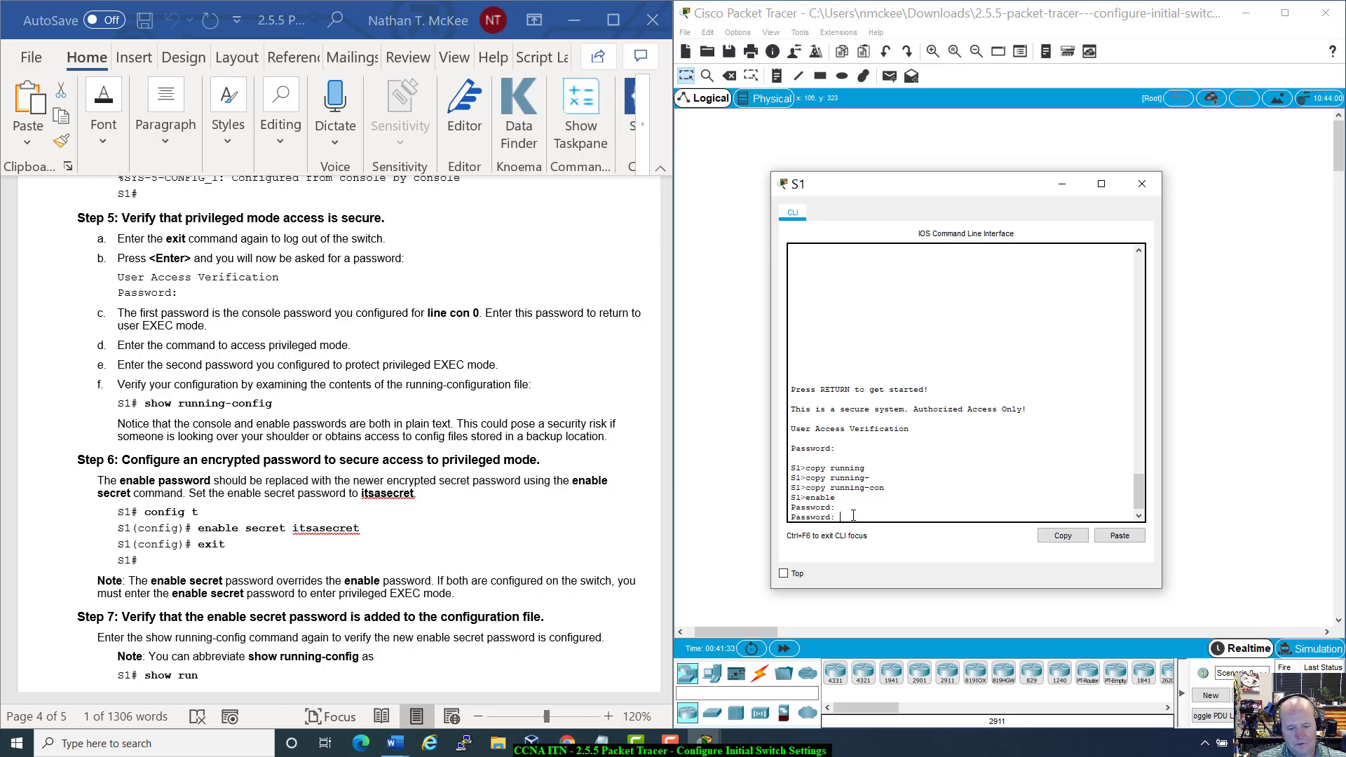
key(Return)
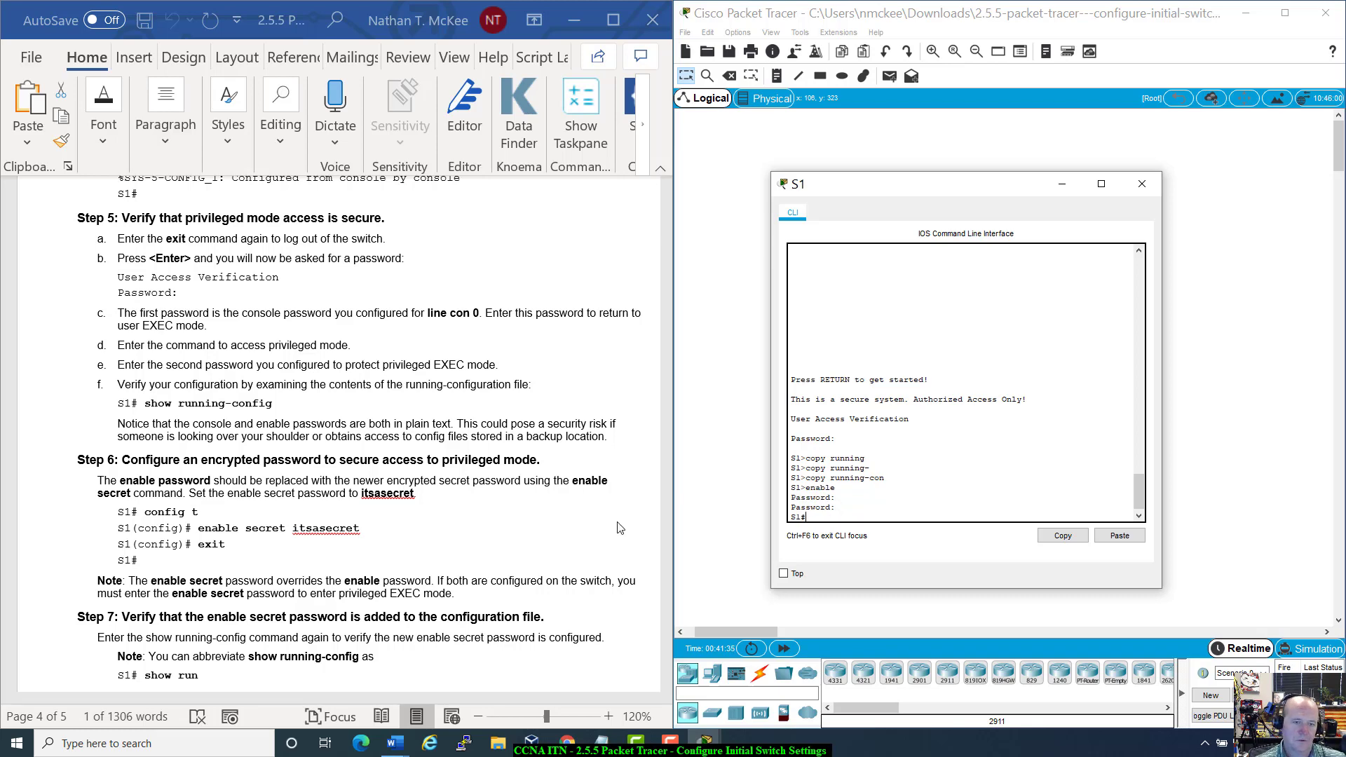
Step: Review the failed copy attempts and begin the save as copy running-config
scroll(619, 526, down, 15)
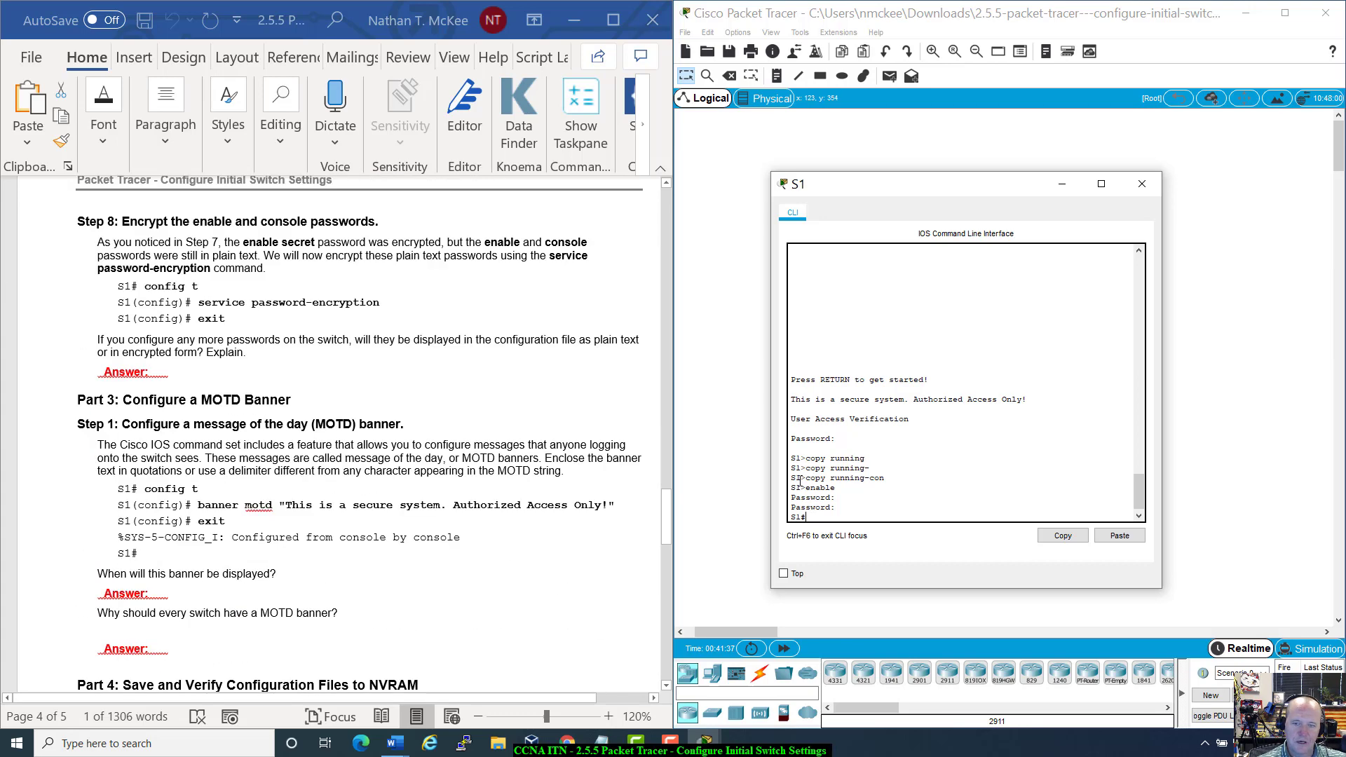
drag(791, 457, 902, 524)
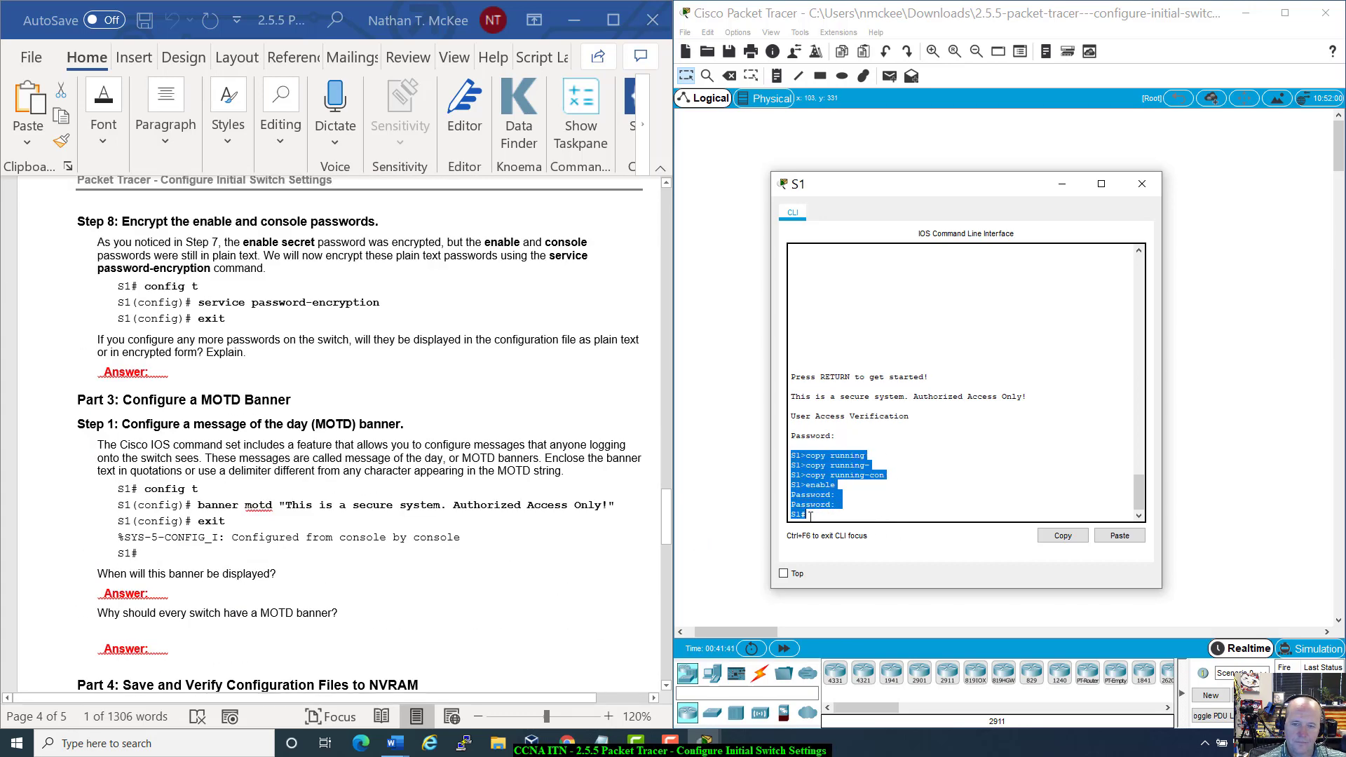
click(644, 560)
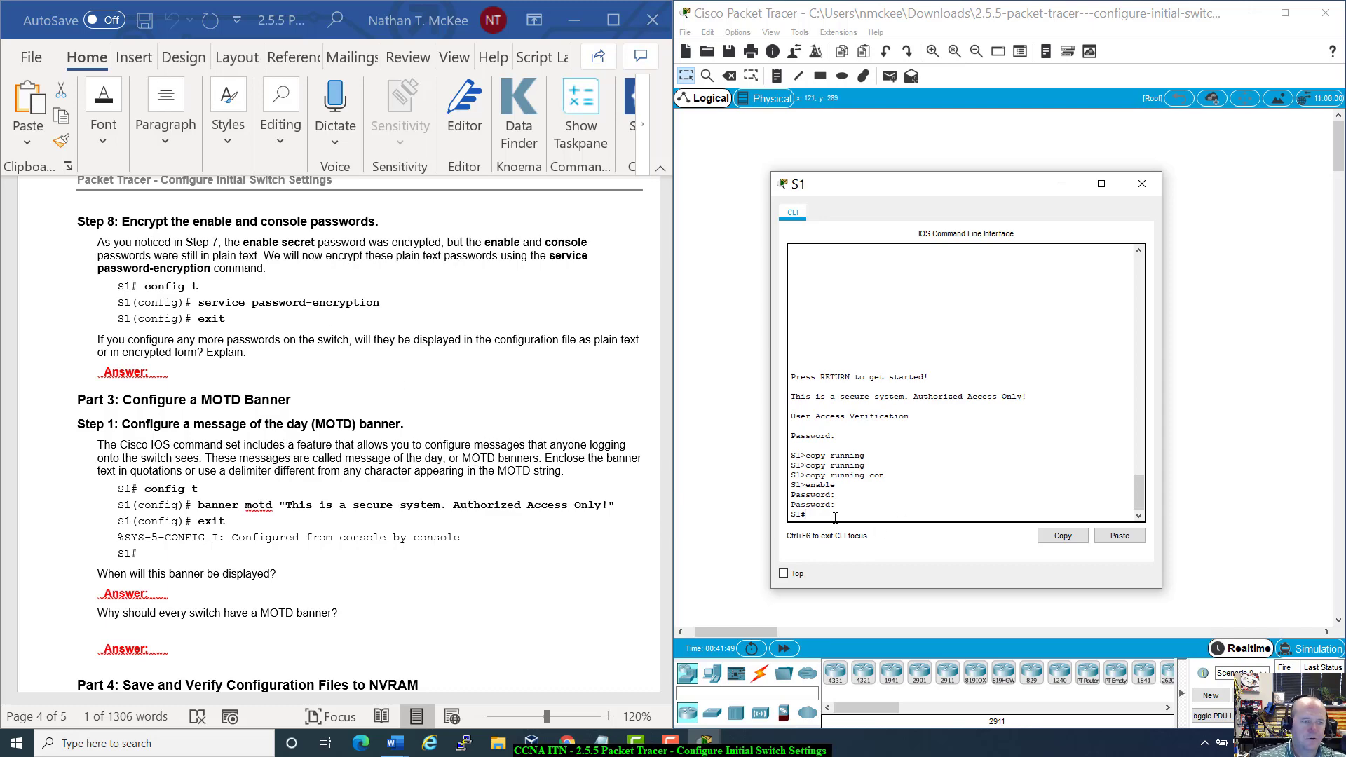
scroll(364, 391, down, 6)
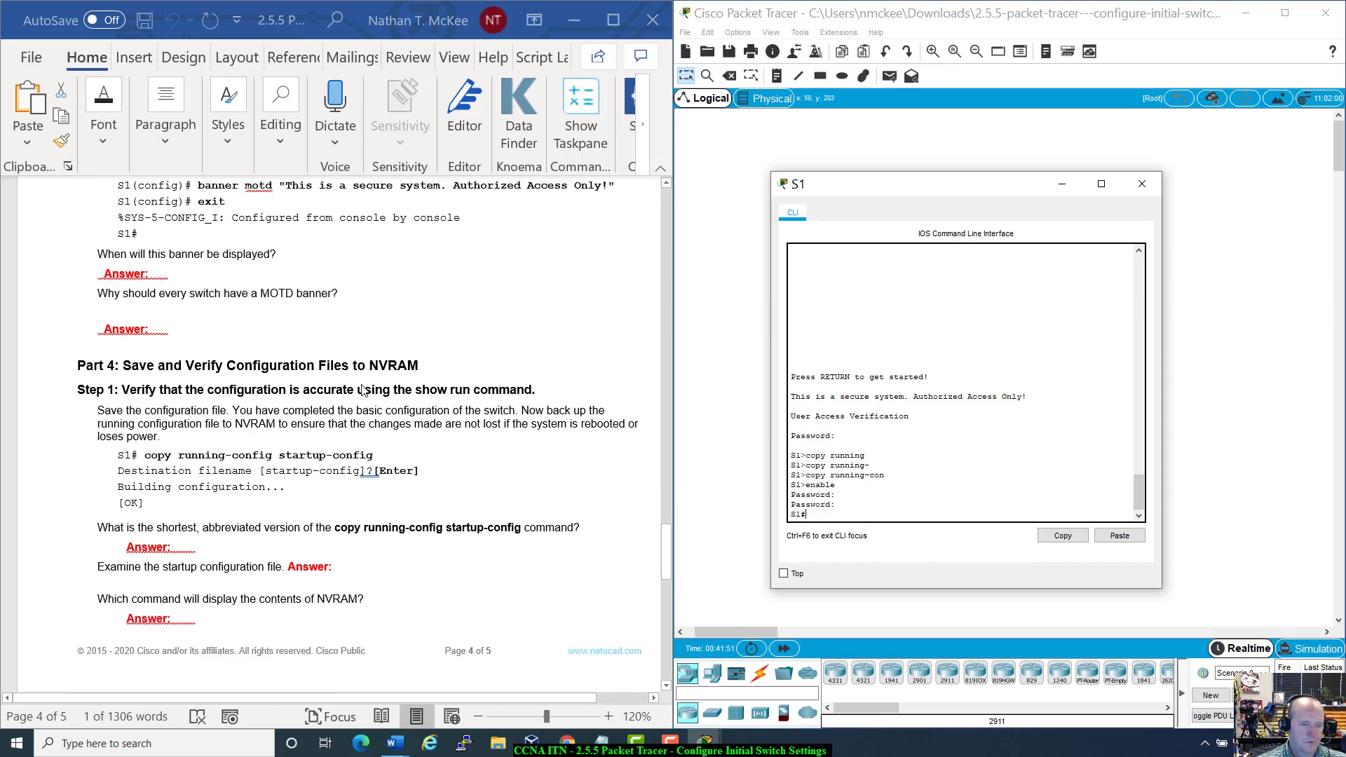
scroll(364, 391, down, 1)
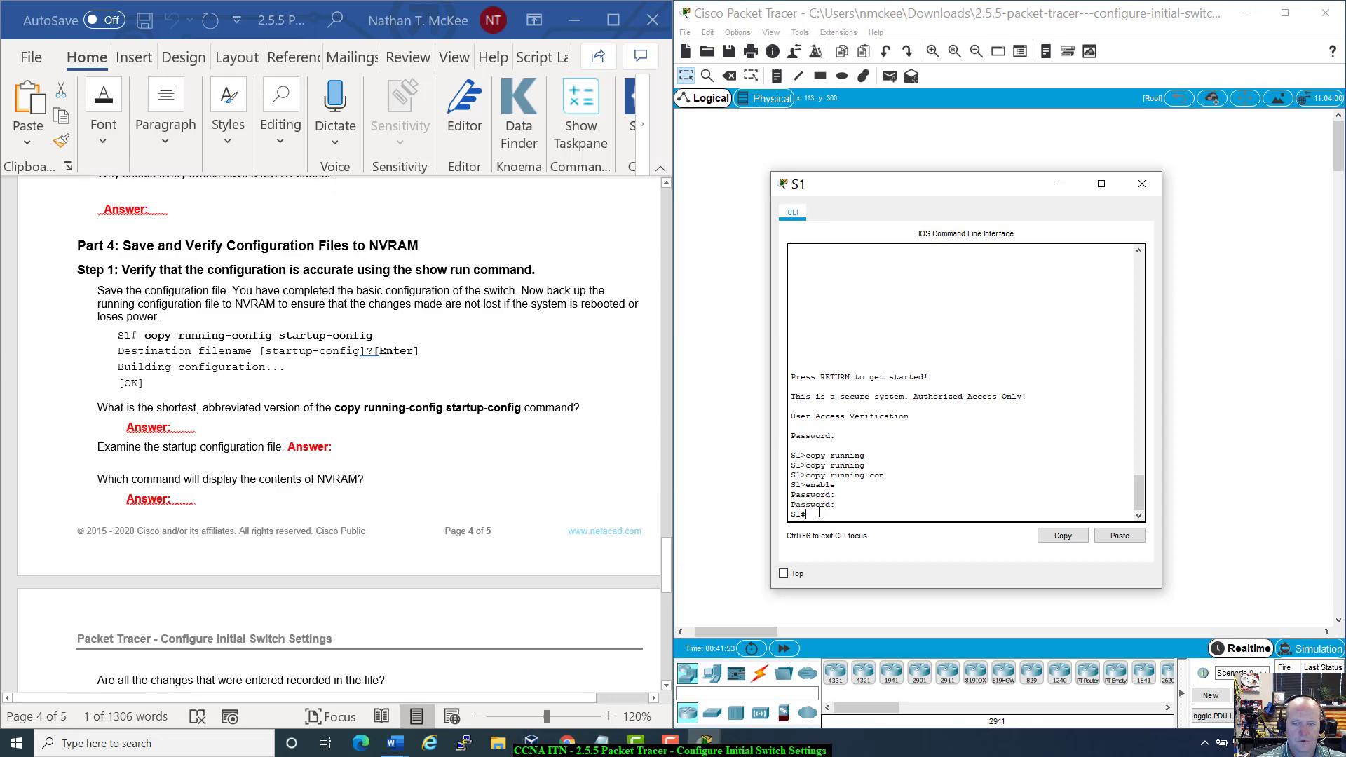
text(copy runn)
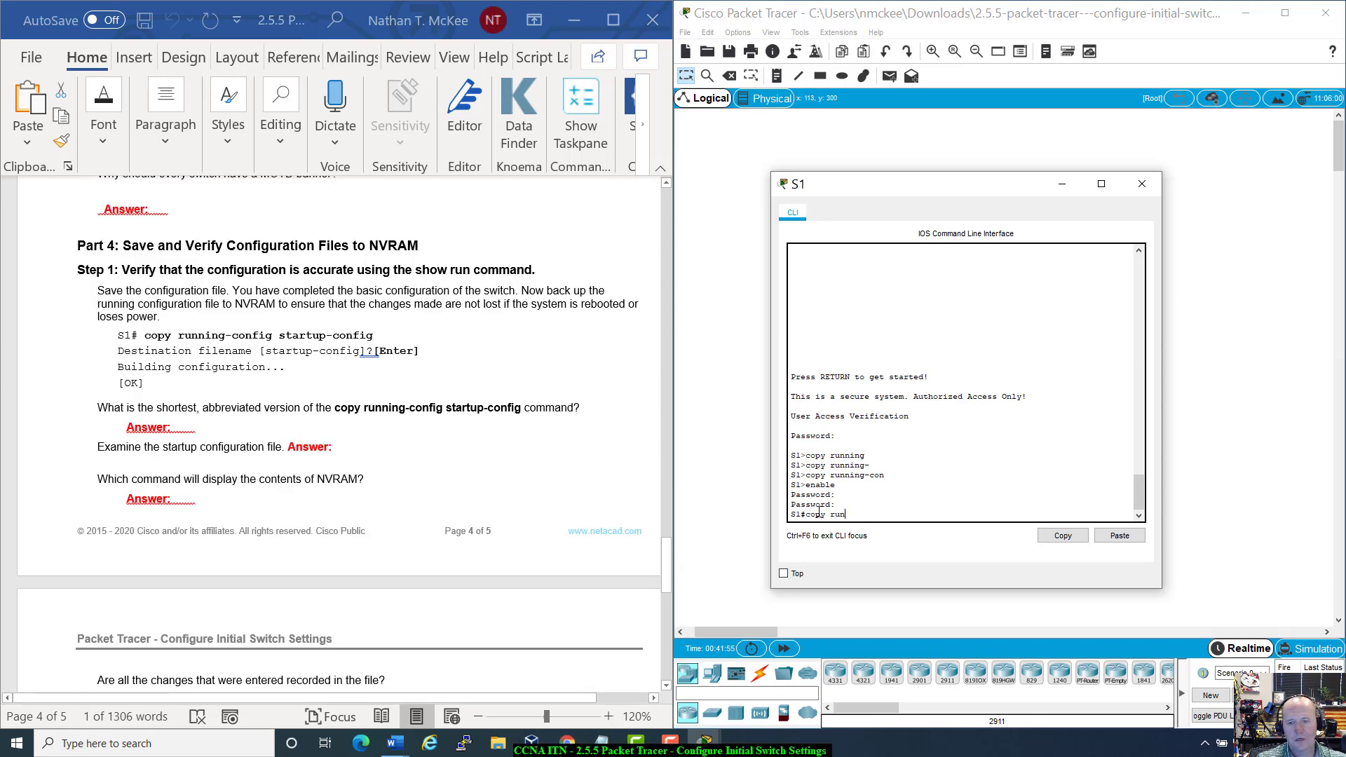
key(Tab)
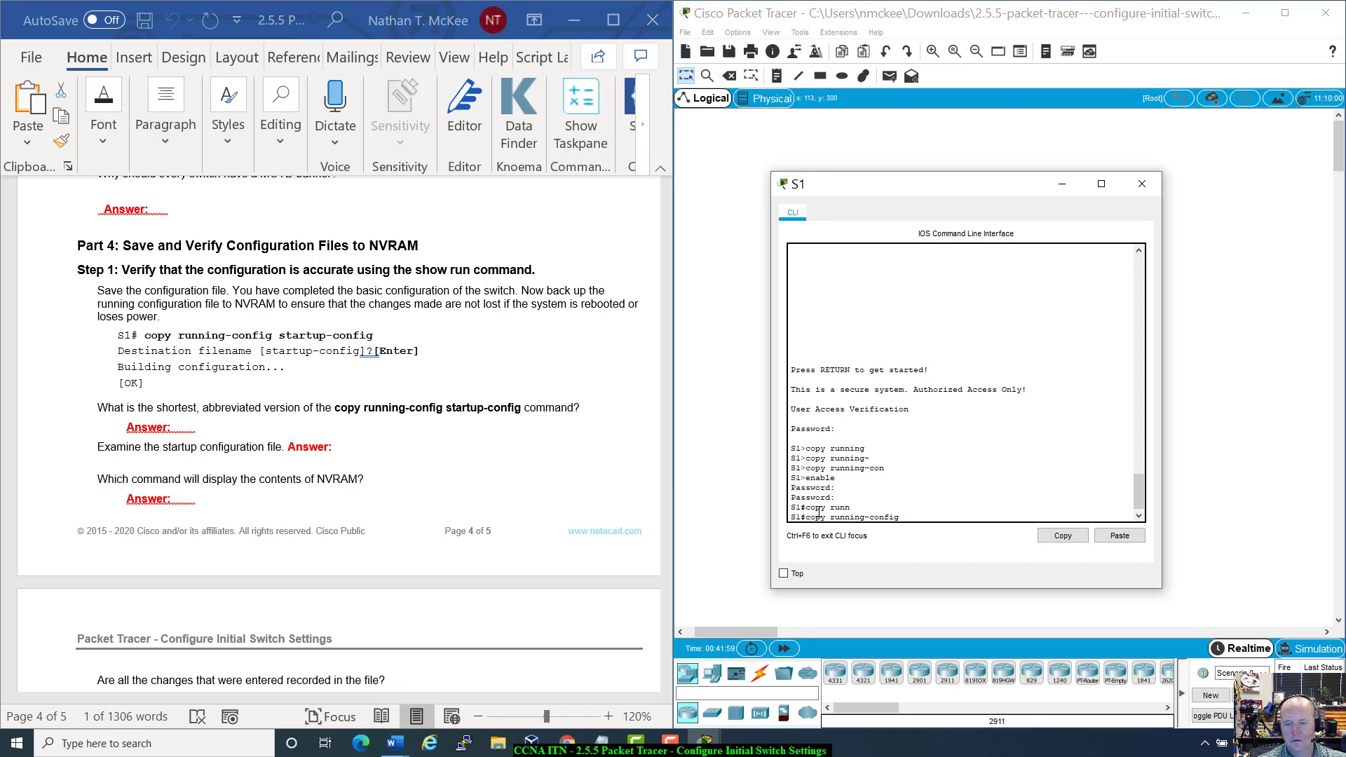
drag(806, 506, 851, 507)
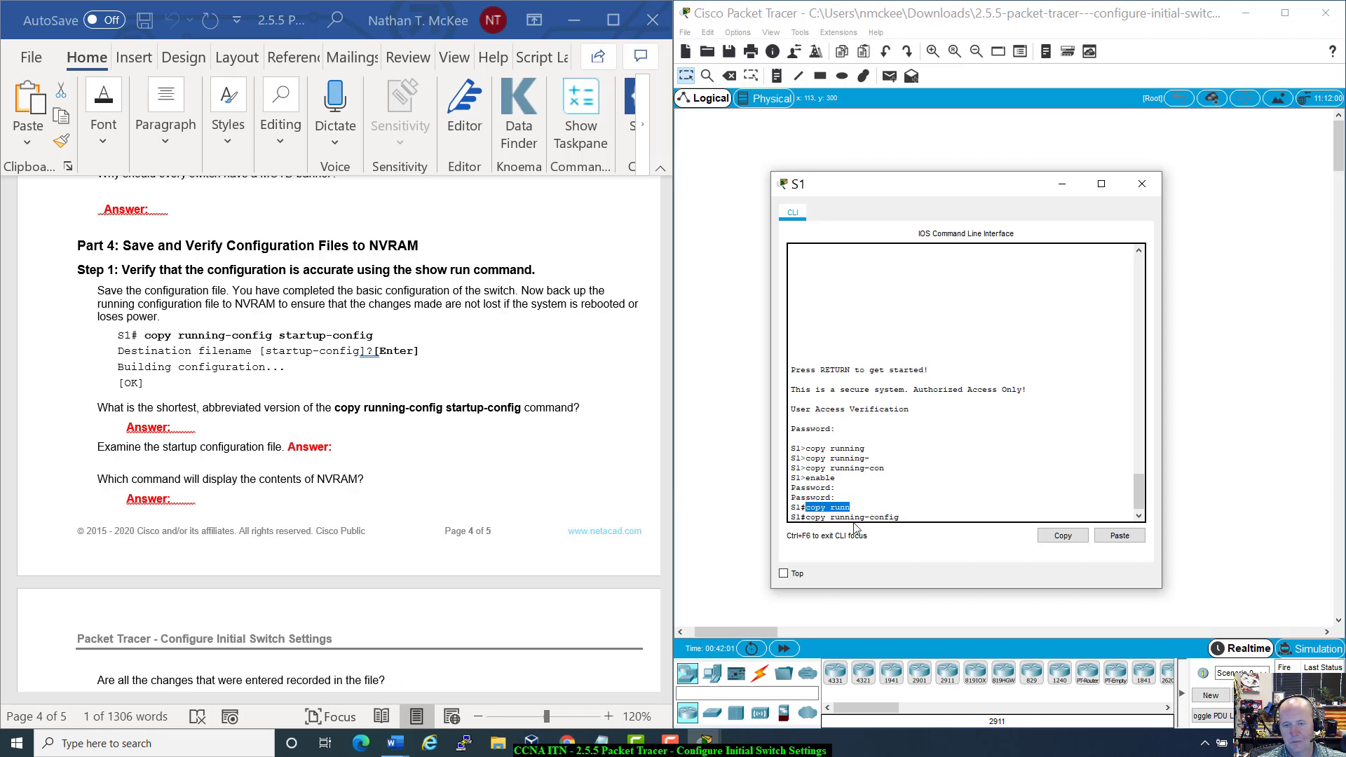
click(920, 516)
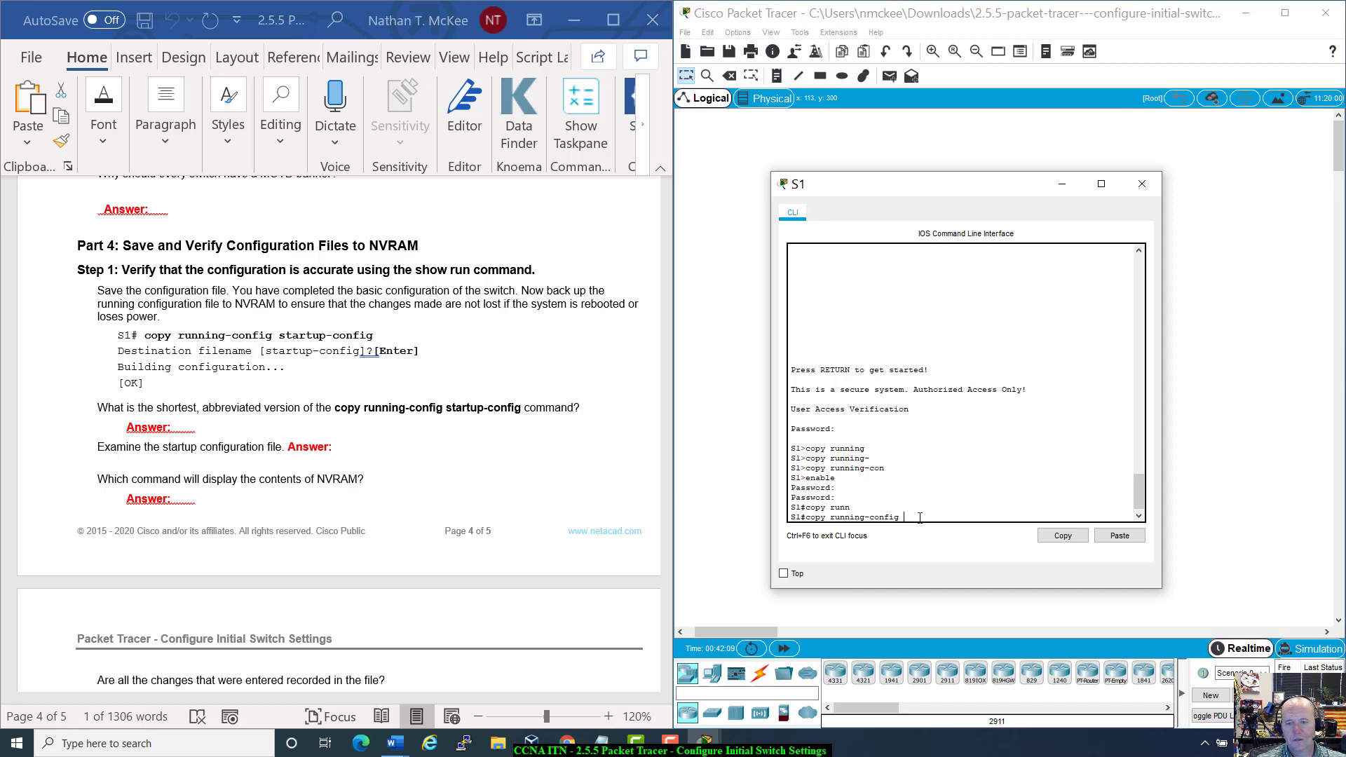
Step: Complete the destination as startup-config, run the save and accept the default filename
text(art)
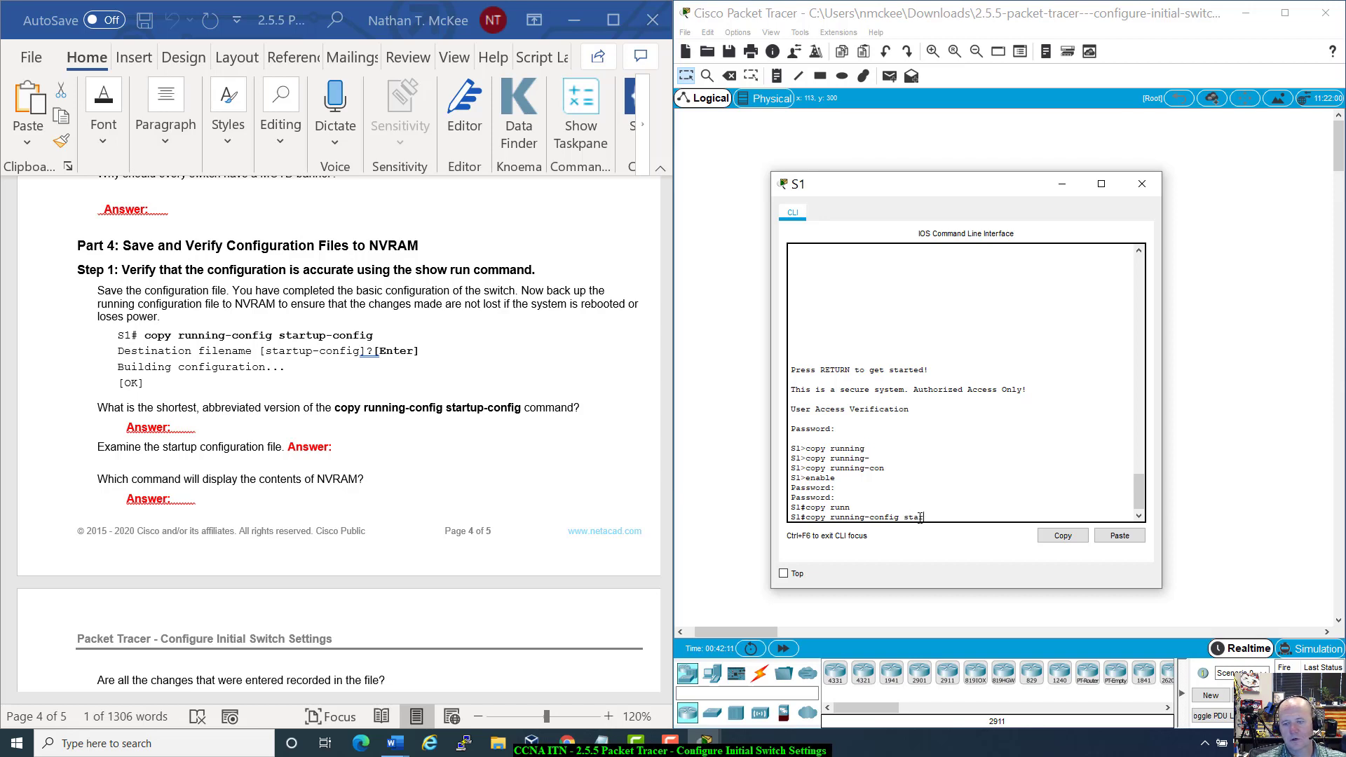
key(Tab)
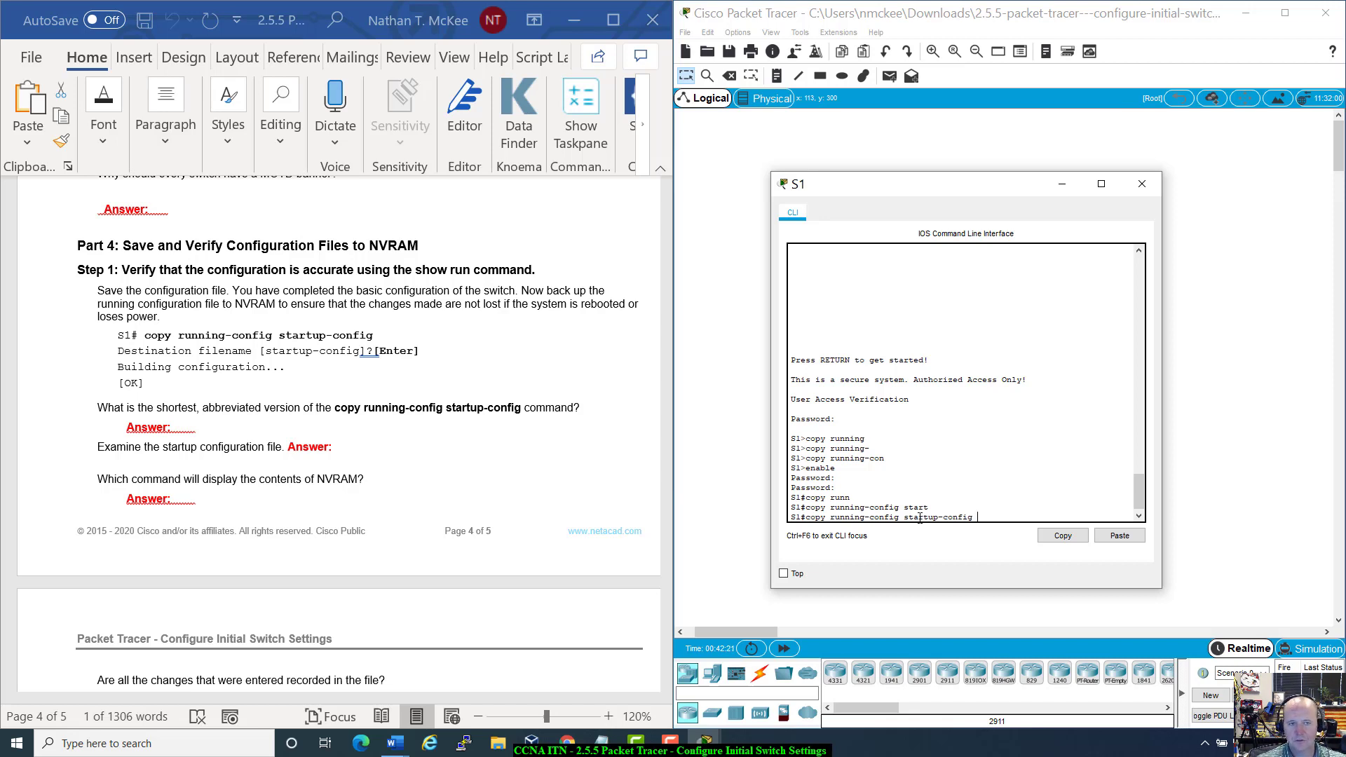
key(Return)
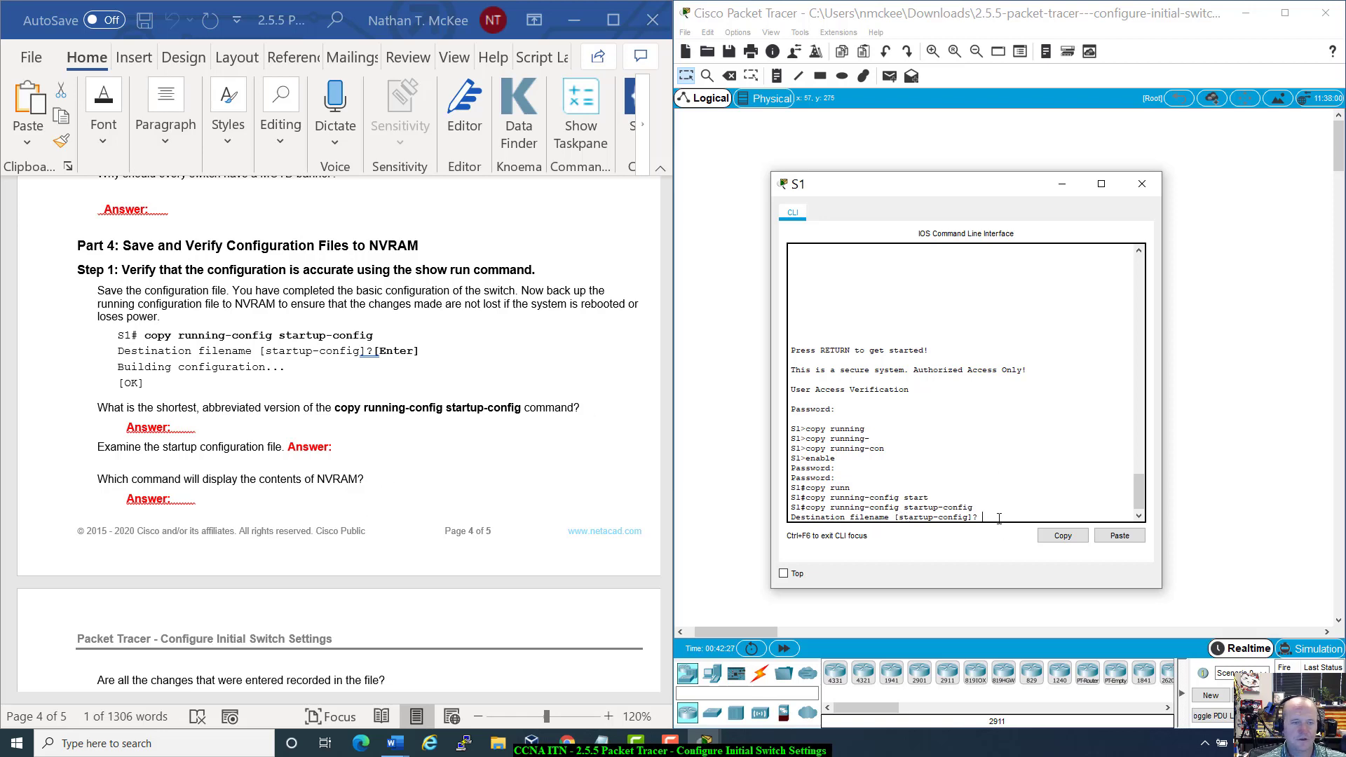
key(Return)
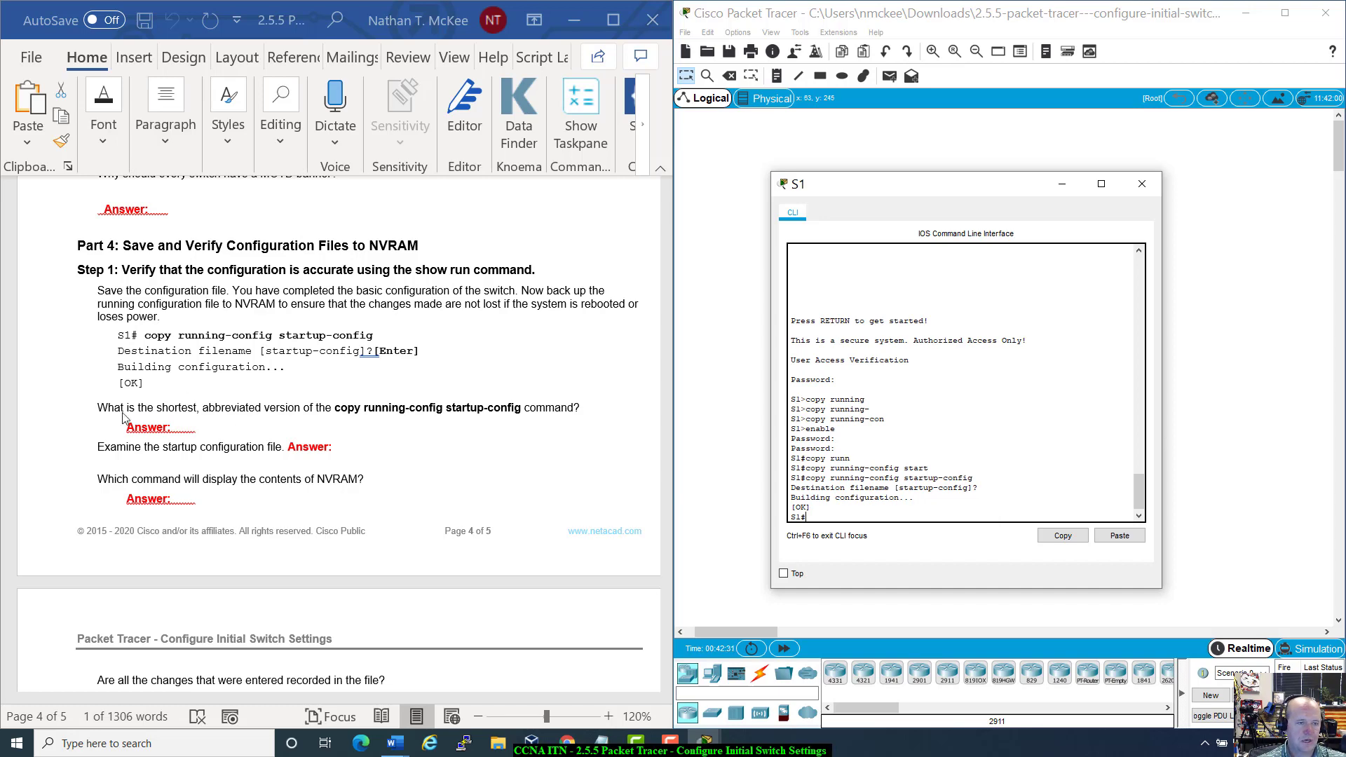
scroll(102, 411, down, 1)
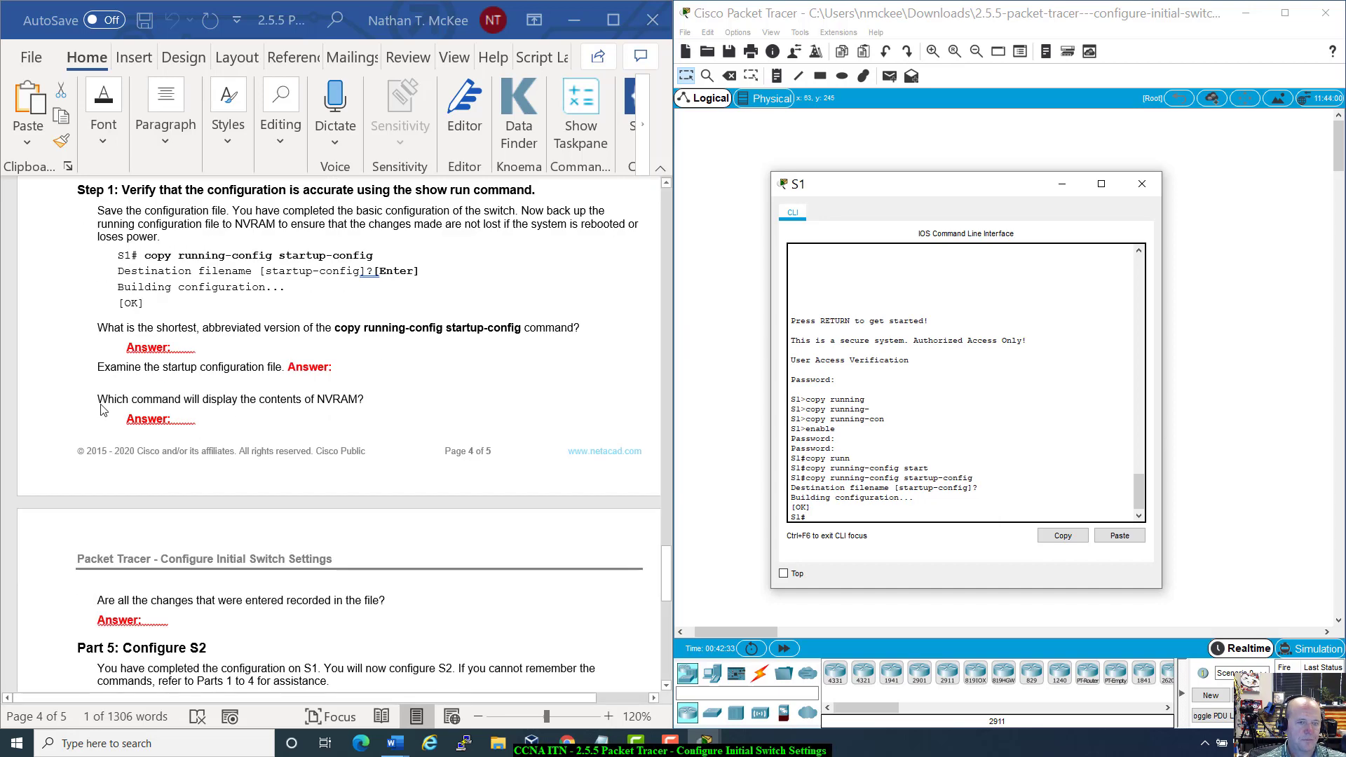
scroll(103, 411, up, 1)
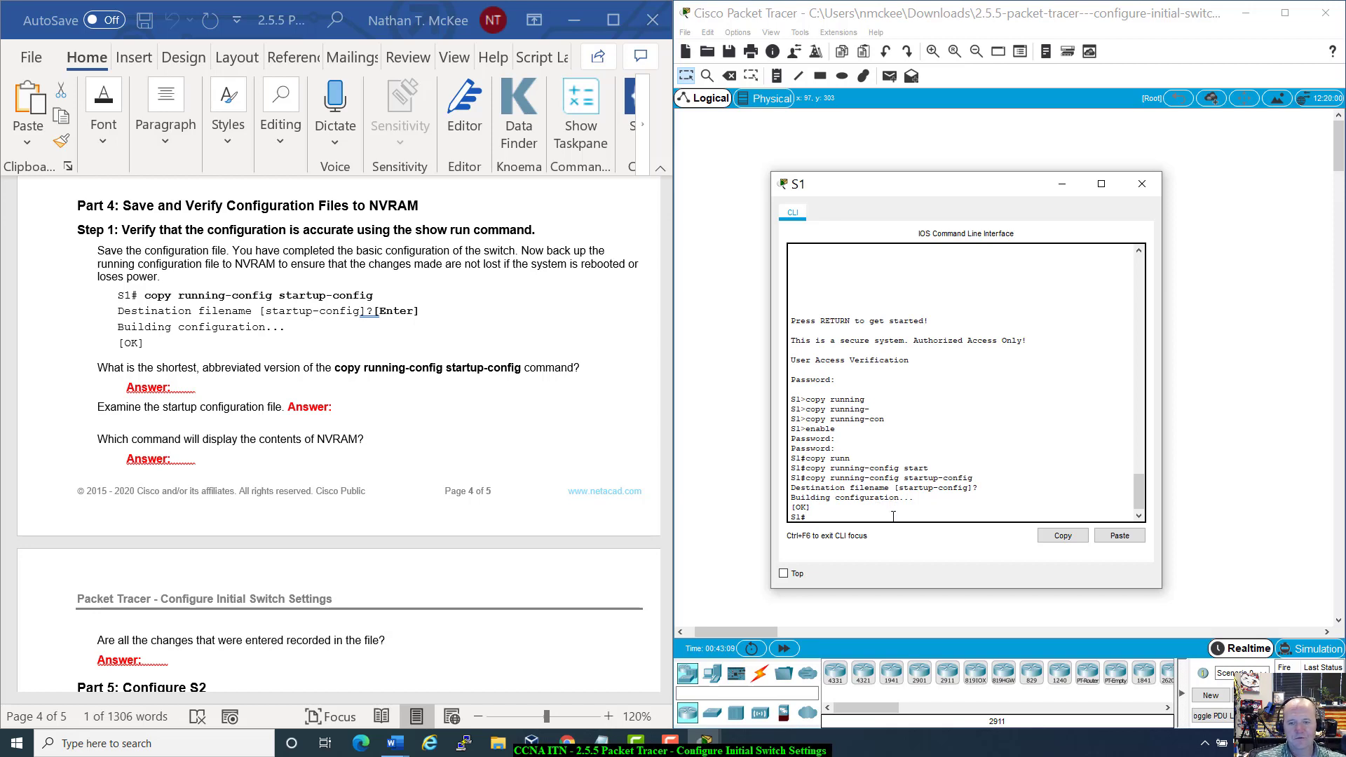
Step: Test whether the abbreviated copy r s is accepted, checking Tab completions
text(copy r)
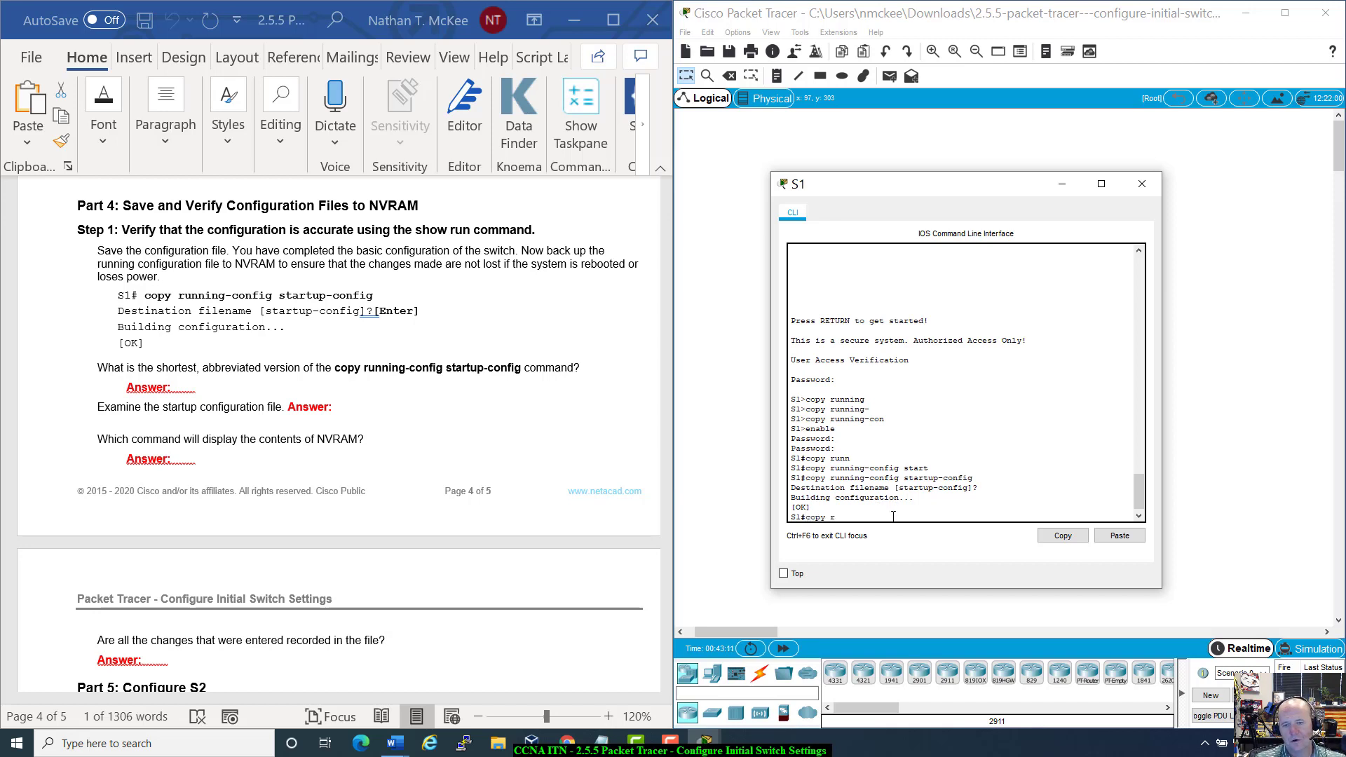
key(BackSpace)
key(BackSpace)
key(BackSpace)
key(Return)
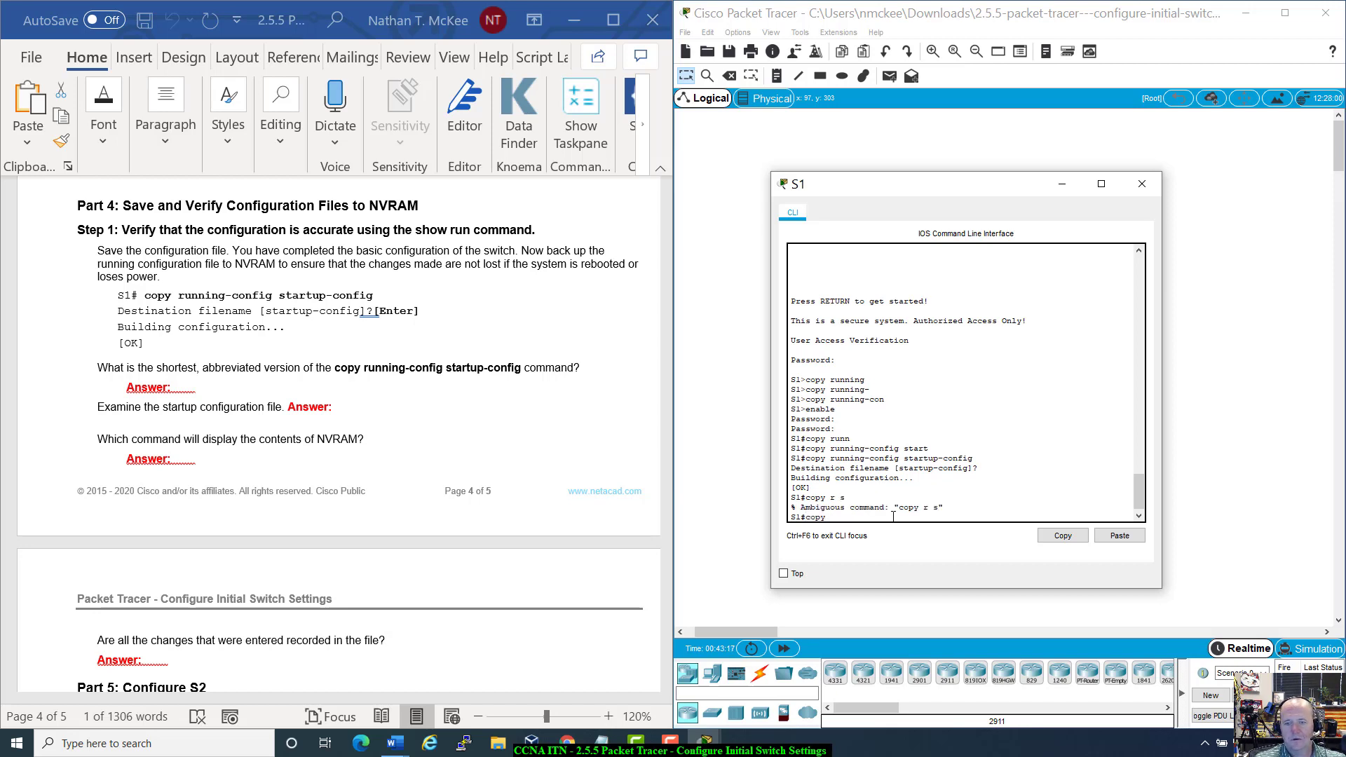
text(r)
key(Tab)
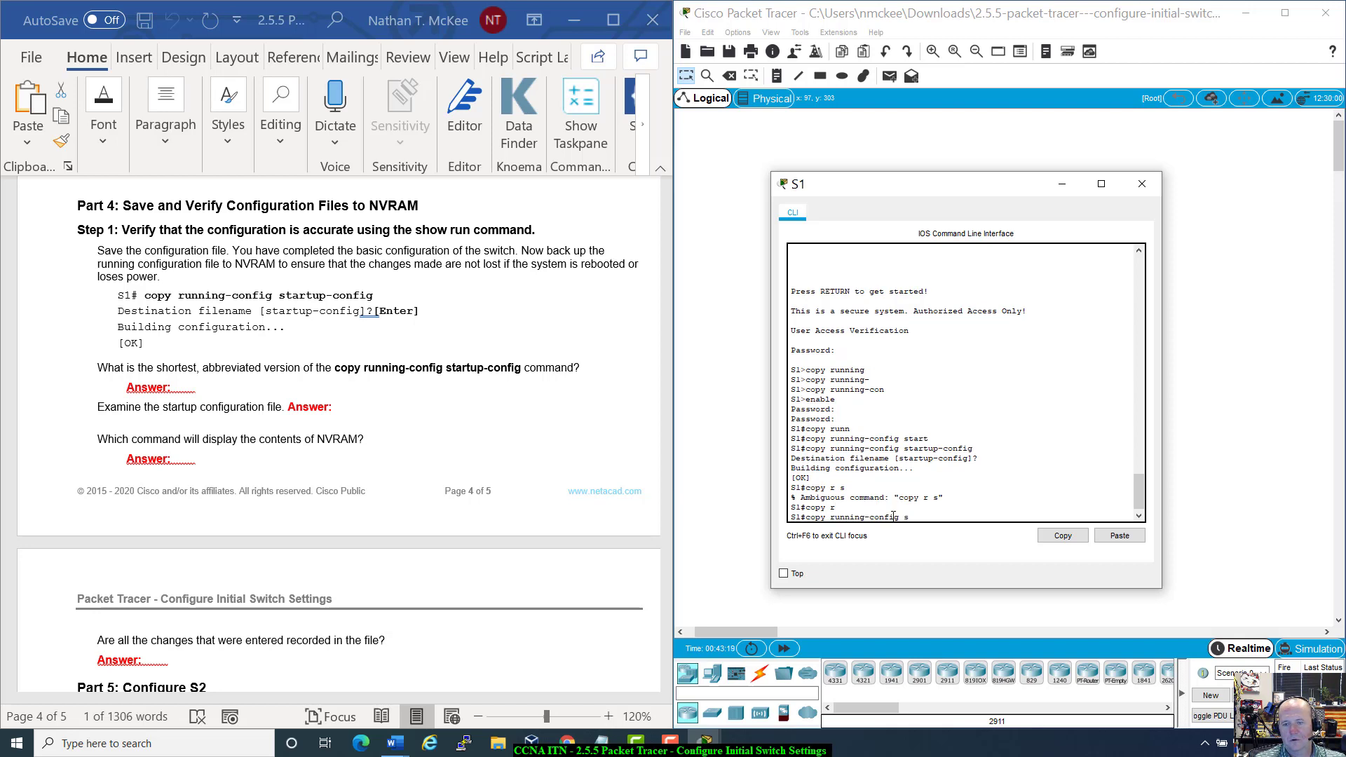
key(Tab)
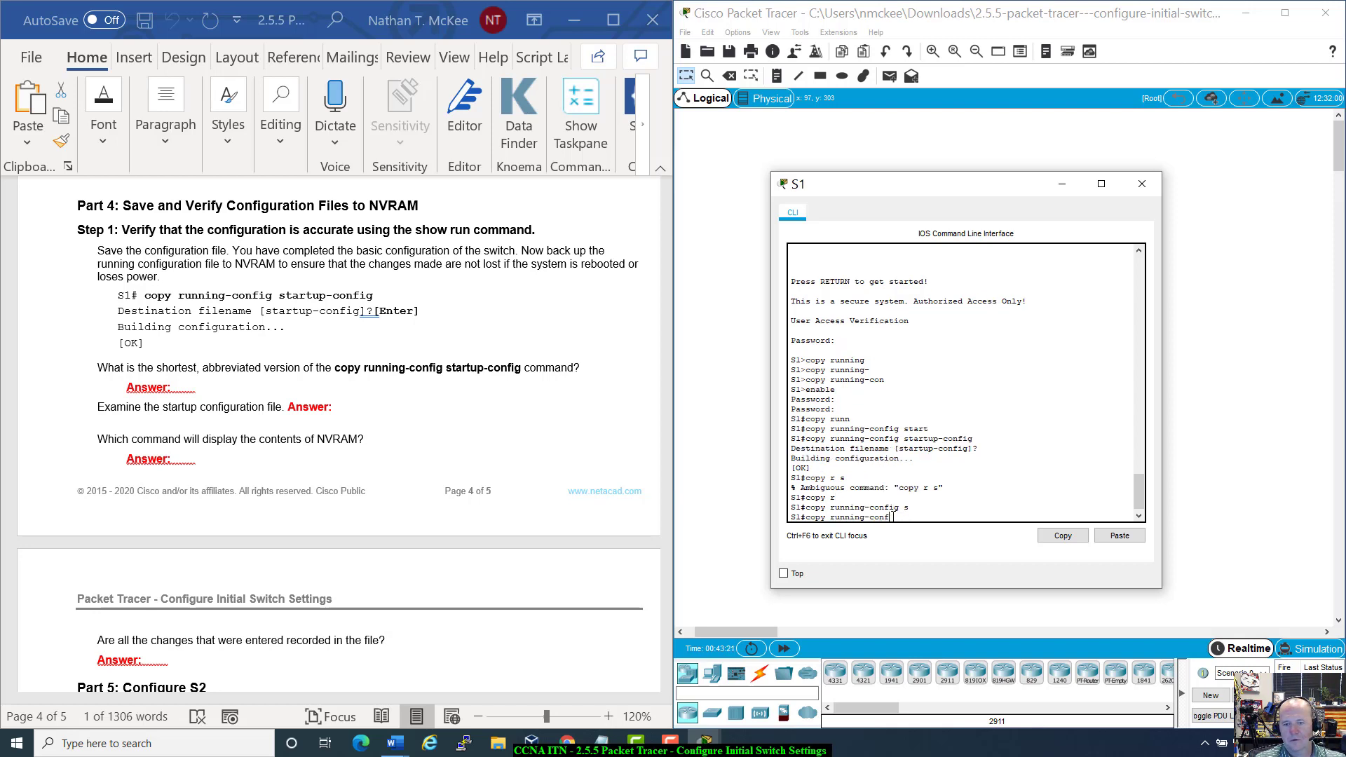
key(BackSpace)
key(BackSpace)
key(BackSpace)
key(BackSpace)
key(BackSpace)
key(BackSpace)
key(BackSpace)
key(BackSpace)
key(BackSpace)
key(BackSpace)
key(BackSpace)
key(BackSpace)
key(Tab)
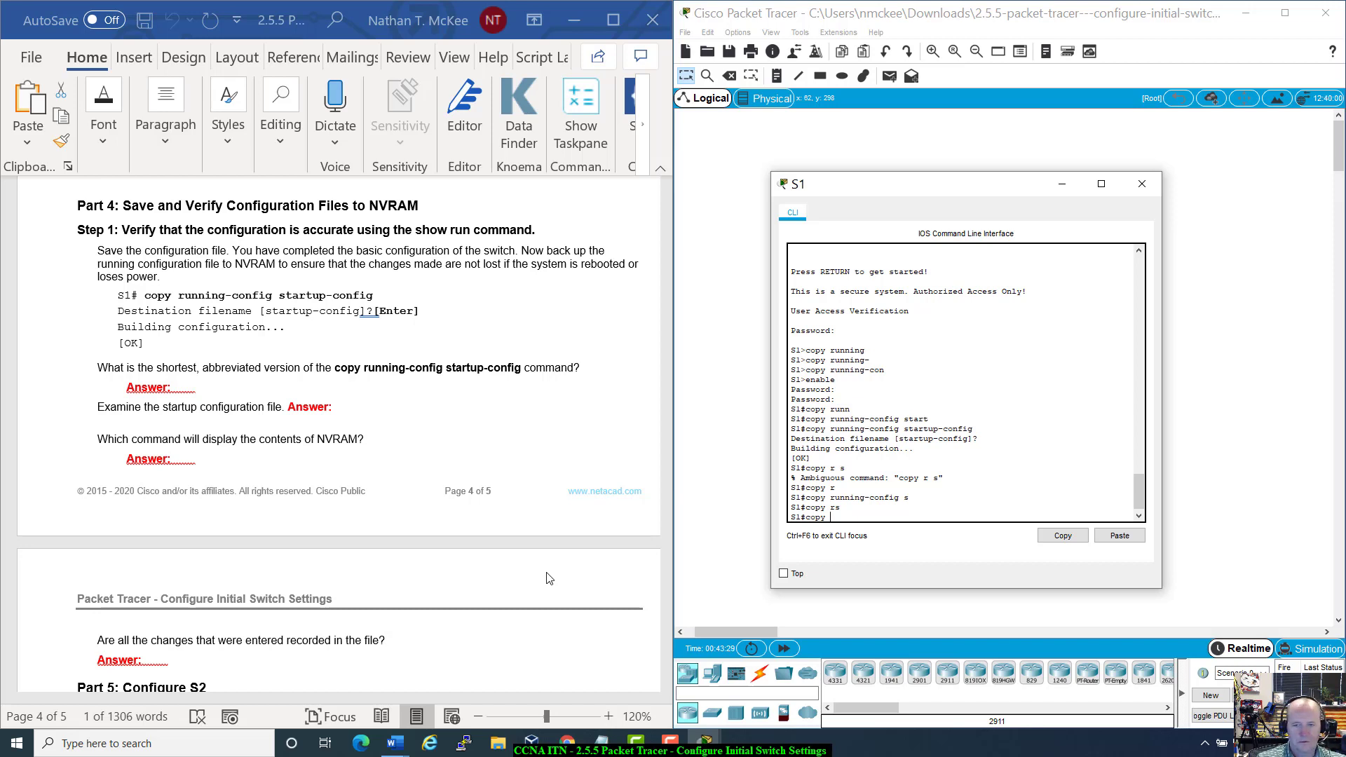
key(BackSpace)
key(Return)
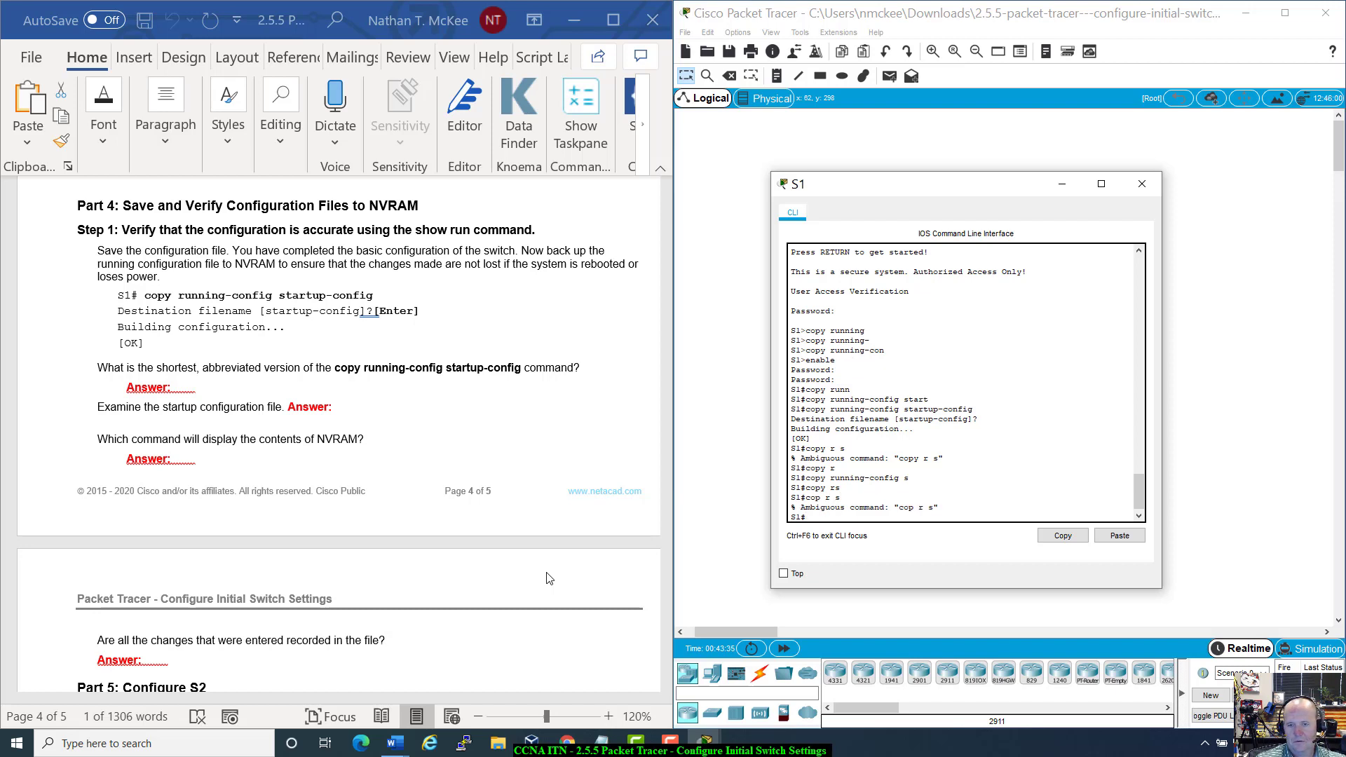
Step: Try Tab-completing the abbreviations copy rs and copy r s
text(copy)
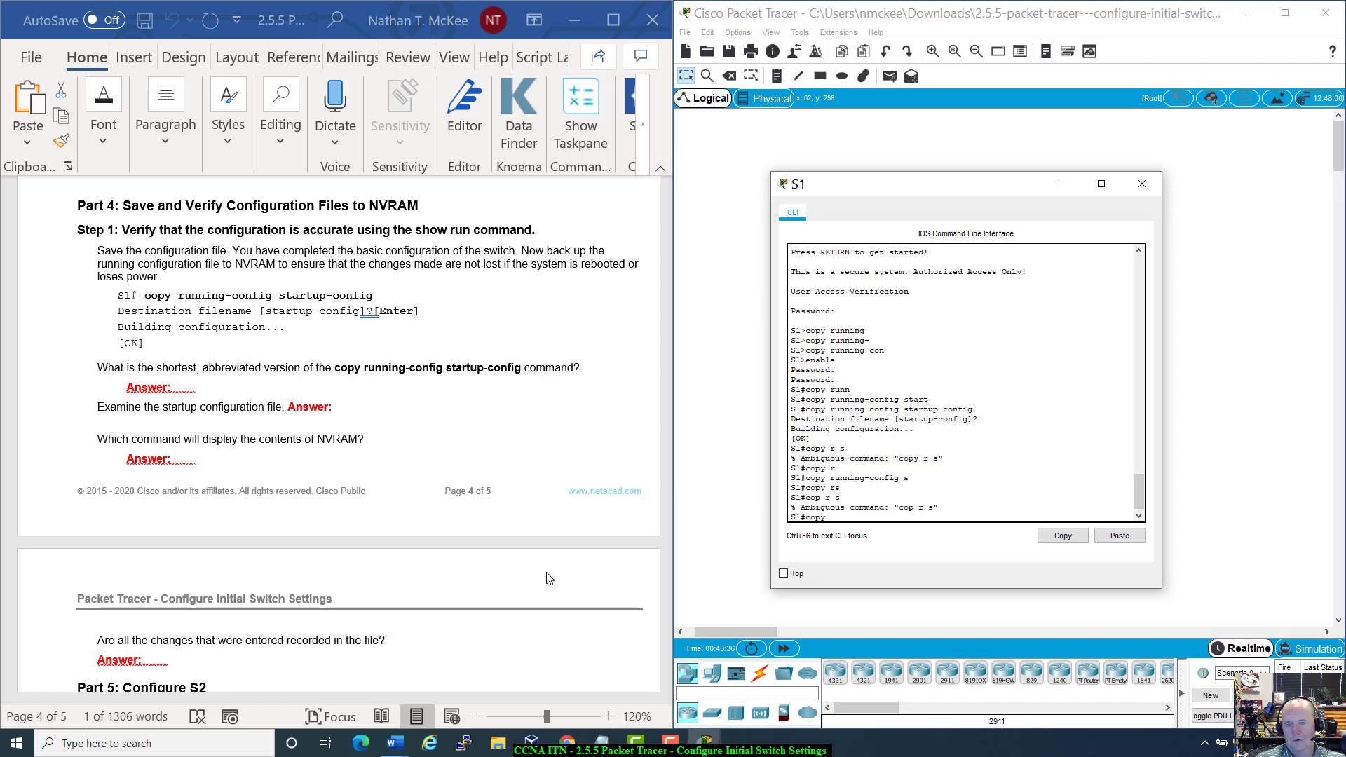
text( rs)
key(Tab)
text(s)
key(Tab)
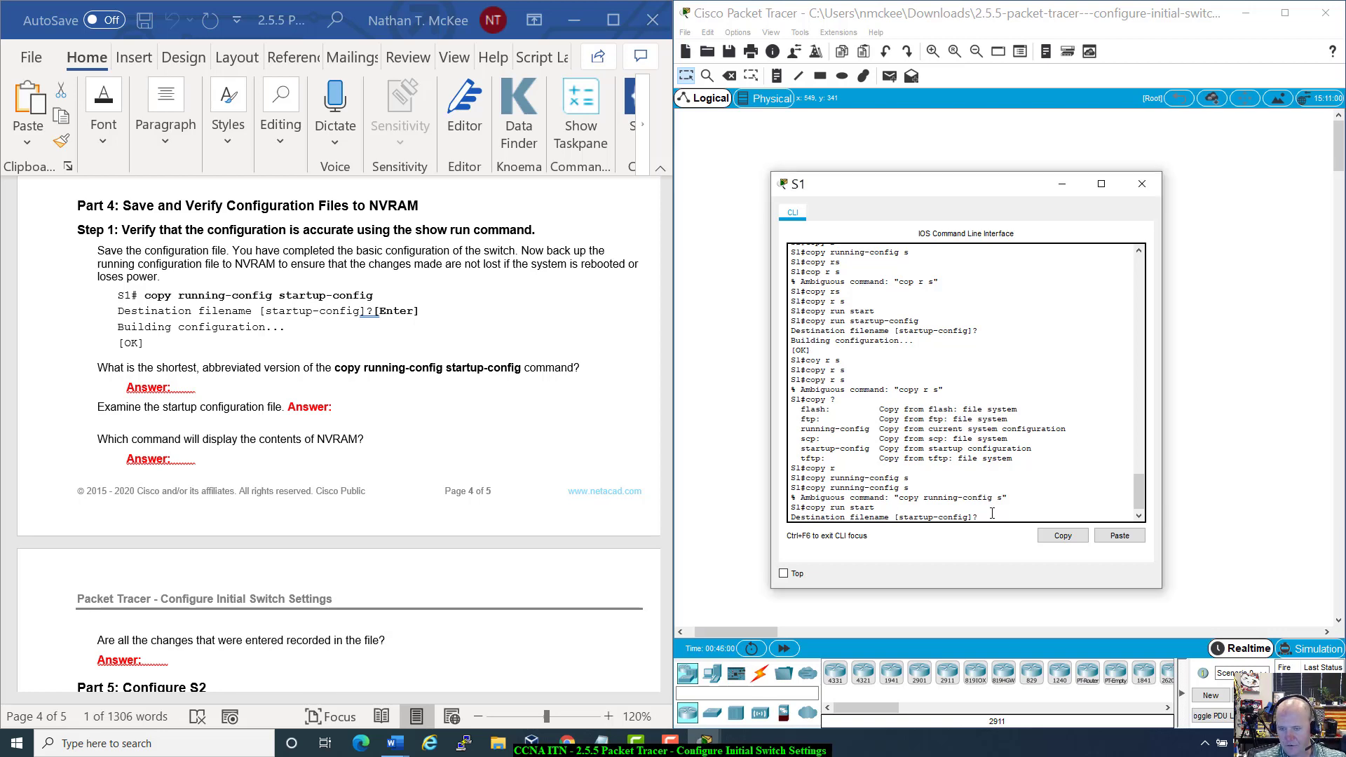
Step: Accept the default filename, then save again with copy run start and confirm
key(Return)
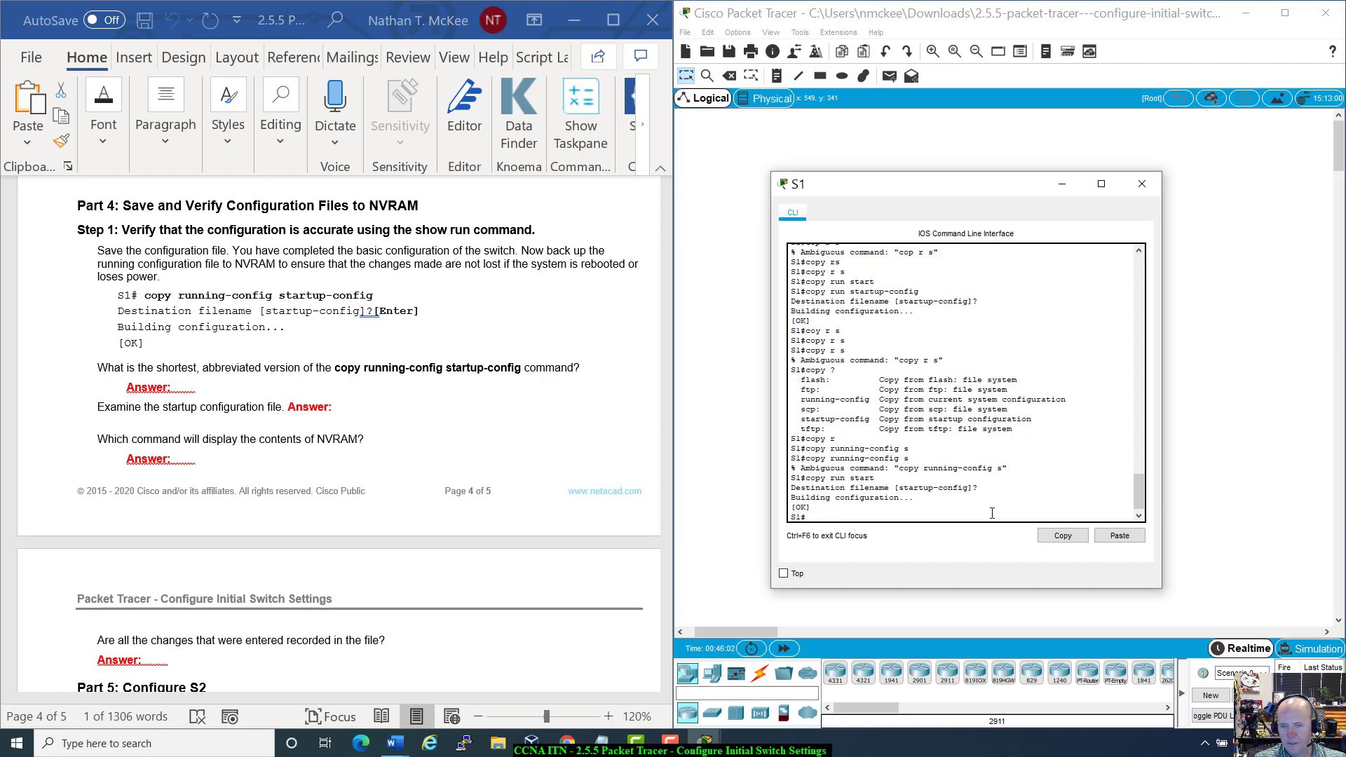
text(copy r s)
key(Return)
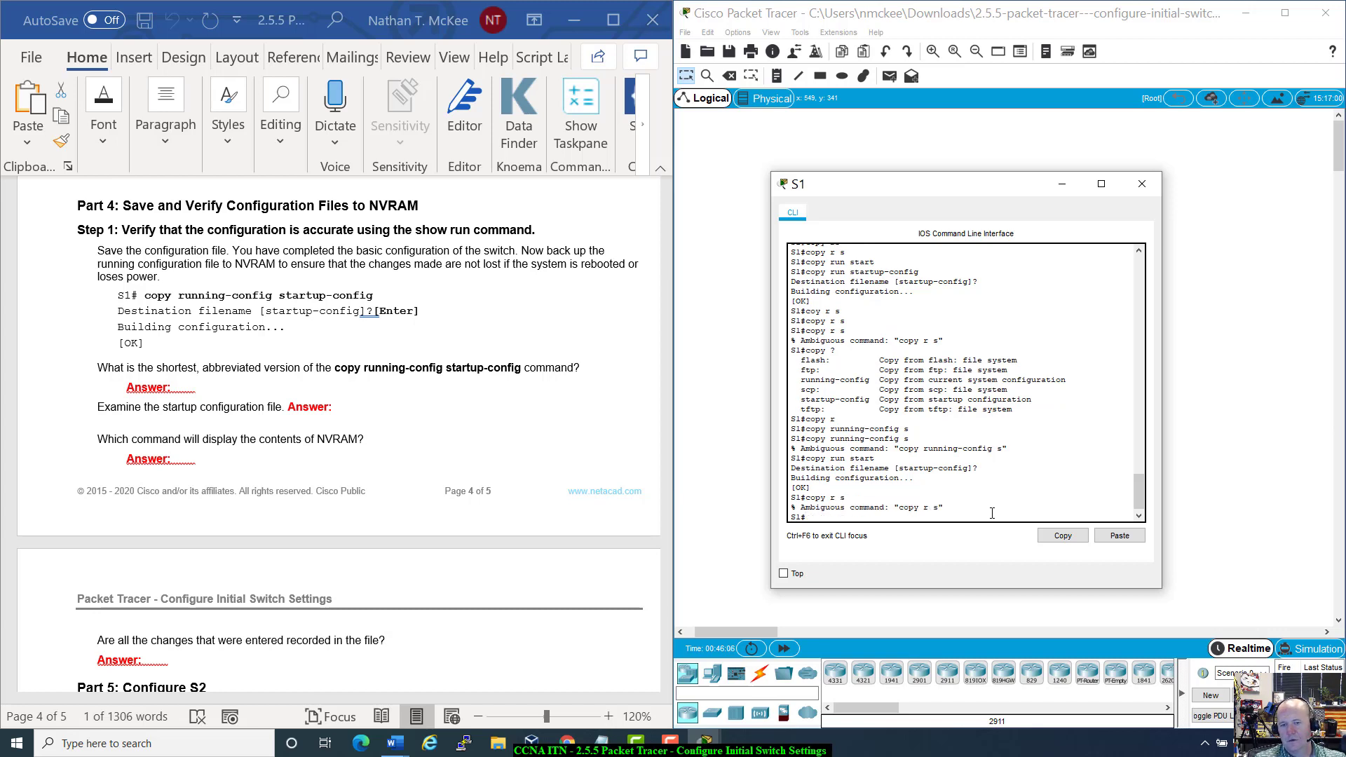
text(copy)
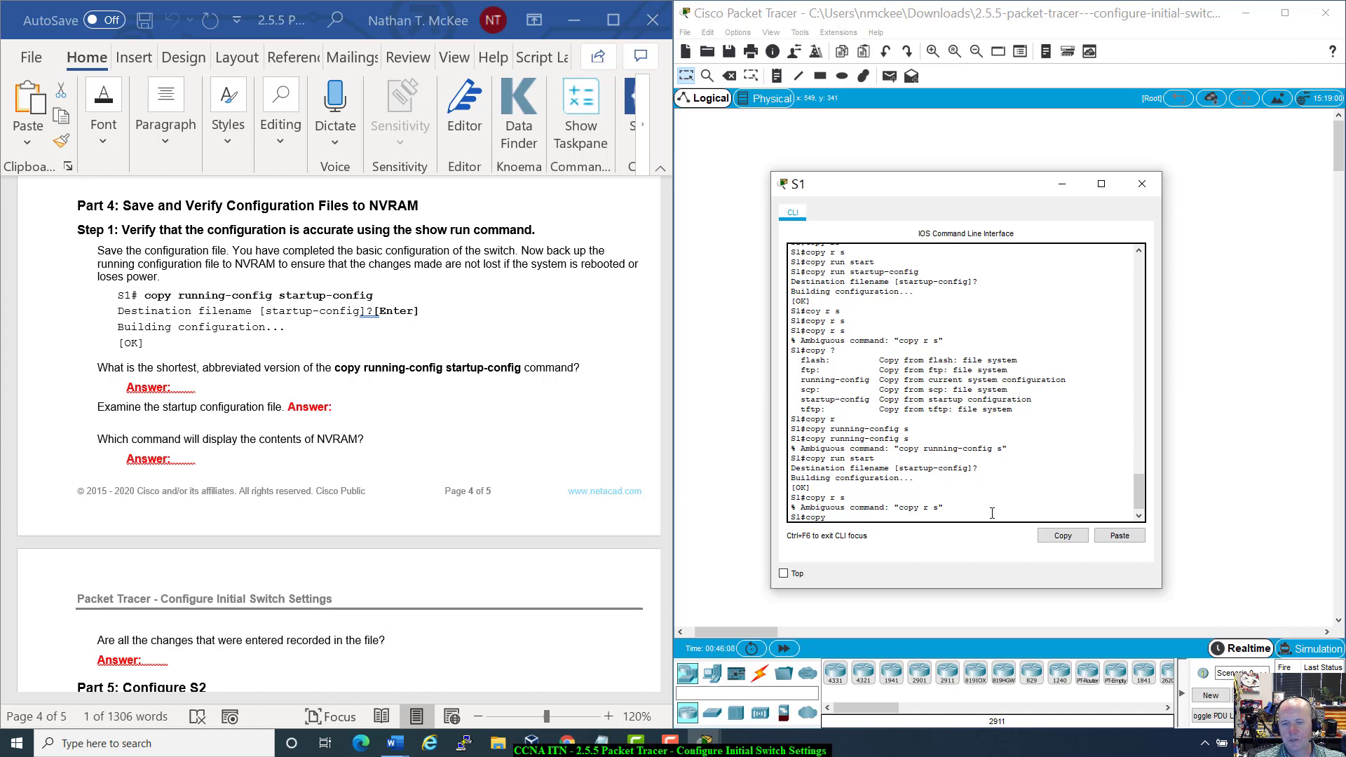
text( run start)
key(Return)
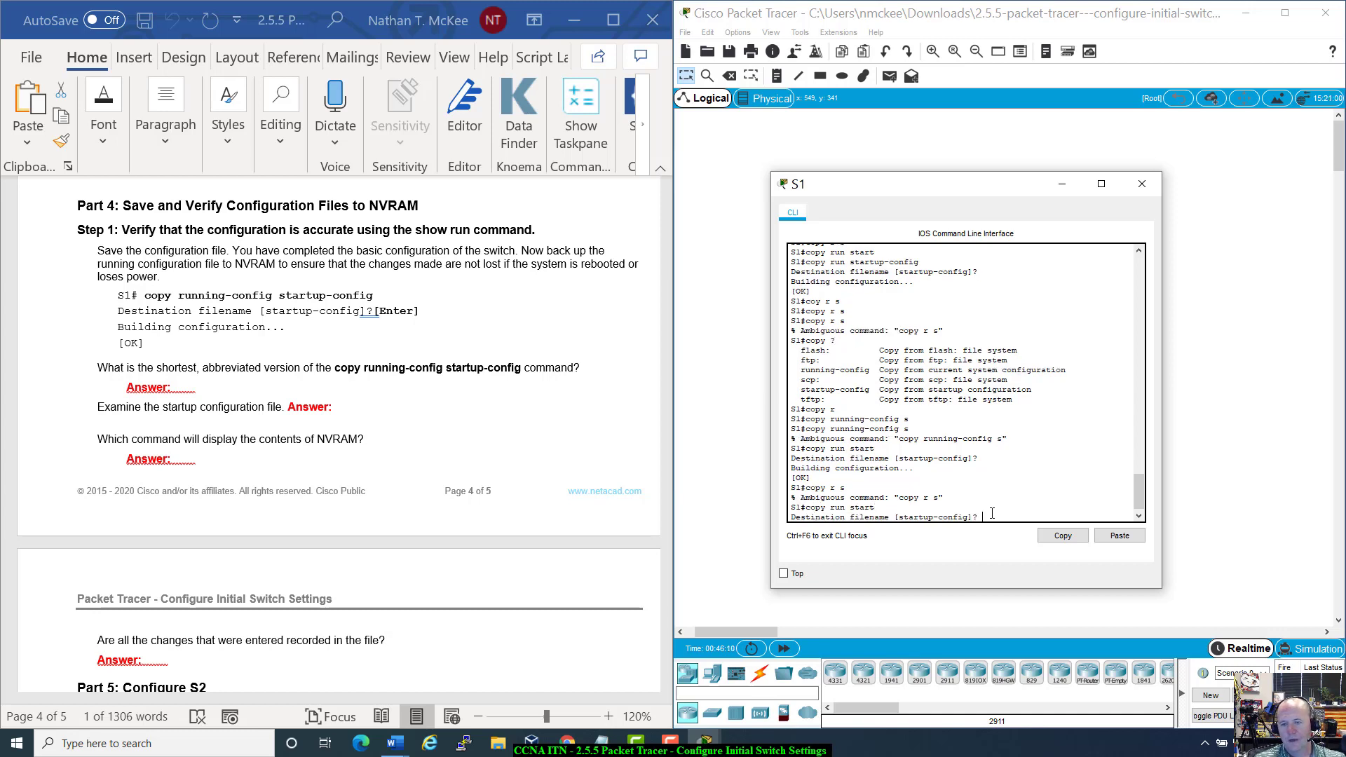
key(Return)
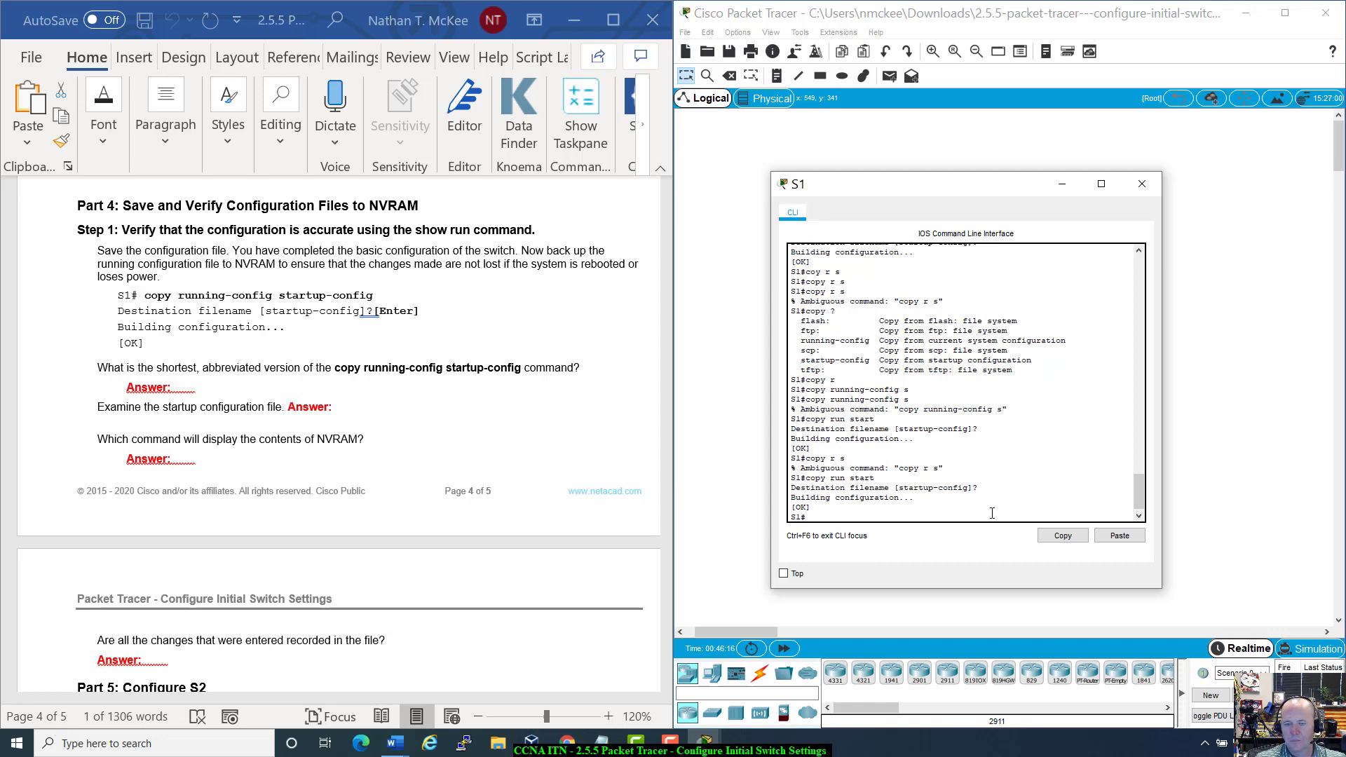
Step: Check copy ? and destinations starting with s, then run copy run start
text(copy ?)
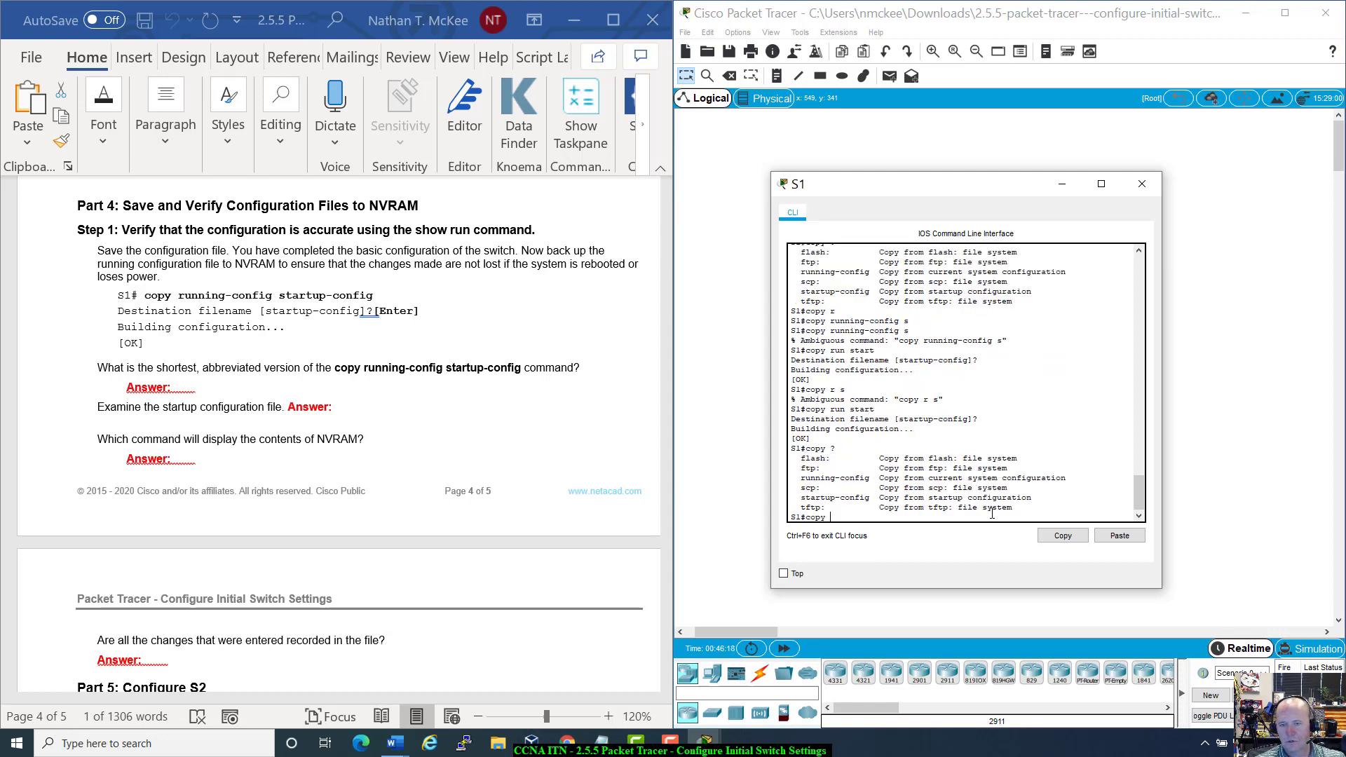
text(r)
key(Tab)
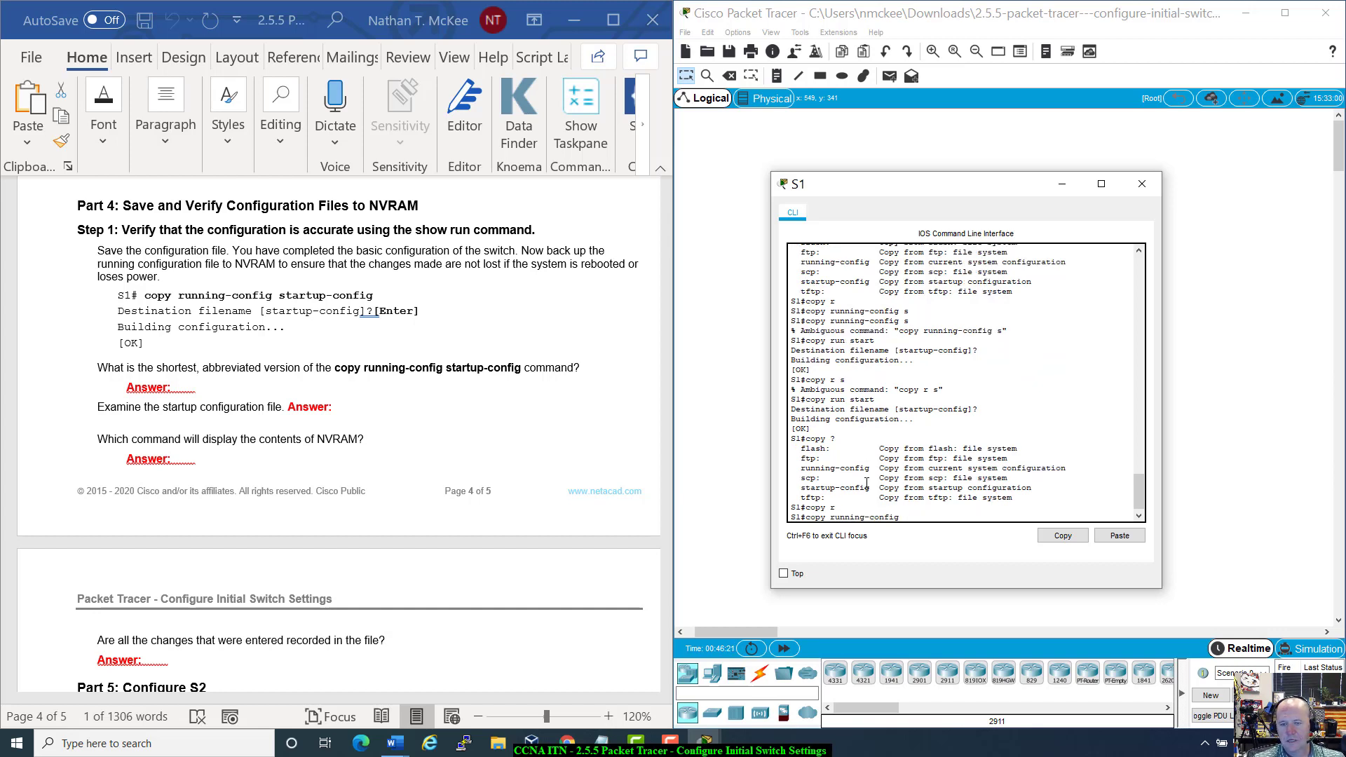
text(s)
key(Tab)
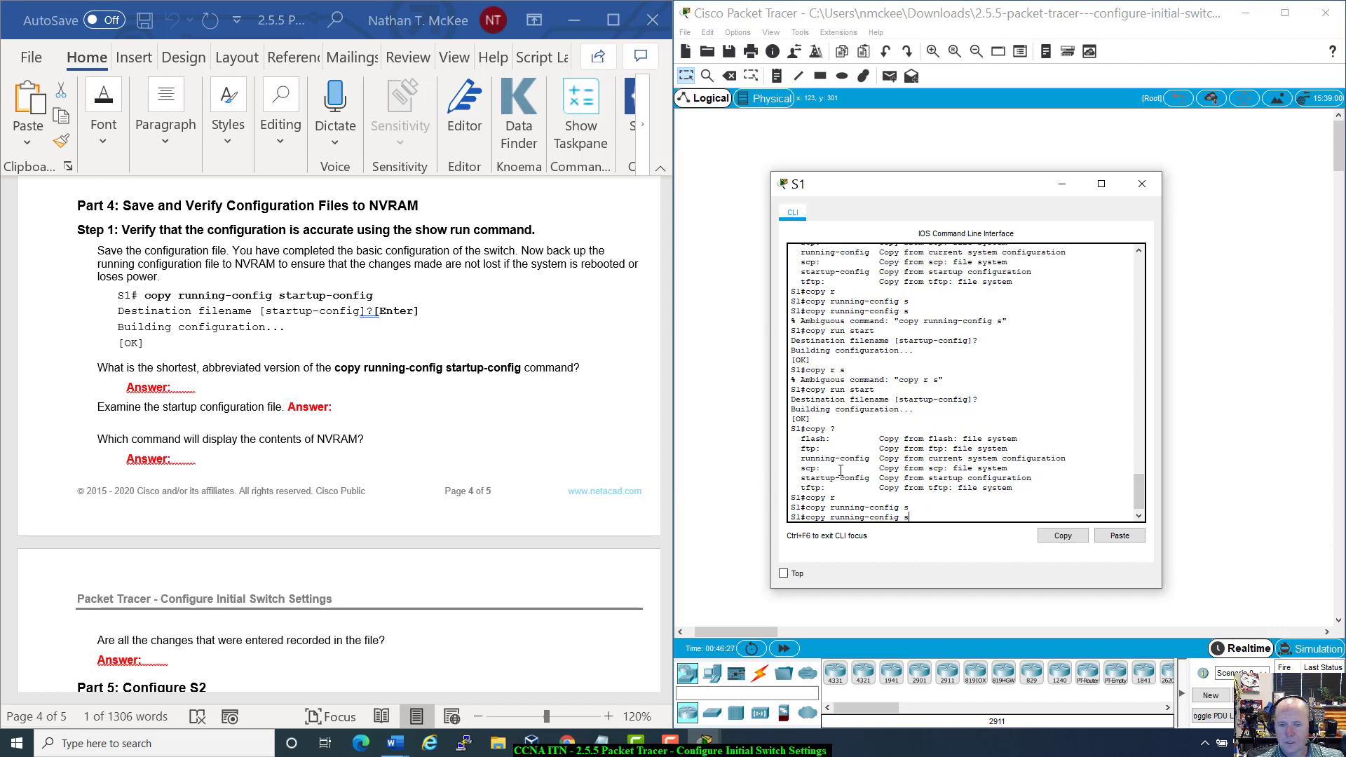
drag(801, 468, 1044, 478)
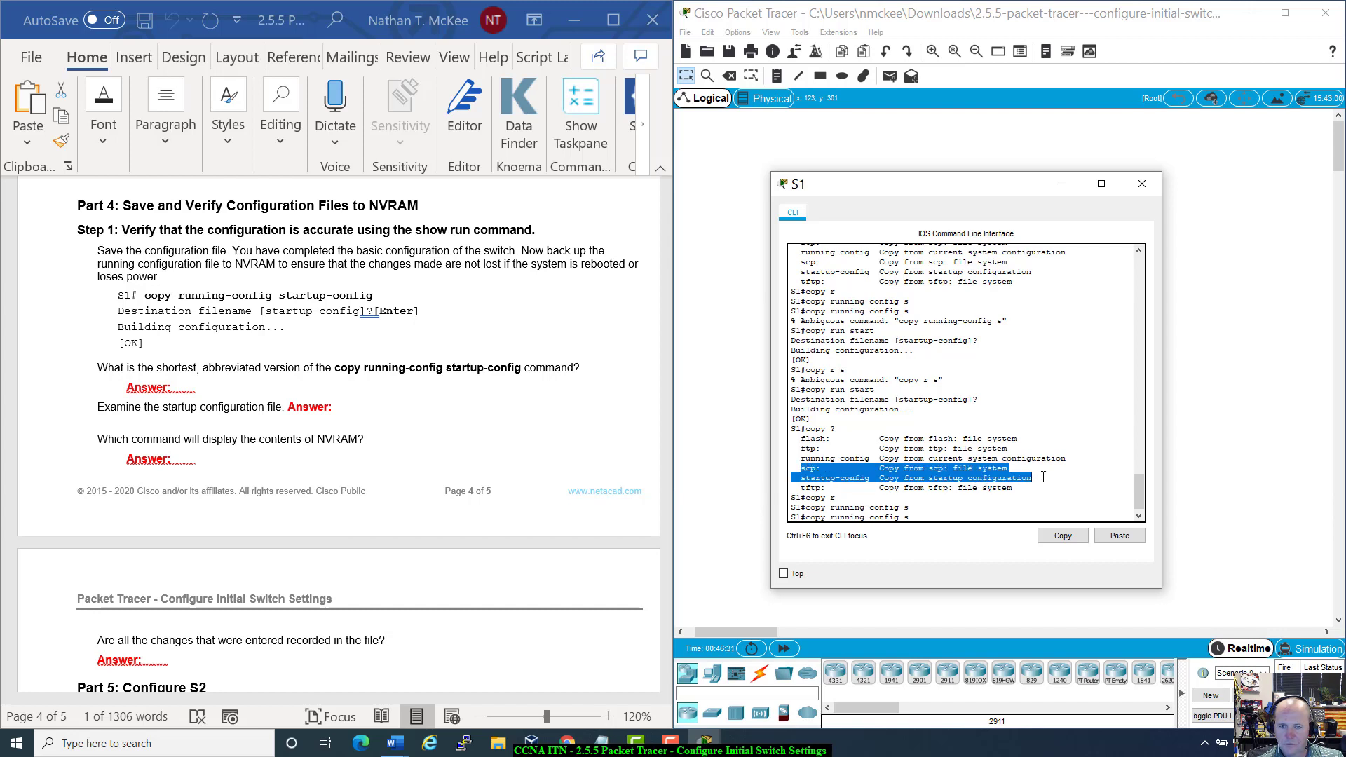
click(964, 514)
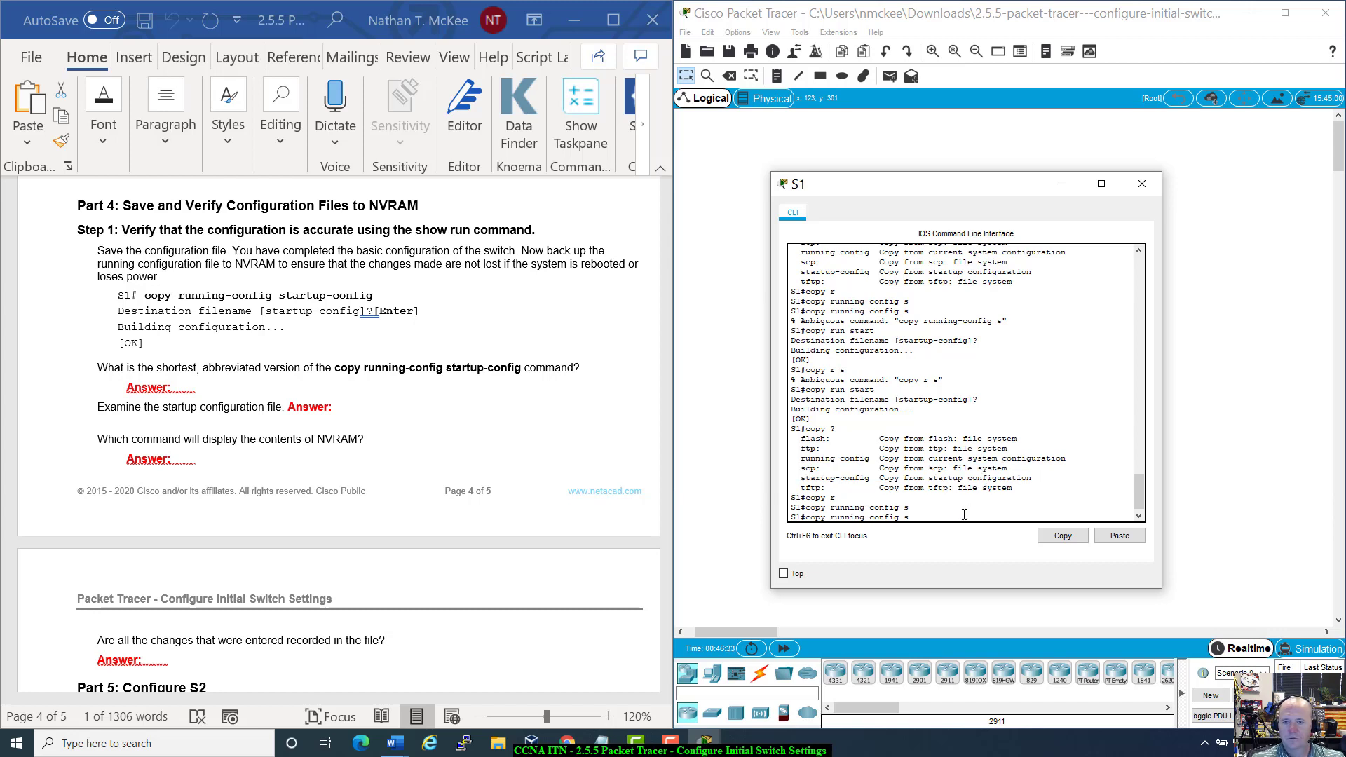
key(BackSpace)
key(BackSpace)
key(BackSpace)
key(BackSpace)
key(BackSpace)
key(BackSpace)
key(BackSpace)
key(BackSpace)
key(BackSpace)
key(BackSpace)
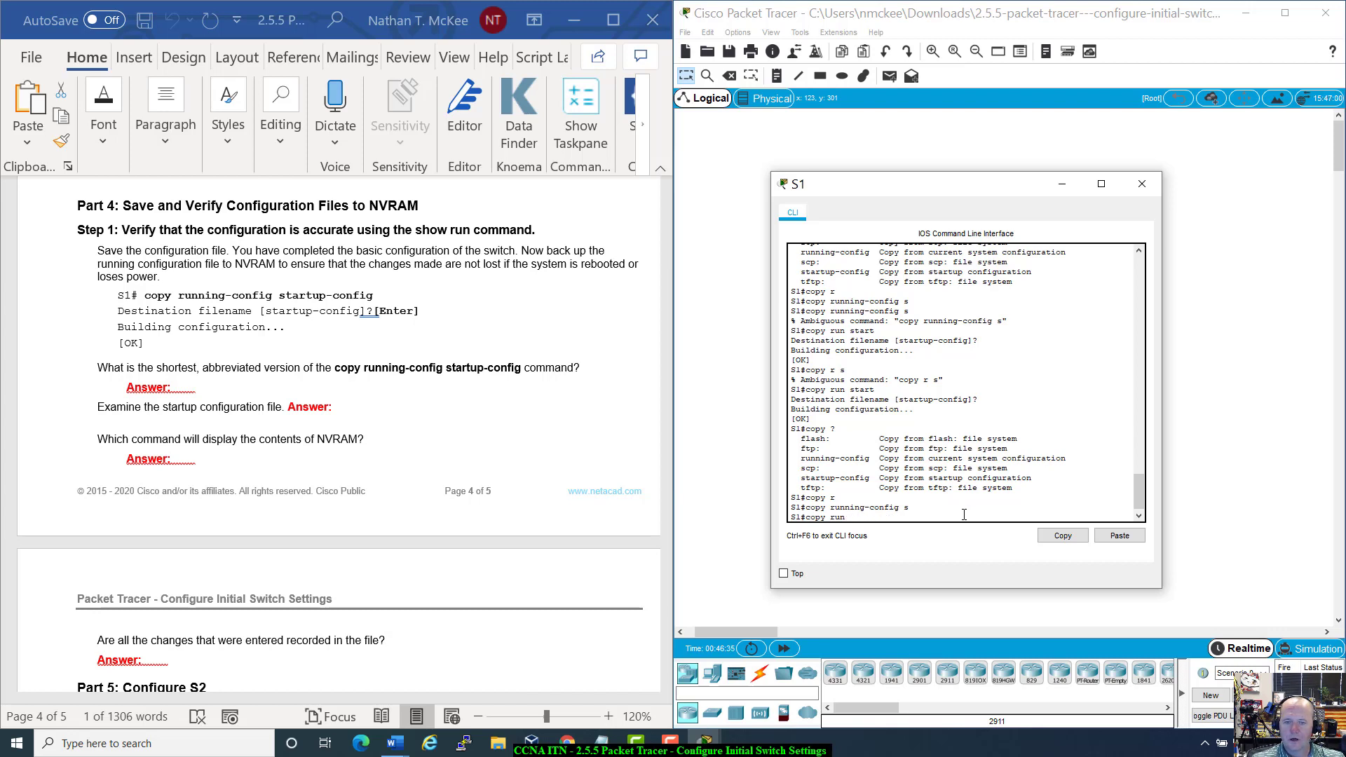
text(start)
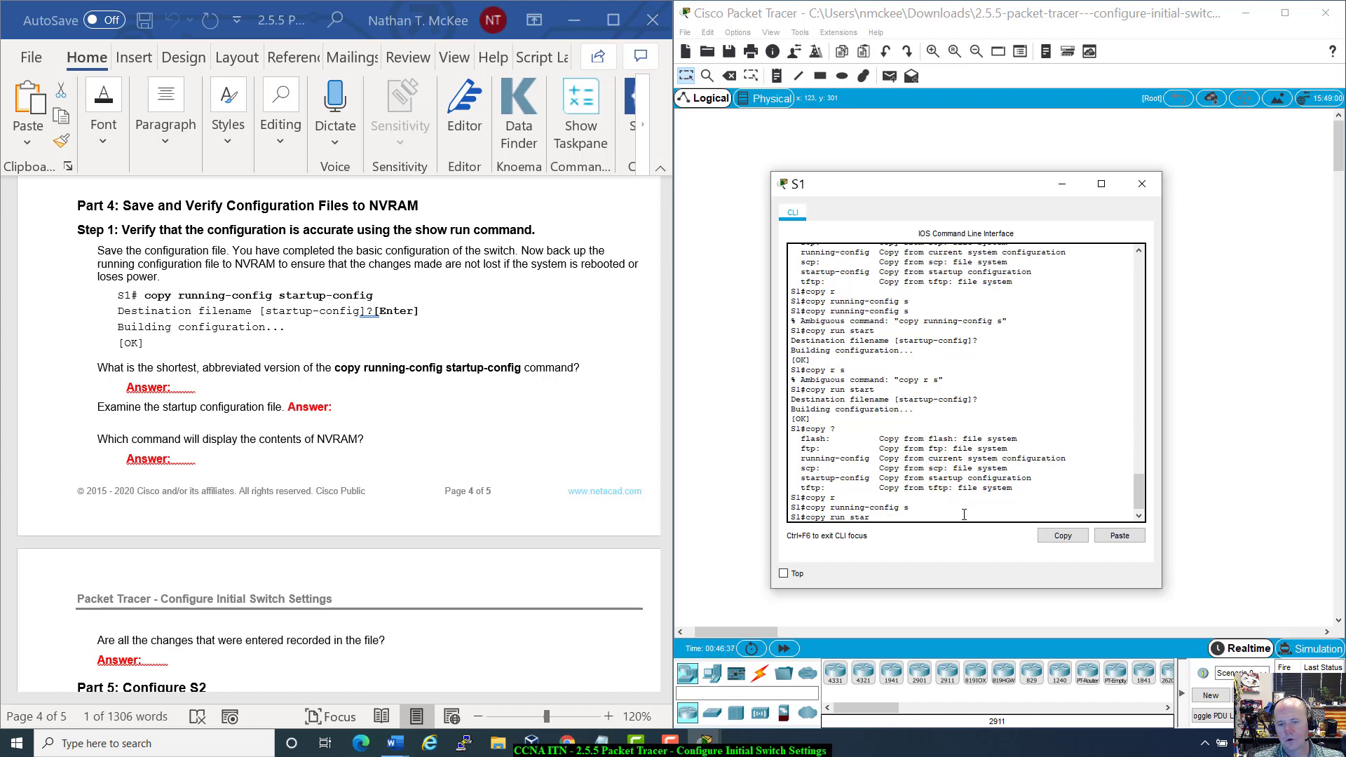
key(Return)
key(Return)
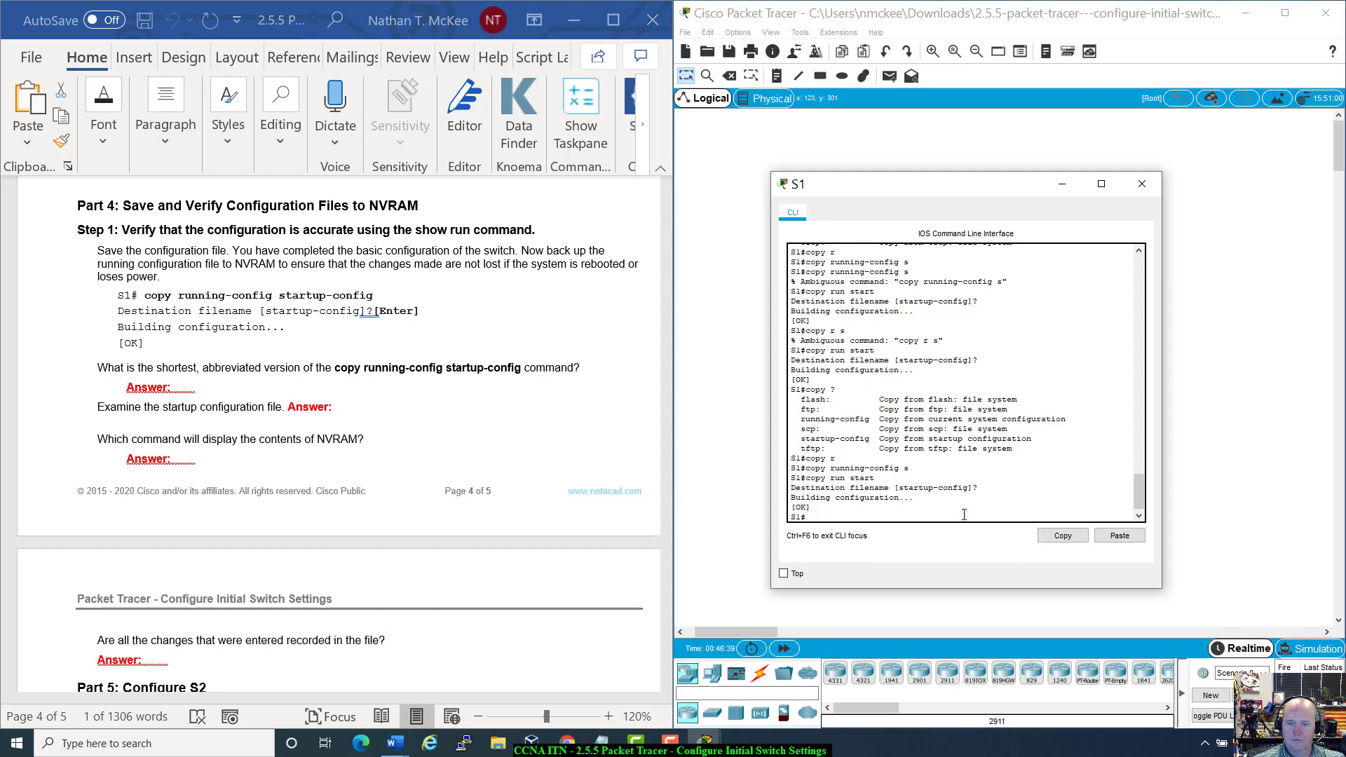
click(1142, 184)
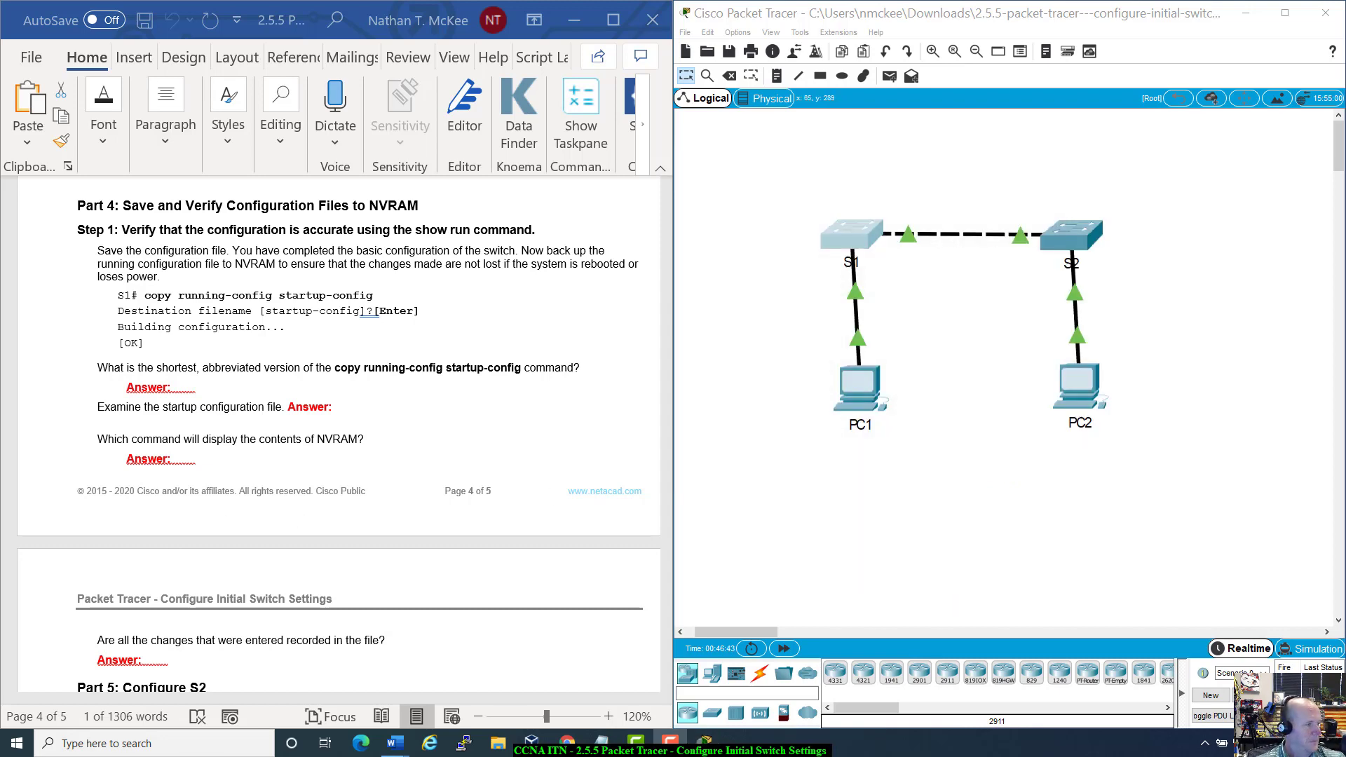
scroll(315, 506, down, 3)
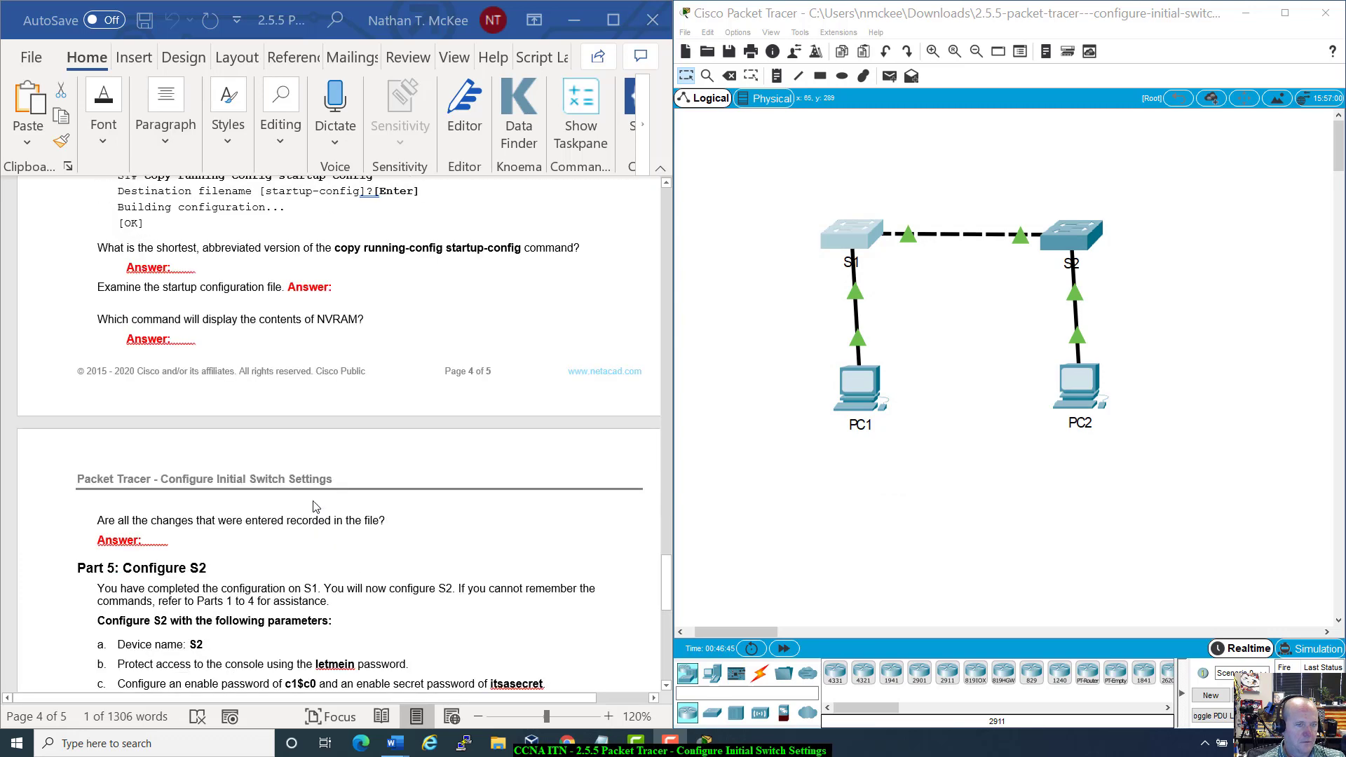
scroll(315, 506, down, 2)
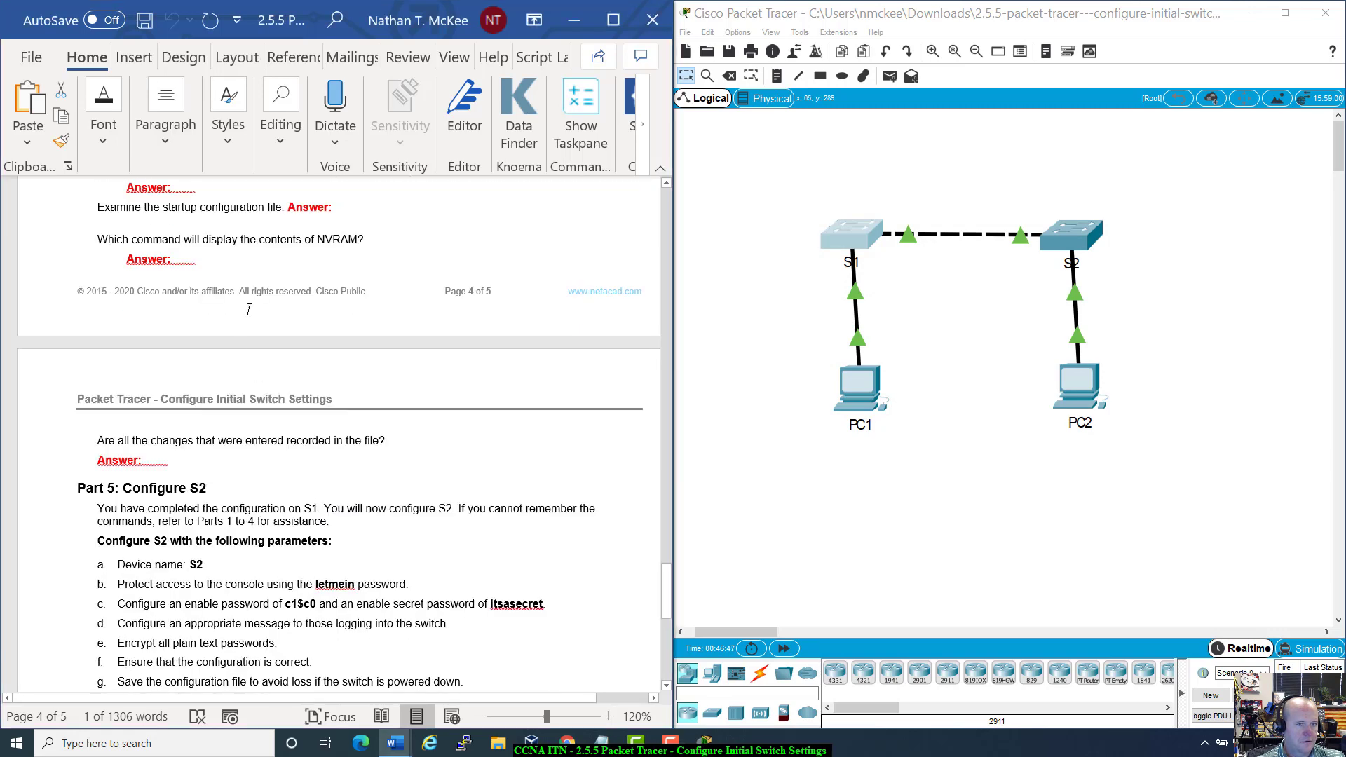
scroll(226, 379, up, 2)
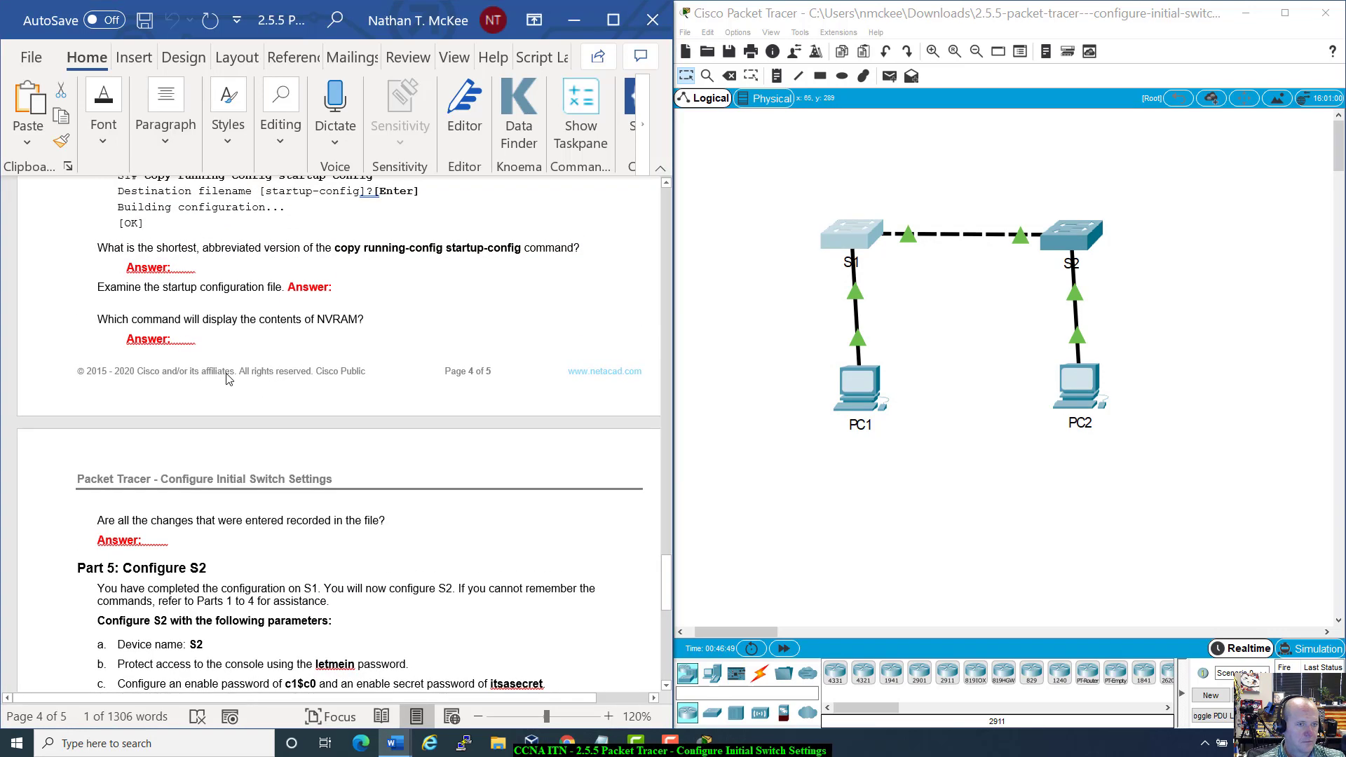
scroll(226, 379, up, 1)
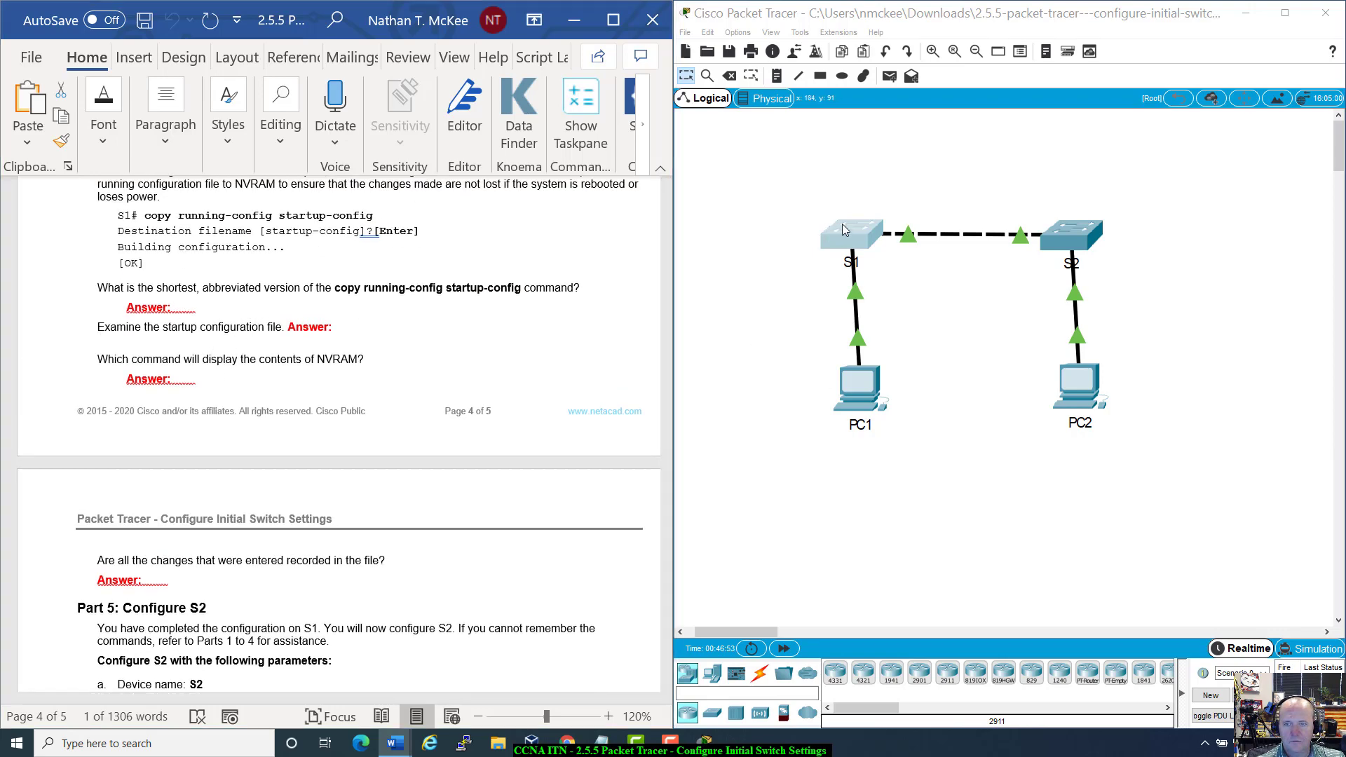
Step: Run show start on S1 and check the encrypted enable passwords and password-encryption service
click(844, 230)
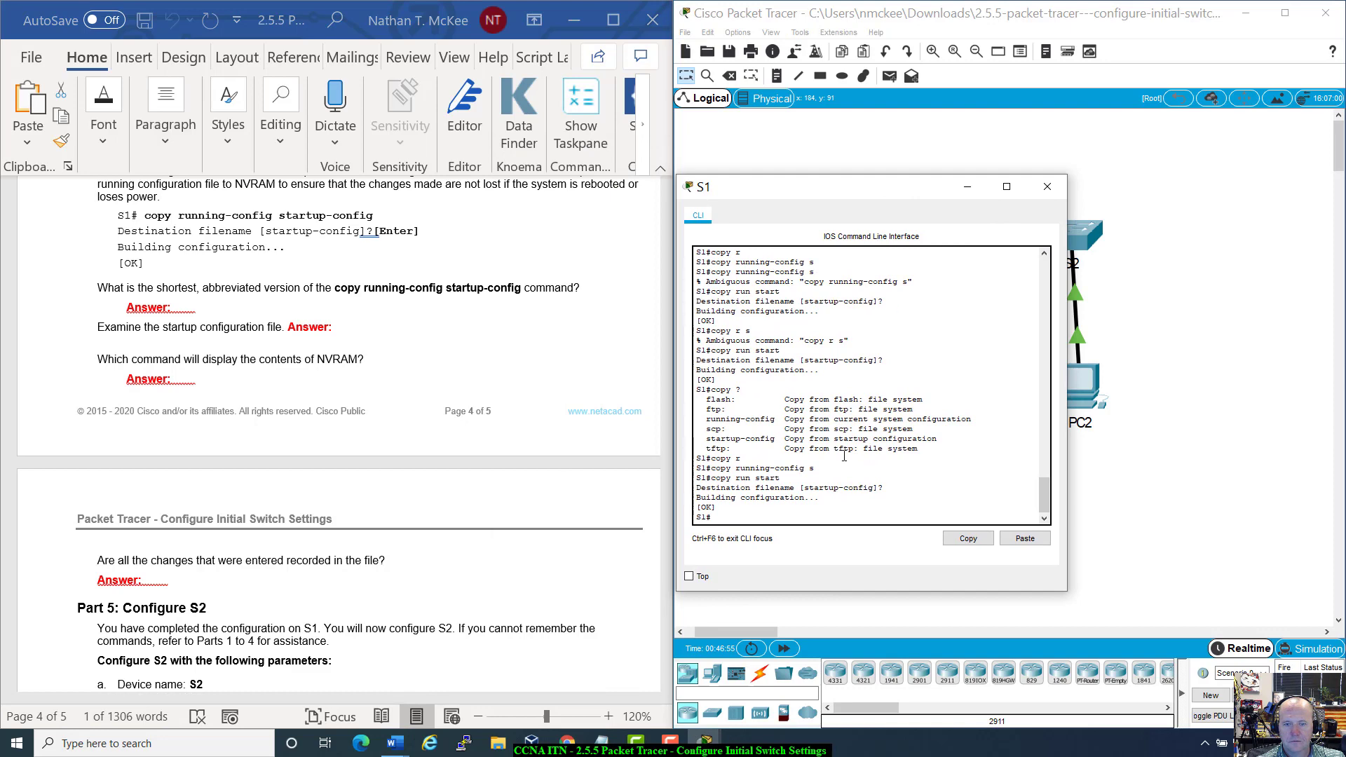
click(744, 517)
text(show start)
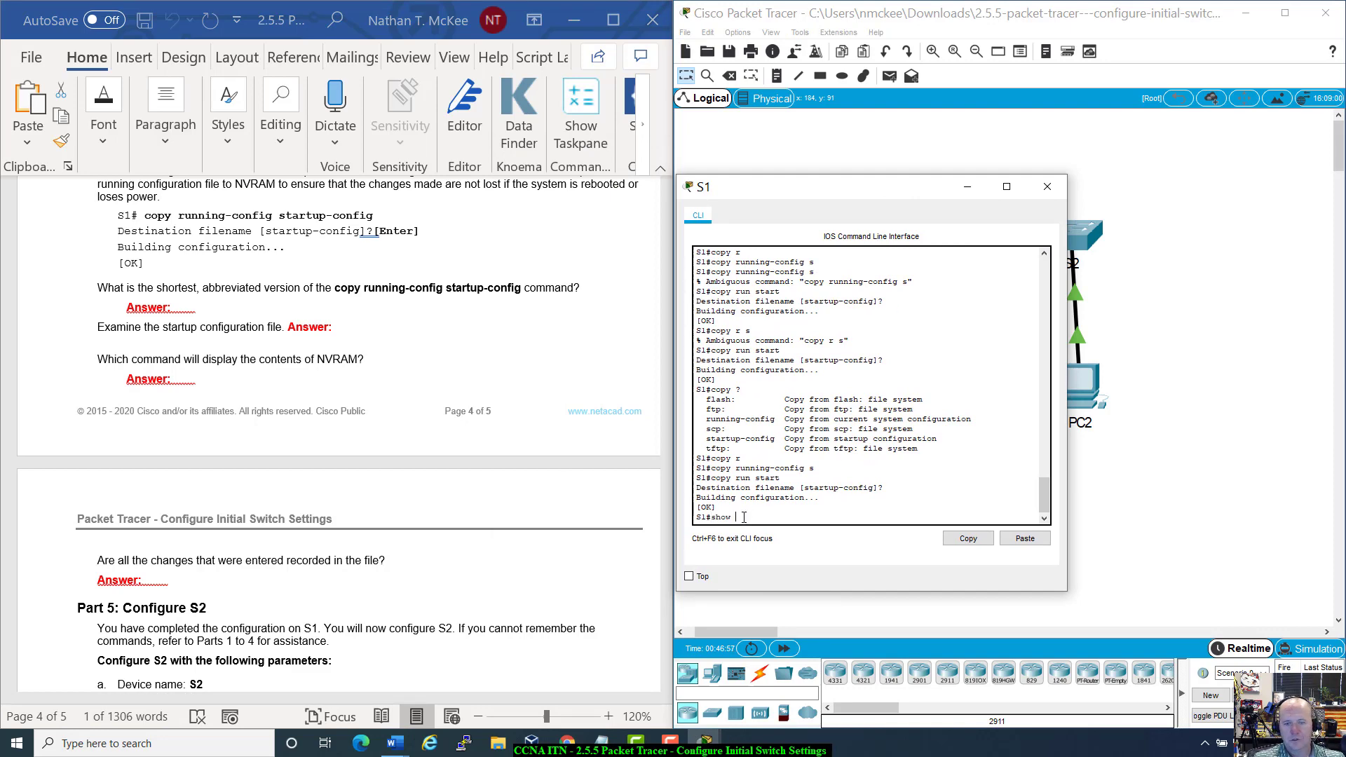
key(Return)
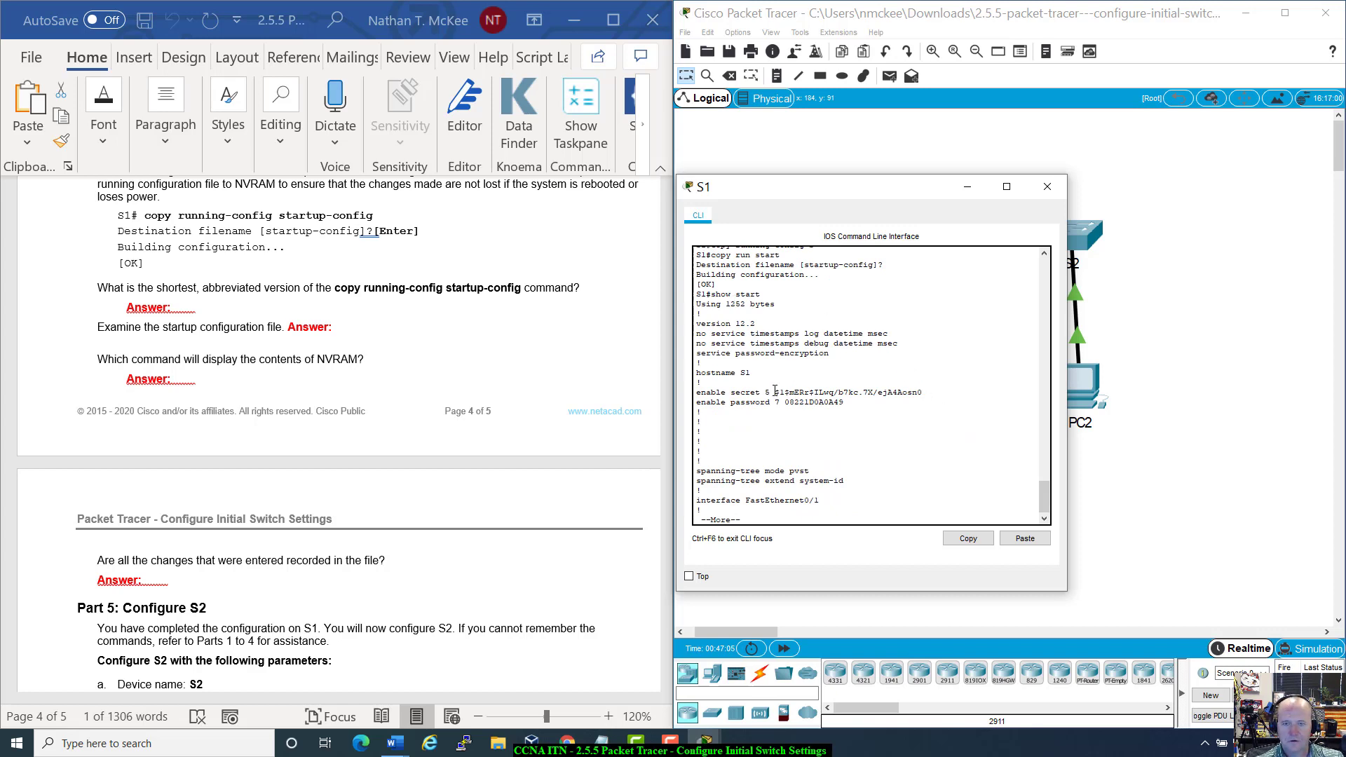
drag(776, 393, 699, 412)
drag(698, 353, 846, 362)
click(854, 442)
Step: Page through the startup configuration to check the MOTD banner and console password with login
scroll(855, 442, down, 1)
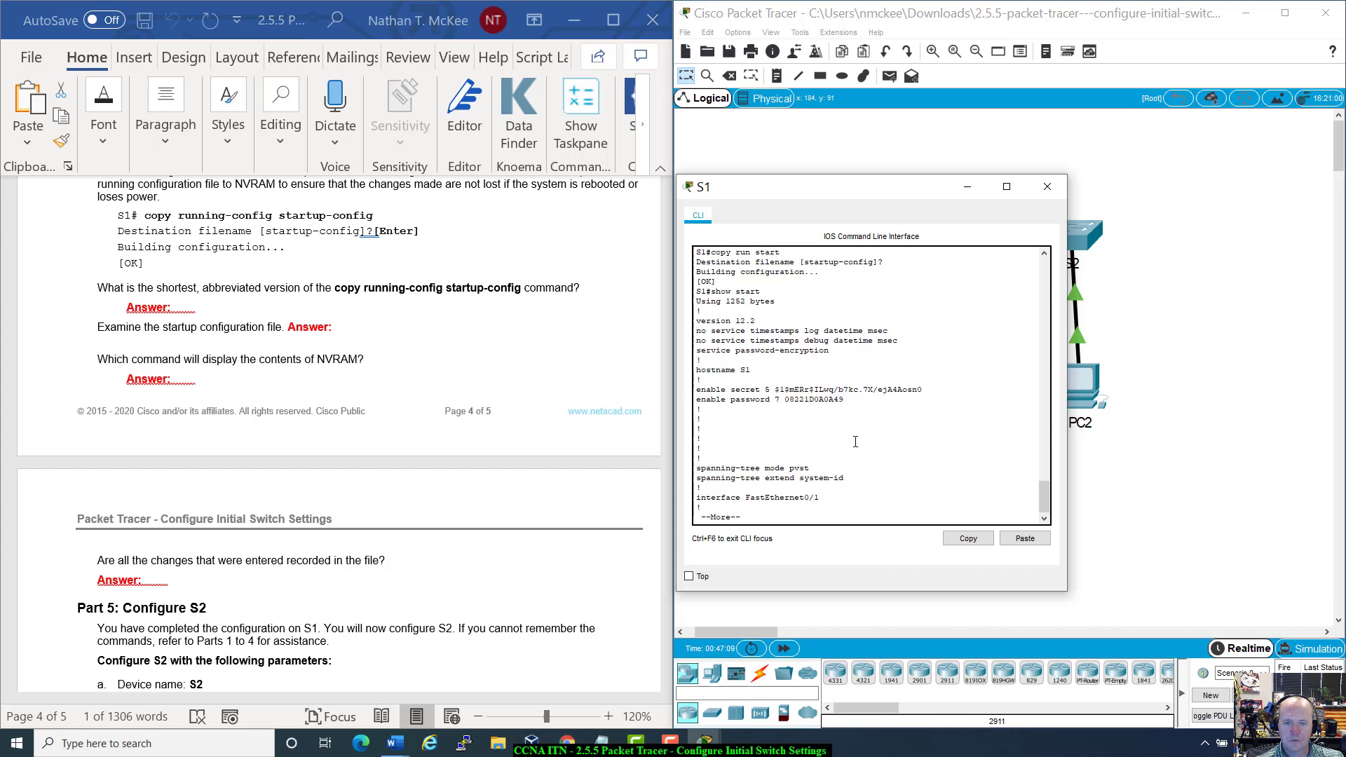
key(space)
key(space)
key(space)
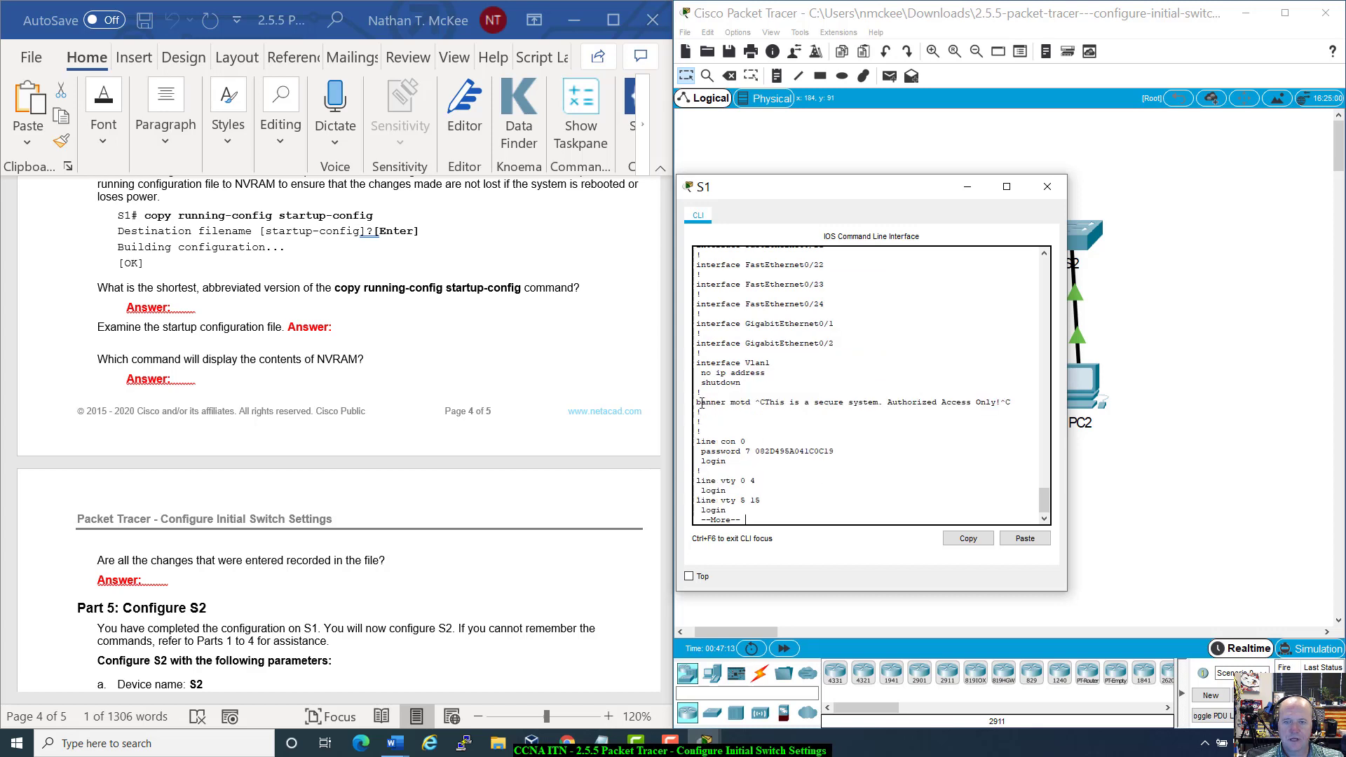
drag(697, 402, 924, 412)
click(1023, 410)
drag(705, 451, 857, 462)
click(857, 463)
key(space)
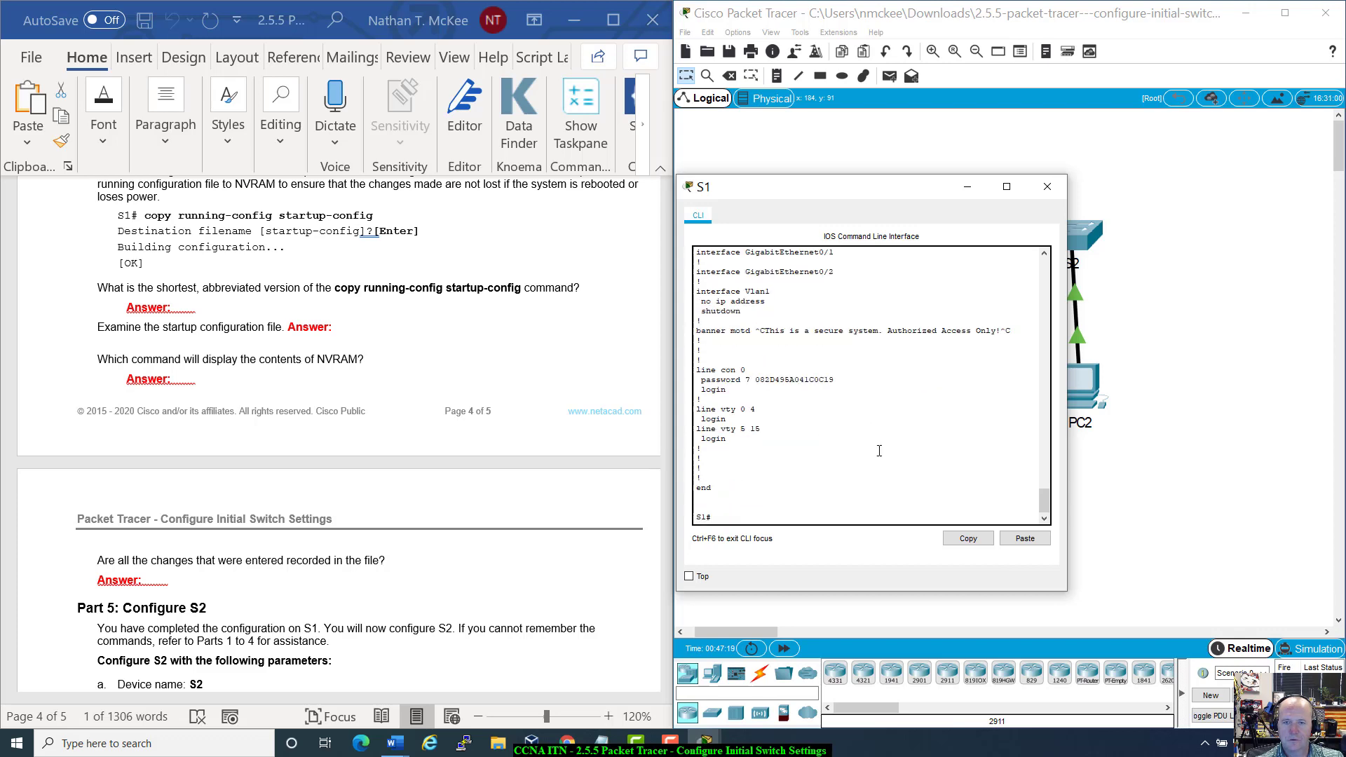
scroll(879, 451, up, 4)
scroll(879, 451, up, 20)
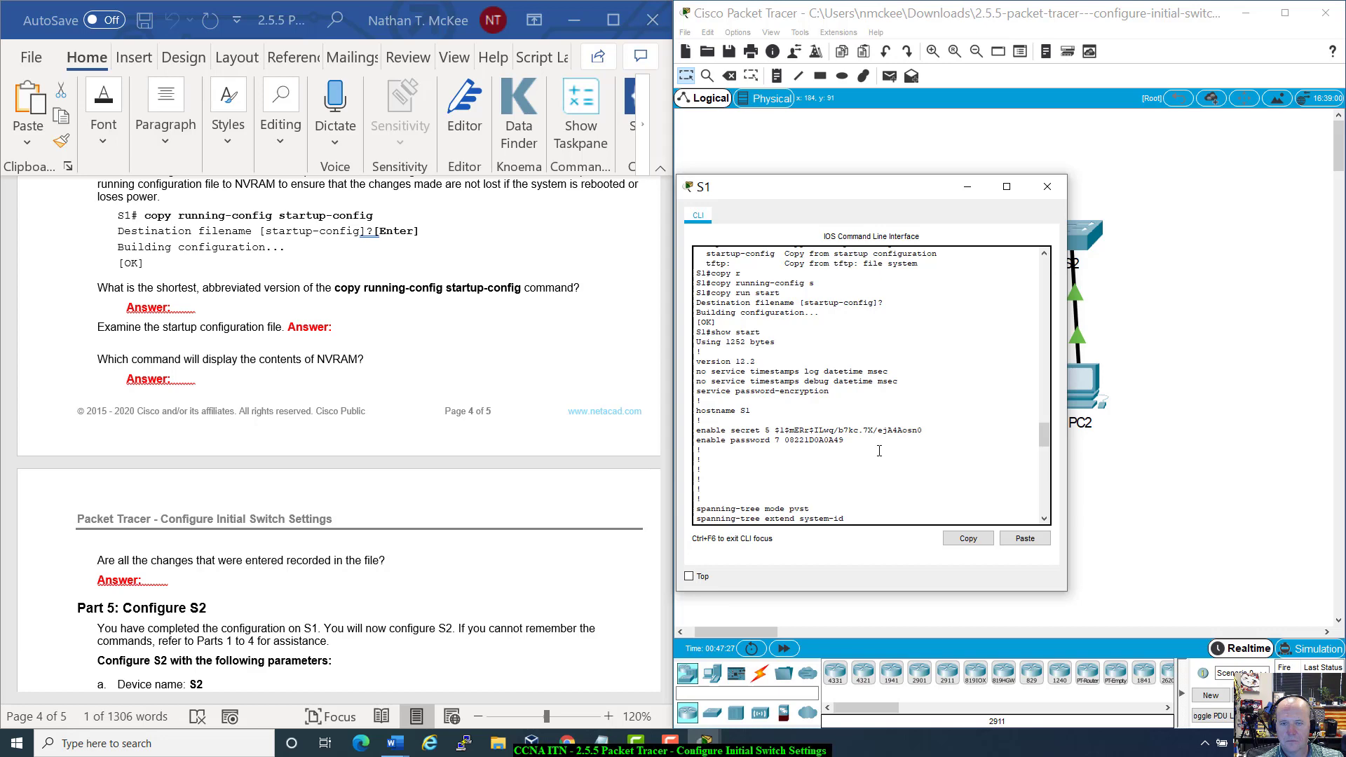
scroll(879, 451, down, 20)
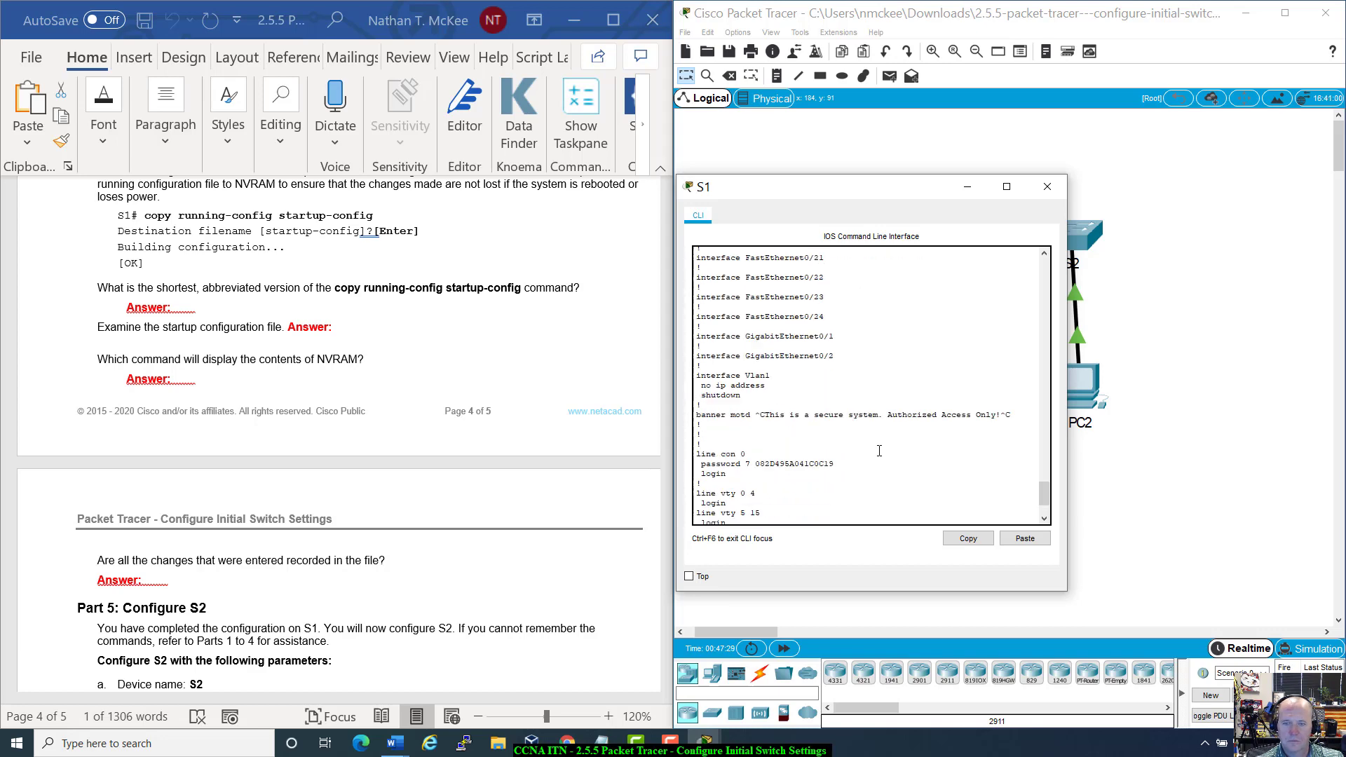
scroll(880, 451, up, 20)
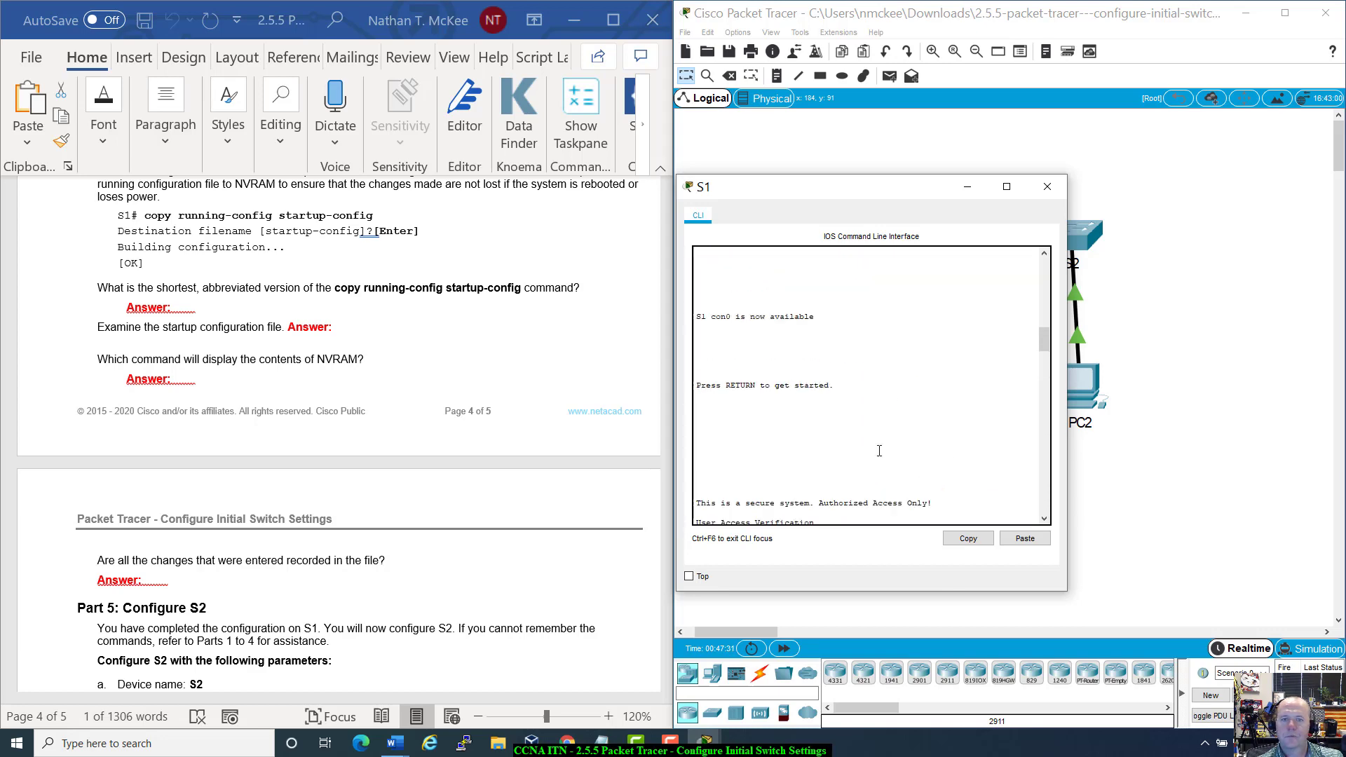
scroll(879, 451, down, 10)
Step: Close S1's device window and bring the handout to Part 5: Configure S2
click(1047, 186)
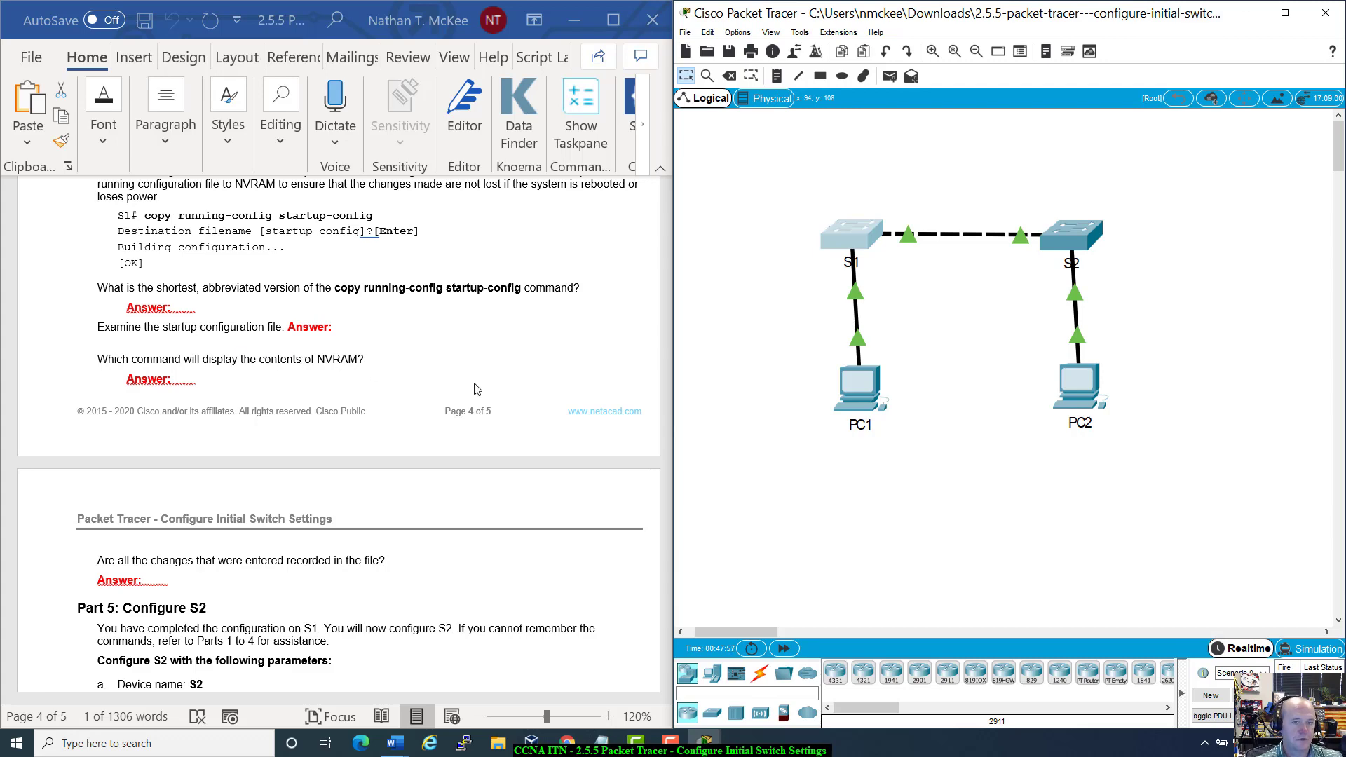
scroll(473, 387, down, 4)
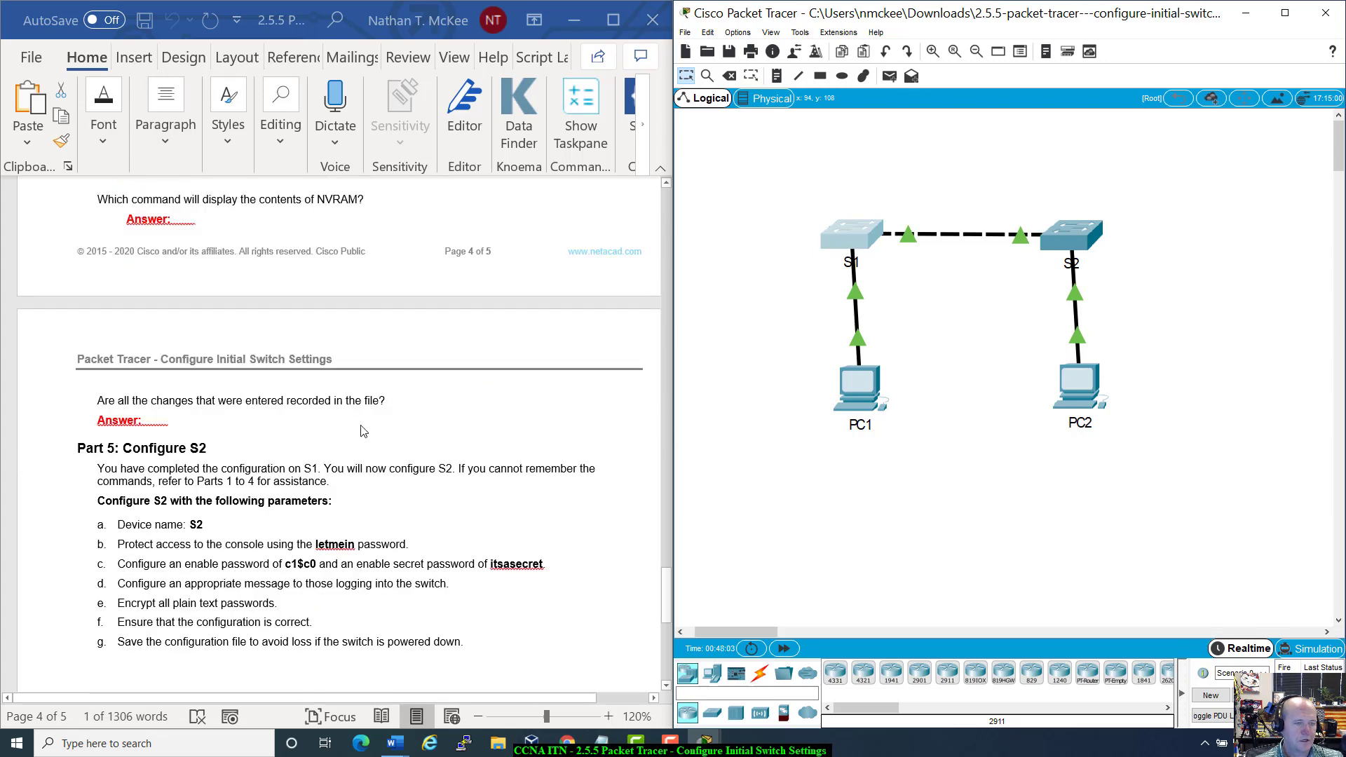
scroll(363, 430, down, 6)
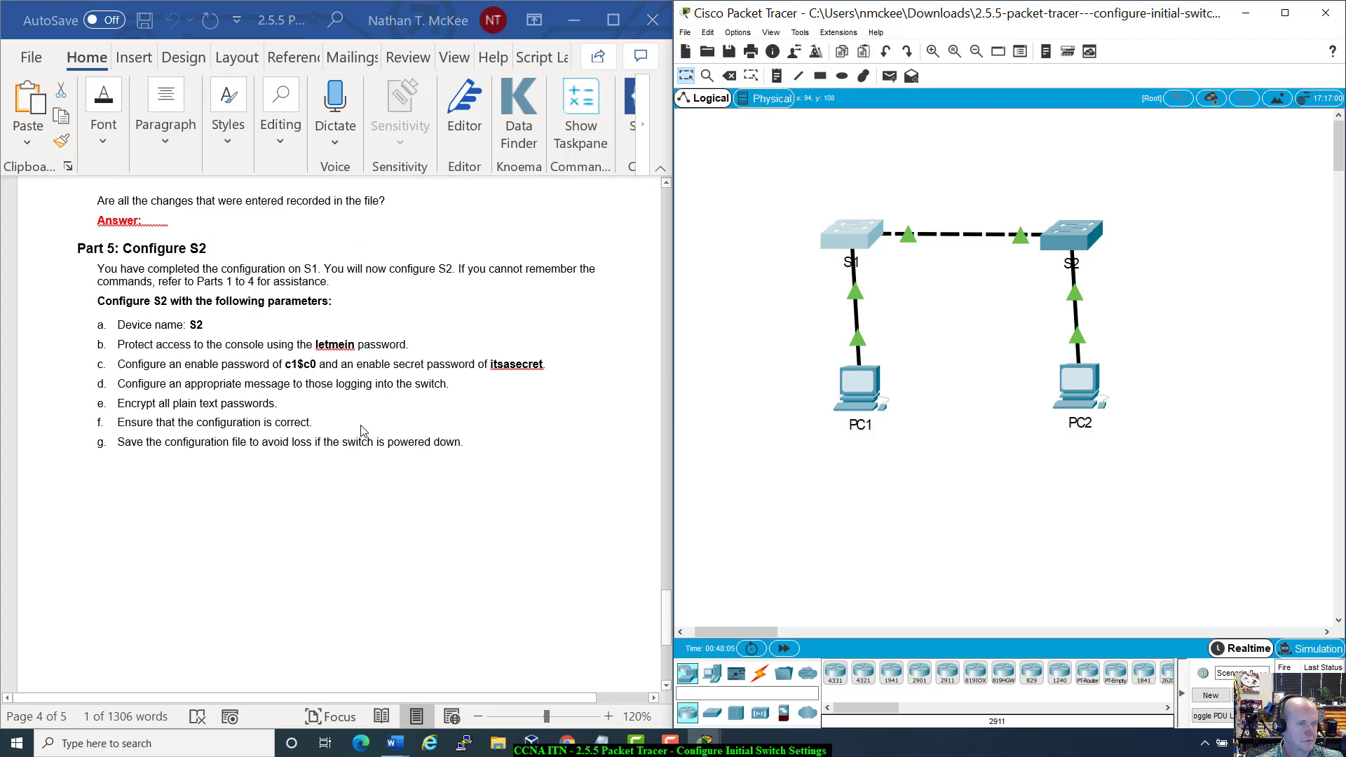
scroll(363, 430, up, 2)
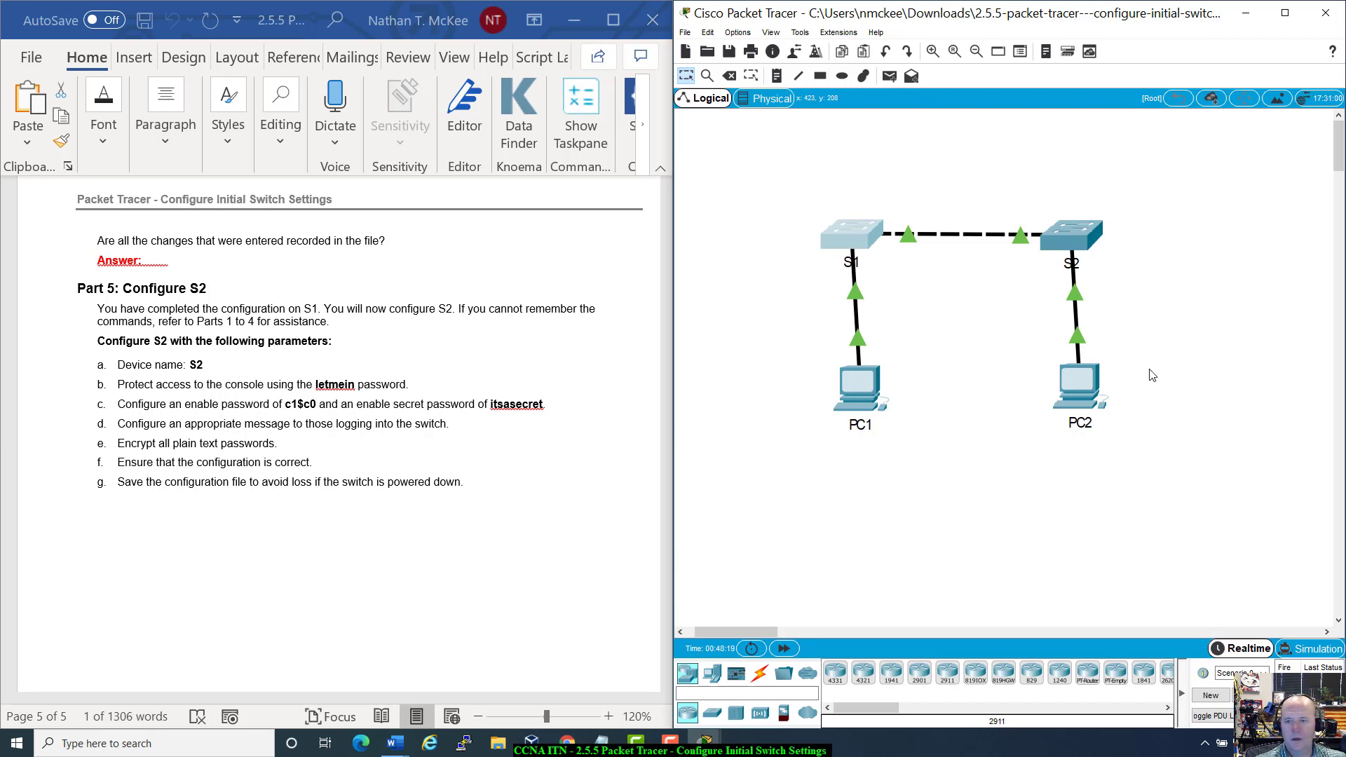
Step: Open S2's console, get a fresh prompt, and move the window off the topology
click(1083, 233)
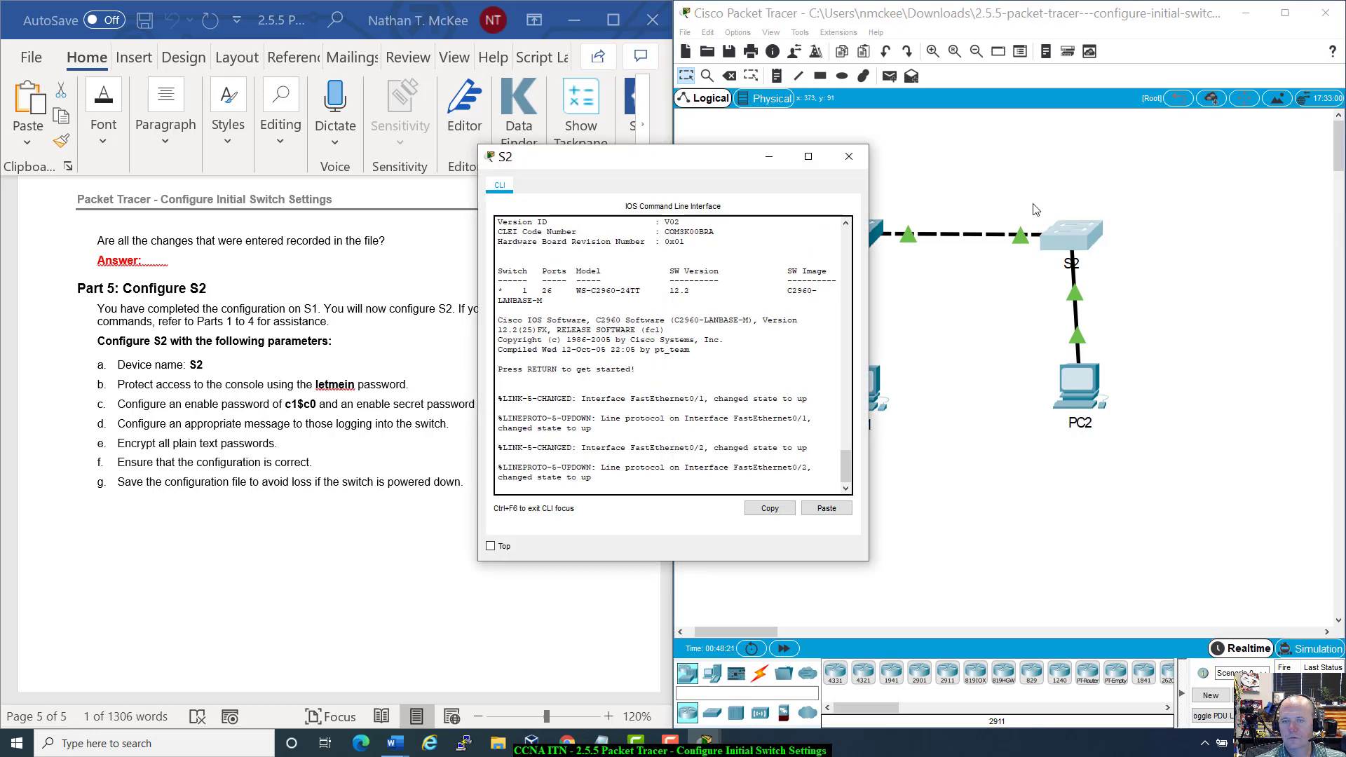
drag(948, 173, 1089, 193)
scroll(1055, 382, up, 5)
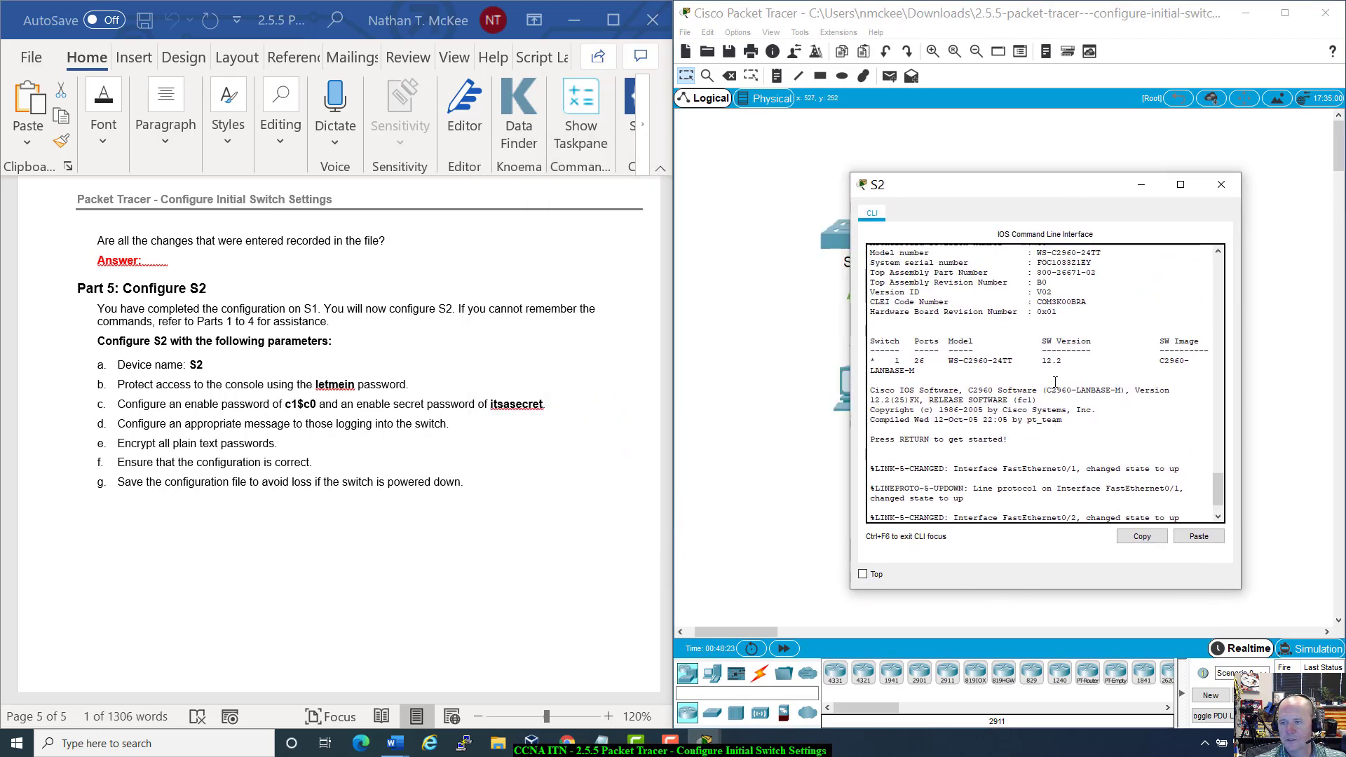
scroll(1055, 382, up, 20)
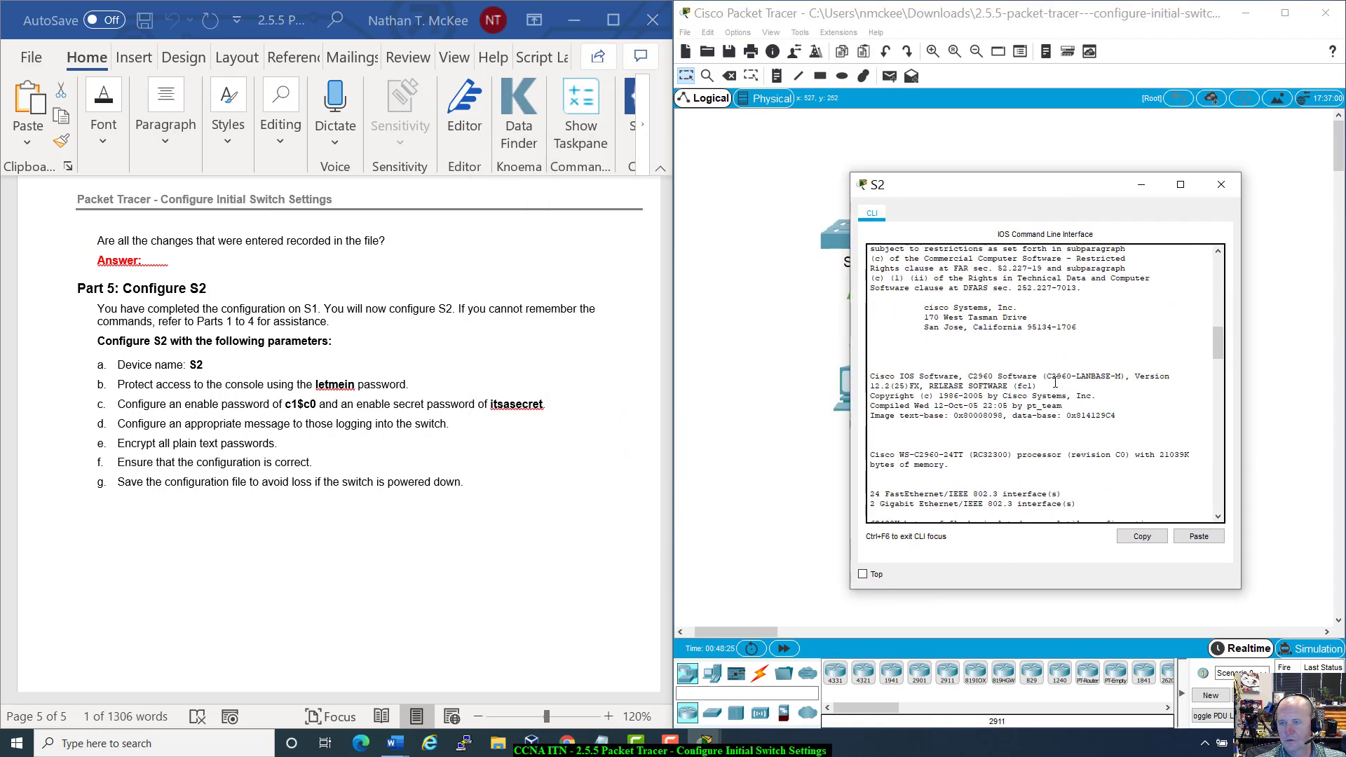
scroll(1055, 382, down, 2)
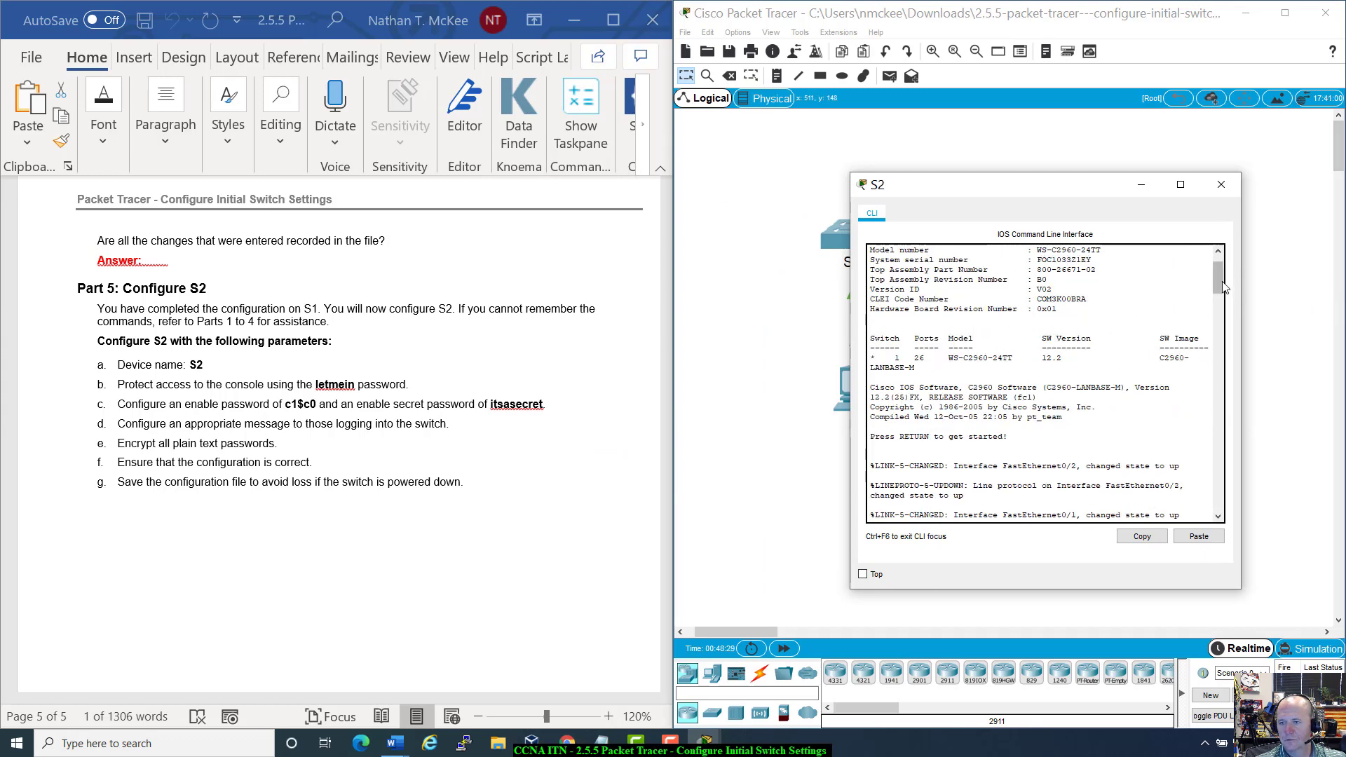
drag(1223, 280, 1257, 521)
click(933, 500)
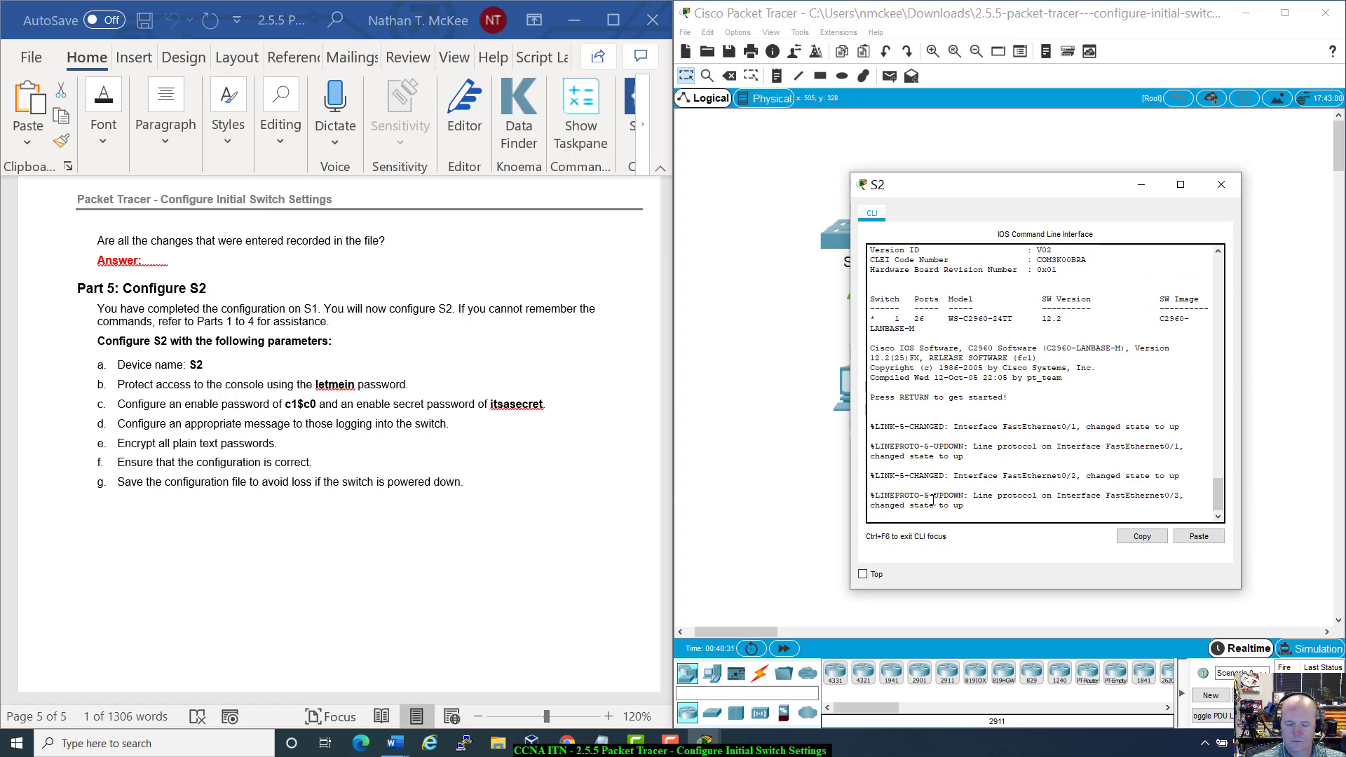
key(Return)
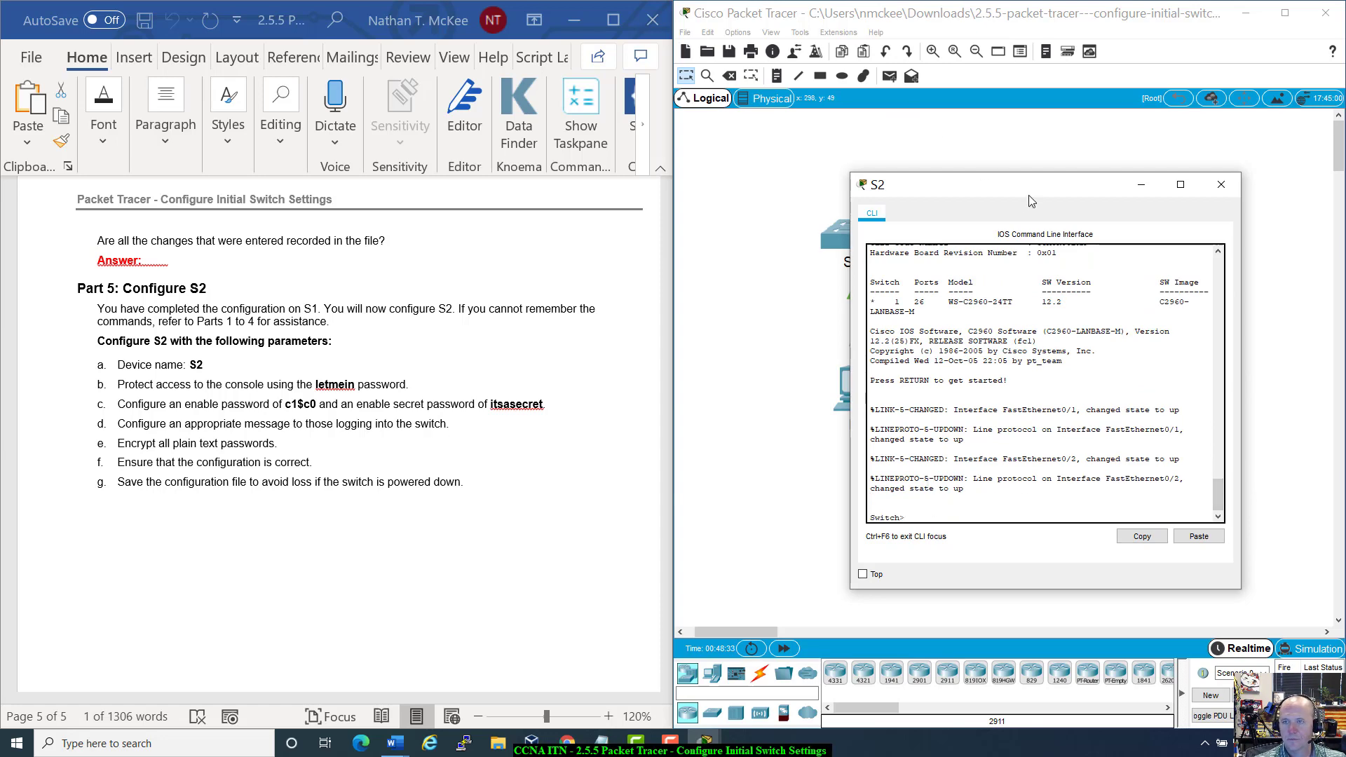
drag(1036, 196, 942, 166)
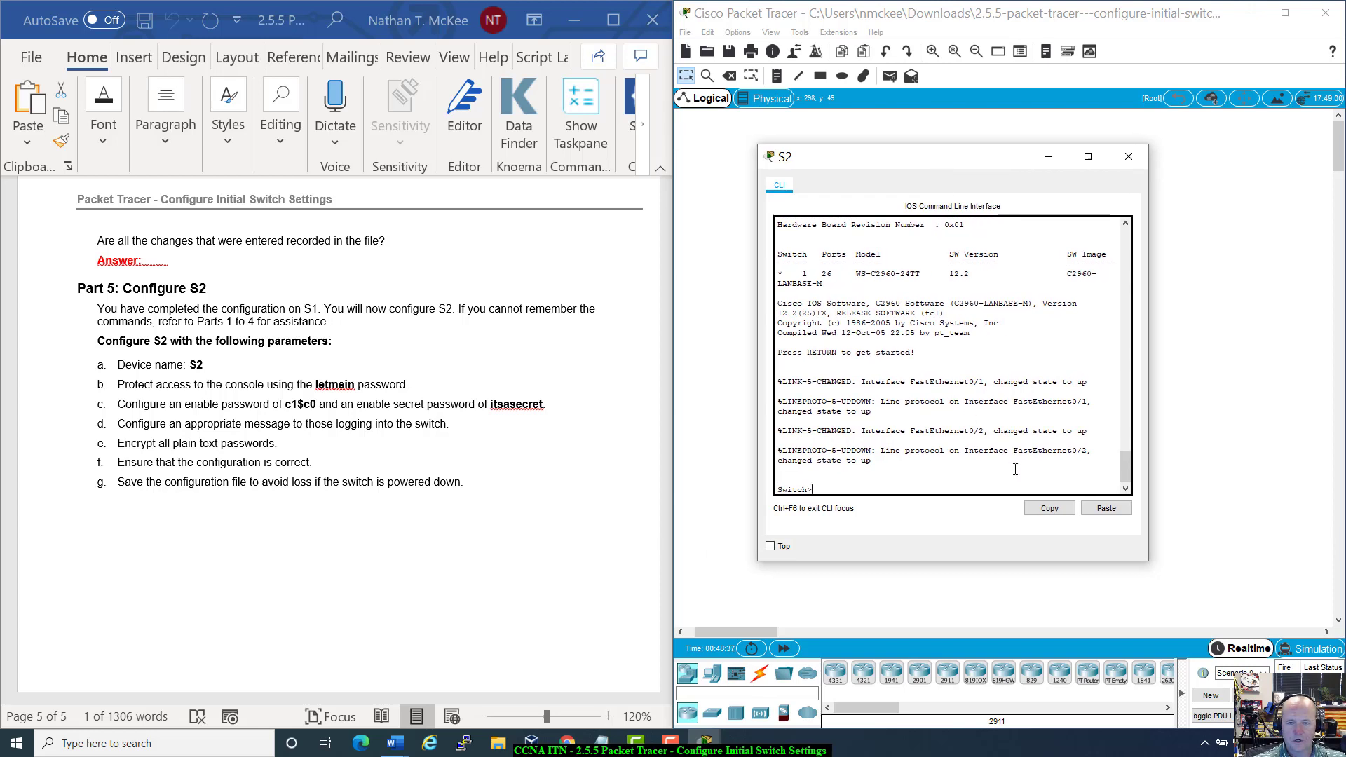
Step: Enter global configuration mode and set the switch hostname to S2
text(nable)
key(Return)
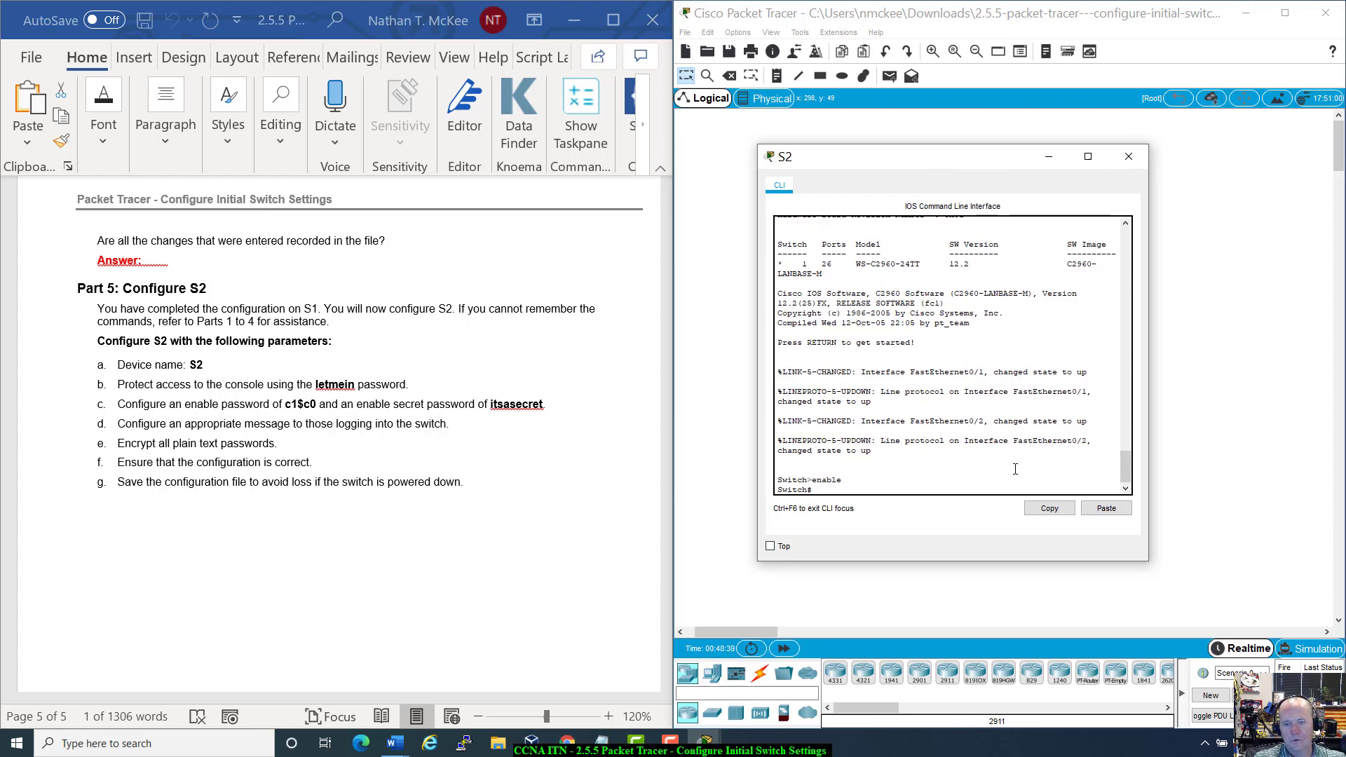
text(config t)
key(Return)
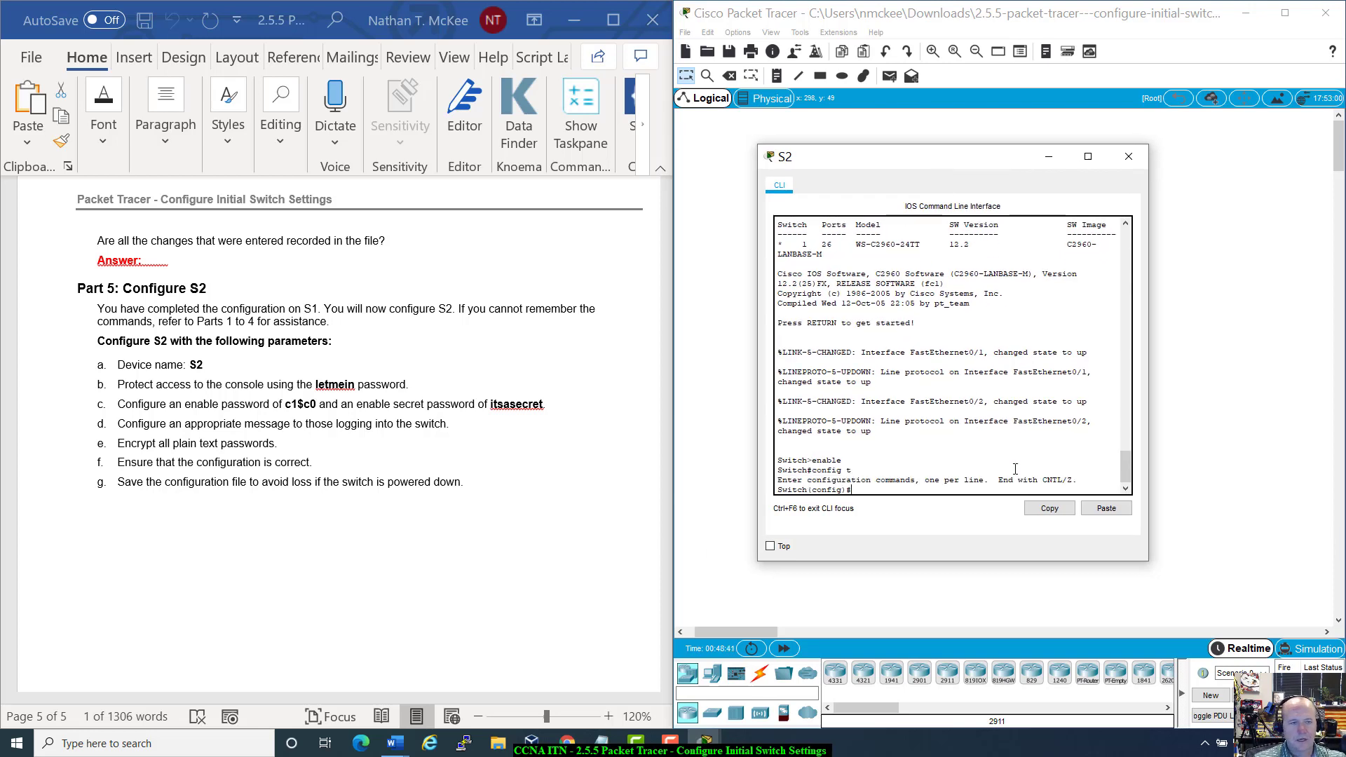
text(hos)
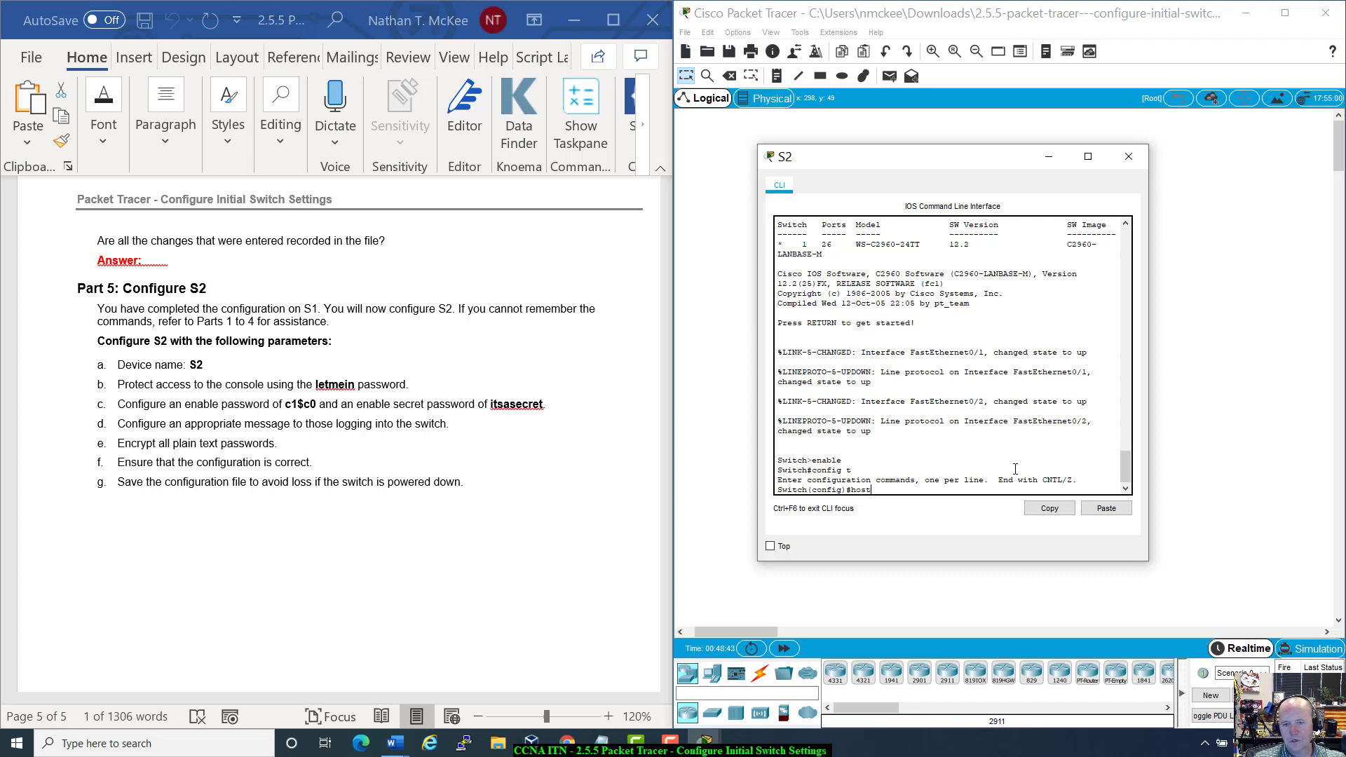
text(t)
key(Tab)
text(S2)
key(Return)
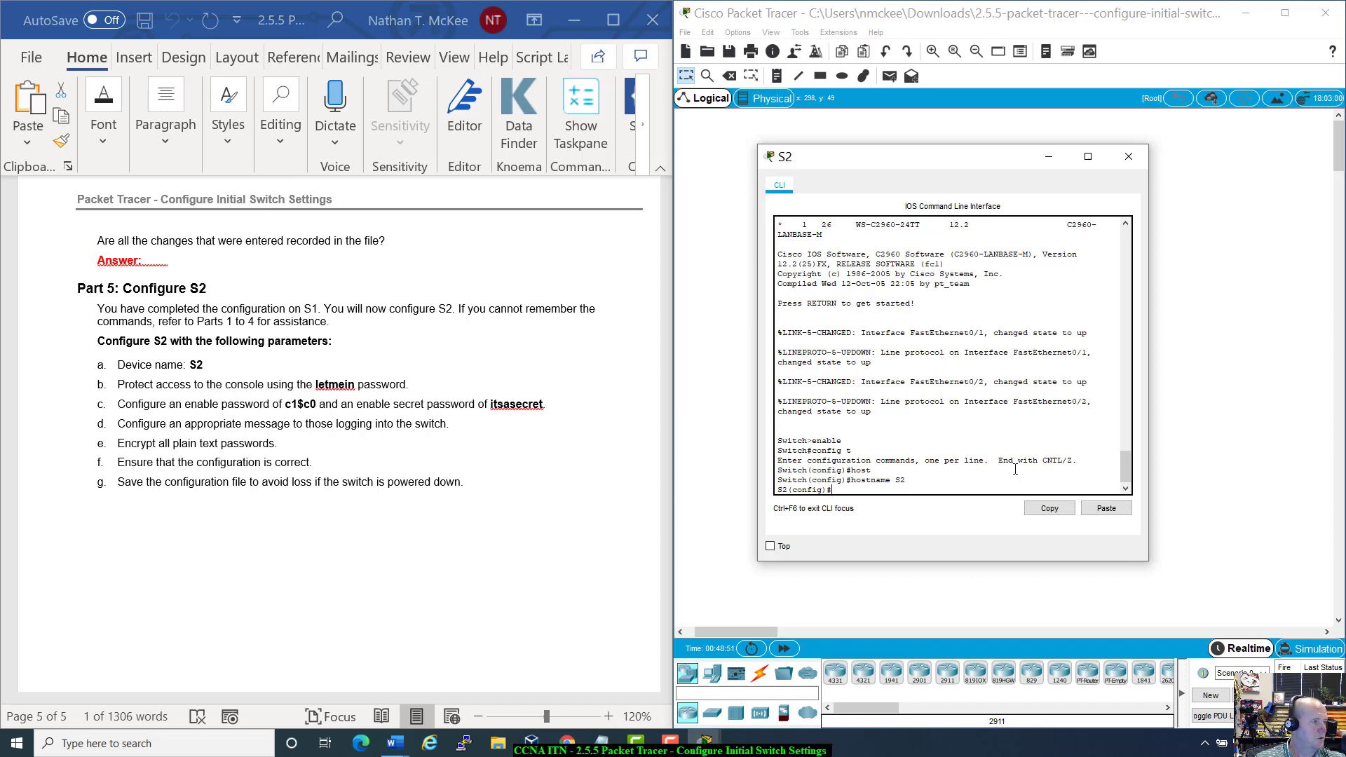
Step: Under line console 0, set the console password and enable login
text(line co)
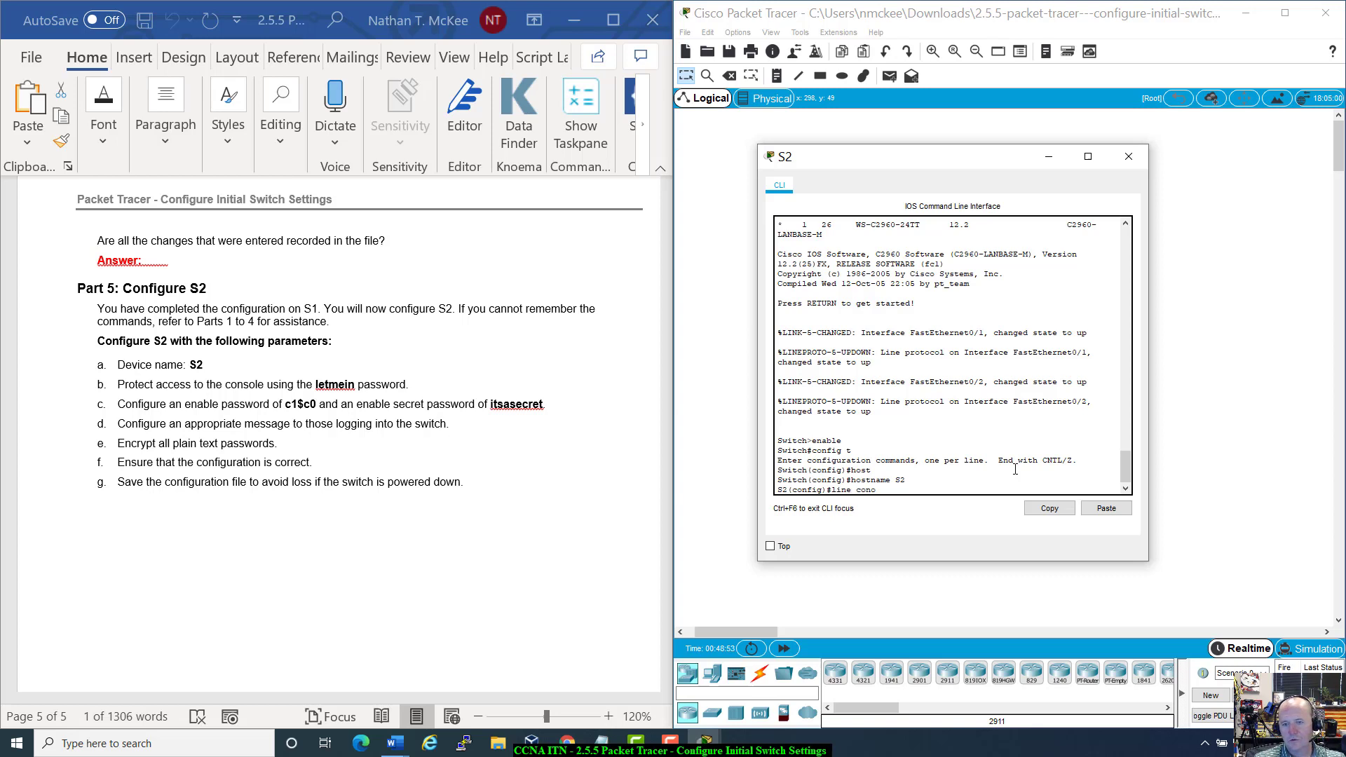
text(nsole)
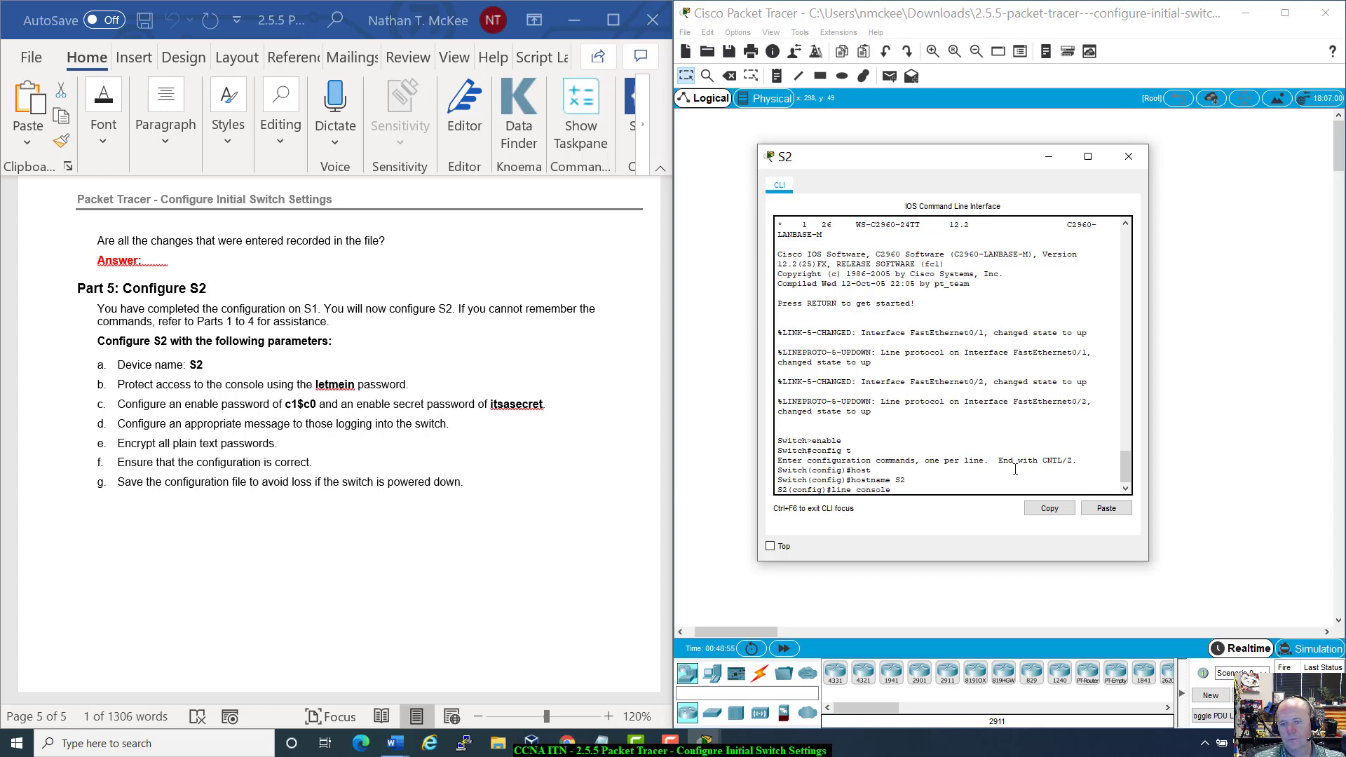
text( 0)
key(Return)
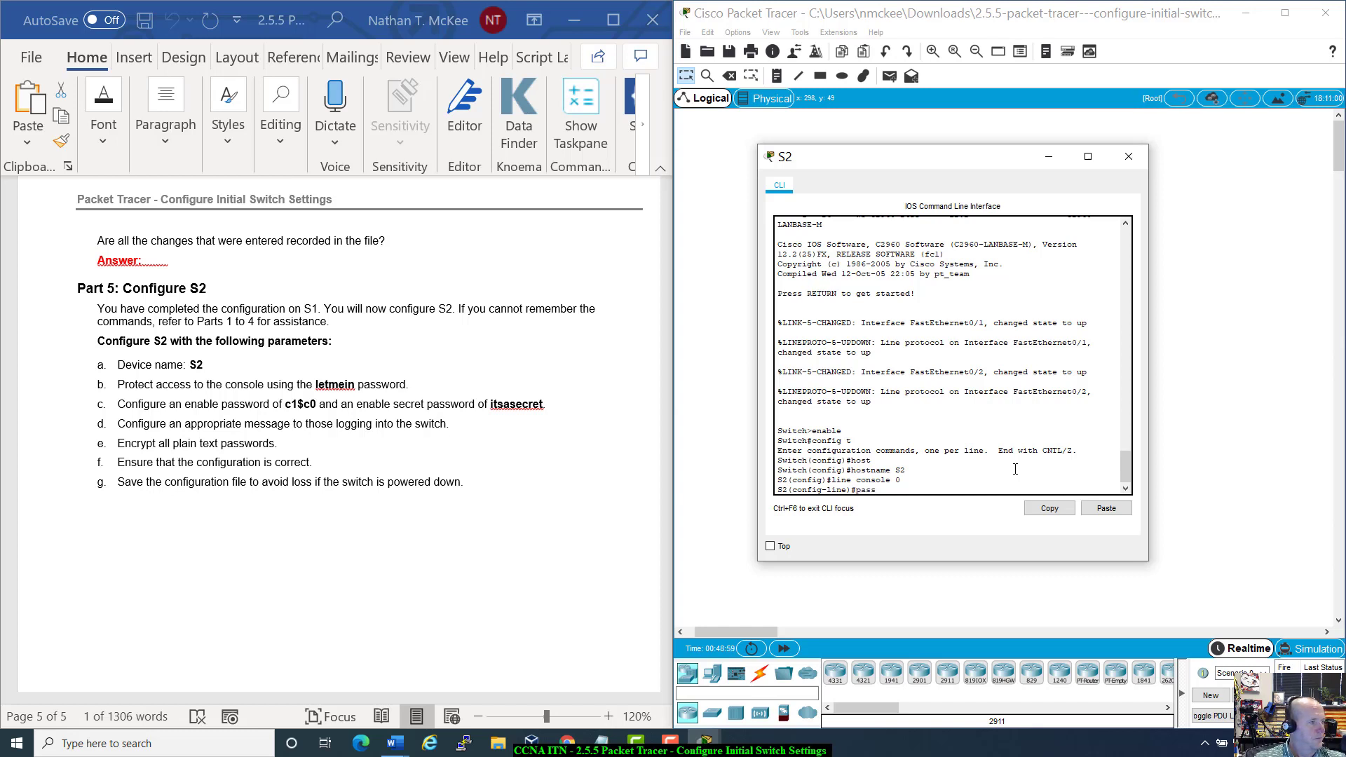
text(password )
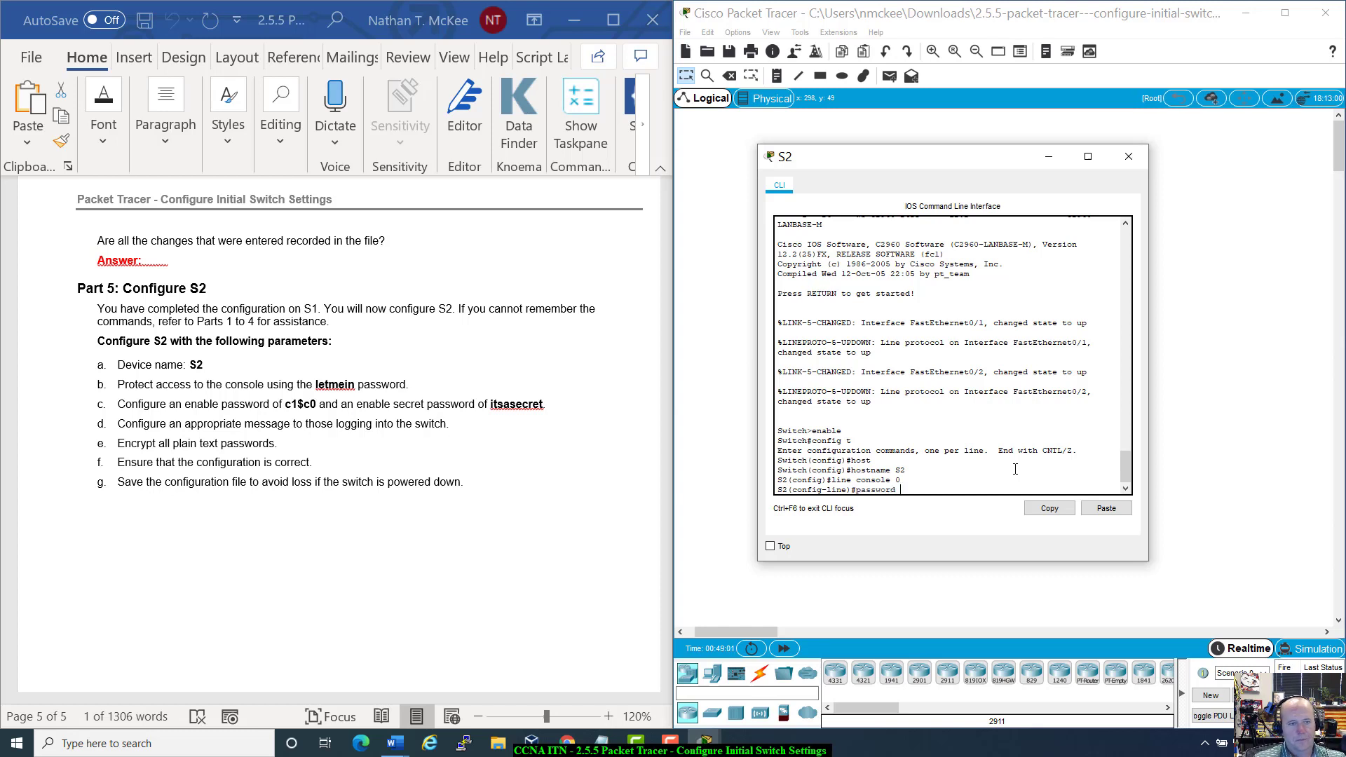
text(letmein)
key(Return)
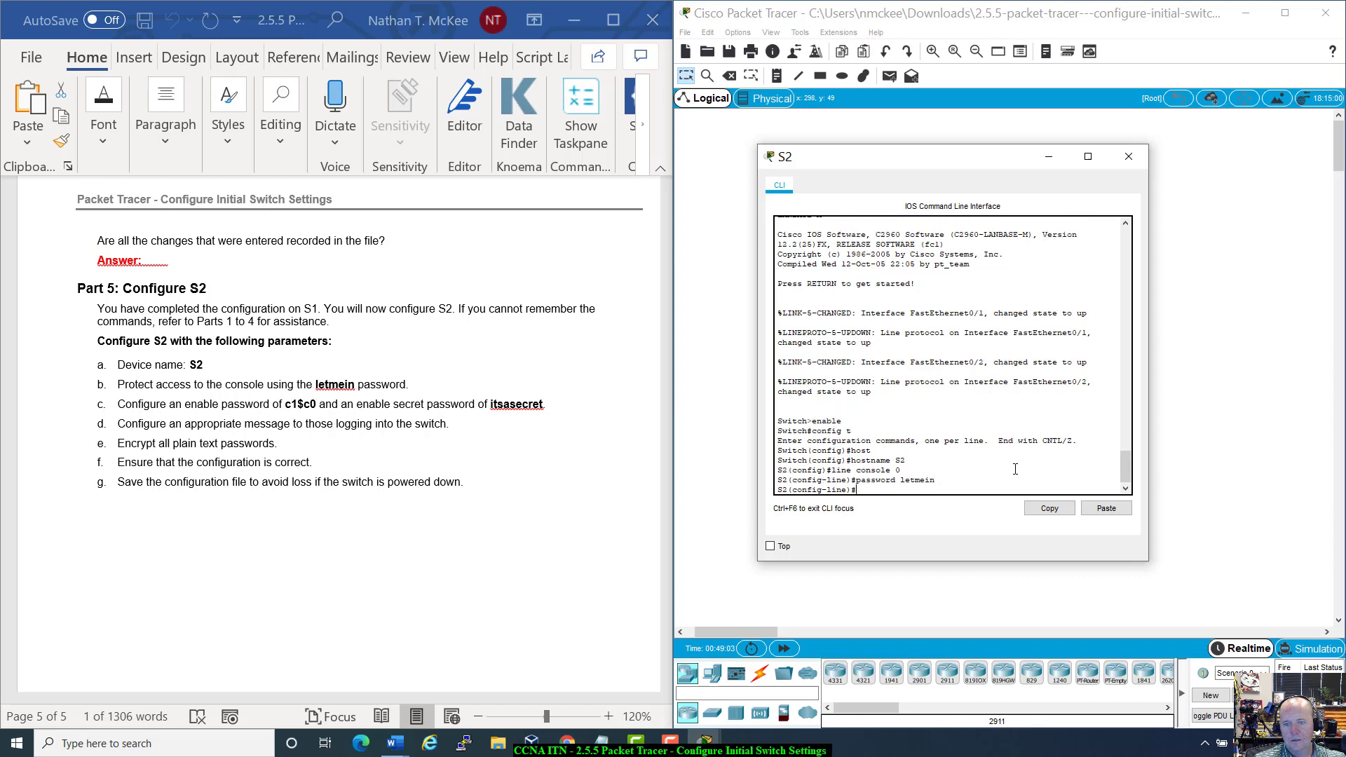
text(long)
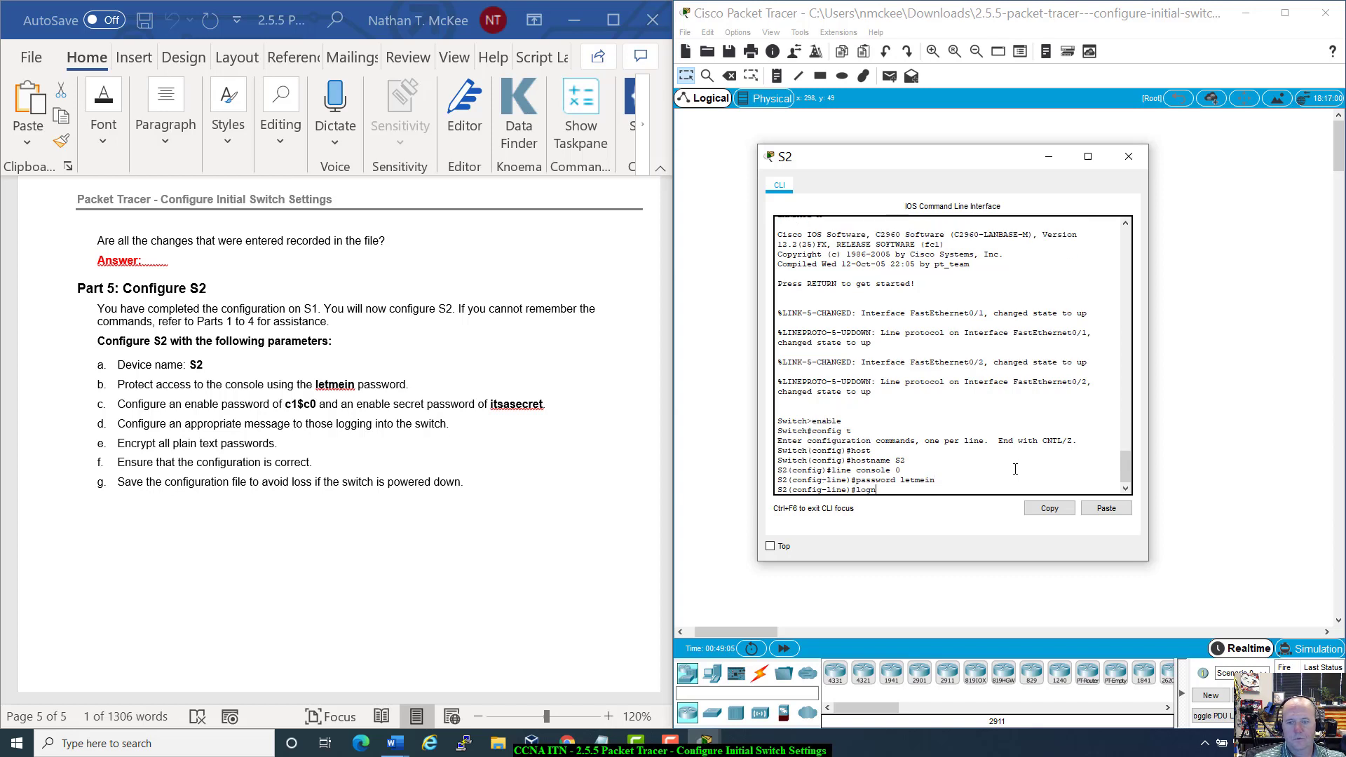
text(n)
key(BackSpace)
key(BackSpace)
text(i)
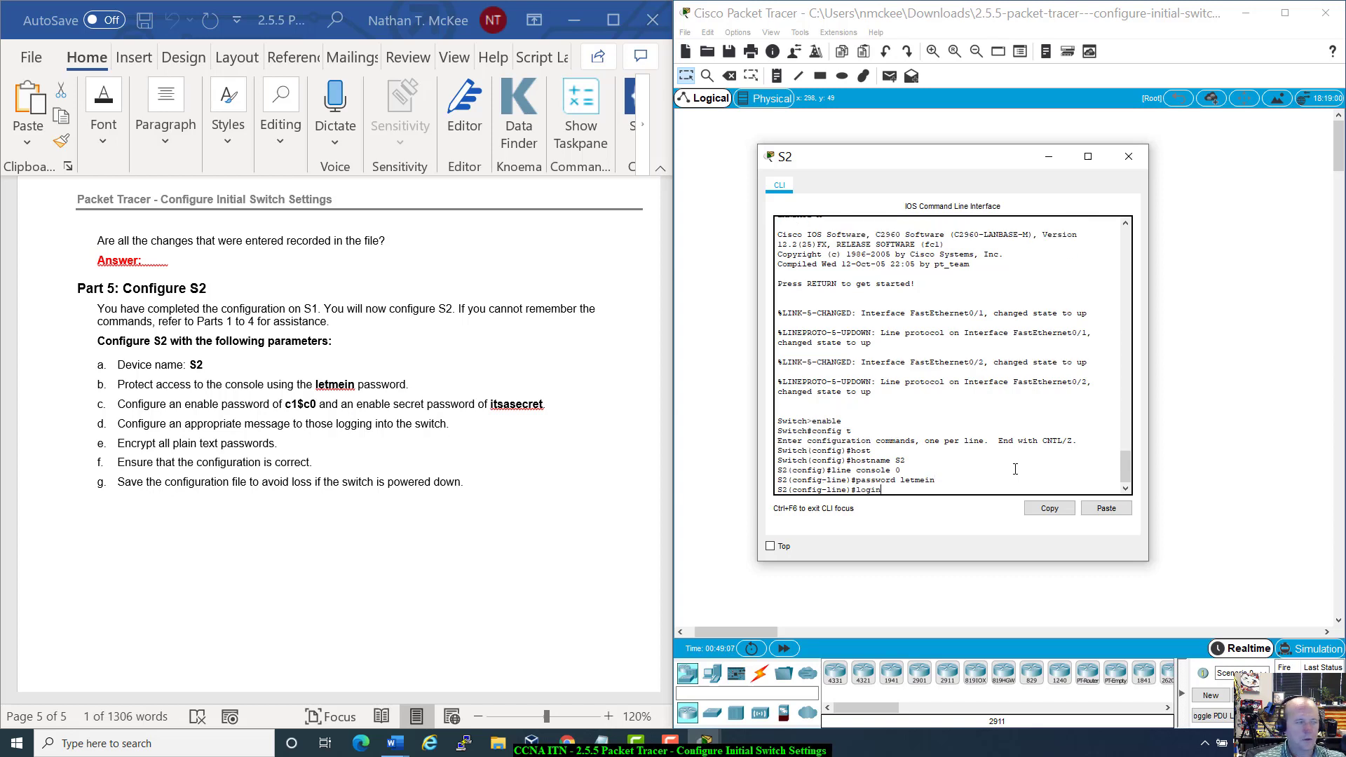
key(Return)
Step: Set the required enable password on S2, retyping the command after a typo
text(e)#e)
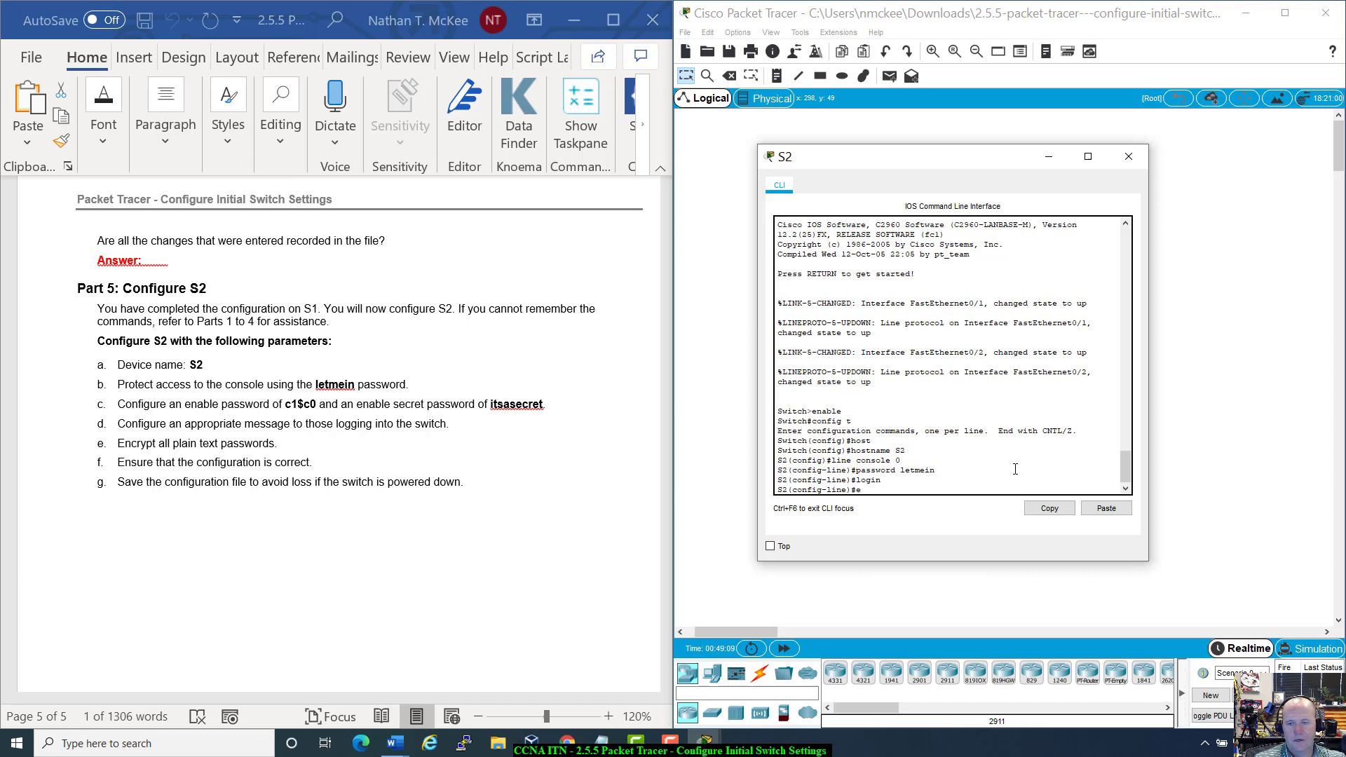
text(nabl)
key(Tab)
text(e)
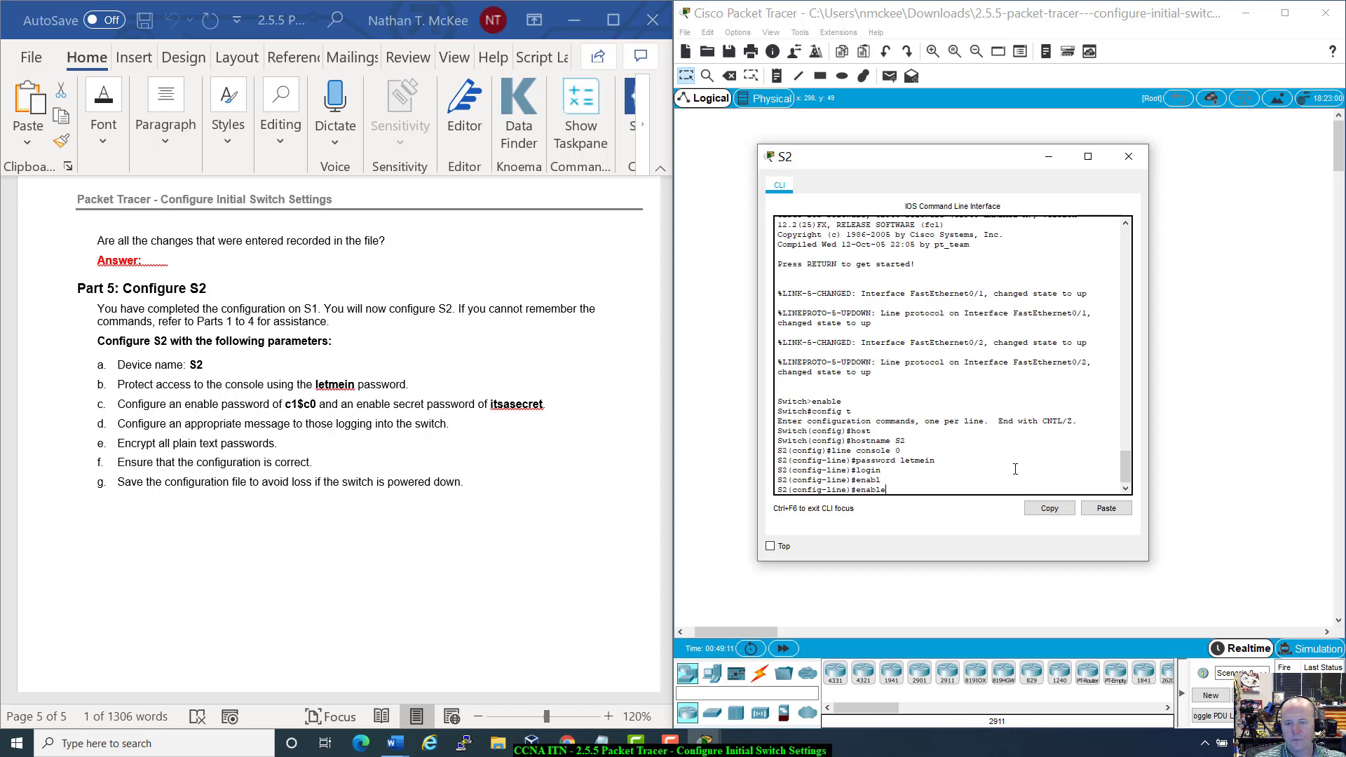
text( a)
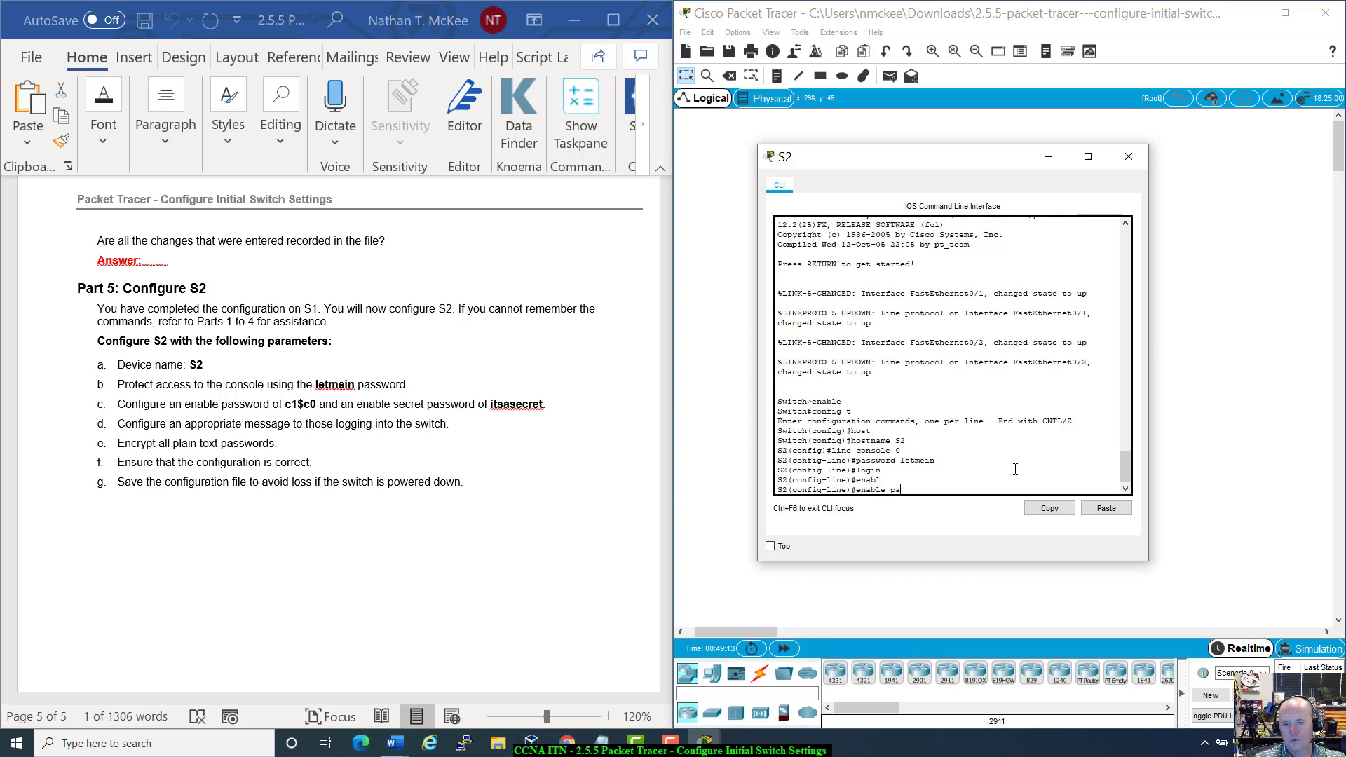
key(Tab)
text(sswo)
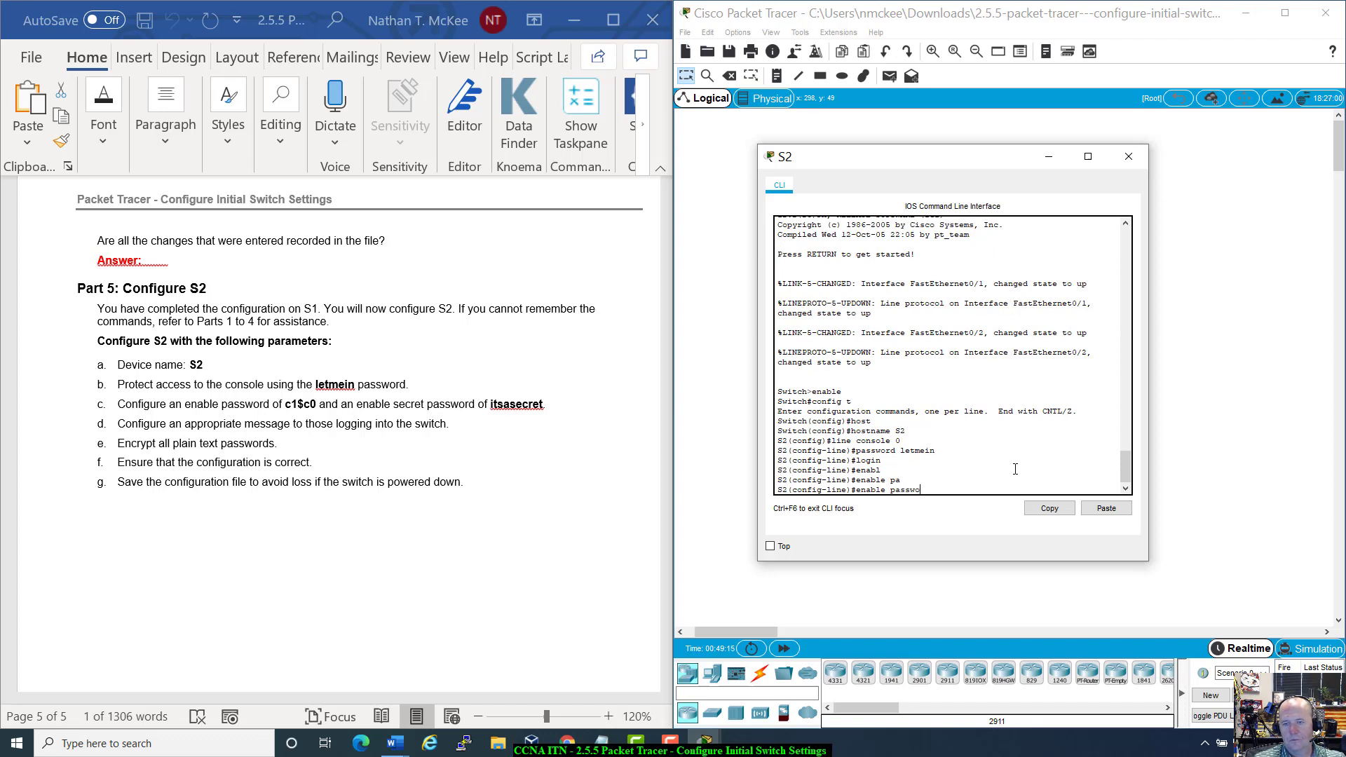
text(rd)
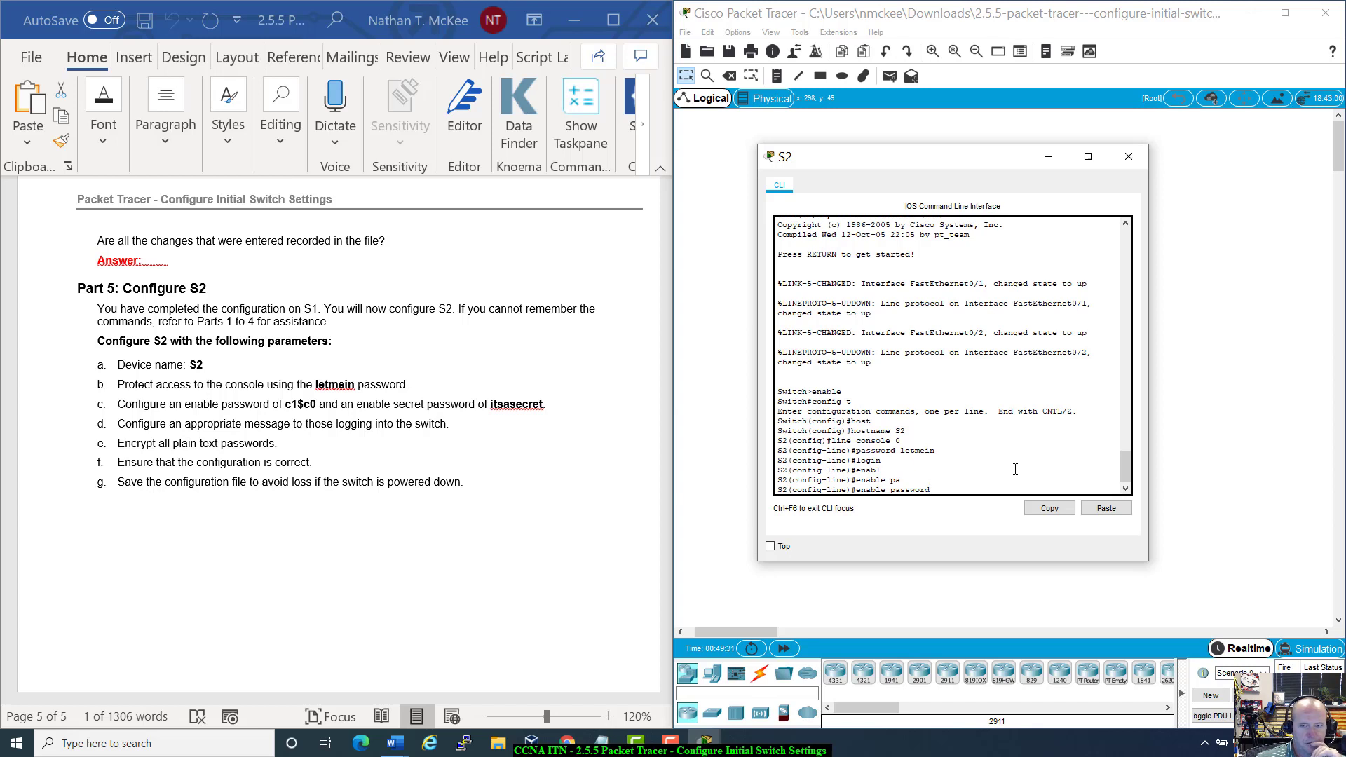
key(BackSpace)
key(BackSpace)
key(BackSpace)
key(BackSpace)
key(BackSpace)
key(BackSpace)
key(BackSpace)
key(BackSpace)
key(BackSpace)
key(BackSpace)
key(BackSpace)
key(BackSpace)
key(BackSpace)
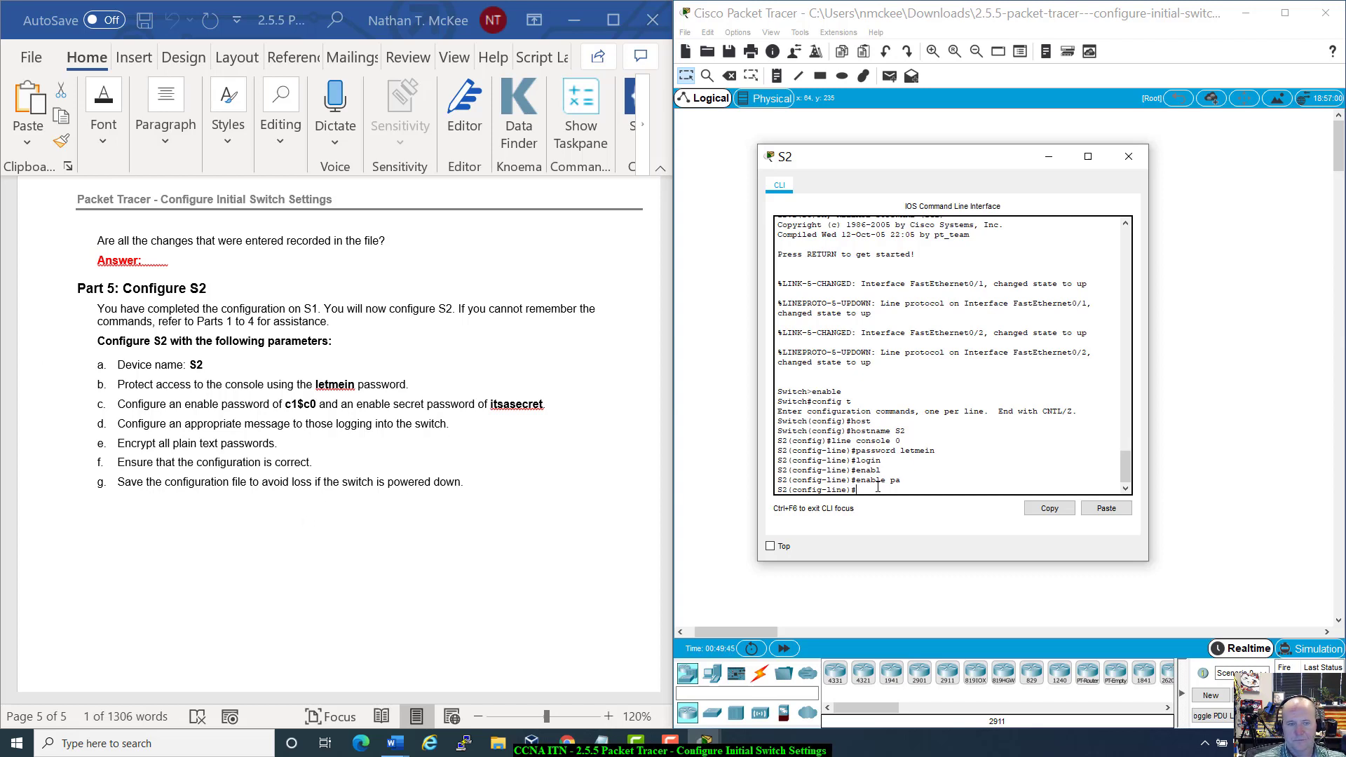
text(enable pass)
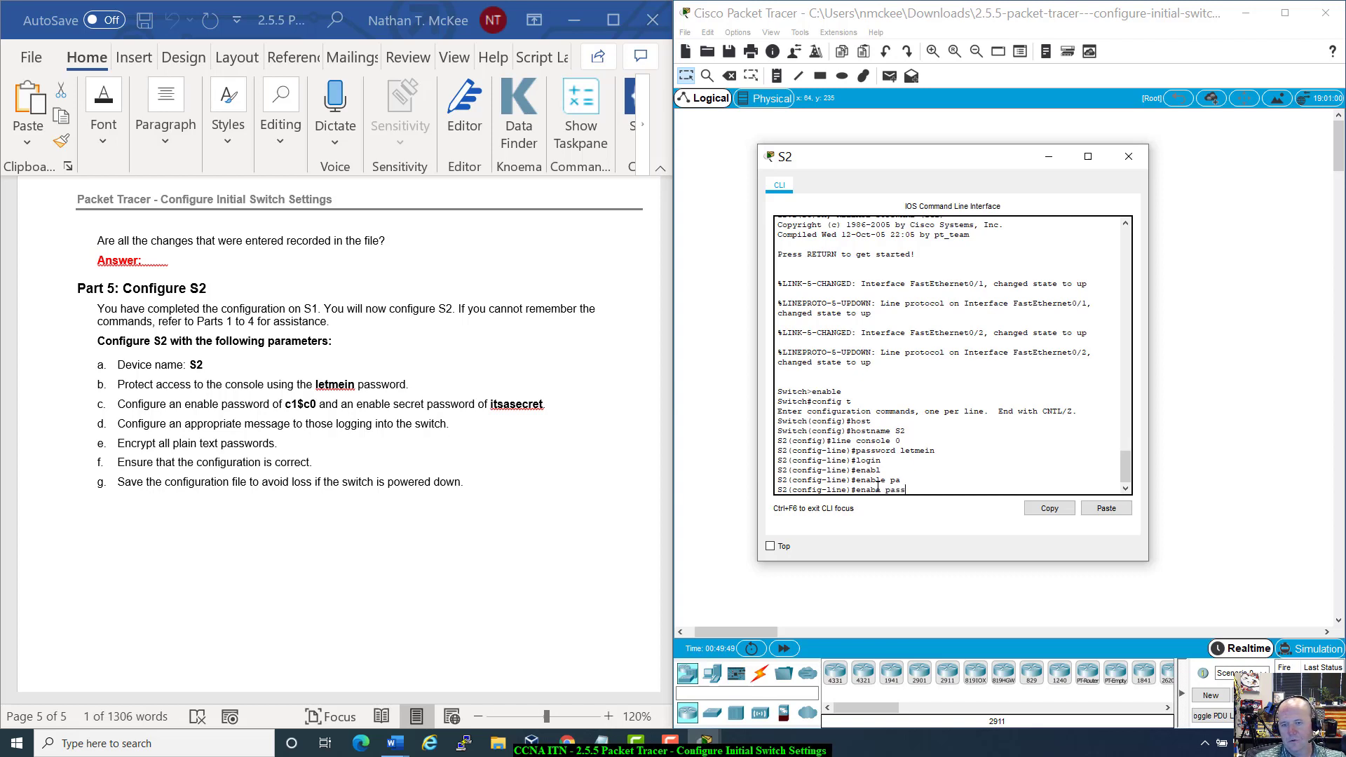
key(Tab)
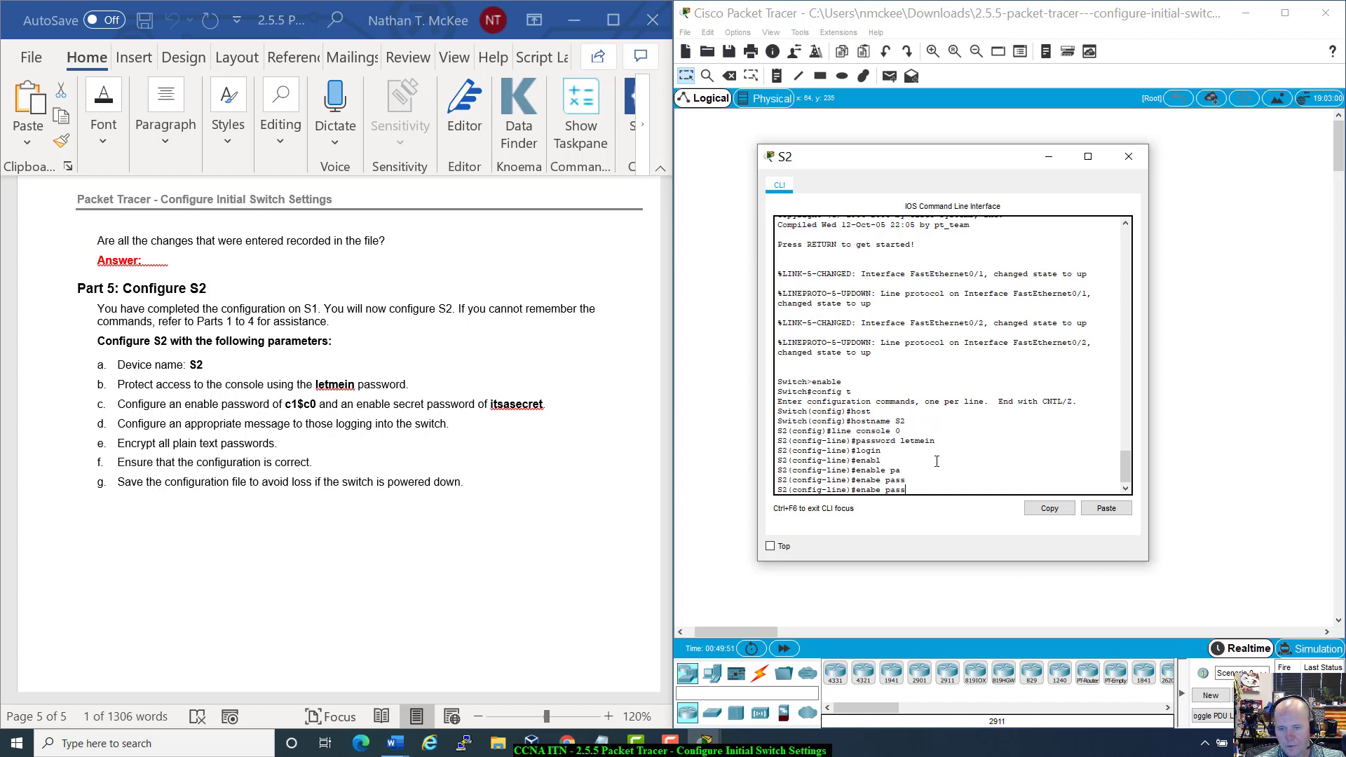
key(BackSpace)
key(BackSpace)
key(BackSpace)
key(BackSpace)
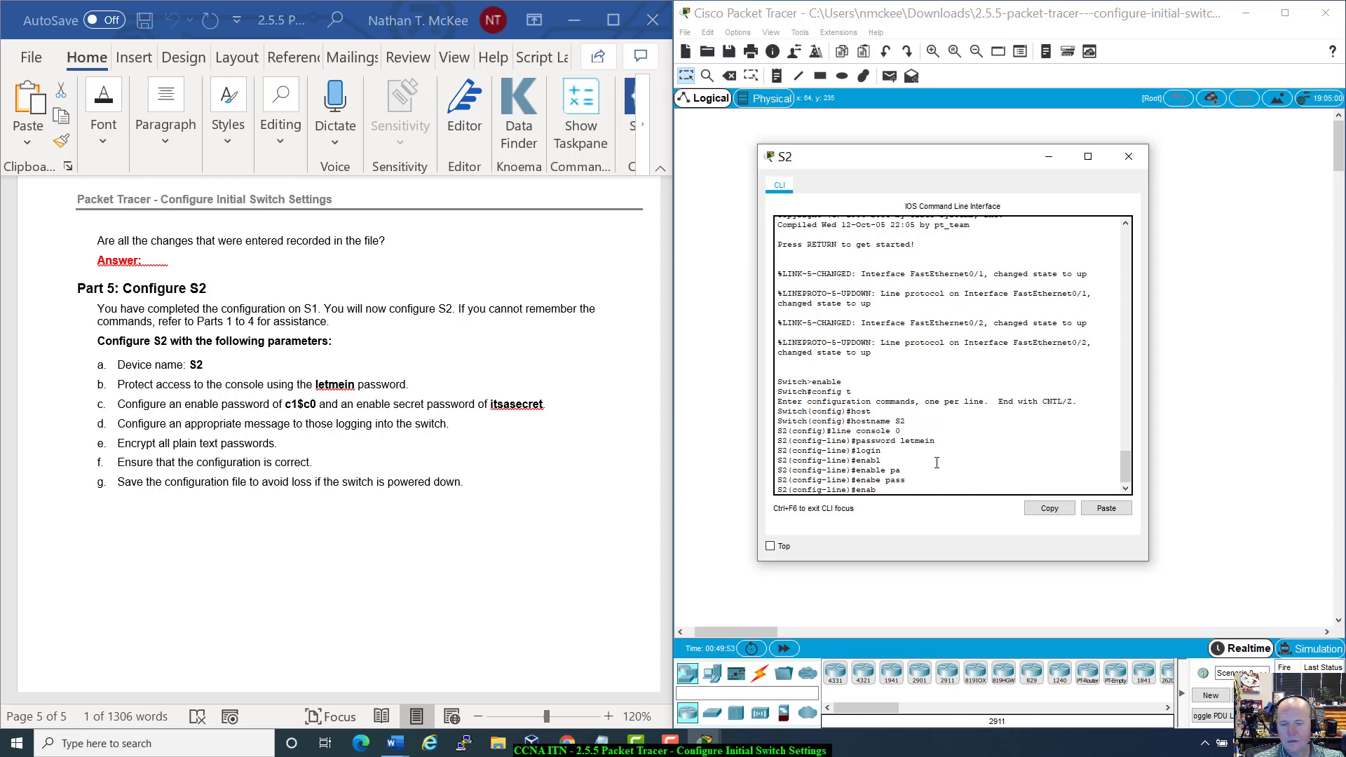
text(le passw)
key(Tab)
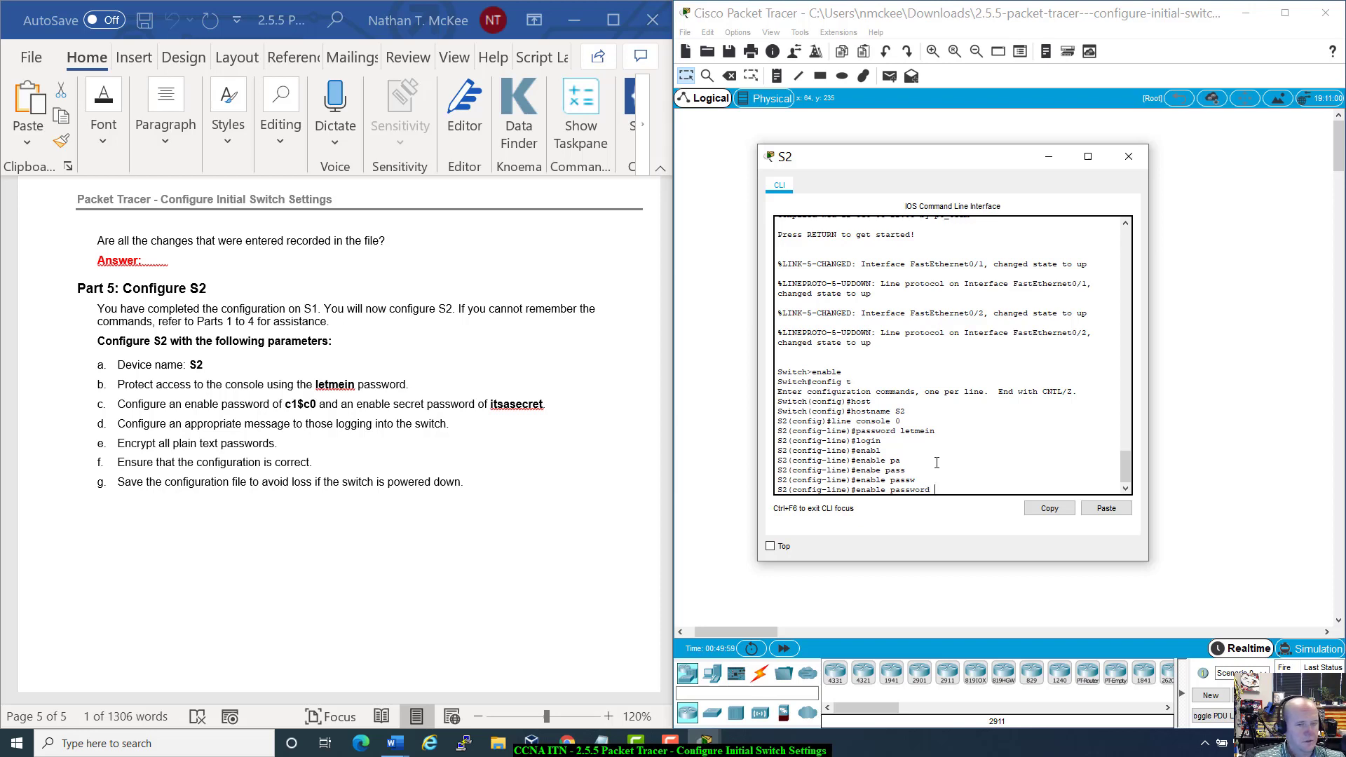
text(c1$c0)
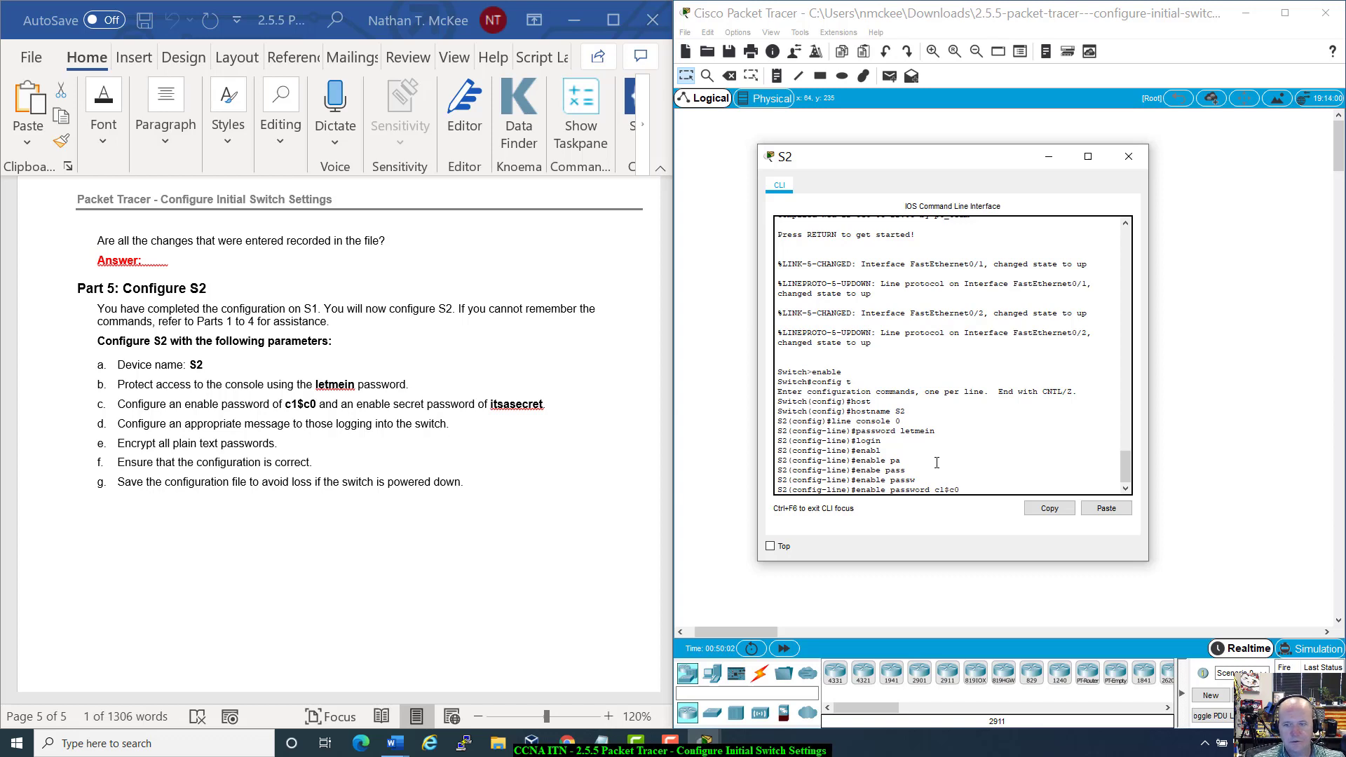
key(Return)
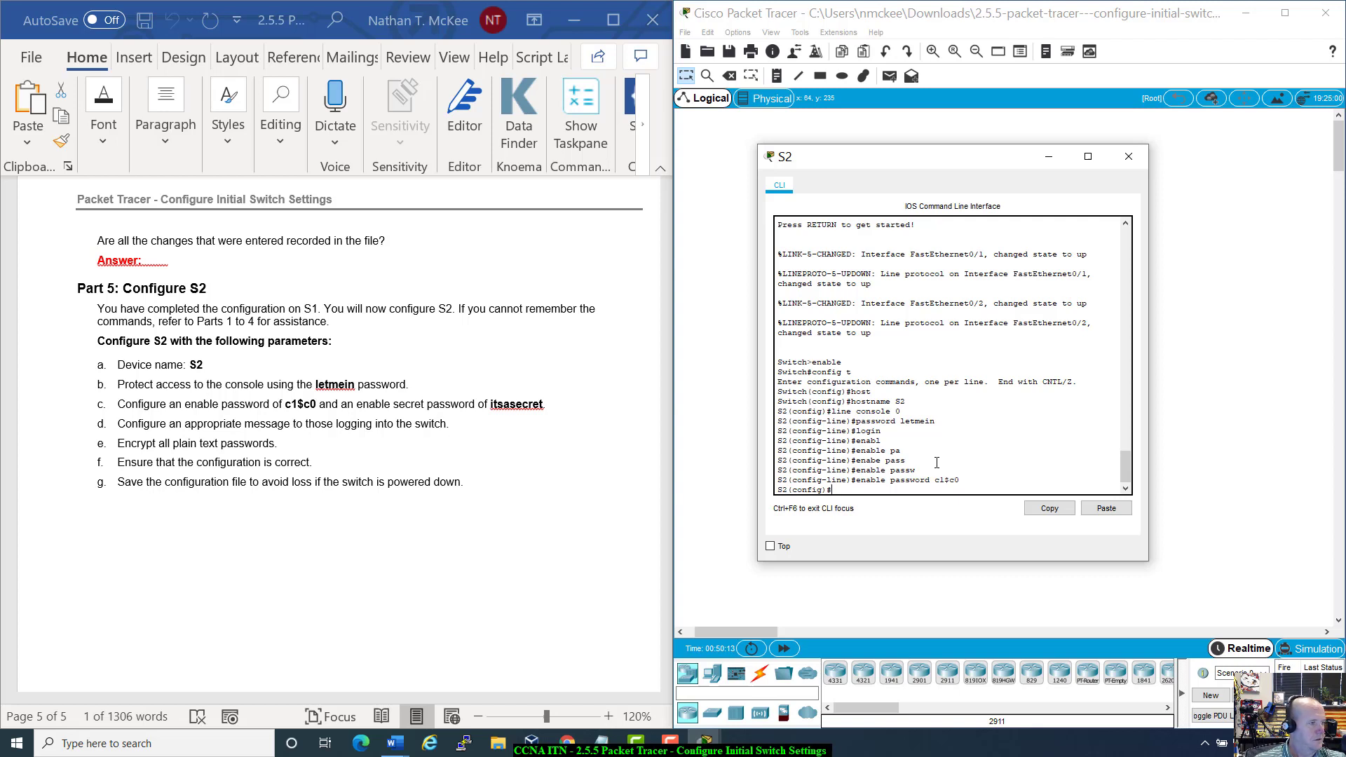
Step: Set the required enable secret on S2
text(en)
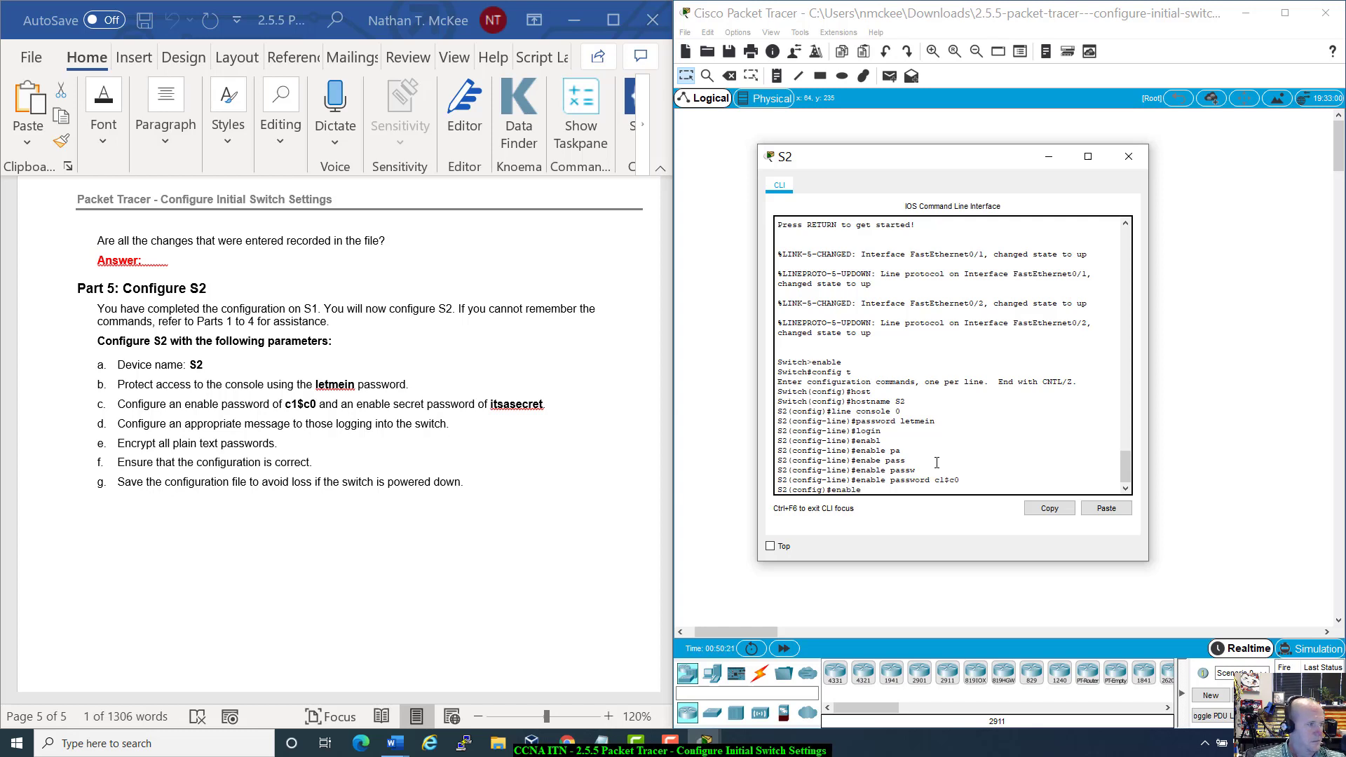
text(able)
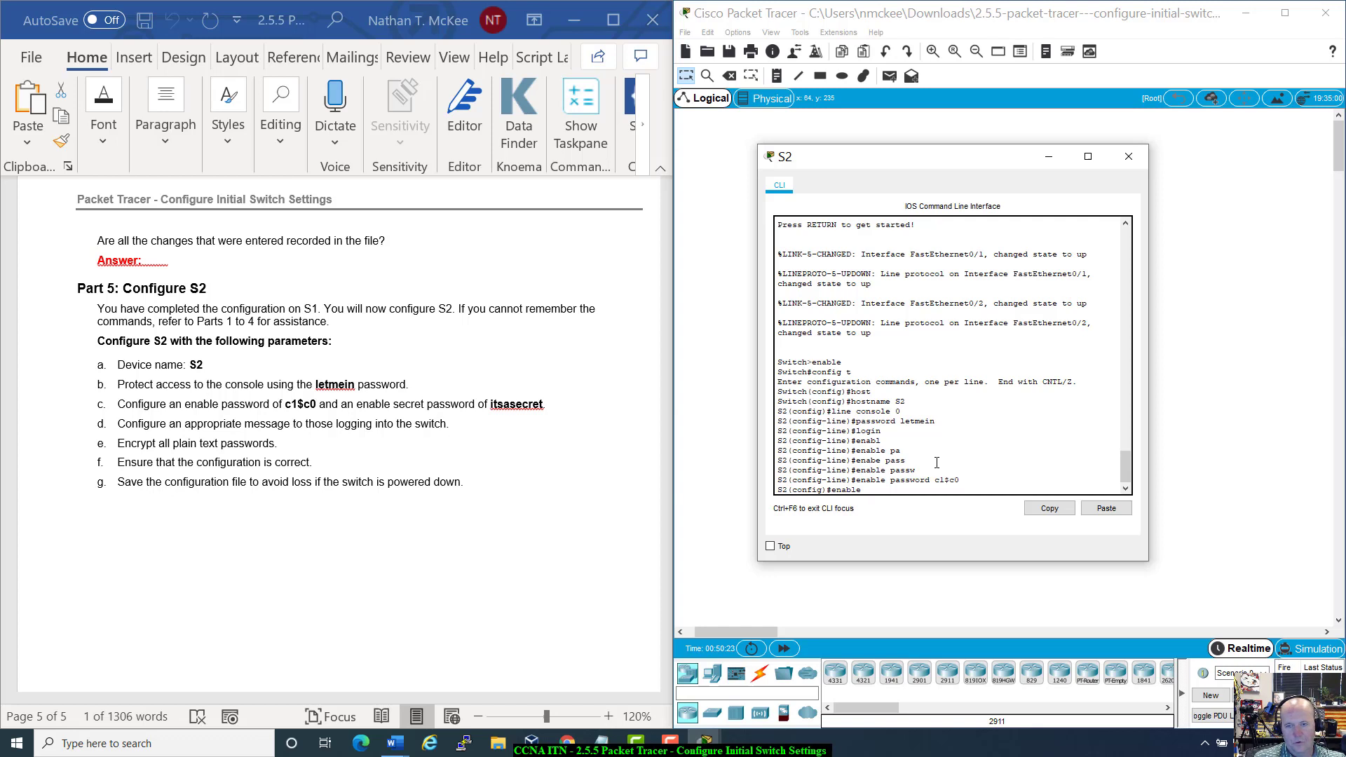
text( password)
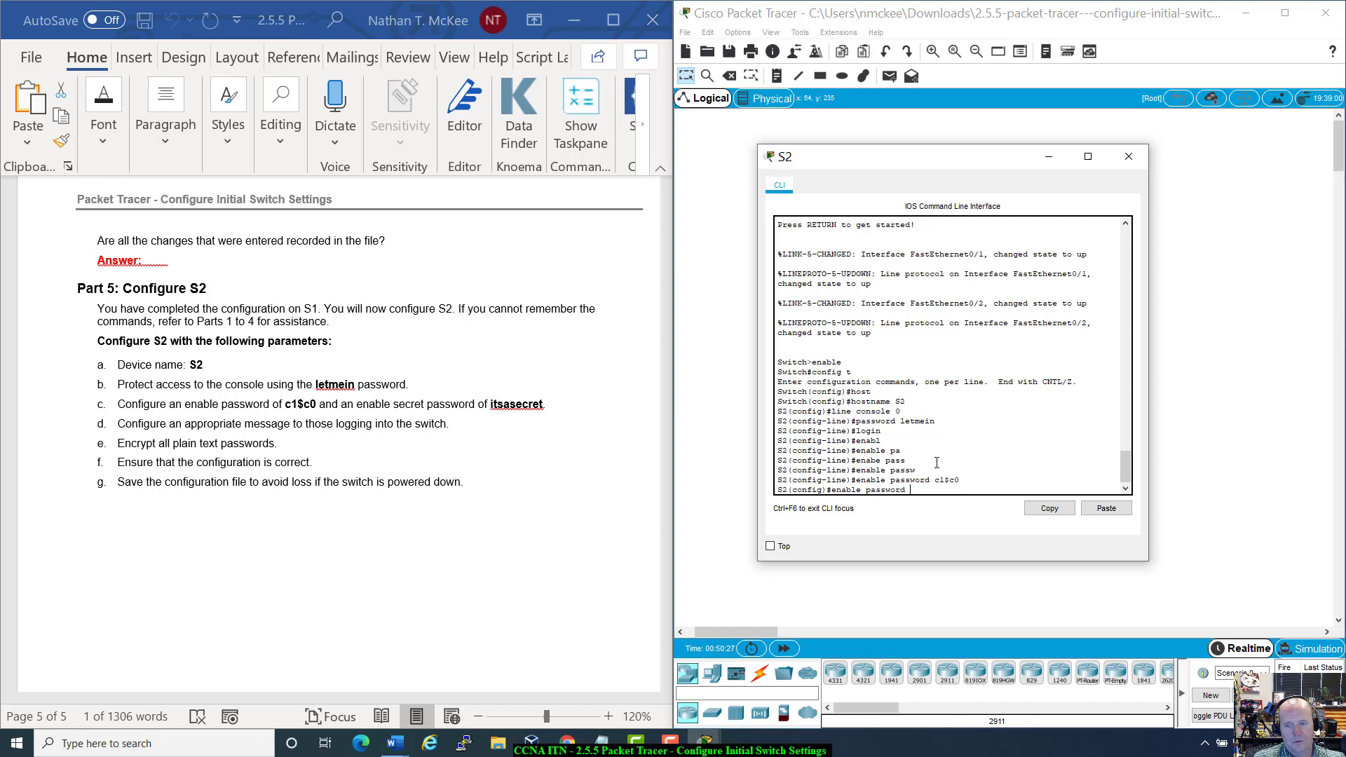
text( secret)
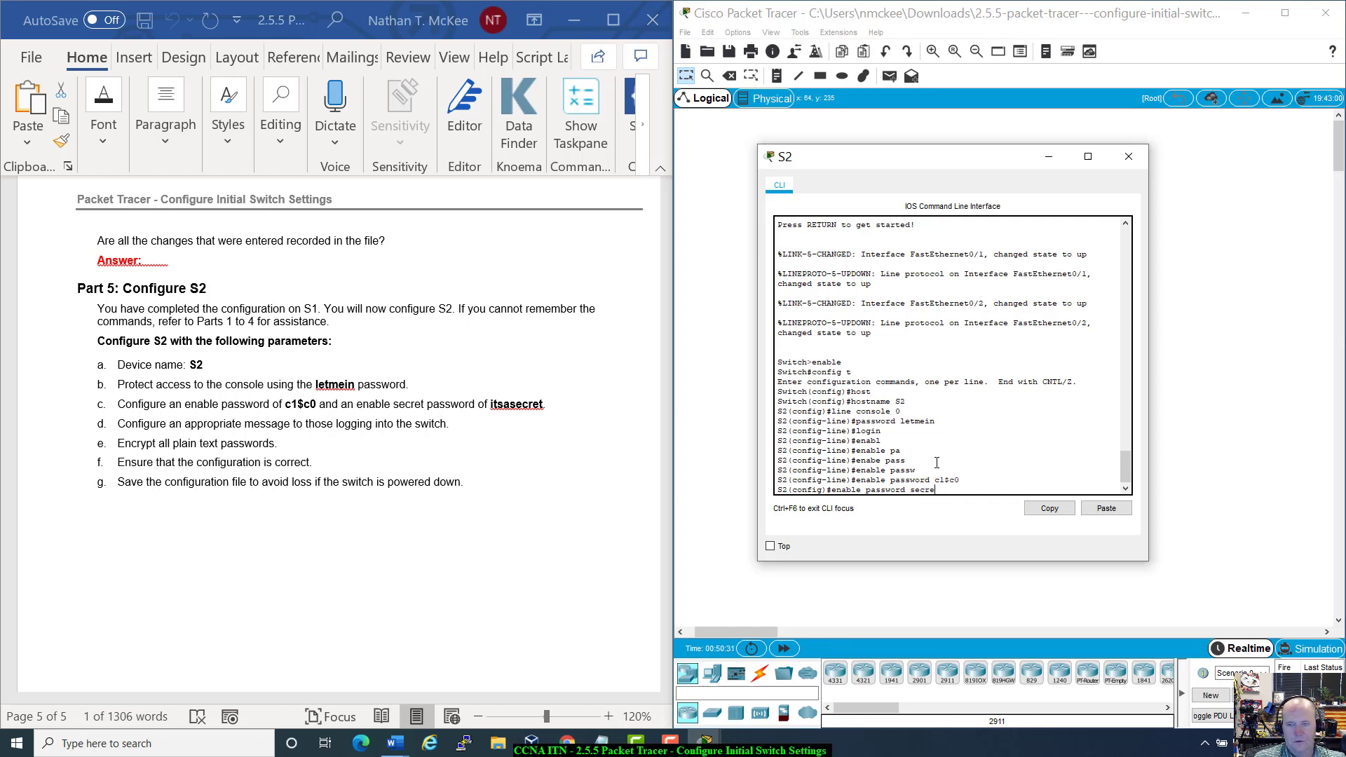
key(BackSpace)
key(BackSpace)
key(BackSpace)
key(BackSpace)
key(BackSpace)
key(BackSpace)
key(BackSpace)
key(BackSpace)
key(BackSpace)
key(BackSpace)
key(BackSpace)
key(BackSpace)
key(BackSpace)
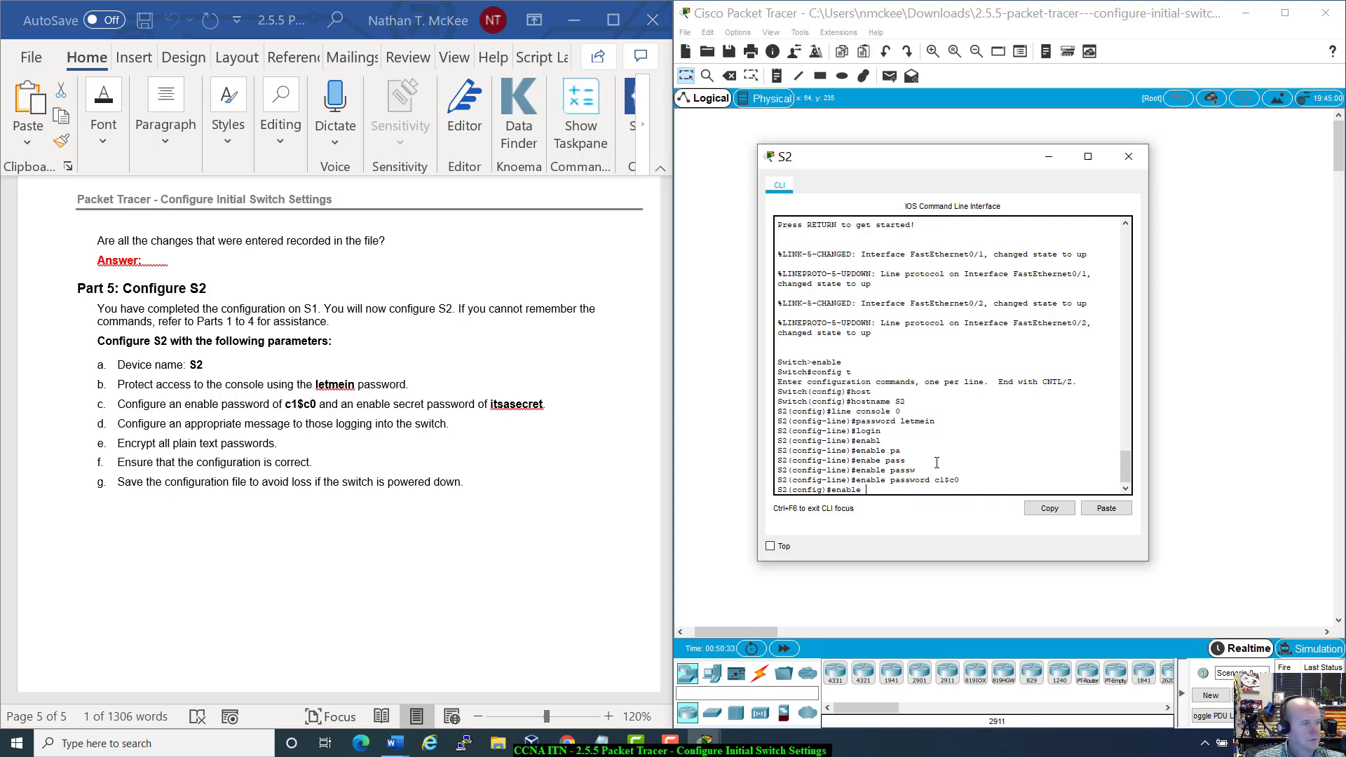
text(secret)
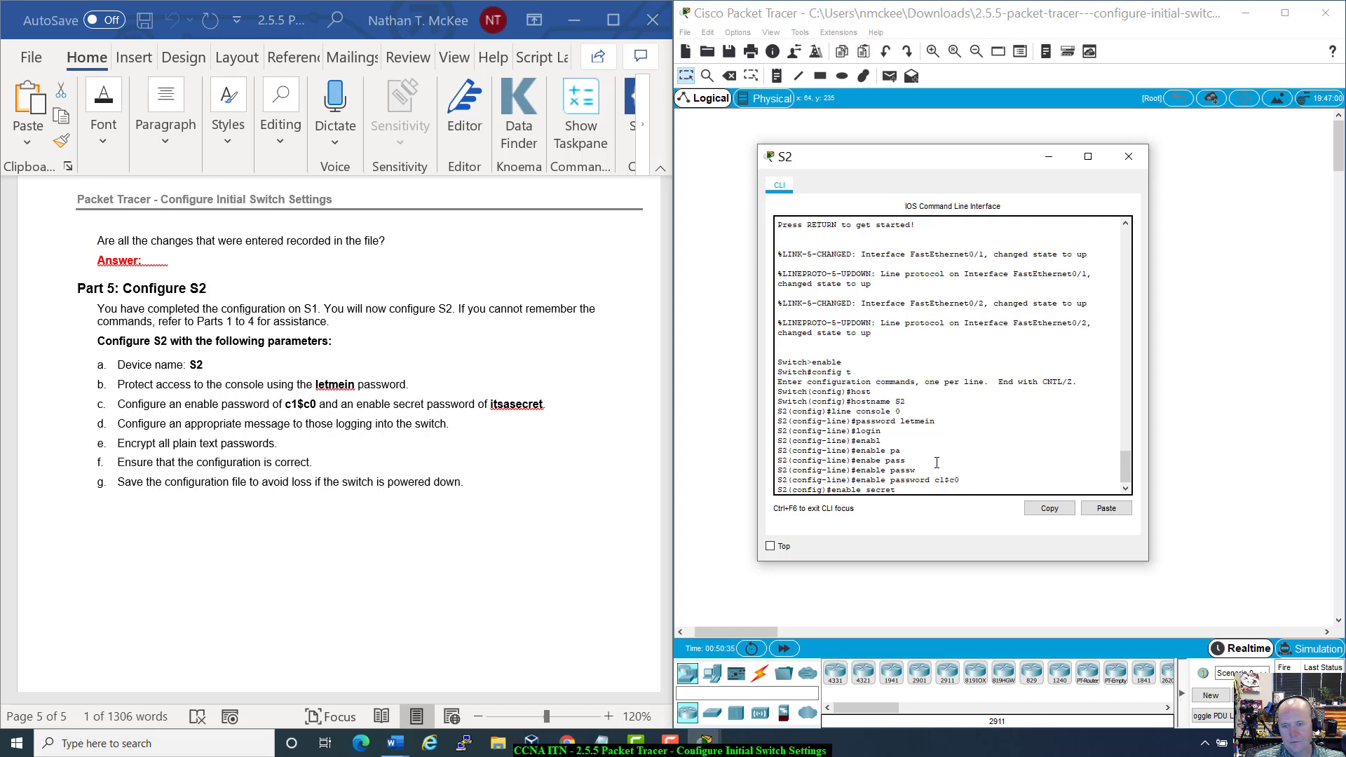
text( it)
text(sas)
text(ecret)
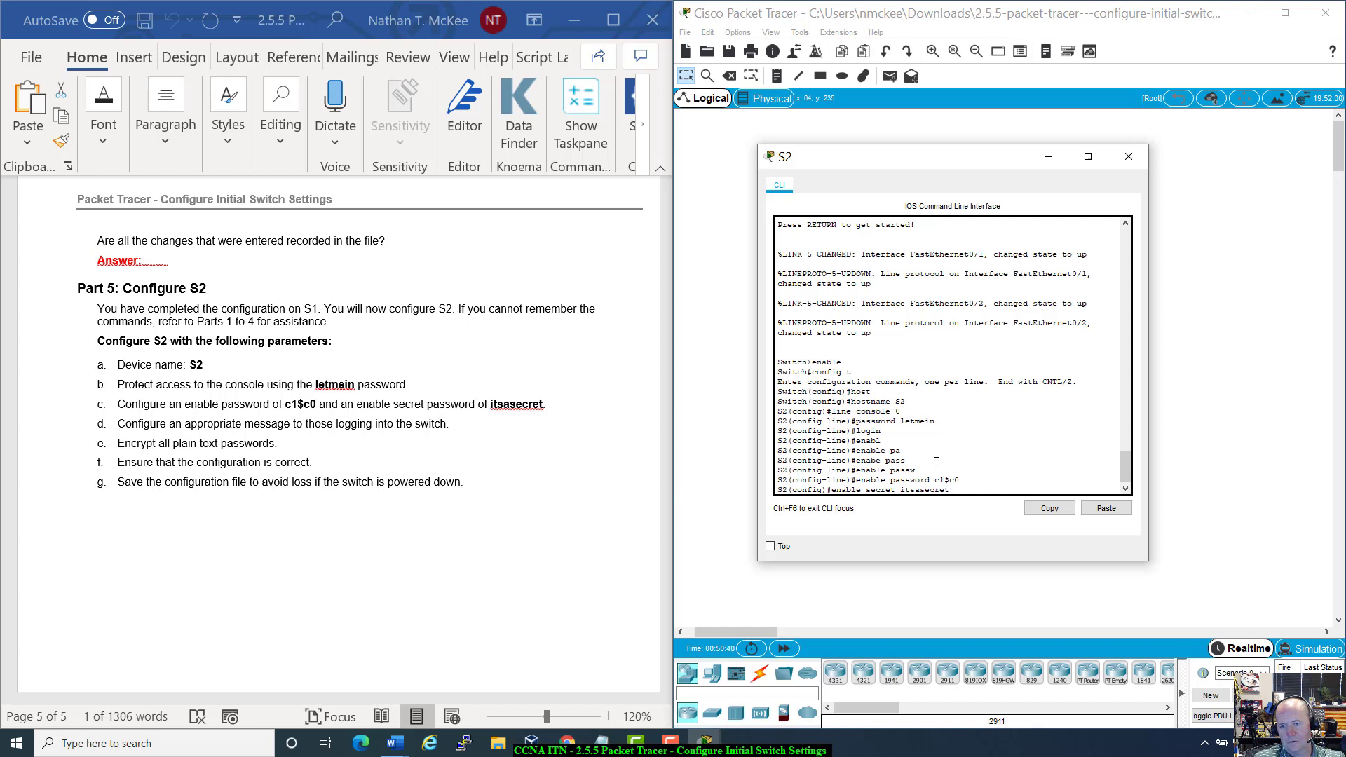
key(Return)
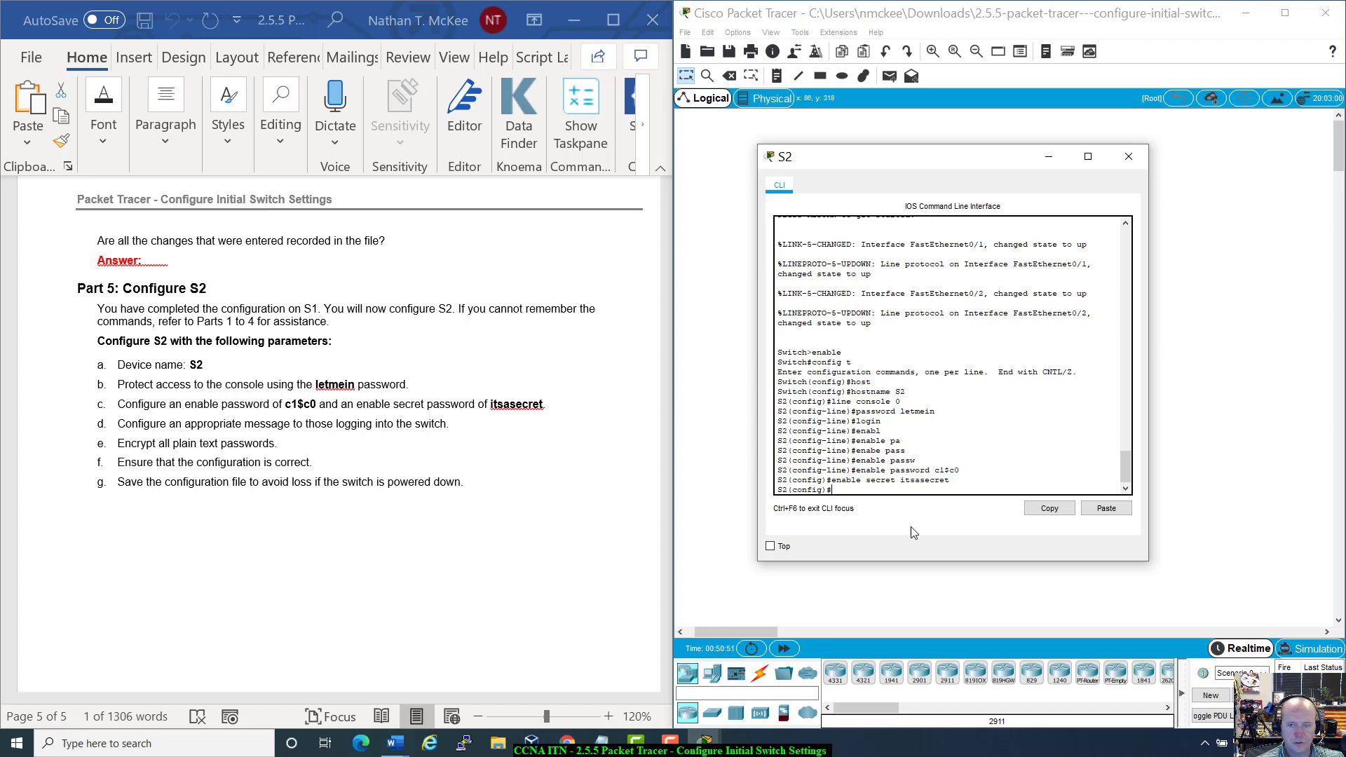
Step: Set S2's MOTD banner to 'Unauthorized Access is Prohibited!!'
text(ba)
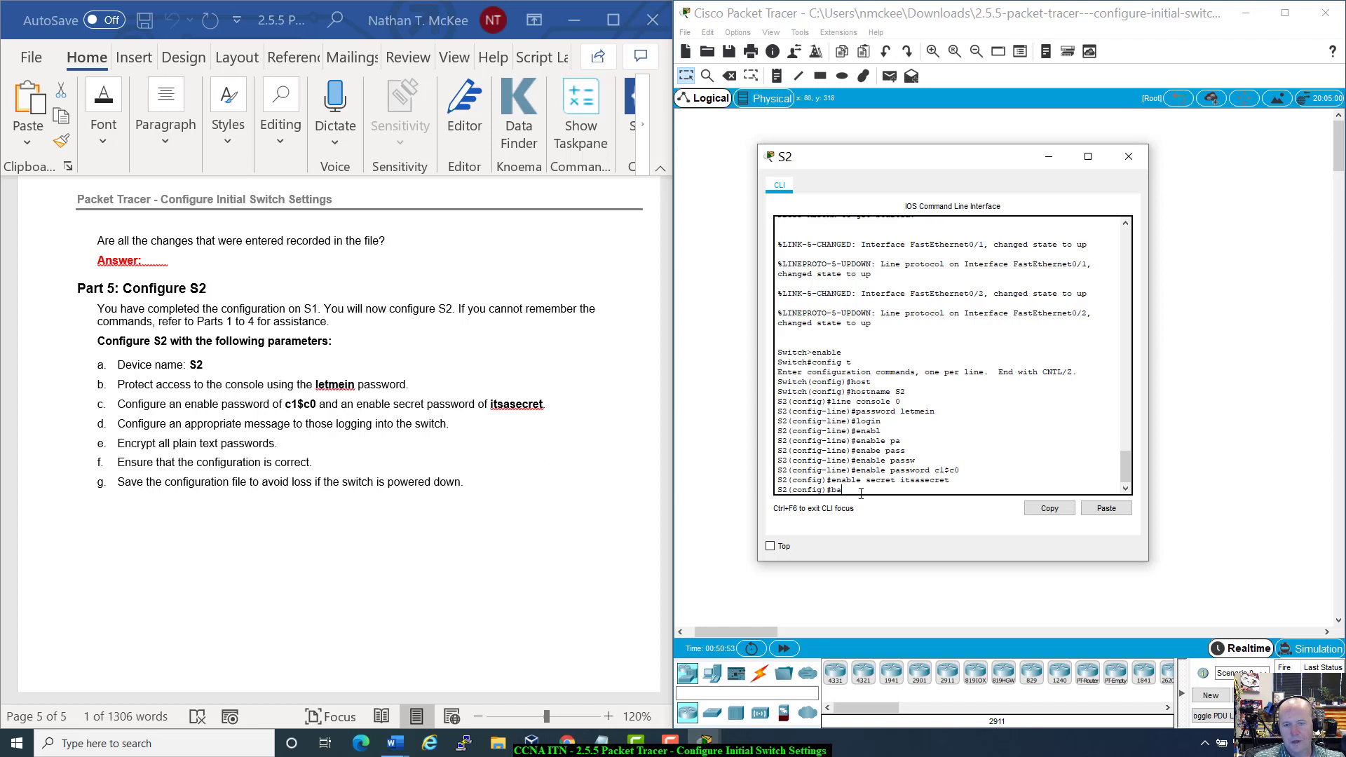
text(nner motd)
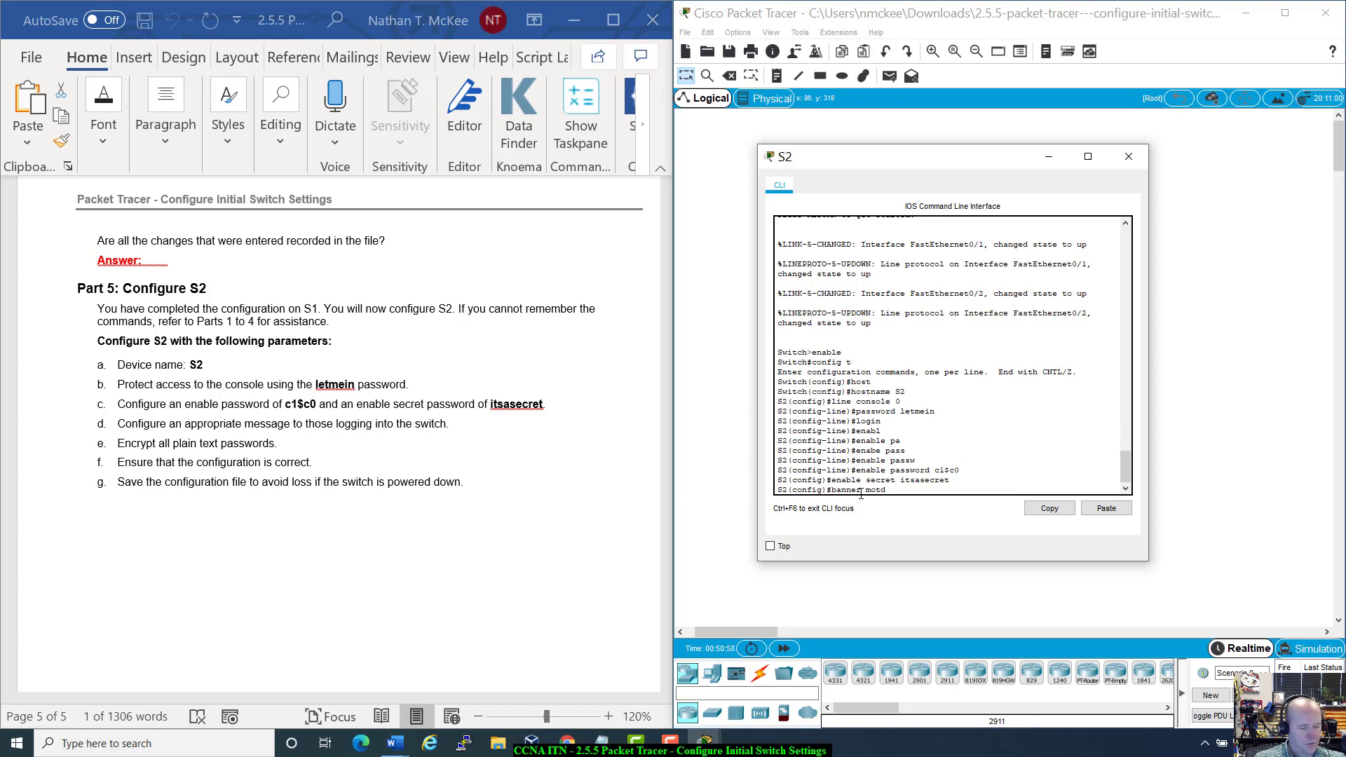
text( #thi)
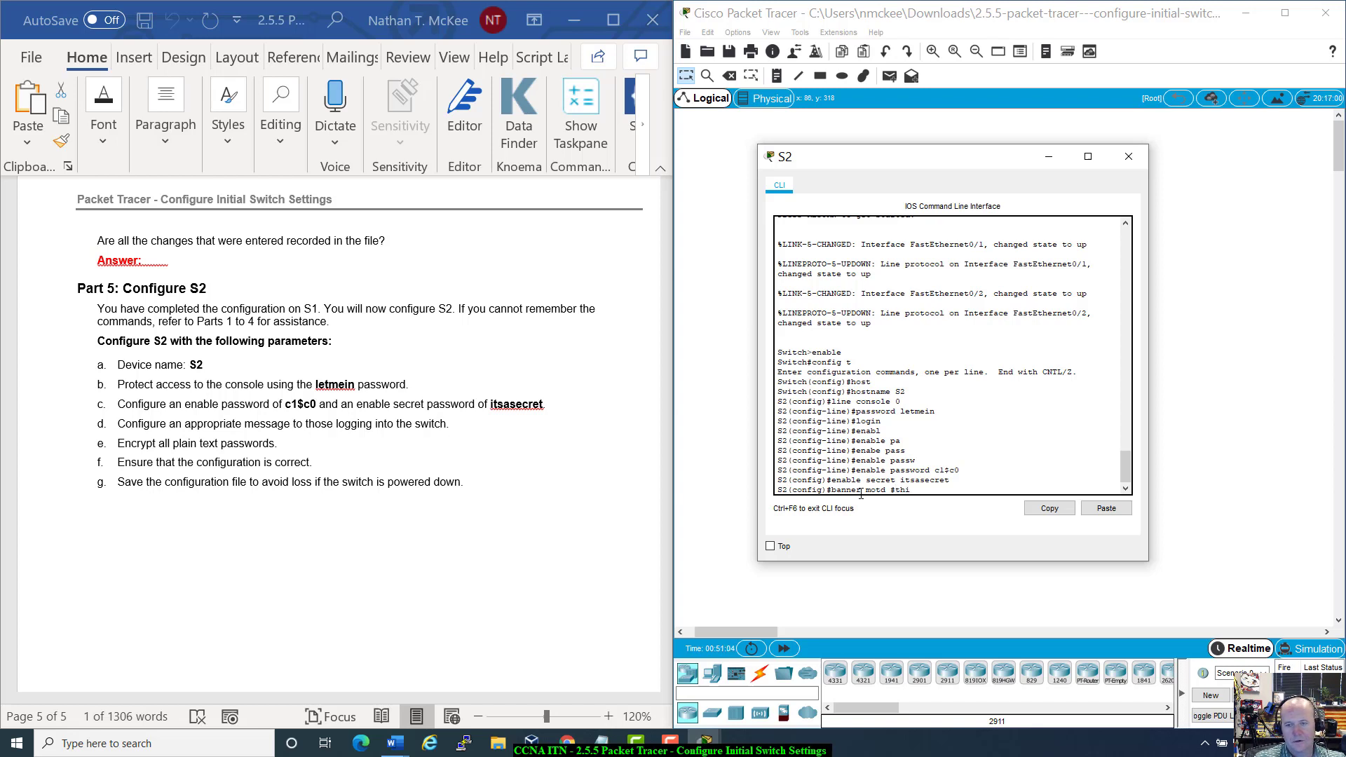
key(BackSpace)
key(BackSpace)
key(BackSpace)
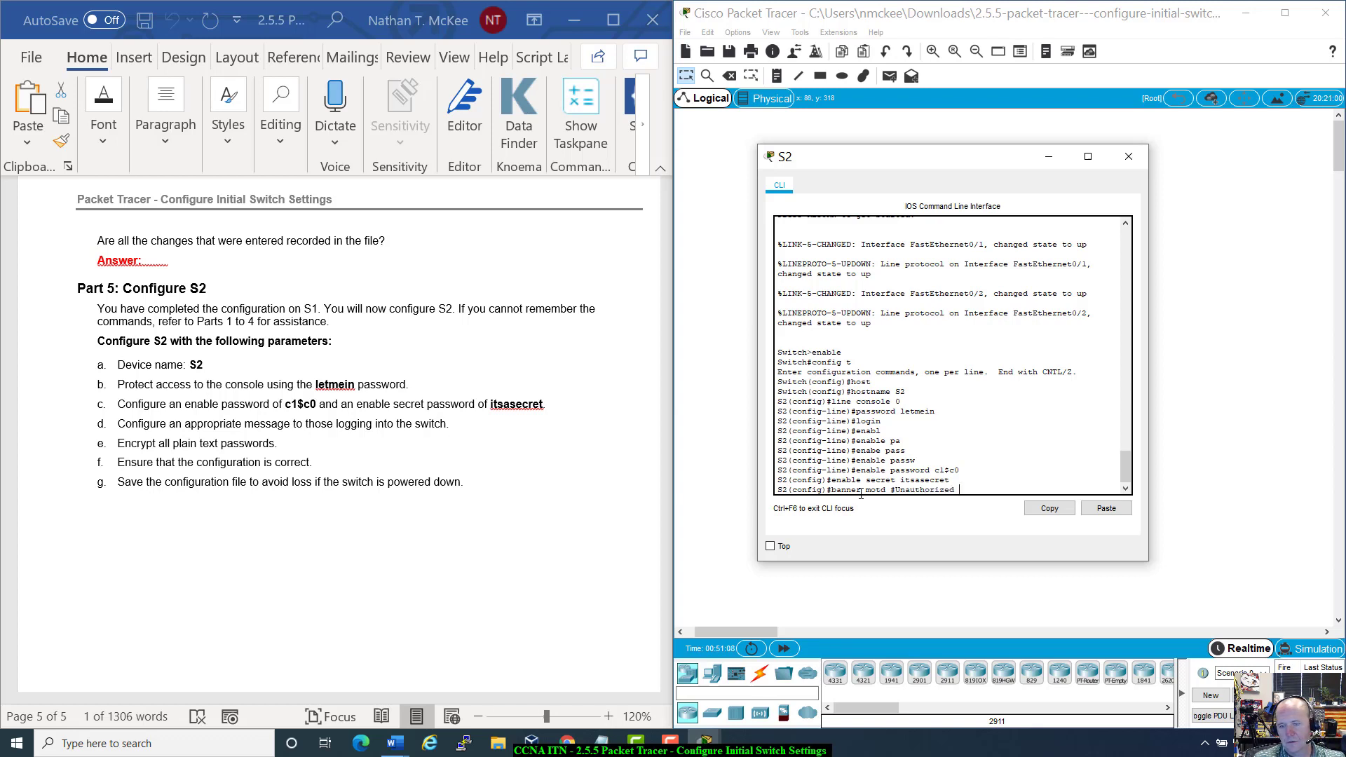
text(ess is Proj)
key(BackSpace)
text(hibited!!)
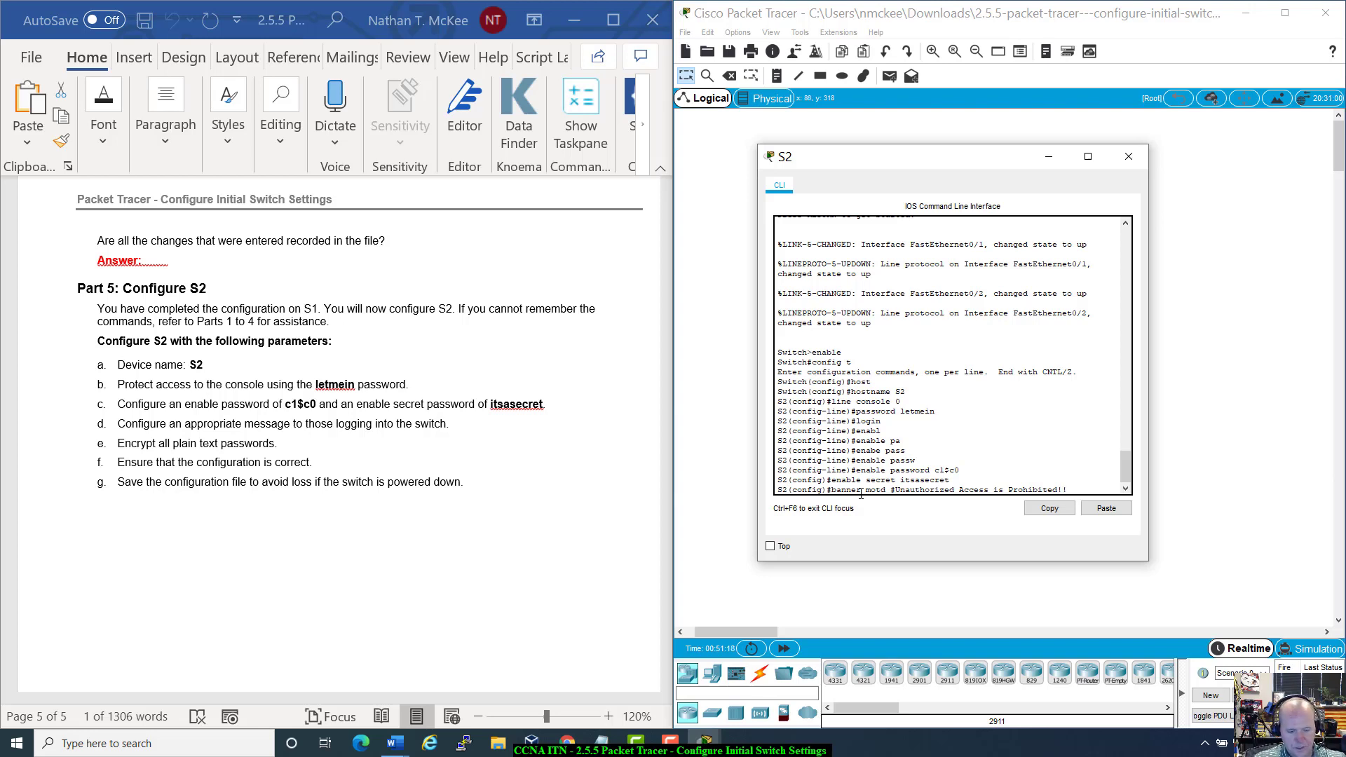
text(#)
key(Return)
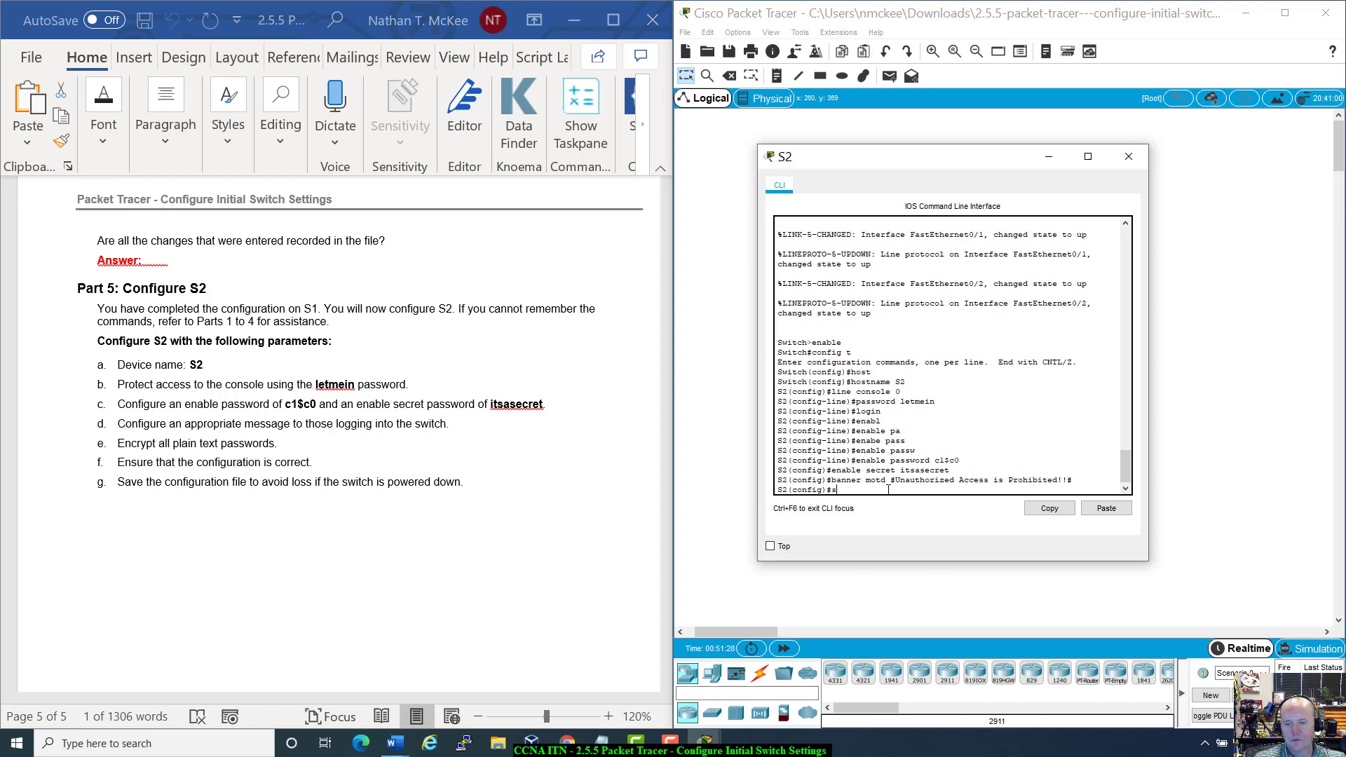
Step: Enable service password-encryption and exit back to privileged EXEC mode
text(er)
key(Tab)
text(pas)
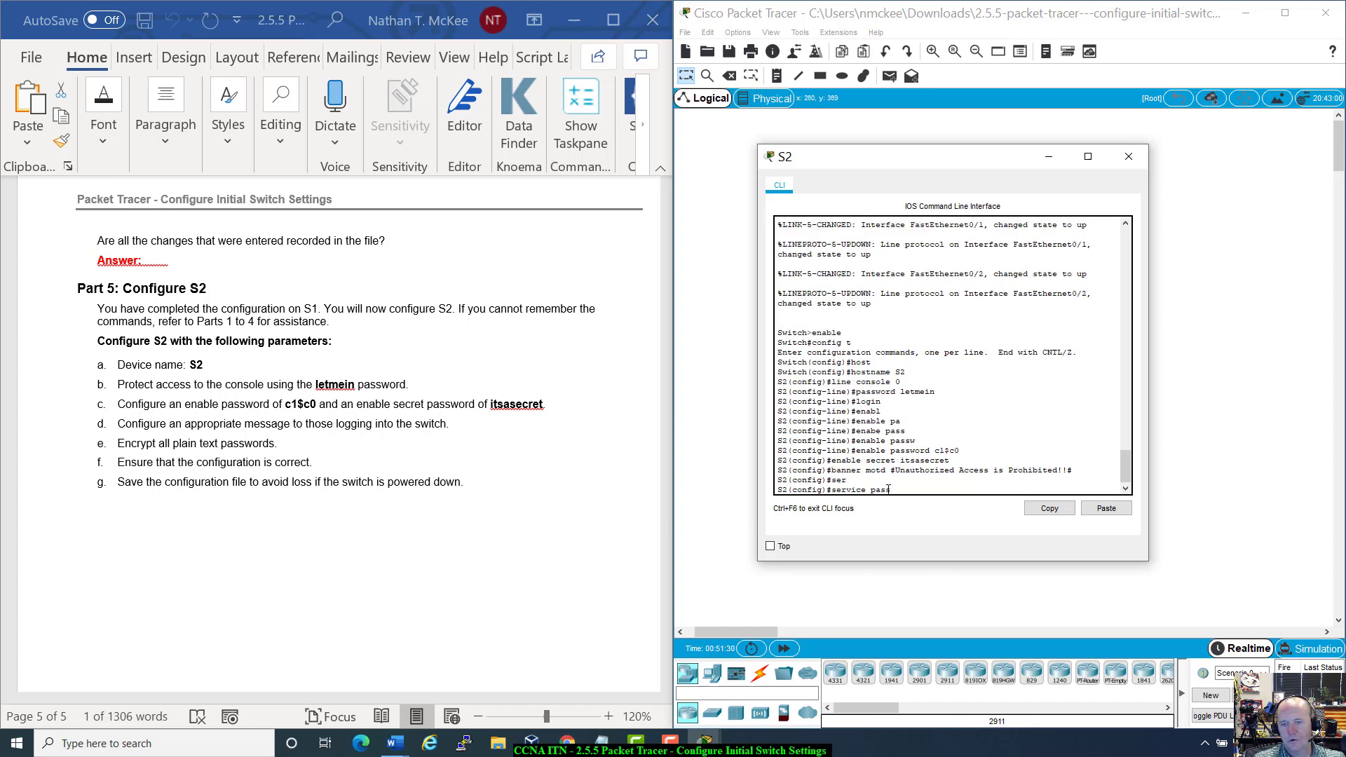
text(s)
key(Tab)
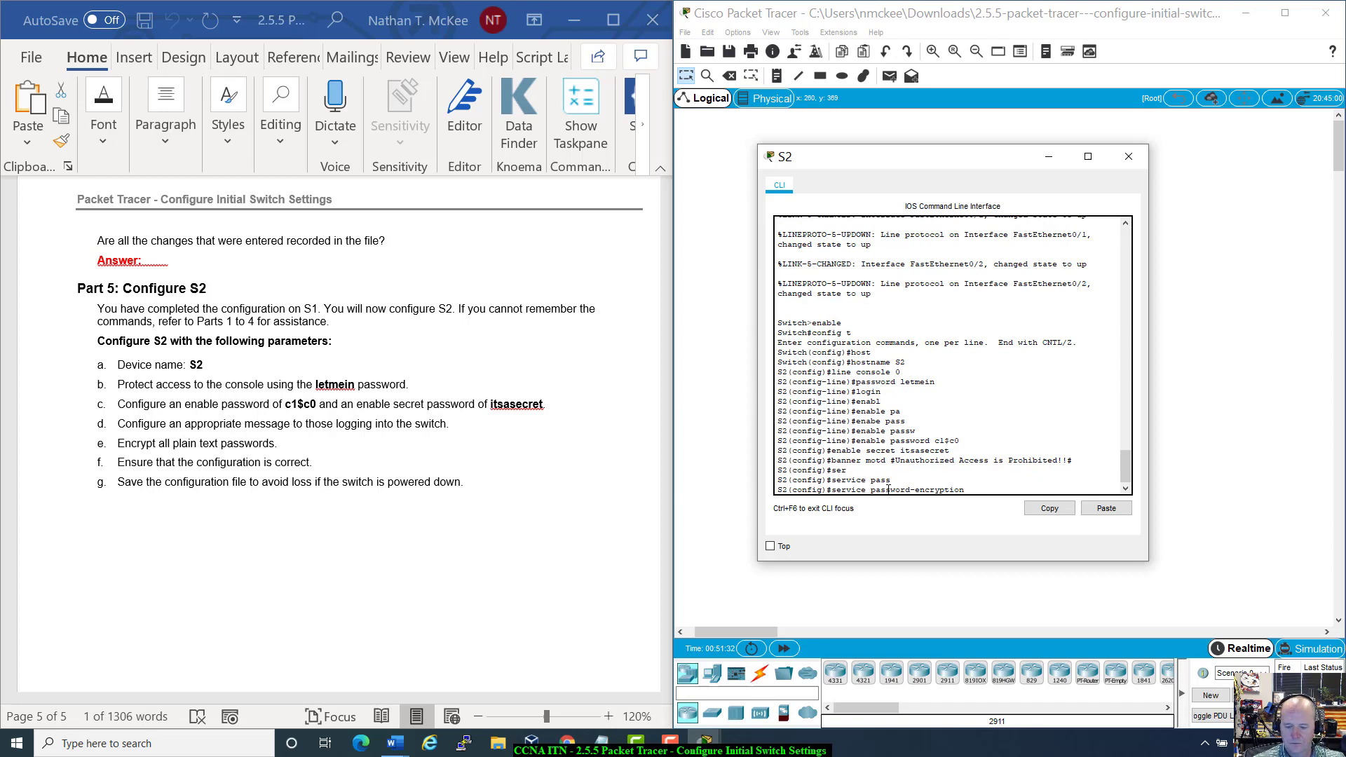
key(Return)
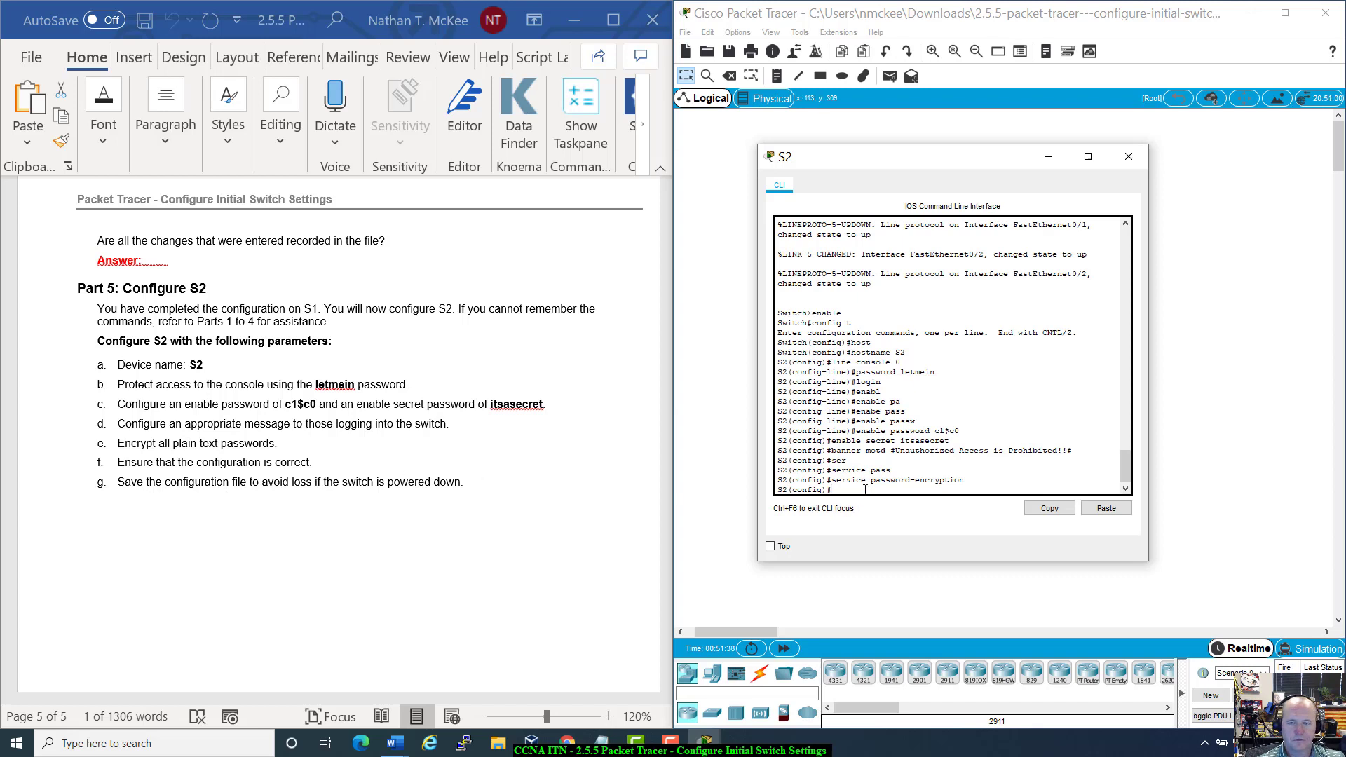
text(eci)
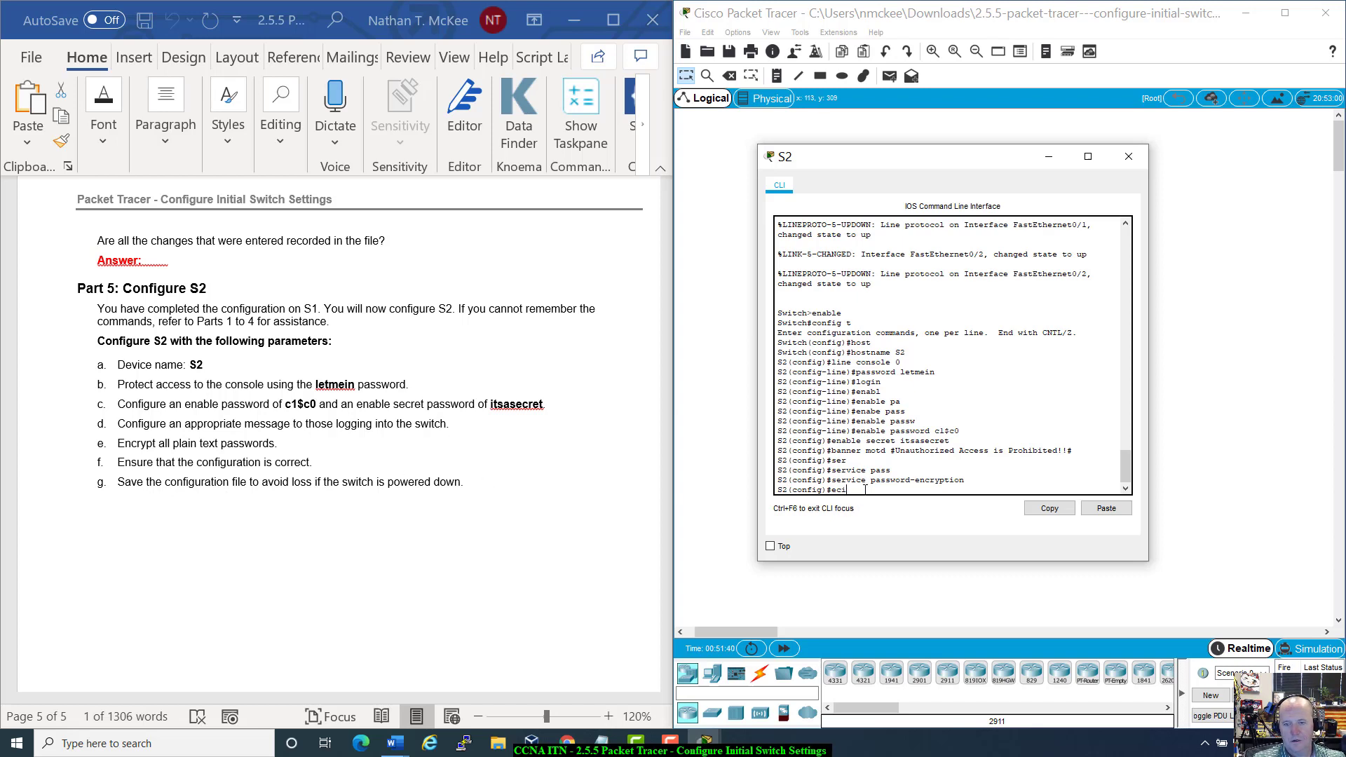
text(xit)
key(Return)
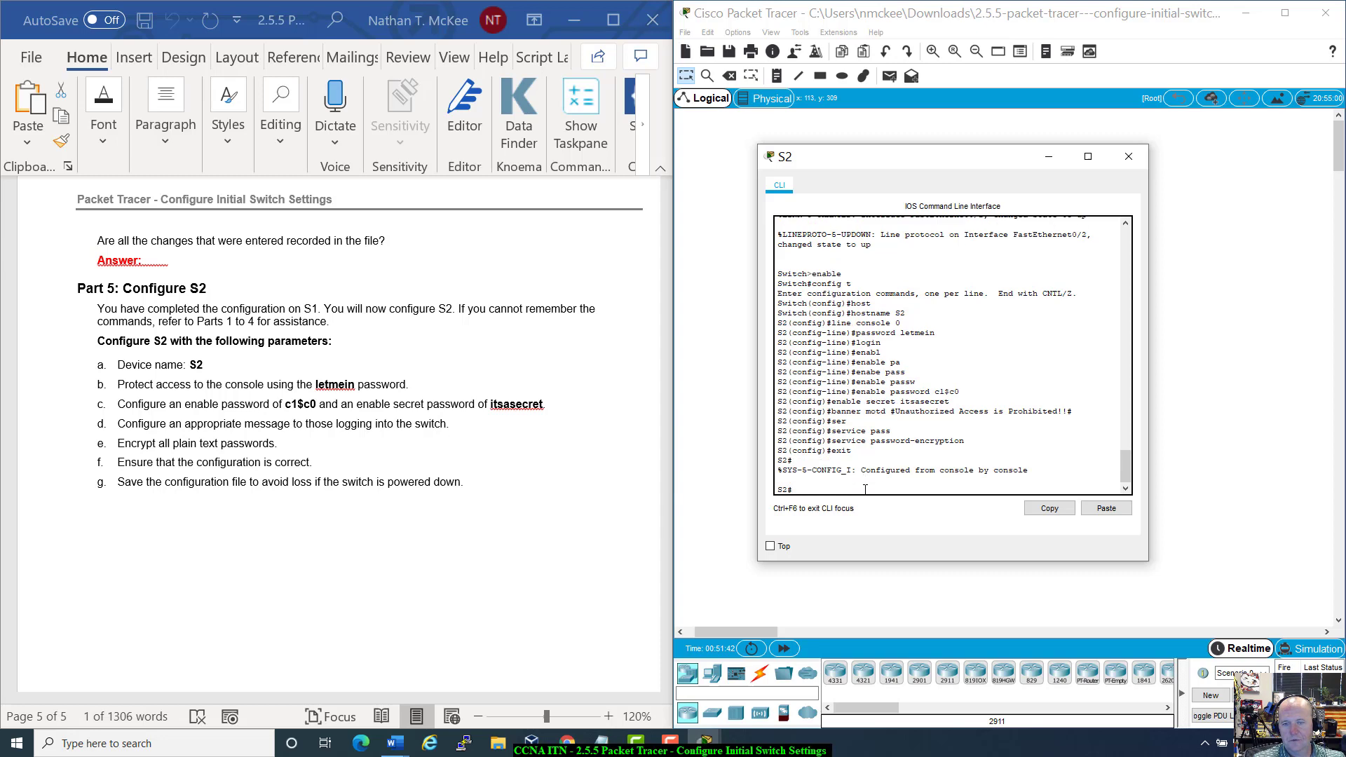
Step: Display S2's running configuration with 'show run' and find the service password-encryption line
text(show run)
key(Return)
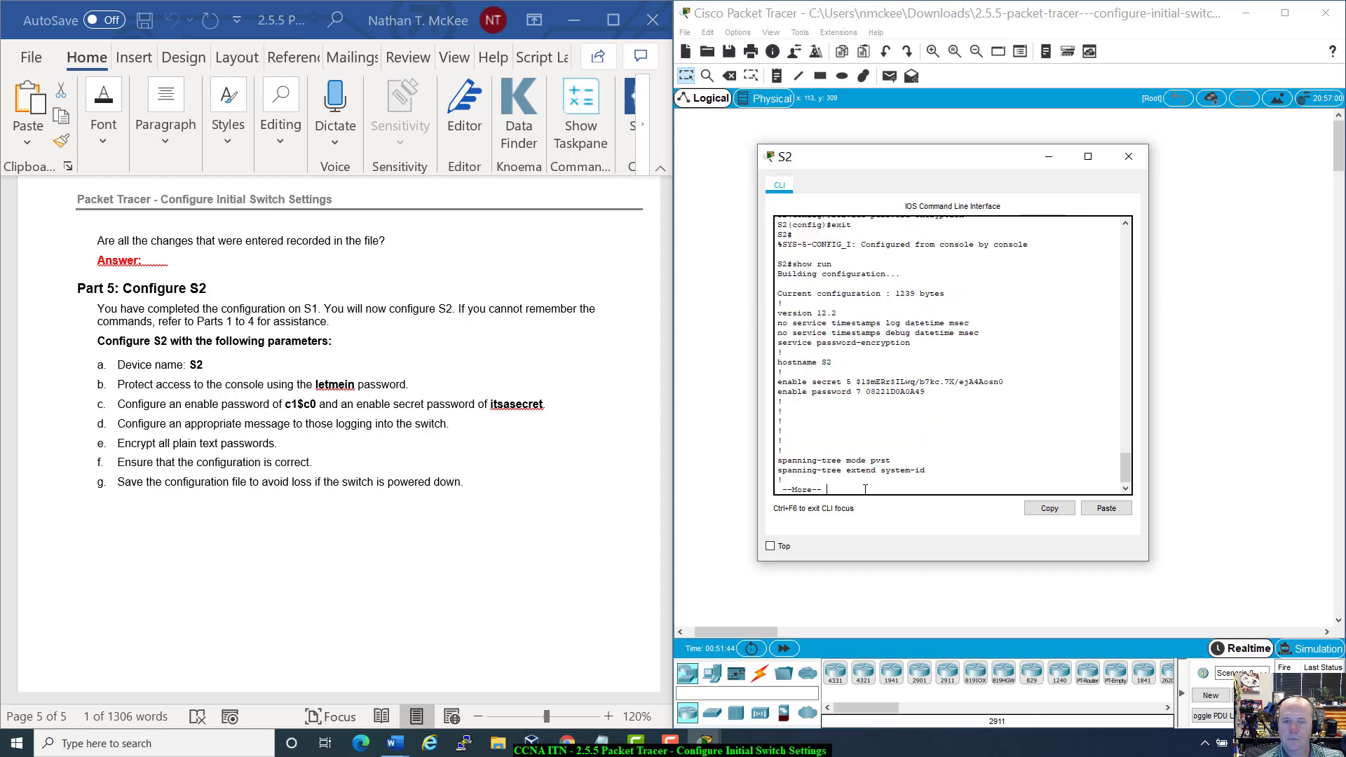
scroll(860, 413, up, 1)
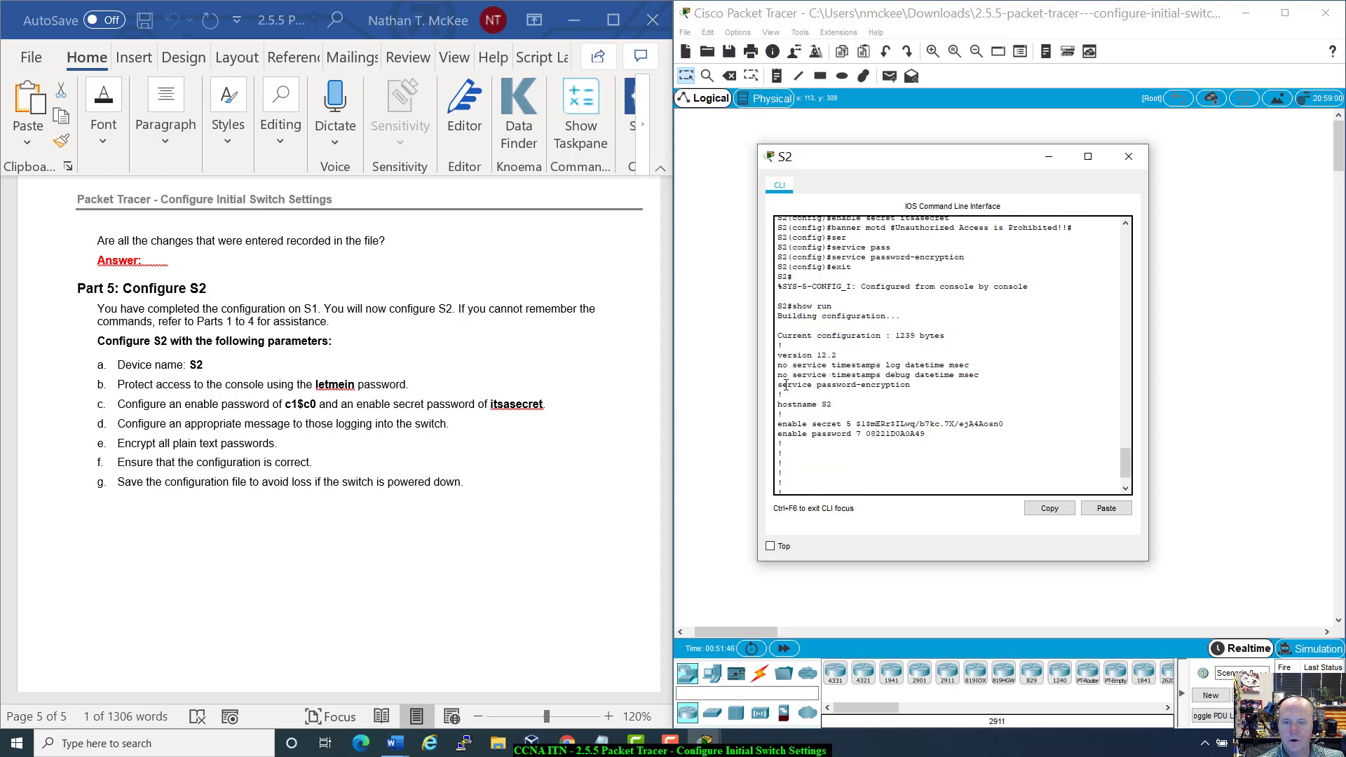
drag(778, 385, 911, 385)
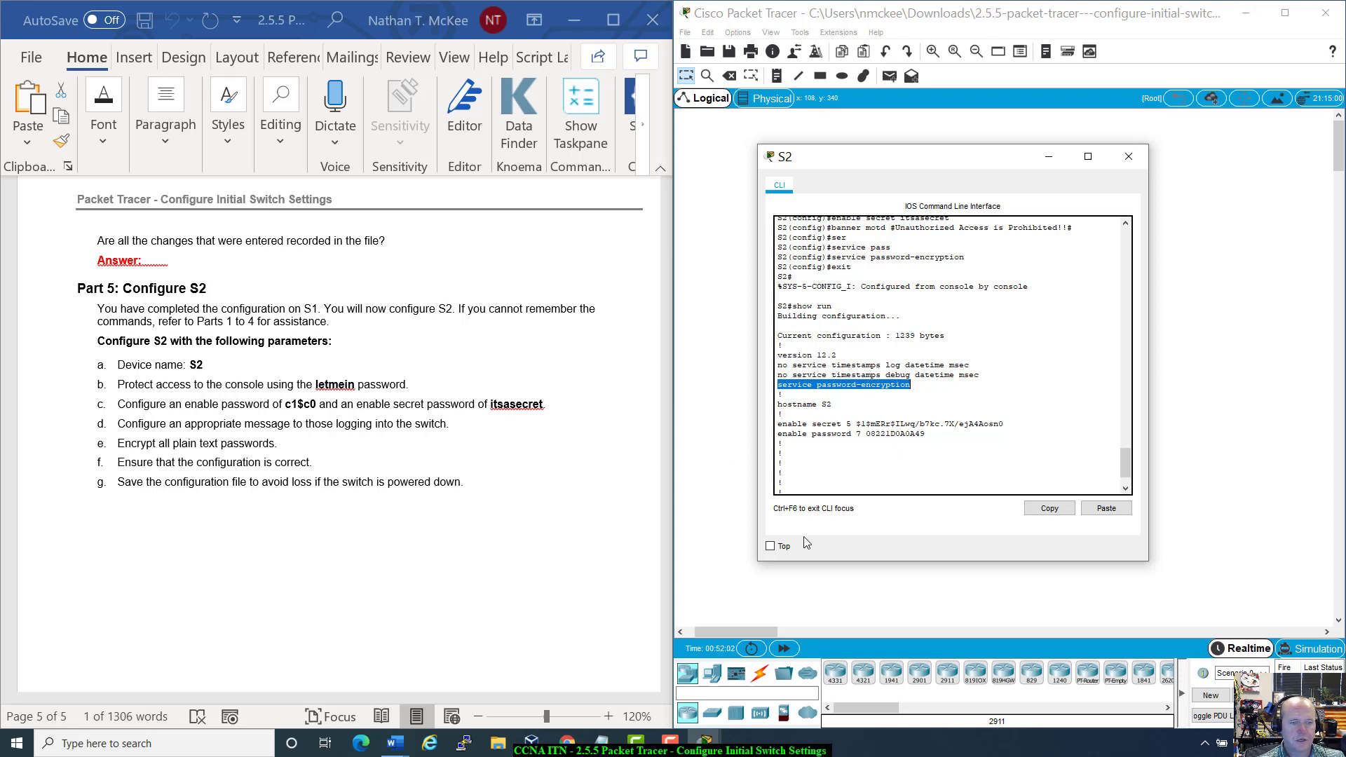
scroll(812, 486, down, 2)
Step: Check the type 7 console password and banner lines, then abort the paged output
key(space)
key(space)
key(space)
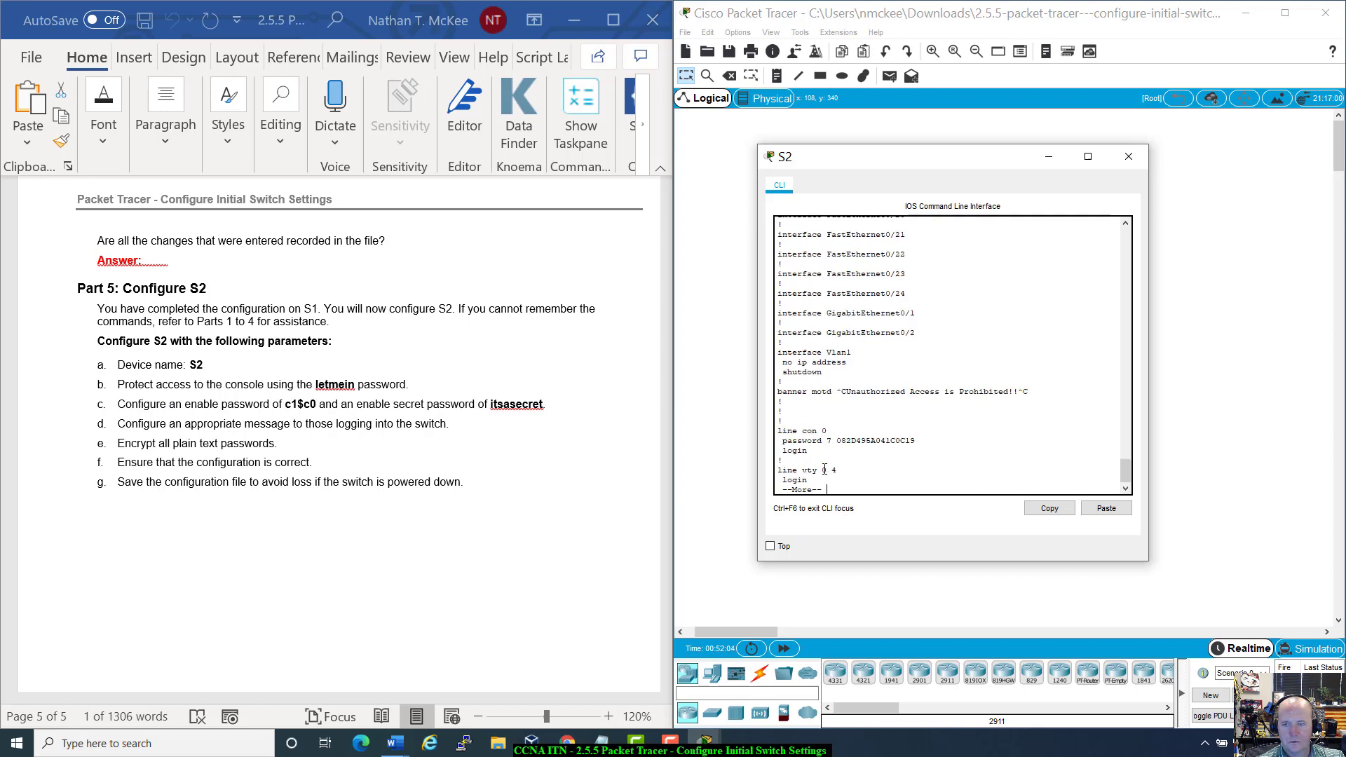
drag(916, 441, 841, 441)
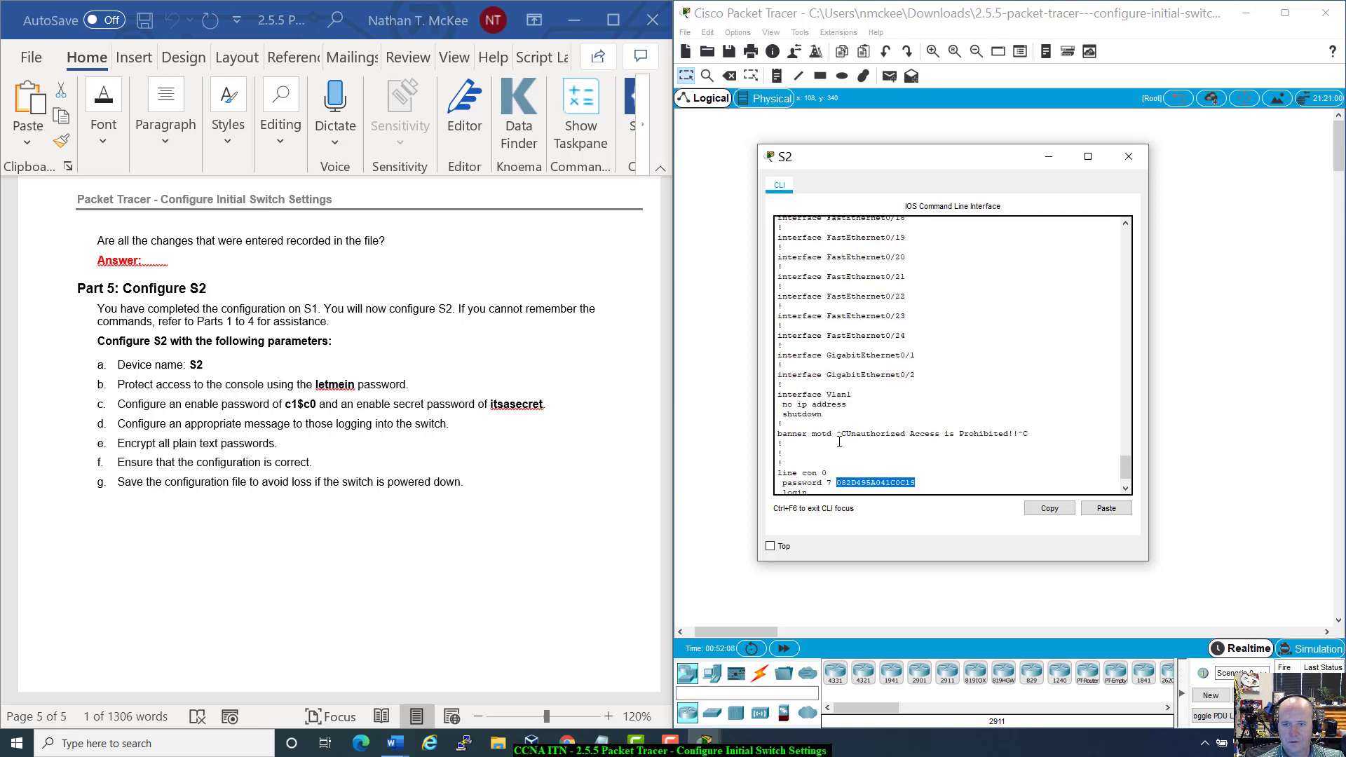
drag(829, 391, 1029, 392)
scroll(908, 420, up, 3)
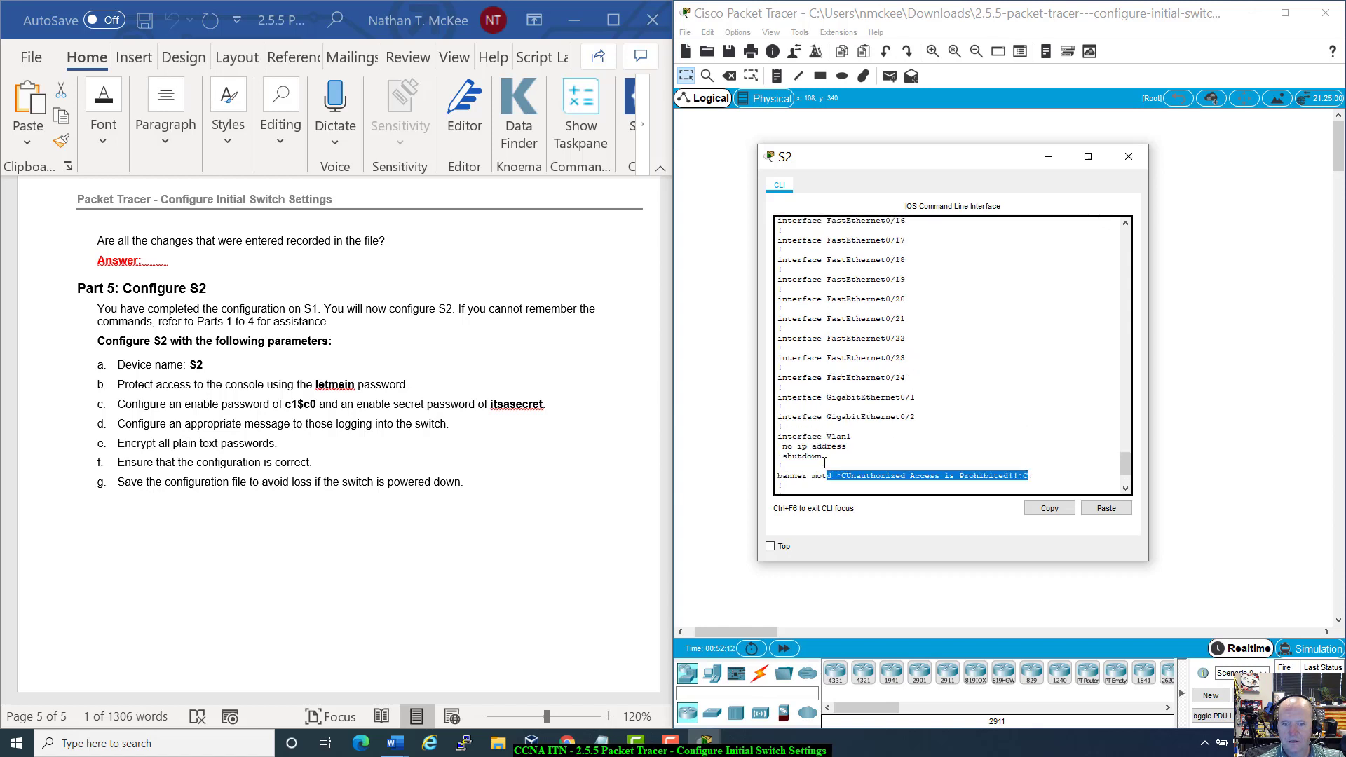
scroll(909, 420, up, 15)
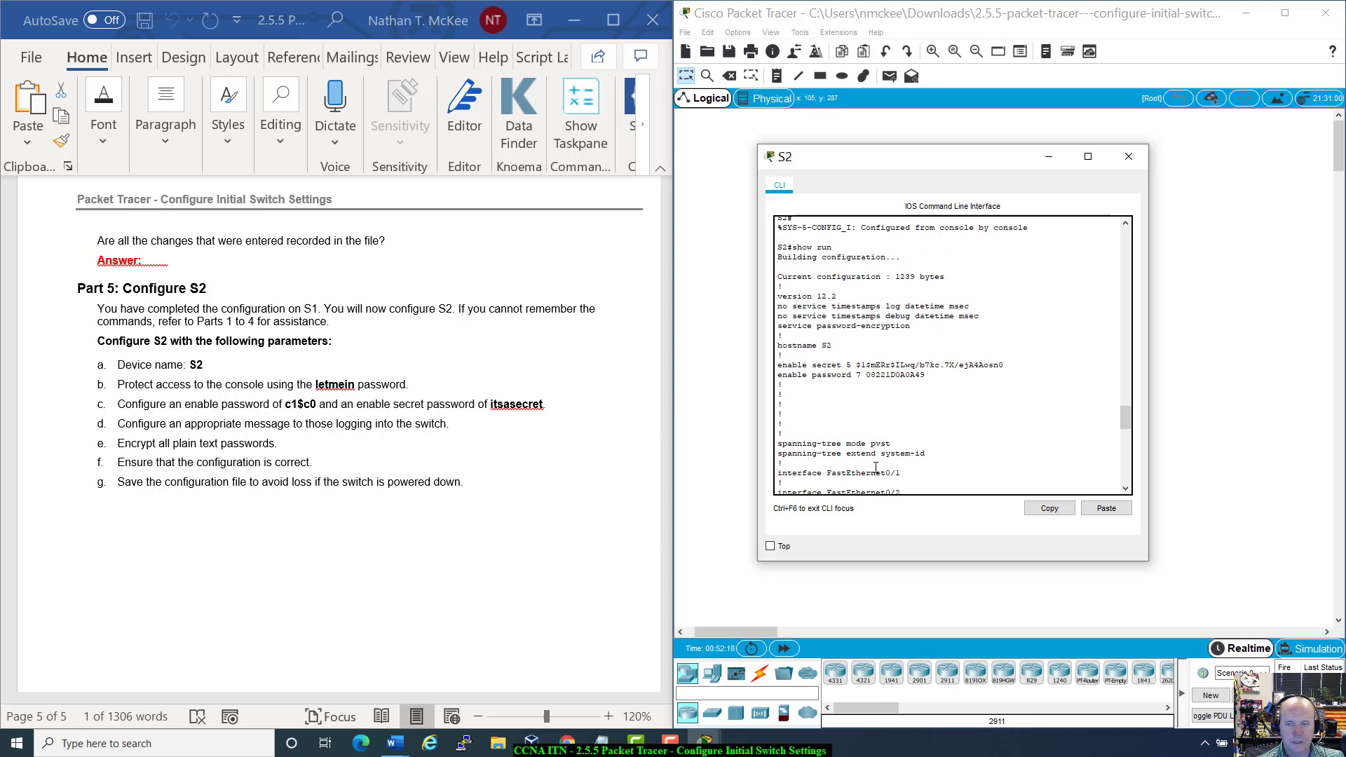
scroll(837, 458, up, 3)
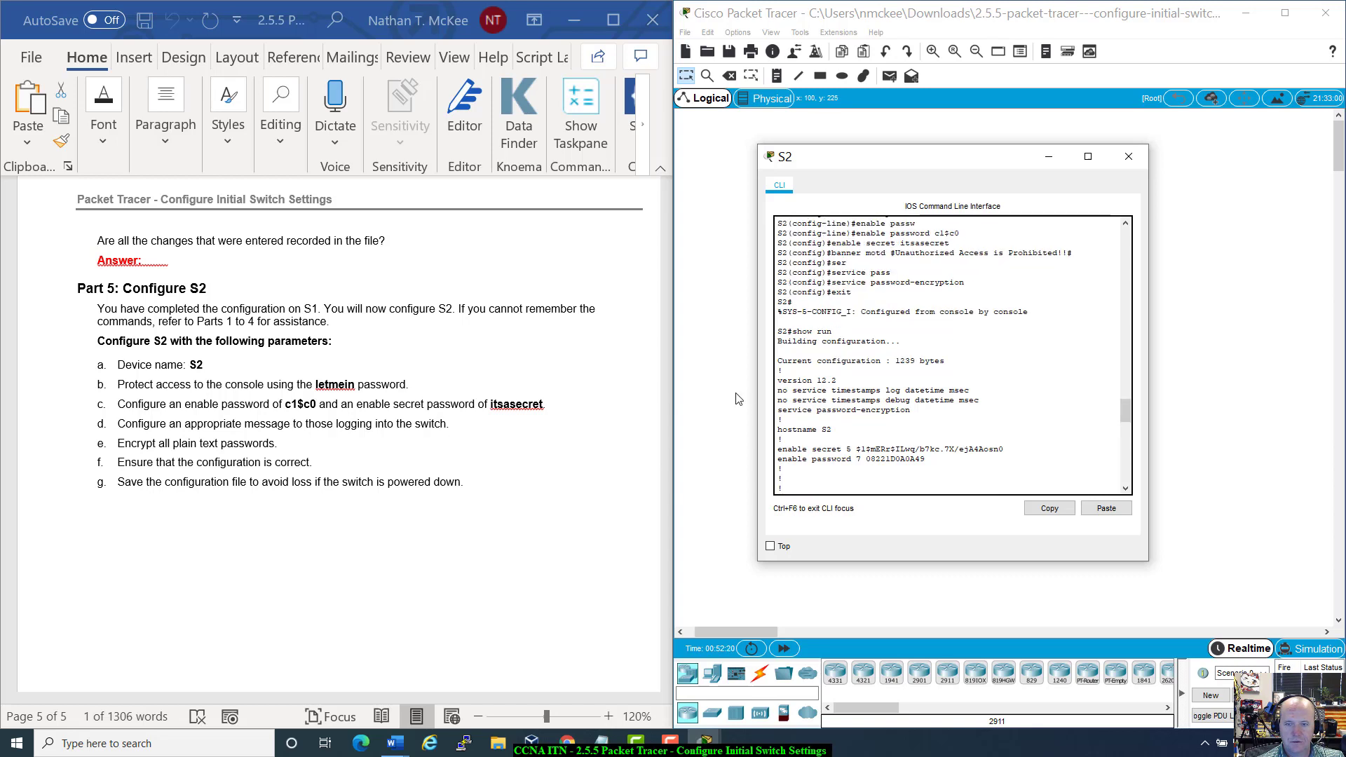
drag(777, 410, 982, 419)
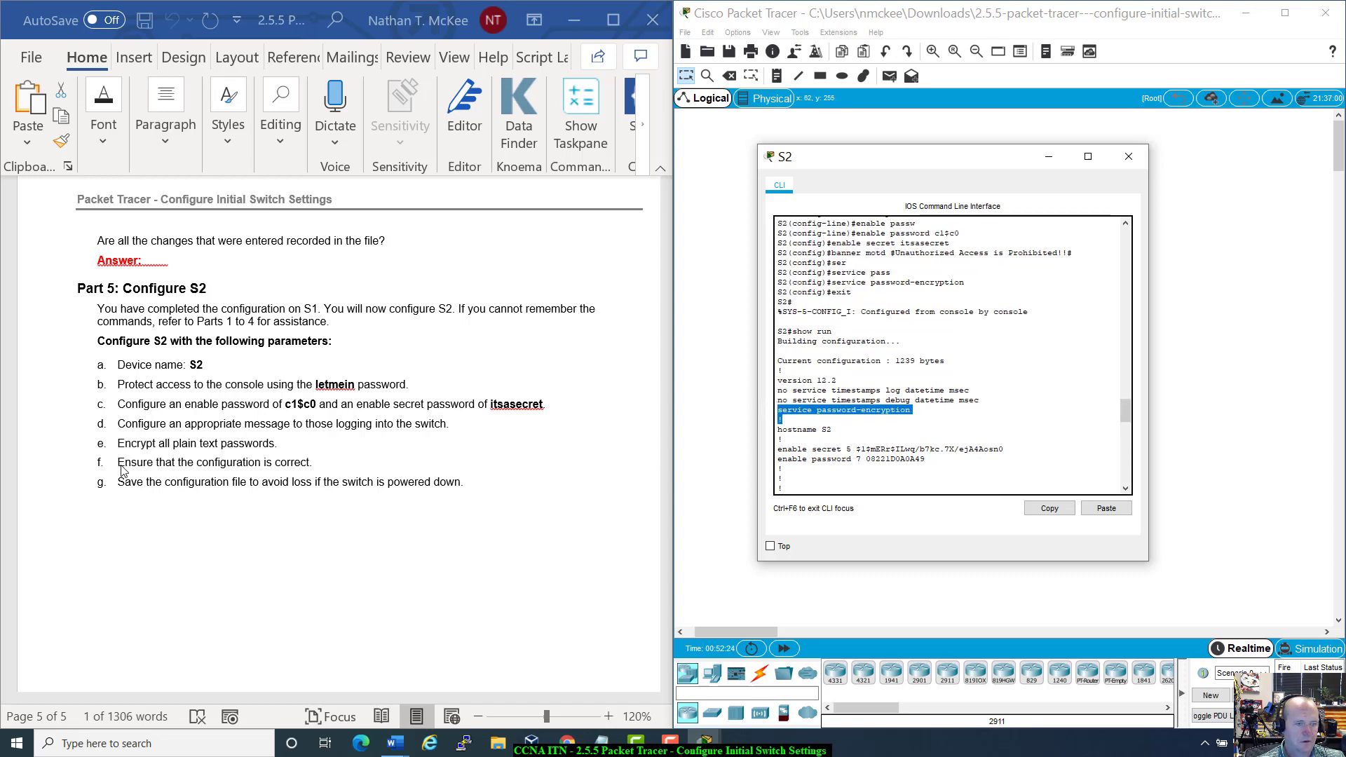
click(799, 483)
scroll(801, 485, down, 12)
scroll(801, 486, down, 10)
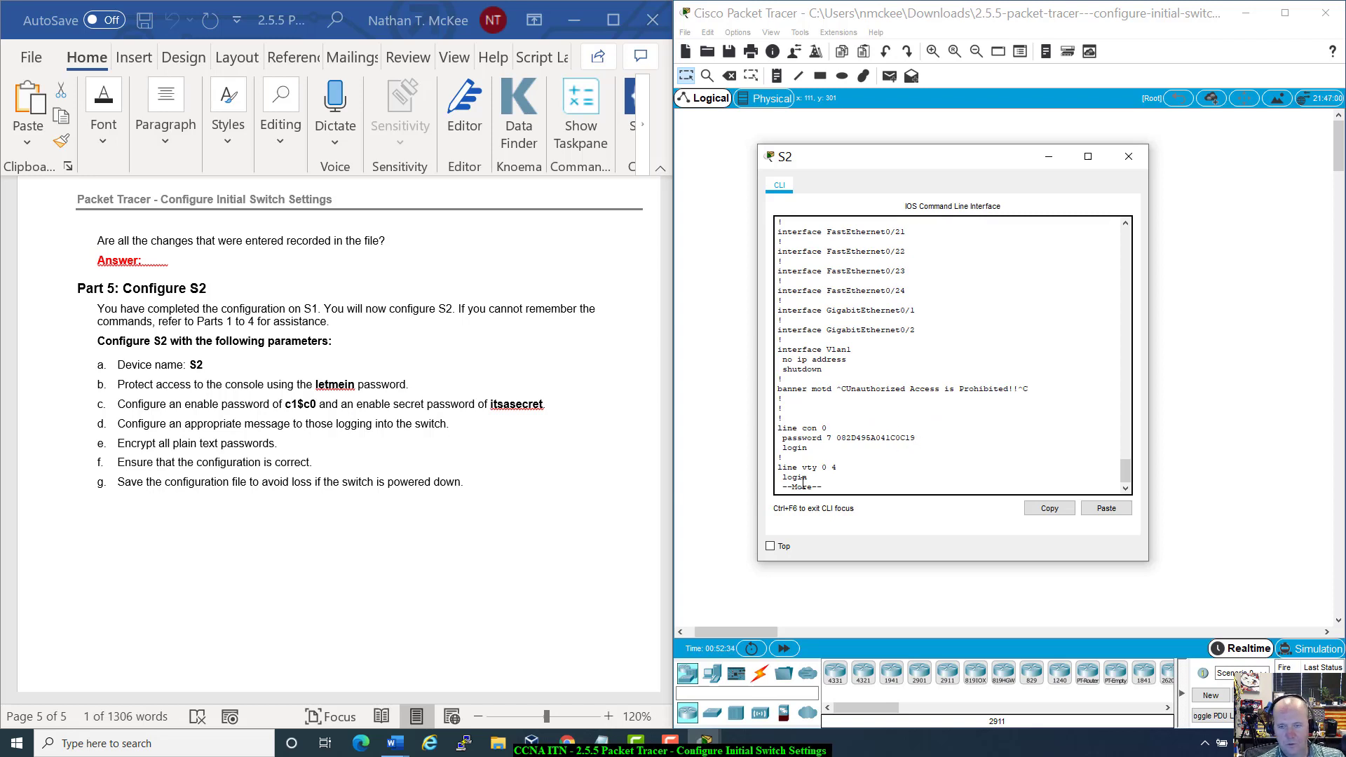
key(ctrl+c)
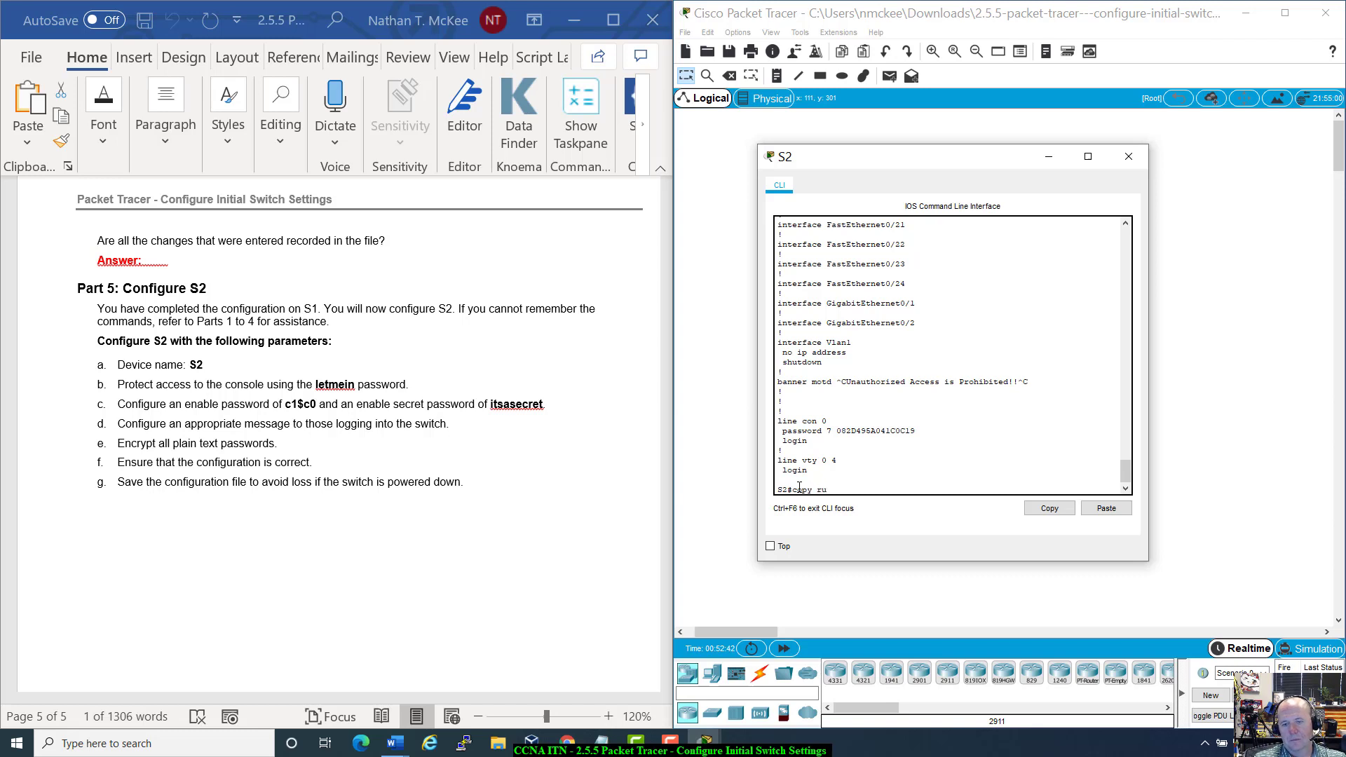
Step: Run 'copy running-config startup-config' on S2 and accept the default startup-config filename
text(copy ru)
key(Tab)
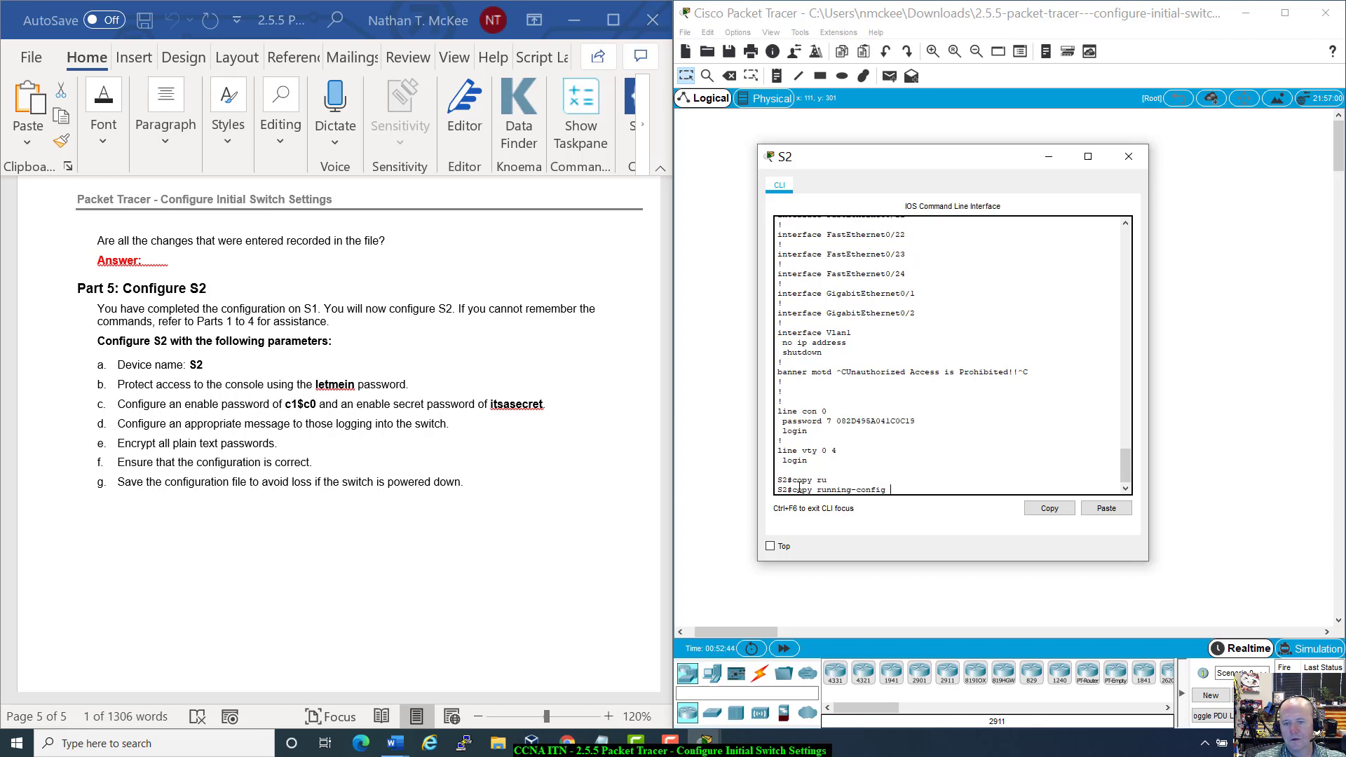
text(st)
key(Tab)
key(Return)
key(Return)
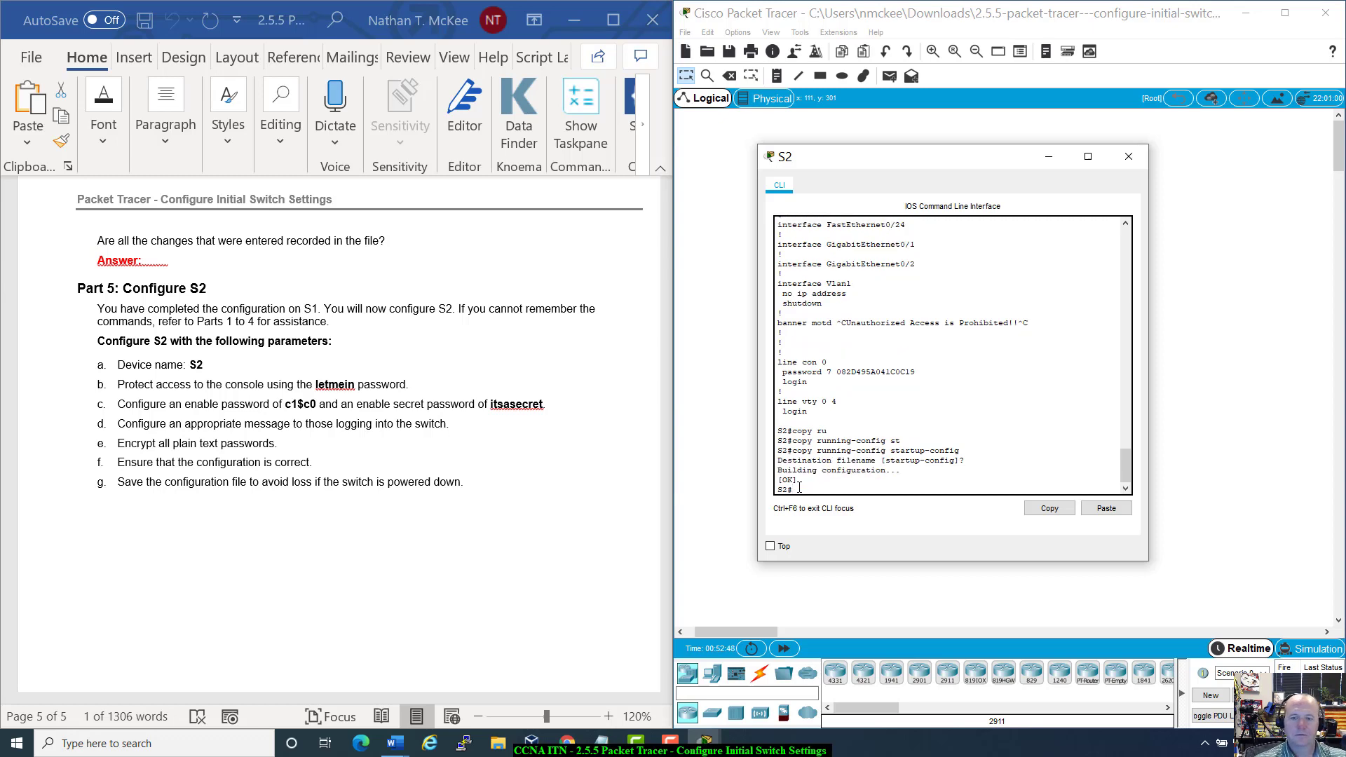
scroll(449, 536, down, 3)
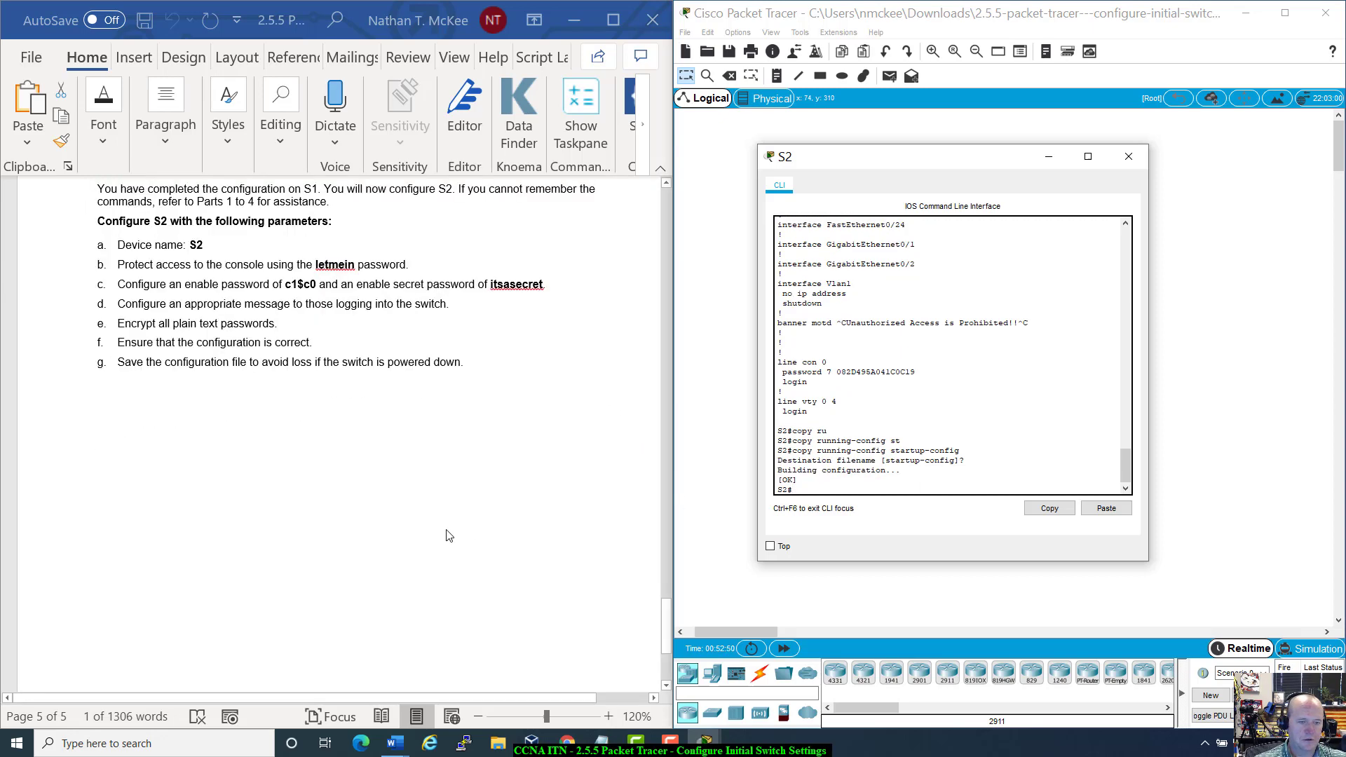
scroll(449, 536, up, 1)
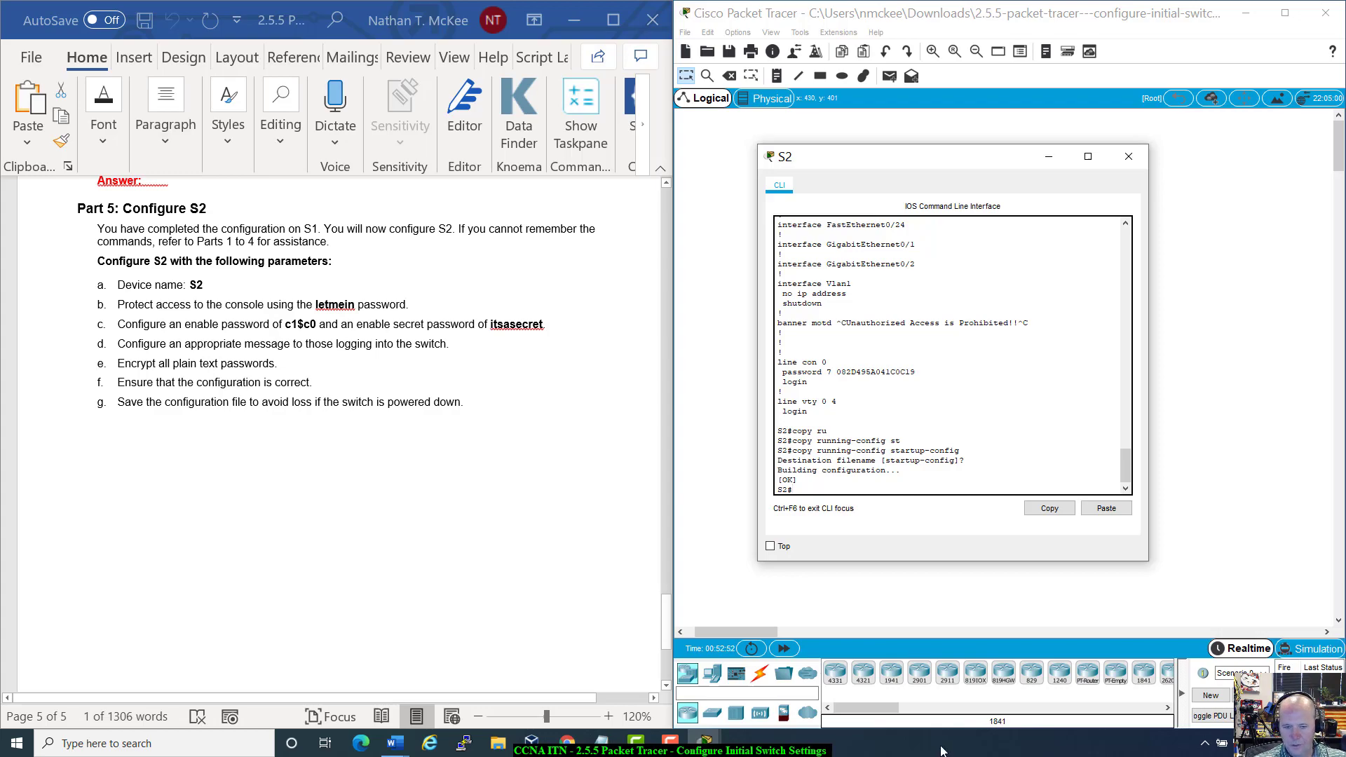
Step: Check results in the PT Activity window showing 100% completion, then close the S2 console
click(705, 742)
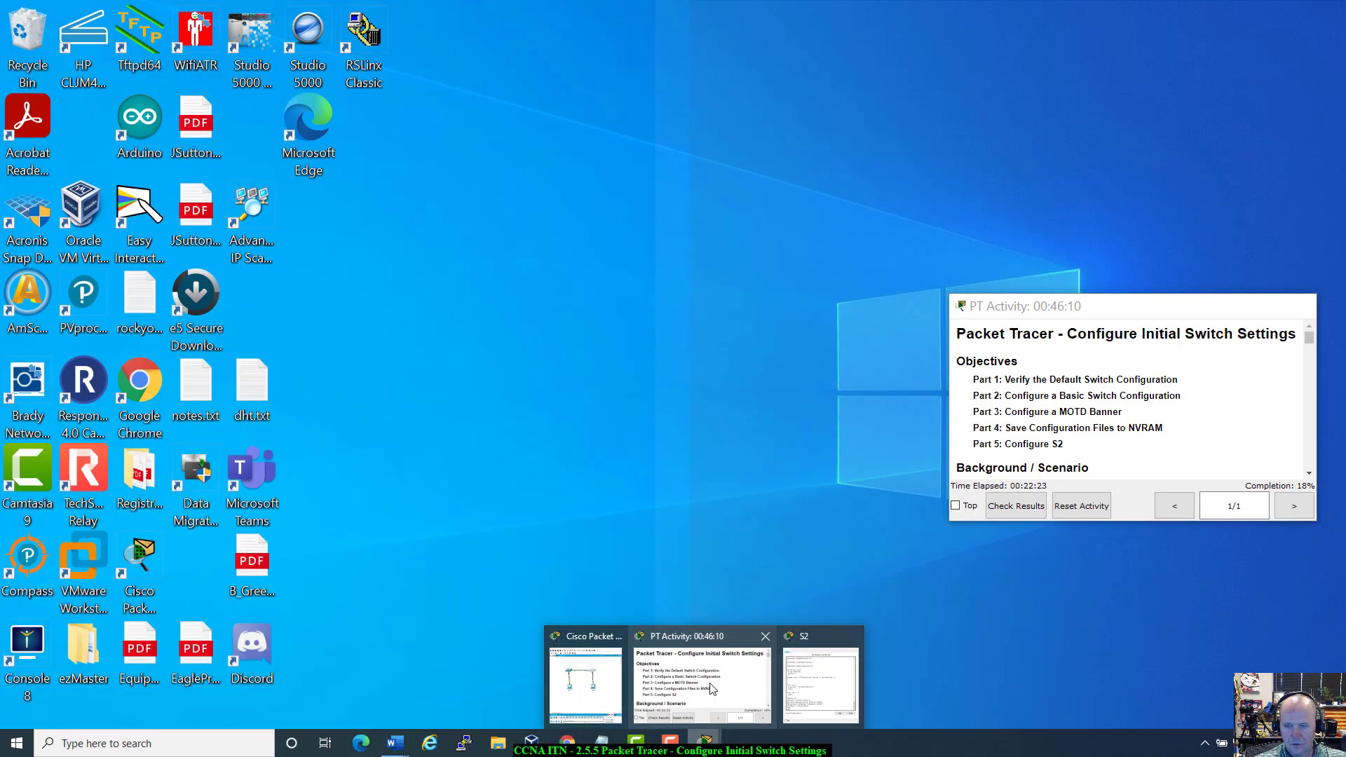
click(710, 689)
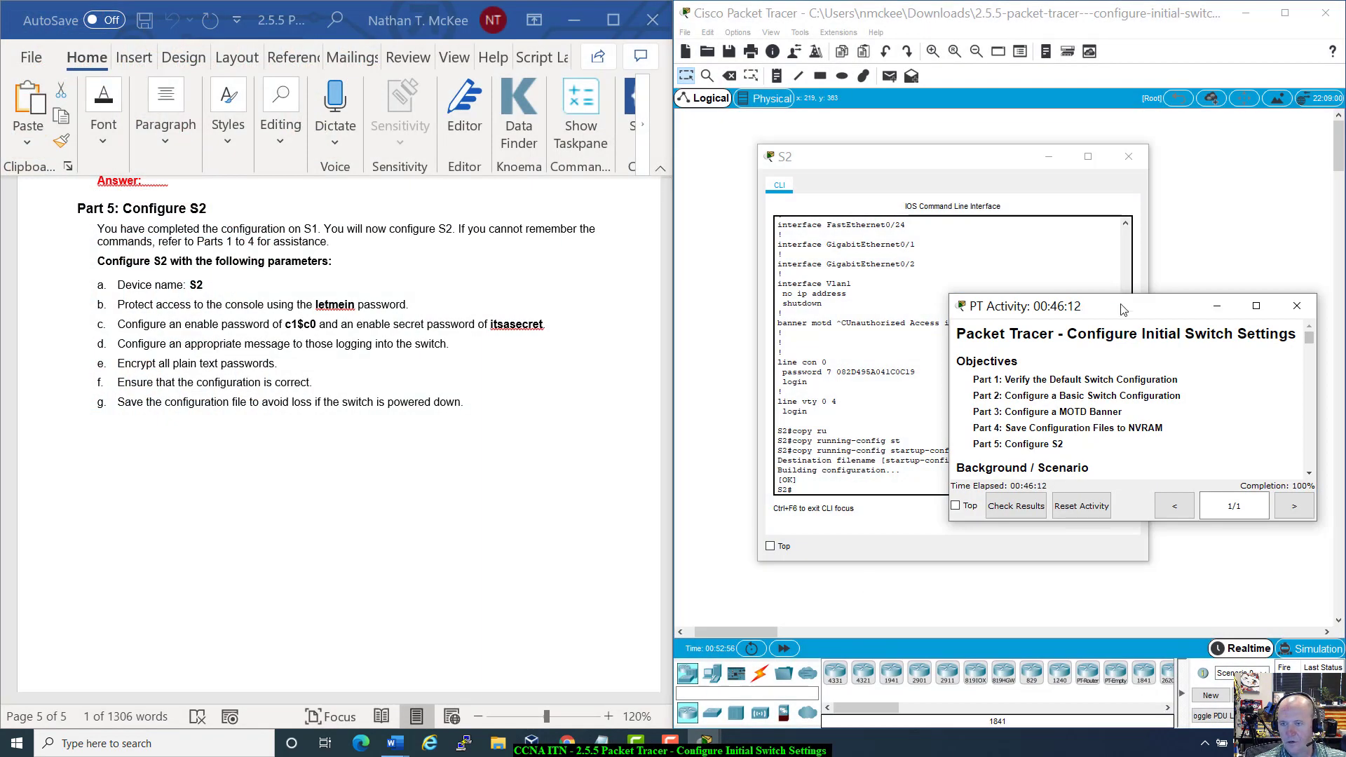
drag(1123, 309, 659, 204)
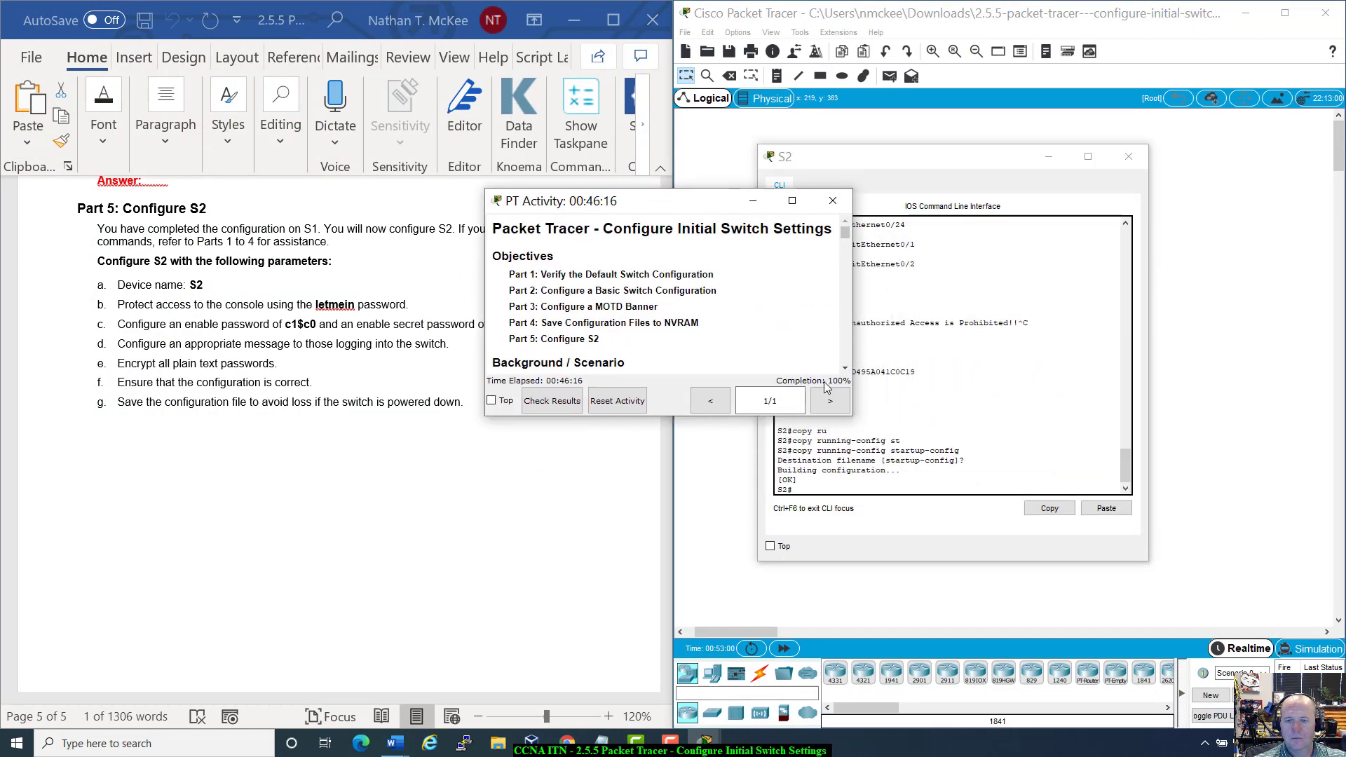
drag(710, 204, 818, 183)
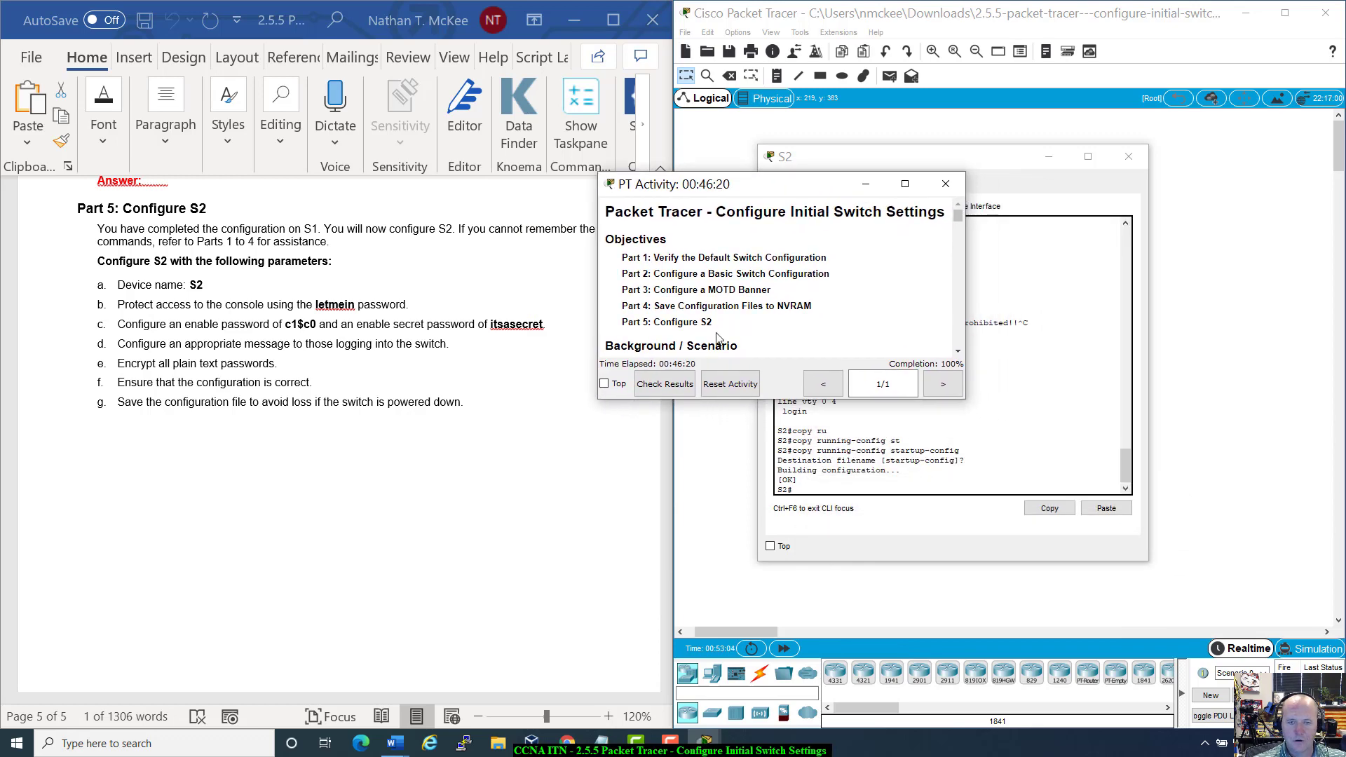
click(665, 383)
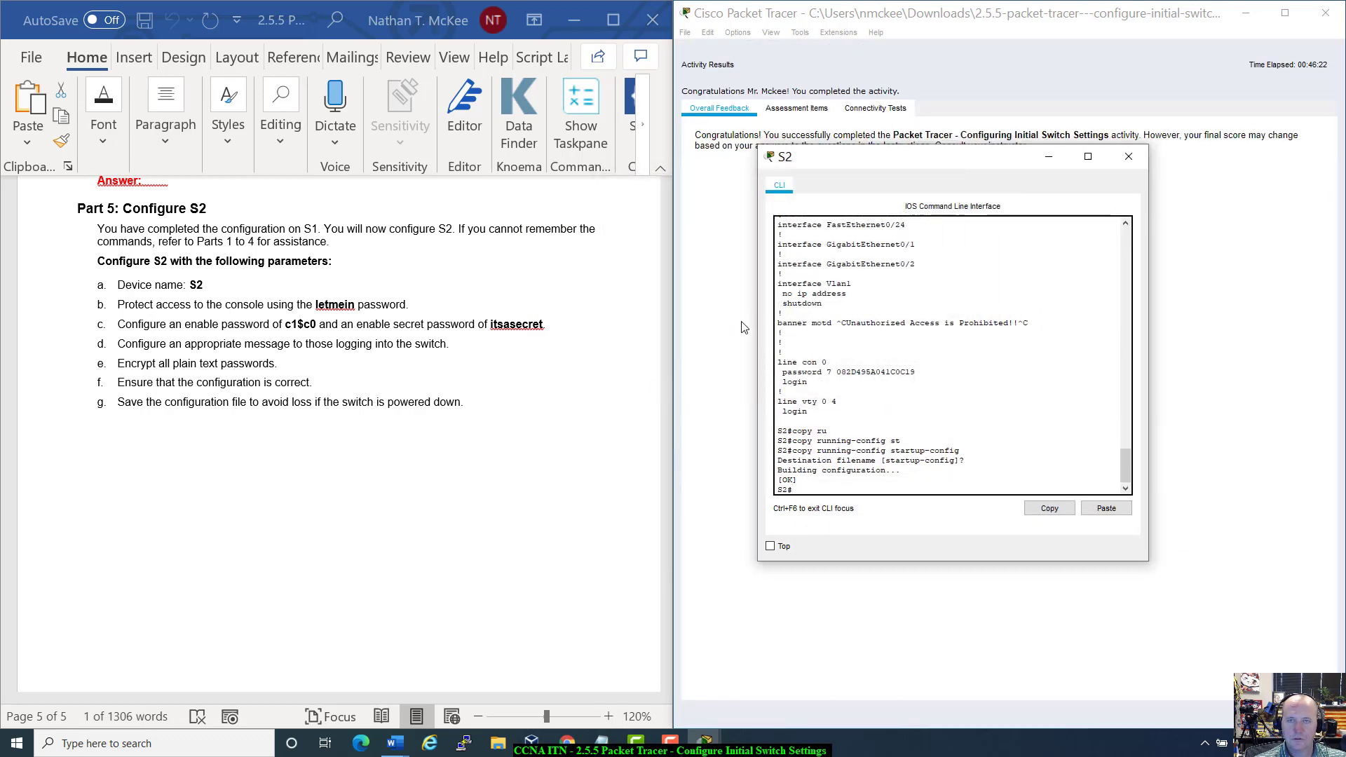
click(1128, 157)
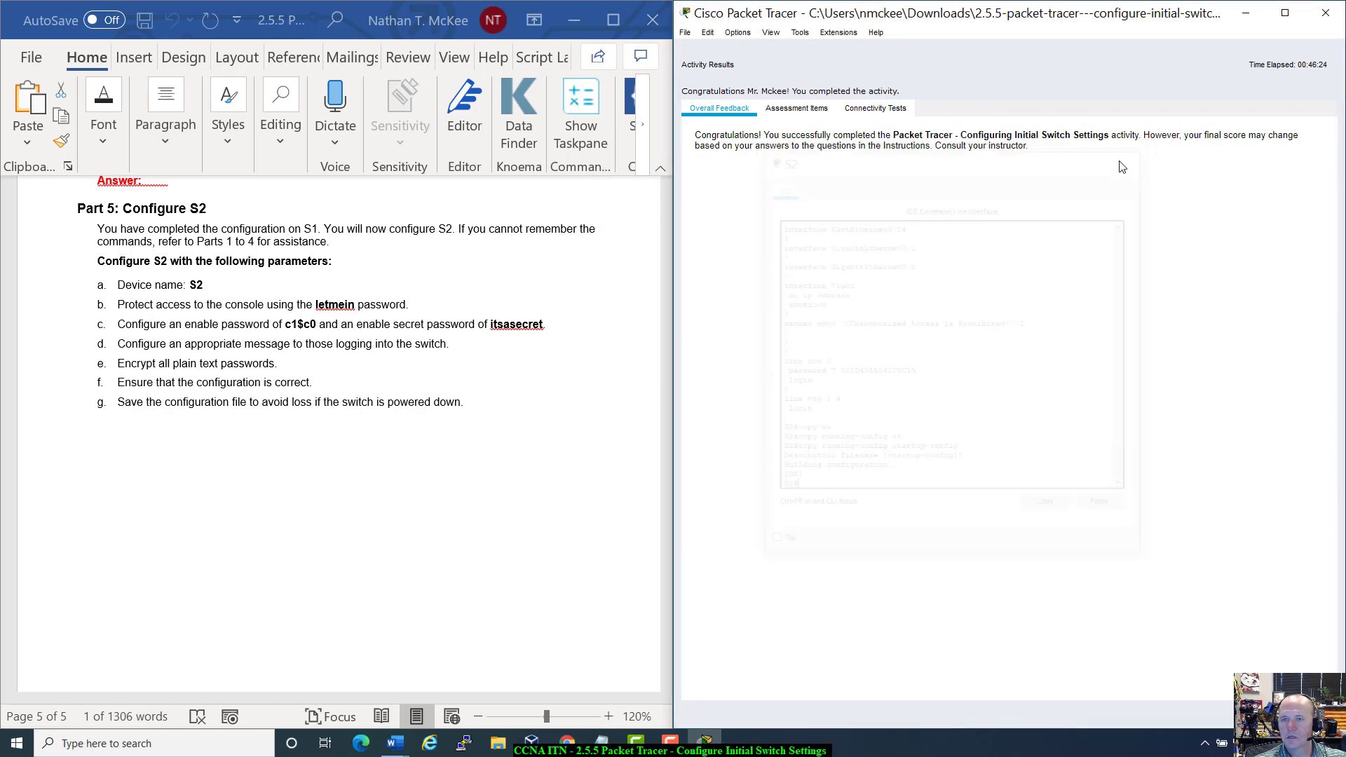
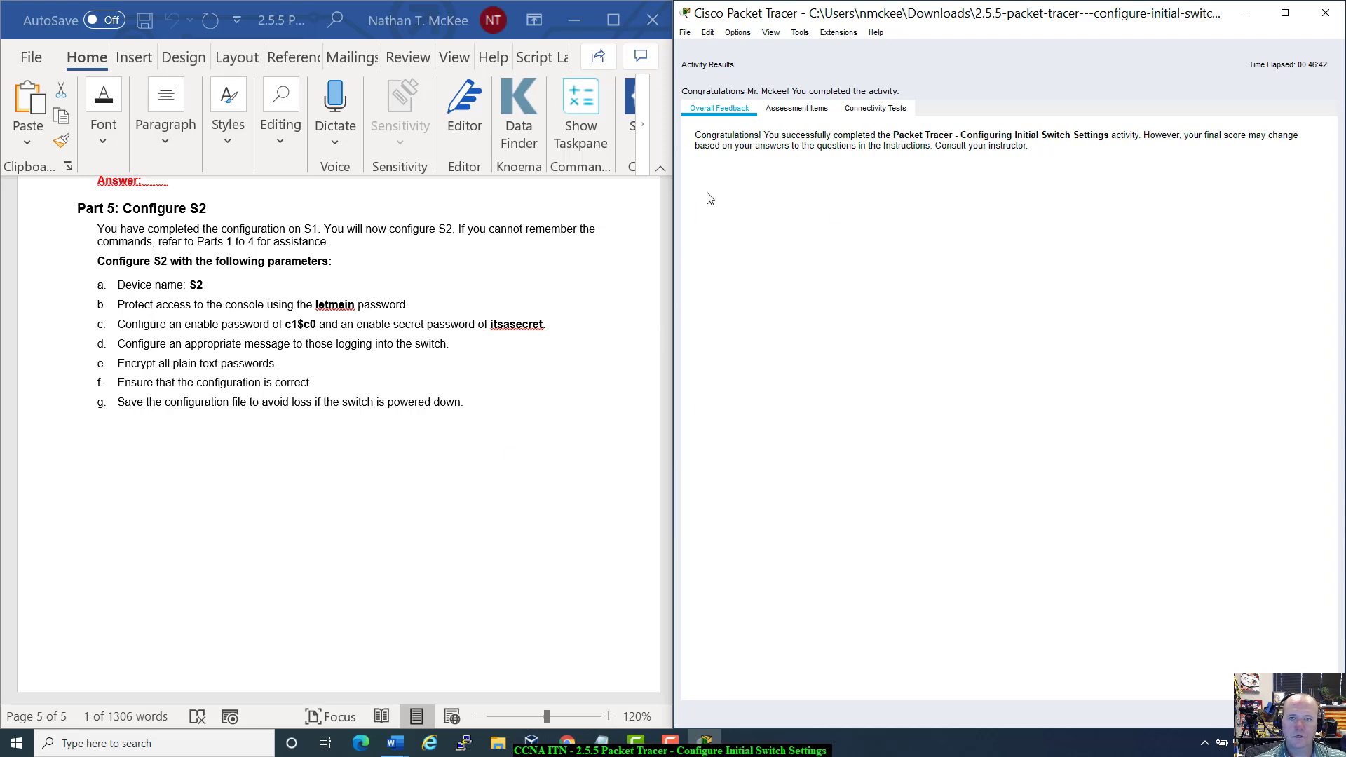
Step: Paste the Packet Tracer results screenshot on a new unnumbered line after the last S2 item
scroll(265, 447, up, 10)
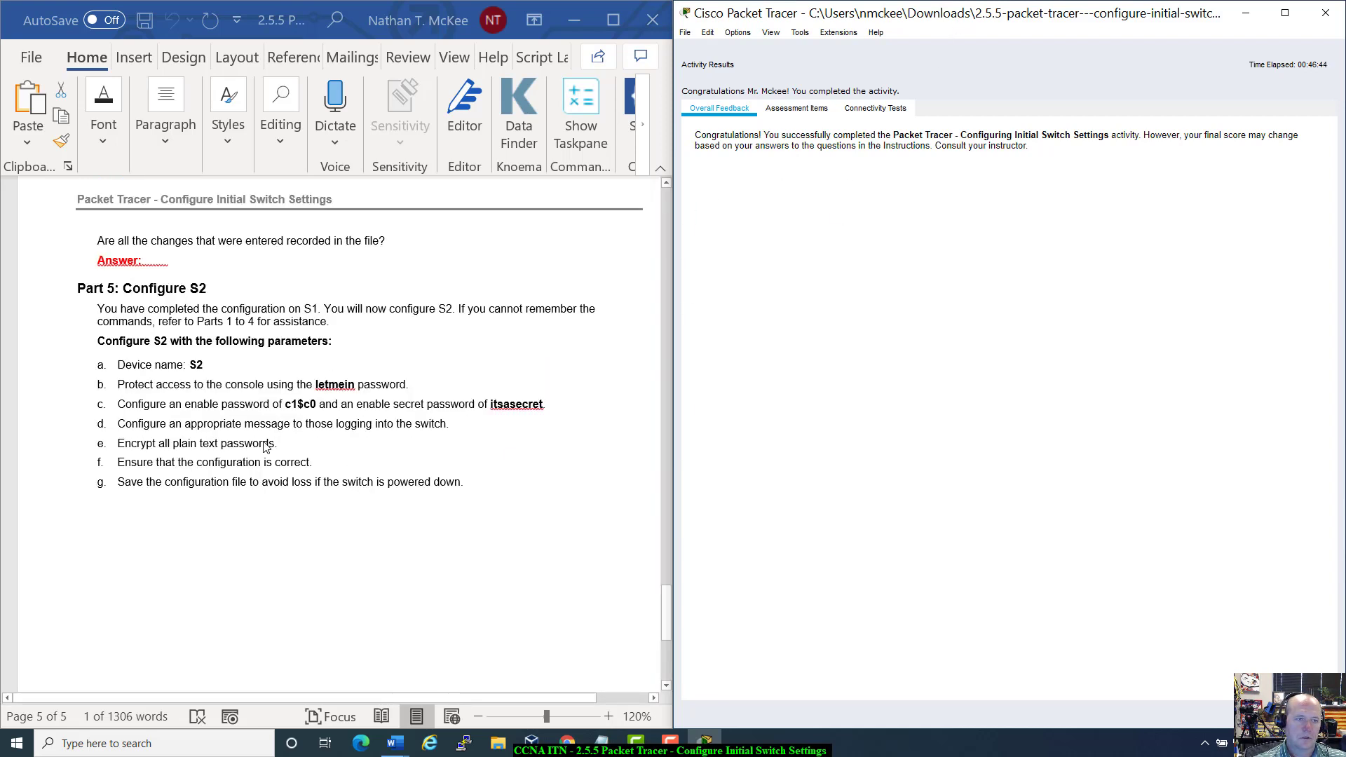
scroll(265, 446, up, 20)
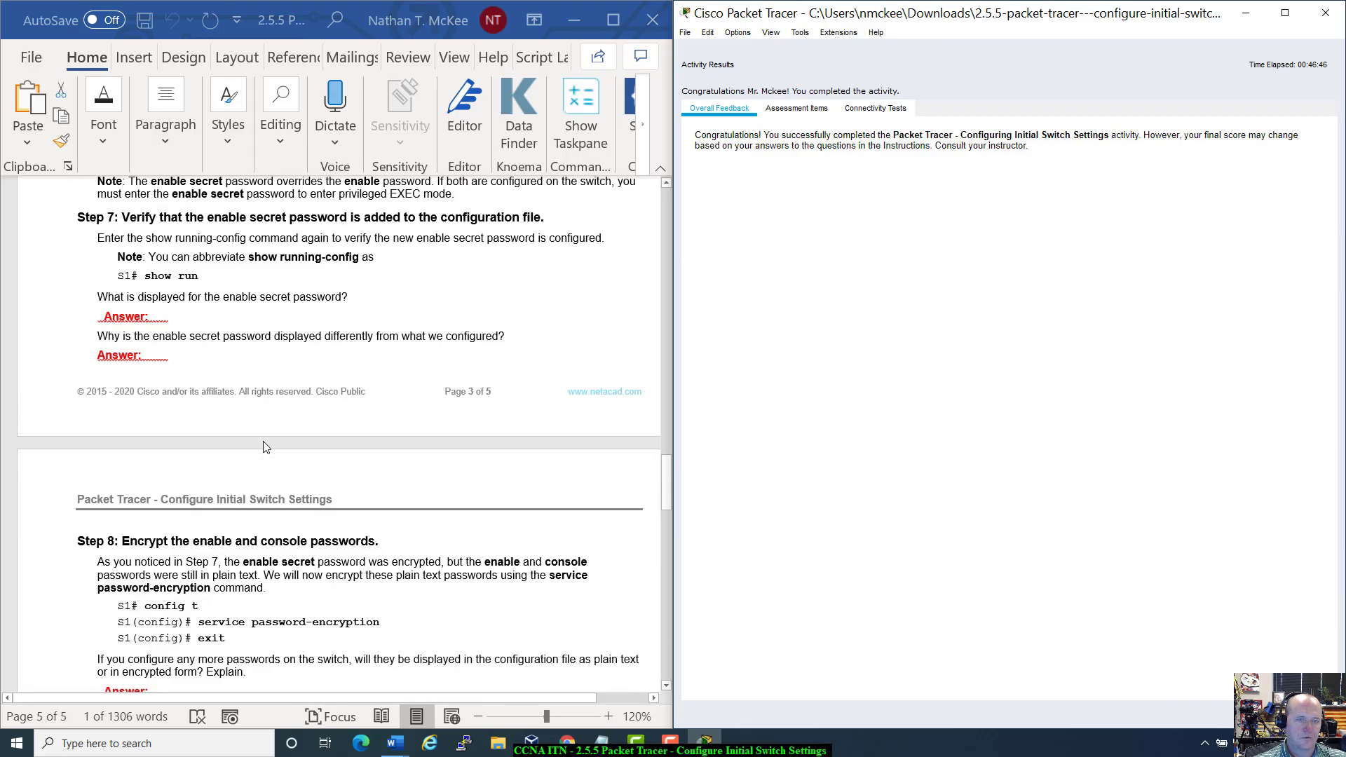
scroll(265, 446, up, 8)
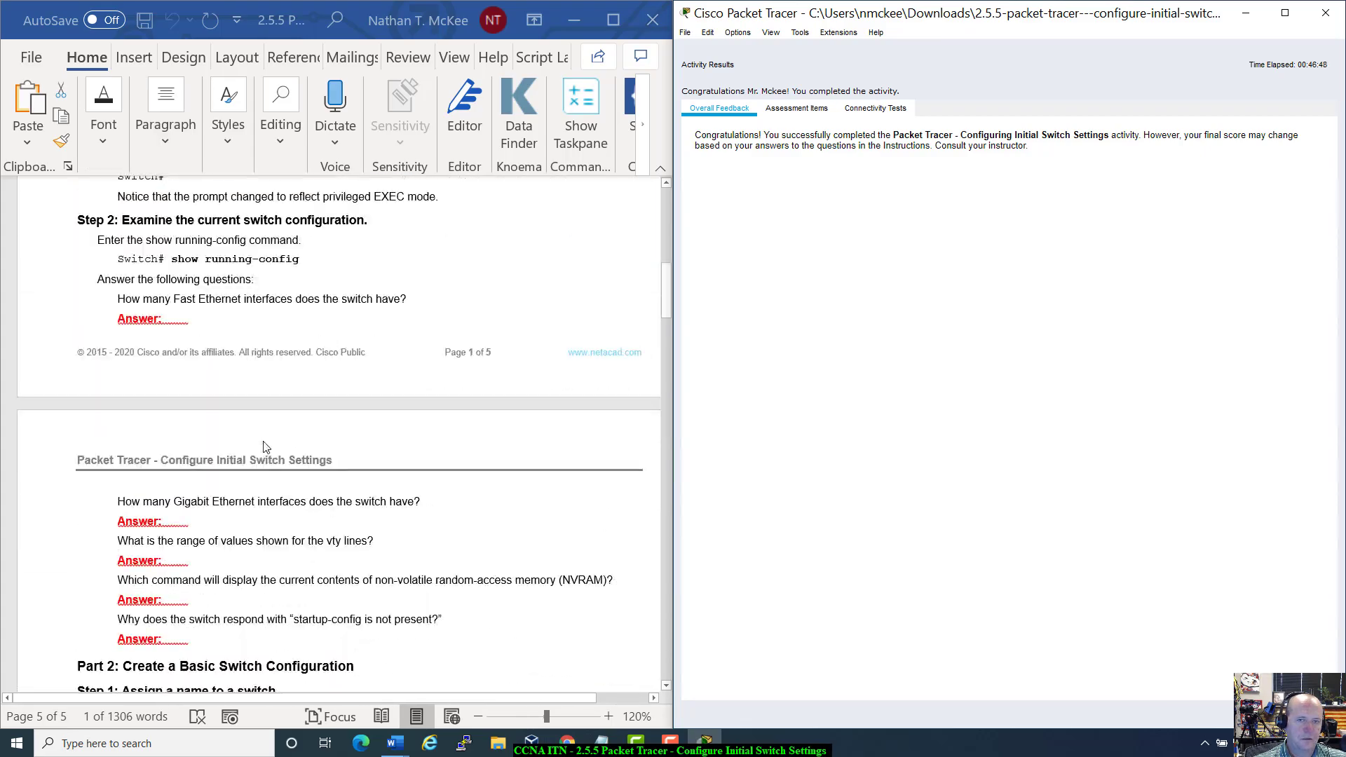
scroll(264, 446, down, 6)
scroll(264, 446, down, 20)
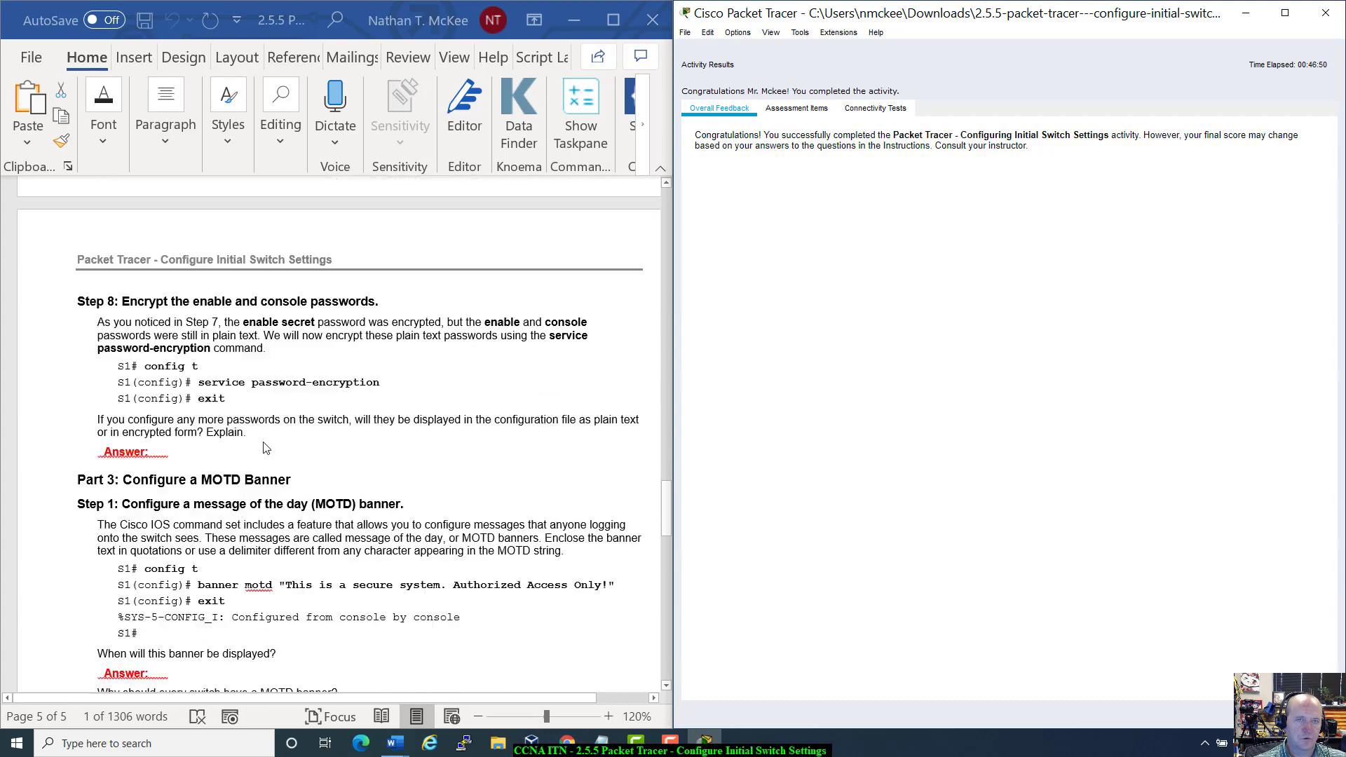
scroll(266, 447, up, 8)
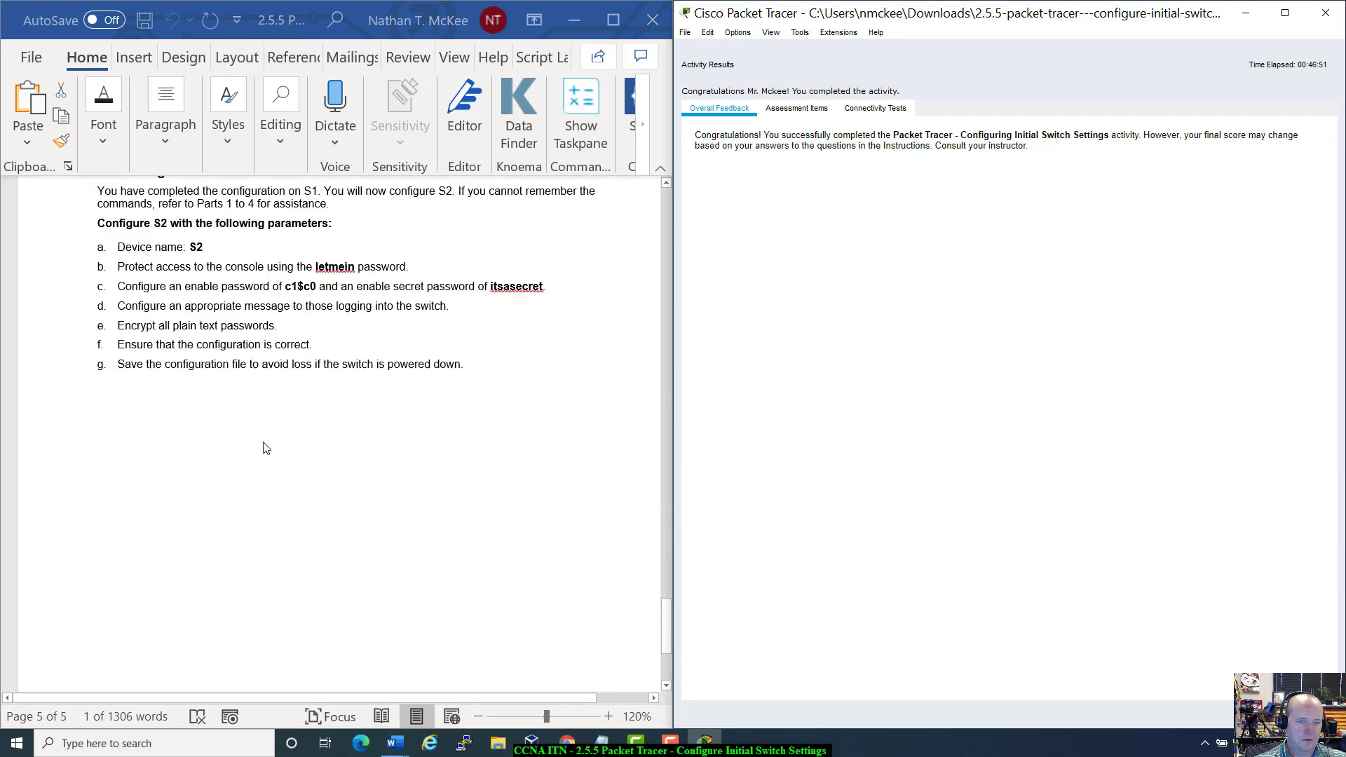
click(482, 366)
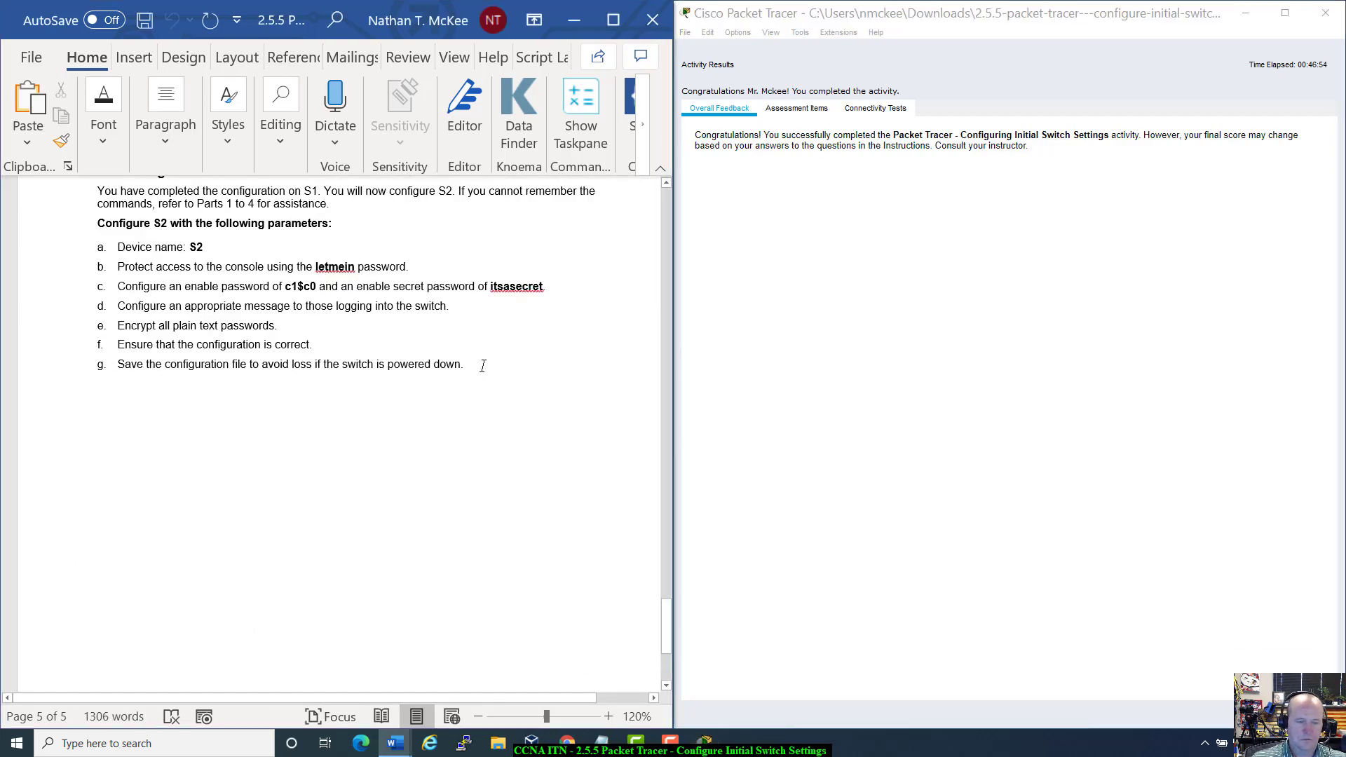
key(Return)
key(Return)
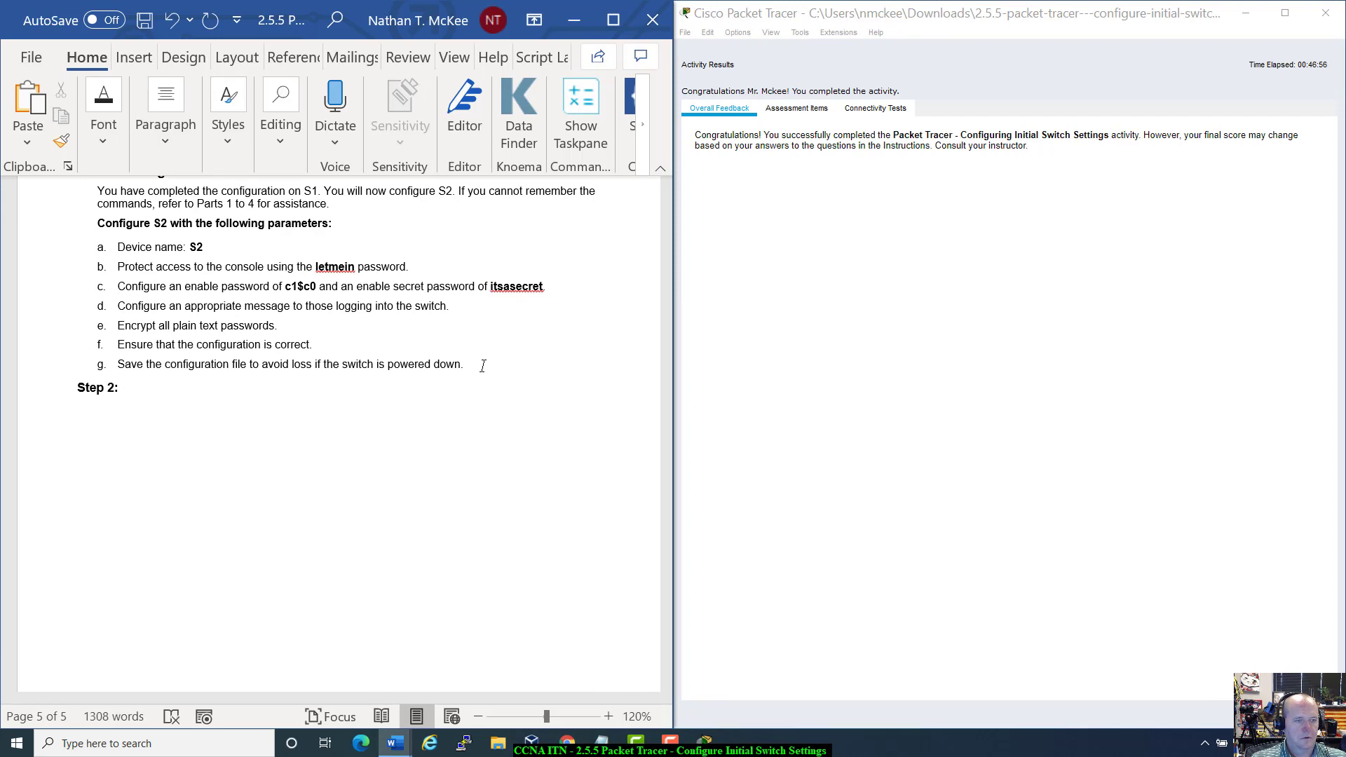
key(BackSpace)
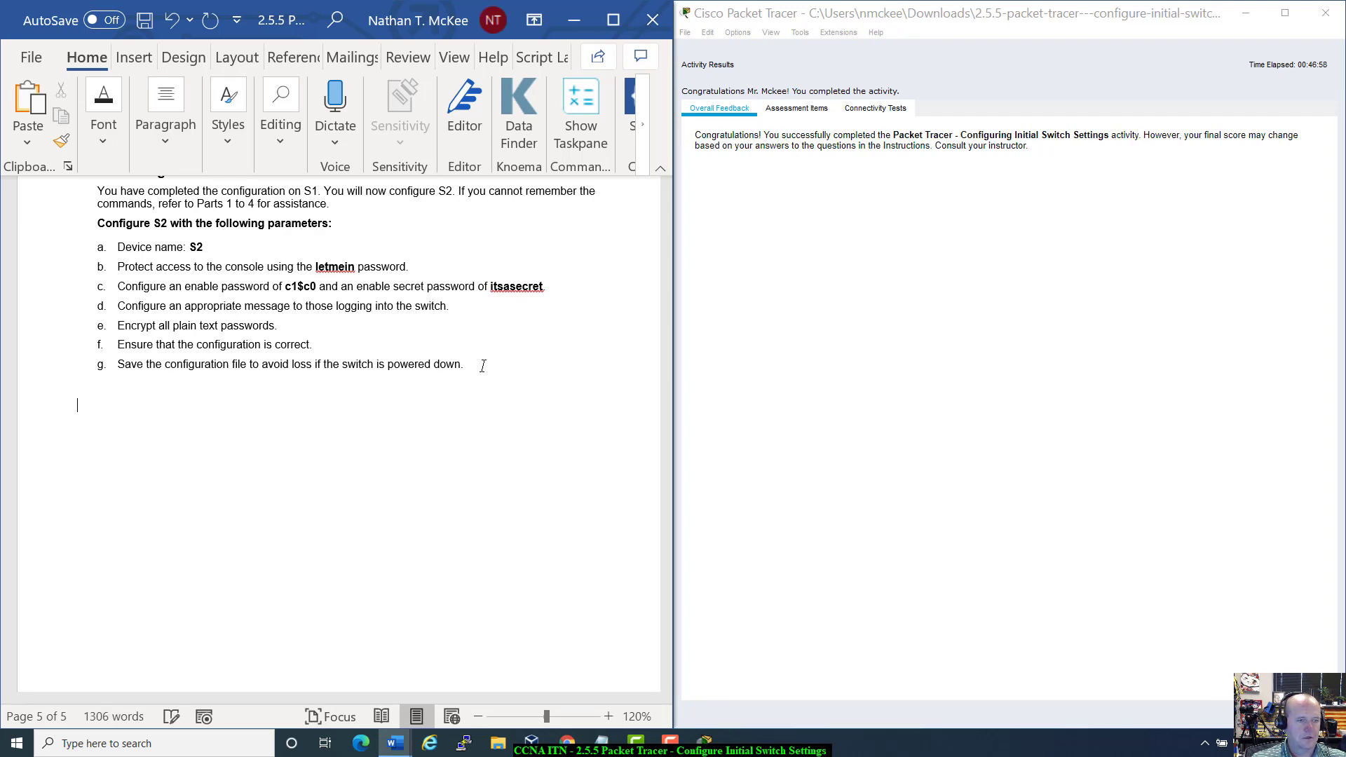
key(ctrl+v)
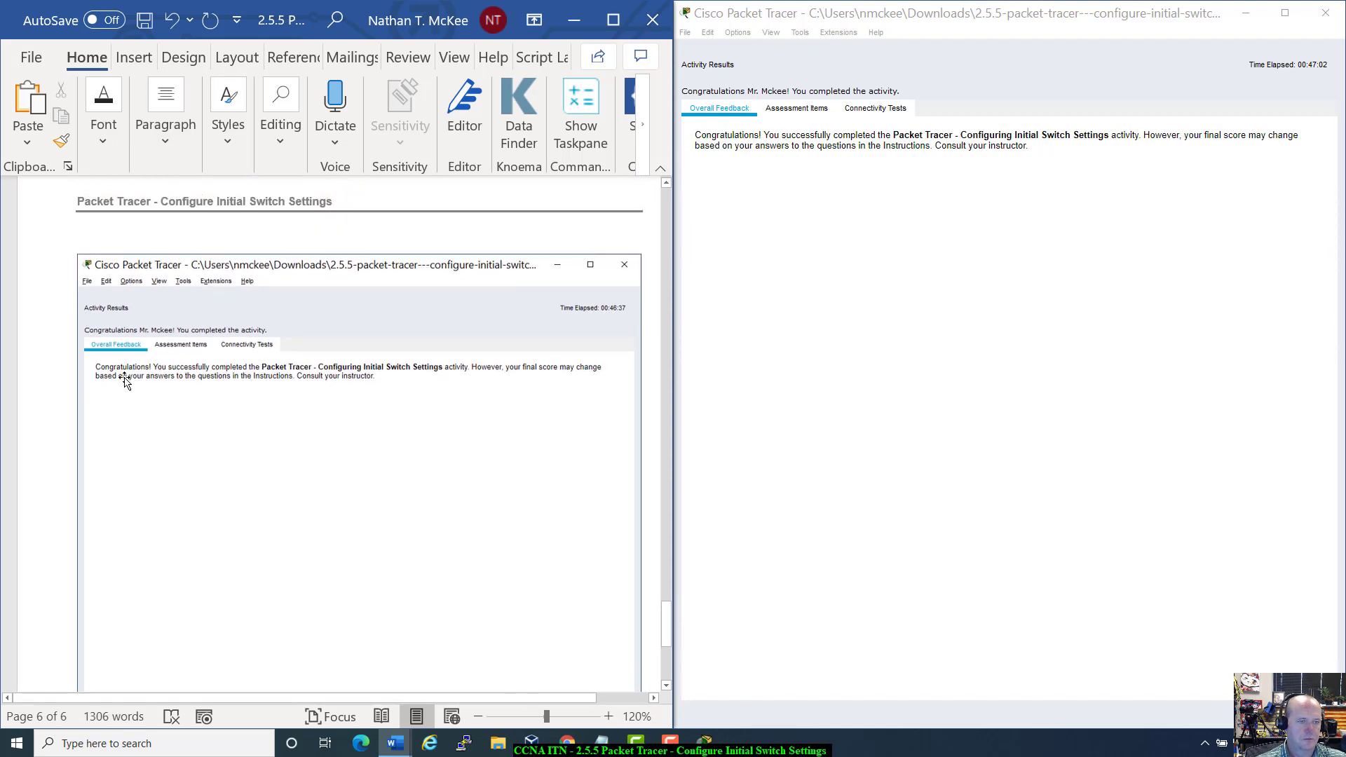
Step: Delete the pasted screenshot again and remove the leftover blank page 6
scroll(370, 460, down, 3)
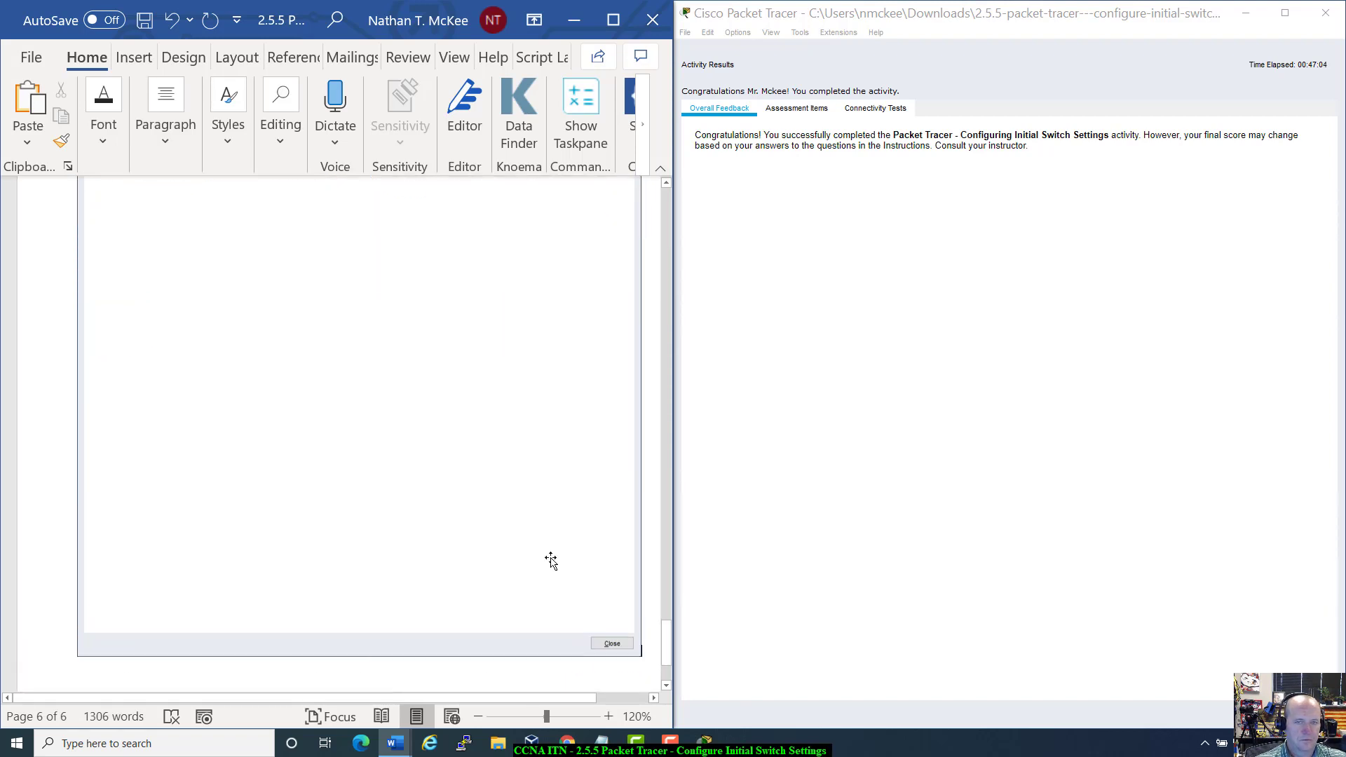
scroll(551, 561, up, 3)
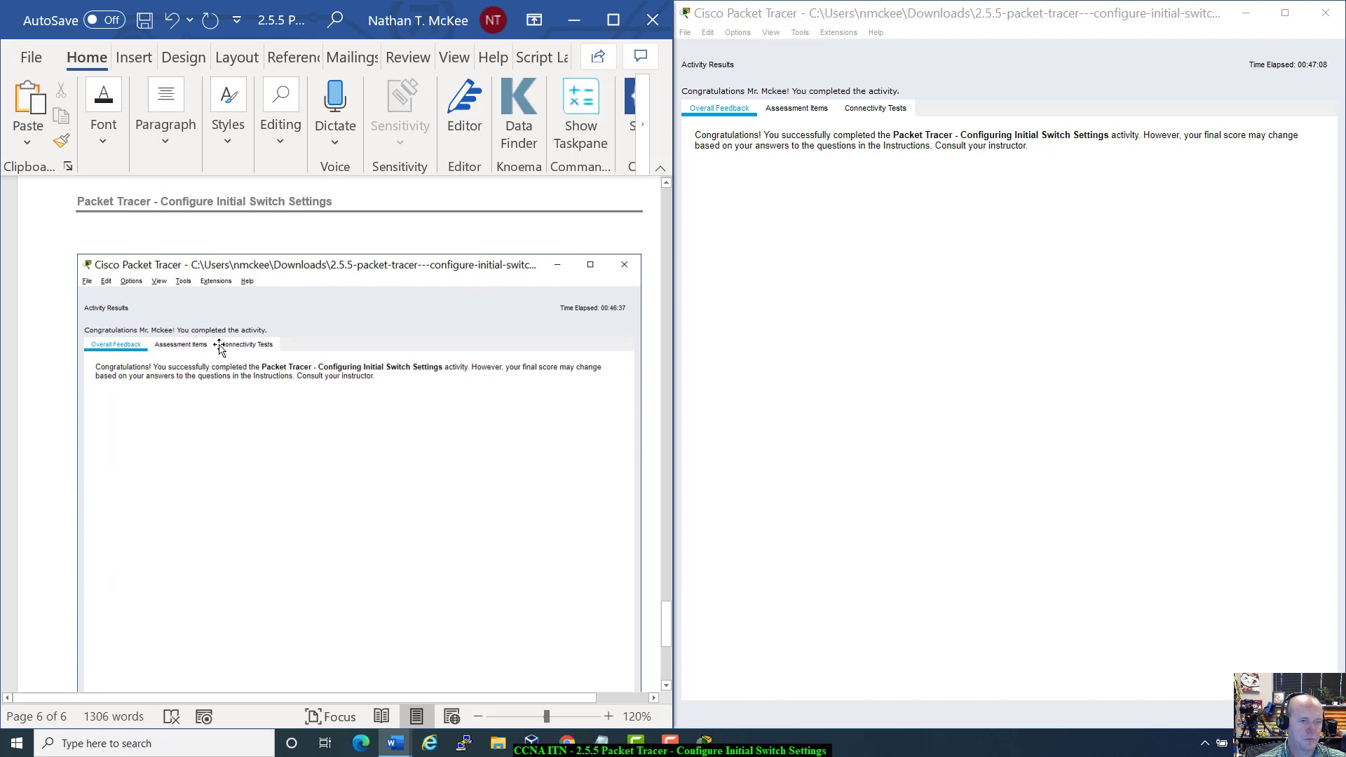
click(624, 269)
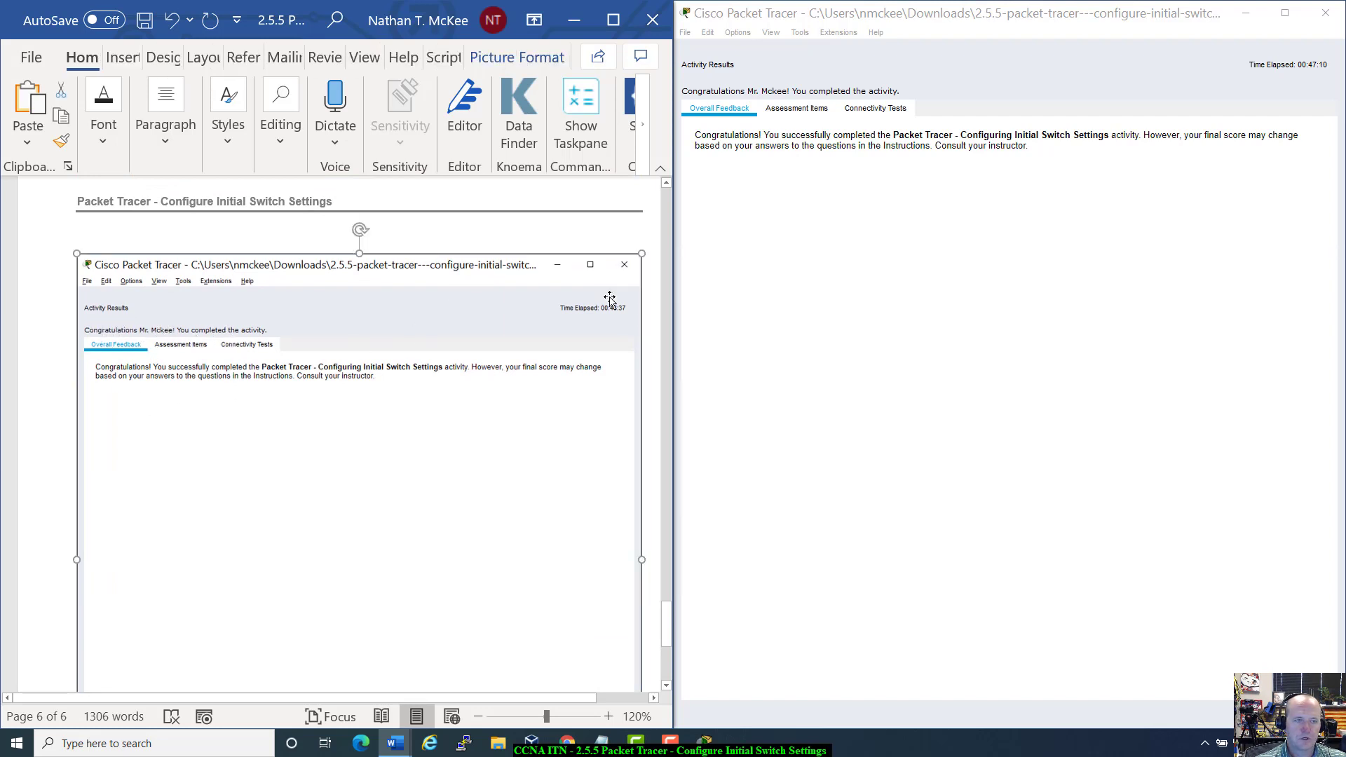
key(Delete)
key(BackSpace)
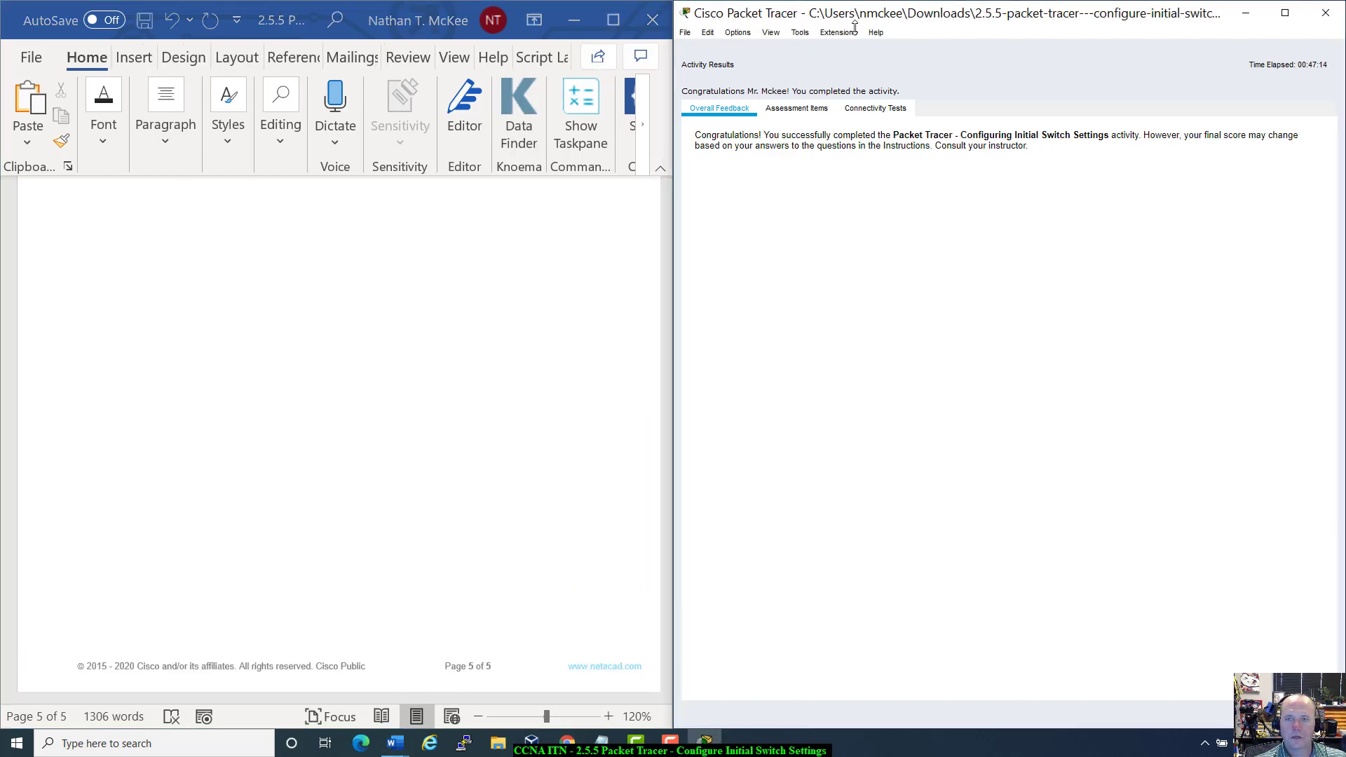
Step: Shrink and unsnap the Packet Tracer results window so it floats beside Word
drag(731, 1, 732, 49)
drag(863, 70, 769, 75)
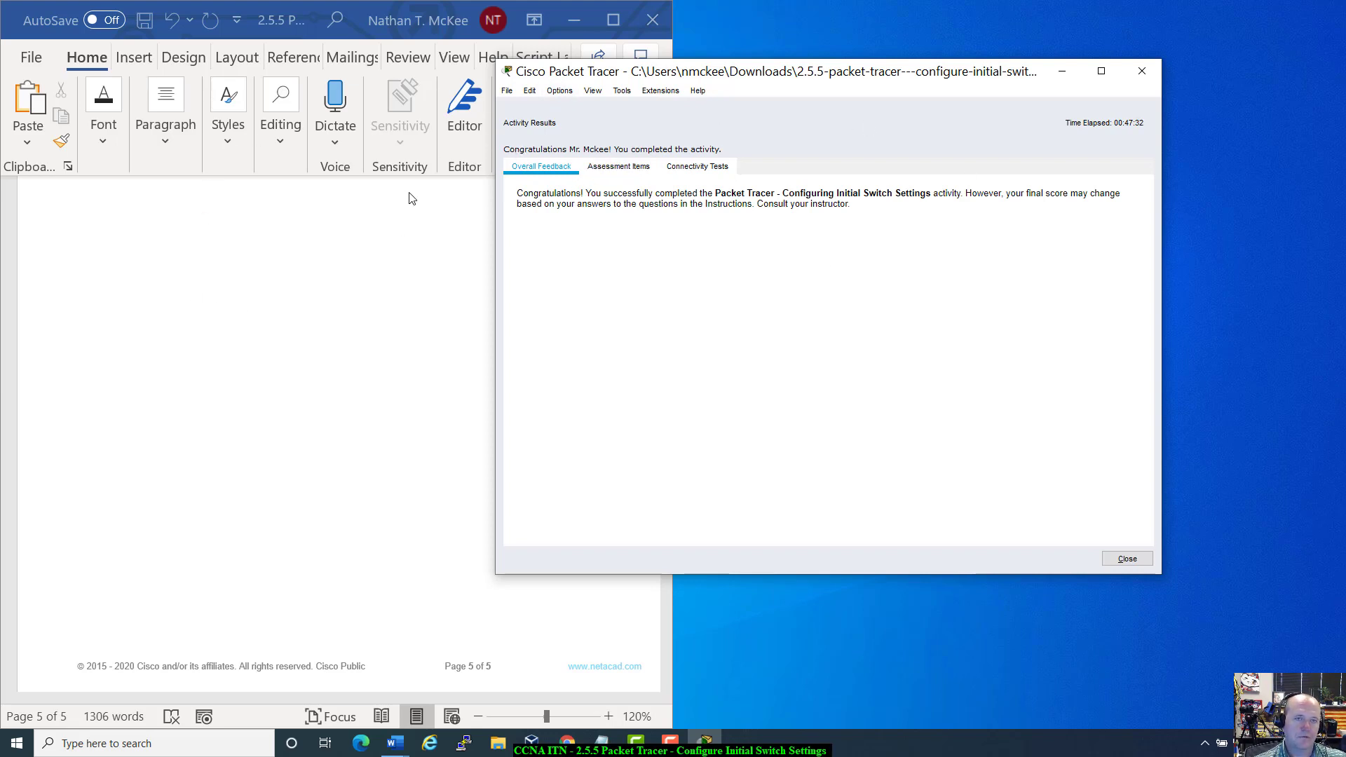
click(376, 15)
Step: Bring Word back to page 1 and the red 14-questions line, with the Packet Tracer results fully visible
click(523, 456)
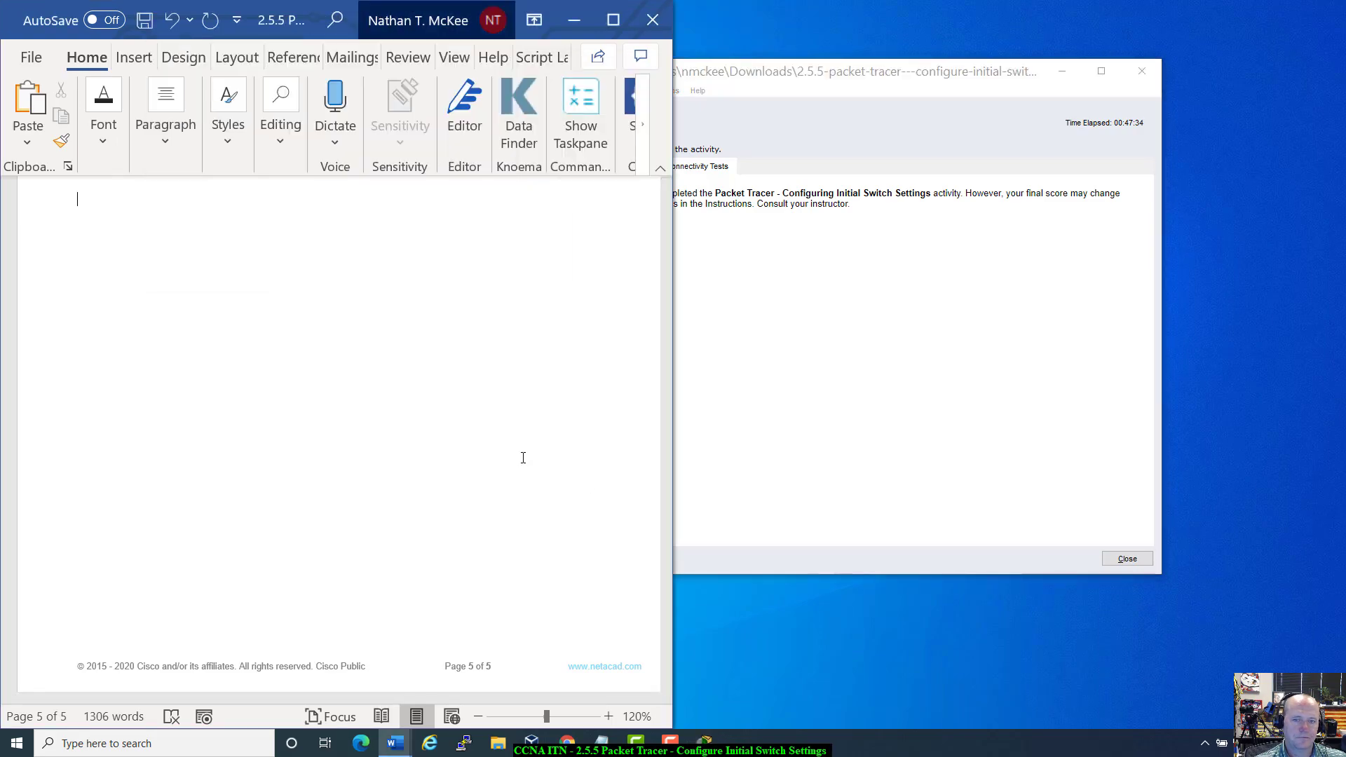
scroll(566, 445, down, 1)
drag(668, 650, 668, 184)
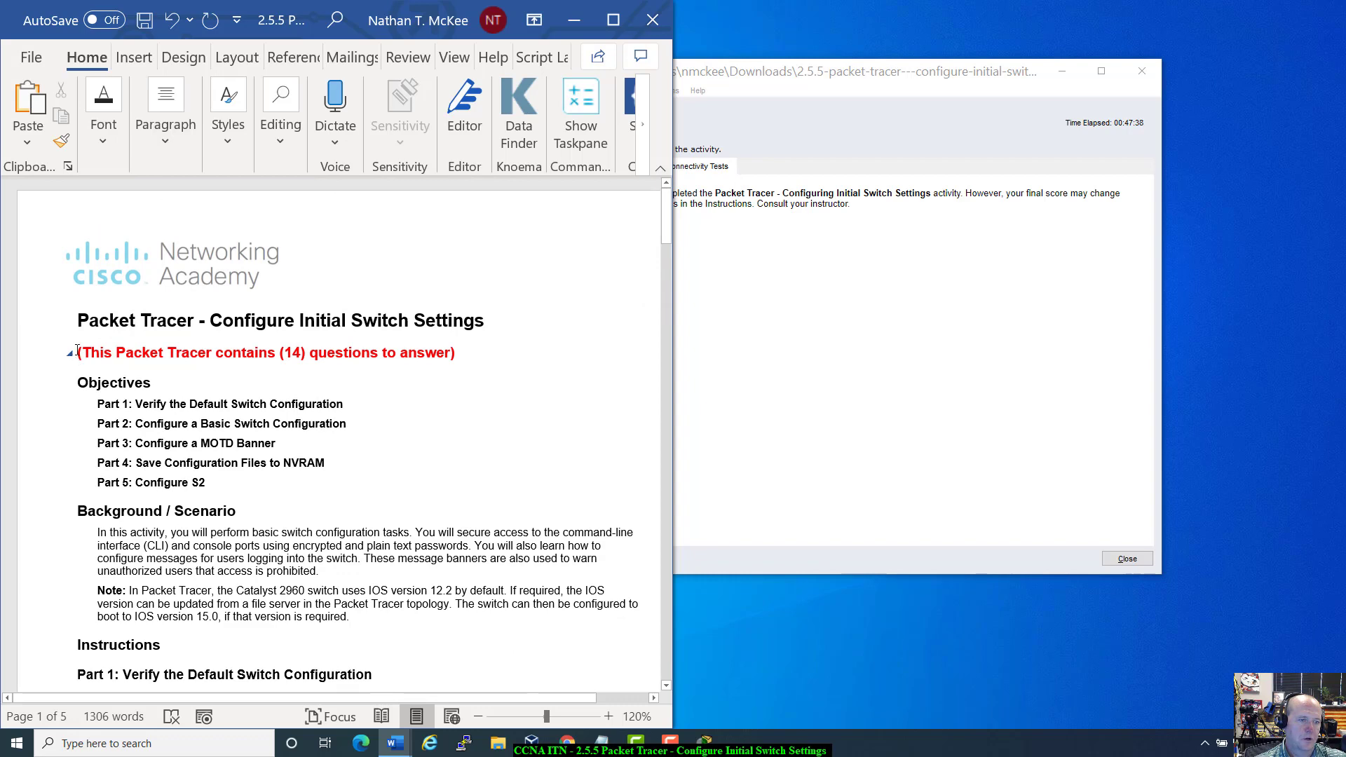
shift+click(456, 357)
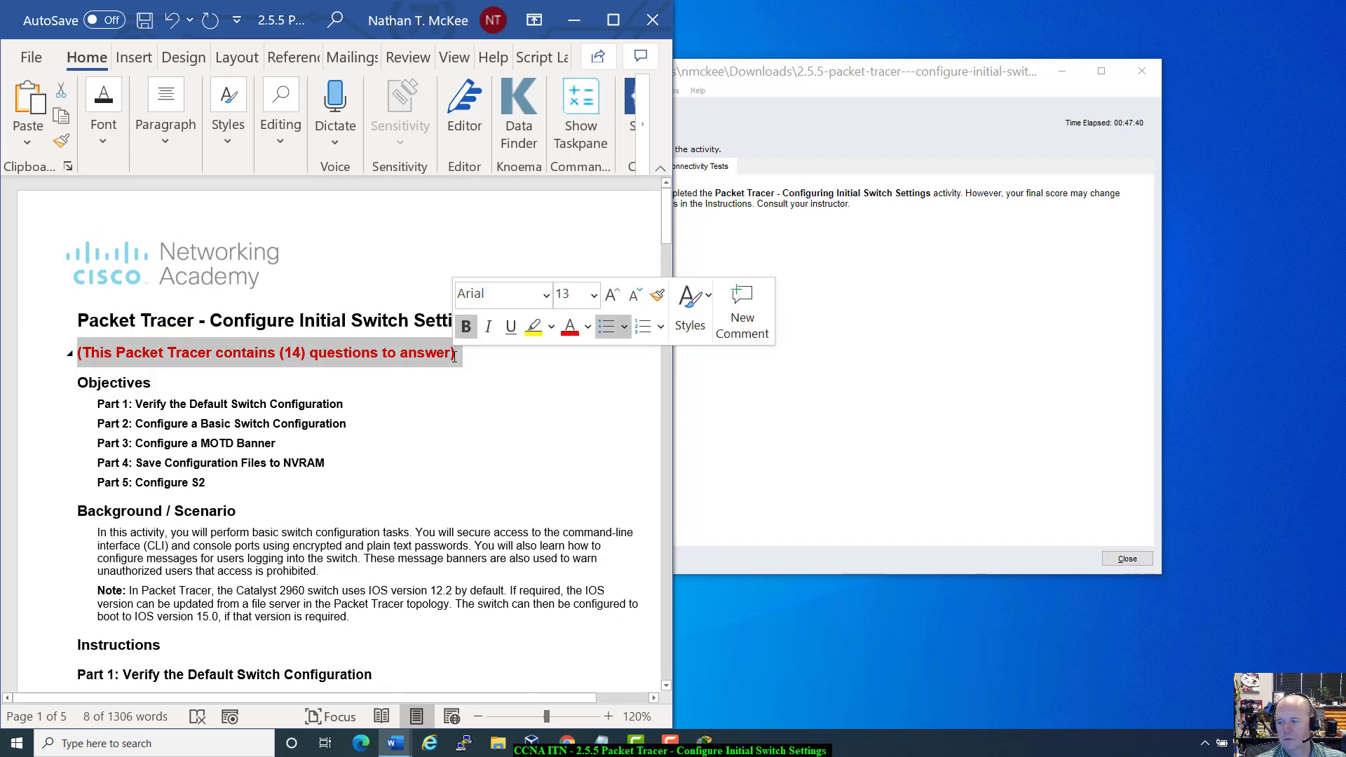
drag(813, 80, 975, 82)
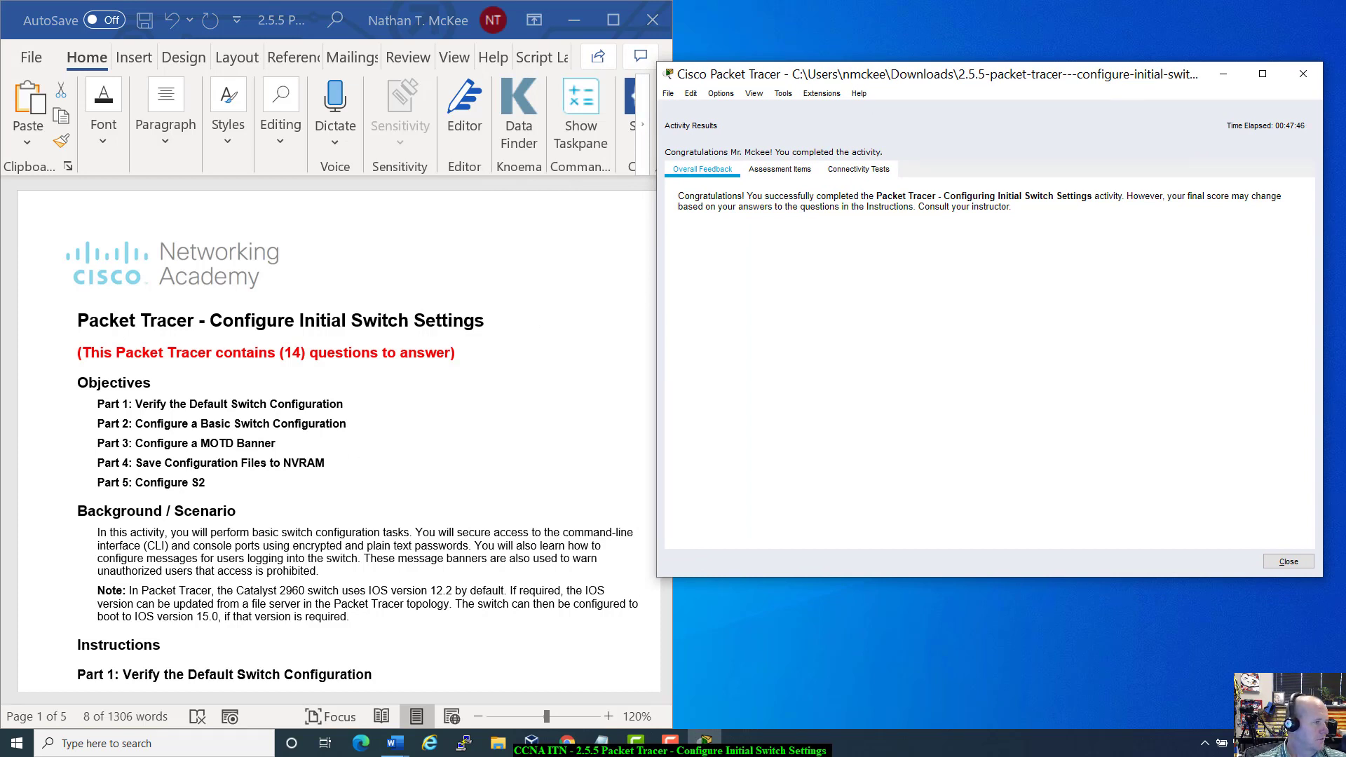
click(505, 421)
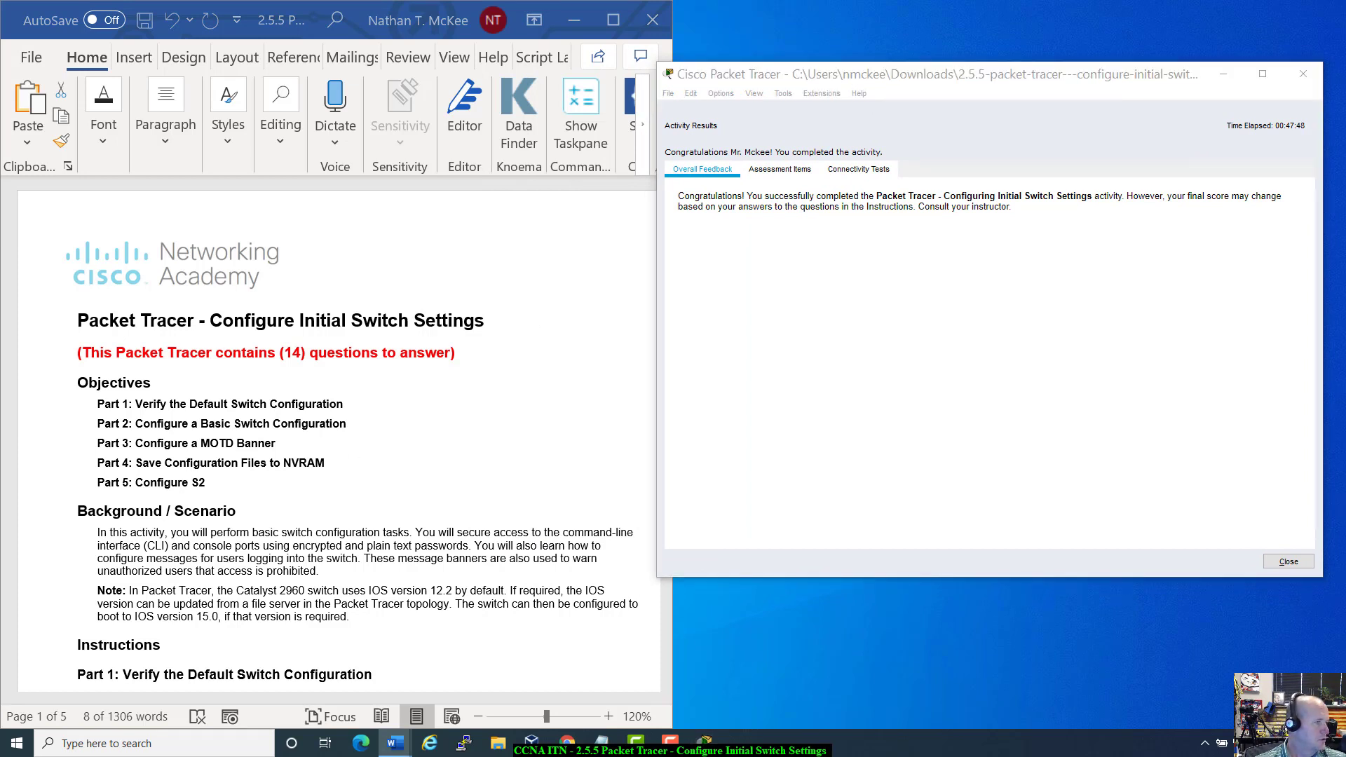